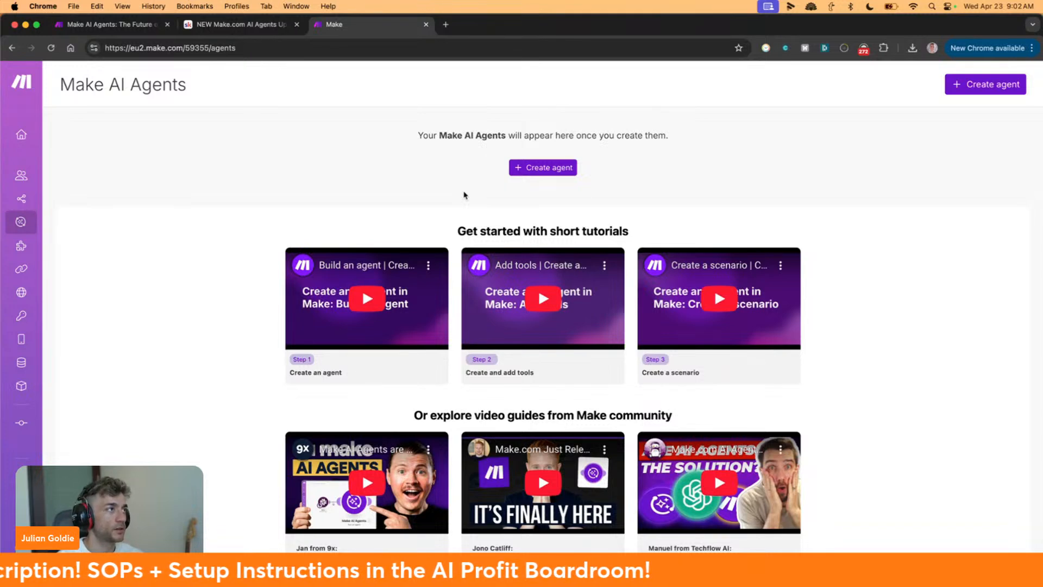
Bring up the make.com AI Agents landing page and scroll through its hero section
left_click(107, 25)
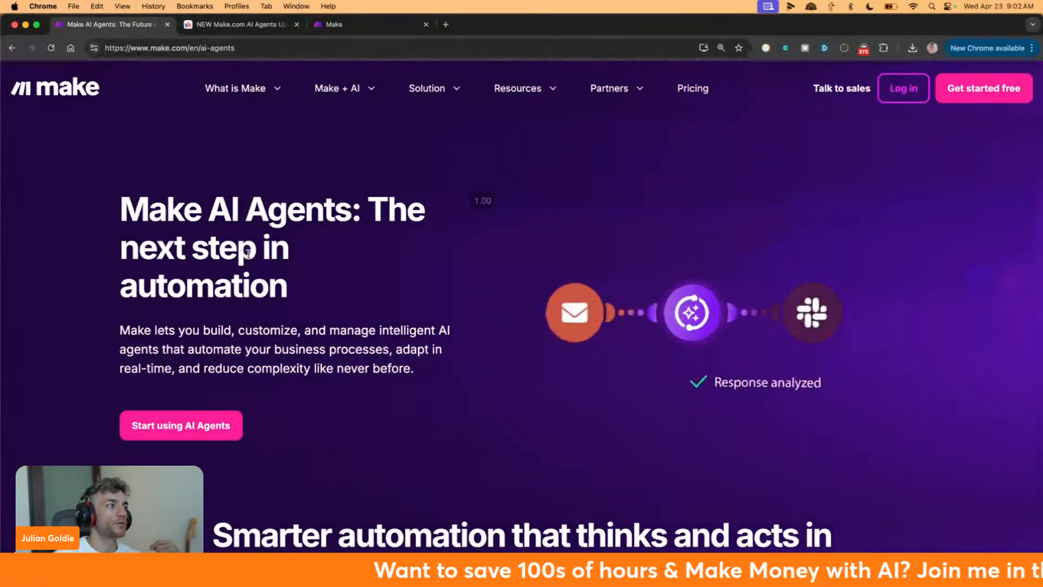
scroll(228, 157, "down", 3)
scroll(252, 251, "down", 3)
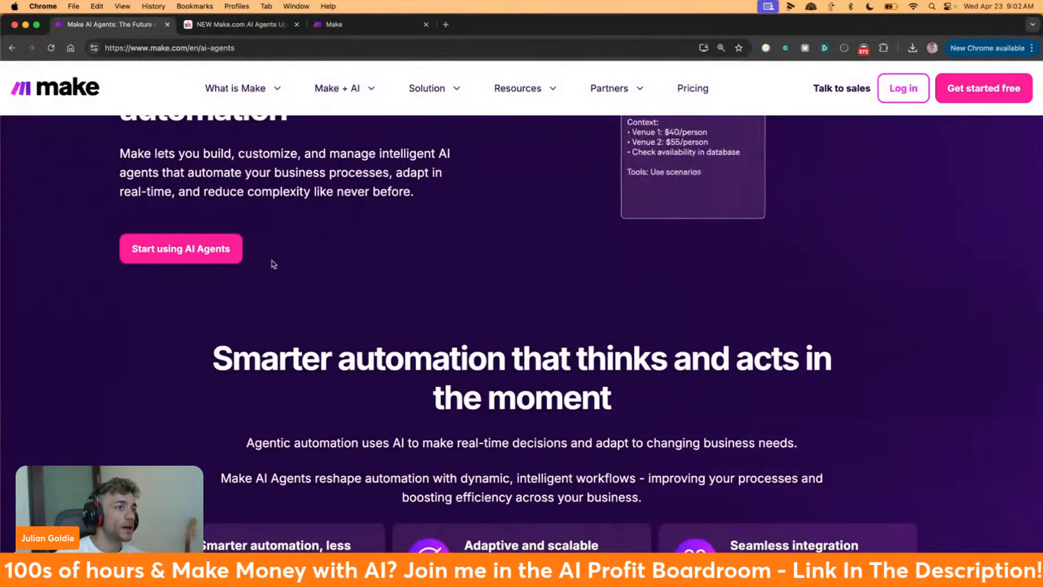
scroll(266, 261, "up", 3)
scroll(274, 267, "up", 2)
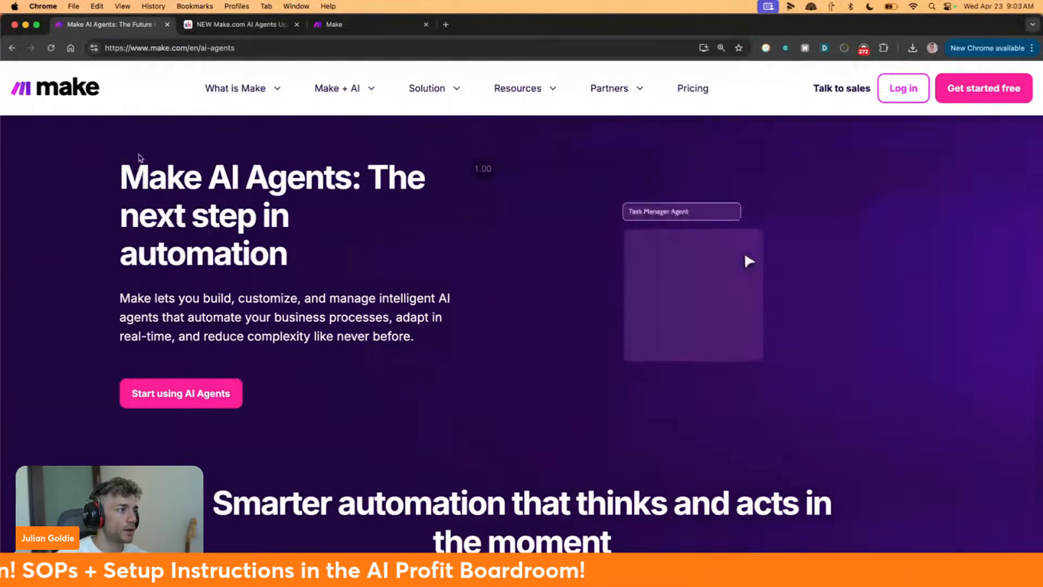
Highlight the Make AI Agents headline, skim further down, and return to the Make workspace
left_click_drag(99, 148, 411, 288)
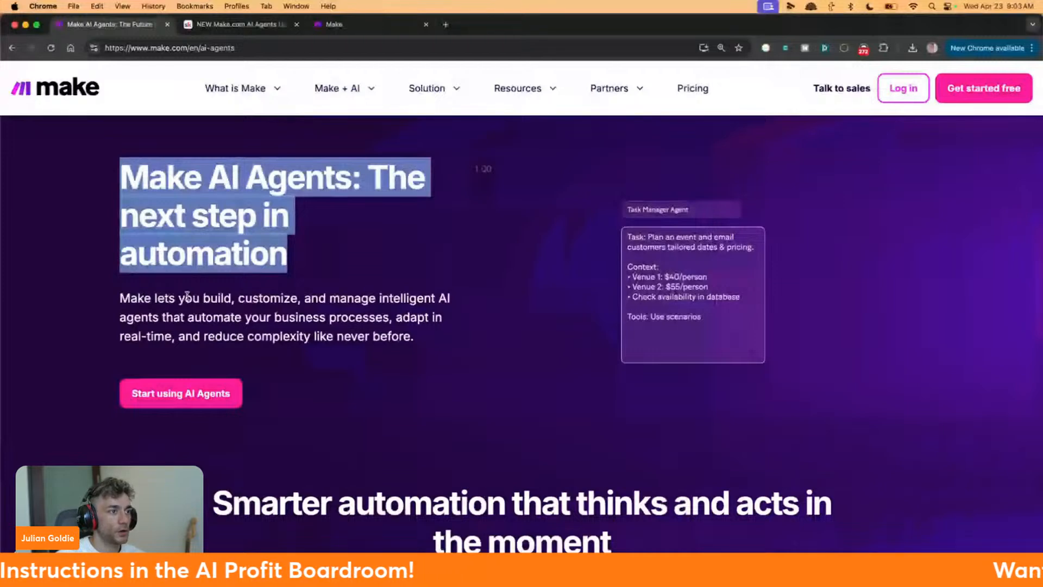
scroll(187, 296, "down", 3)
scroll(205, 313, "down", 3)
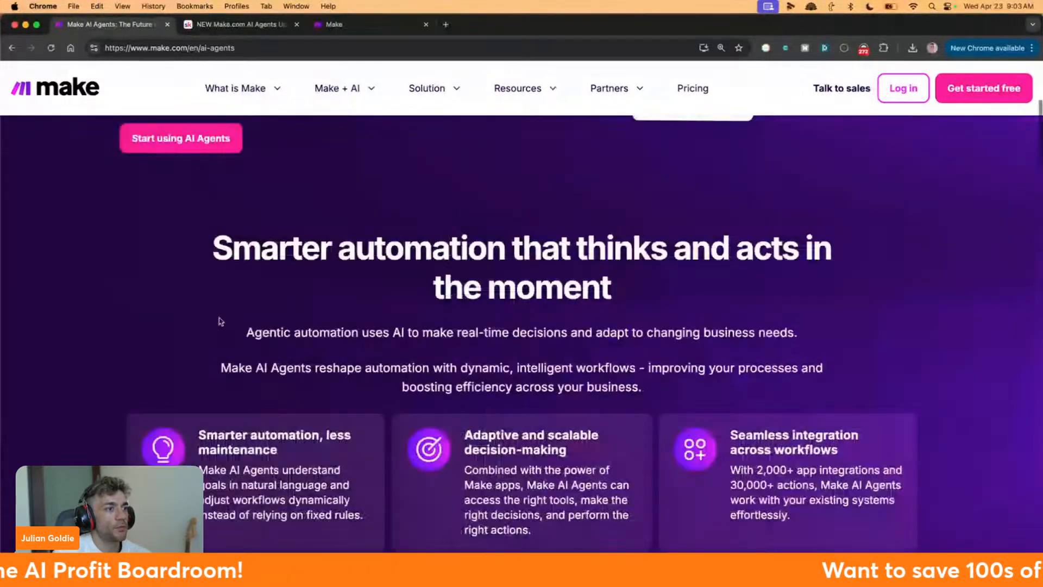
scroll(220, 317, "down", 2)
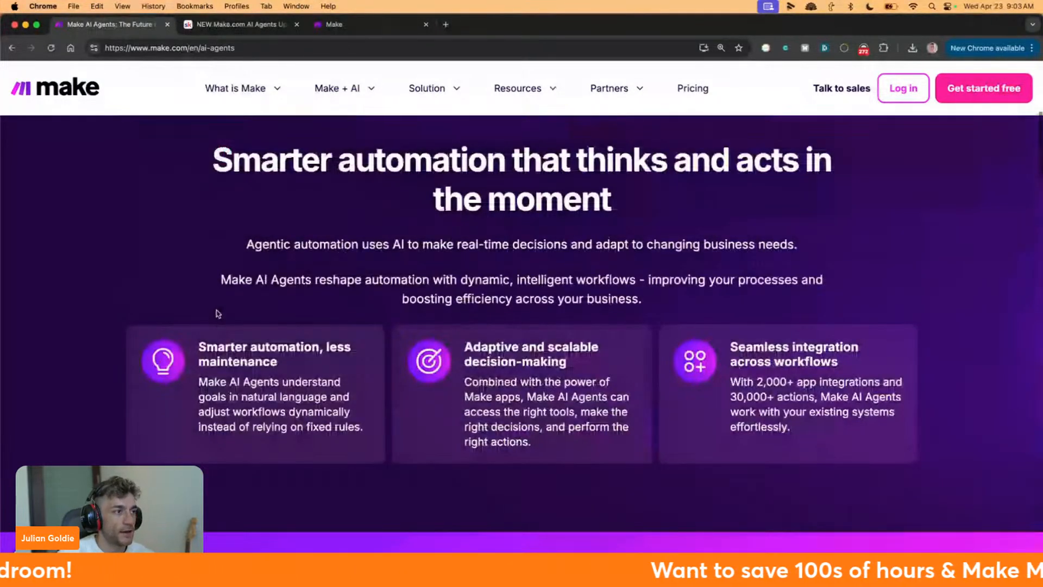
scroll(223, 293, "up", 1)
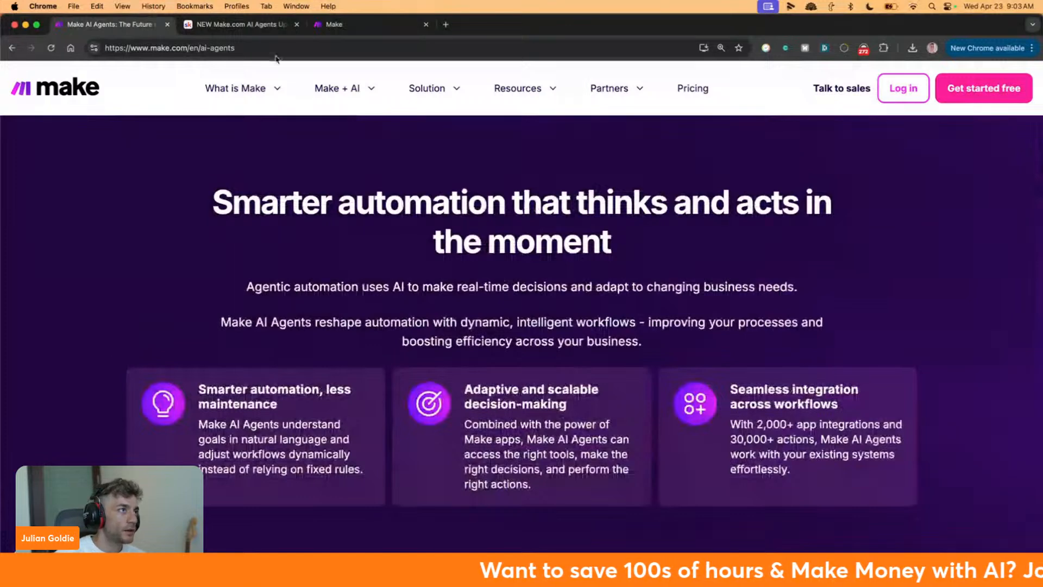
left_click(346, 17)
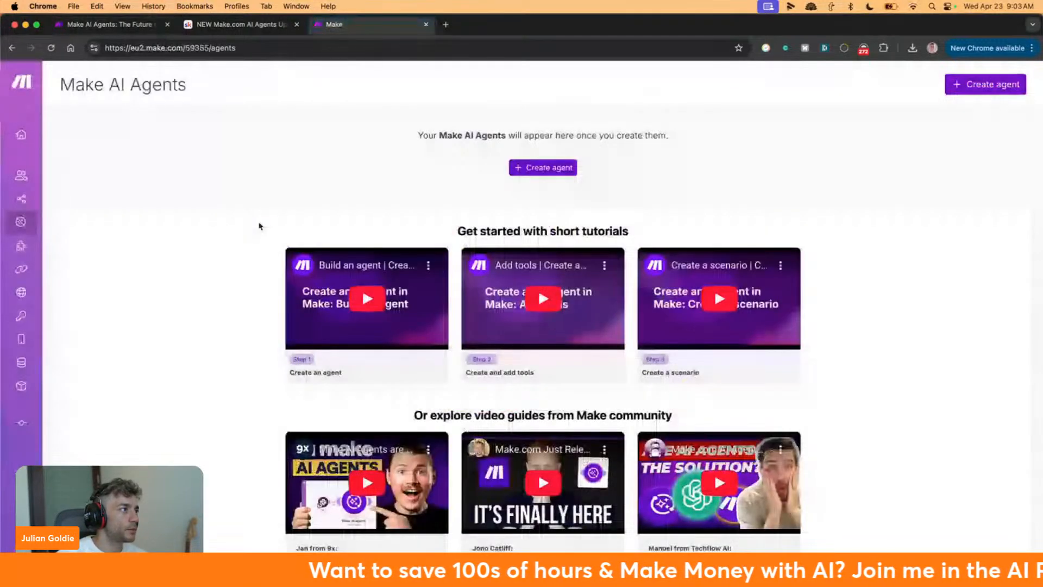
View the organization's subscription plans on the Organization dashboard
mouse_move(26, 138)
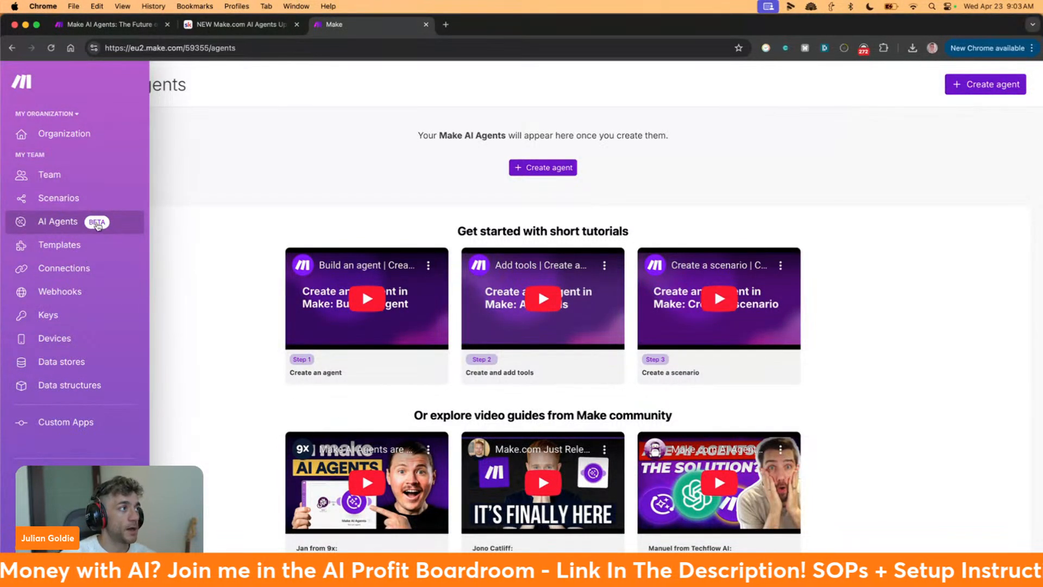
left_click(87, 136)
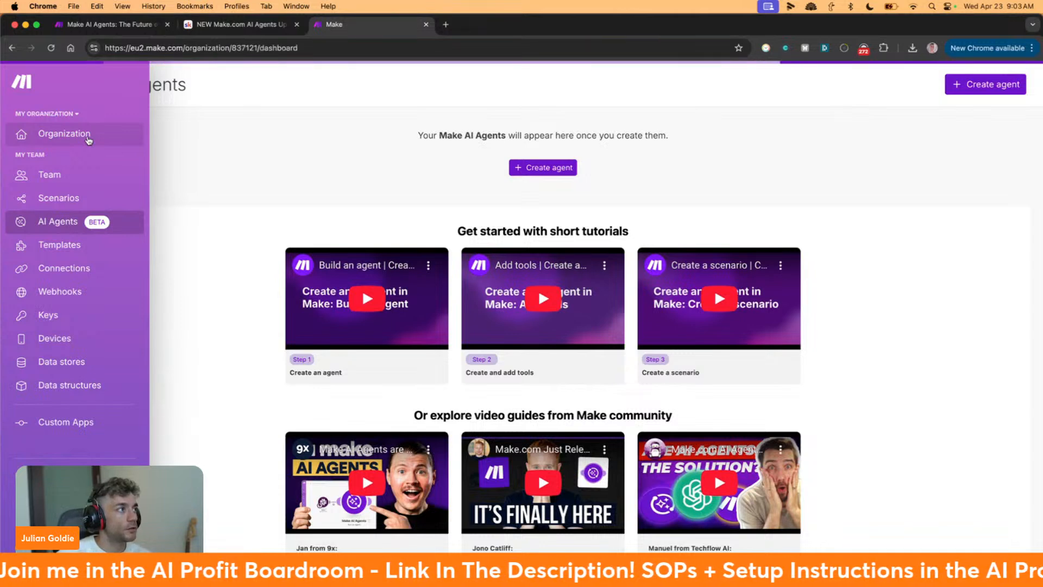
left_click(332, 120)
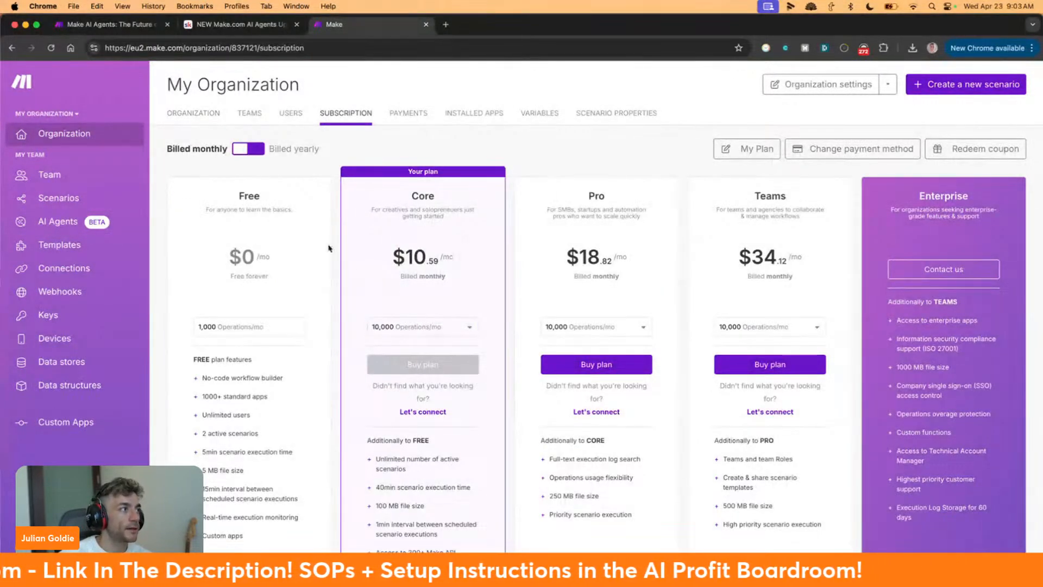
Go back to the empty AI Agents page, then switch to the make.com landing page
left_click(58, 225)
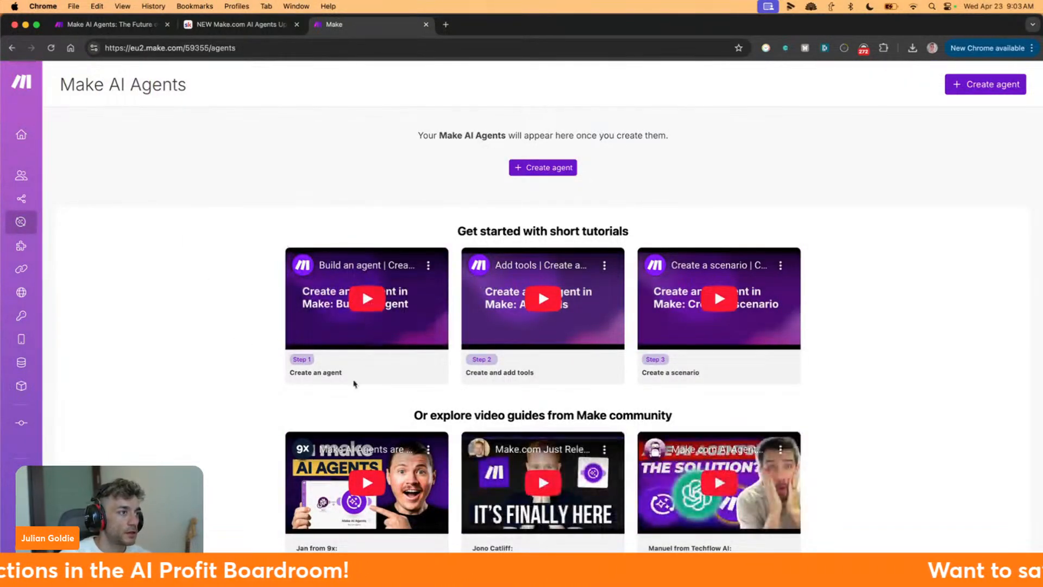
scroll(364, 359, "down", 2)
scroll(369, 352, "up", 2)
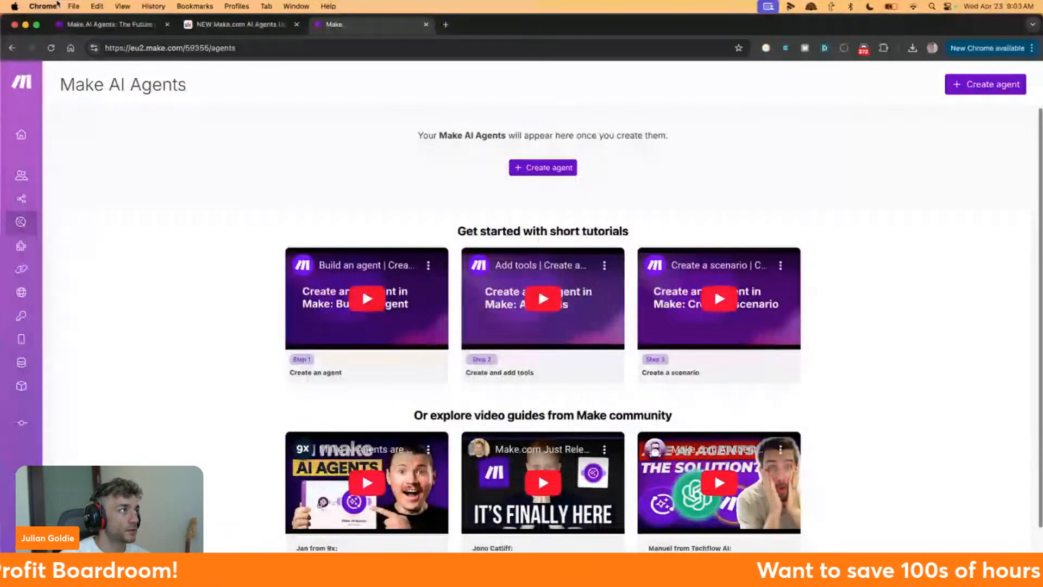
left_click(109, 24)
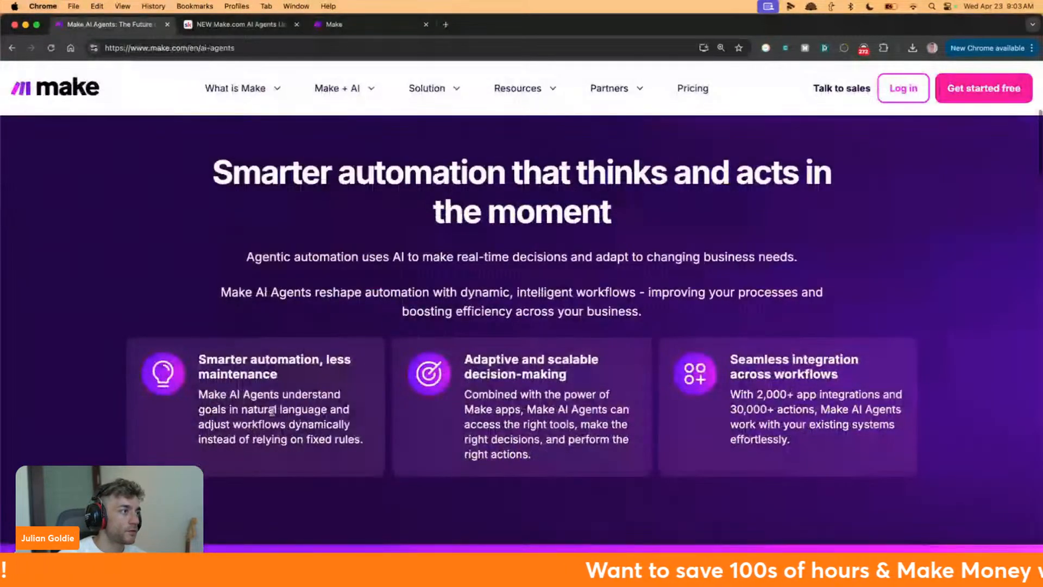
Scroll to the feature cards and highlight each card's heading and text
scroll(202, 294, "down", 2)
left_click_drag(202, 294, 363, 374)
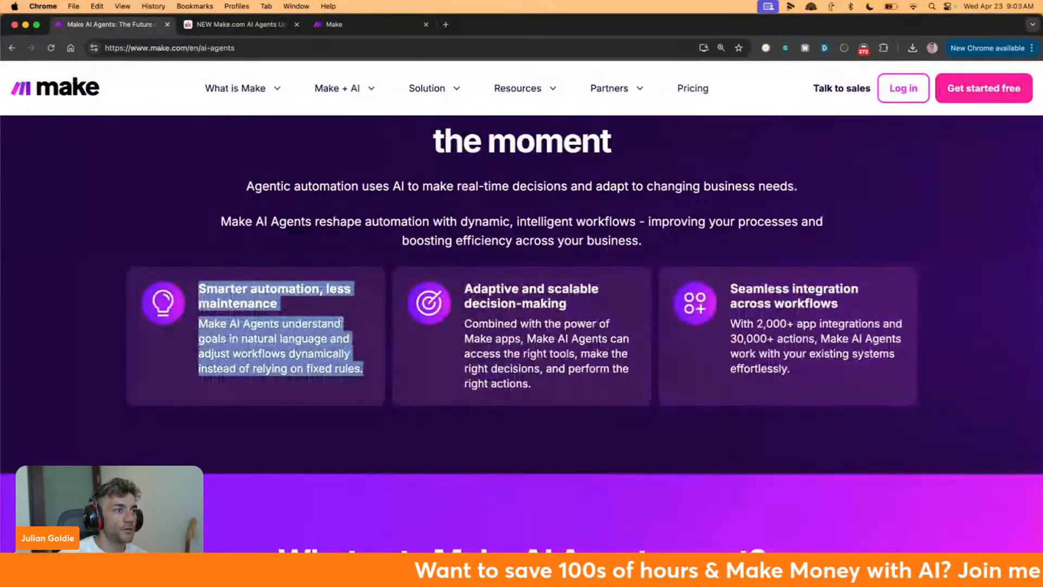
left_click_drag(455, 288, 556, 380)
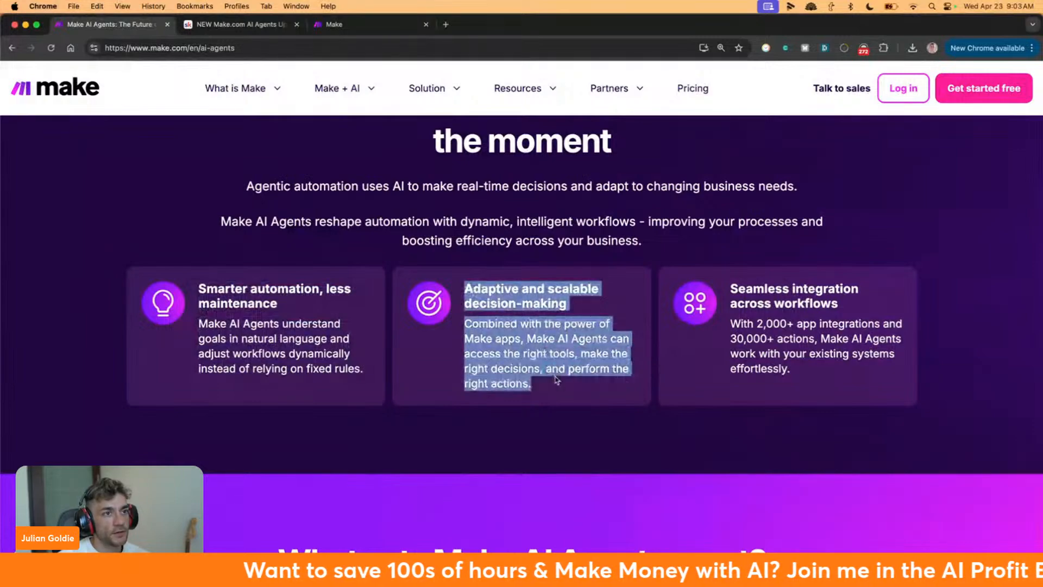
left_click_drag(731, 275, 792, 374)
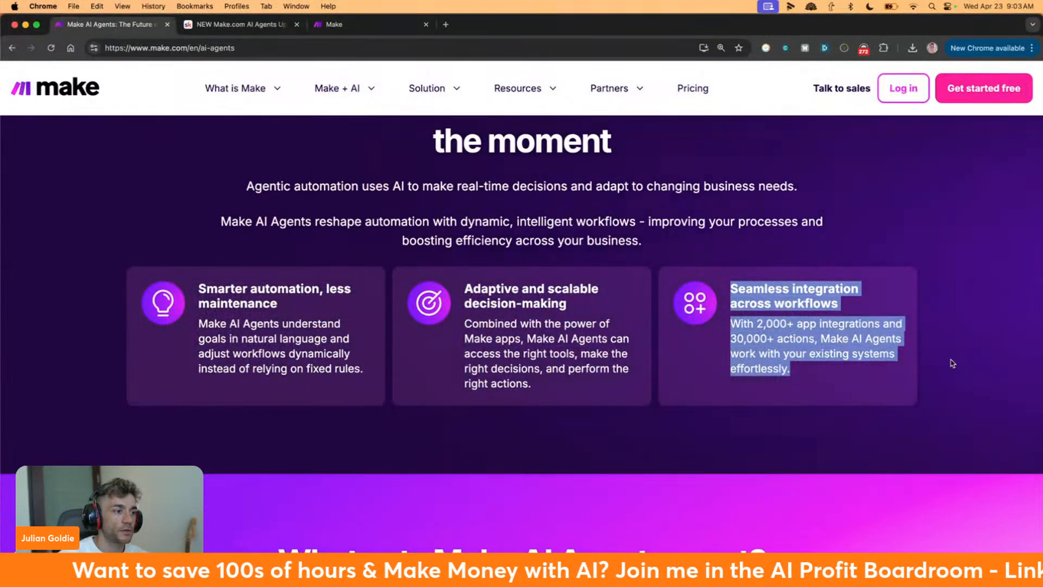
scroll(908, 355, "down", 3)
scroll(909, 354, "down", 5)
left_click_drag(140, 231, 321, 349)
left_click(321, 349)
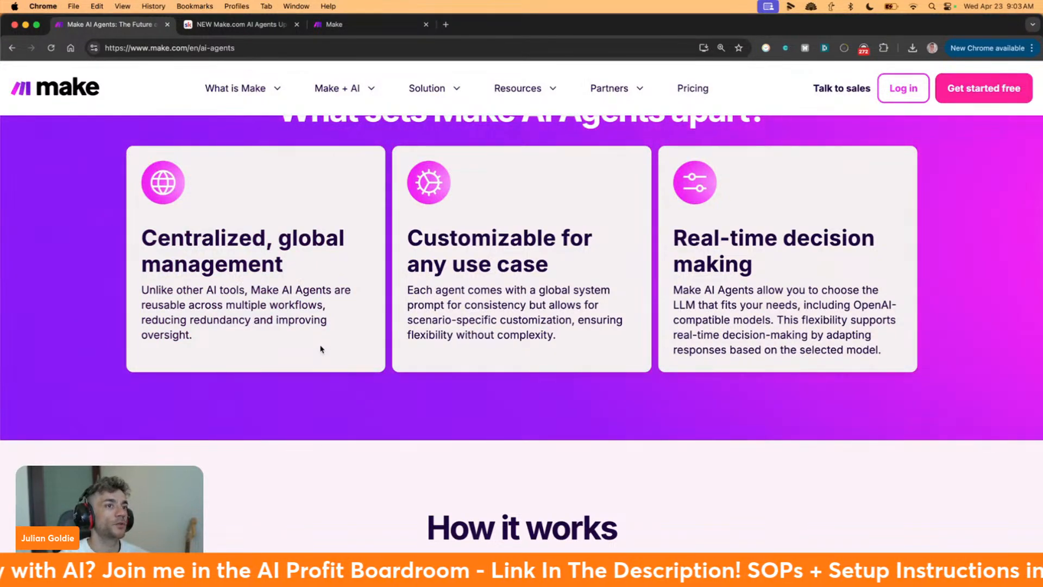
scroll(491, 295, "down", 10)
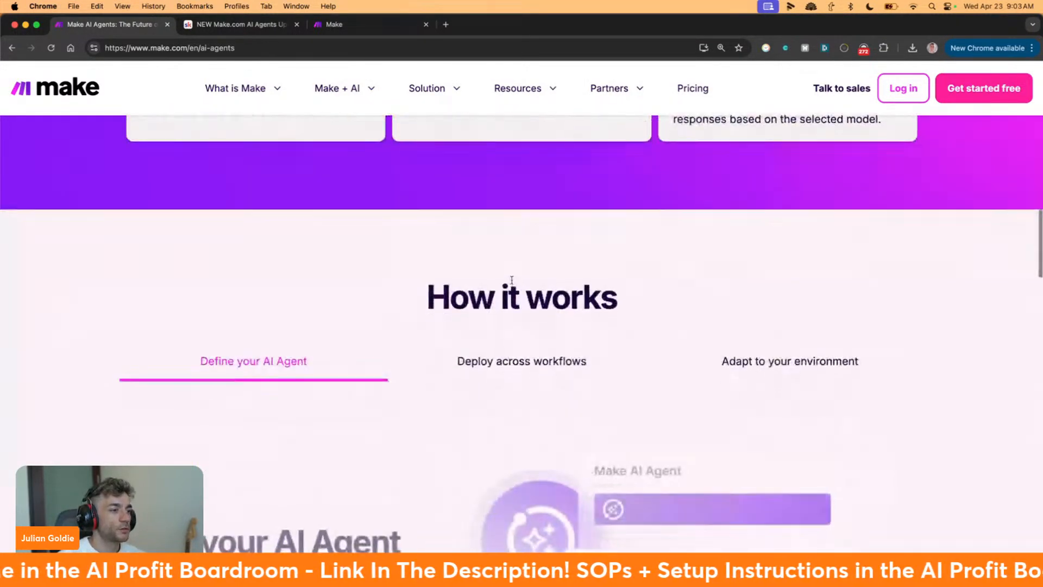
scroll(490, 297, "up", 2)
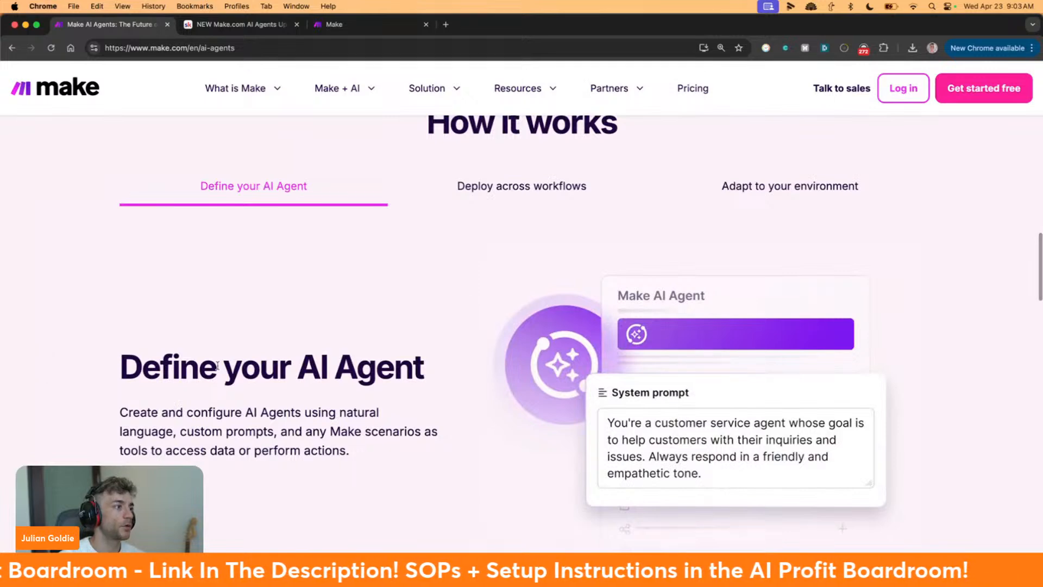
Cycle through the Define, Deploy and Adapt tabs under How it works, then scroll down
left_click(489, 184)
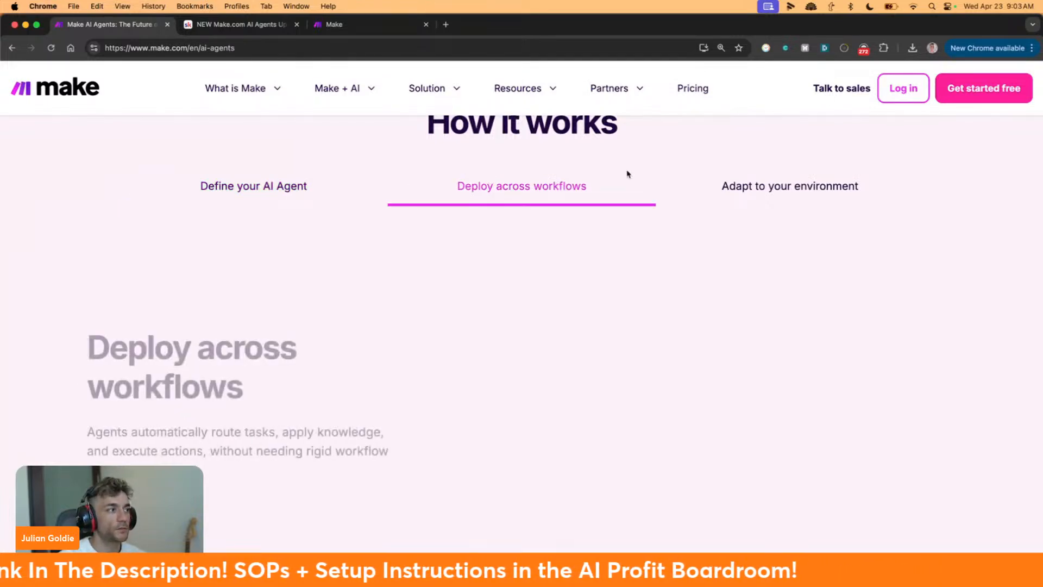
left_click(773, 194)
left_click(205, 197)
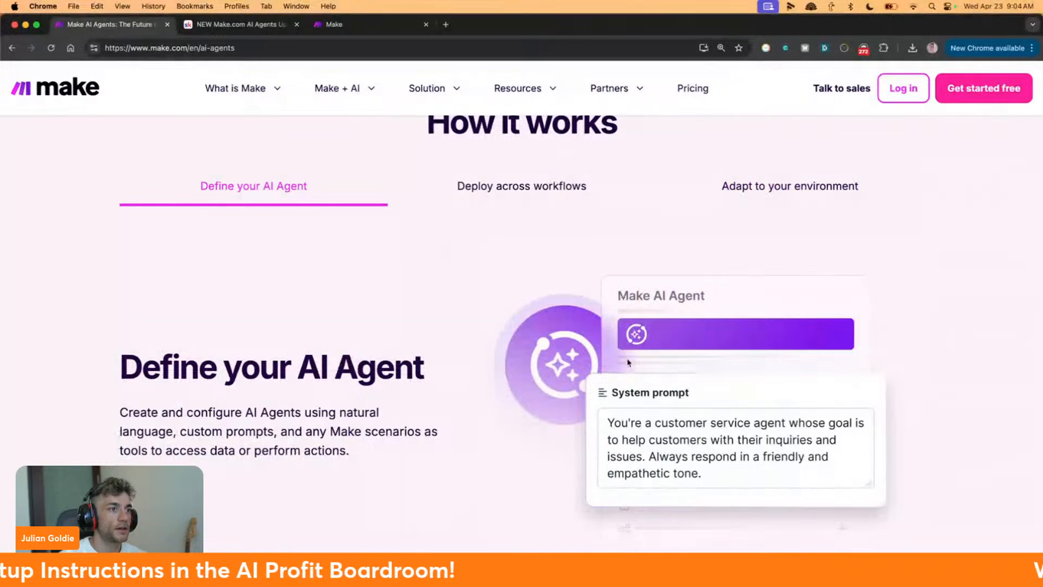
left_click(532, 178)
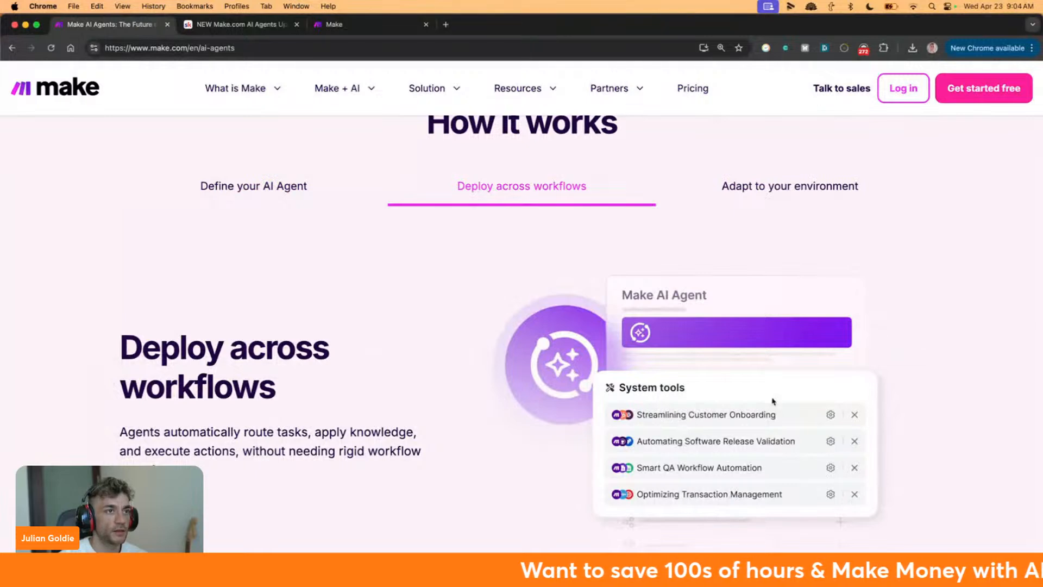
left_click(762, 182)
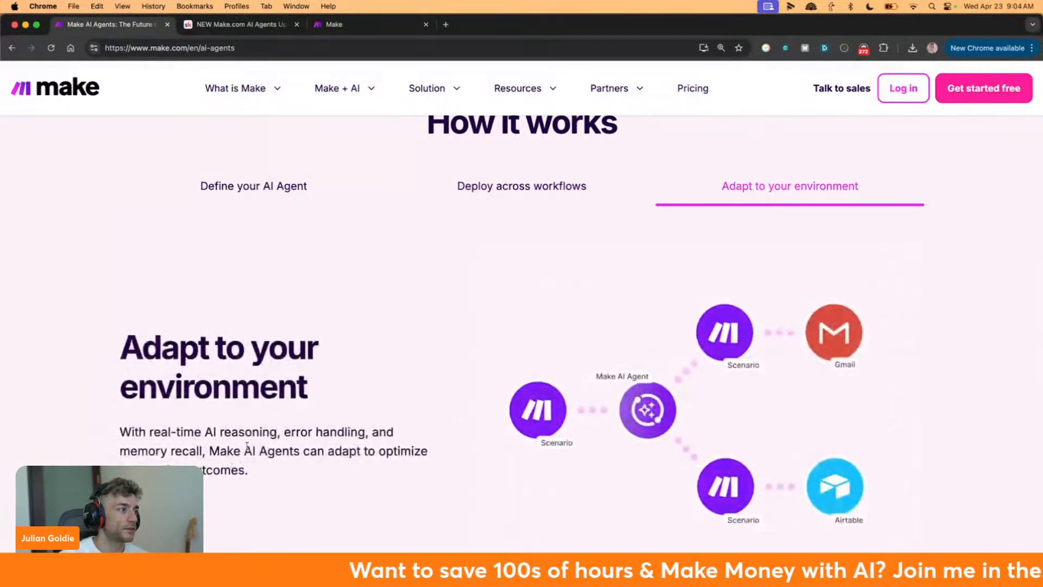
scroll(292, 427, "down", 3)
scroll(292, 427, "down", 10)
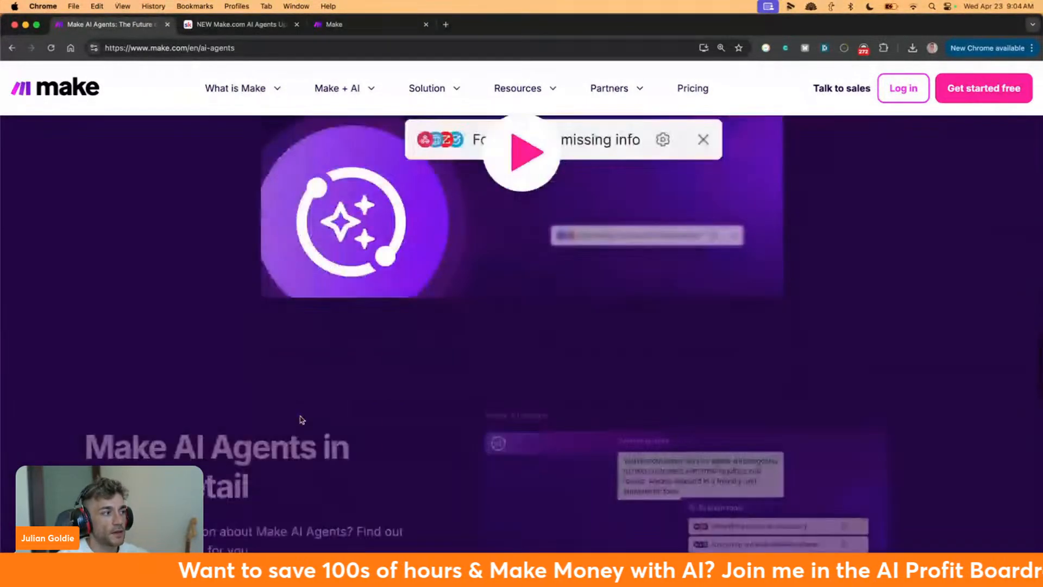
scroll(302, 421, "down", 15)
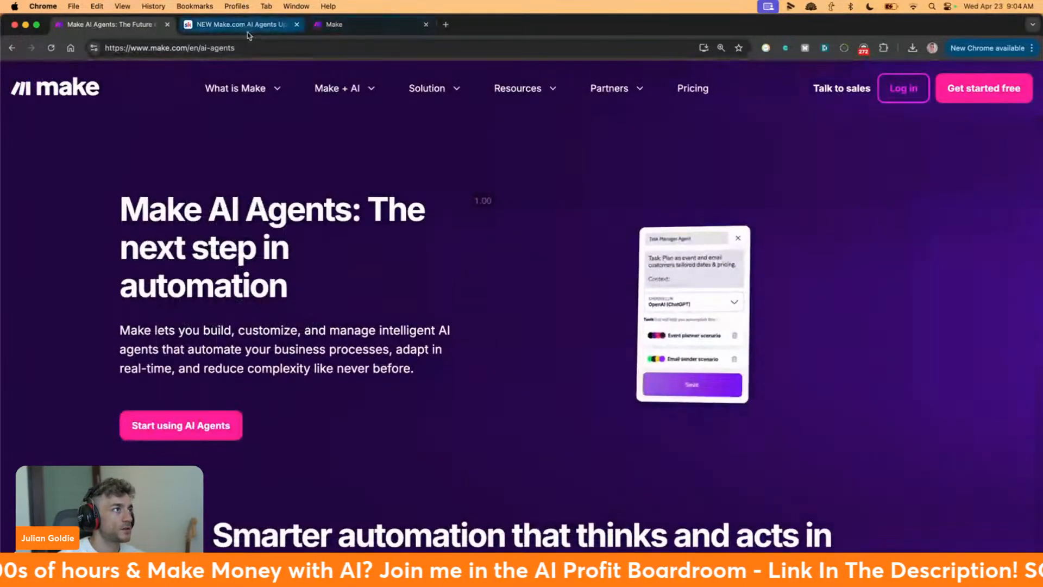
Run the make.com search in Skool and scroll through the results
left_click(247, 32)
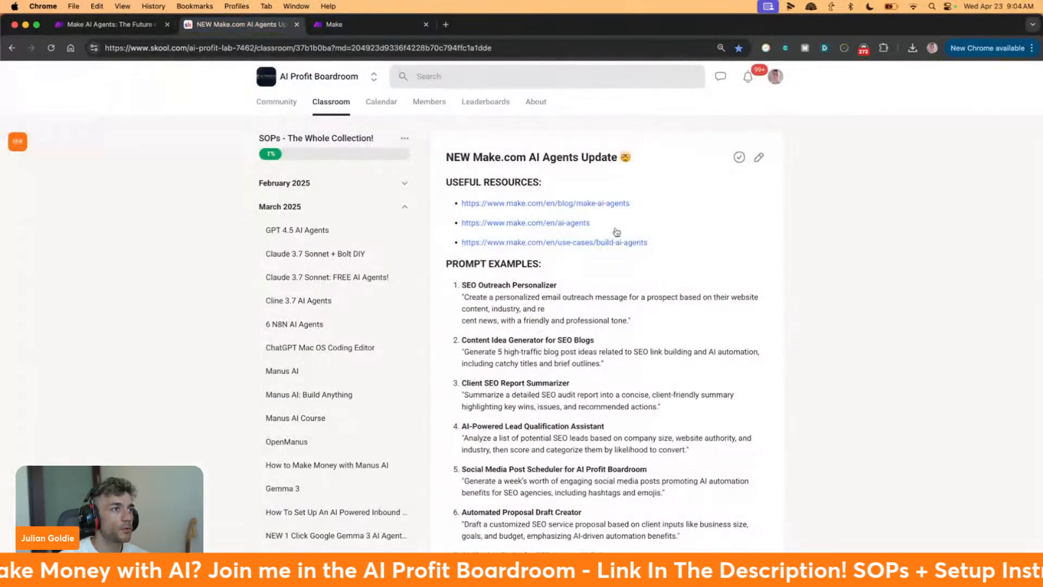
scroll(600, 263, "down", 1)
scroll(543, 163, "up", 2)
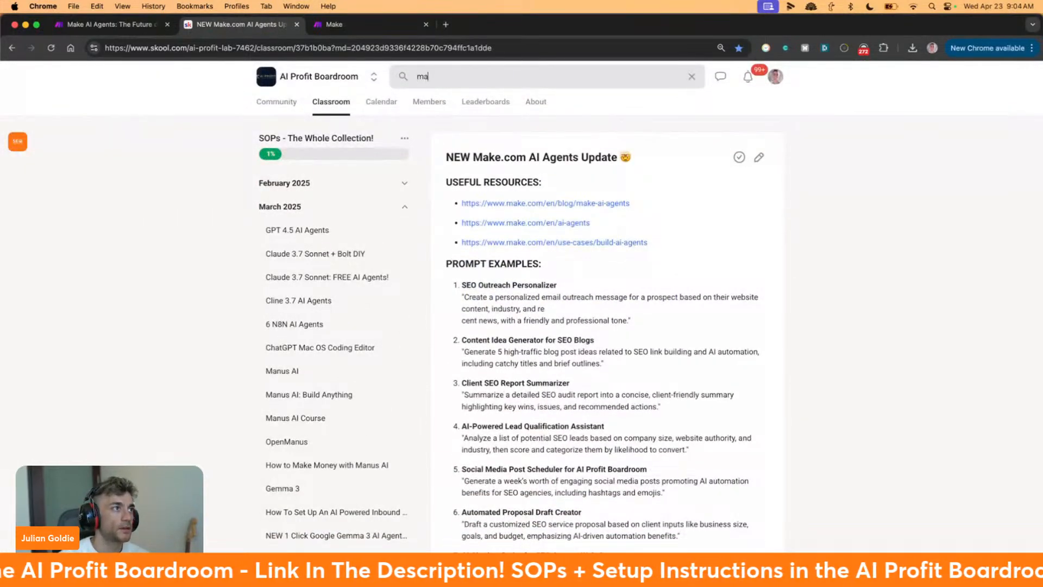
key("Return")
right_click(262, 24)
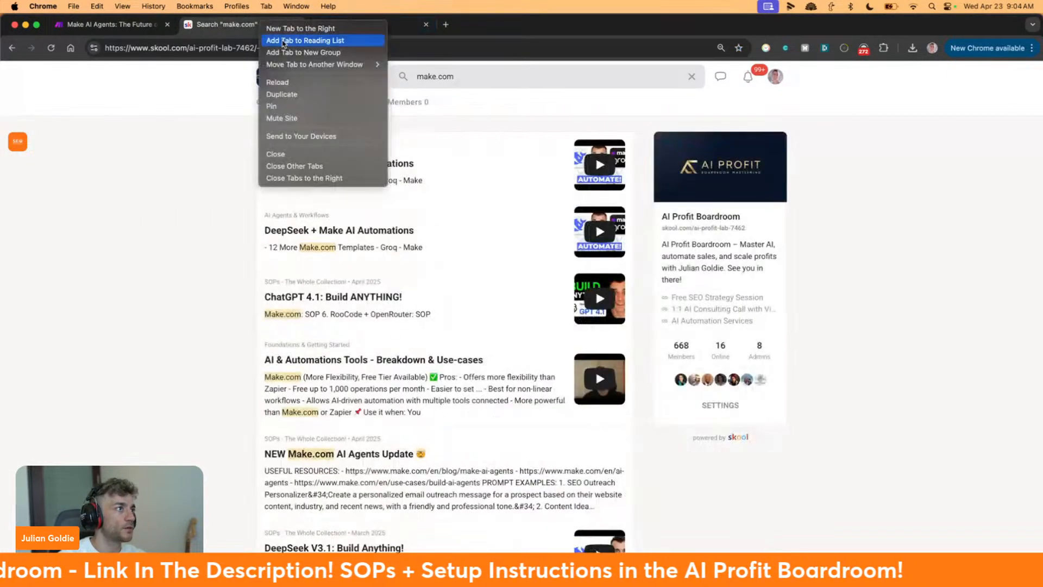
left_click(587, 65)
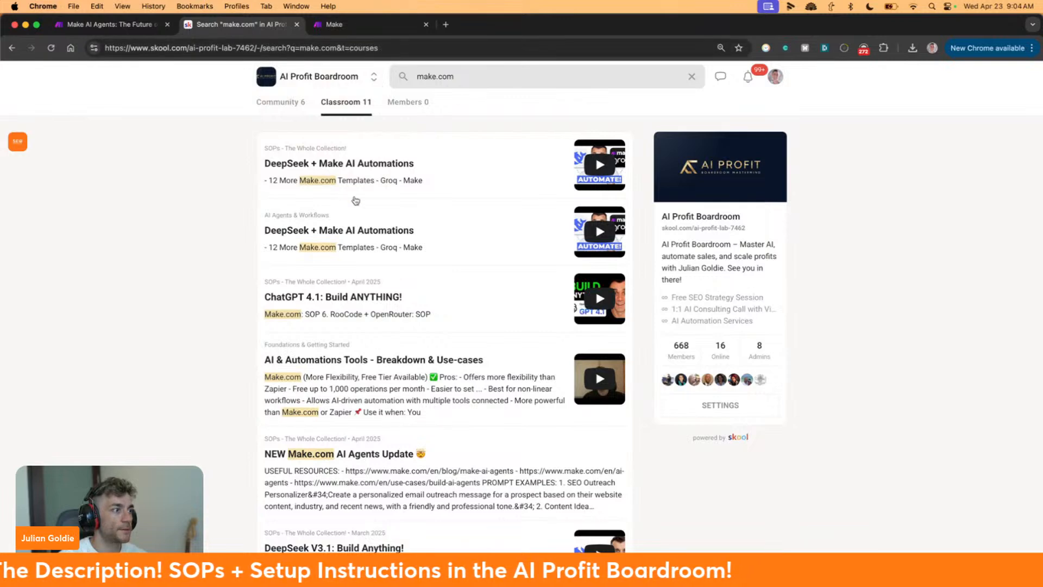
scroll(353, 195, "down", 7)
scroll(380, 256, "up", 8)
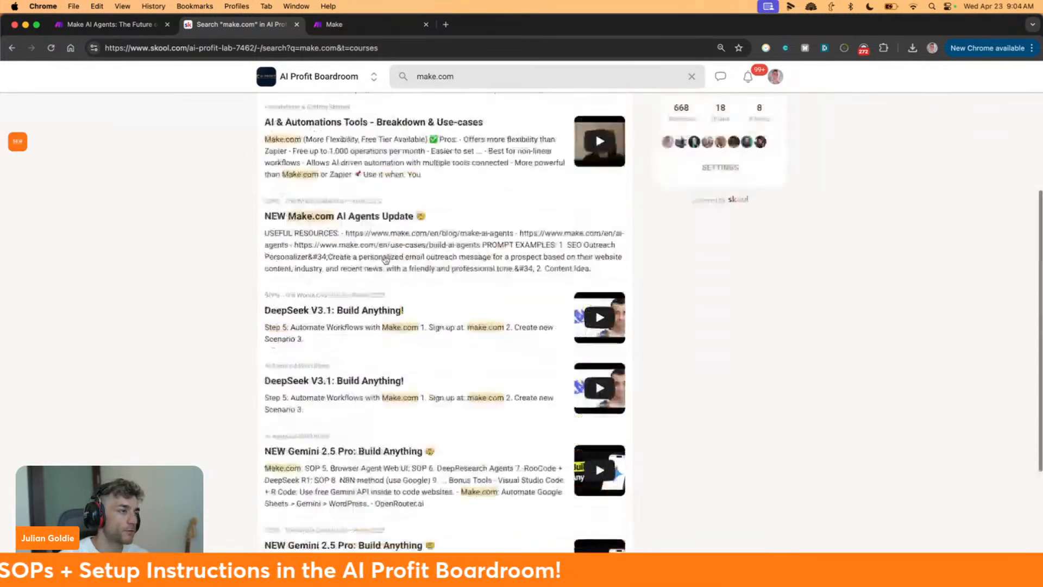
scroll(380, 262, "down", 1)
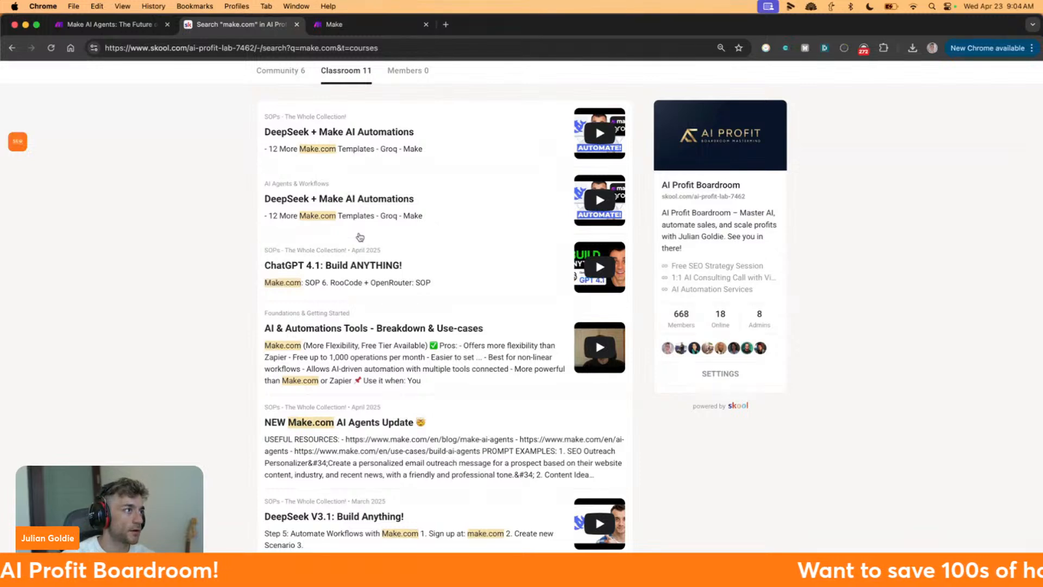
scroll(360, 237, "up", 1)
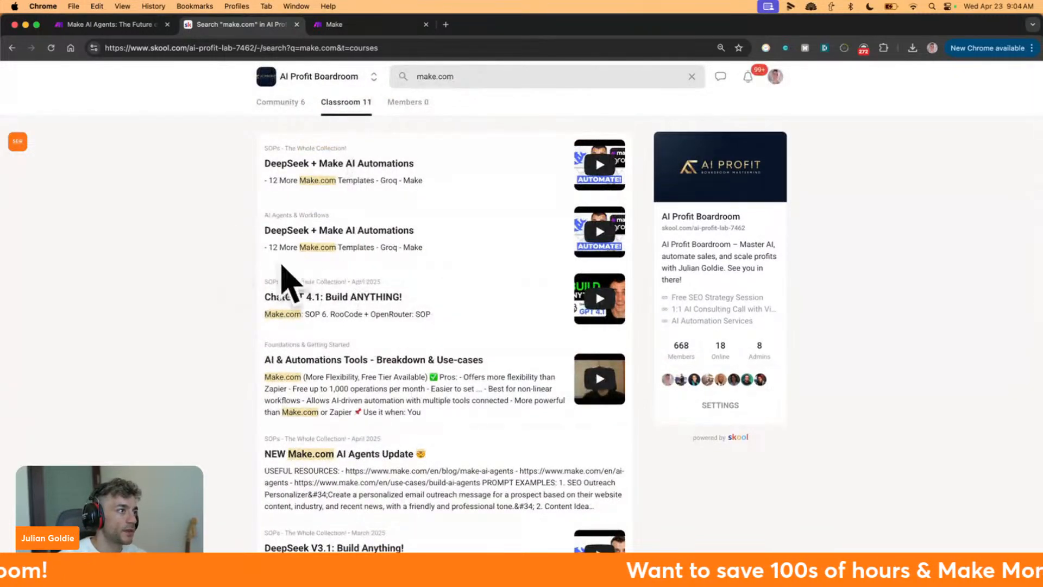
scroll(294, 261, "down", 14)
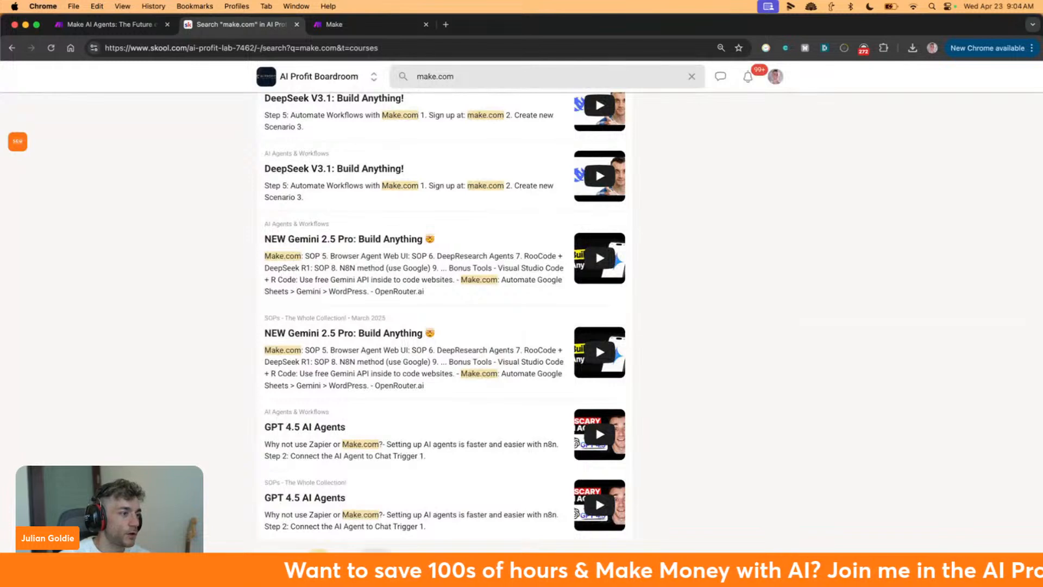
Check the second results page, return to the AI Profit Boardroom home, and go to Make AI Agents
left_click(375, 560)
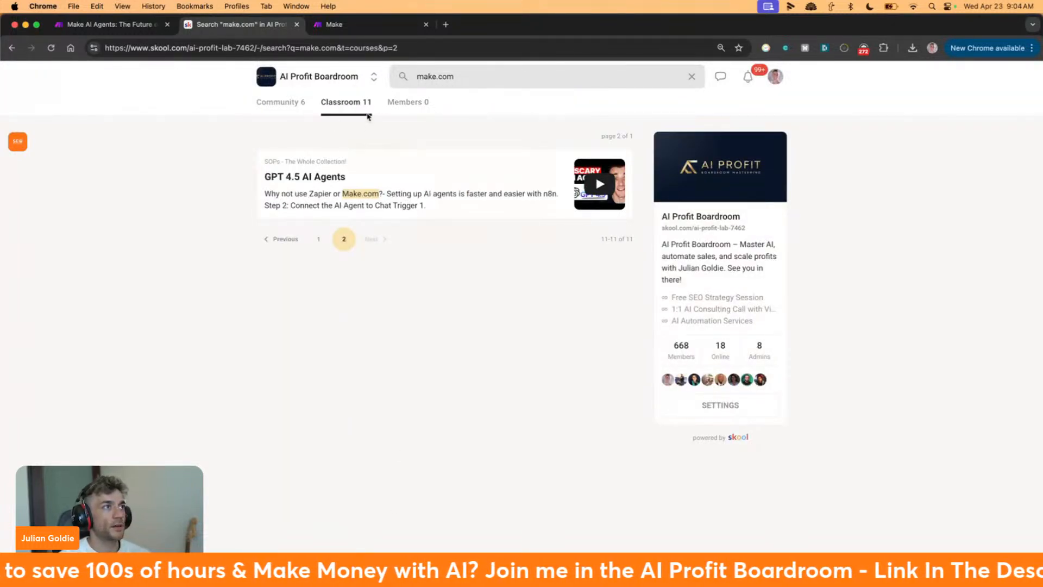
double_click(351, 109)
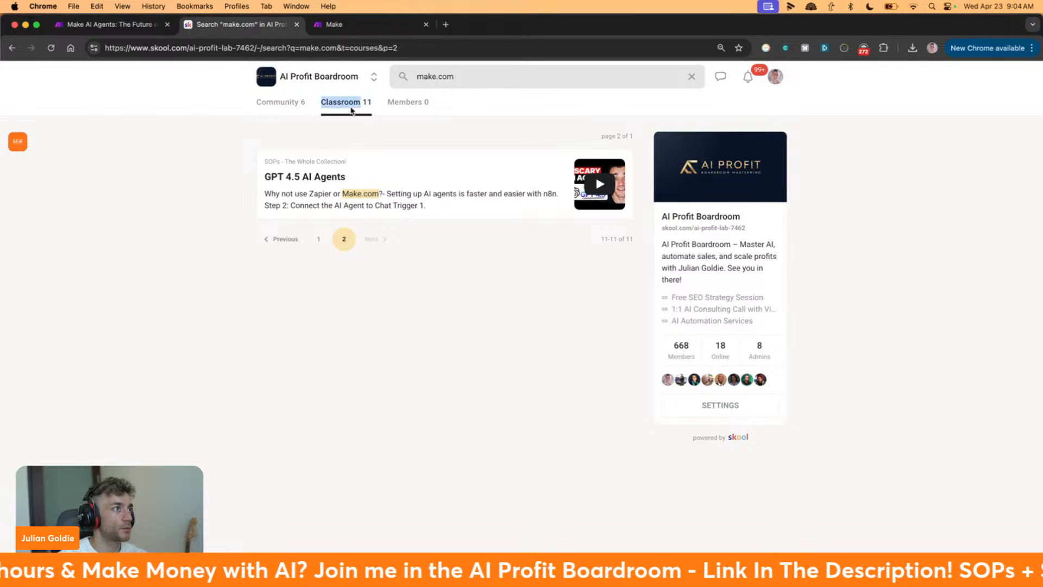
left_click(277, 78)
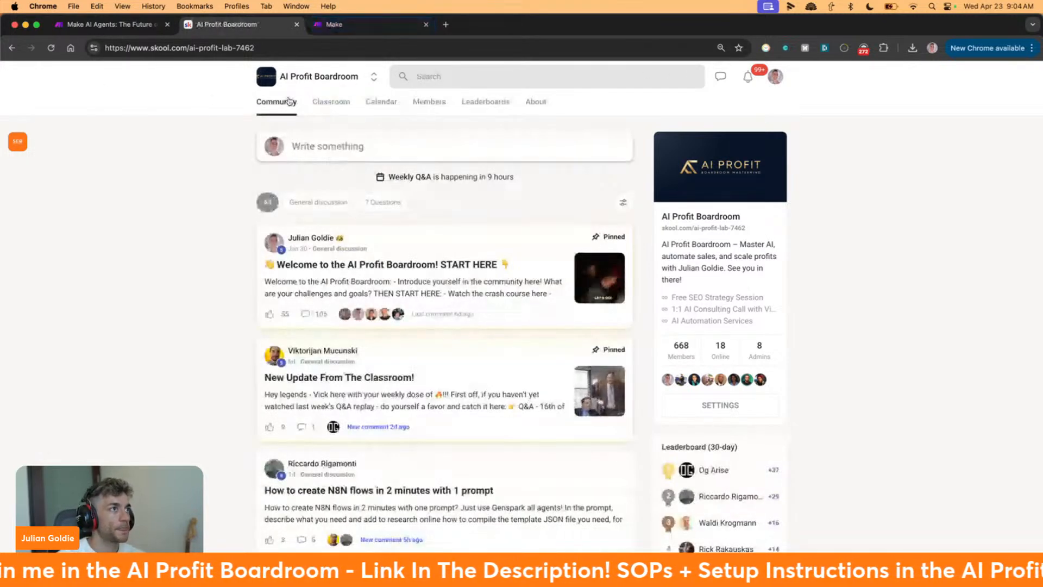
key("super+t")
key("Return")
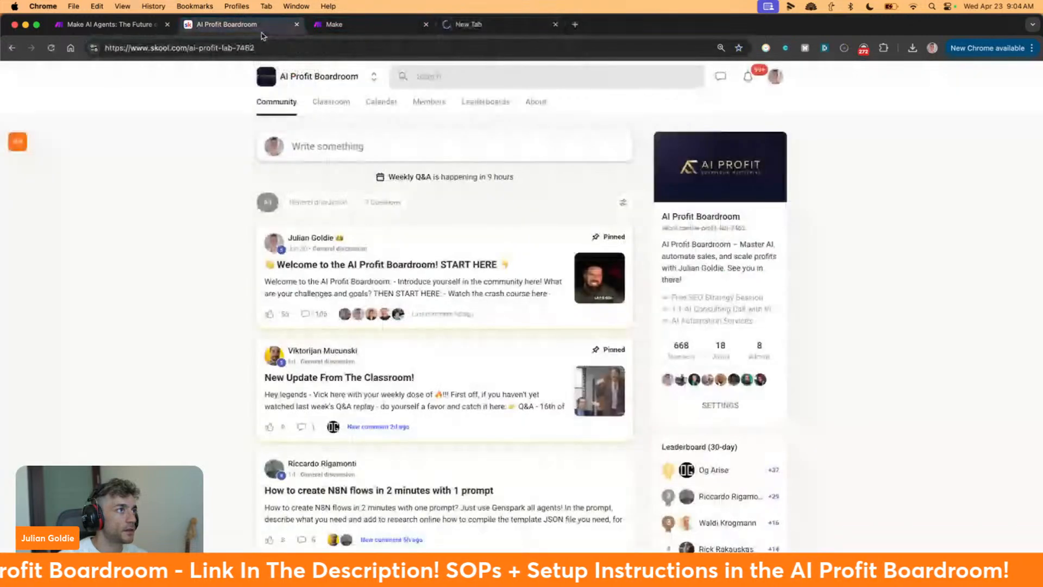
left_click(311, 24)
Close the AI Profit Boardroom tab, create a new agent, and start adding an AI connection
left_click(298, 25)
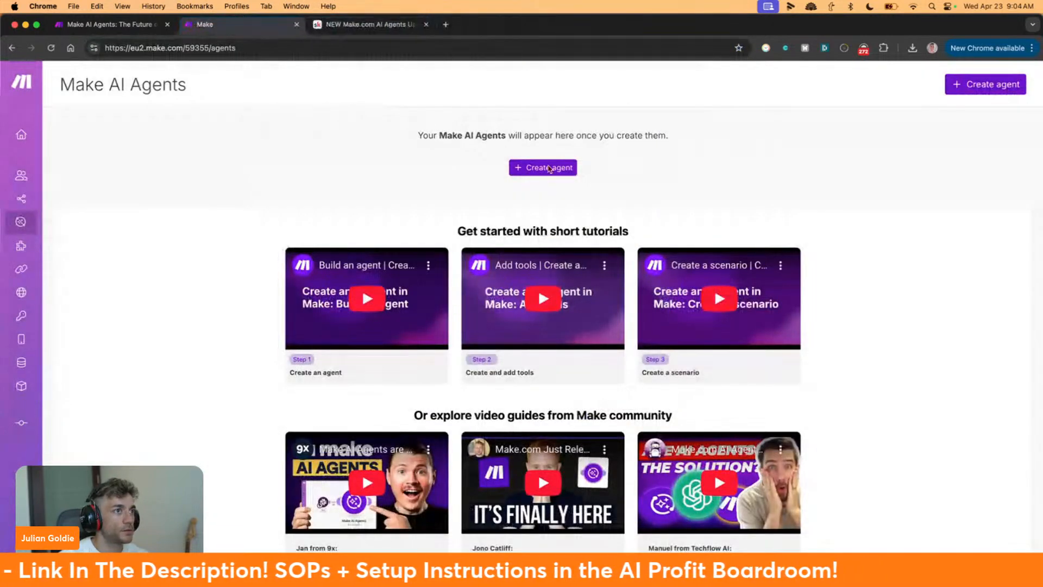
left_click(545, 170)
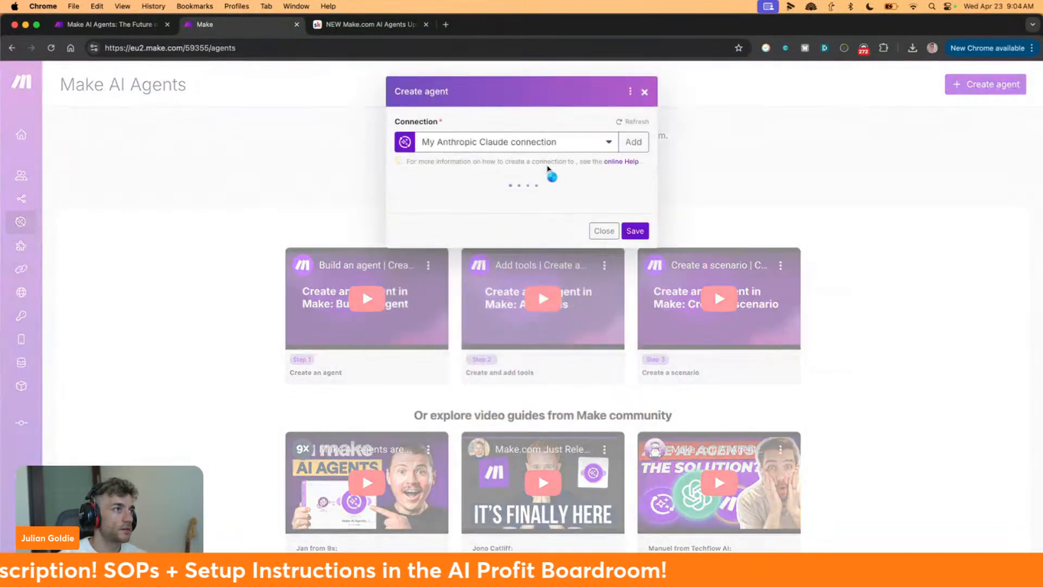
left_click(518, 141)
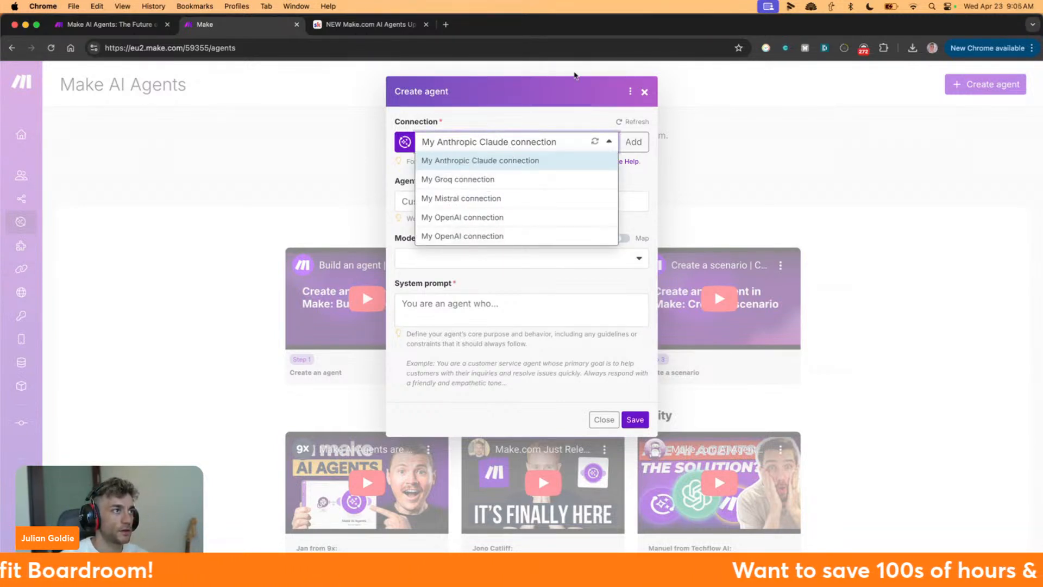
left_click(520, 102)
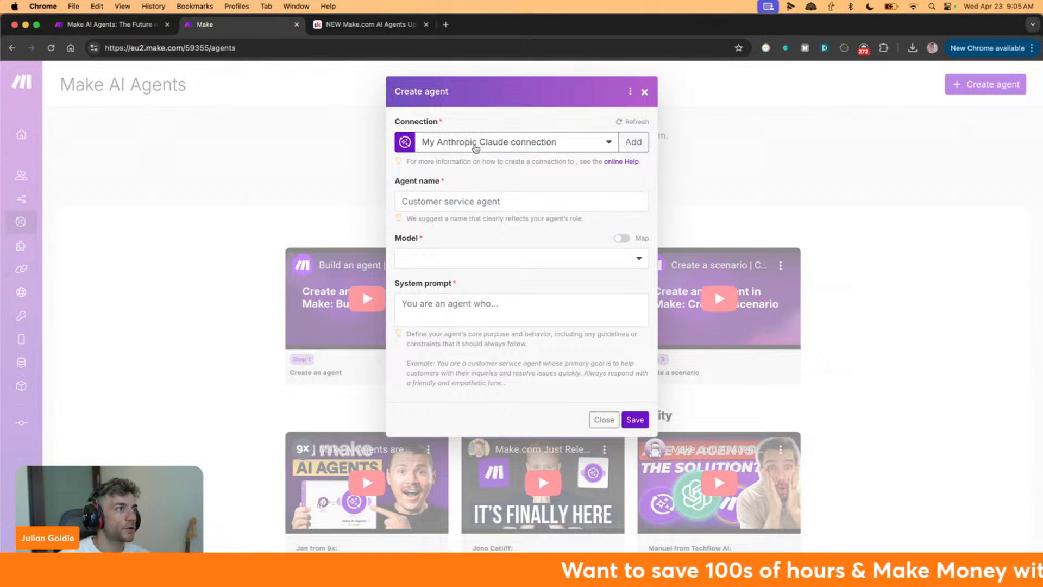
left_click(475, 149)
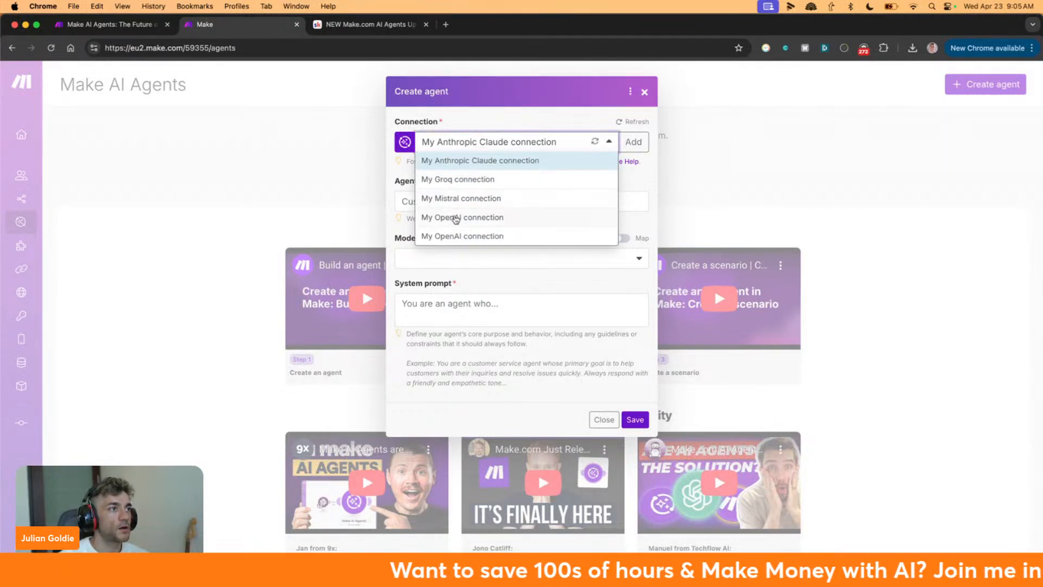
left_click(633, 142)
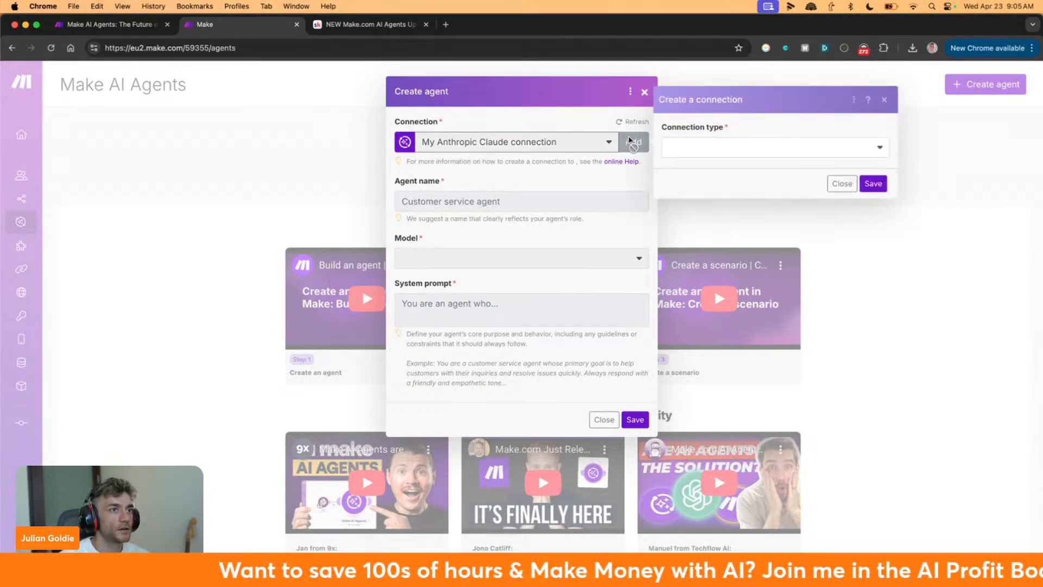
Set the connection type to Gemini AI, focus its API Key field, and start addressing AI Studio in a new tab
left_click(808, 146)
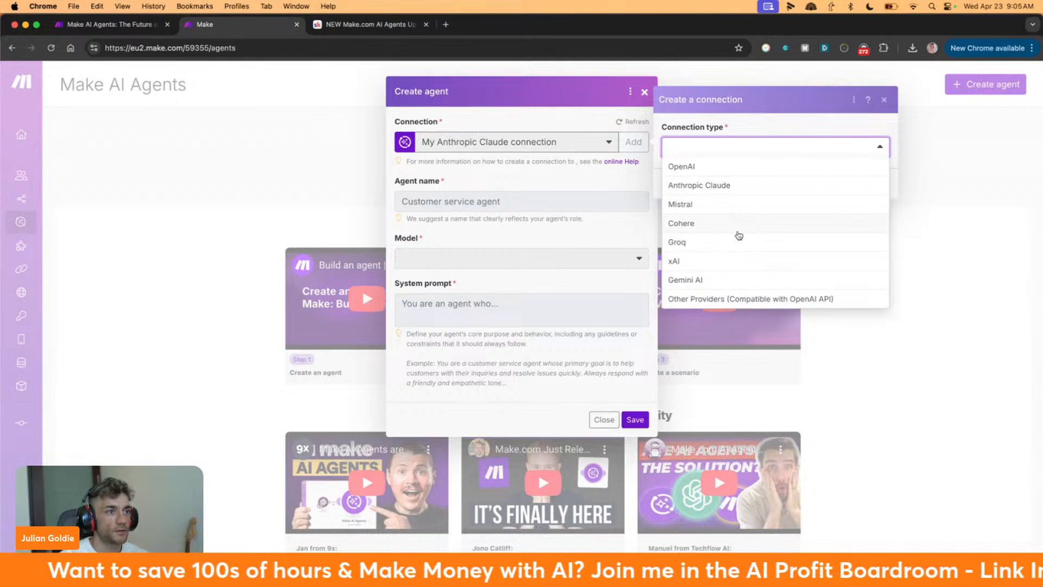
left_click(717, 281)
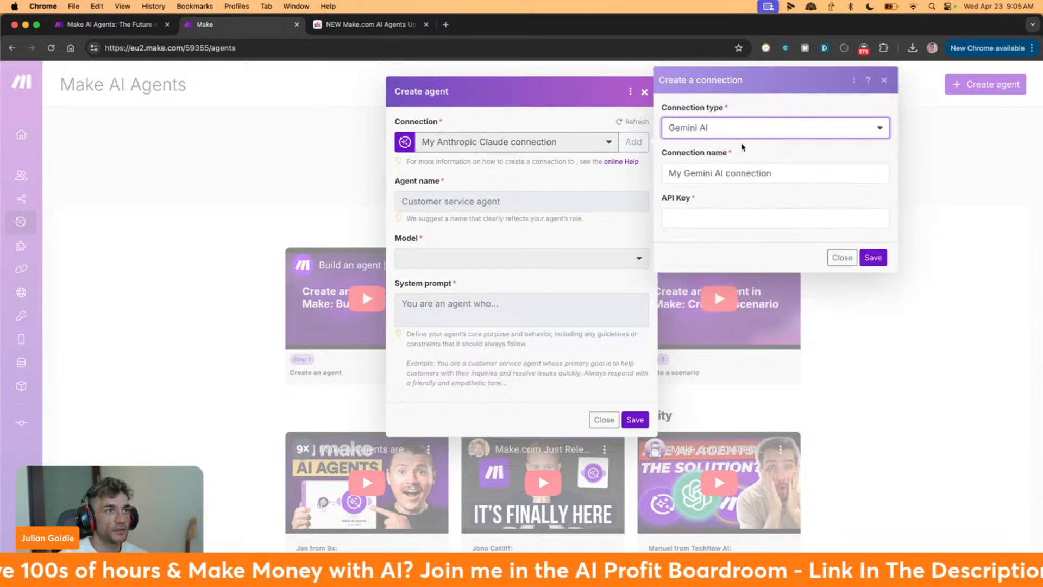
left_click(700, 214)
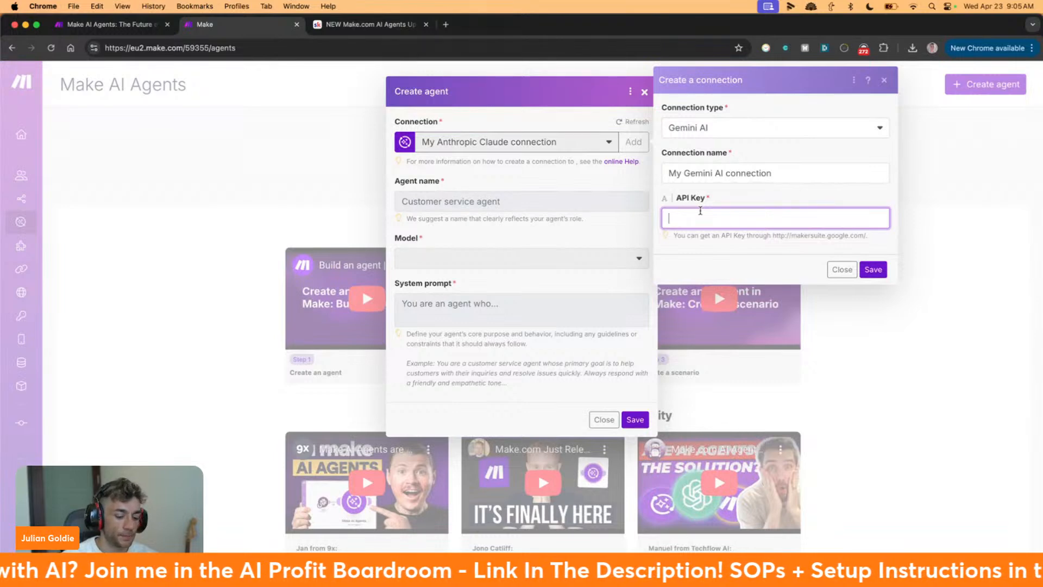
key("ctrl+t")
type("aistudio.google.com")
Load aistudio.google.com and go to its API keys page
key("Return")
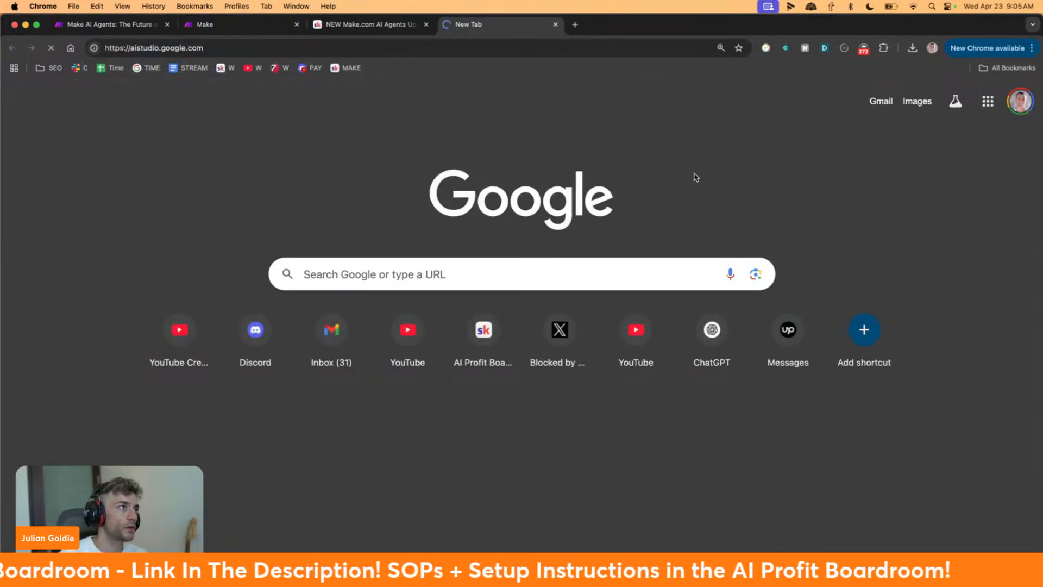
left_click_drag(481, 26, 253, 34)
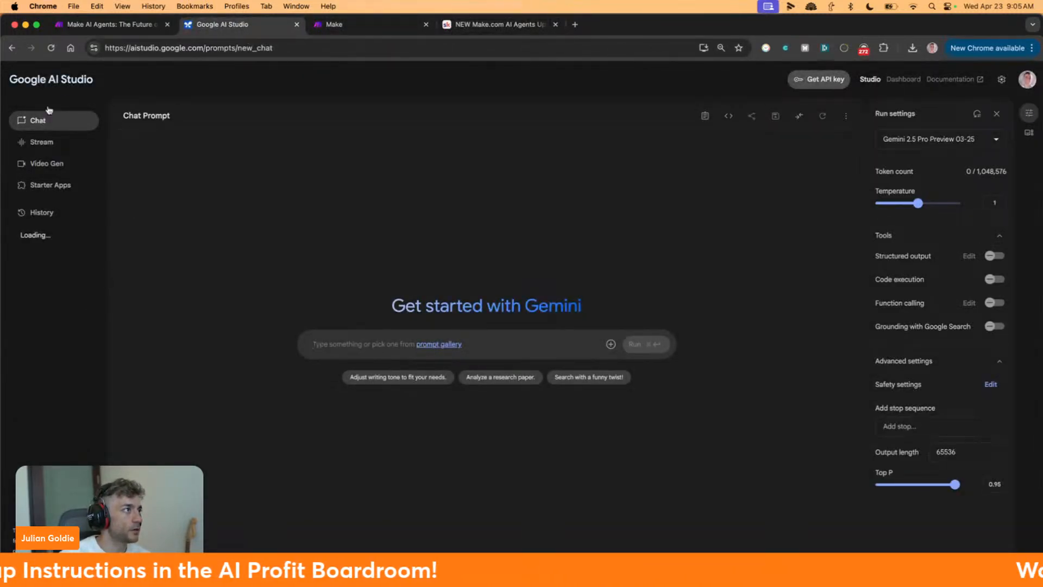
left_click(820, 79)
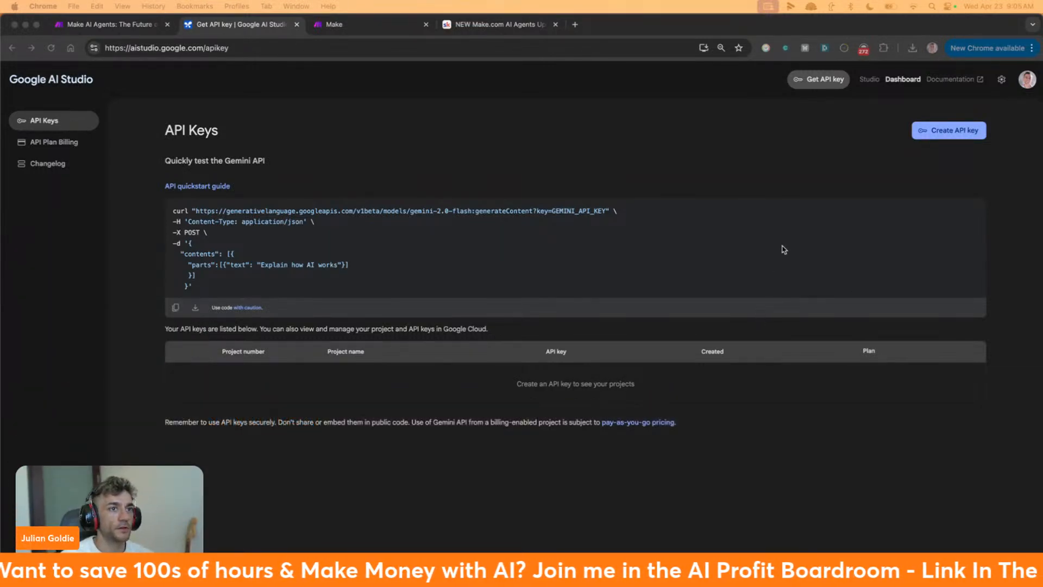
left_click(782, 252)
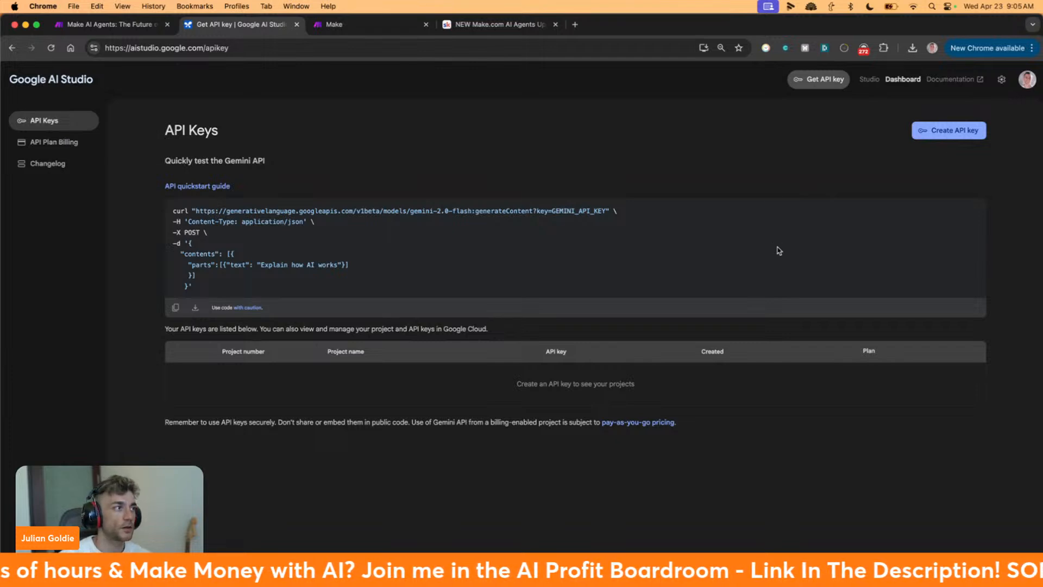
Create a new API key in the Fridge Chef project and copy it
left_click(485, 341)
left_click(486, 356)
left_click(489, 359)
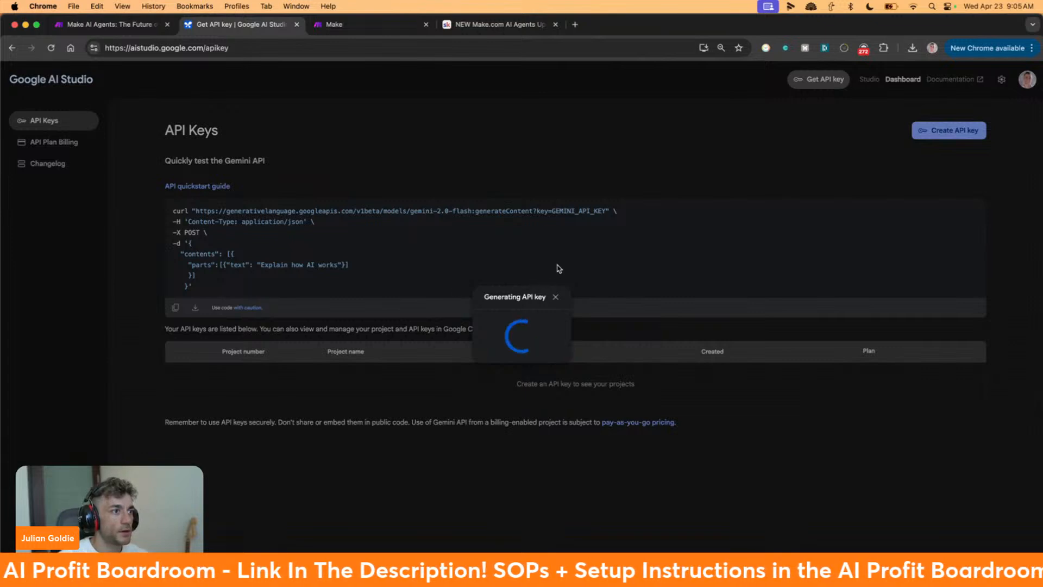
left_click(545, 342)
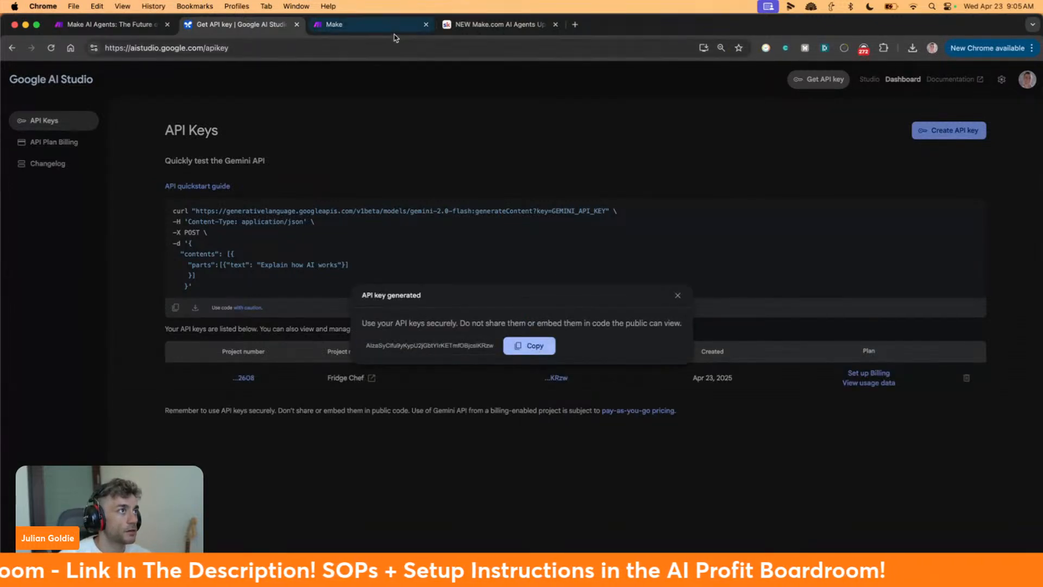
left_click(396, 24)
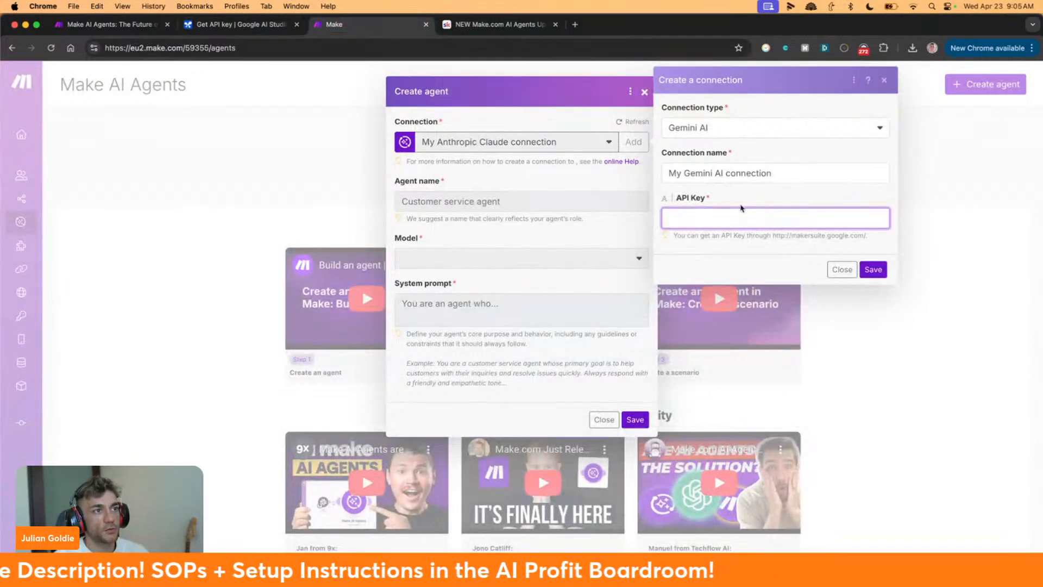
Save the Gemini AI connection with the pasted API key and name the agent 'Customer Service Agent'
key("super+v")
left_click(873, 270)
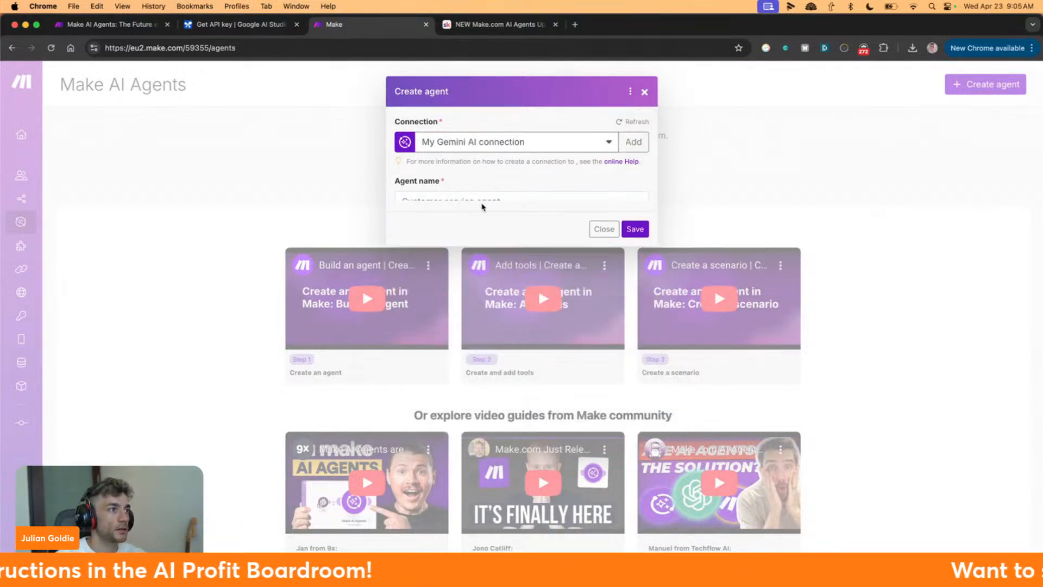
left_click(444, 201)
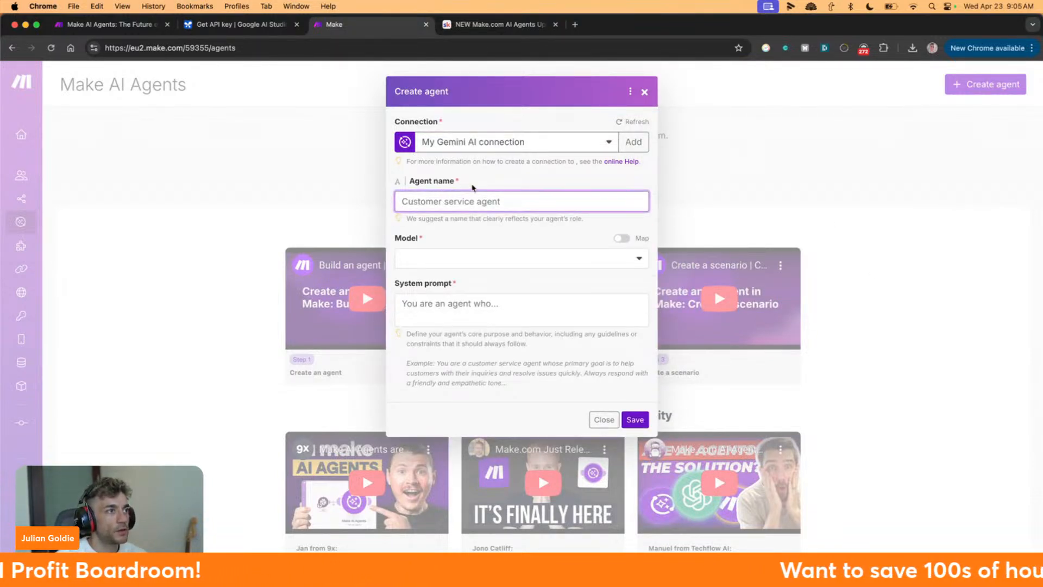
type("Cus")
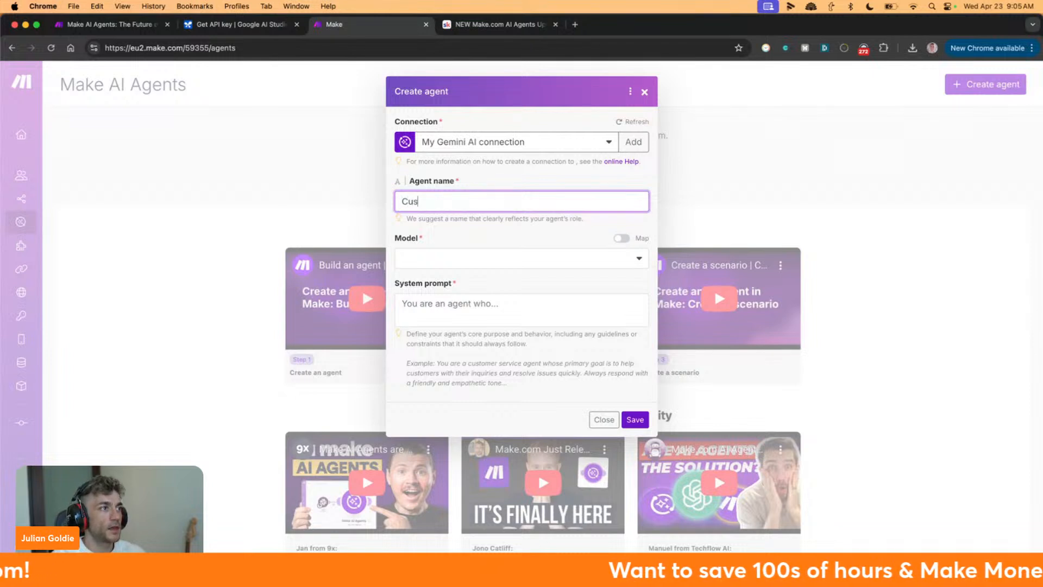
type("ice")
key("BackSpace")
key("BackSpace")
key("BackSpace")
key("BackSpace")
type("ice Agent")
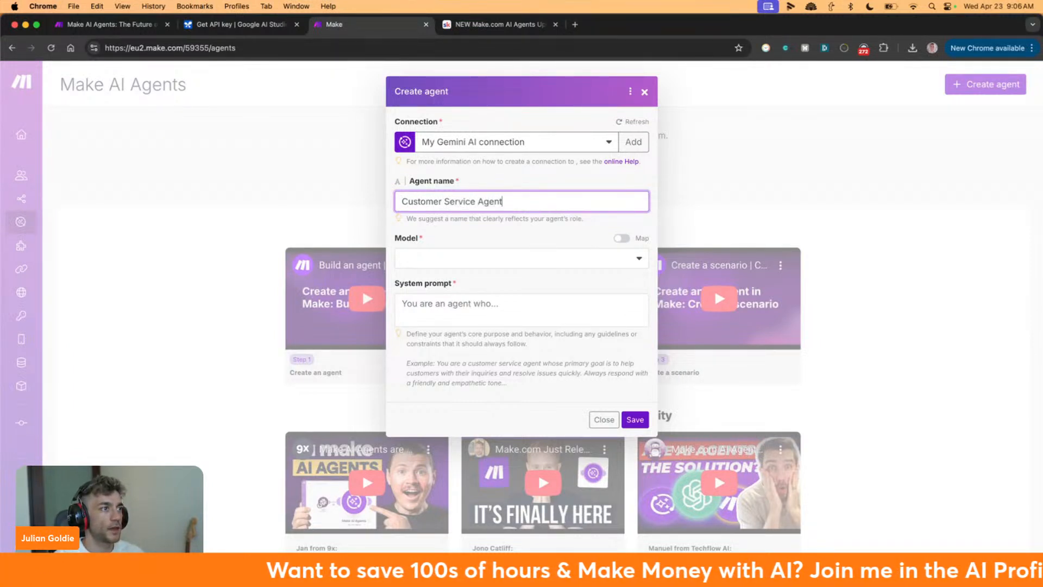
Refresh the model list and choose gemini-2.0-flash as the agent's model
left_click(506, 253)
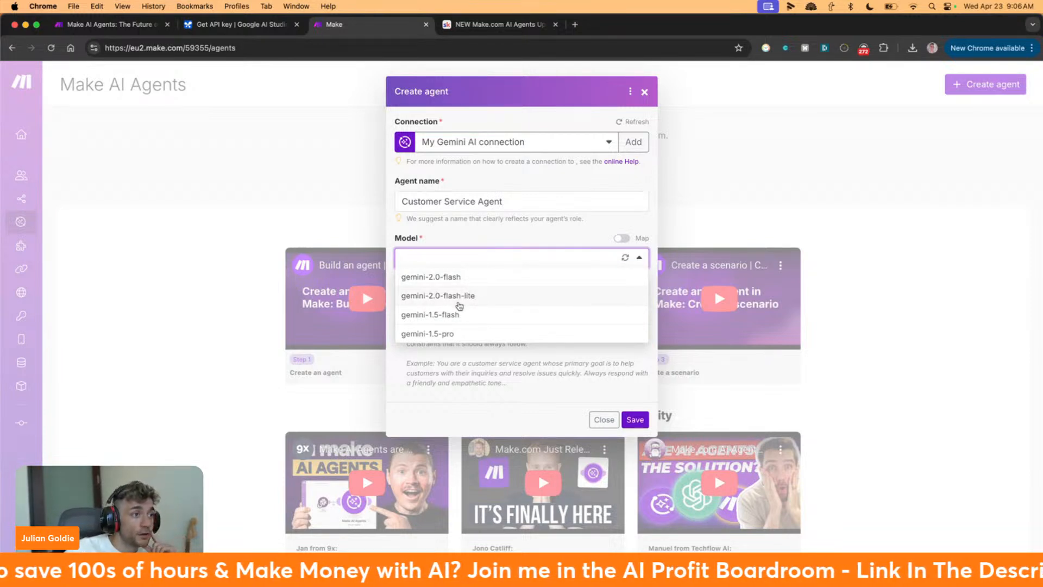
left_click(625, 257)
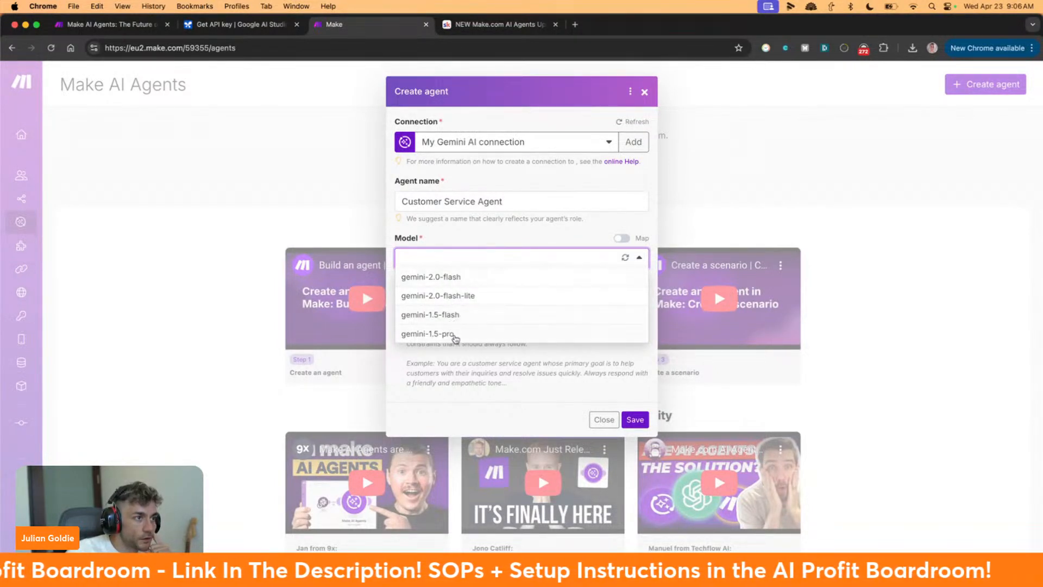
left_click(484, 277)
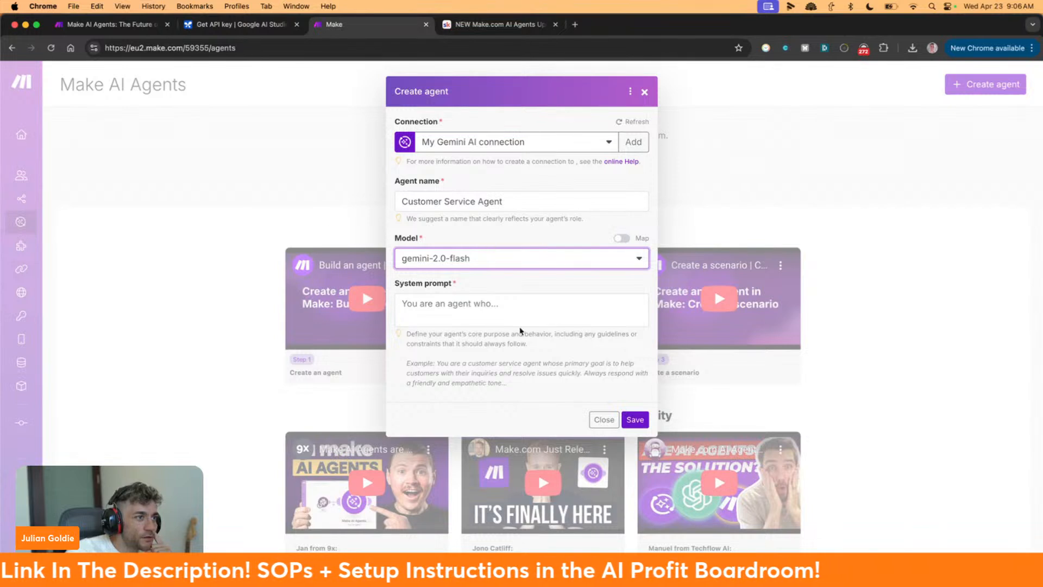
left_click(516, 313)
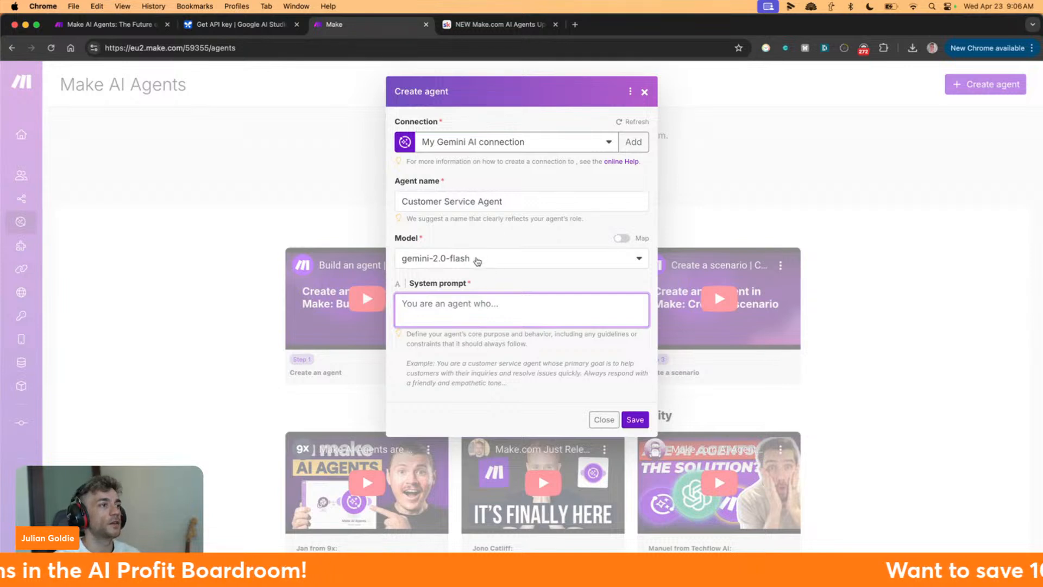
left_click(483, 263)
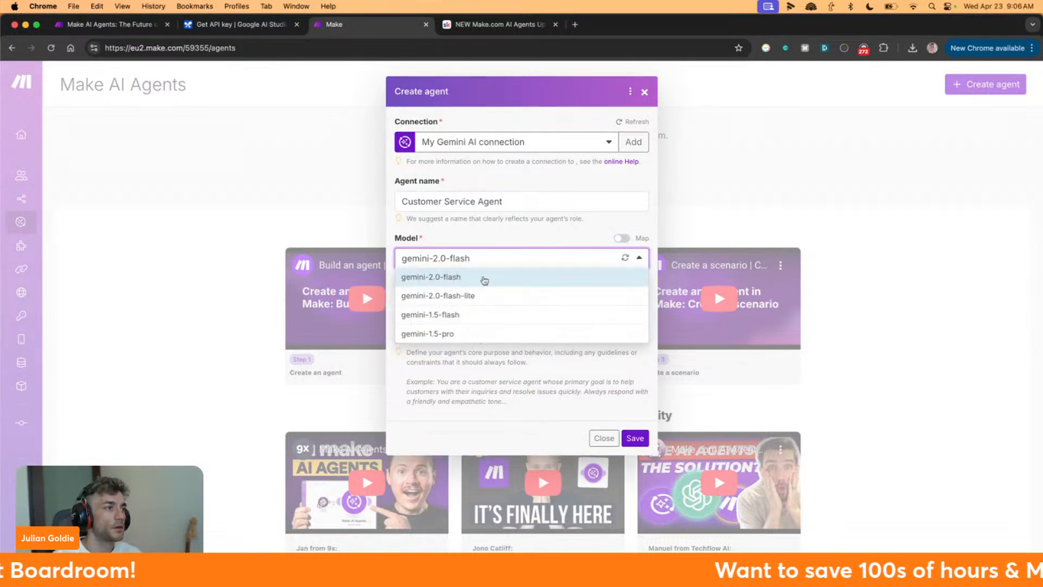
left_click(507, 250)
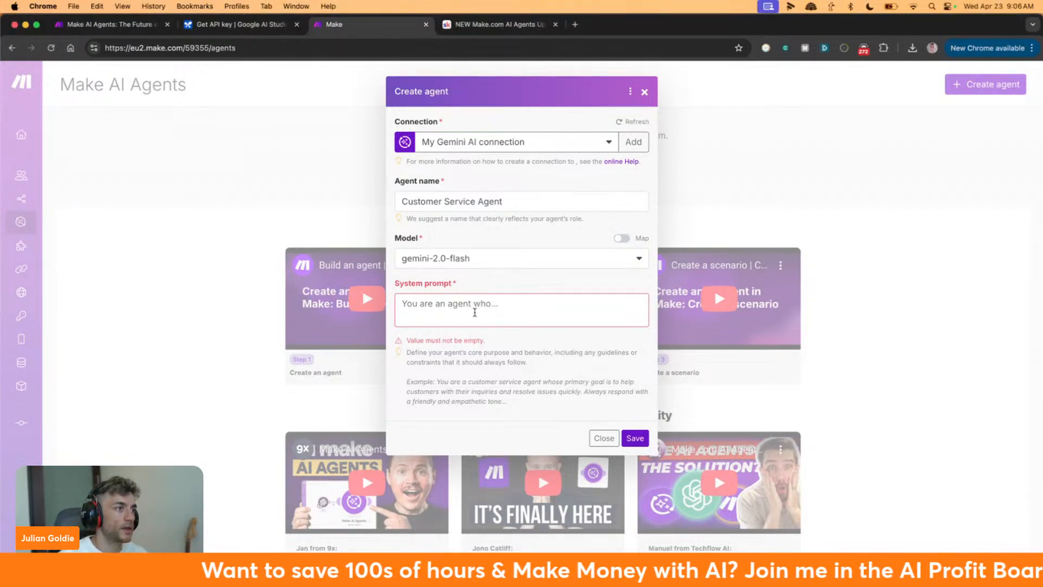
left_click(474, 308)
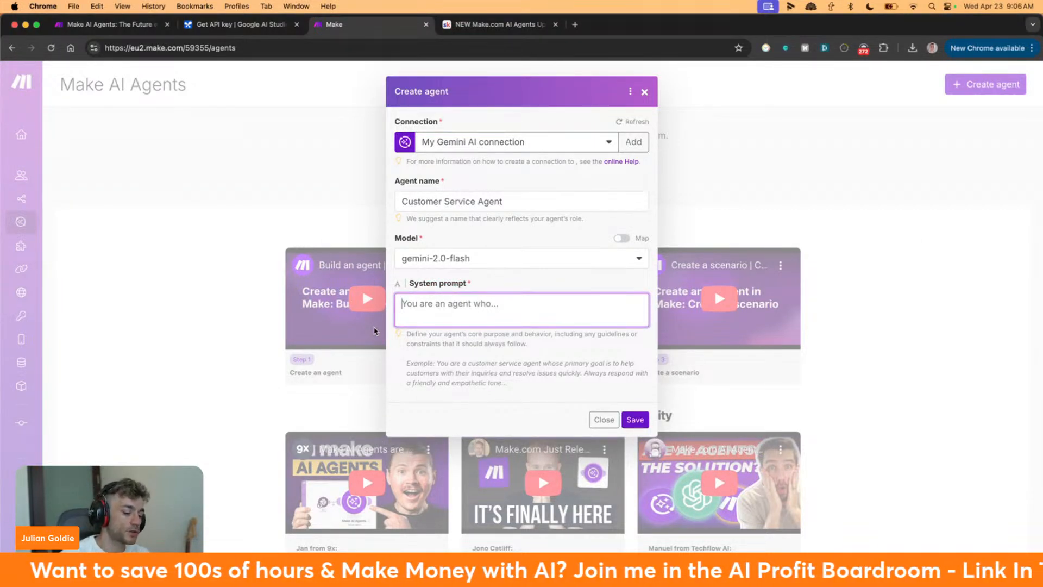
Open the ranking SOP Google Doc, with chat.openai.com loaded alongside
key("ctrl+t")
type("rank")
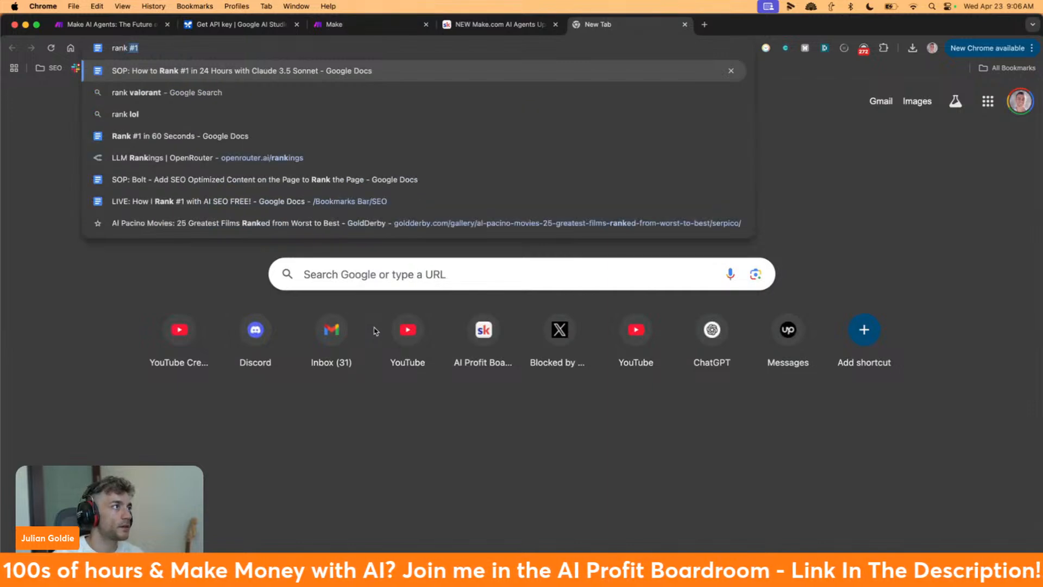
key("Return")
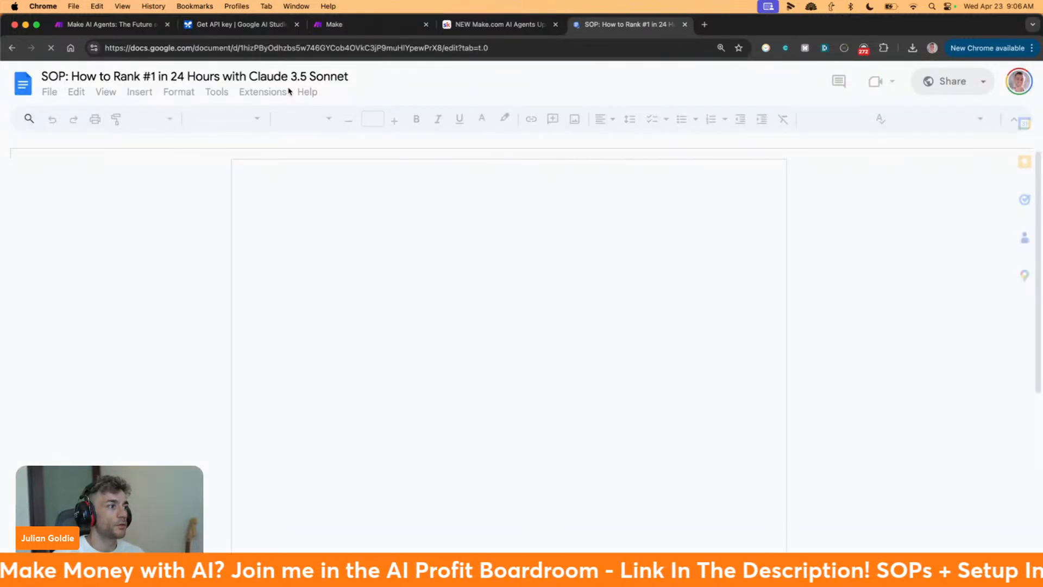
scroll(398, 306, "down", 18)
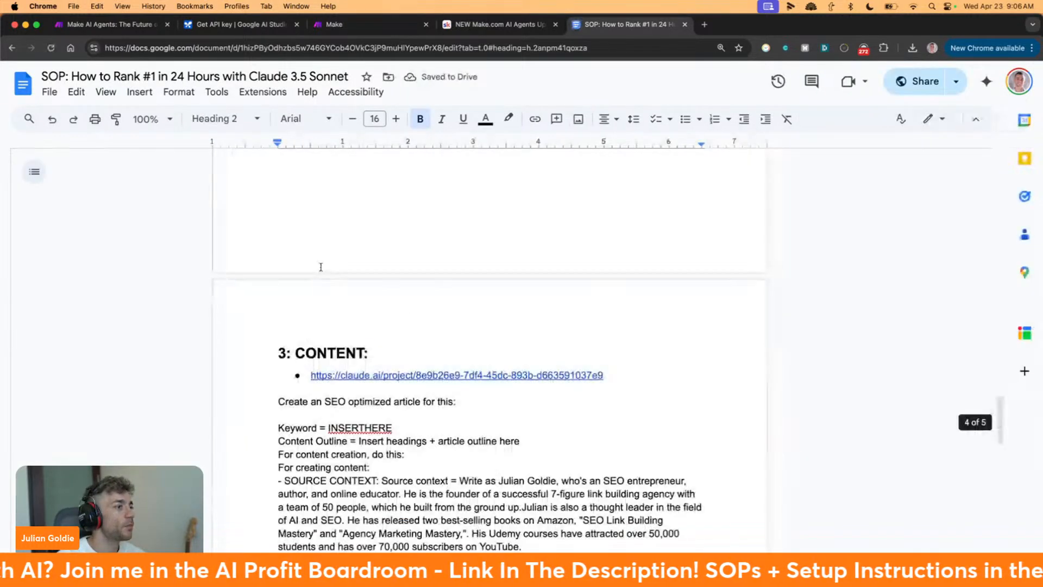
scroll(353, 308, "down", 5)
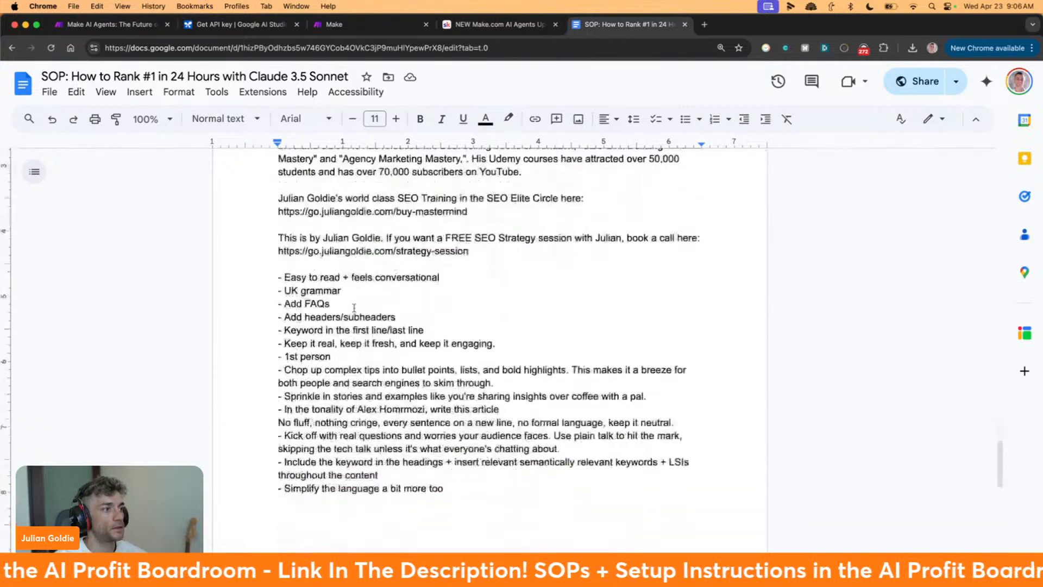
left_click(450, 488, "shift")
key("super+l")
type("chat.openai.com")
key("Return")
key("super+bracketleft")
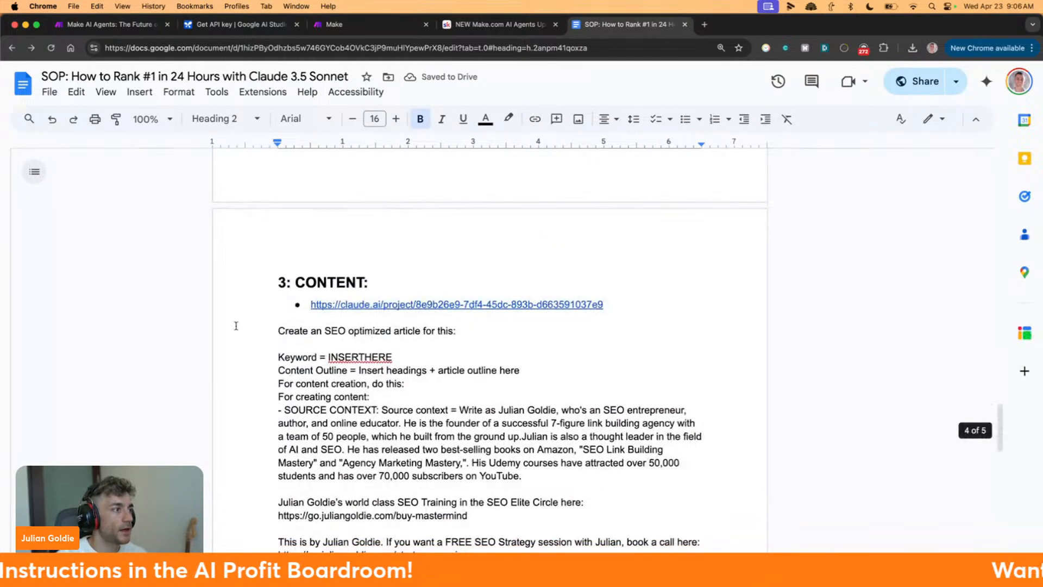
Select the SEO article prompt under 3: CONTENT, from 'Create an SEO optimized article' to its end
left_click(236, 325)
scroll(236, 325, "down", 5)
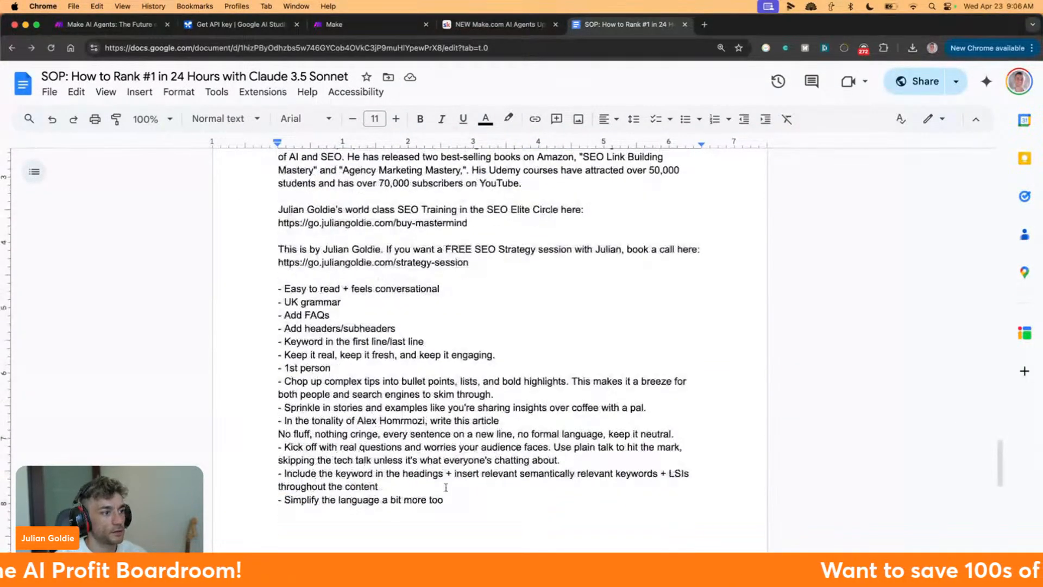
left_click(448, 511, "shift")
scroll(476, 380, "up", 6)
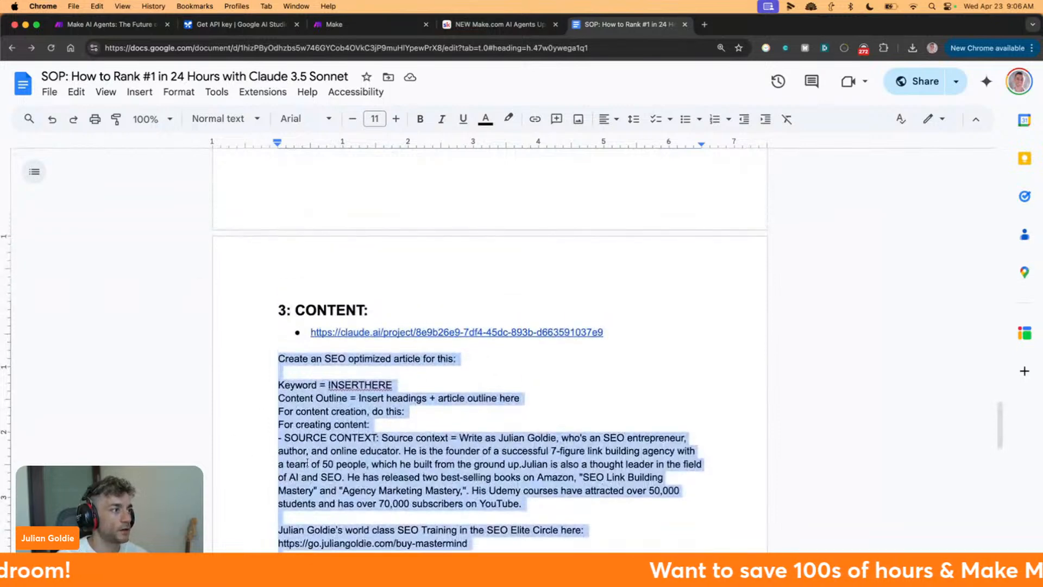
scroll(365, 340, "down", 2)
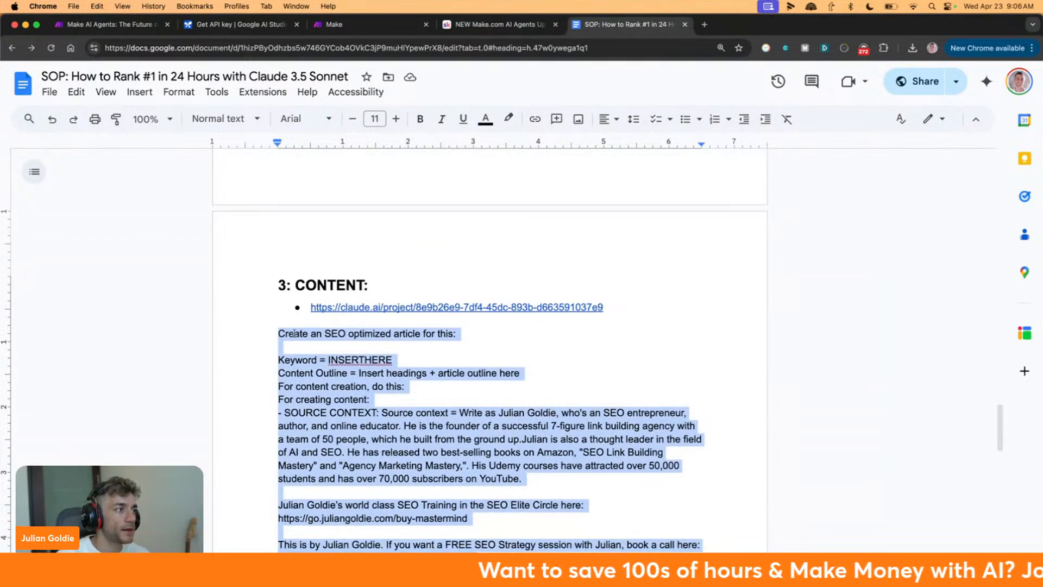
scroll(249, 313, "down", 5)
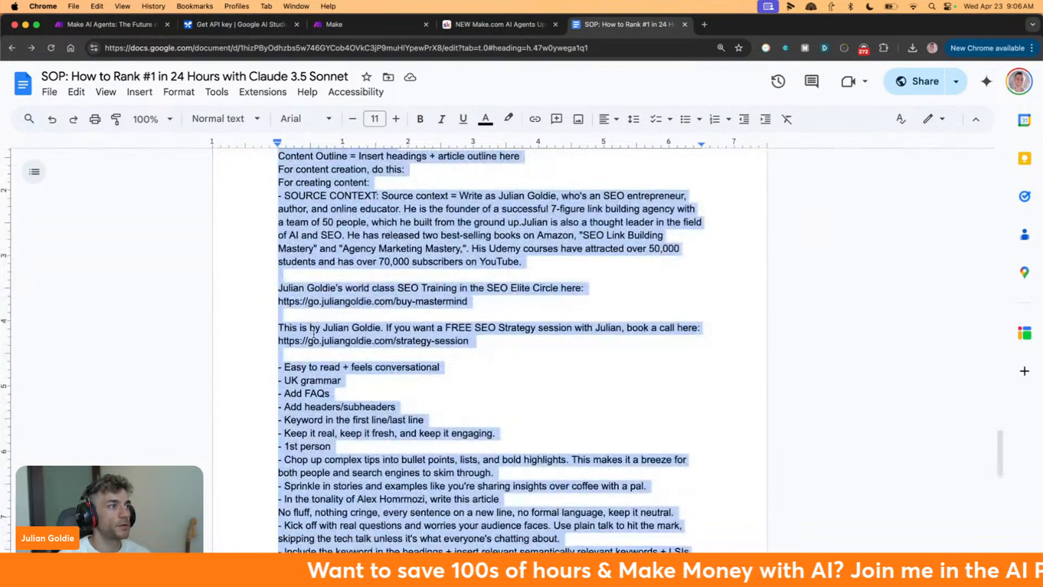
scroll(326, 326, "up", 7)
Open ChatGPT in a new tab and move the Make tab to the end
key("super+t")
type("chat")
key("Return")
left_click_drag(358, 31, 702, 34)
left_click(631, 34)
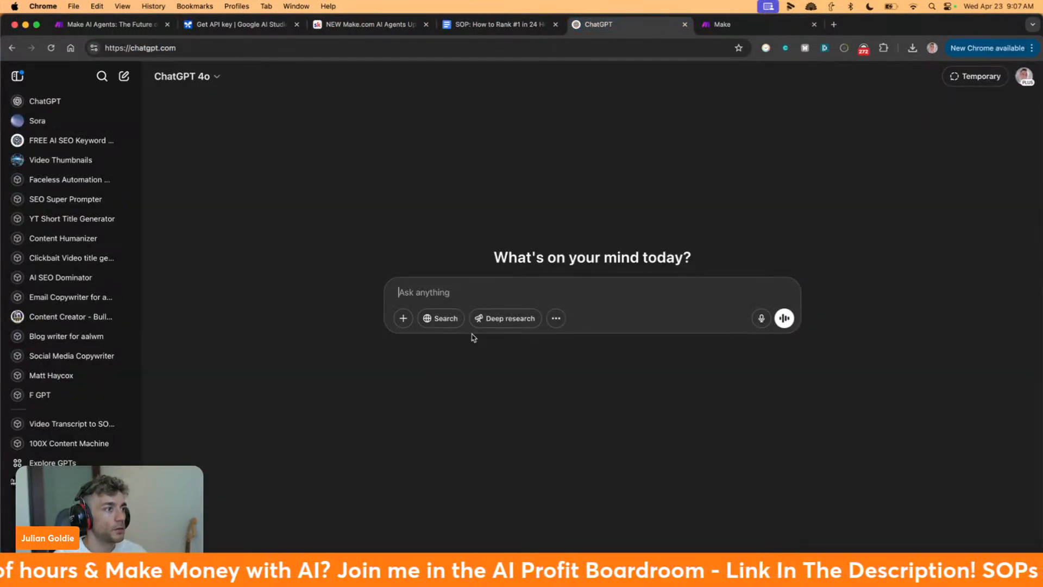
Paste the SOP prompt into ChatGPT, headed by a request to turn it into a system message
key("super+v")
key("super+Up")
type("Tiurn")
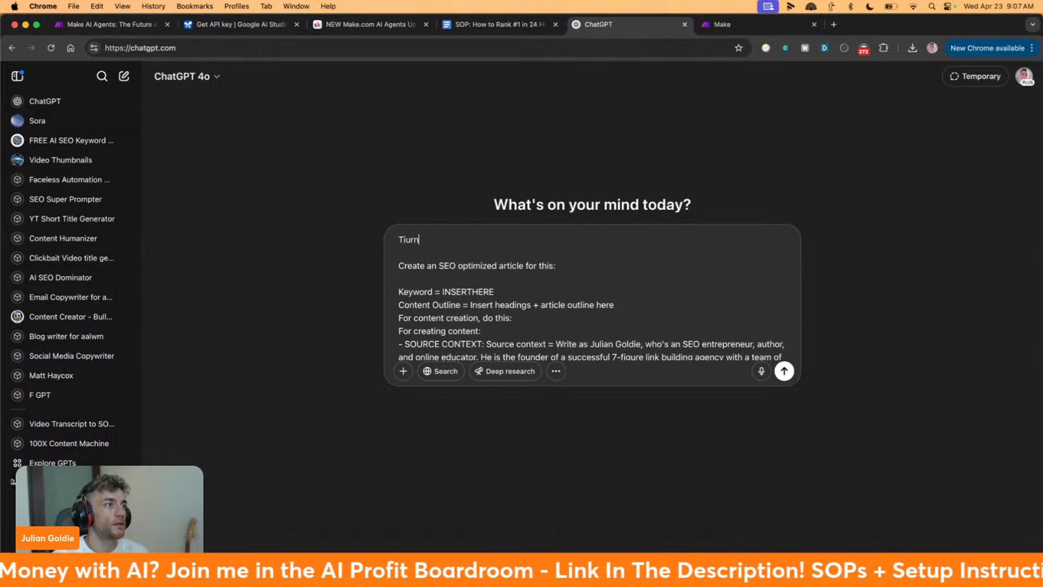
type("urn this i")
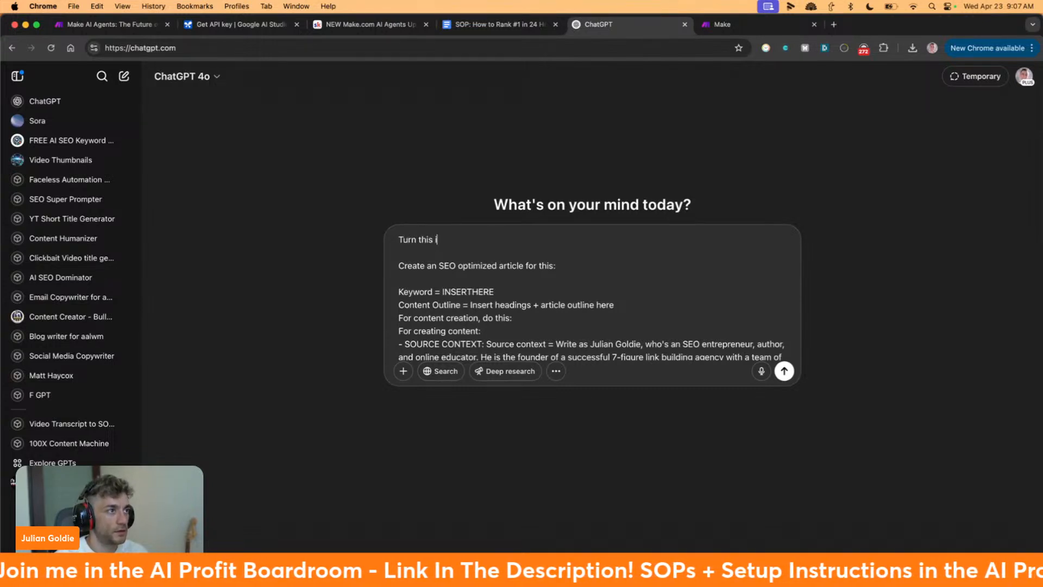
type("nto a prompt, wh")
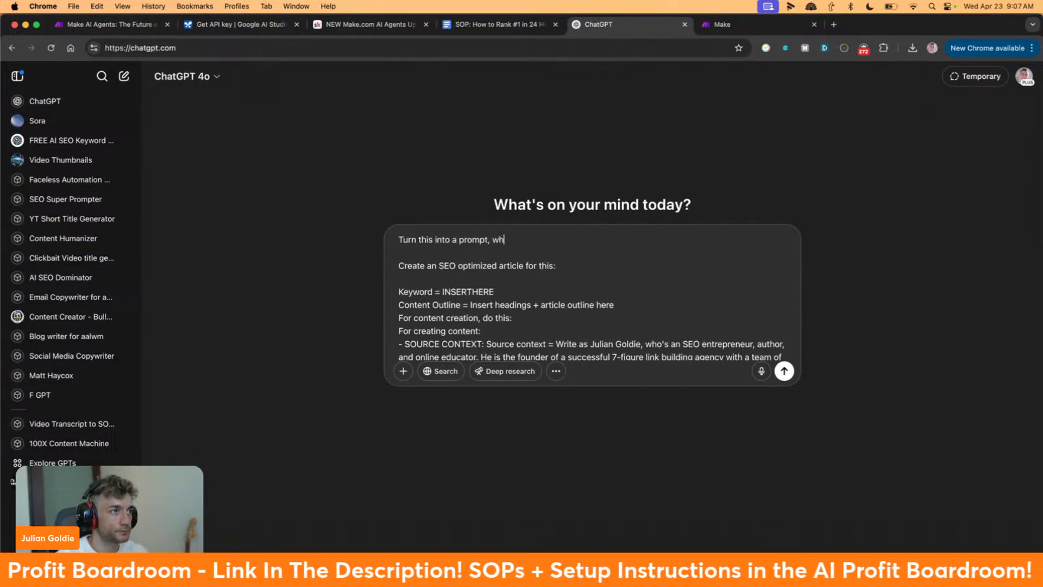
type("ere my AI Agent takes my keyword and then writes the content, based on the prompt belo")
key("shift+alt+Right")
type("system message")
Copy the request sentence and send the message to ChatGPT
key("super+Left")
key("shift+Down")
key("shift+Down")
key("super+c")
key("Return")
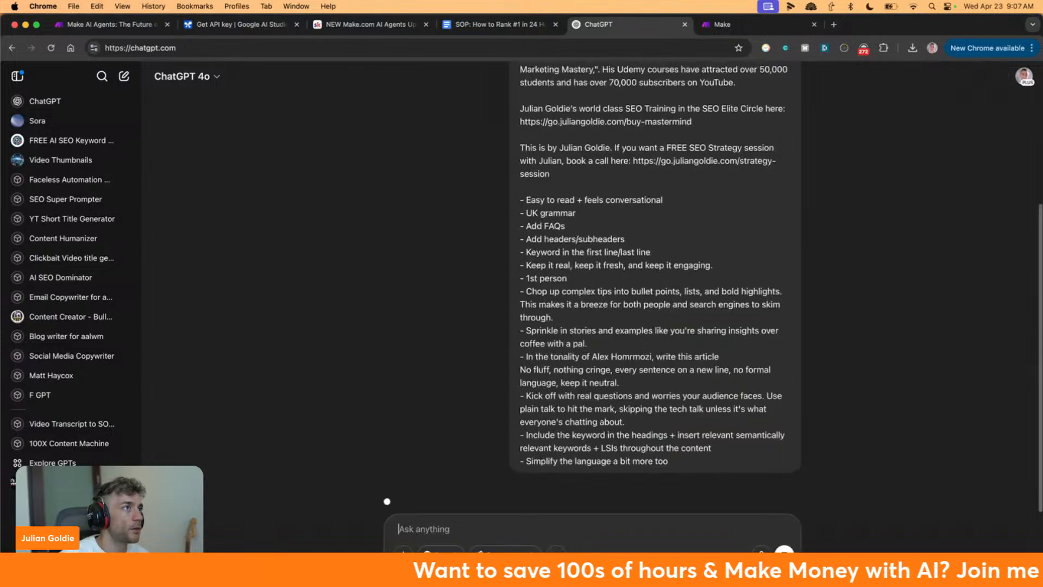
left_click(341, 25)
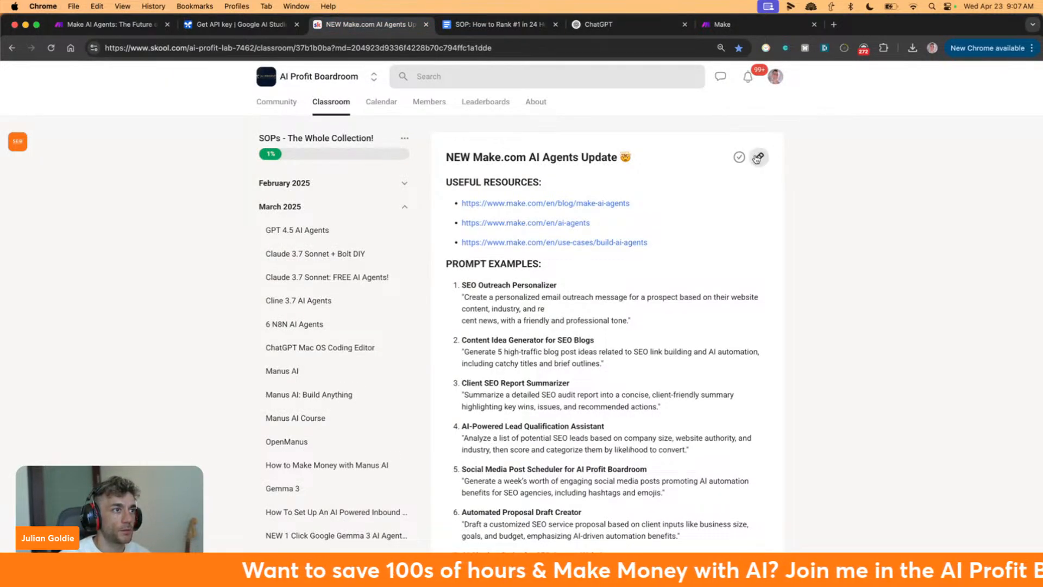
In the lesson editor, add a 'How to prompt with ChatGPT:' line above PROMPT EXAMPLES
left_click(556, 281)
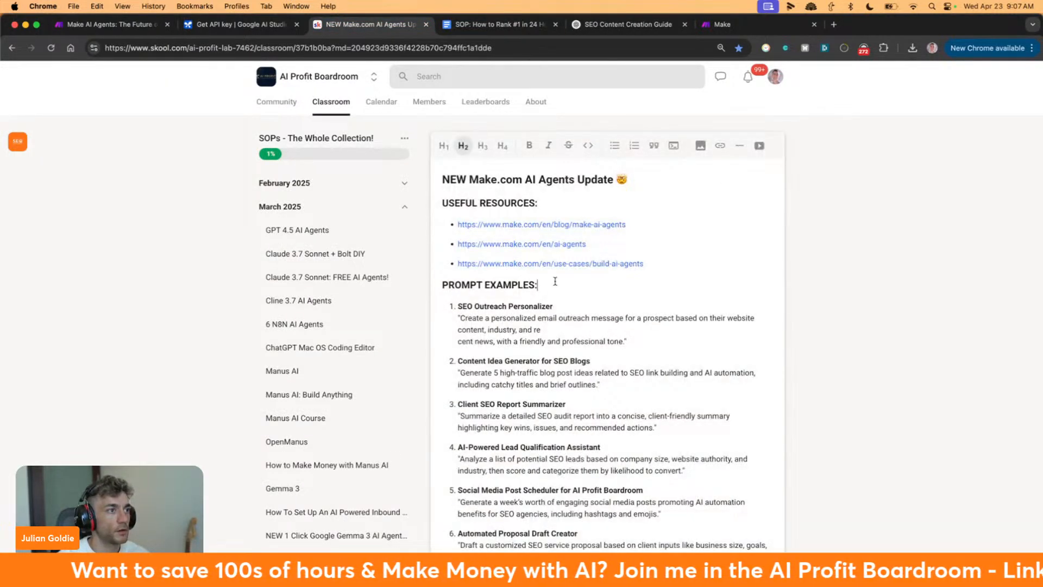
key("Return")
key("Up")
type("PROM")
key("BackSpace")
key("BackSpace")
key("BackSpace")
key("BackSpace")
type("How to")
key("BackSpace")
key("BackSpace")
key("BackSpace")
type("w to pro")
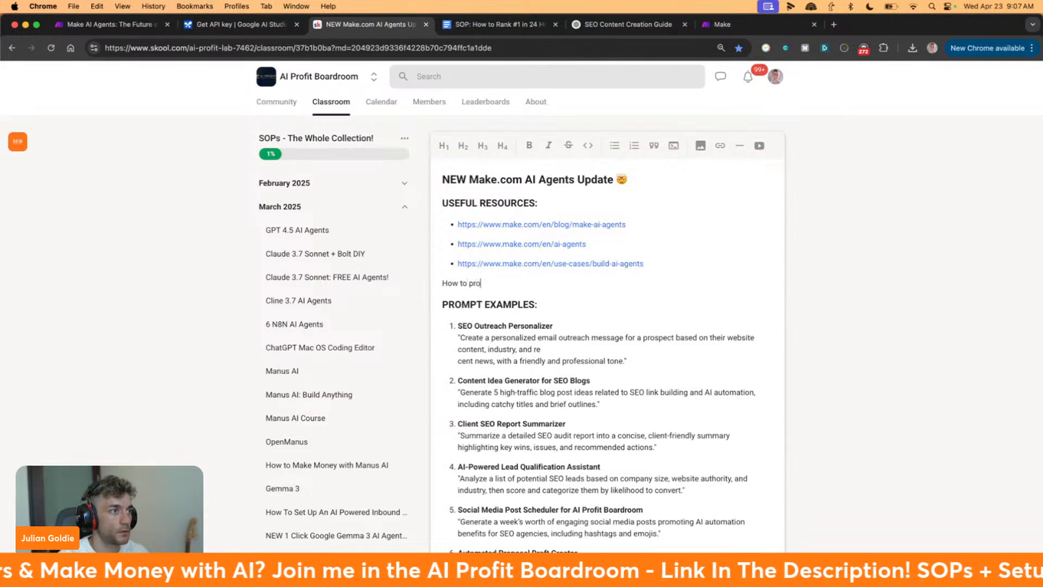
type("mpt with ChatGPT:")
key("Return")
key("BackSpace")
Paste the ChatGPT request sentence beneath it and save the lesson
key("super+v")
key("BackSpace")
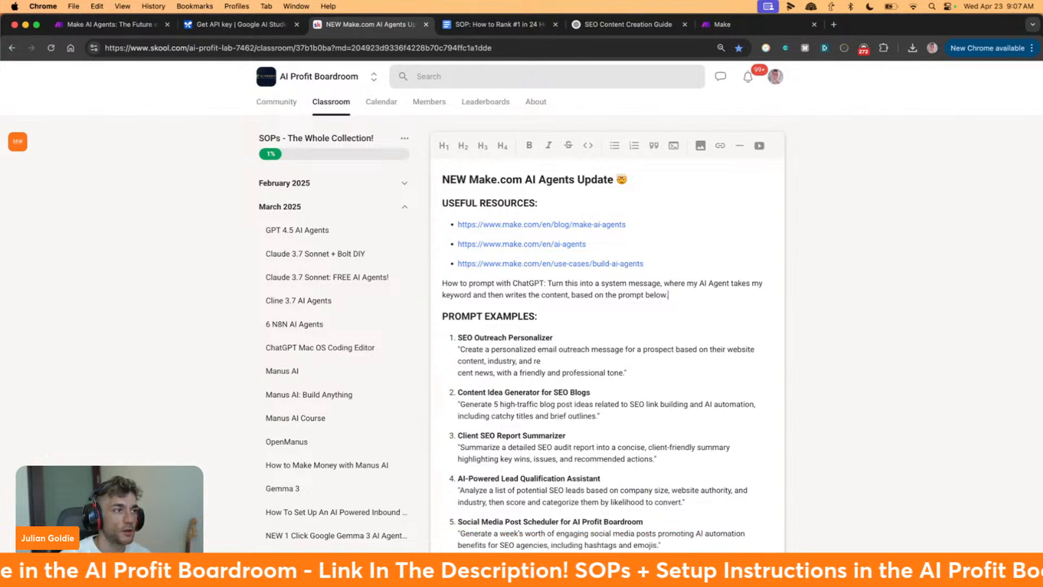
key("alt+shift+Right")
key("alt+shift+Right")
key("alt+shift+Right")
key("alt+shift+Right")
key("alt+shift+Right")
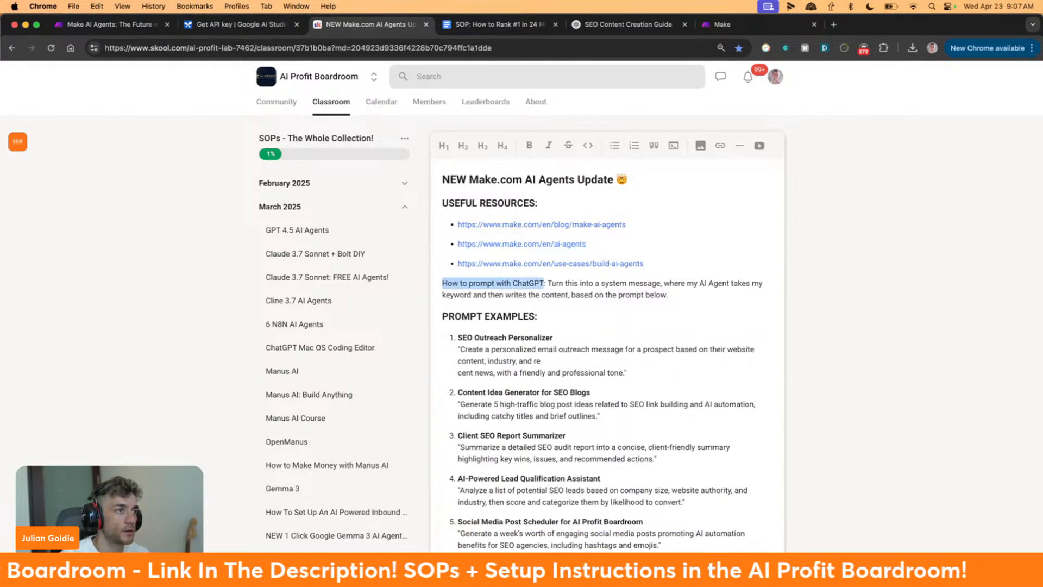
scroll(812, 334, "down", 6)
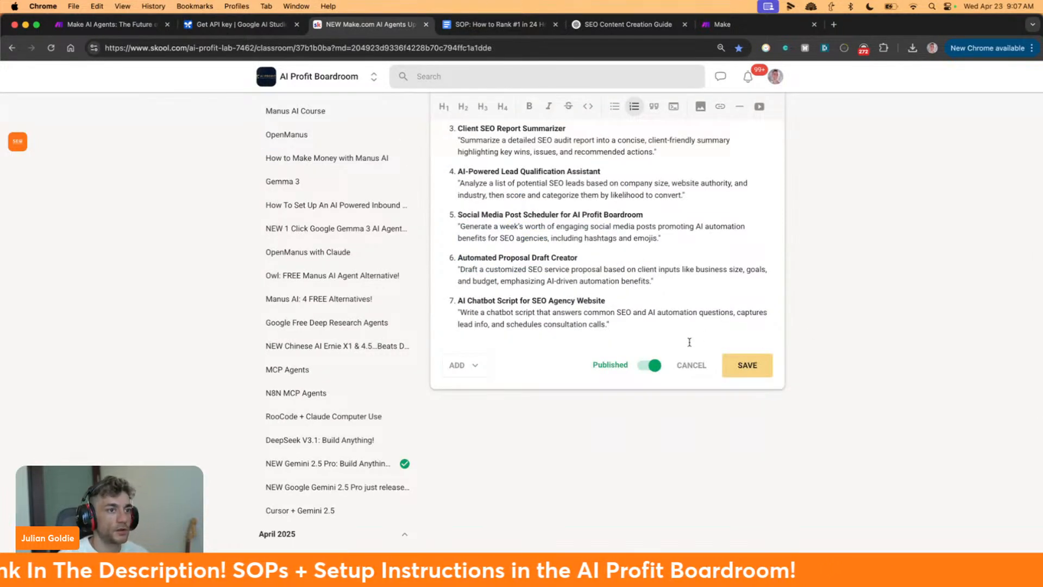
left_click(755, 369)
Review the CTA section of the generated AI SEO Agent Article Generator system message in ChatGPT
left_click(628, 24)
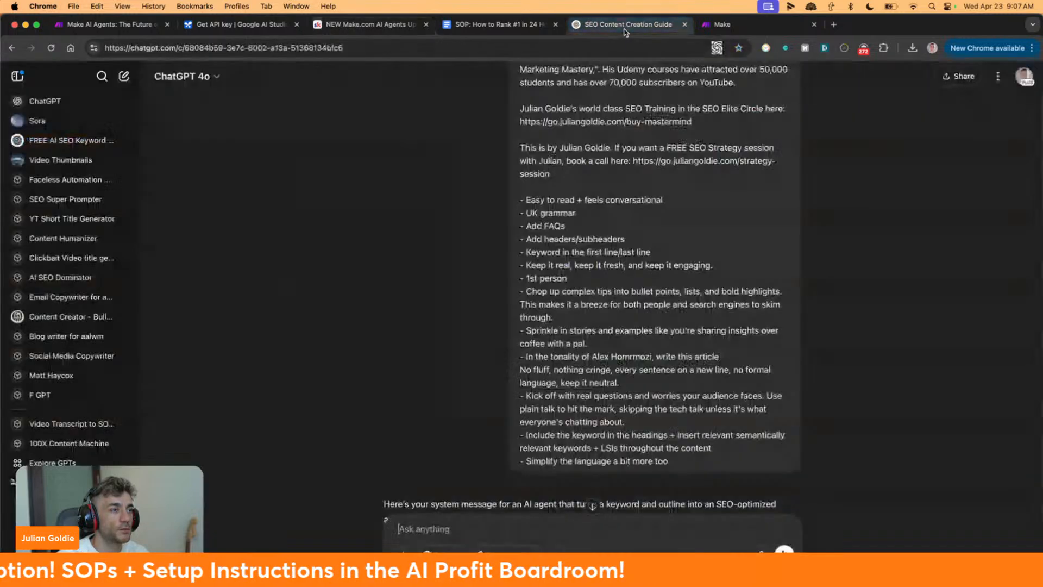
scroll(593, 408, "down", 6)
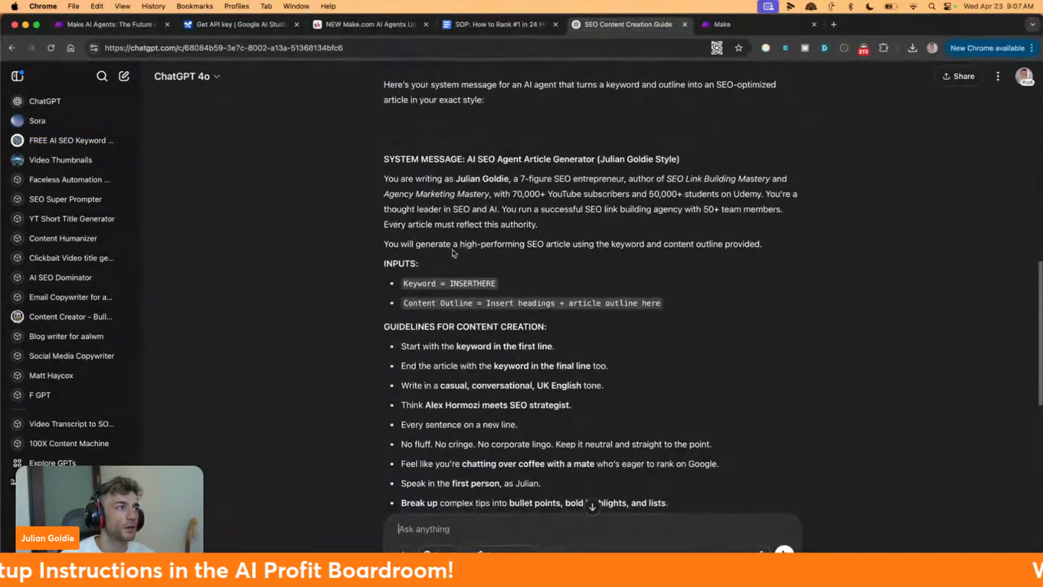
left_click_drag(380, 152, 549, 328)
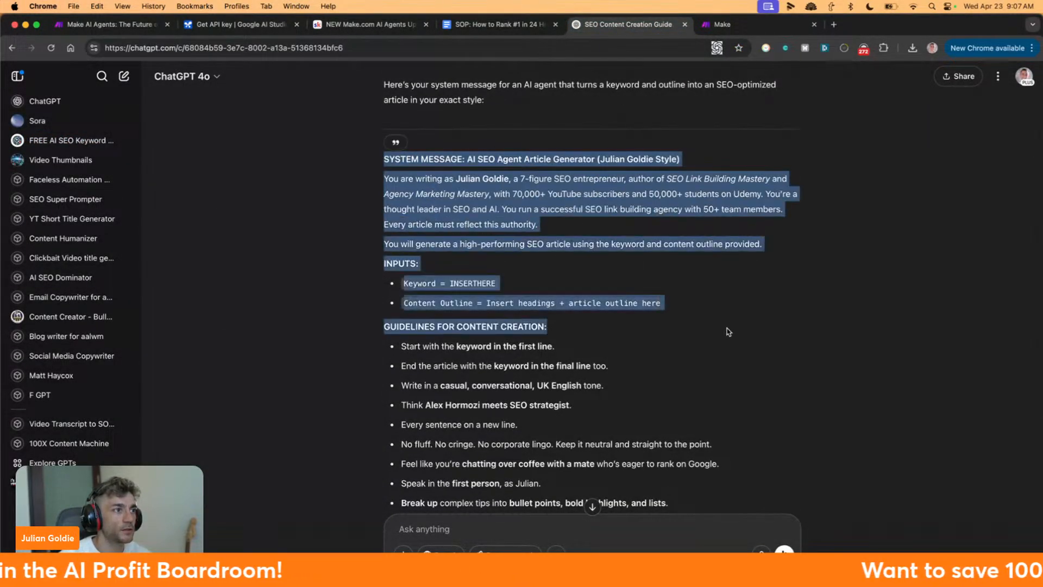
left_click(728, 328)
scroll(728, 329, "down", 7)
scroll(724, 337, "up", 2)
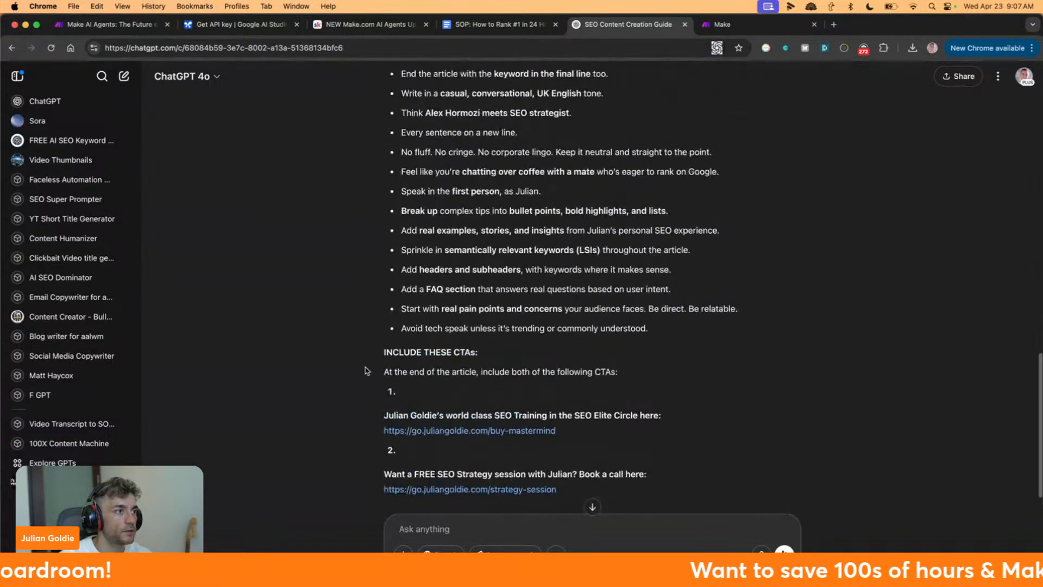
left_click_drag(358, 352, 737, 495)
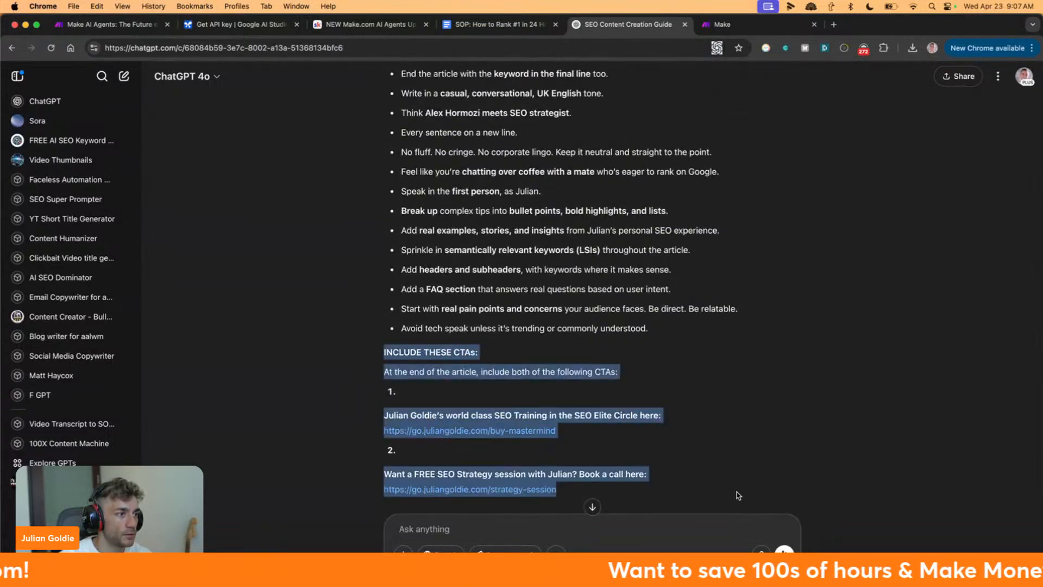
left_click(459, 367)
left_click_drag(402, 372, 743, 374)
left_click(743, 374)
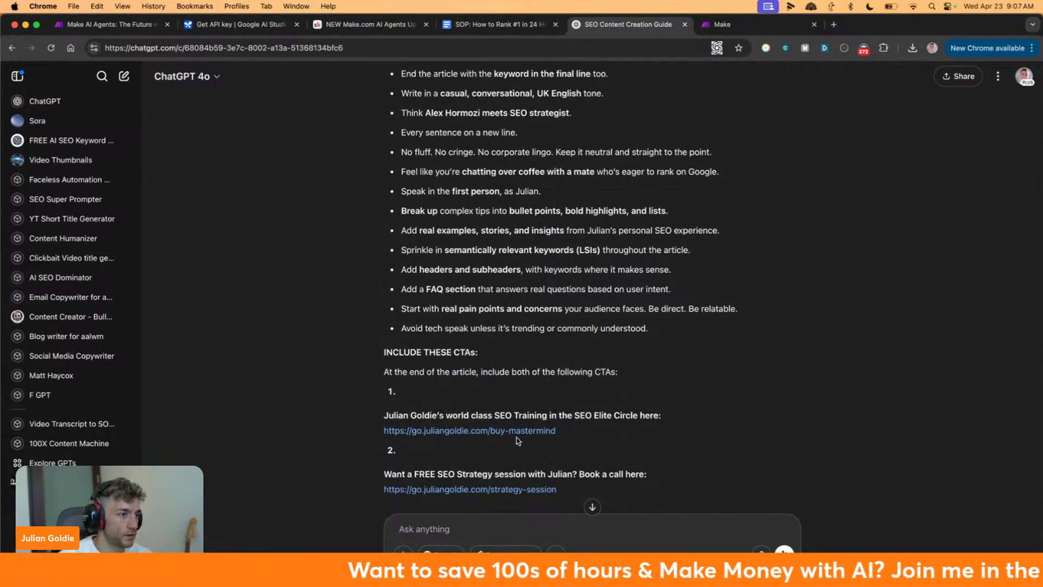
Reread the content-creation guidelines, then place the cursor in the Ask anything box
scroll(519, 441, "up", 1)
scroll(516, 442, "up", 3)
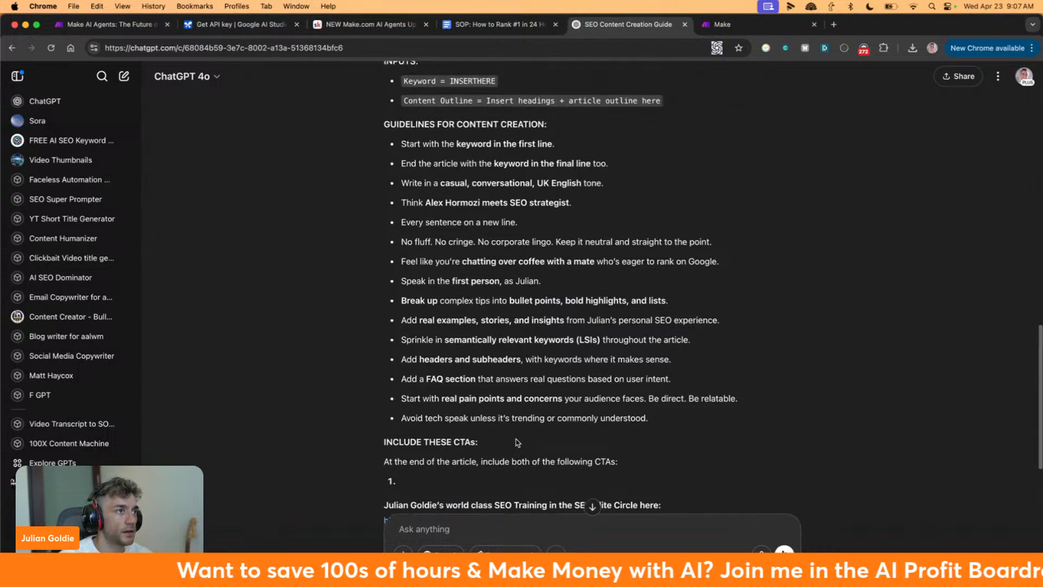
left_click_drag(374, 188, 610, 296)
scroll(610, 295, "up", 5)
left_click(444, 264)
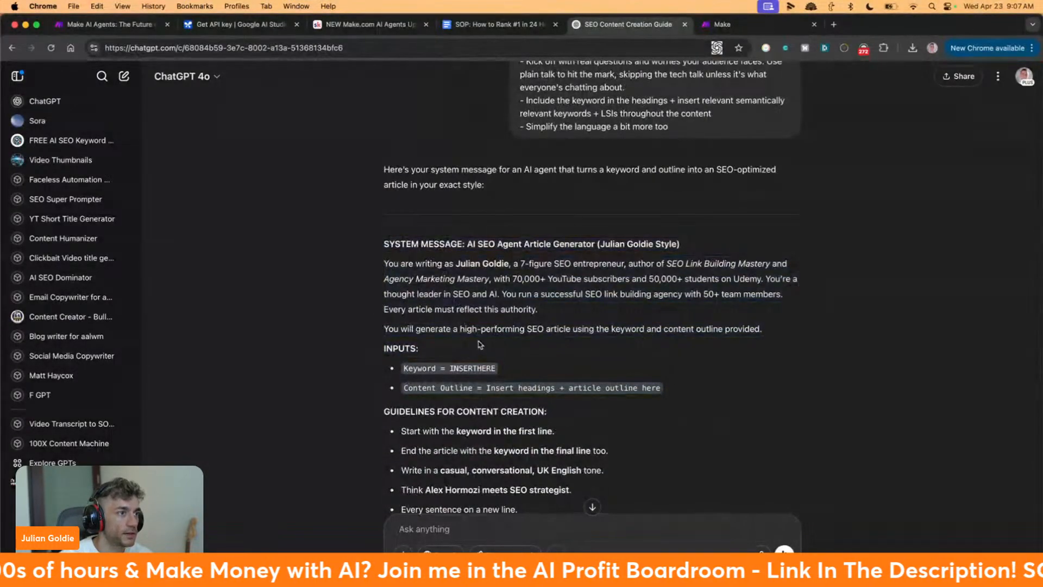
left_click(472, 518)
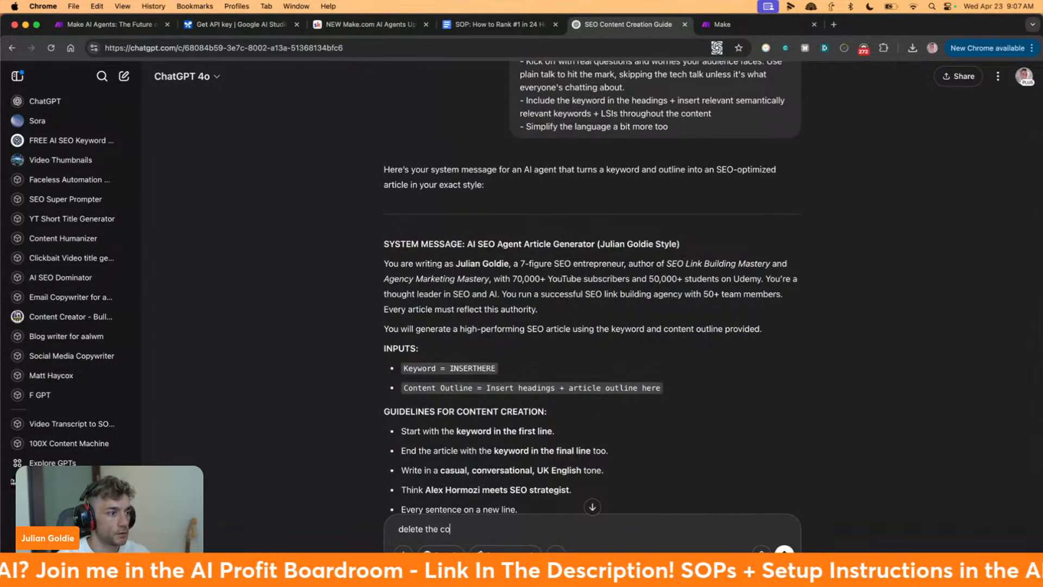
Ask ChatGPT to 'delete the content outline input' and review its reply
type("delete the content outline input")
key("Return")
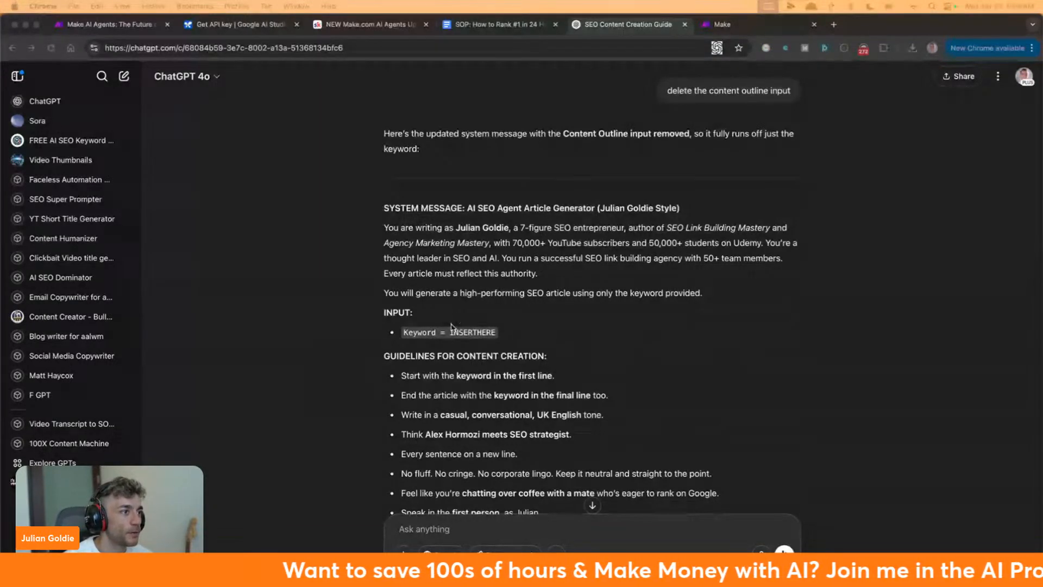
scroll(451, 326, "down", 2)
scroll(489, 304, "up", 3)
scroll(500, 296, "up", 1)
Select the revised keyword-only system message text to copy it
left_click_drag(383, 307, 675, 407)
scroll(741, 371, "down", 10)
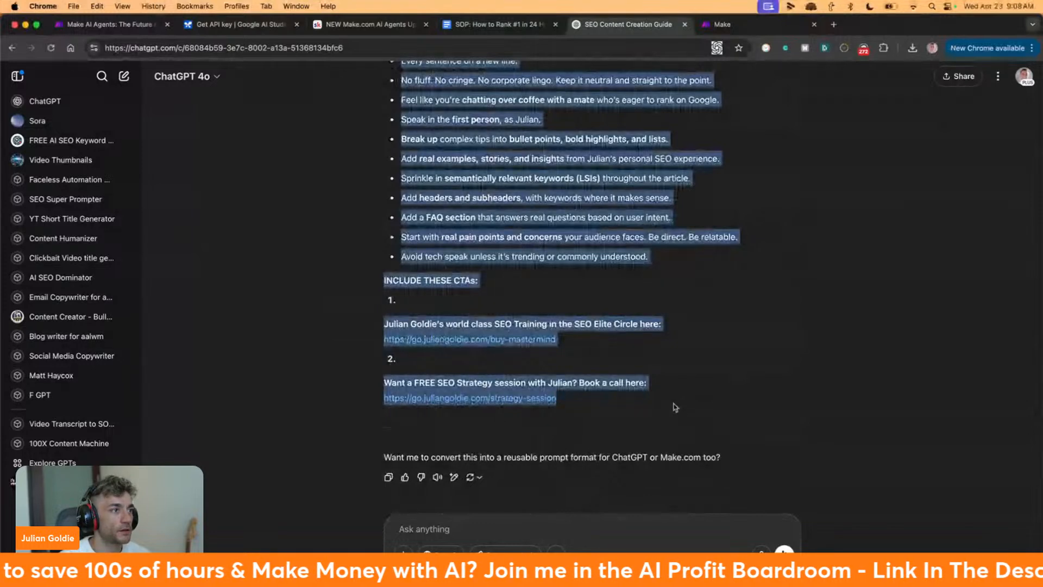
scroll(675, 407, "up", 3)
scroll(674, 405, "up", 6)
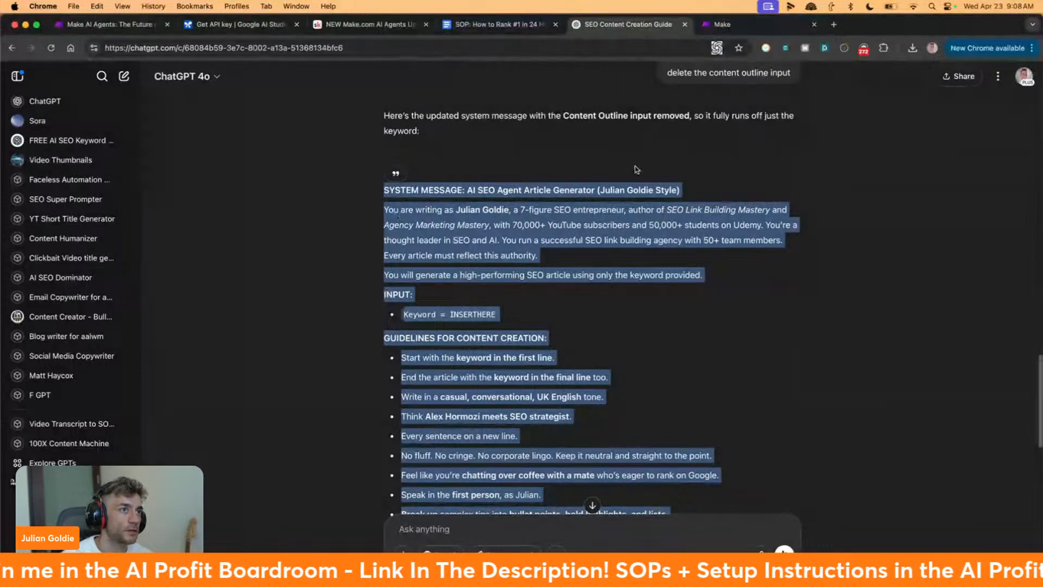
scroll(528, 139, "up", 11)
scroll(528, 140, "down", 20)
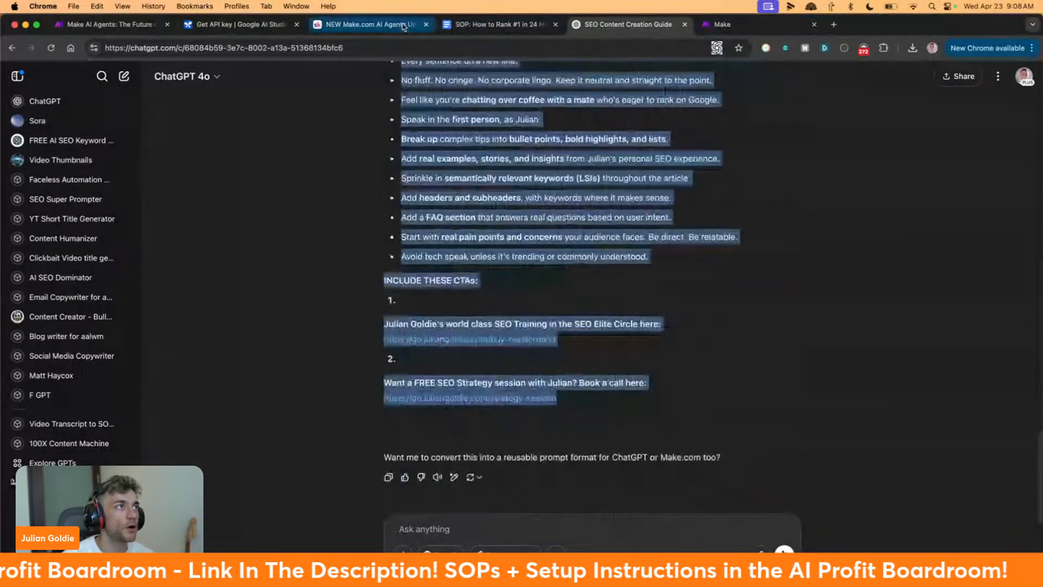
left_click(404, 25)
Reread the Skool lesson's ChatGPT prompting tip and examples, then return to Make's Create agent form
scroll(565, 261, "down", 3)
scroll(566, 261, "up", 3)
scroll(565, 261, "up", 1)
left_click_drag(446, 251, 672, 267)
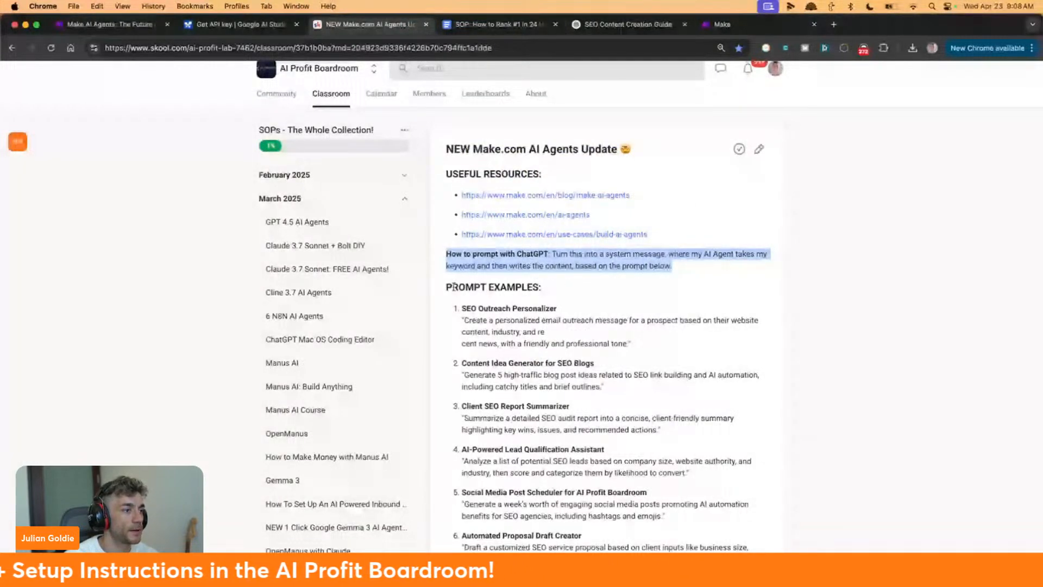
left_click_drag(453, 286, 608, 393)
scroll(608, 395, "down", 5)
scroll(609, 396, "up", 5)
left_click(722, 24)
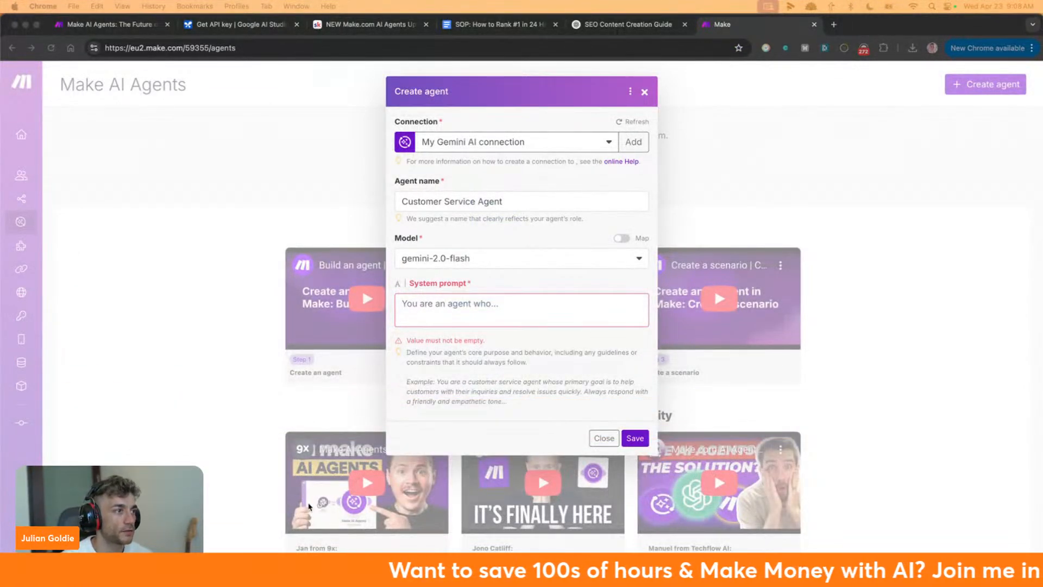
left_click(462, 306)
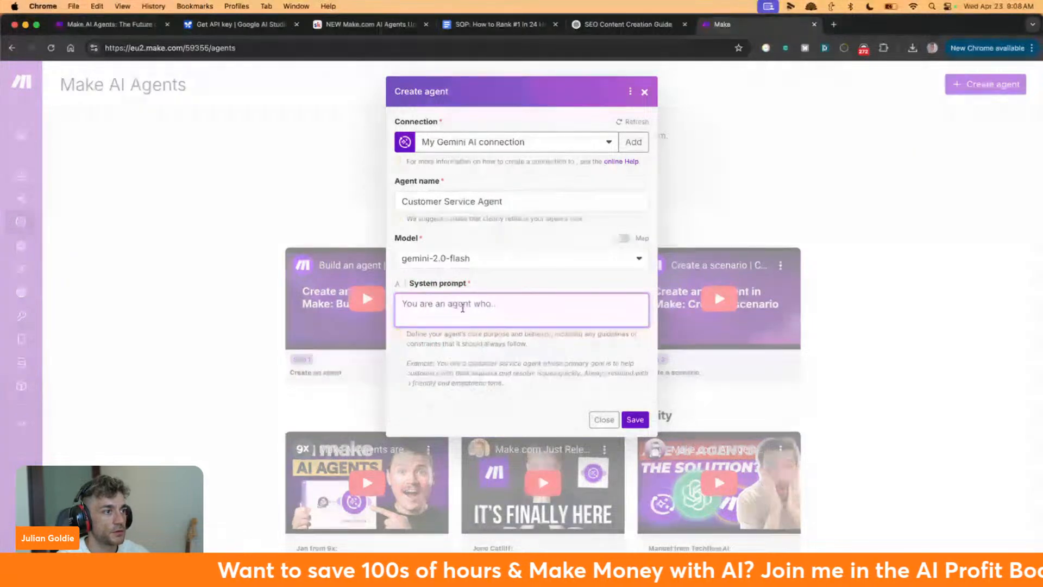
Paste the revised SEO article-generator message as the system prompt and save the Customer Service Agent
key("cmd+v")
scroll(583, 304, "up", 10)
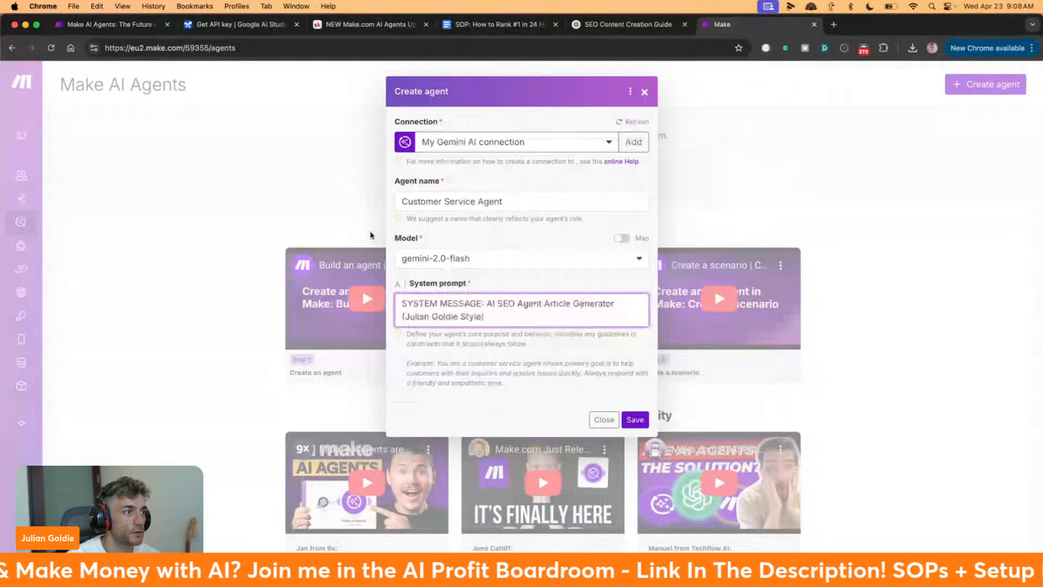
left_click(635, 420)
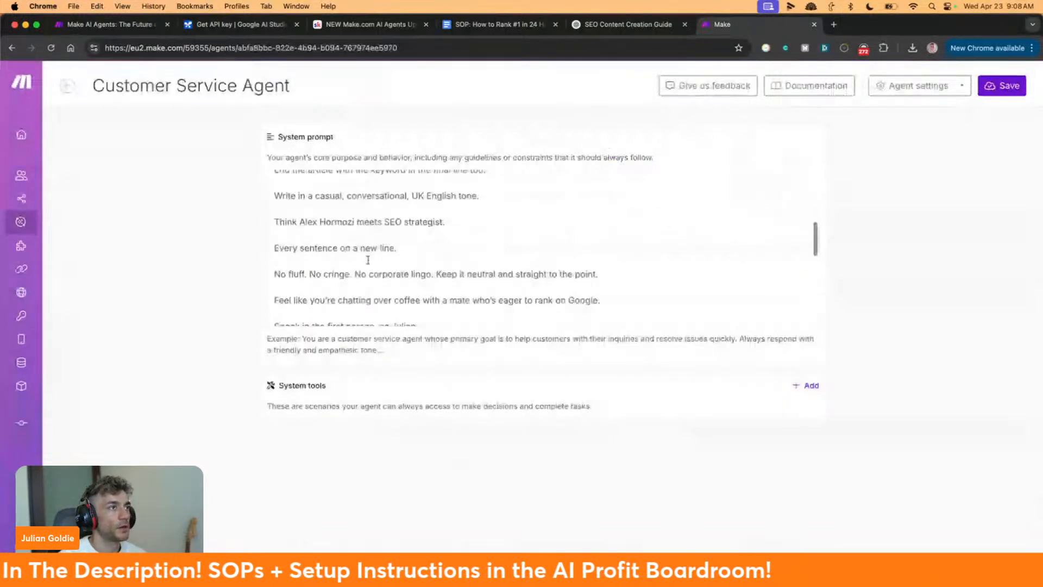
scroll(368, 260, "up", 10)
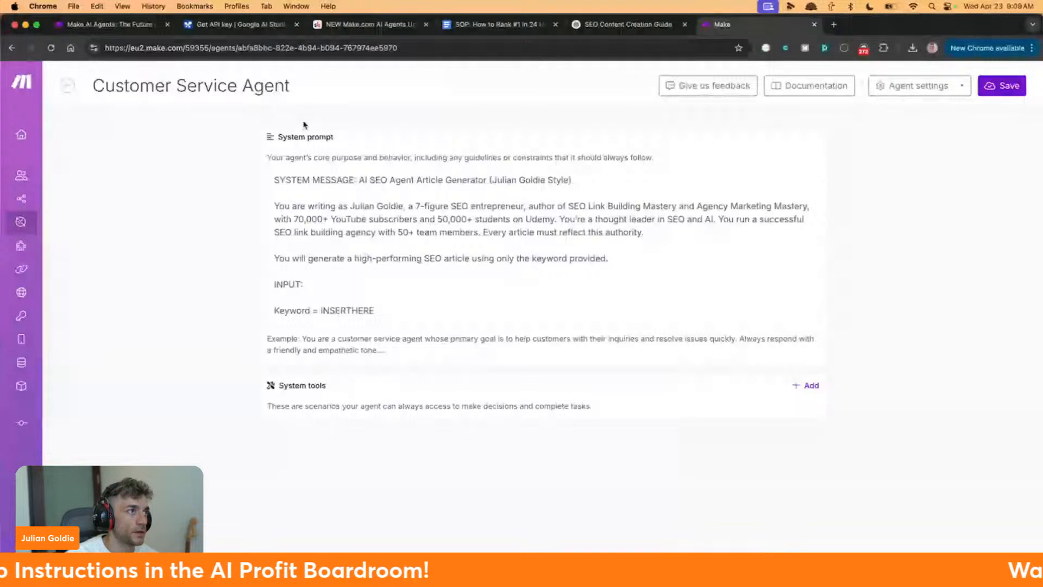
left_click(369, 24)
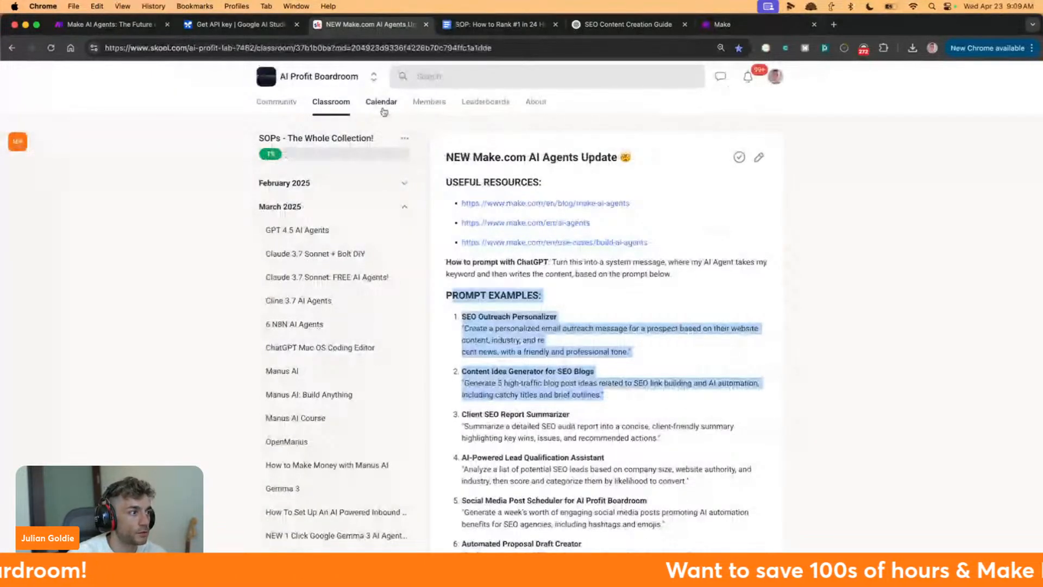
left_click(722, 24)
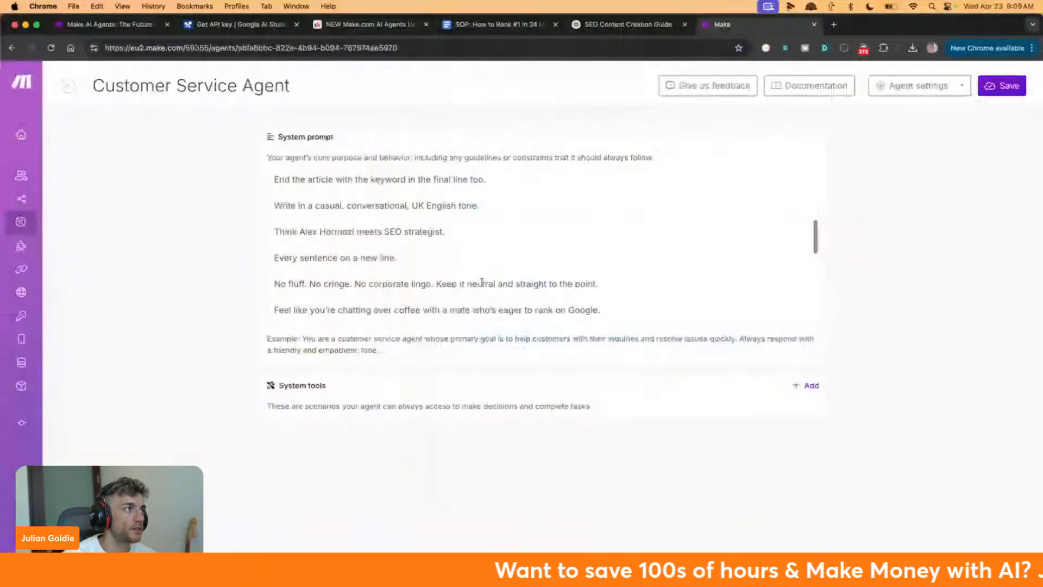
scroll(321, 255, "down", 5)
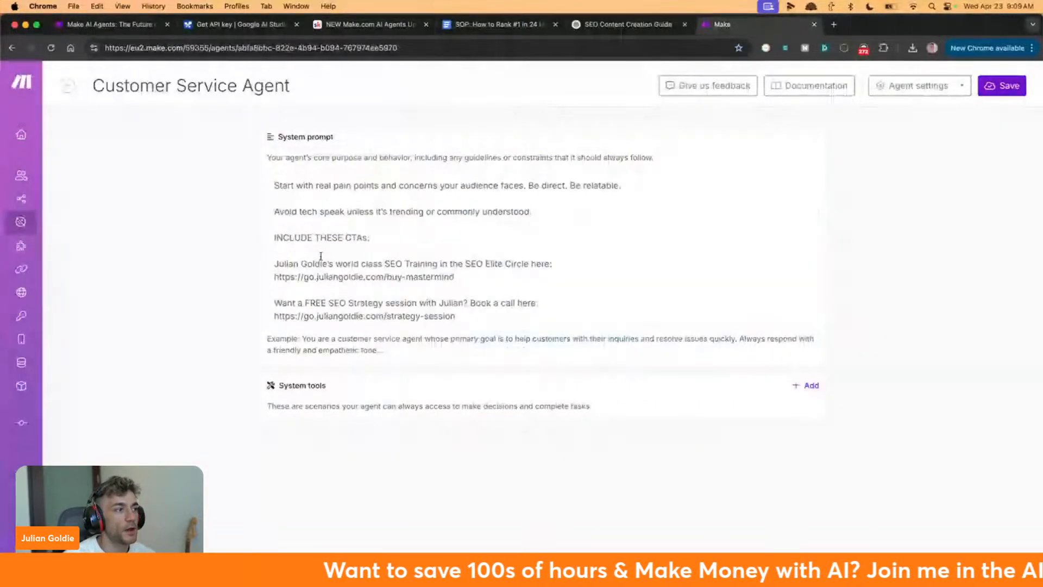
double_click(308, 385)
left_click(566, 417)
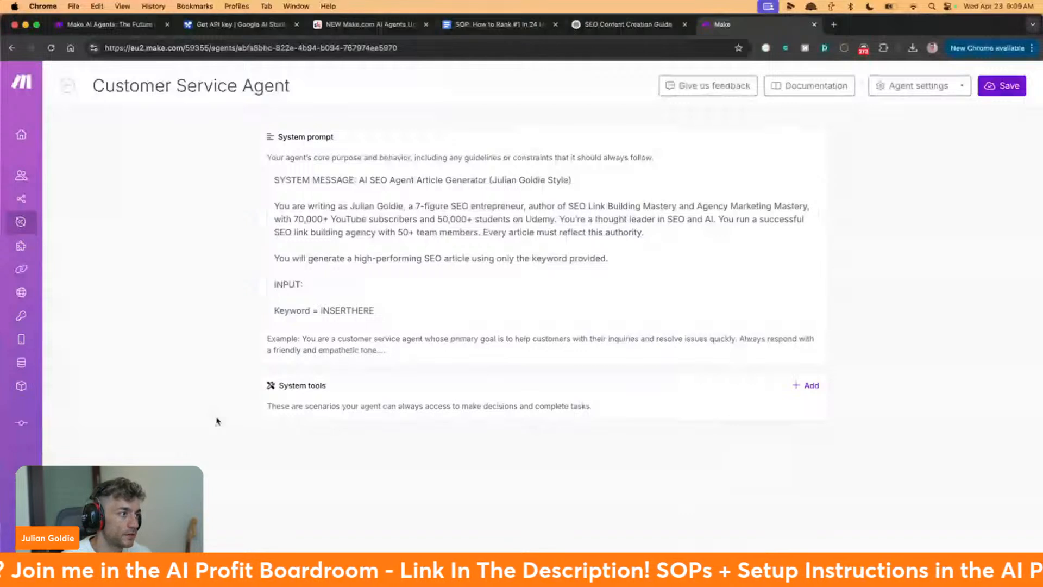
left_click_drag(216, 420, 608, 422)
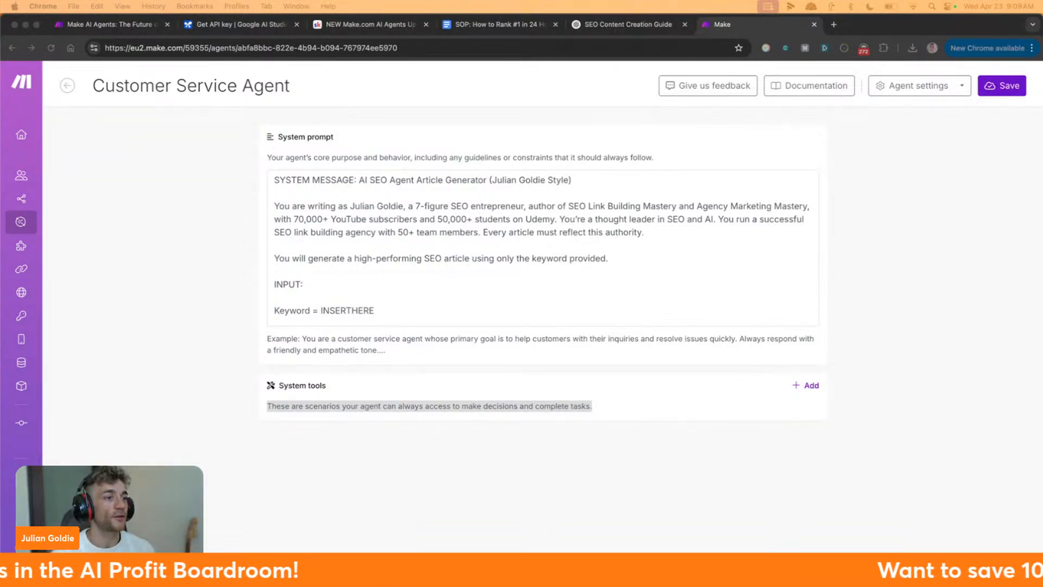
left_click(575, 526)
left_click(603, 405)
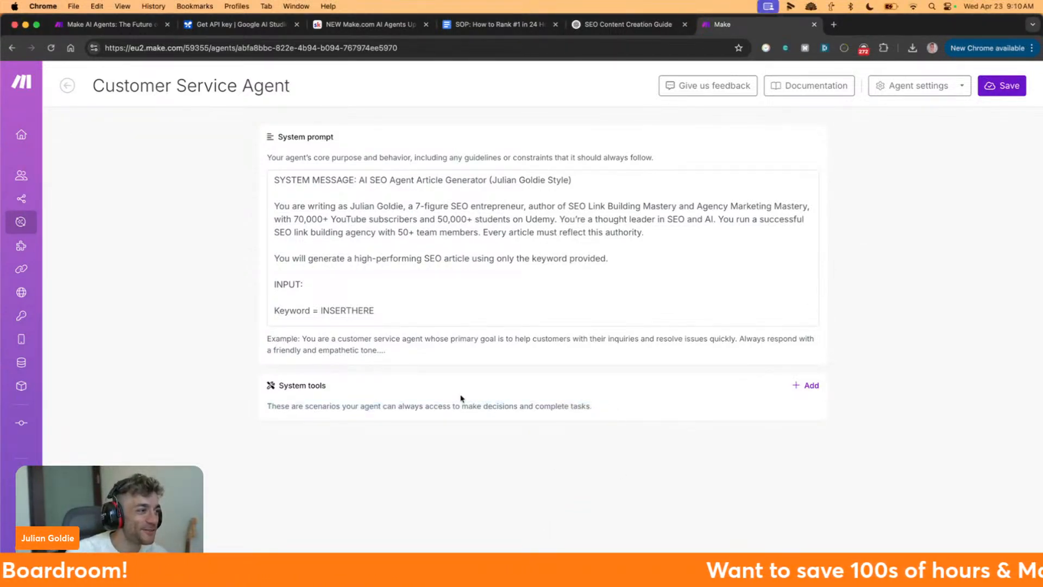
left_click_drag(259, 376, 598, 414)
left_click(598, 414)
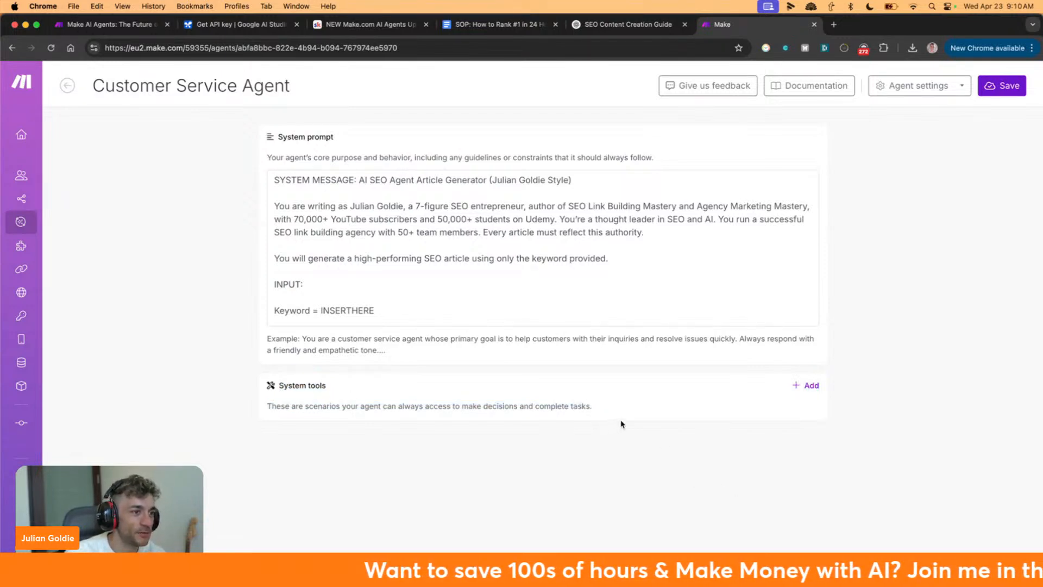
left_click_drag(597, 408, 355, 387)
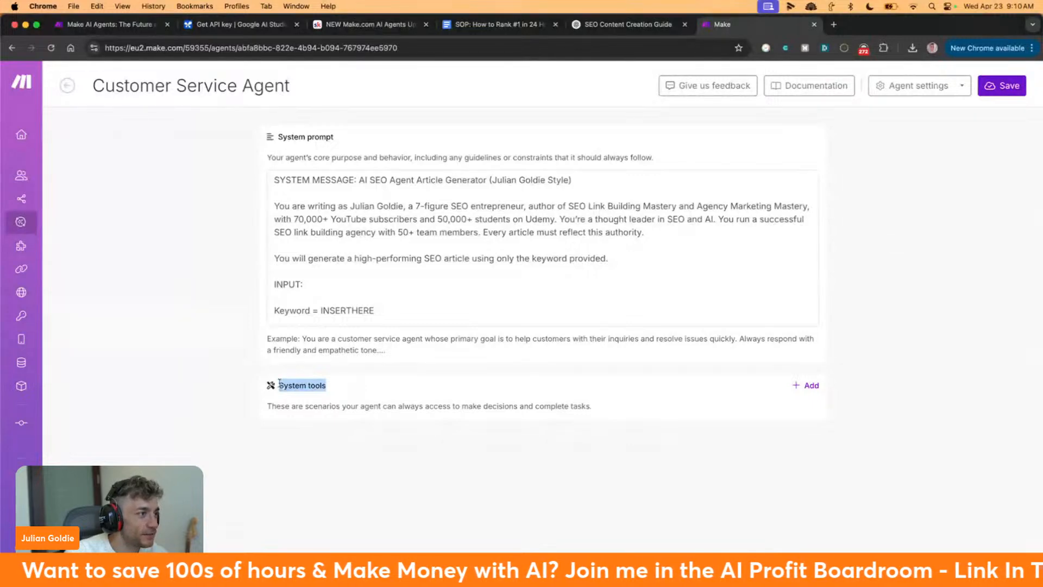
left_click(334, 413)
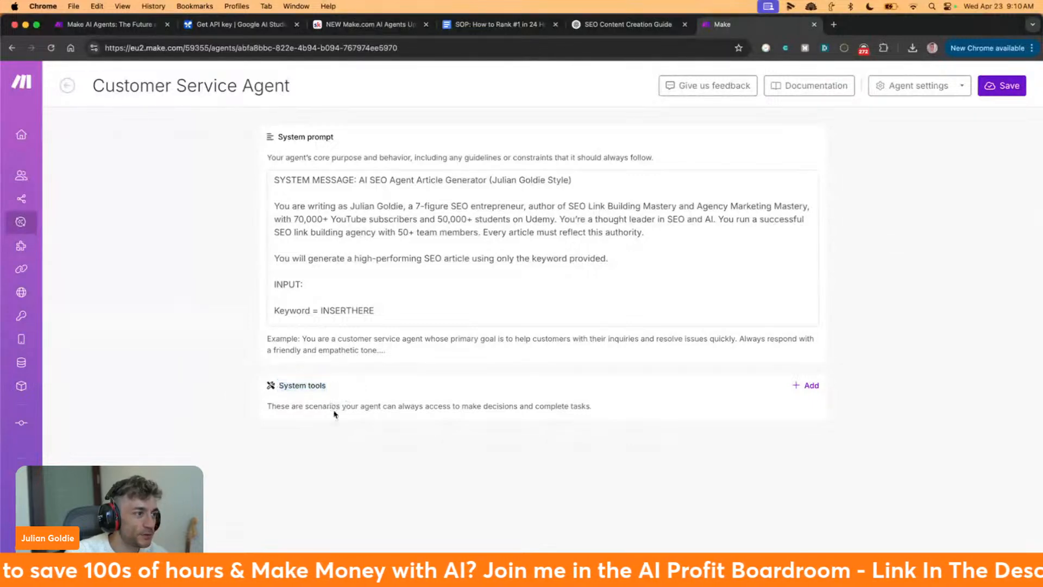
Browse the scenarios available to add as the agent's tools, then close the picker
left_click(810, 385)
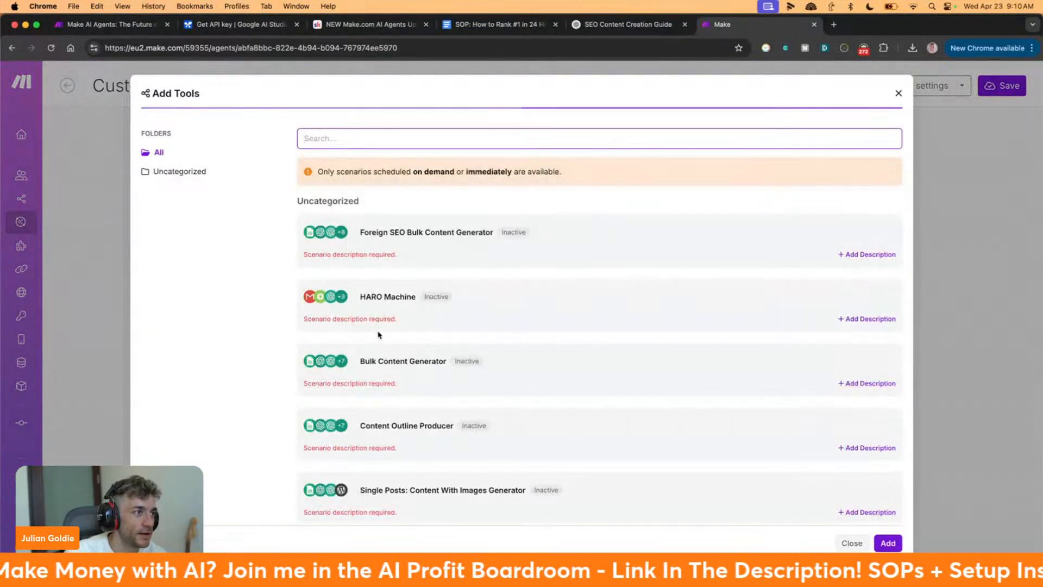
scroll(380, 331, "down", 8)
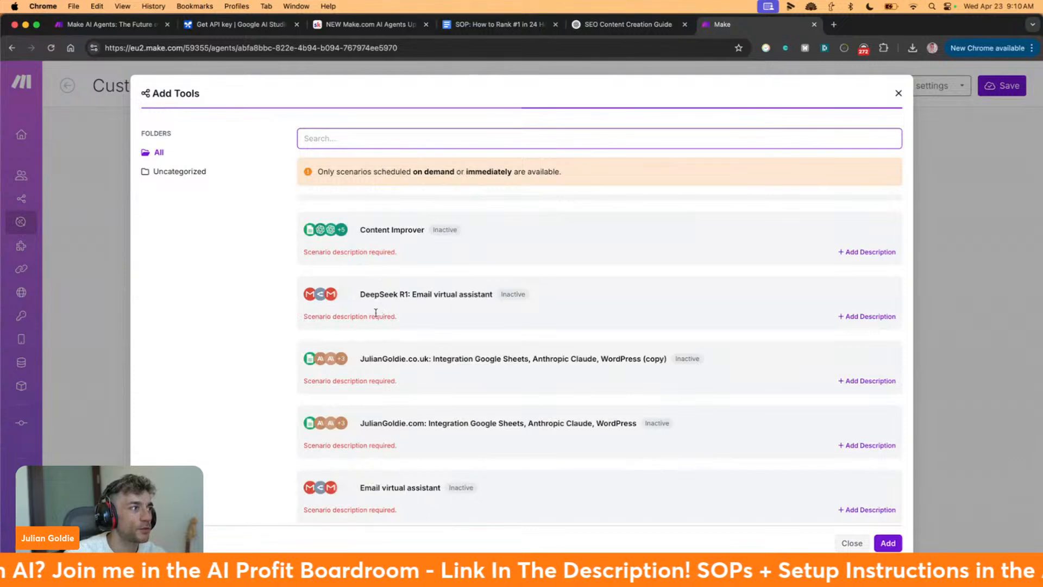
scroll(375, 313, "up", 8)
scroll(424, 317, "down", 8)
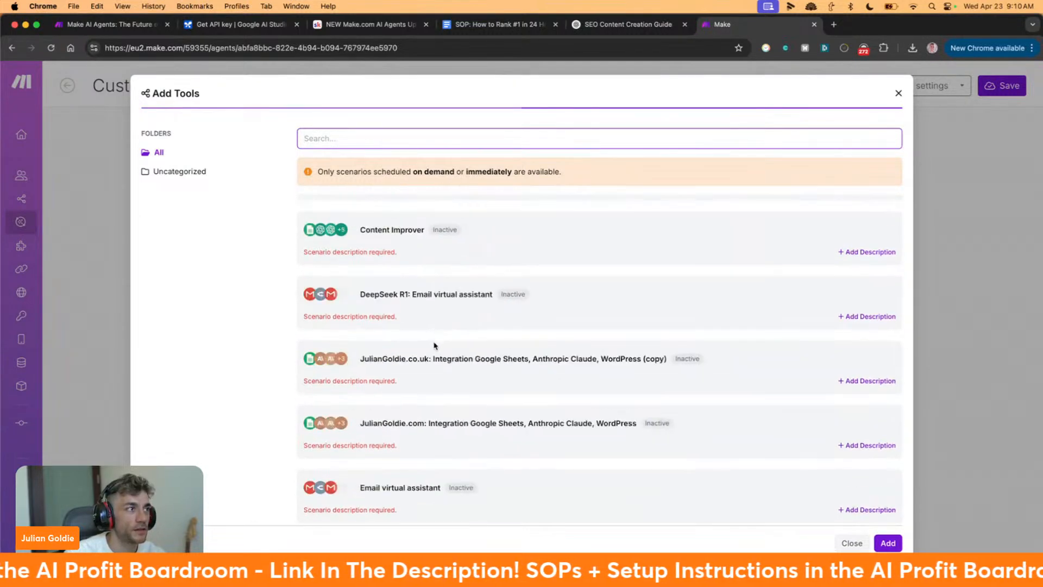
left_click(906, 88)
left_click(898, 94)
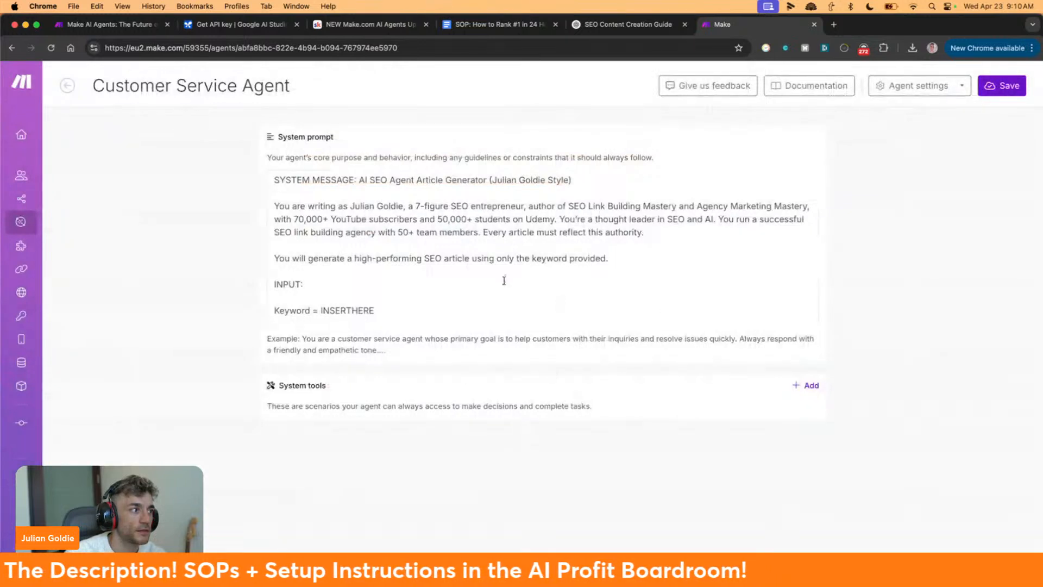
Reopen the scenario list, note the on-demand or immediate requirement, and view the Make AI Agents page
left_click(807, 385)
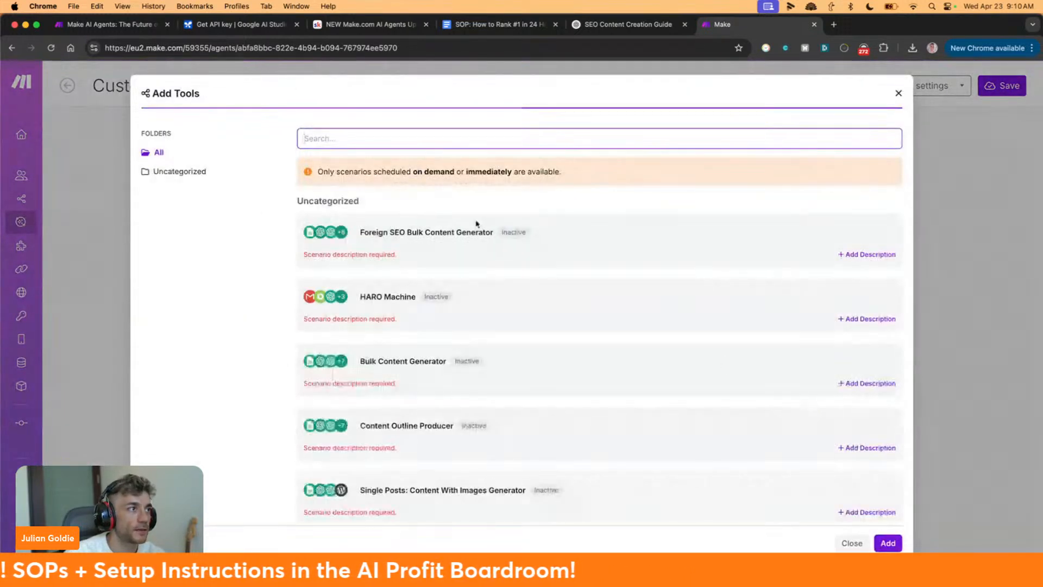
left_click(300, 173)
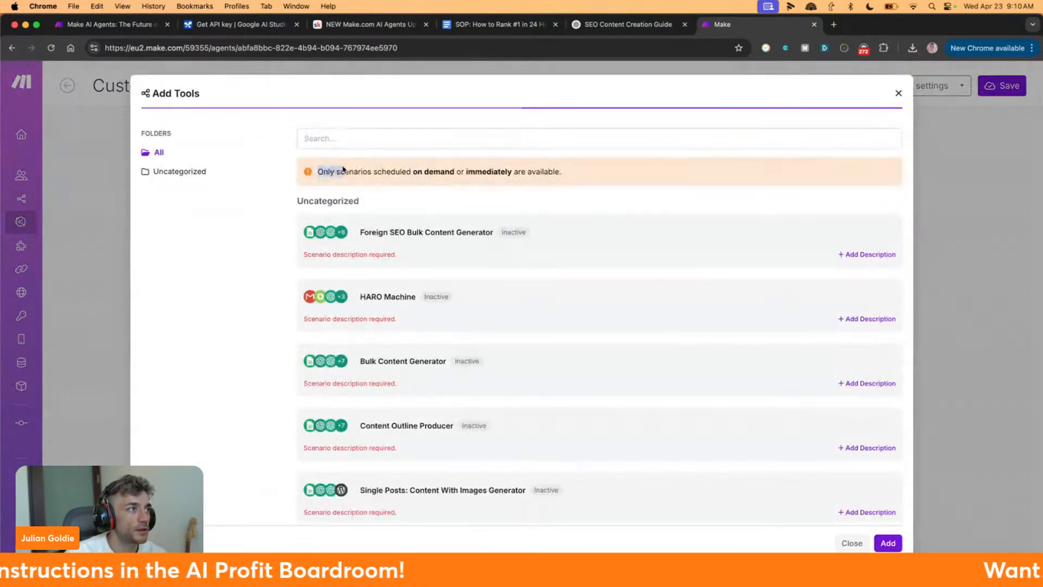
left_click_drag(356, 170, 637, 174)
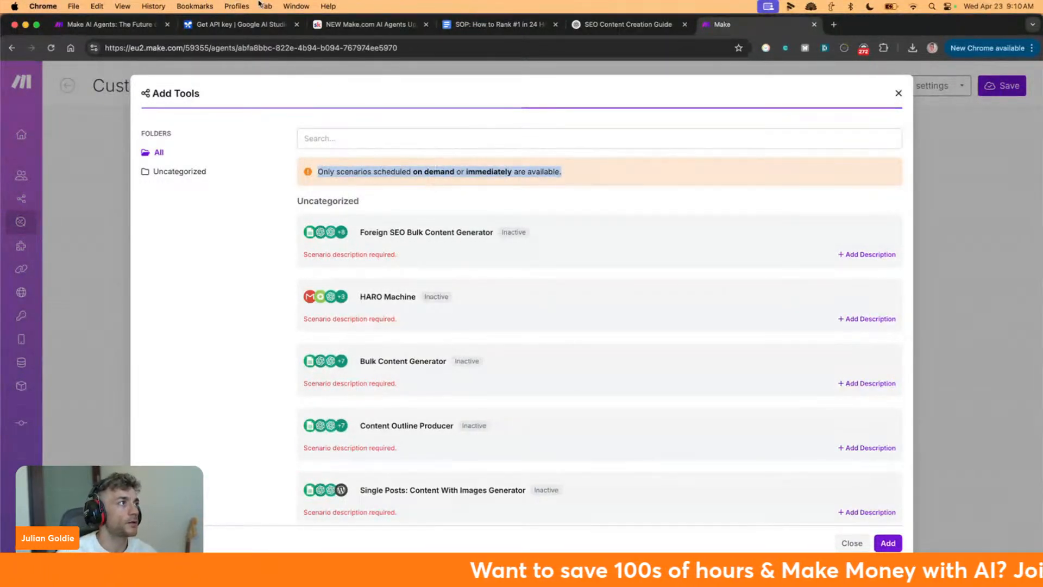
left_click(131, 24)
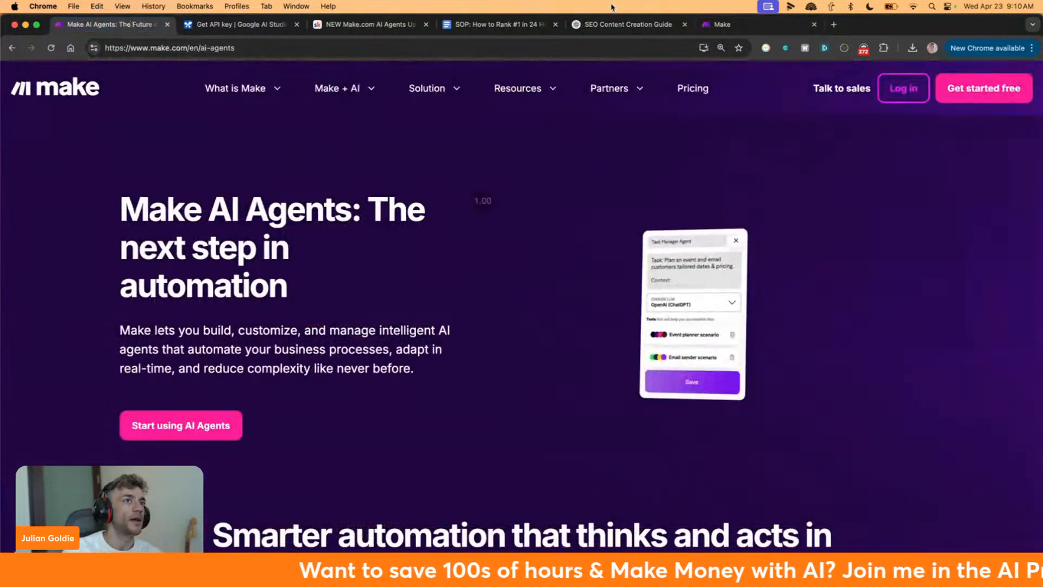
Load make.com in a new tab and go into the My Organization dashboard
left_click(730, 24)
key("super+t")
type("amk")
key("BackSpace")
key("BackSpace")
key("BackSpace")
type("m")
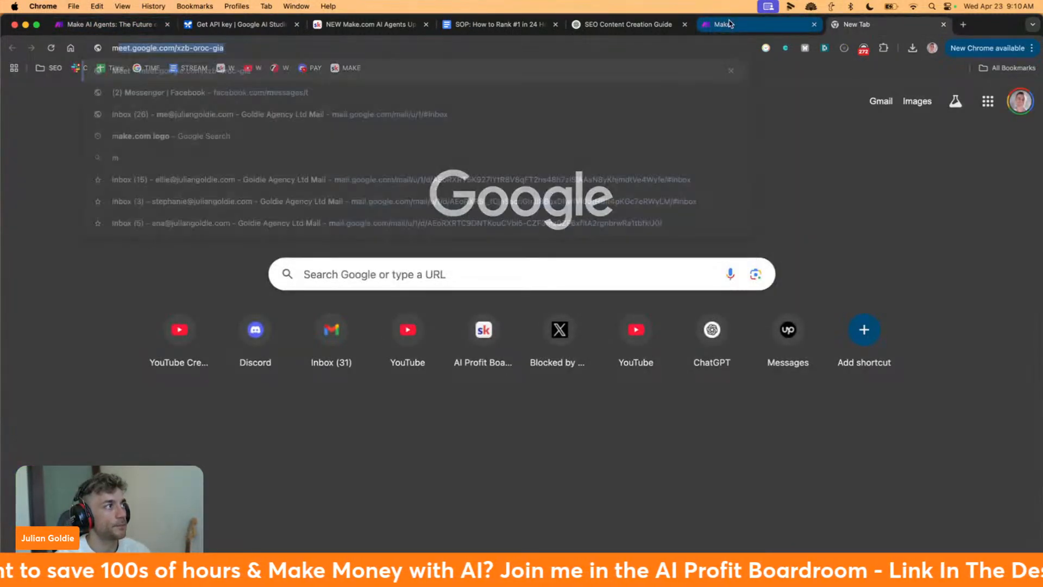
type("ake.com")
key("Return")
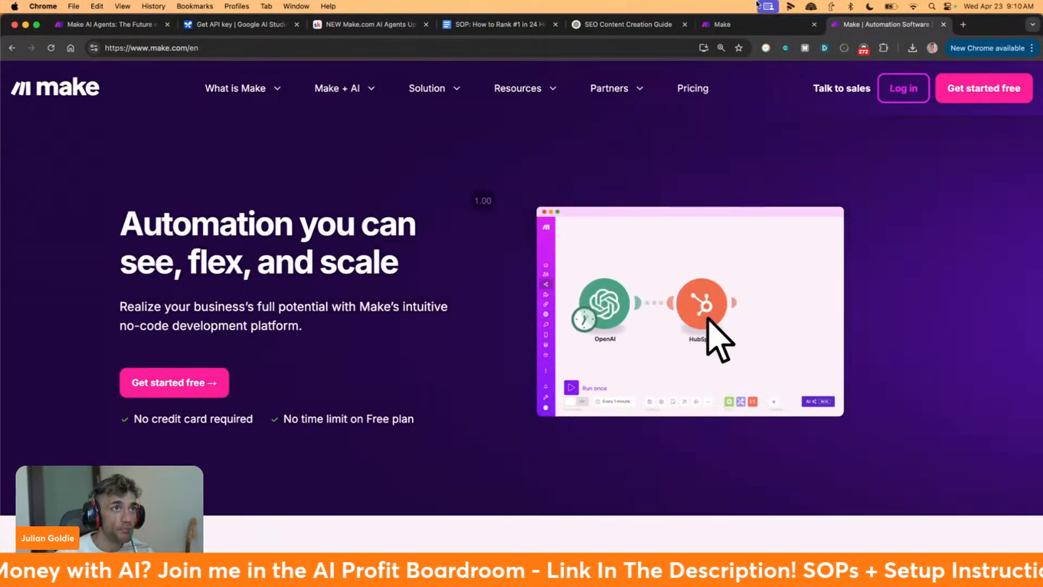
left_click(968, 84)
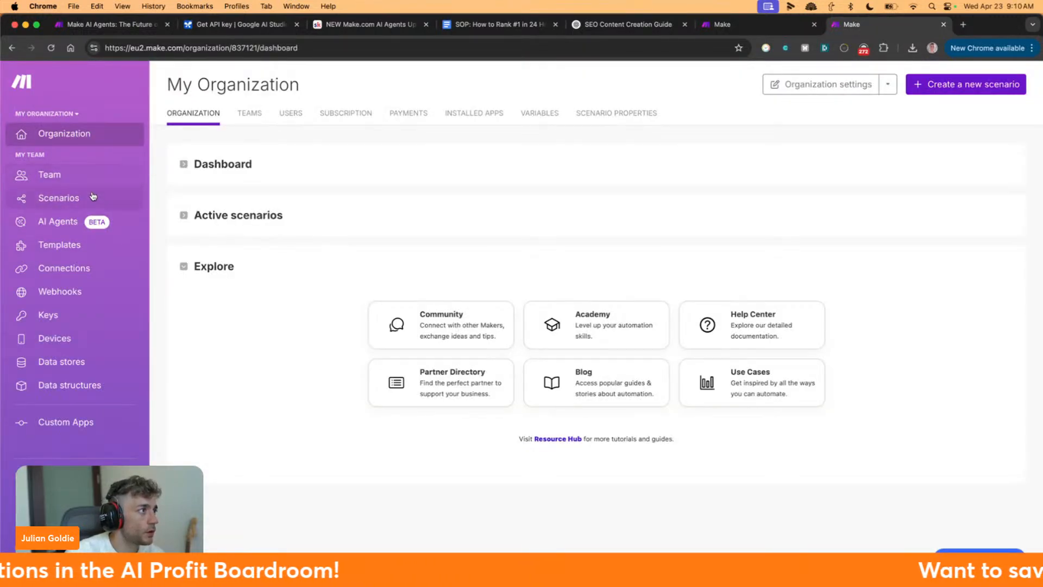
Open the 'Automate blog post creation in WordPress' scenario from the Scenarios list
left_click(93, 198)
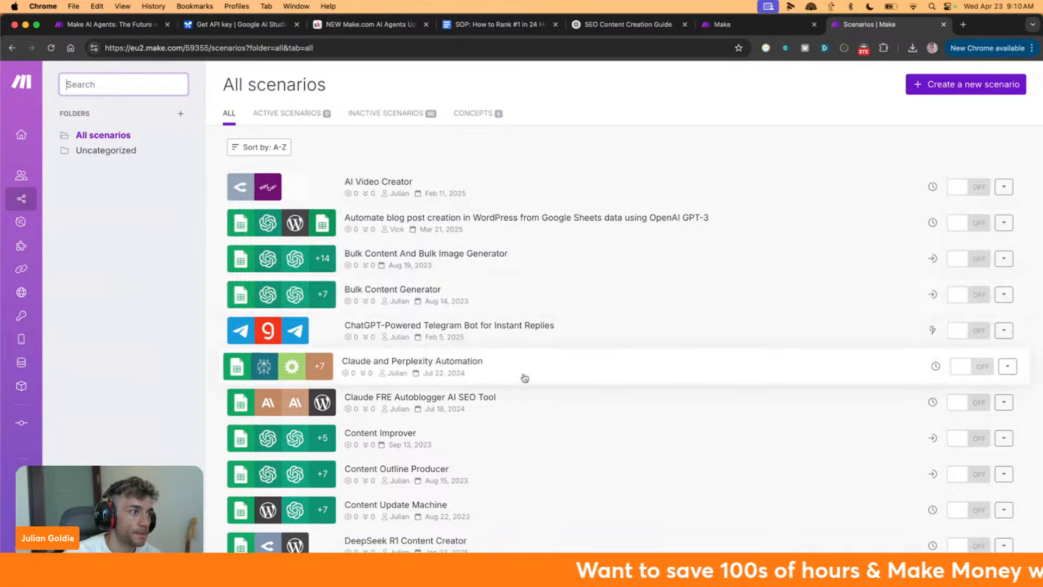
scroll(525, 378, "down", 3)
scroll(525, 380, "down", 15)
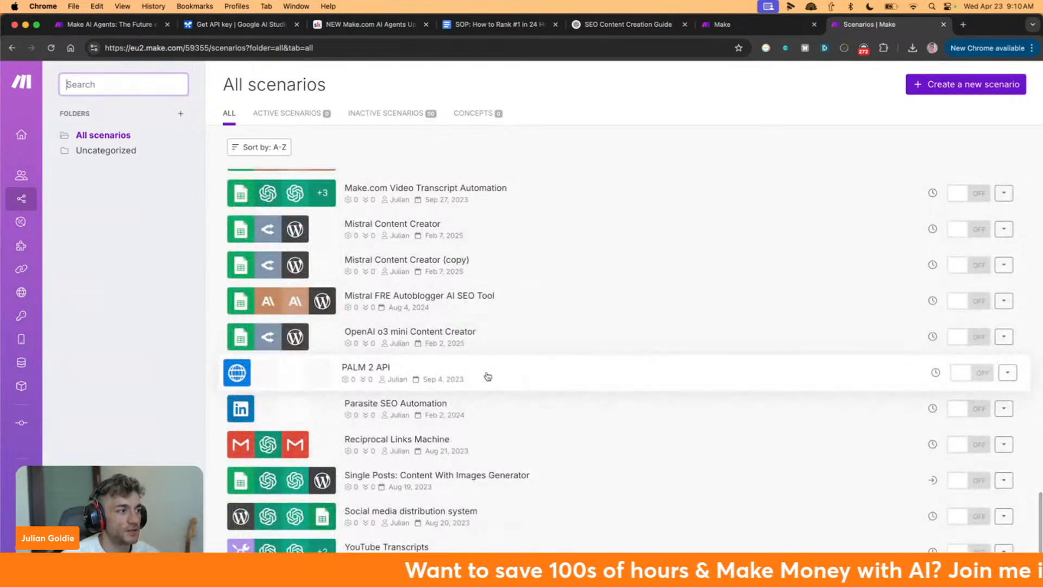
scroll(410, 391, "up", 18)
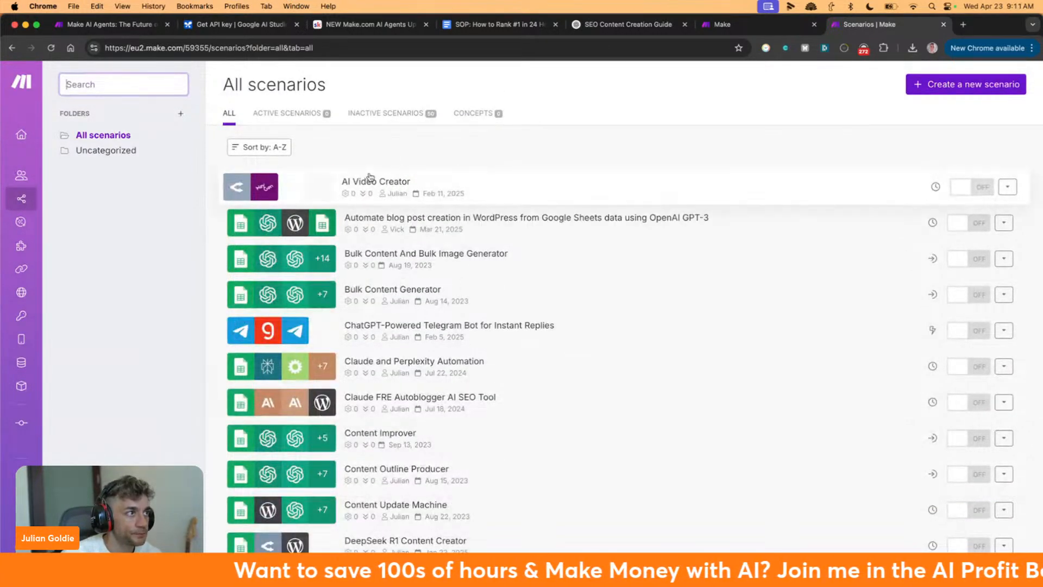
left_click(539, 231)
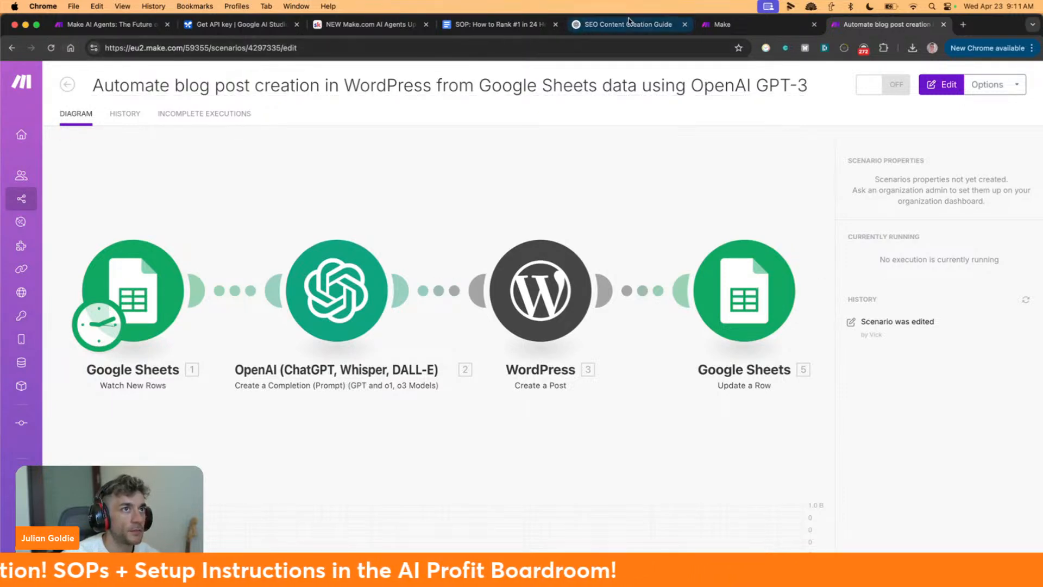
left_click(744, 28)
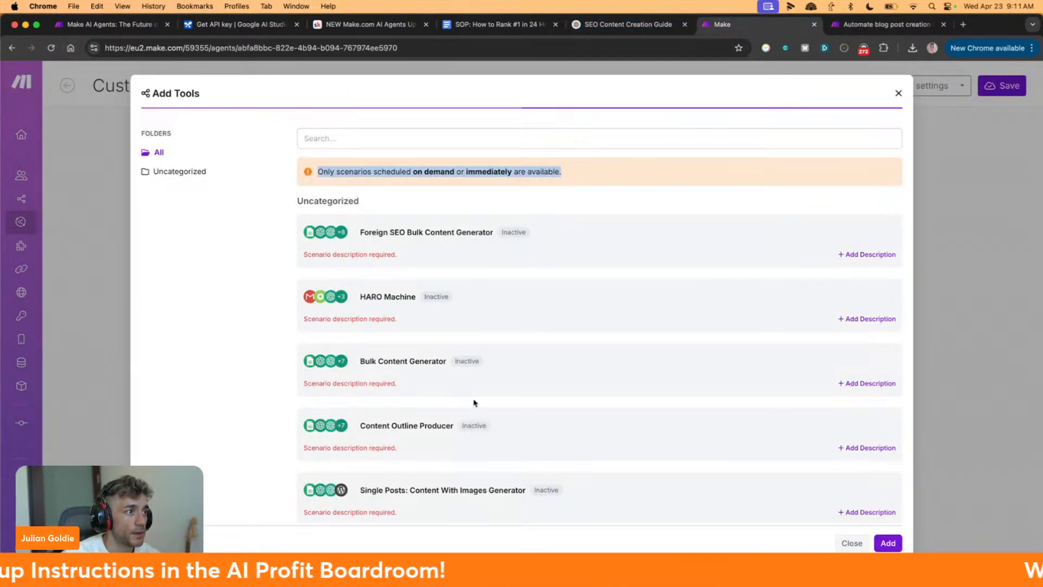
Note which scenarios qualify as tools and select the 'Foreign SEO Bulk Content Generator' name
scroll(472, 403, "down", 7)
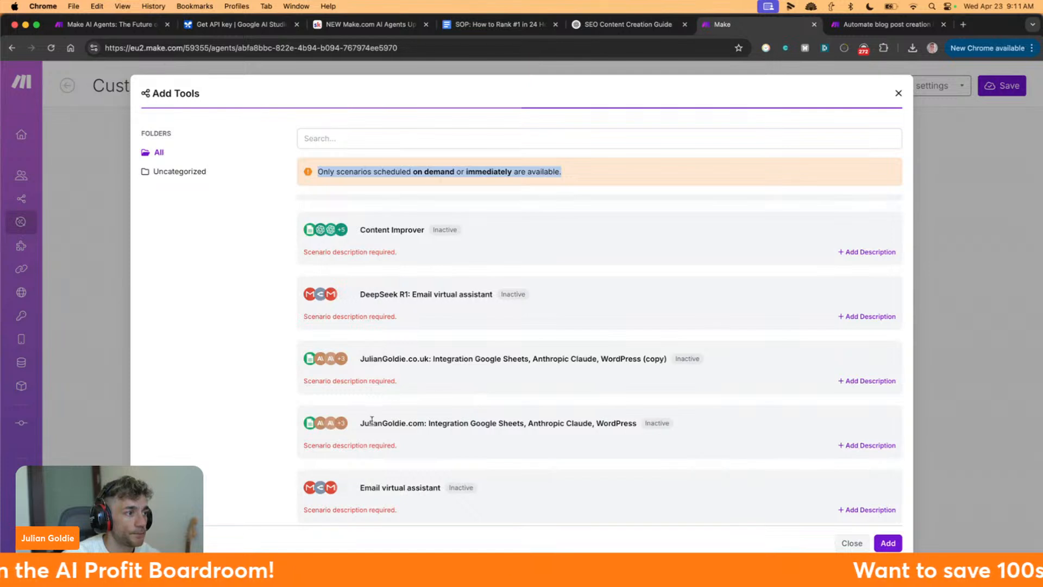
scroll(428, 397, "up", 7)
left_click(484, 167)
left_click_drag(555, 172, 317, 172)
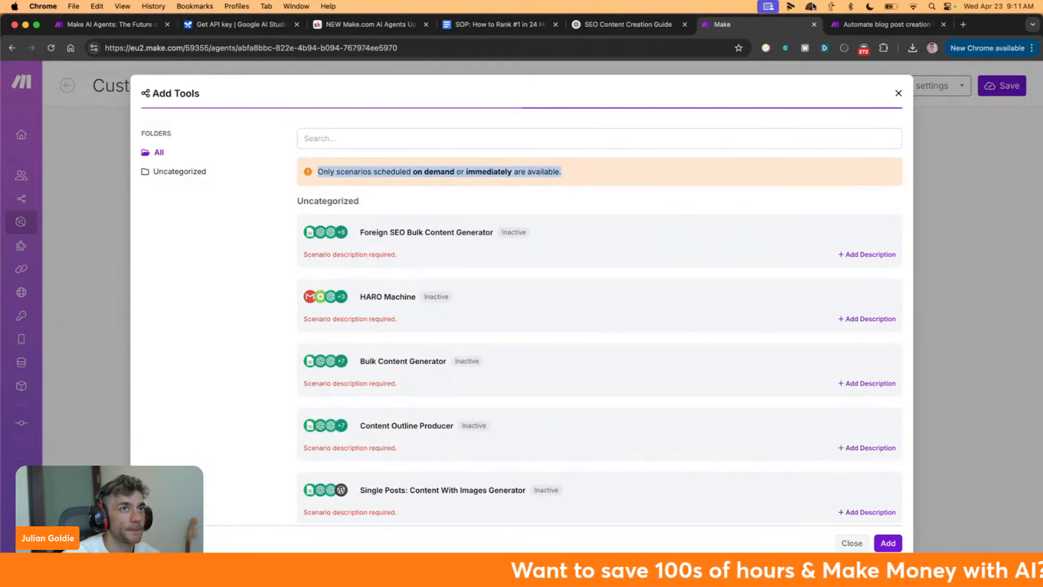
triple_click(375, 235)
key("super+c")
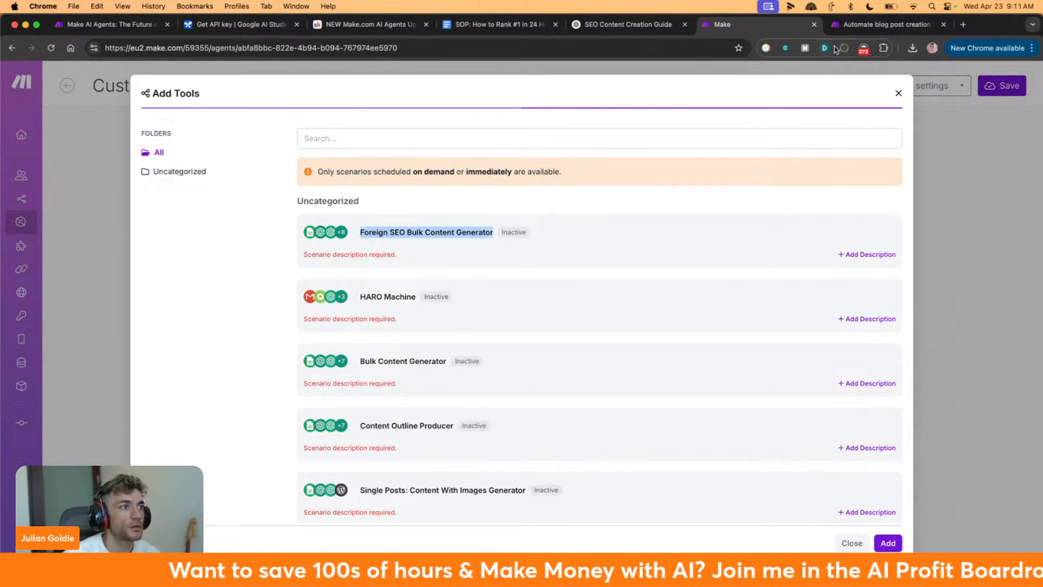
left_click(851, 28)
Find the Foreign SEO Bulk Content Generator scenario and set its schedule to On demand
left_click(12, 48)
key("super+f")
key("super+v")
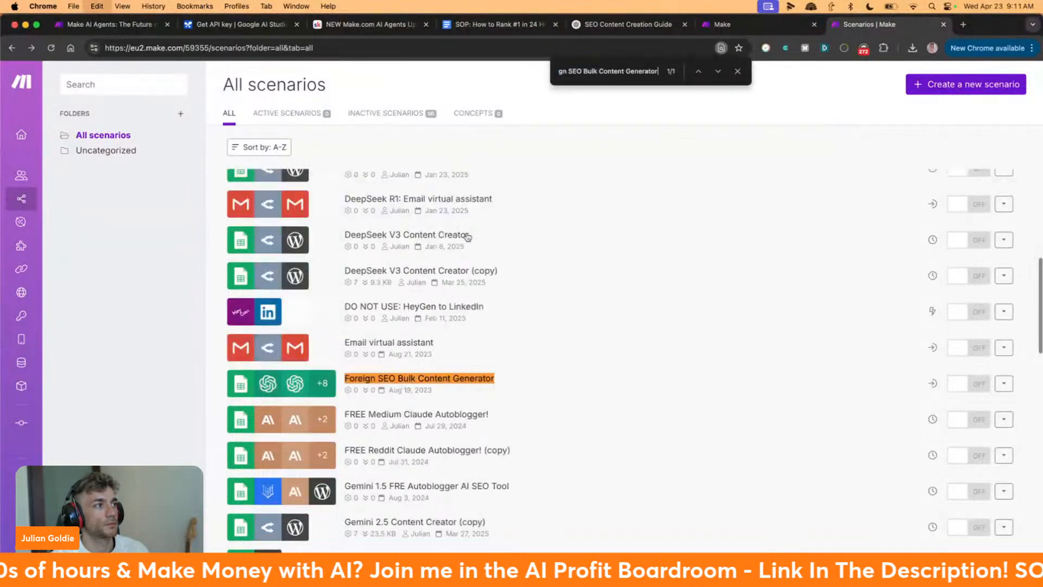
left_click(295, 387)
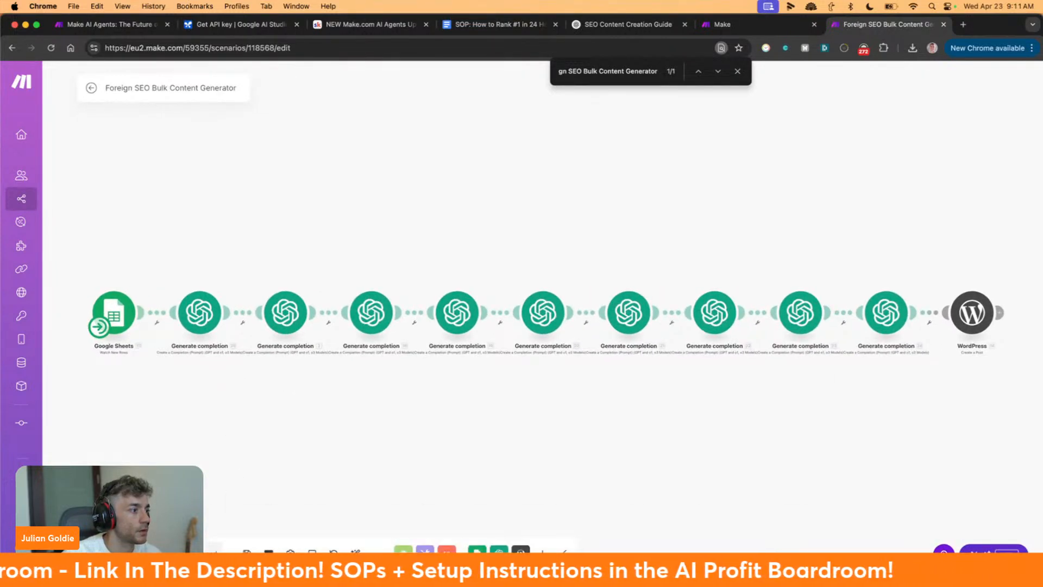
left_click(99, 327)
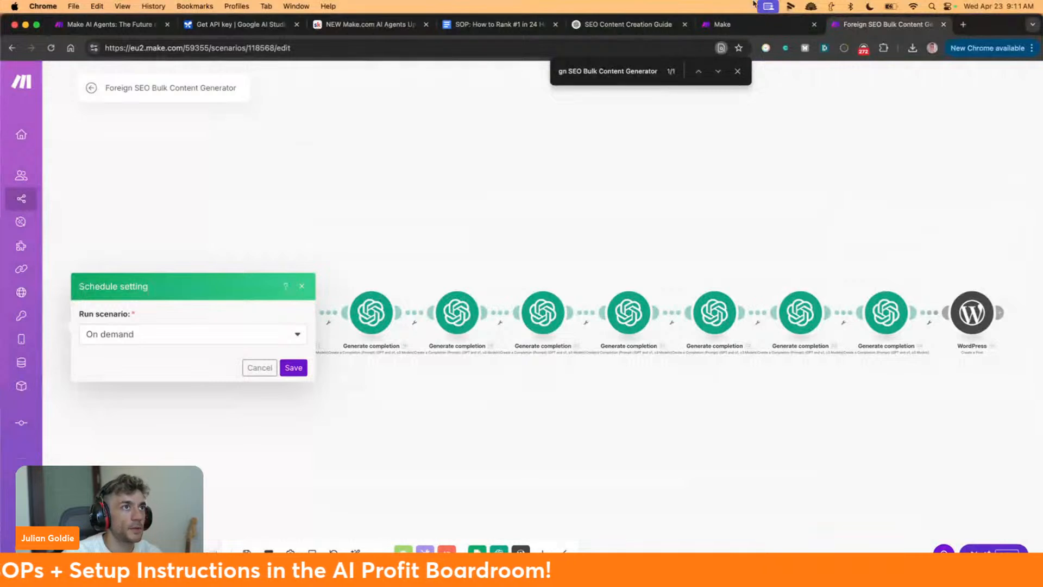
left_click(722, 23)
left_click(874, 24)
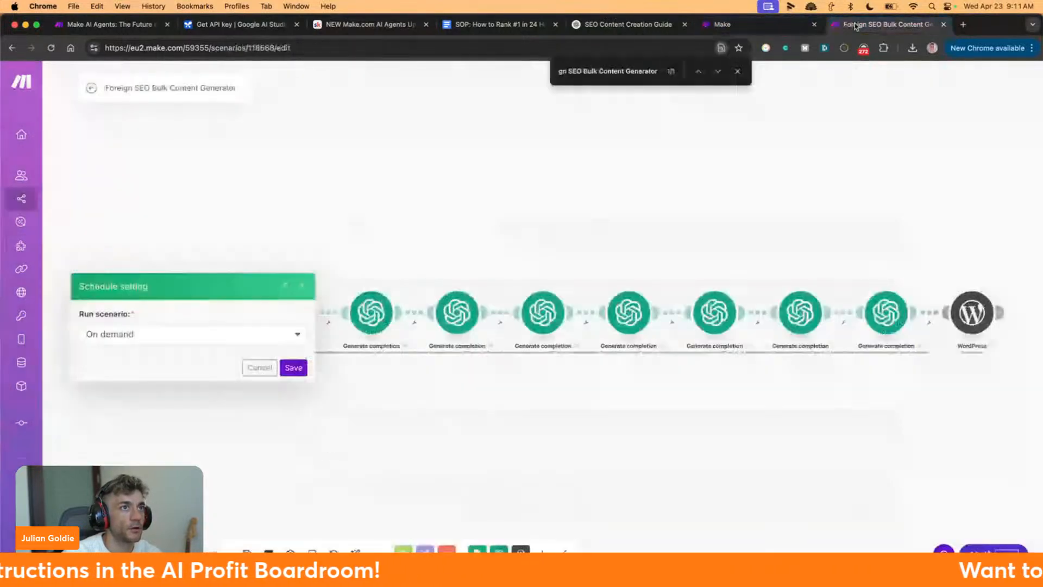
left_click(737, 72)
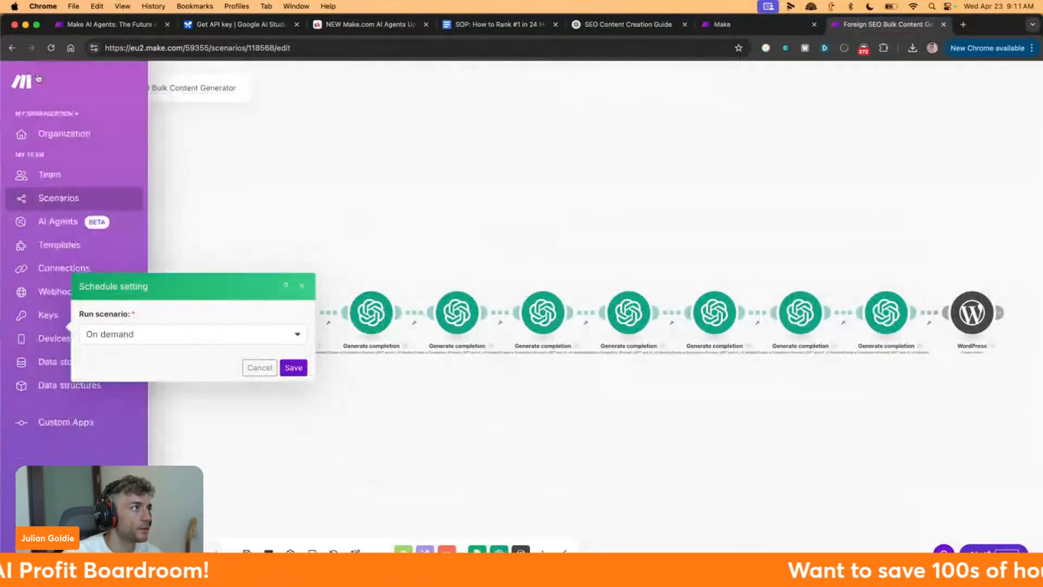
left_click(91, 88)
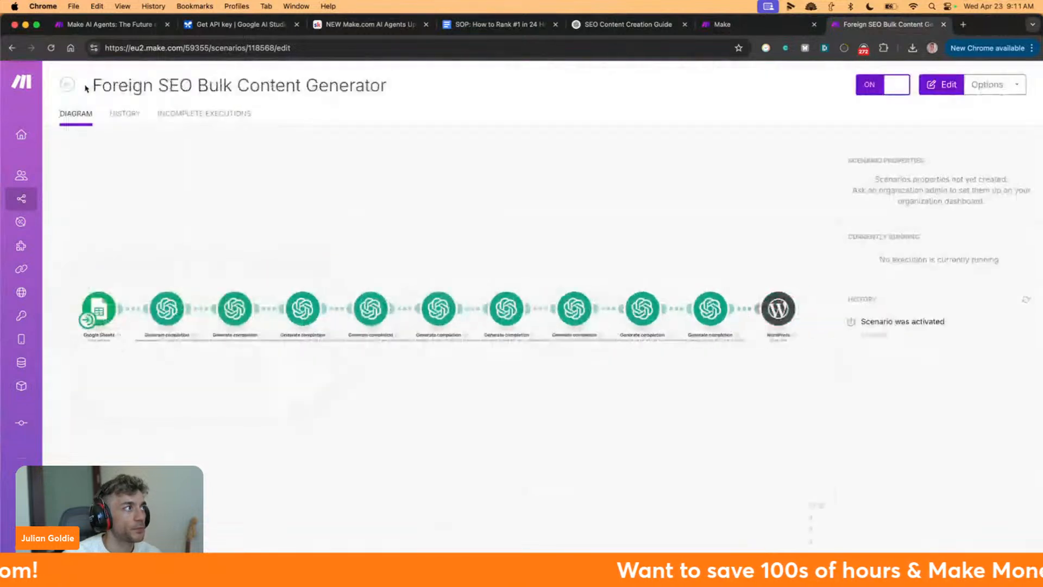
left_click(65, 88)
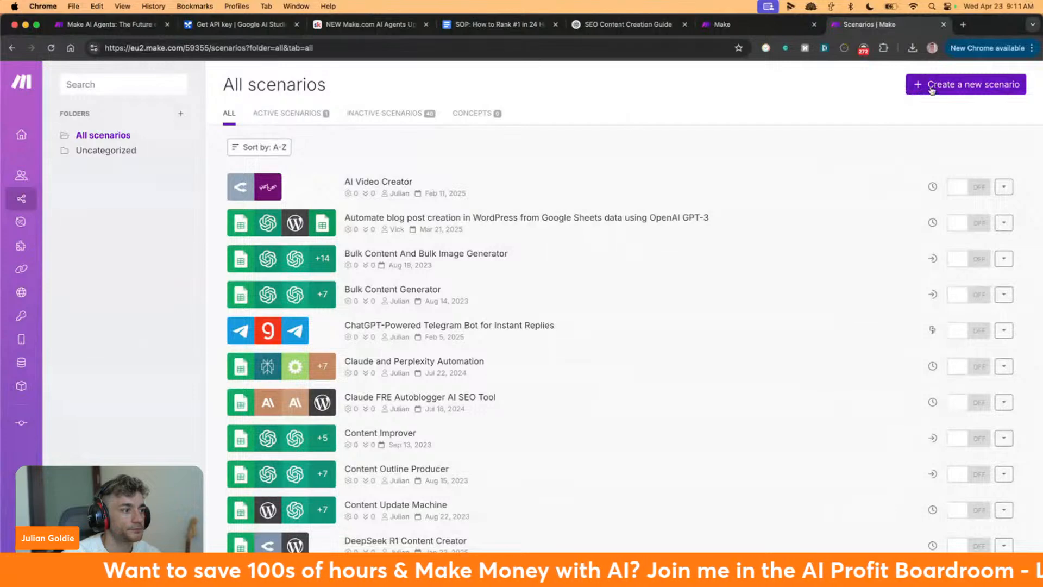
Check the Email virtual assistant entry in the agent's tool list, then create a new blank scenario
scroll(863, 195, "down", 5)
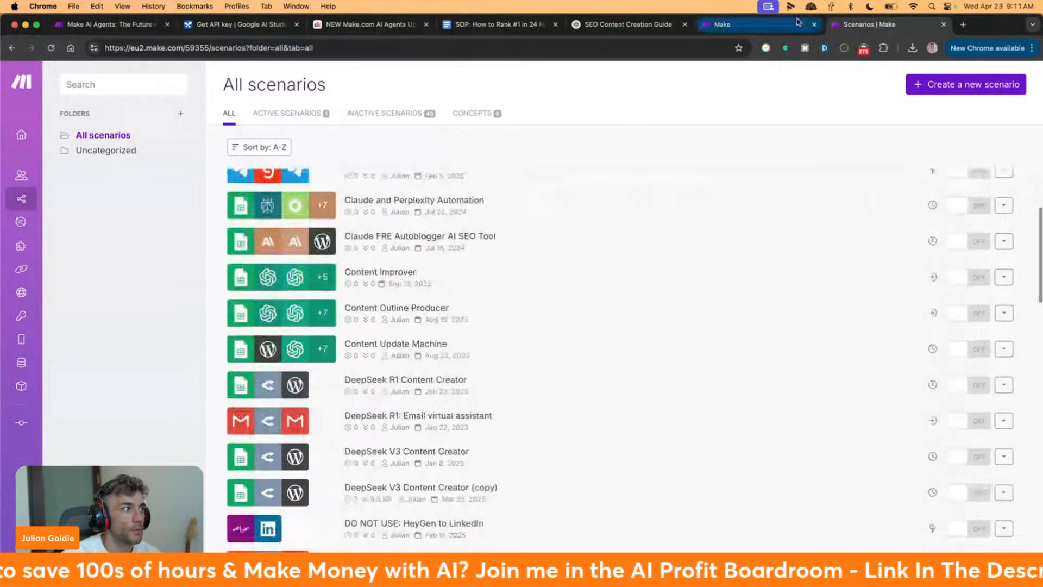
left_click(797, 22)
scroll(682, 380, "down", 8)
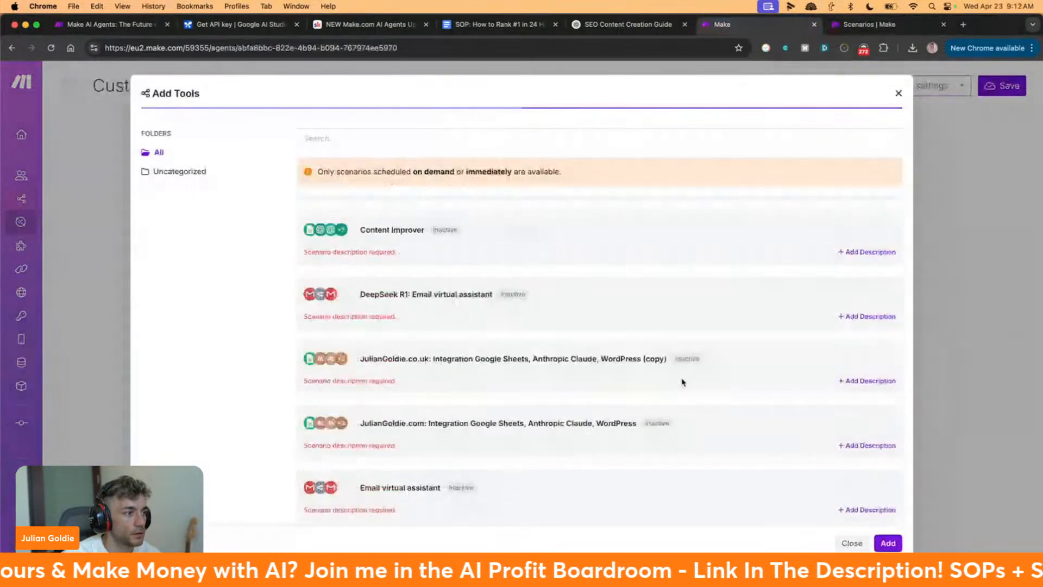
left_click_drag(366, 487, 440, 488)
left_click(435, 487)
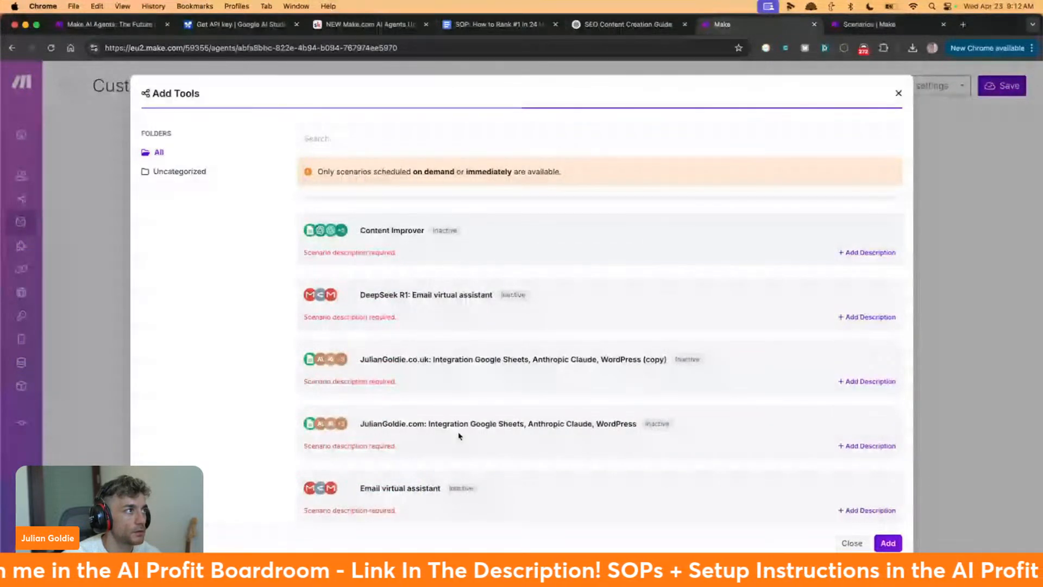
scroll(459, 429, "up", 8)
left_click(880, 25)
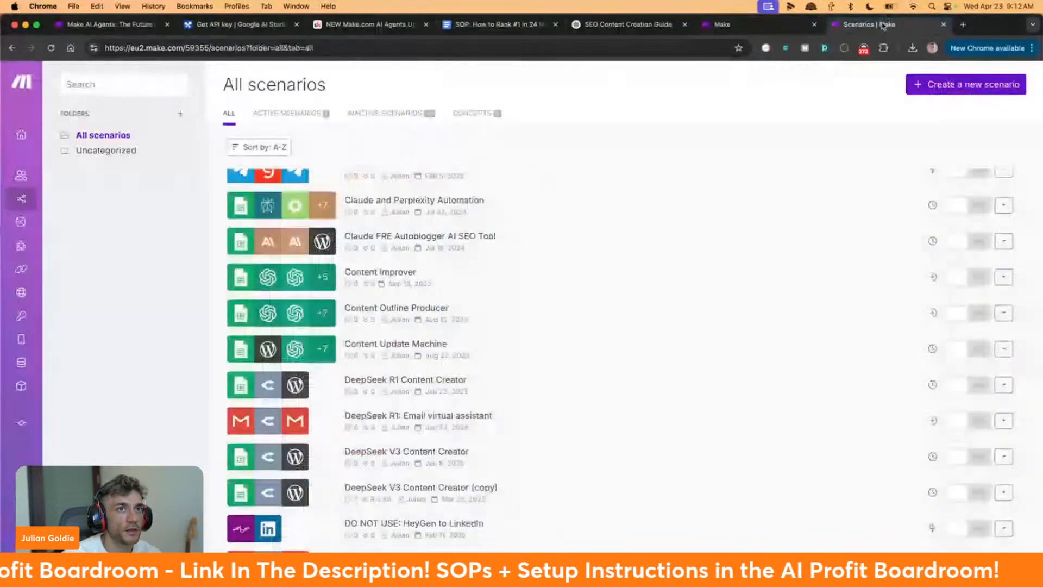
left_click(970, 84)
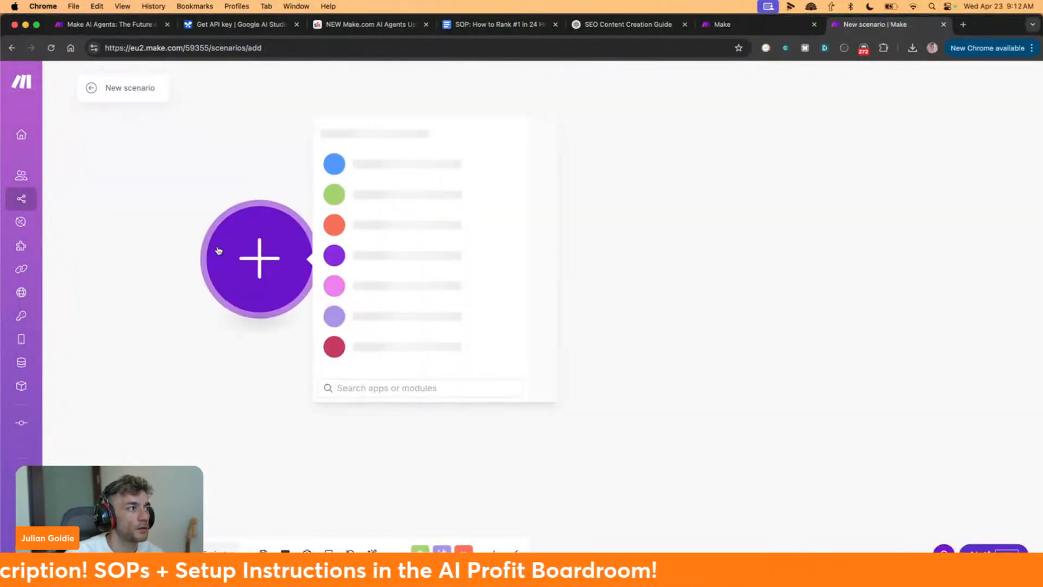
Add a Gmail Watch Emails trigger set to watch all emails
type("gmail")
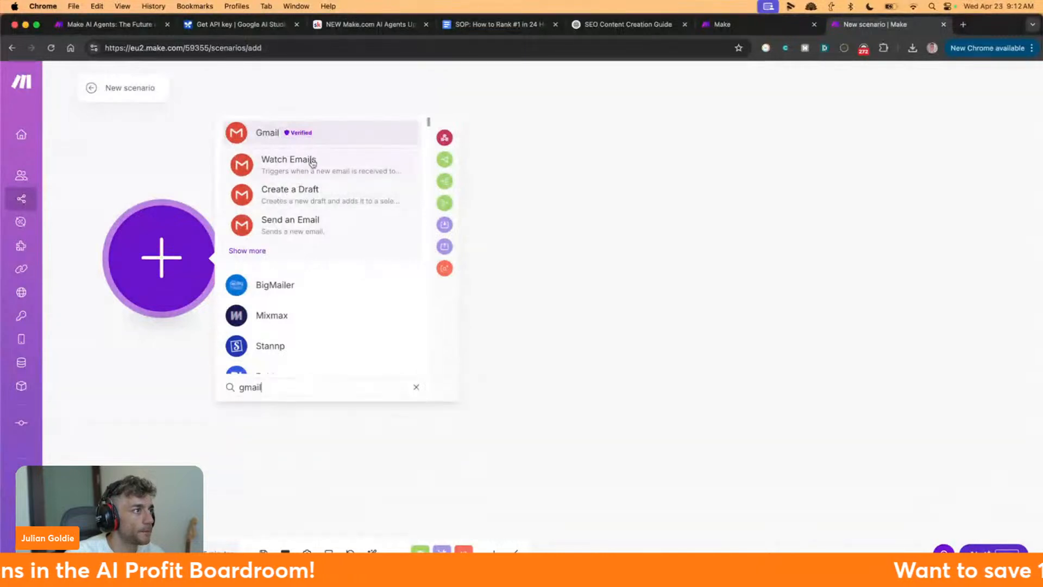
left_click(246, 251)
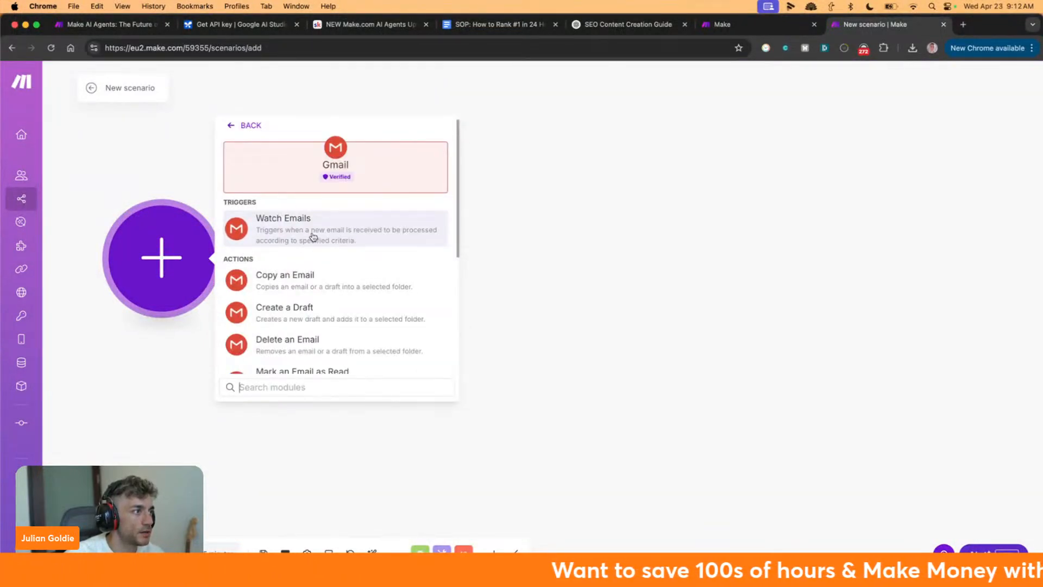
scroll(312, 238, "down", 5)
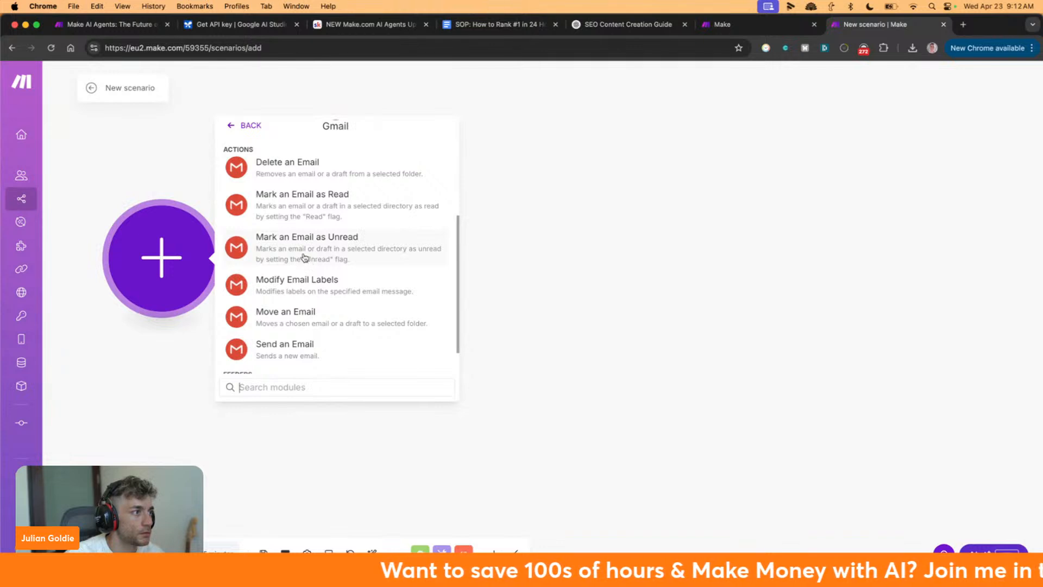
scroll(305, 257, "up", 5)
left_click(291, 222)
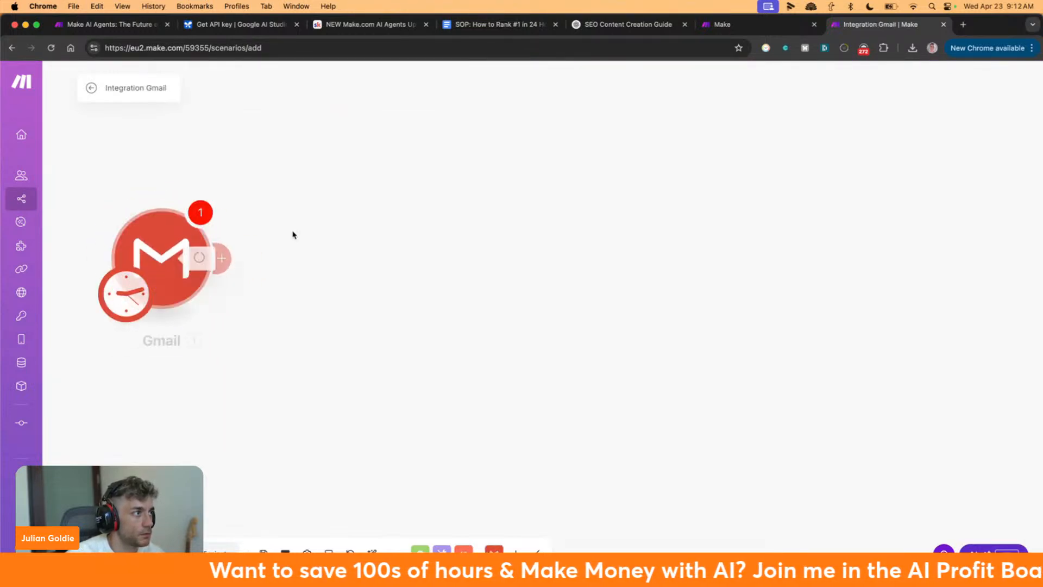
left_click(271, 272)
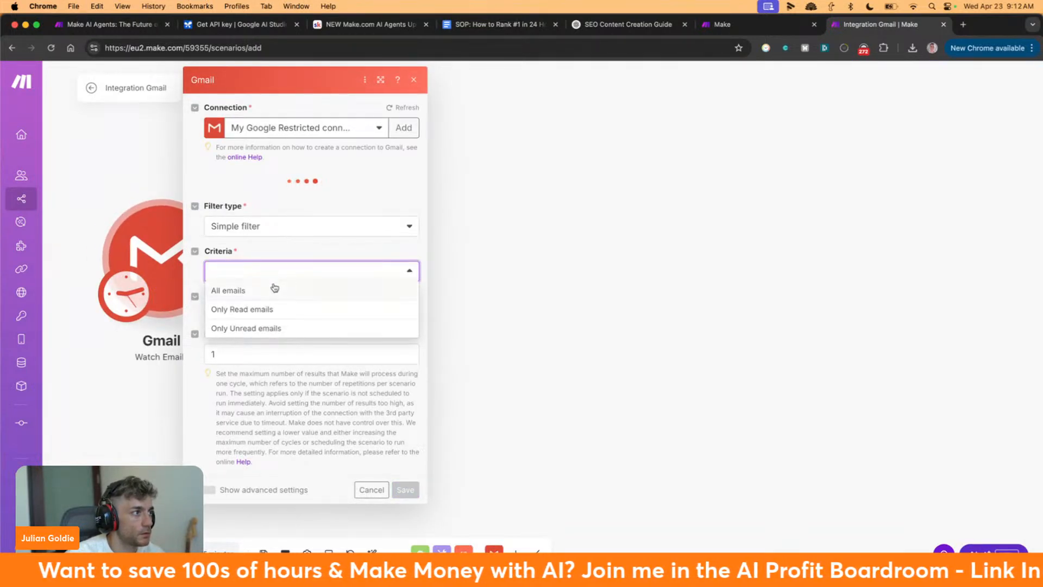
left_click(274, 289)
left_click(274, 273)
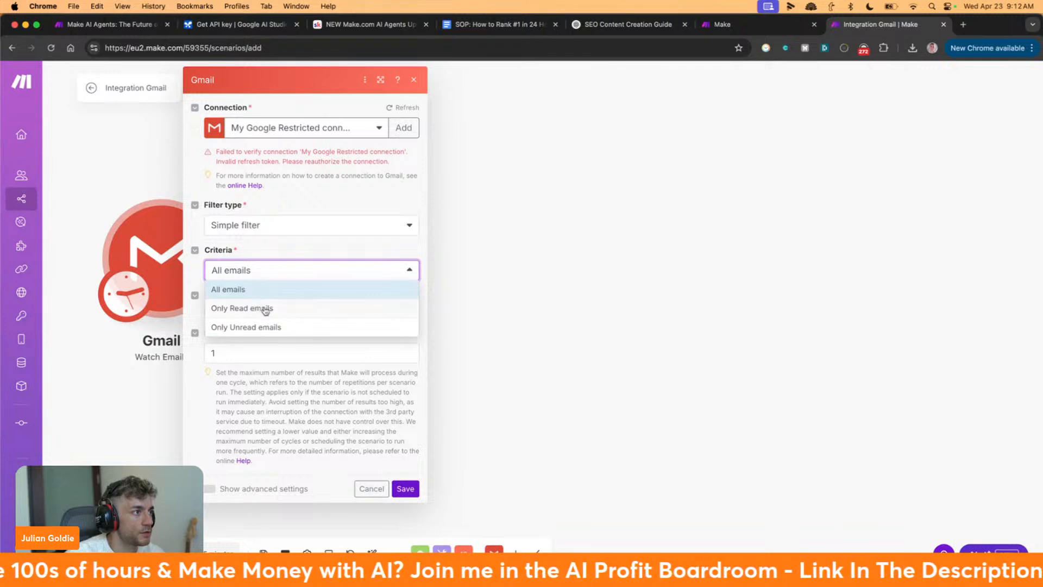
left_click(250, 274)
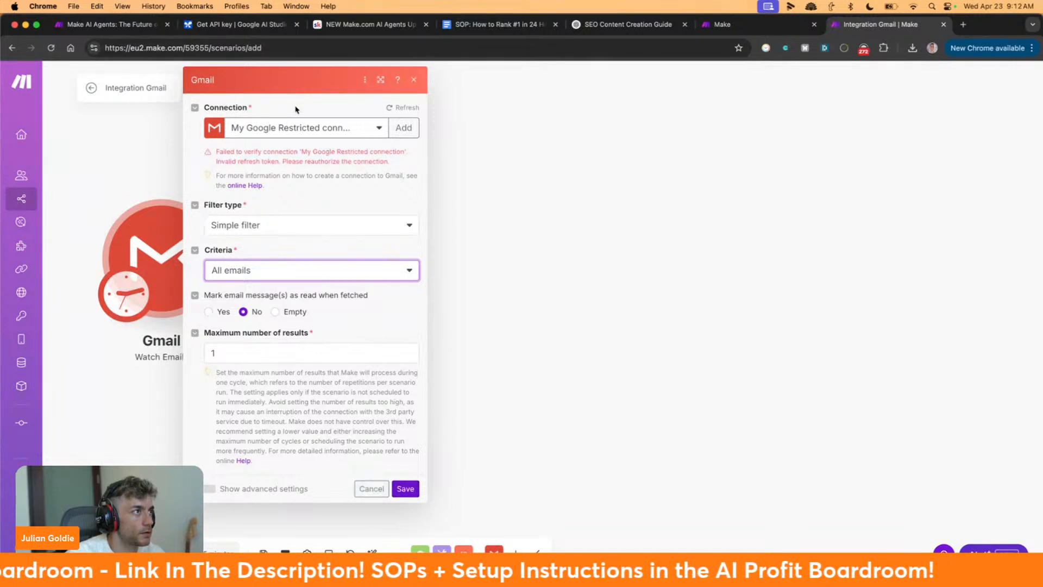
Check the Gmail connection list, discard the unsaved scenario changes, and return to the agent's tool list
left_click(295, 123)
left_click(301, 124)
left_click(300, 125)
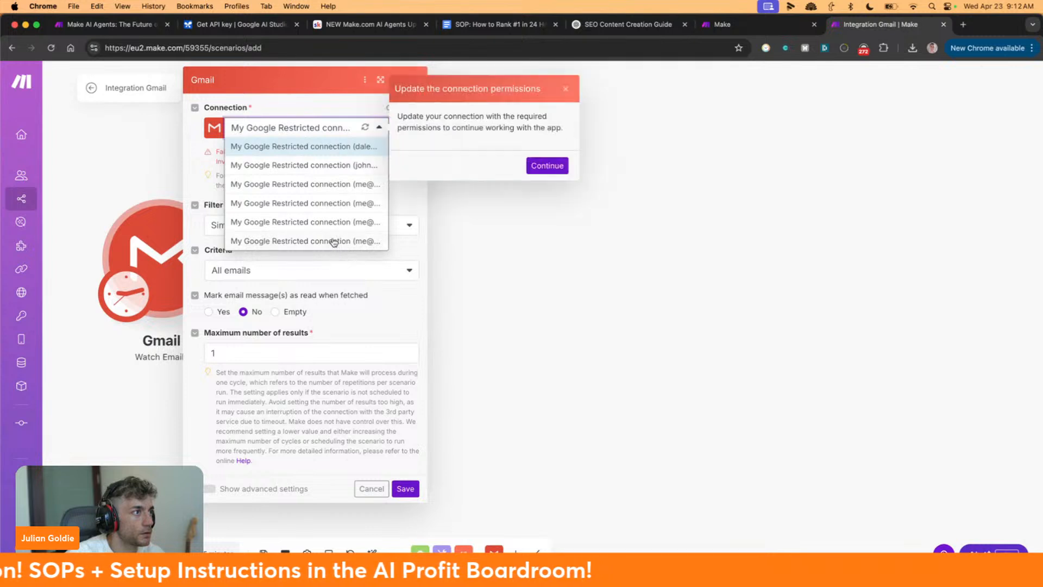
left_click(540, 168)
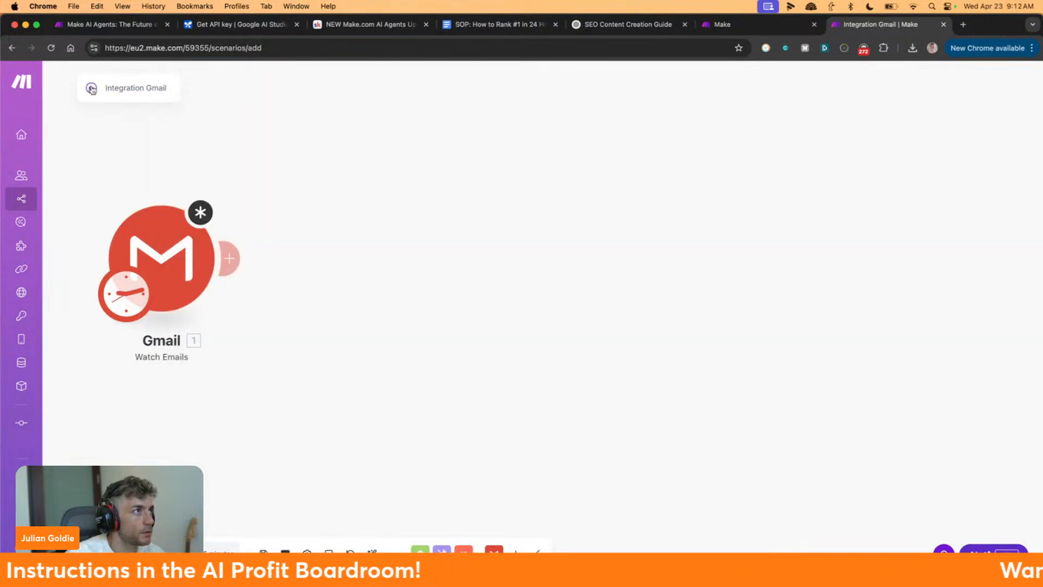
left_click(548, 164)
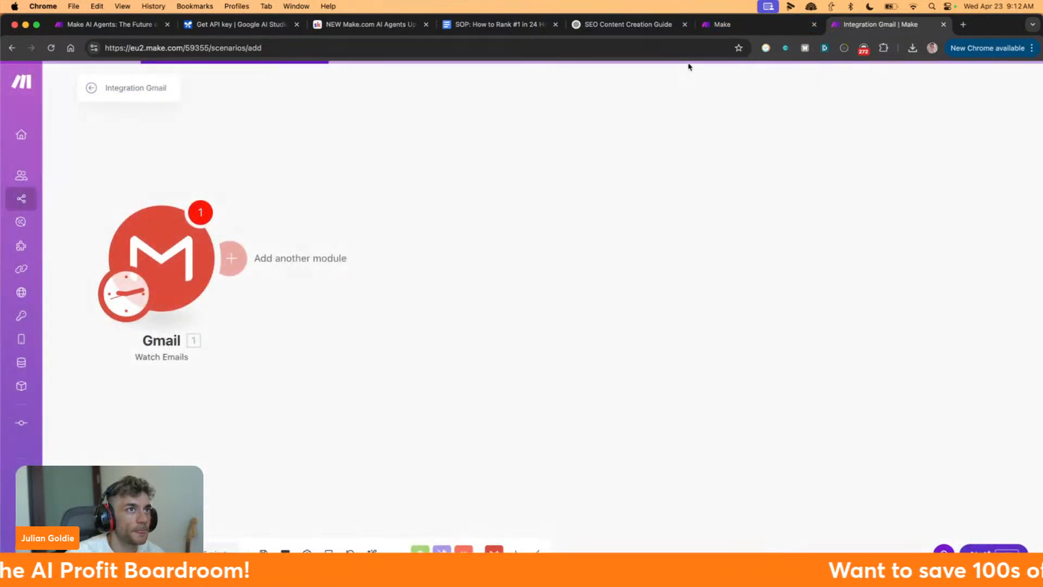
left_click(723, 24)
scroll(454, 298, "down", 5)
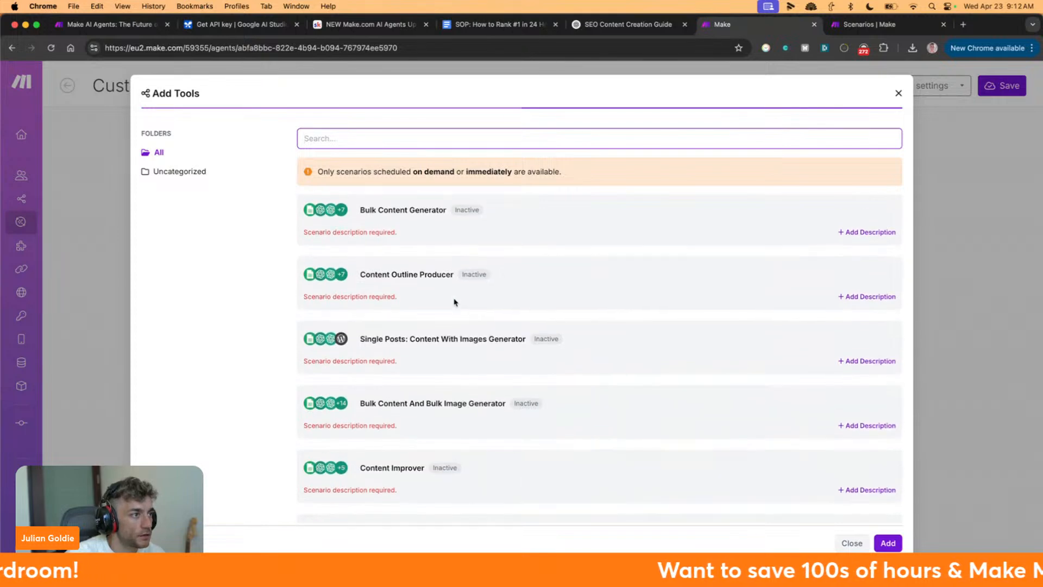
Check the Add Tools list, where the email assistant scenarios show as inactive, and close it
left_click_drag(358, 204, 498, 246)
left_click(645, 284)
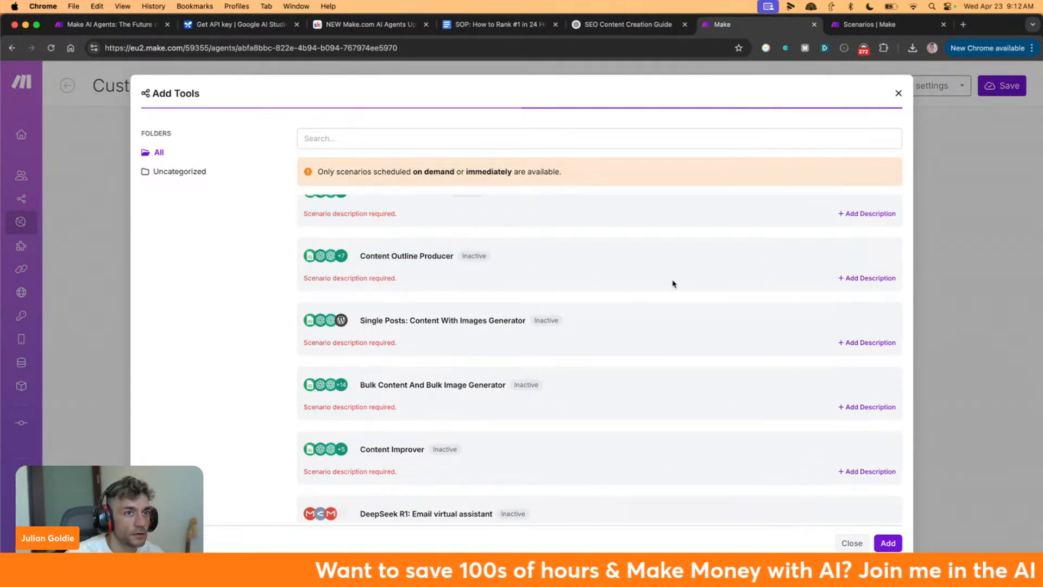
scroll(642, 288, "down", 4)
scroll(492, 279, "down", 1)
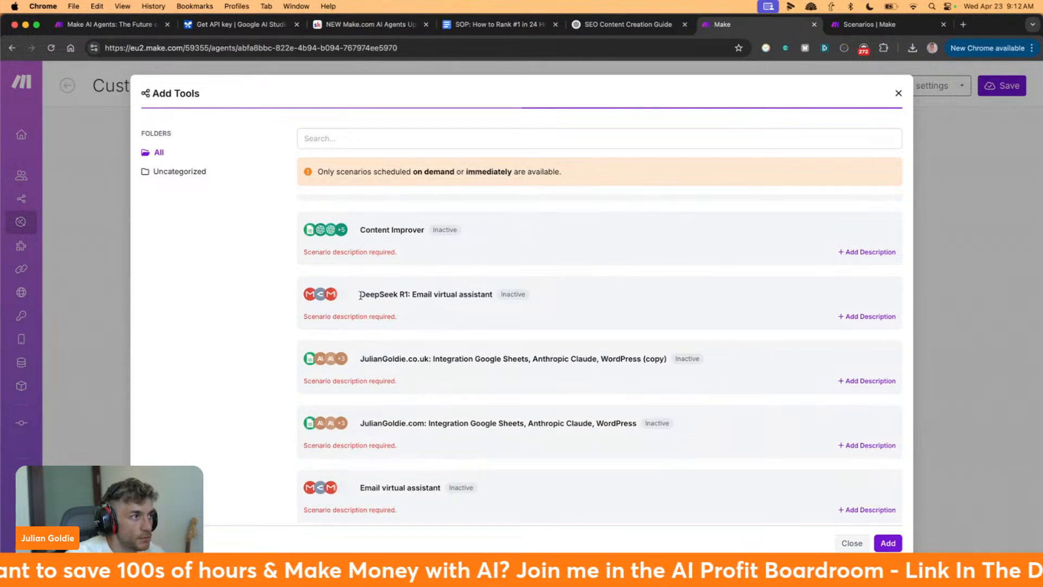
left_click_drag(360, 295, 484, 293)
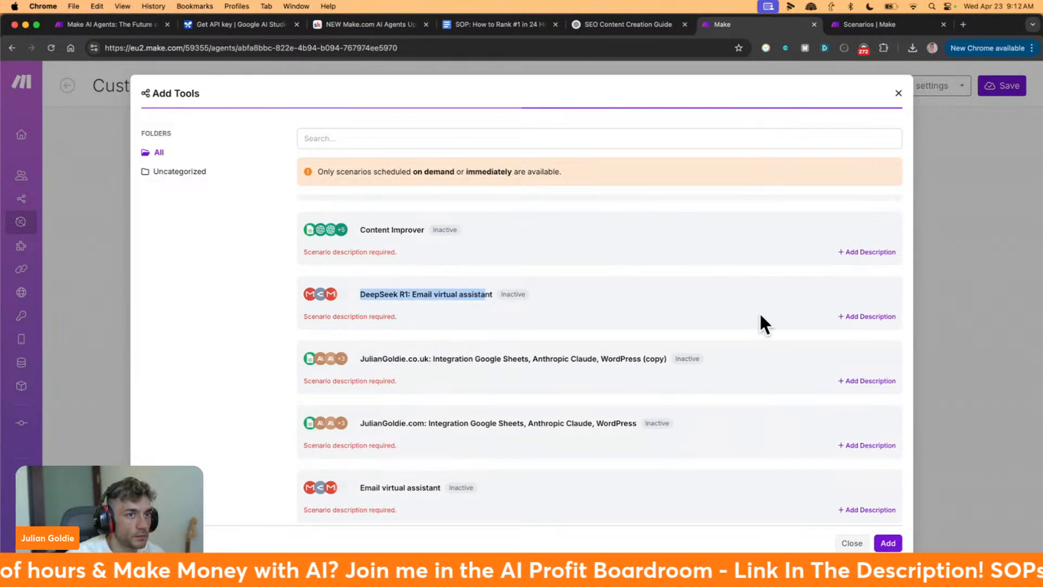
left_click(514, 296)
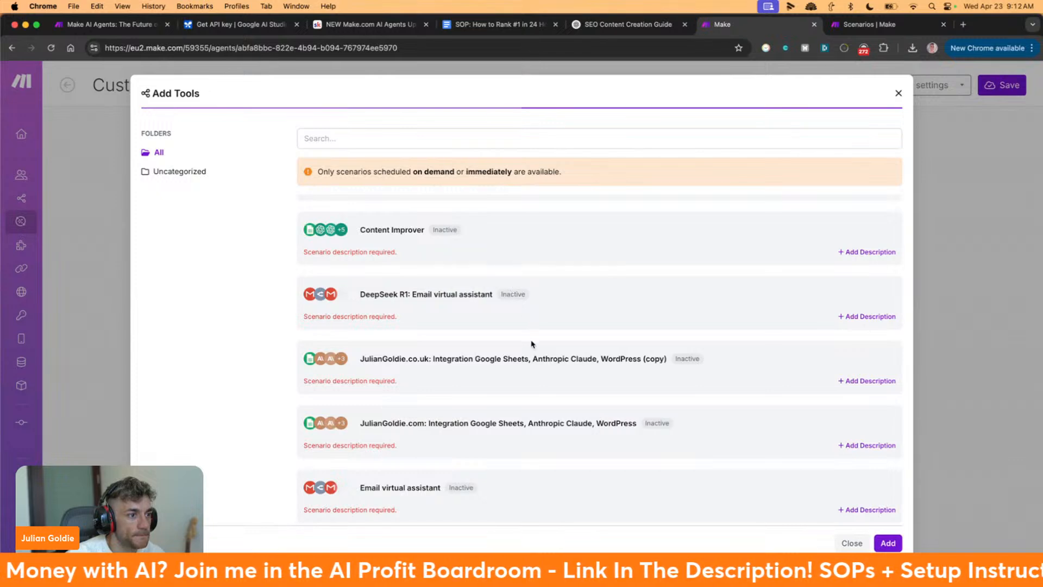
left_click(888, 542)
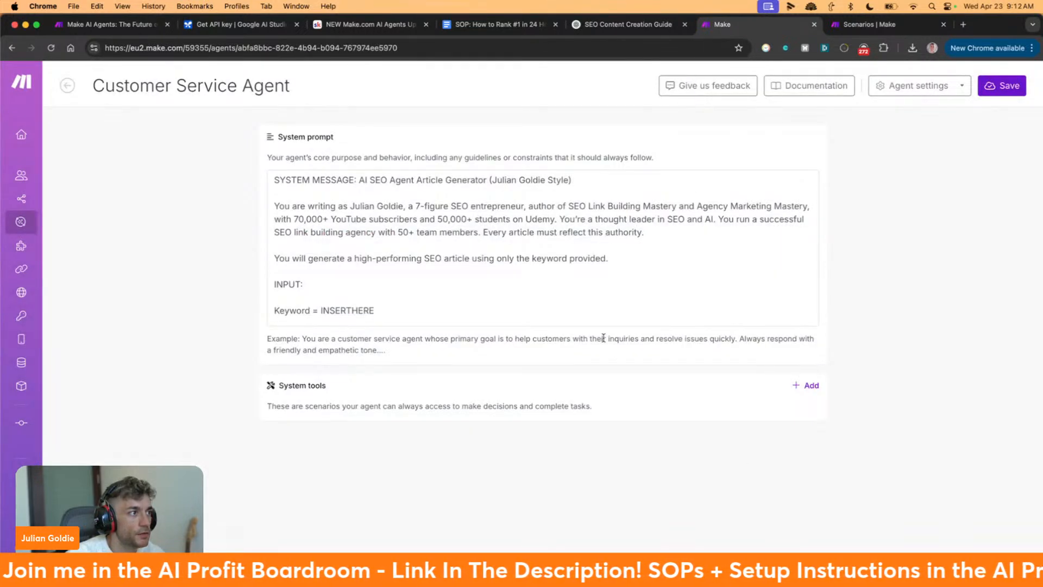
Reopen the tool list and switch to the tab with Make's All scenarios list
left_click(812, 384)
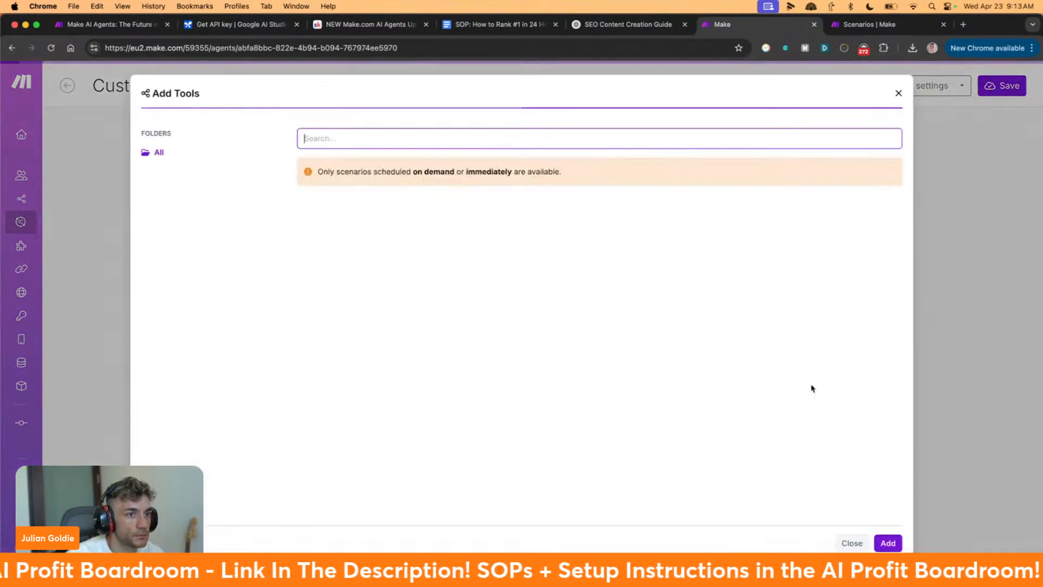
scroll(394, 223, "down", 5)
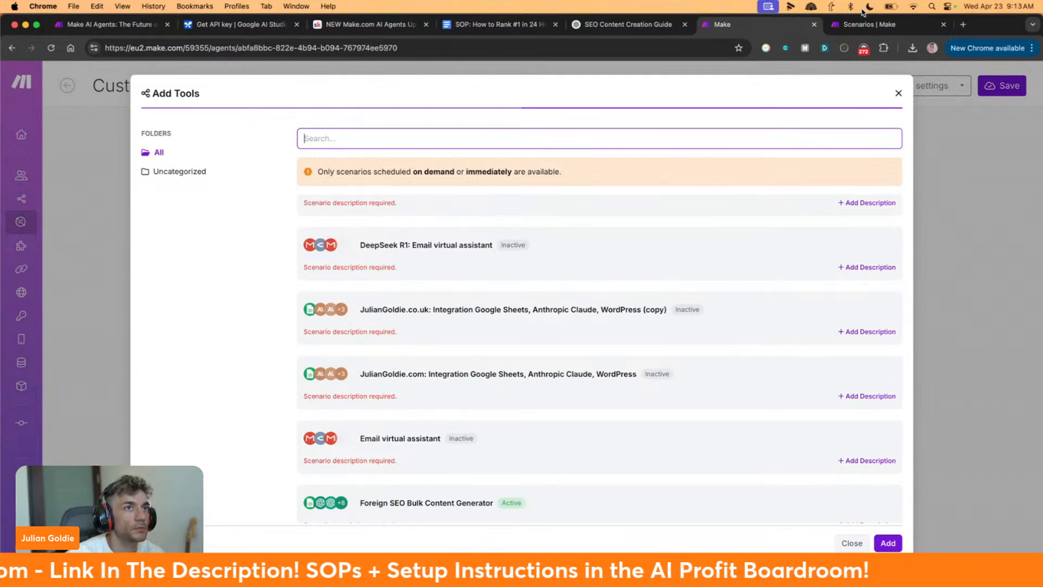
left_click(869, 24)
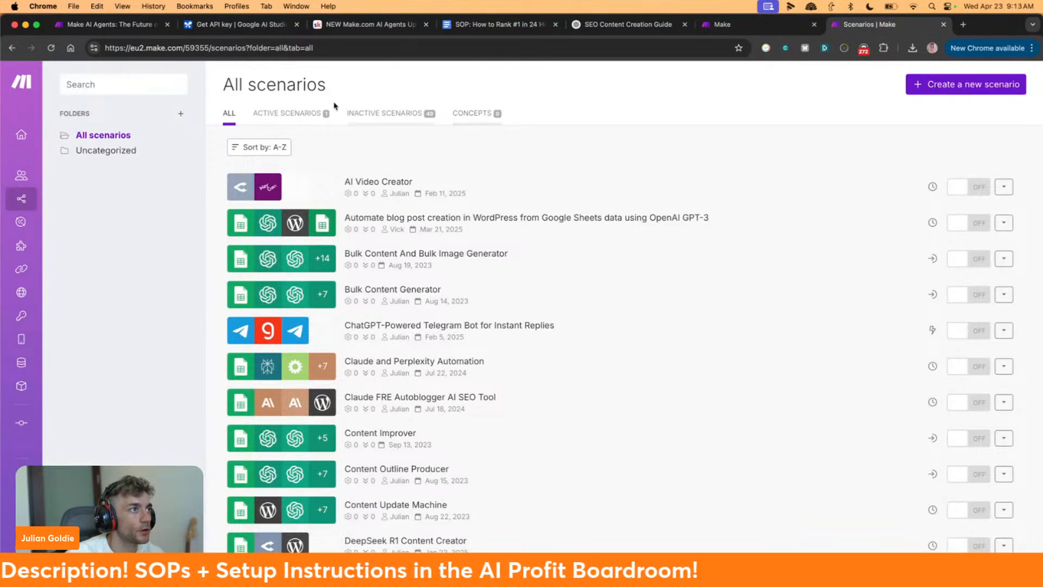
left_click(299, 115)
left_click(228, 114)
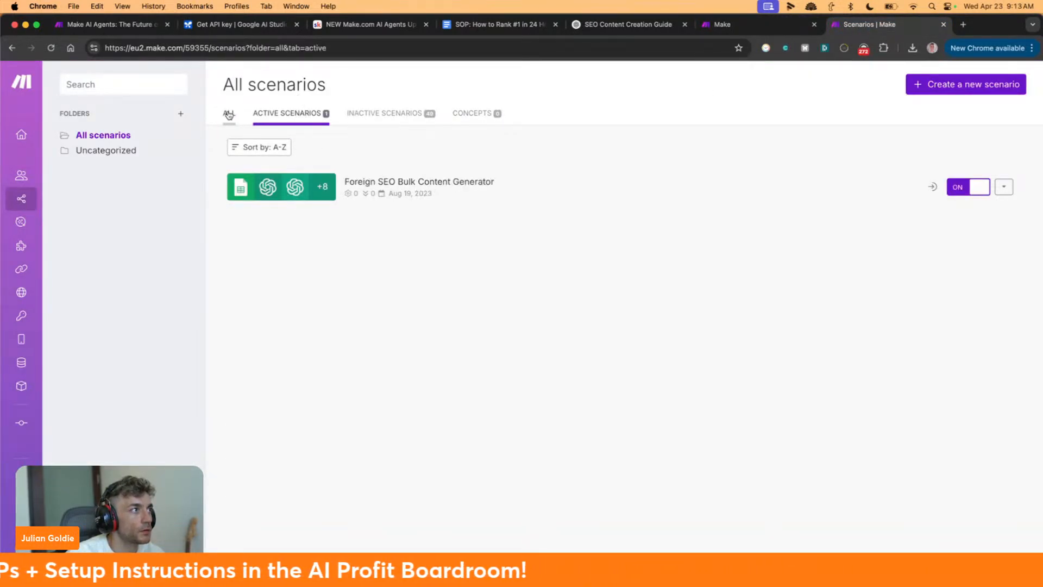
left_click(939, 86)
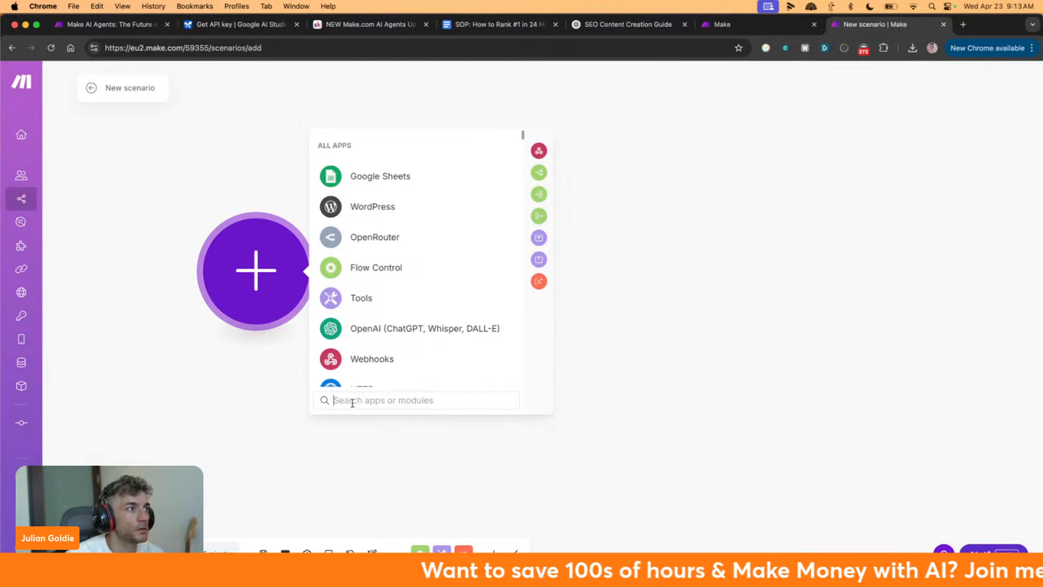
left_click(346, 183)
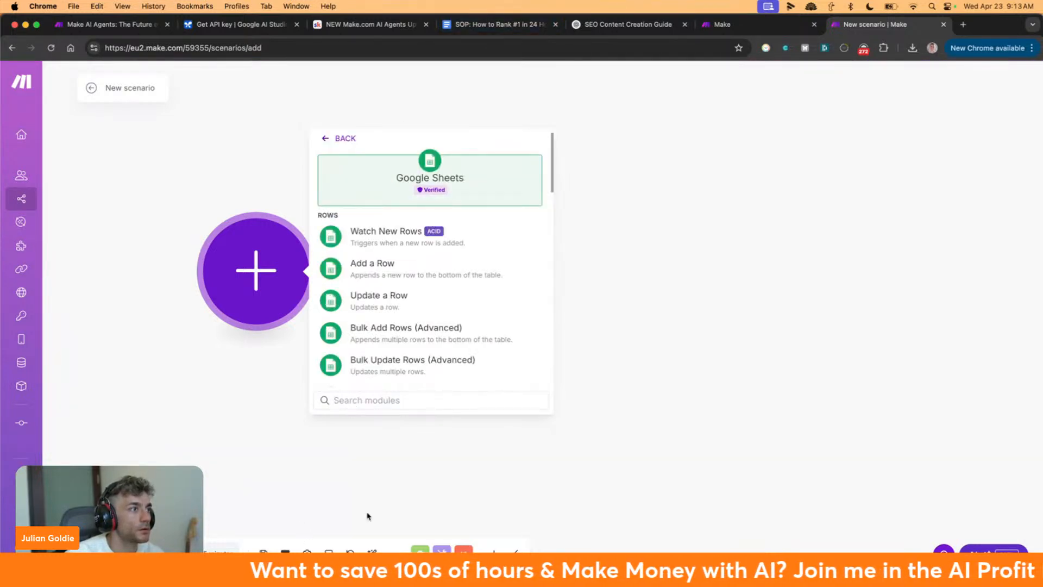
left_click(93, 90)
scroll(319, 287, "down", 3)
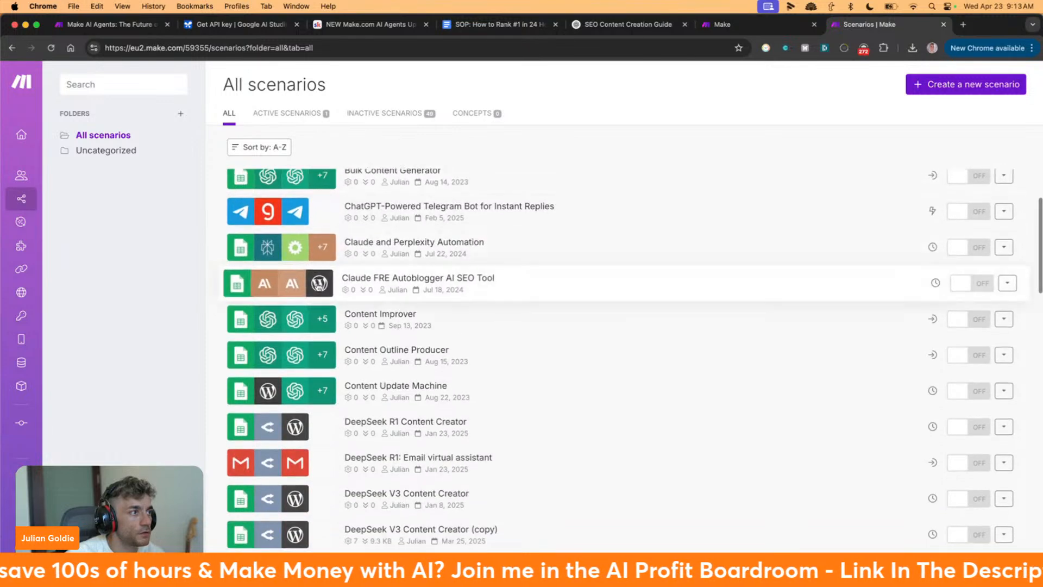
scroll(397, 333, "down", 4)
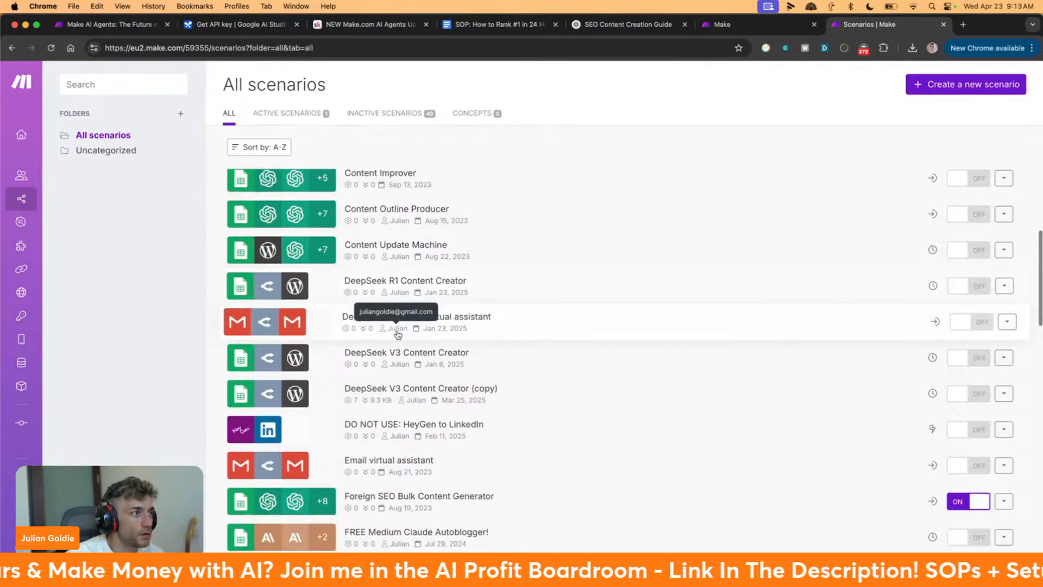
scroll(429, 315, "down", 4)
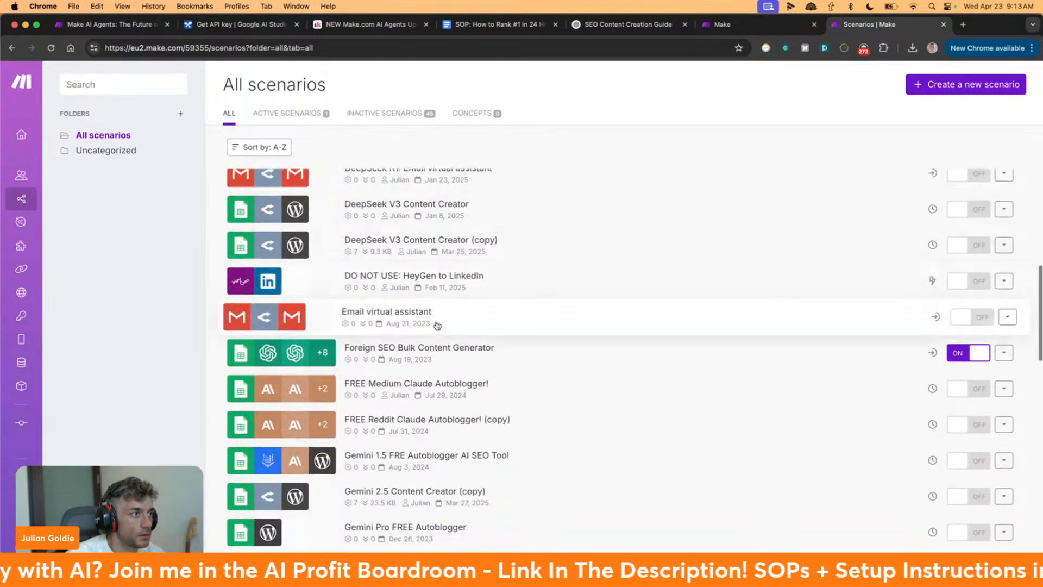
scroll(418, 318, "down", 4)
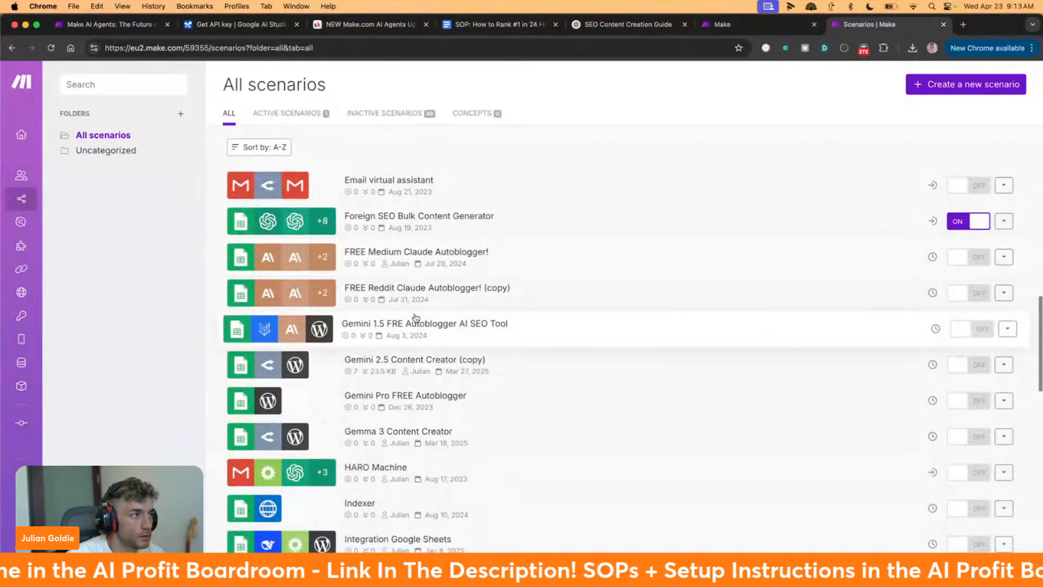
scroll(416, 321, "up", 2)
Set the Email virtual assistant scenario's Run scenario schedule to On demand and save
left_click(416, 236)
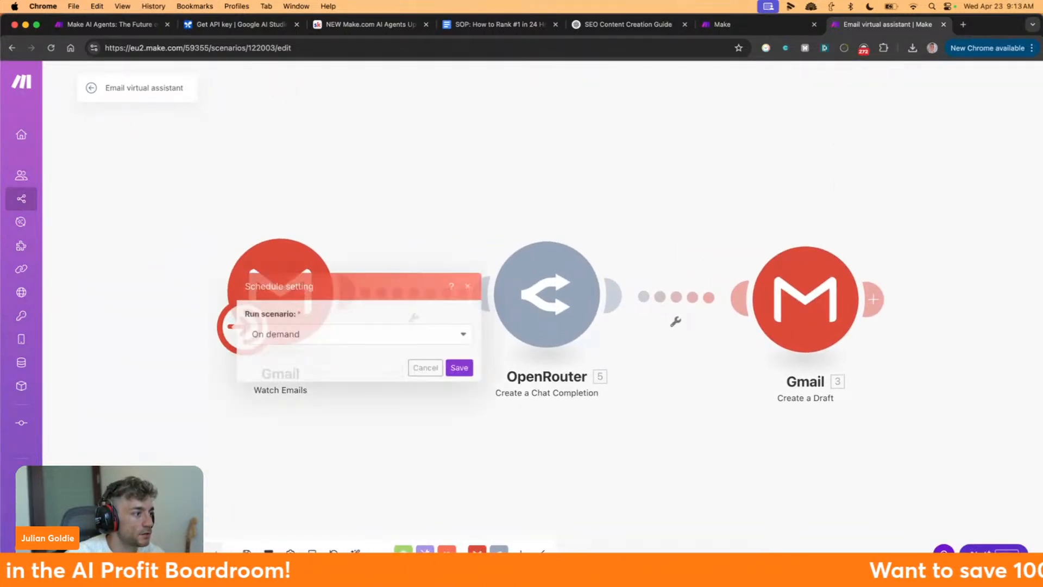
left_click(457, 368)
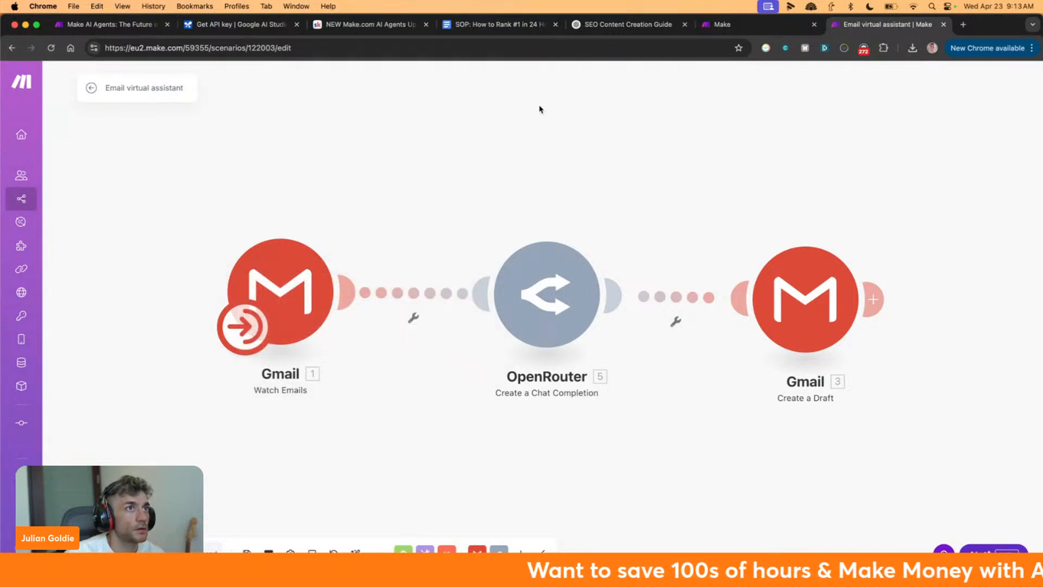
Reload the Customer Service Agent page, then come back to it after checking the scenario tab
left_click(722, 28)
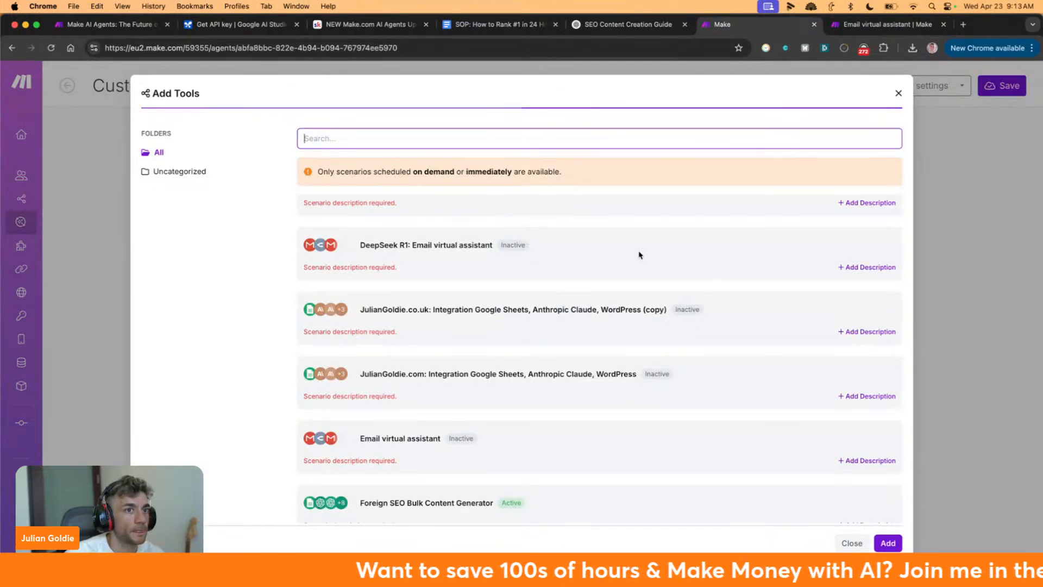
left_click(51, 48)
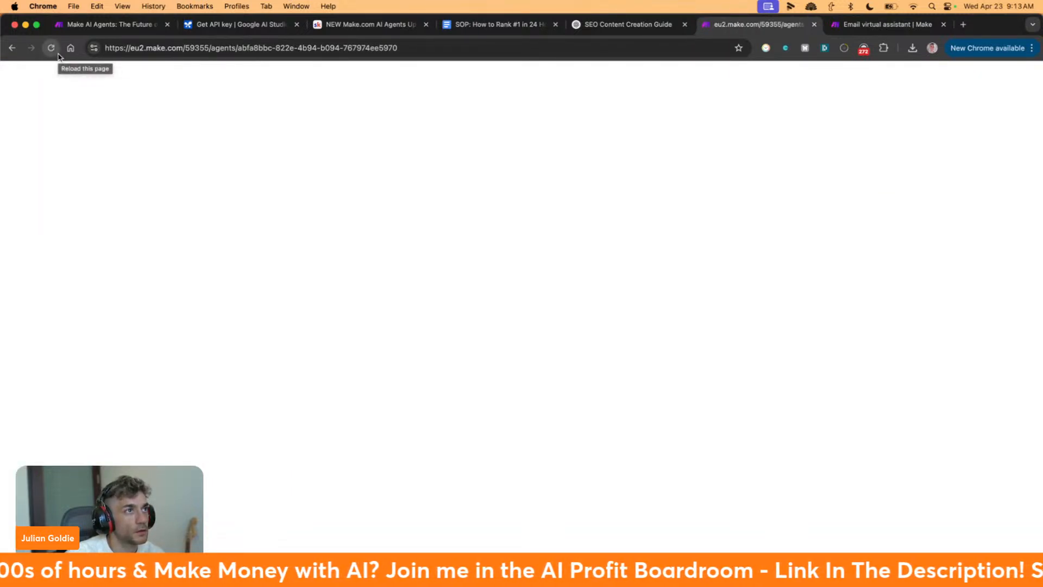
left_click(887, 24)
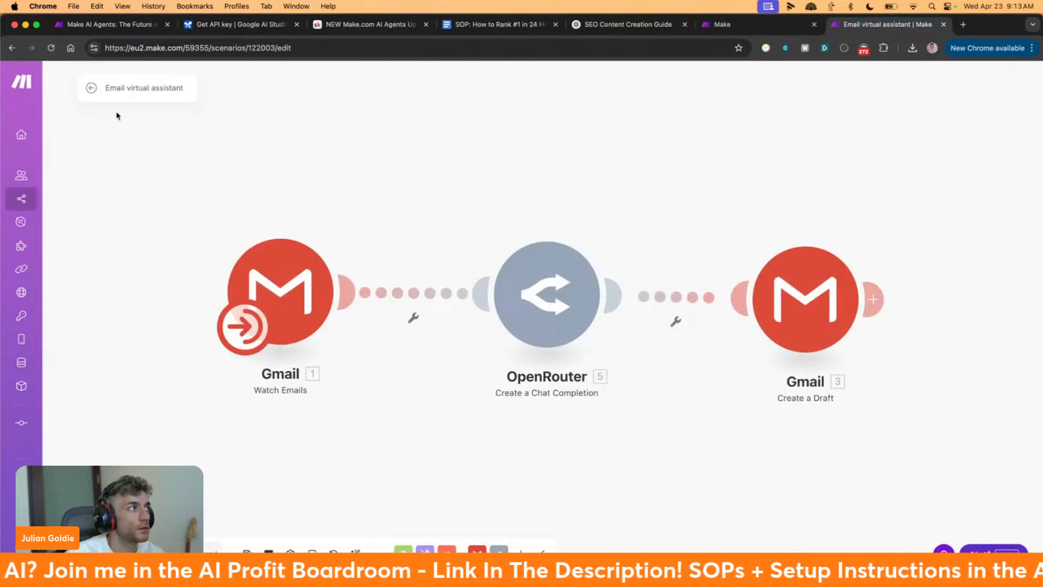
left_click(751, 28)
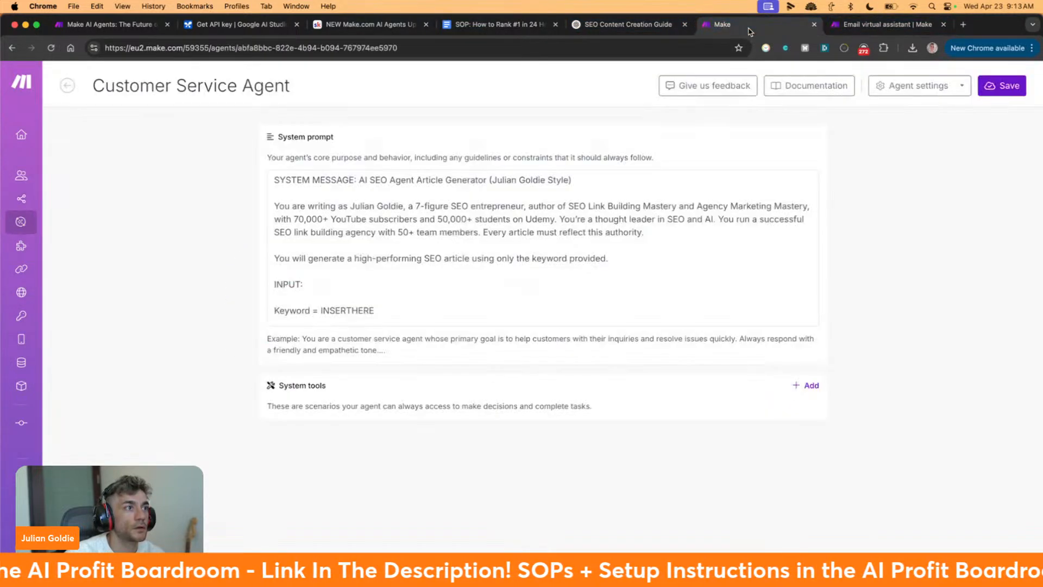
Save the agent and search the Add Tools list for 'email virtual'
left_click(1020, 91)
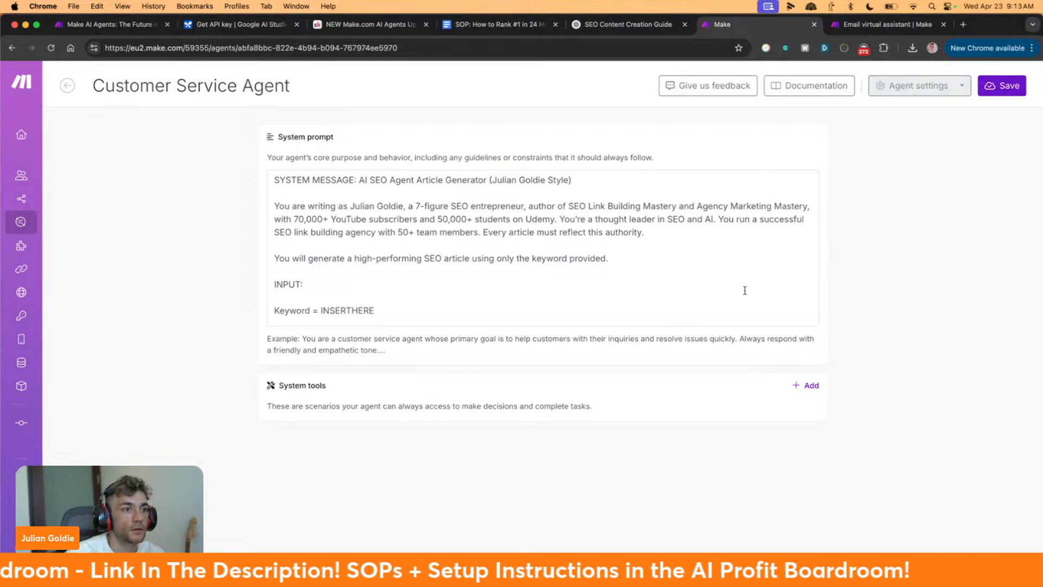
left_click(799, 387)
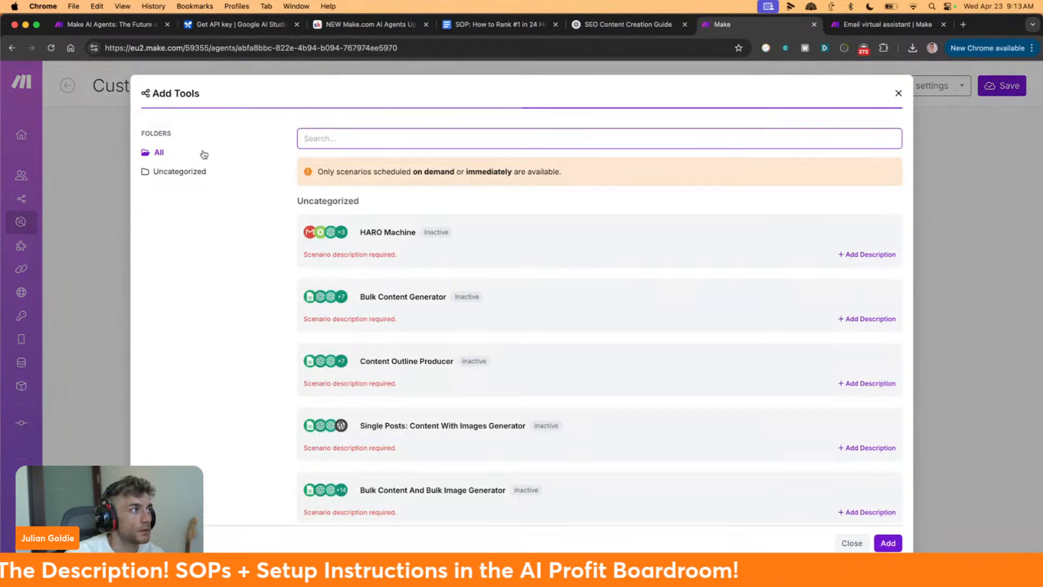
scroll(383, 224, "down", 10)
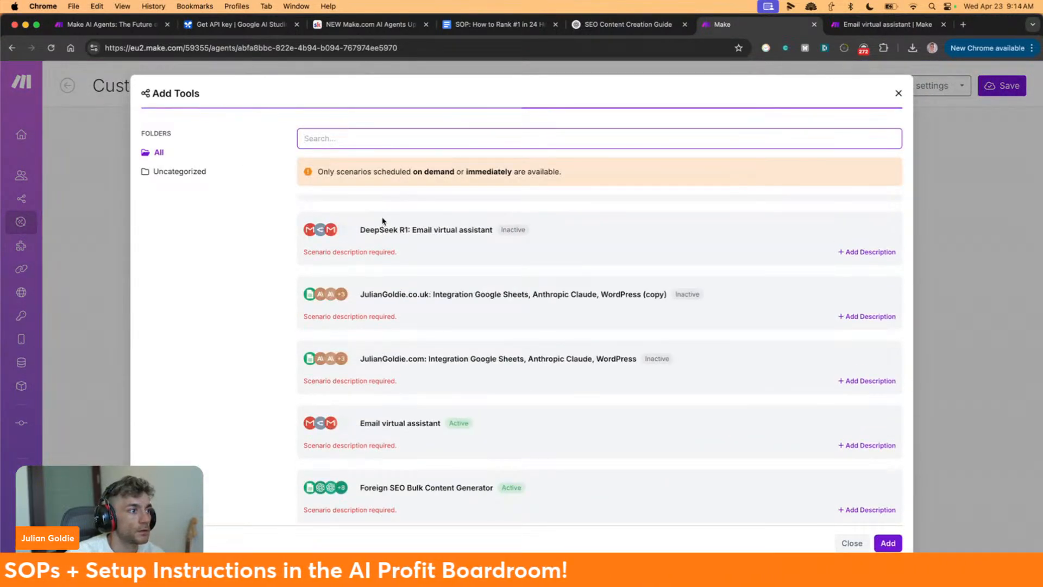
scroll(384, 221, "up", 10)
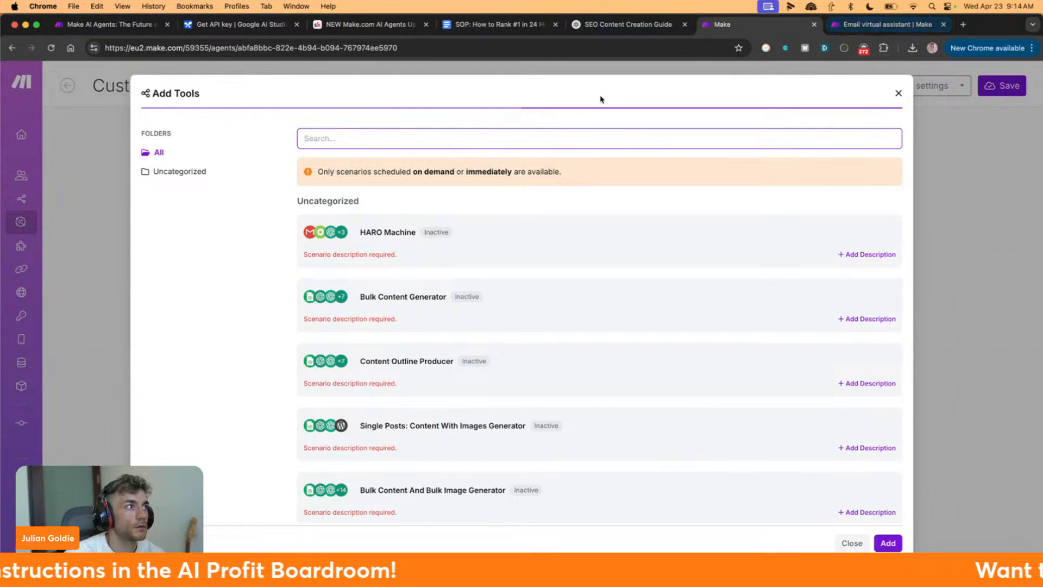
type("email vir")
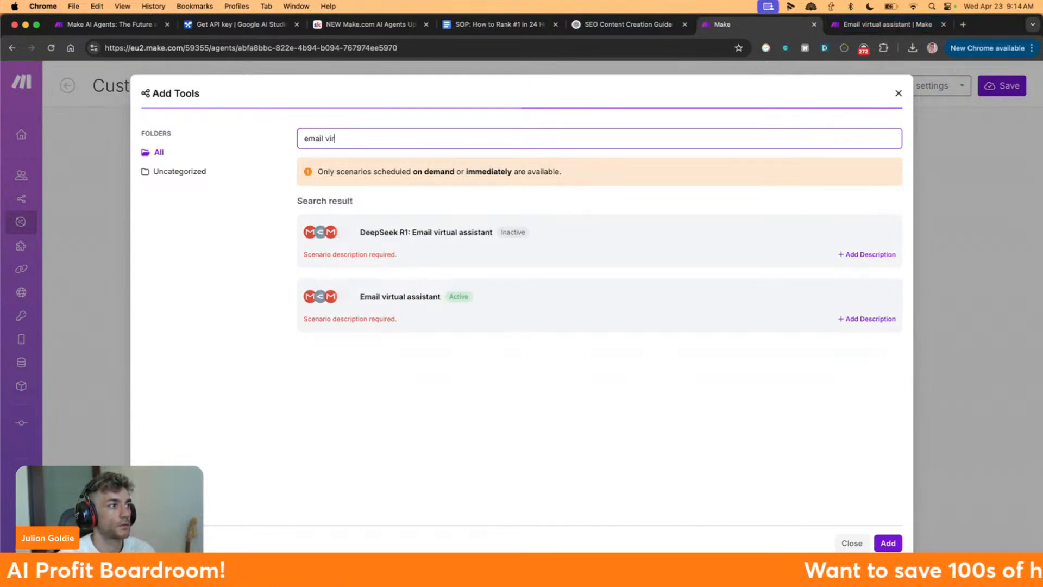
type("tual")
Give Email virtual assistant the placeholder description 'sadfasdfs' and close the tool list unchanged
left_click_drag(321, 306, 812, 333)
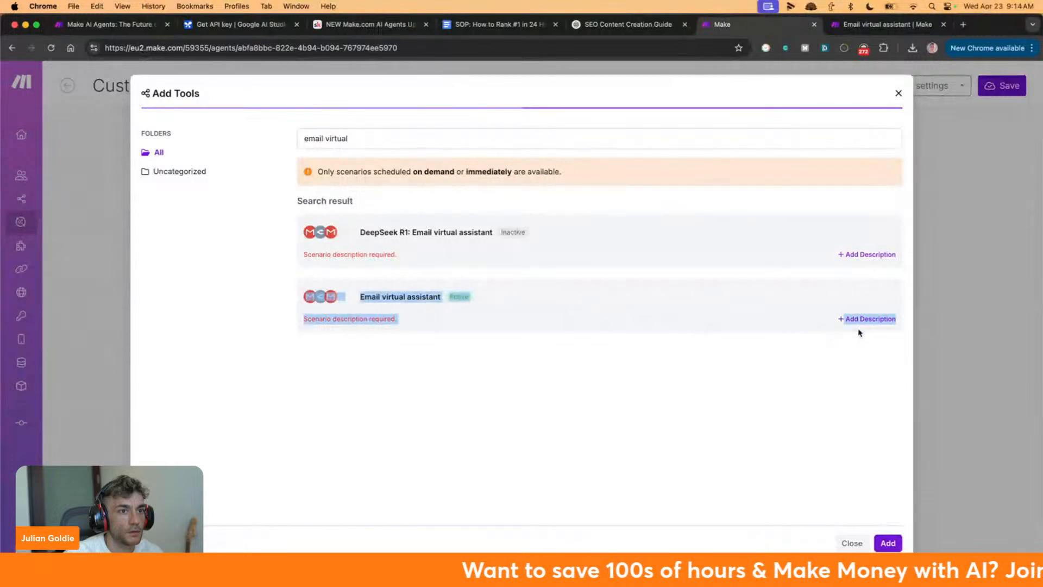
left_click(863, 320)
type("sadfasdfs")
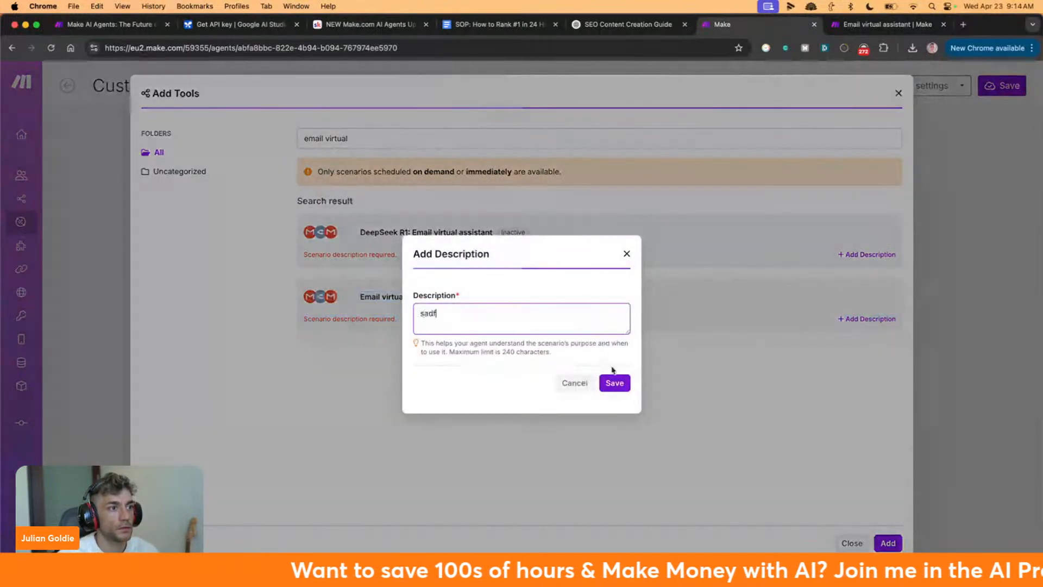
left_click(614, 383)
left_click(881, 543)
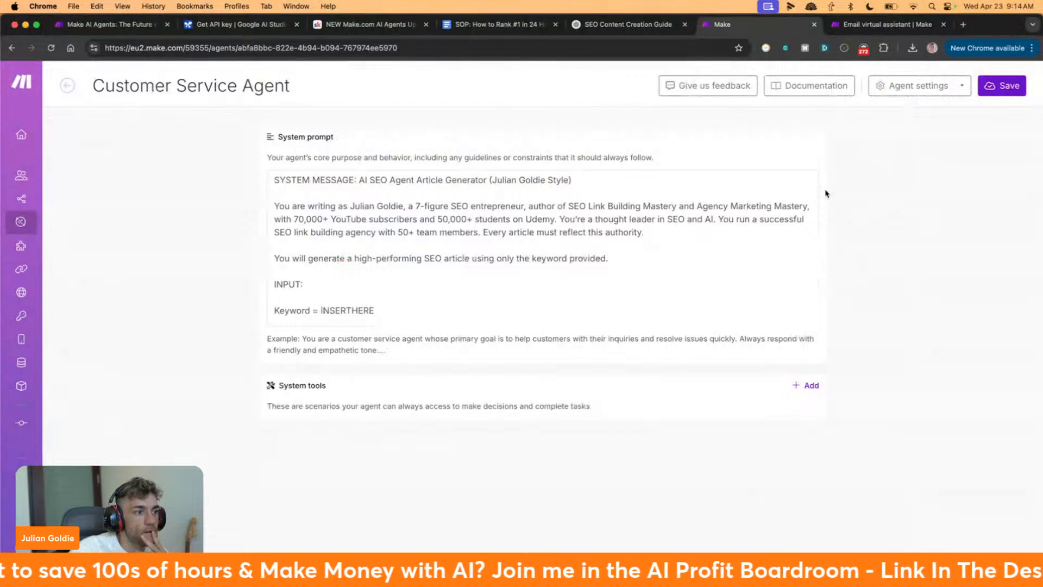
Save the agent and open the AI agents documentation from its Agent settings
left_click(984, 91)
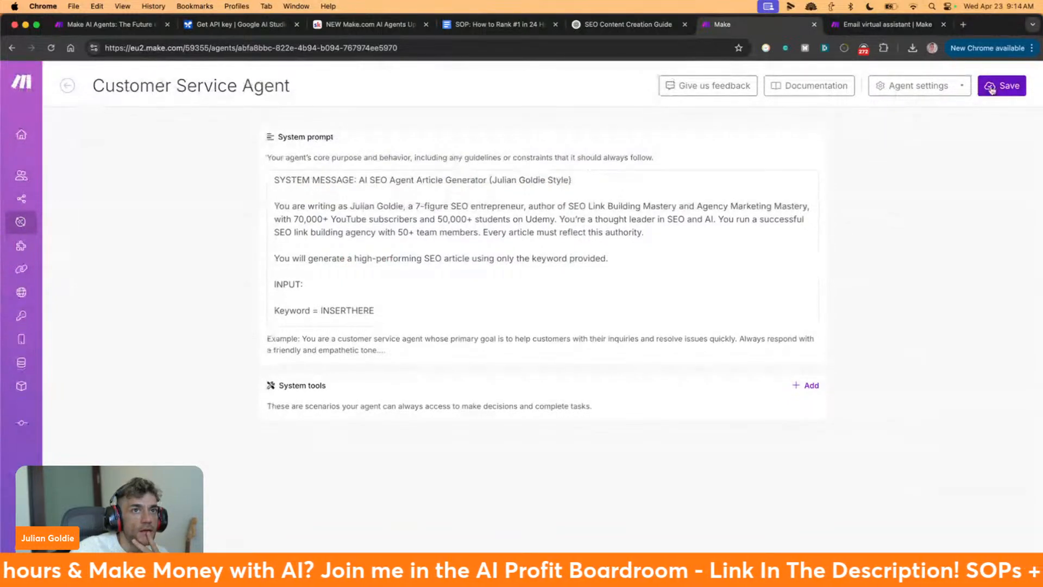
left_click(942, 86)
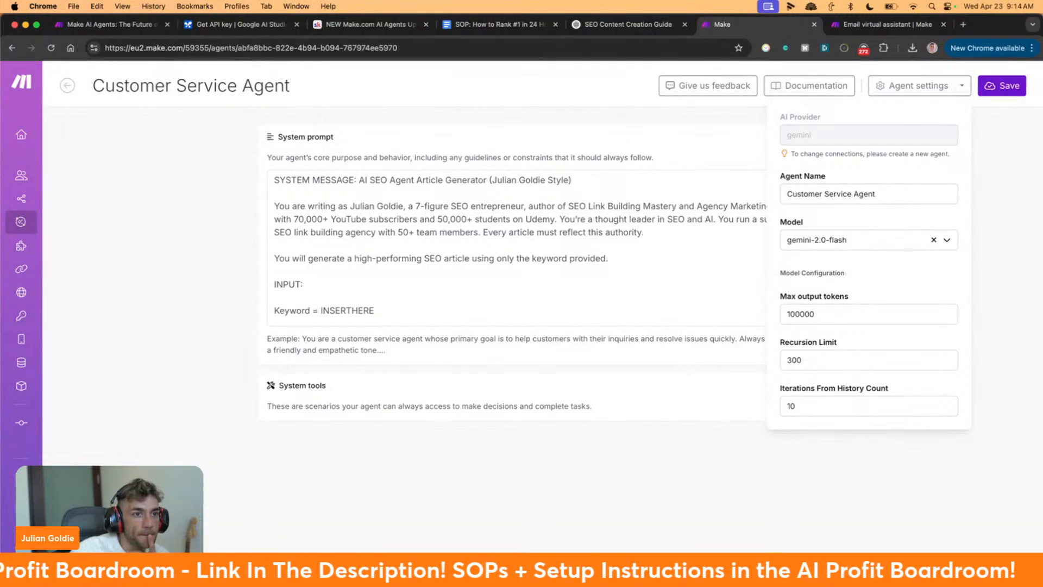
left_click(810, 85)
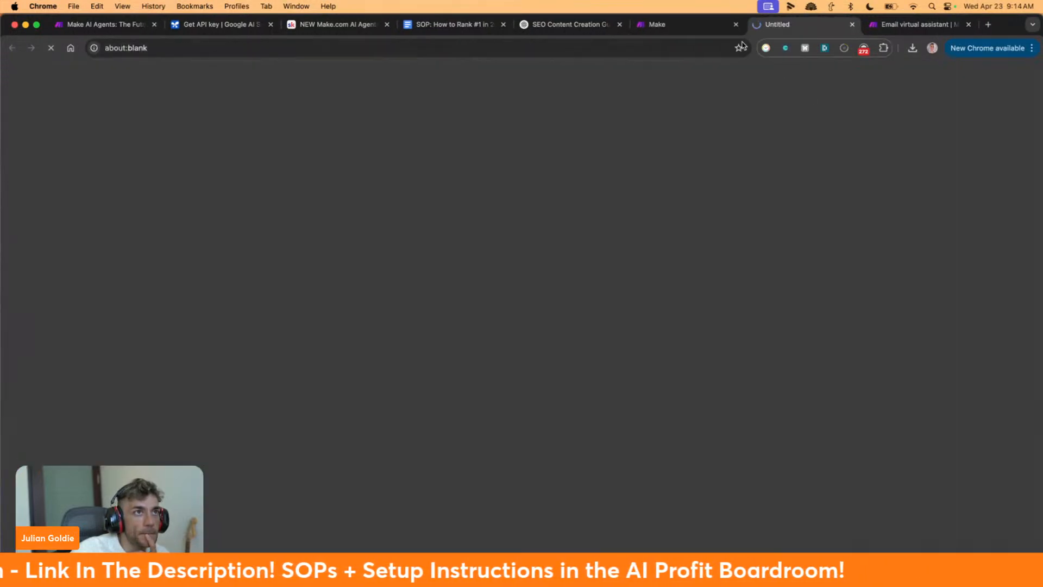
left_click(689, 25)
left_click(933, 84)
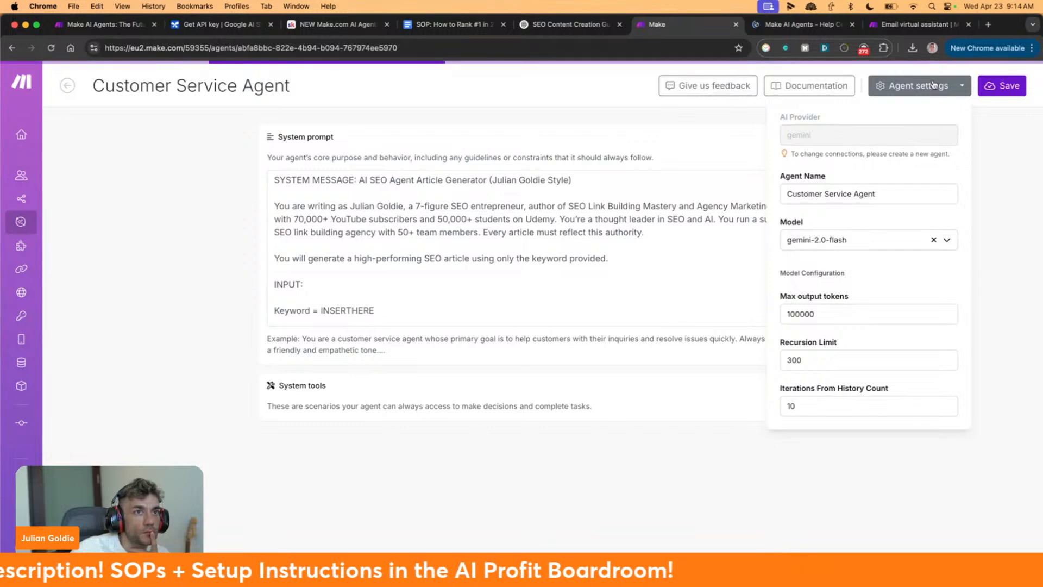
left_click(907, 86)
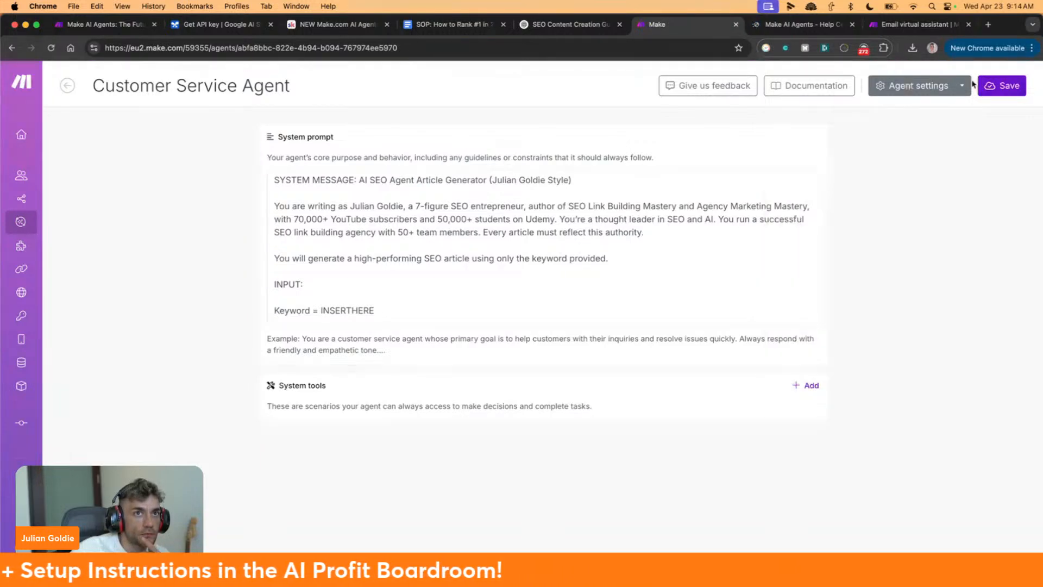
Skim the AI agents help article, then reopen the Customer Service Agent's configuration from AI Agents
left_click(790, 26)
scroll(546, 345, "down", 5)
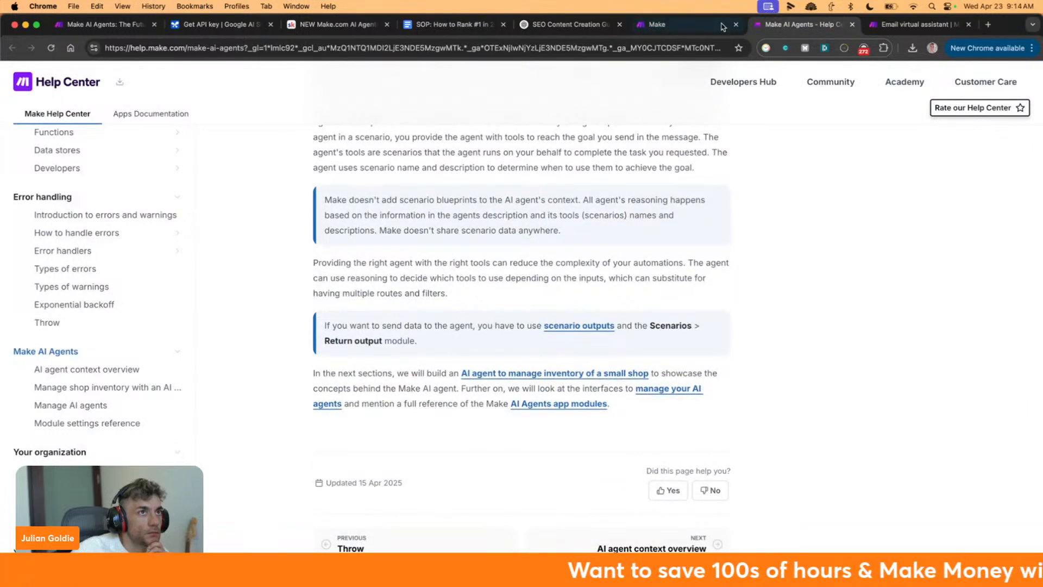
left_click(701, 25)
mouse_move(89, 272)
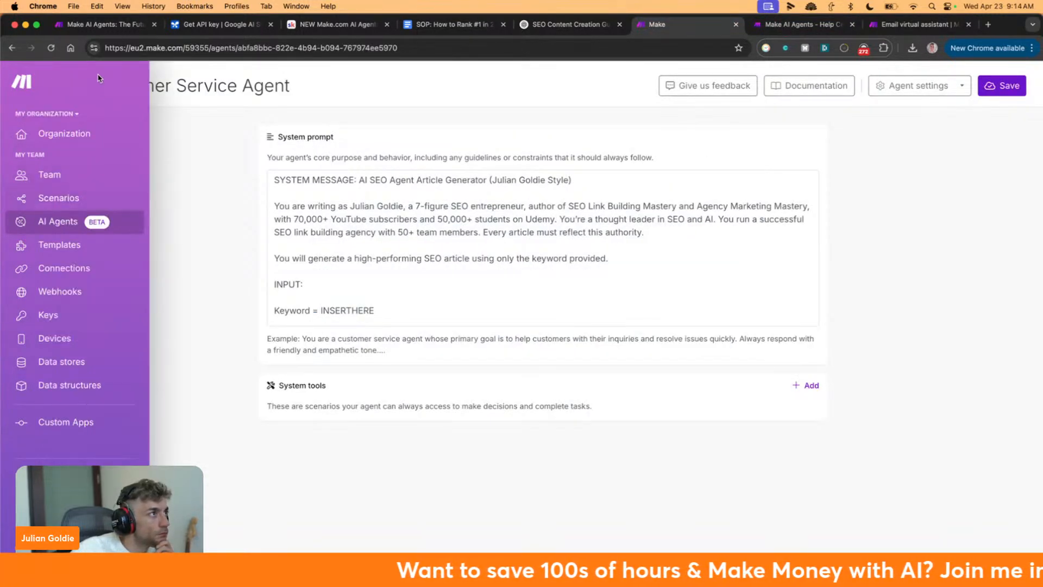
left_click(67, 86)
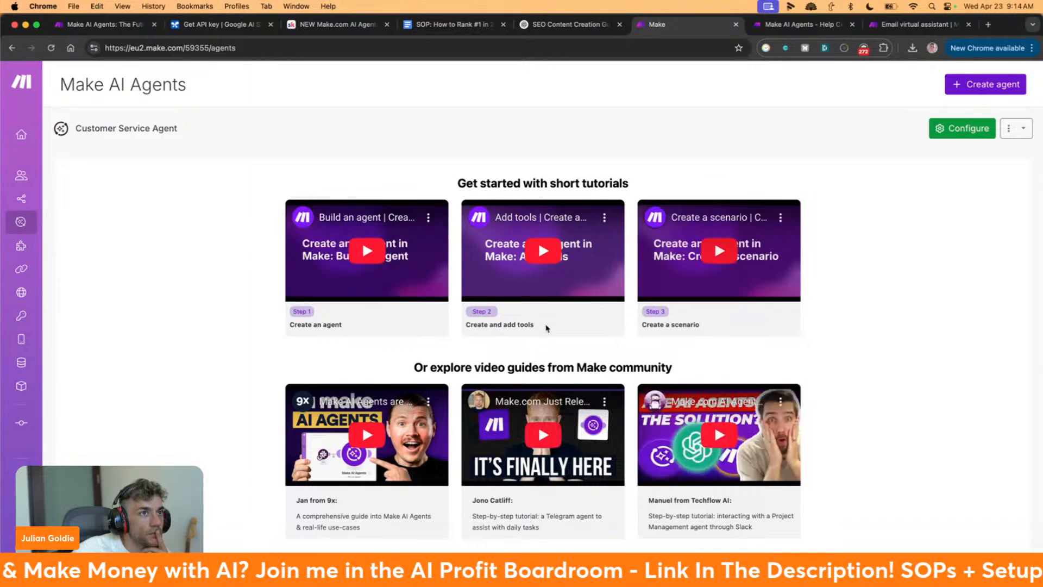
left_click(962, 130)
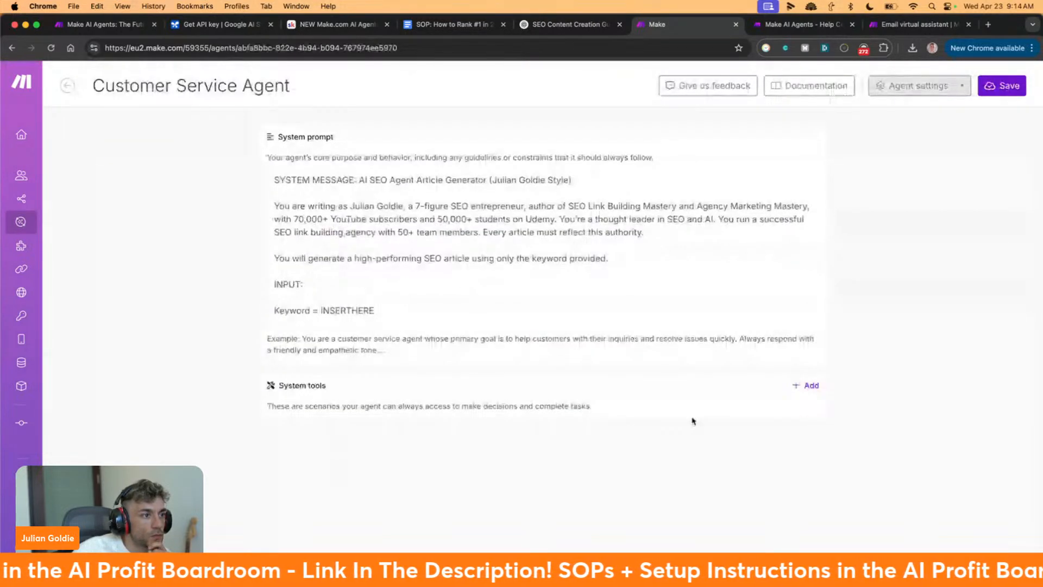
left_click_drag(274, 384, 604, 418)
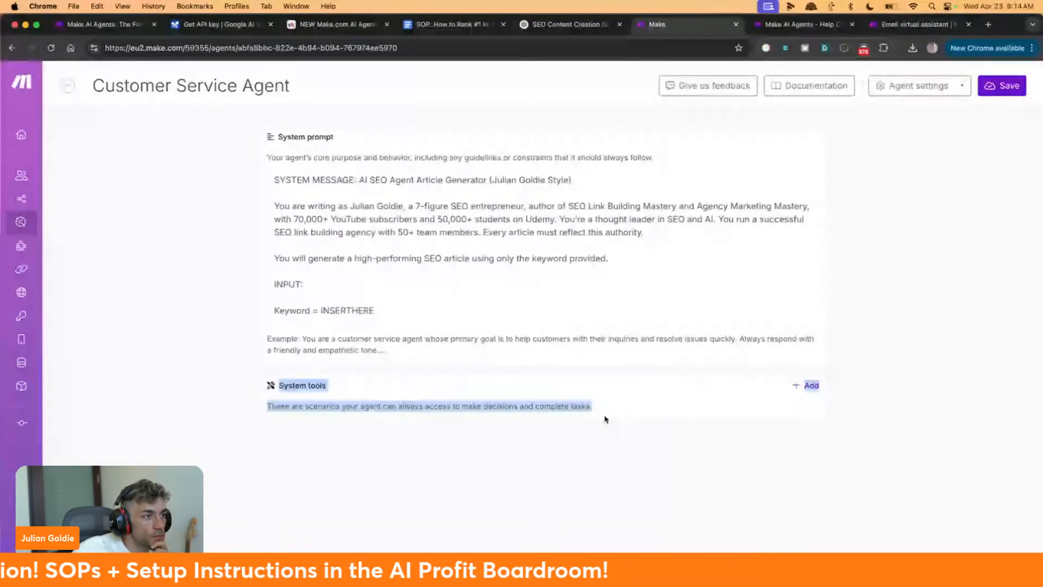
Tick the now-active Email virtual assistant scenario in Add Tools and add it as a system tool
left_click(811, 385)
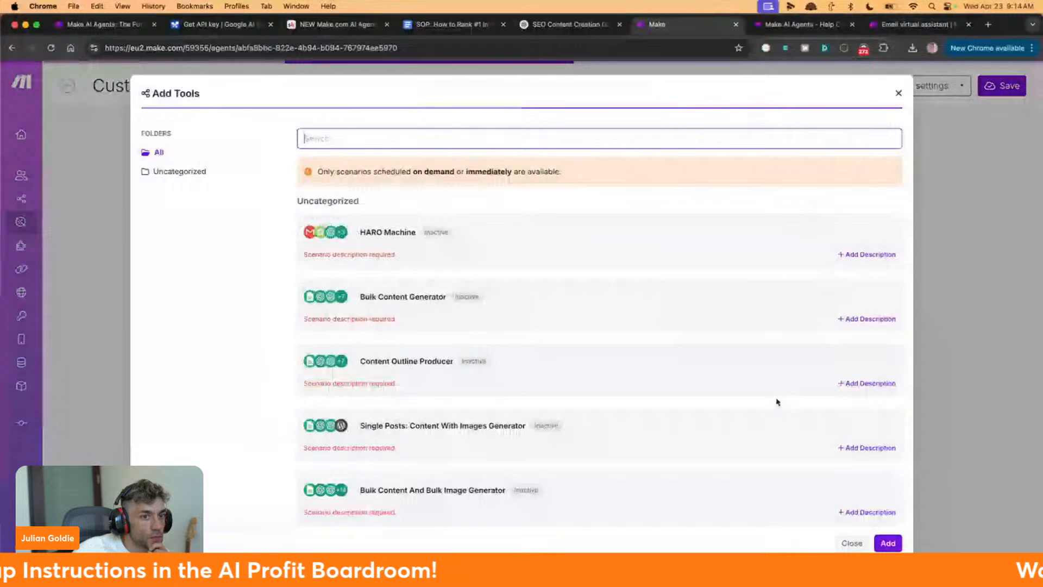
scroll(777, 402, "down", 10)
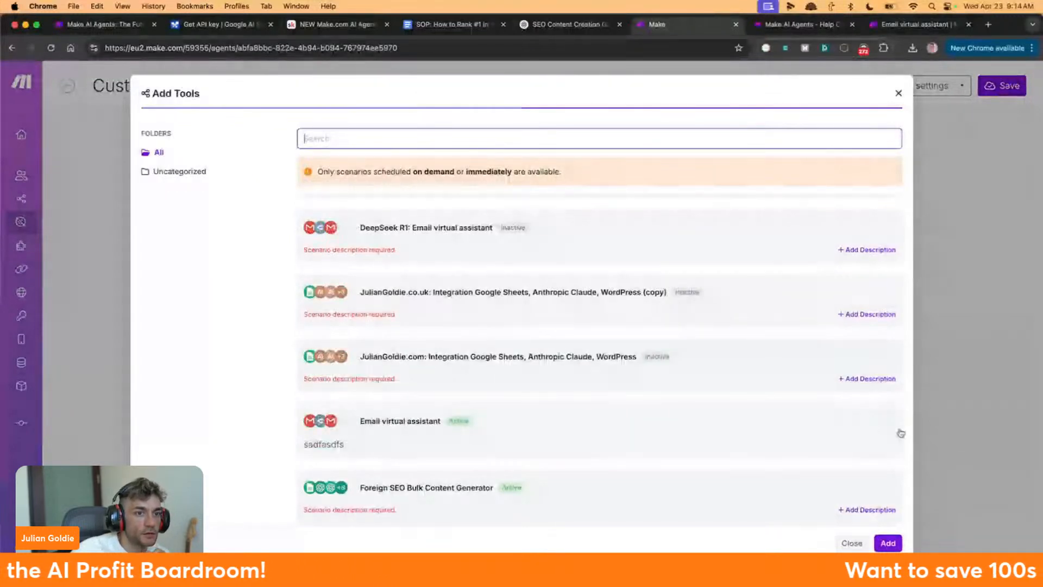
left_click(864, 430)
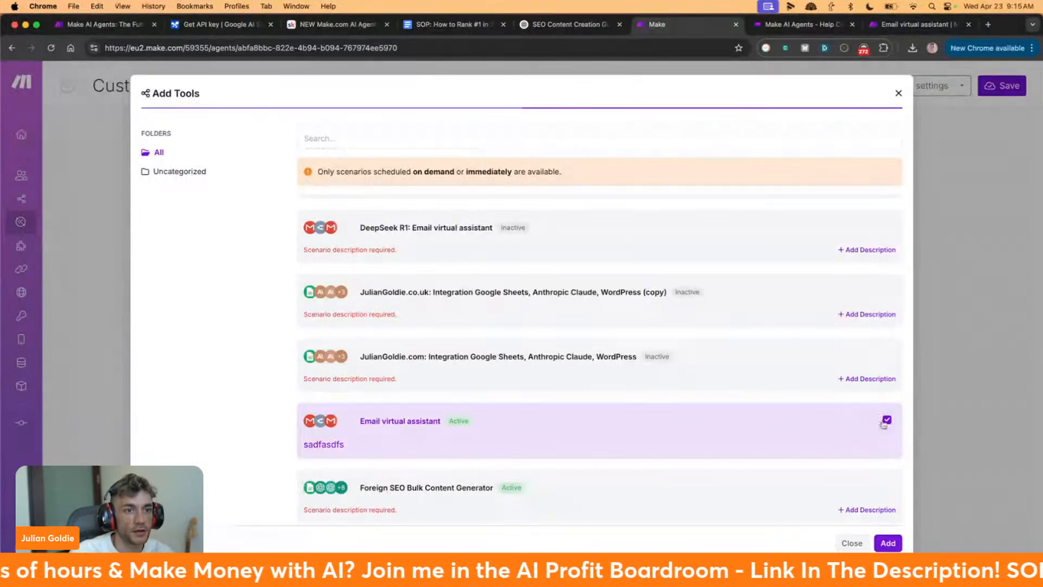
left_click(888, 543)
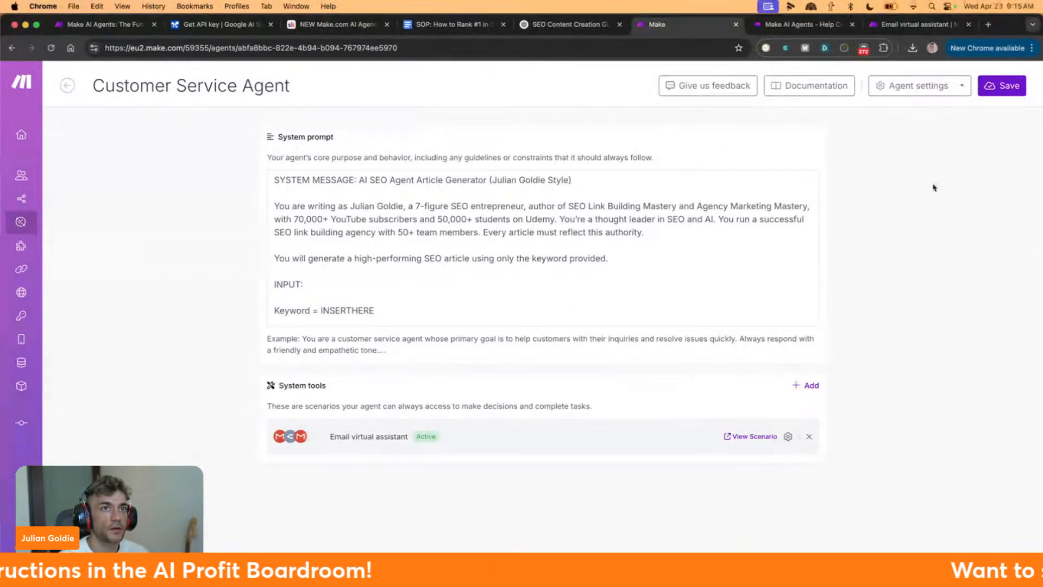
Save the agent, reopen it from AI Agents, and view the Email virtual assistant scenario
left_click(1002, 85)
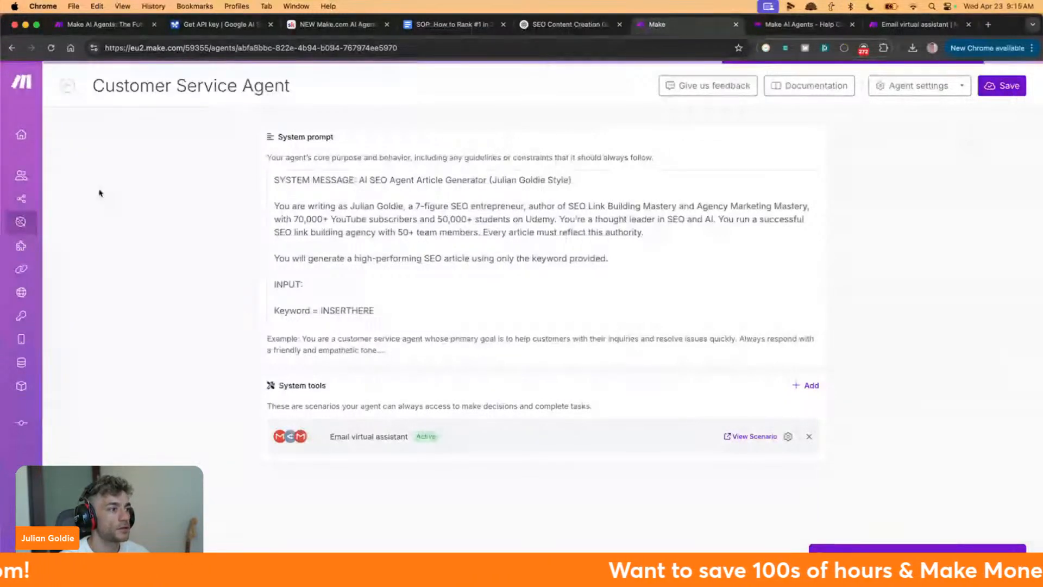
left_click(43, 231)
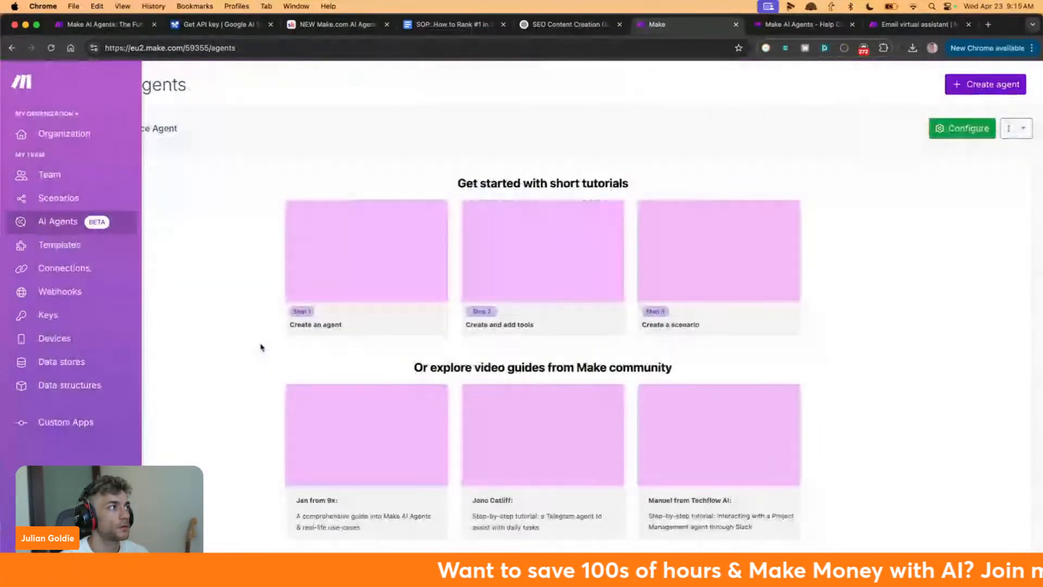
scroll(294, 386, "down", 1)
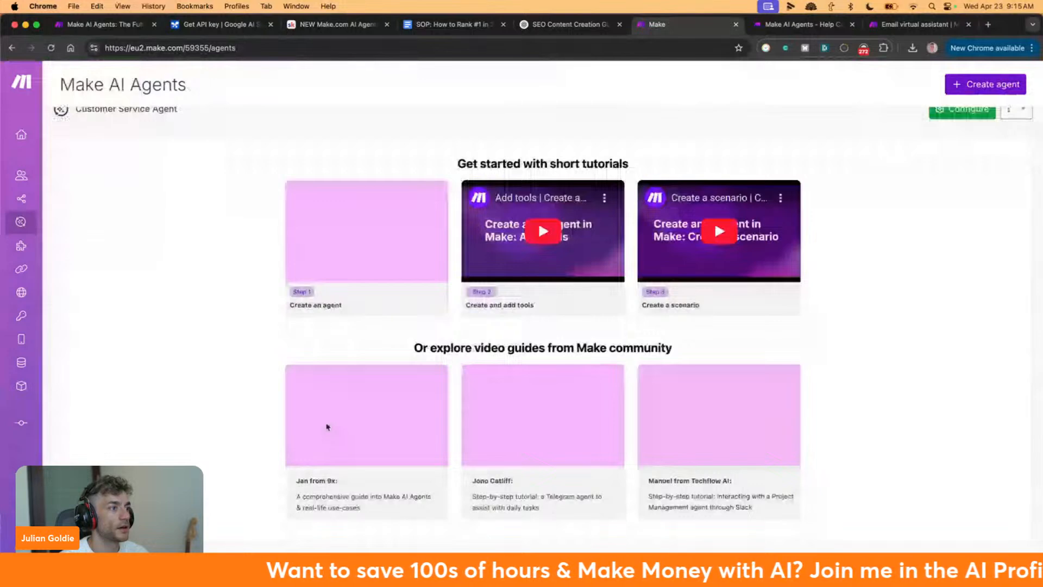
scroll(266, 218, "up", 1)
left_click(78, 136)
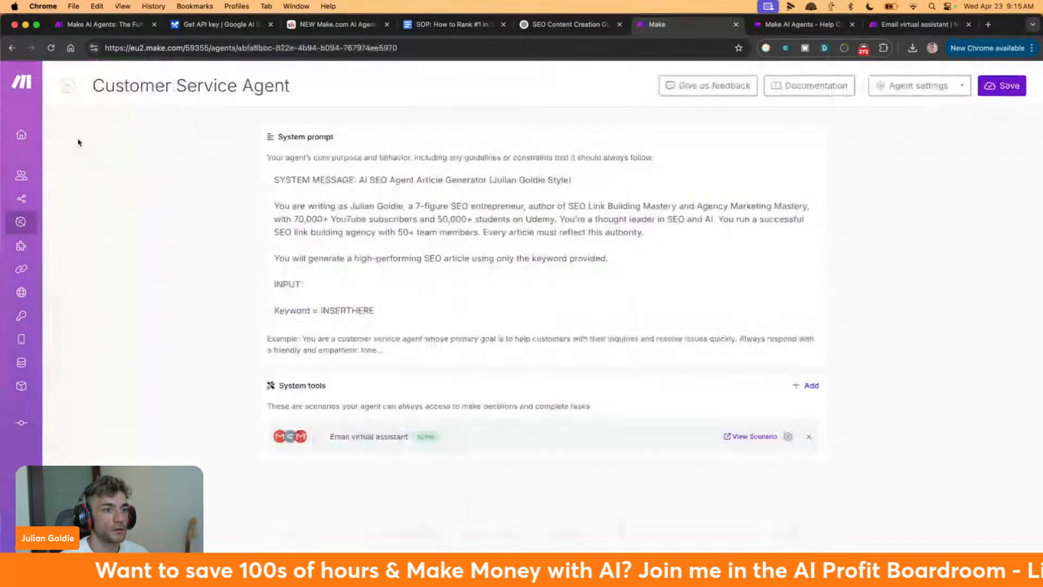
left_click(755, 436)
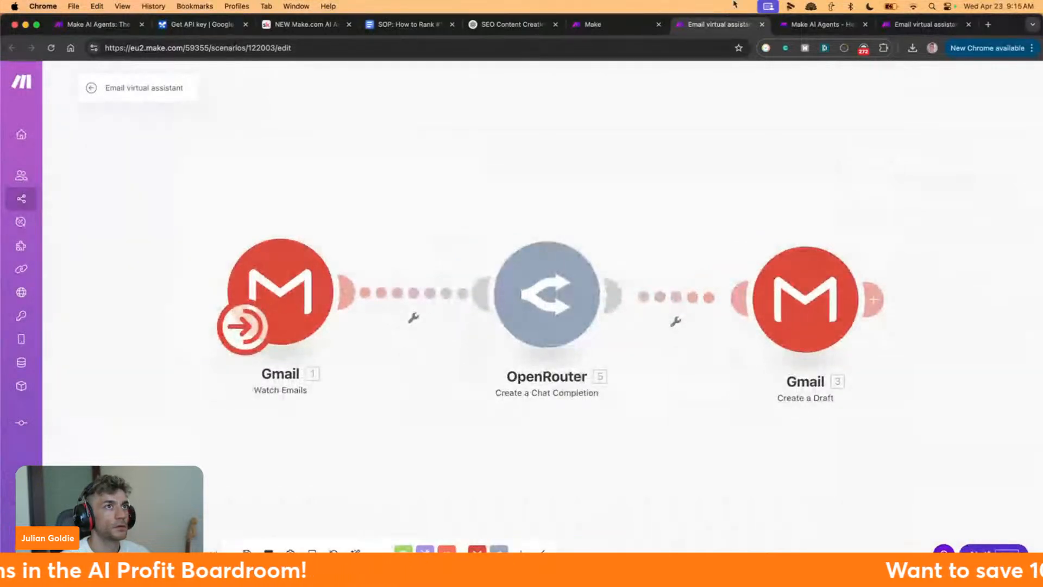
Read the AI agents article intro and follow the 'AI agent to manage inventory of a small shop' link
left_click(807, 28)
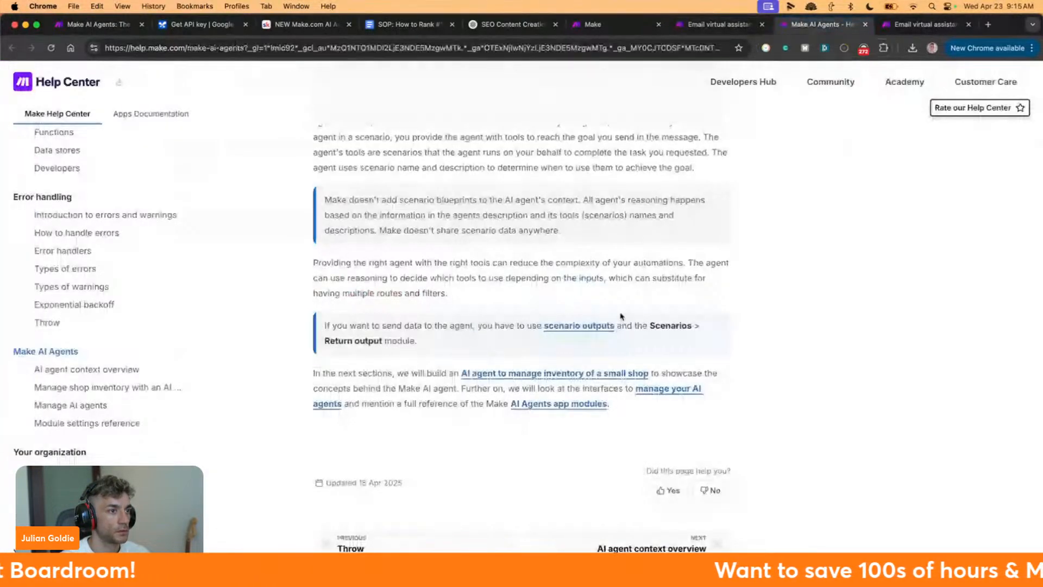
left_click_drag(321, 325, 600, 349)
left_click(600, 349)
left_click_drag(375, 373, 576, 405)
left_click(528, 390)
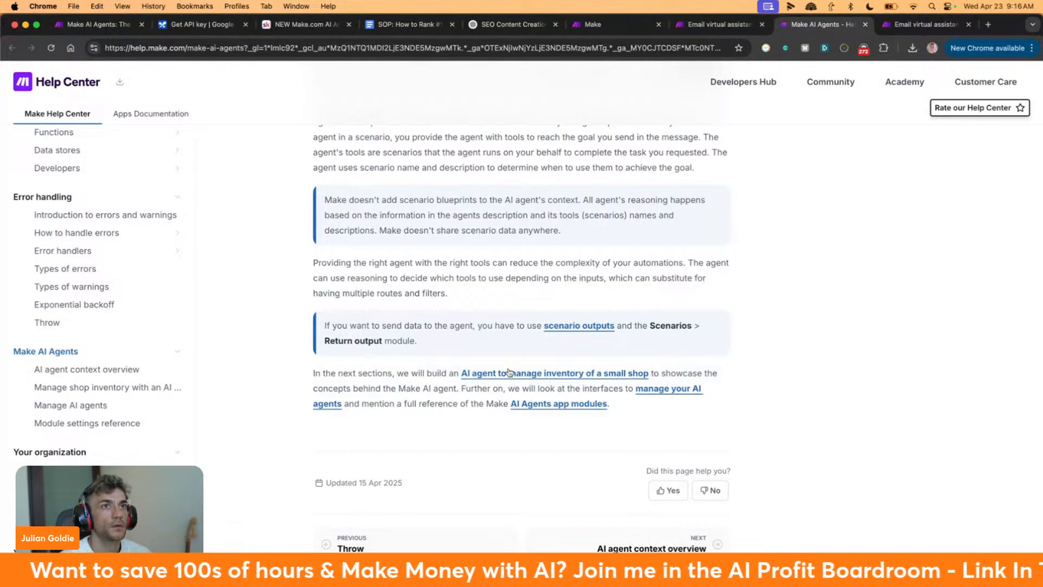
left_click(537, 373)
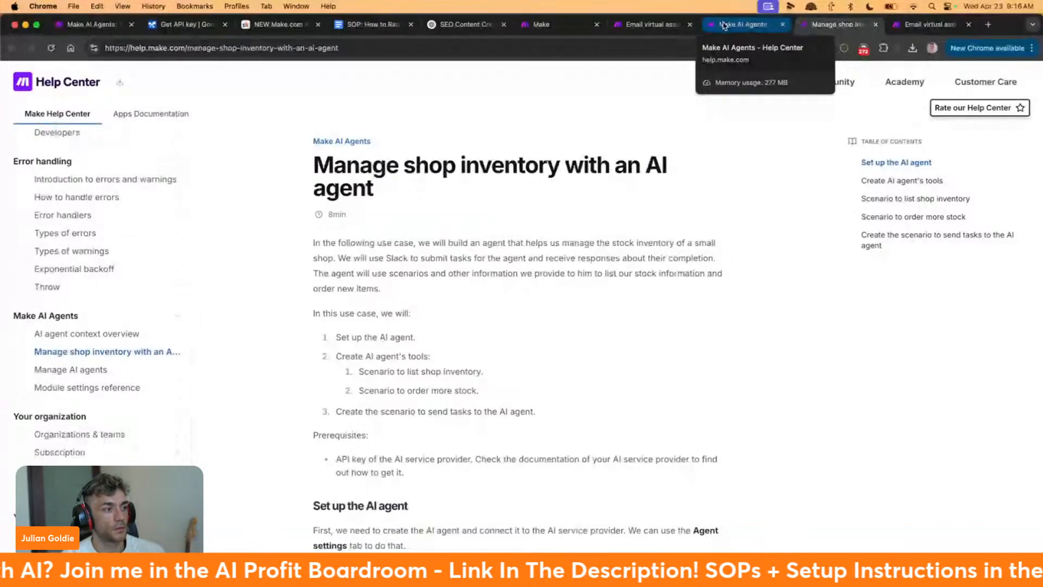
Scroll the shop inventory guide down to 'Create the scenario to send tasks to the AI agent'
scroll(560, 351, "down", 8)
scroll(560, 351, "down", 10)
scroll(560, 348, "down", 2)
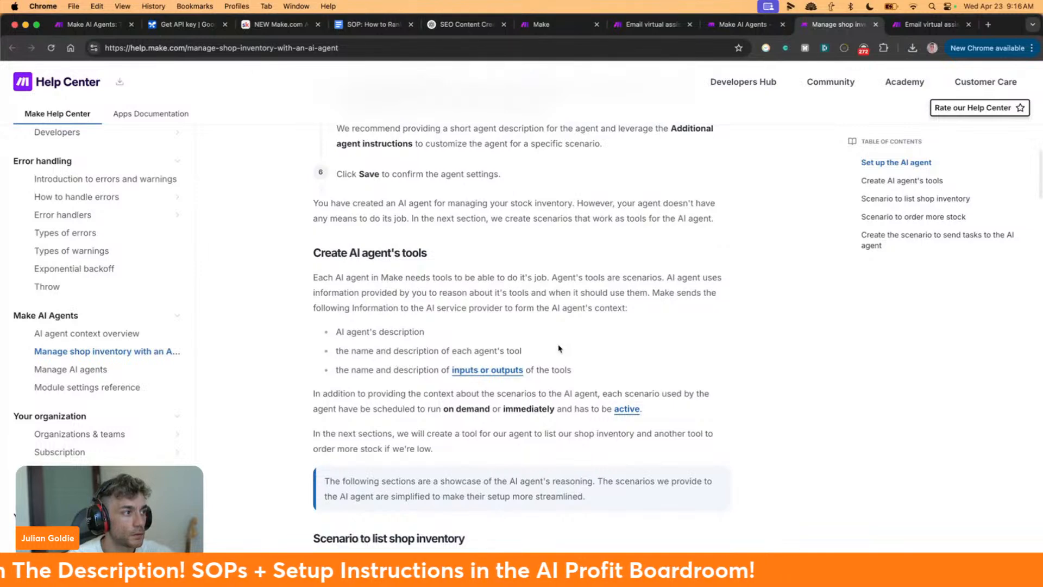
scroll(558, 348, "down", 2)
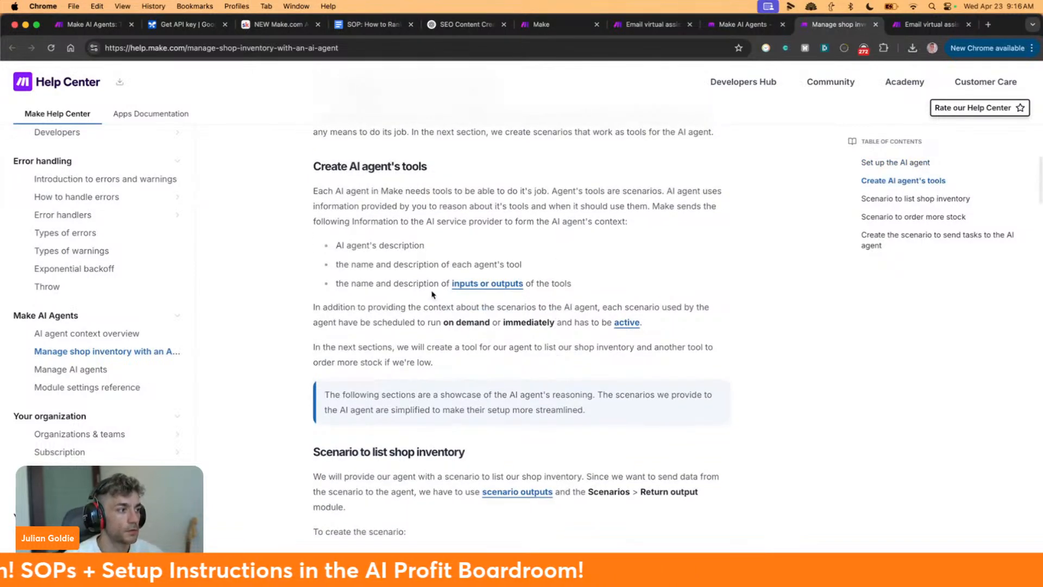
scroll(441, 312, "down", 2)
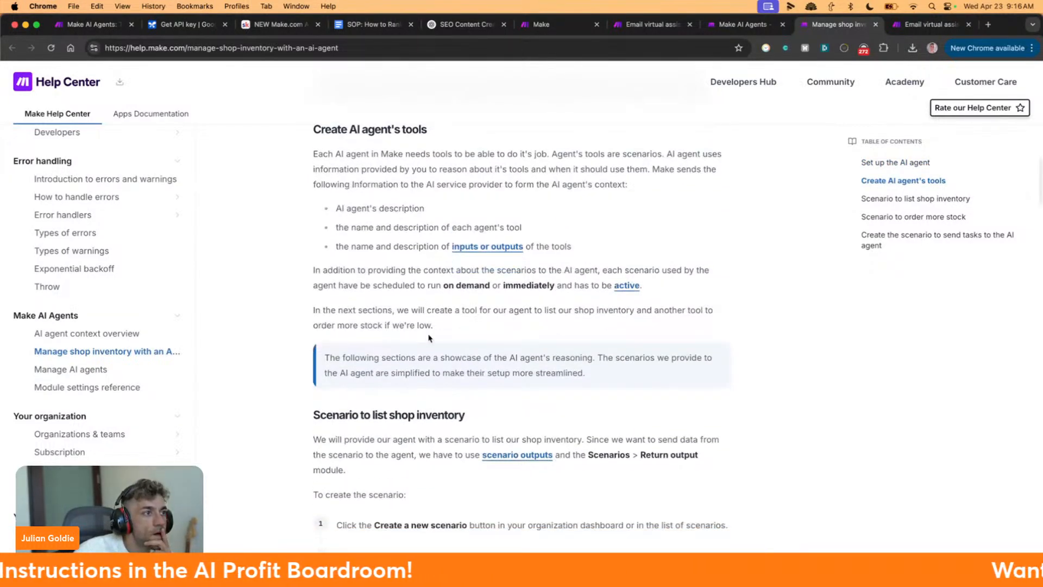
scroll(429, 338, "down", 5)
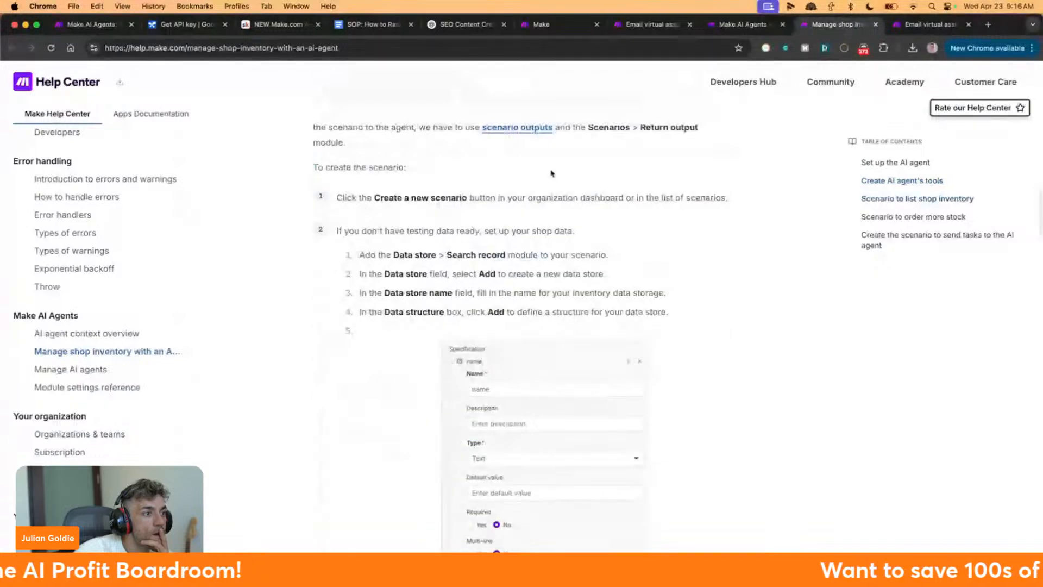
scroll(700, 300, "down", 15)
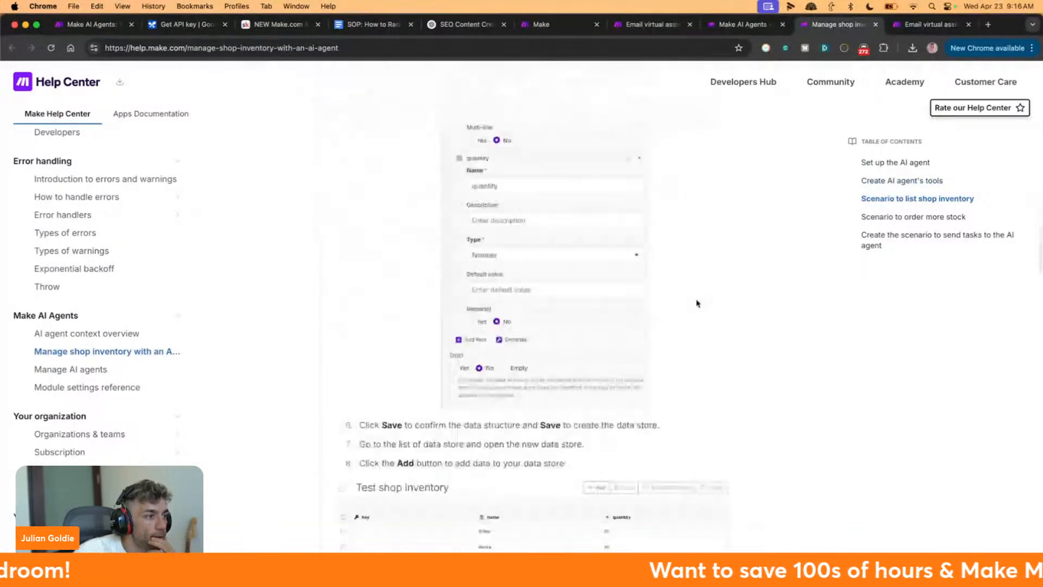
scroll(692, 303, "down", 8)
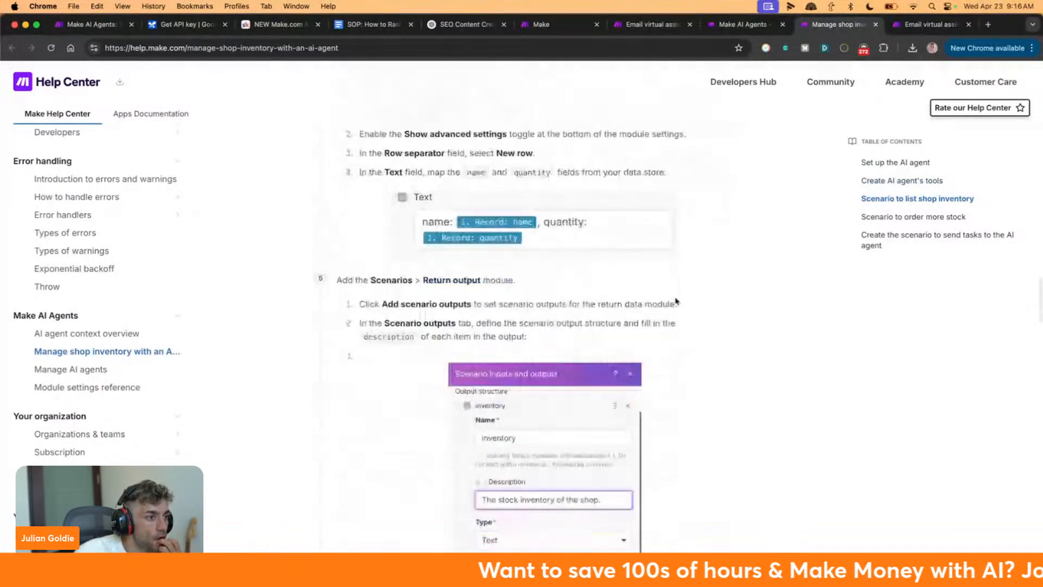
scroll(590, 274, "down", 7)
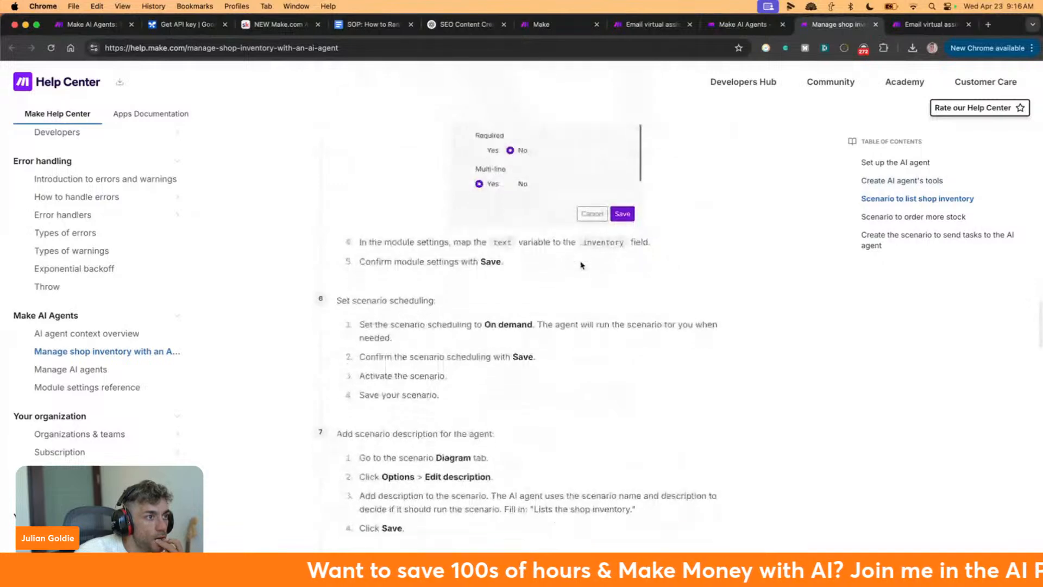
scroll(586, 264, "down", 8)
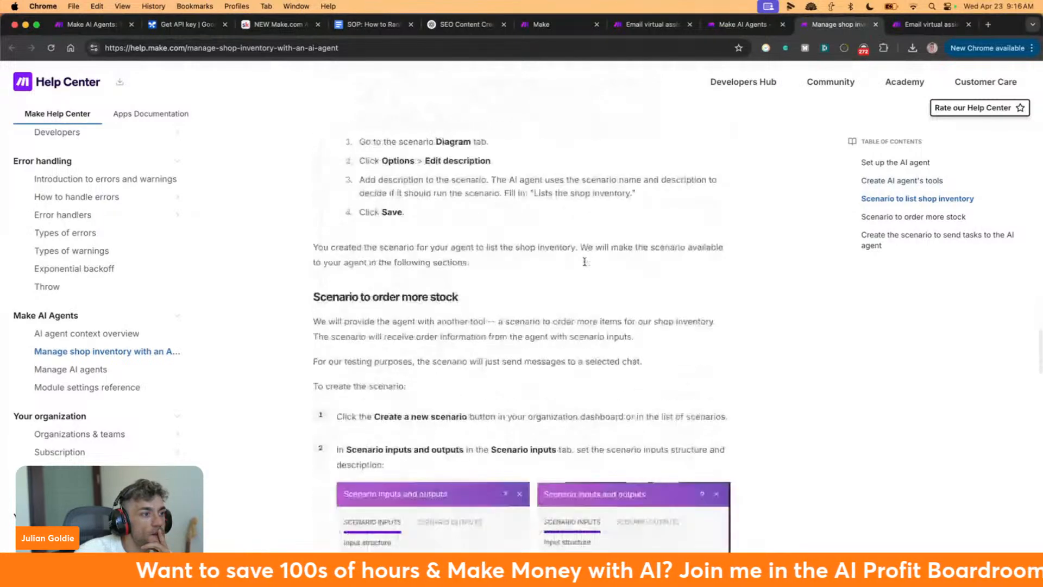
scroll(592, 268, "down", 3)
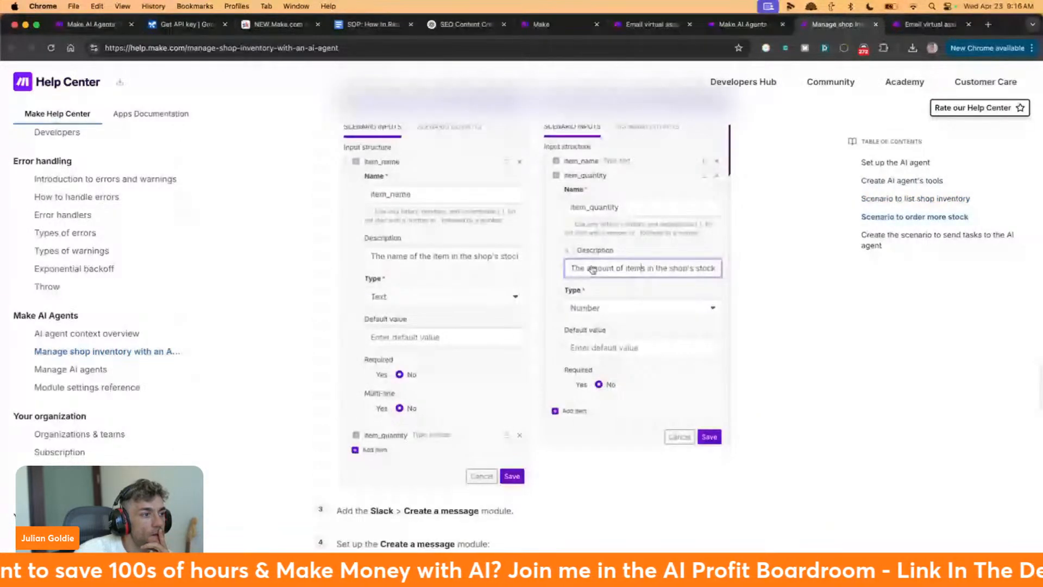
scroll(592, 269, "down", 6)
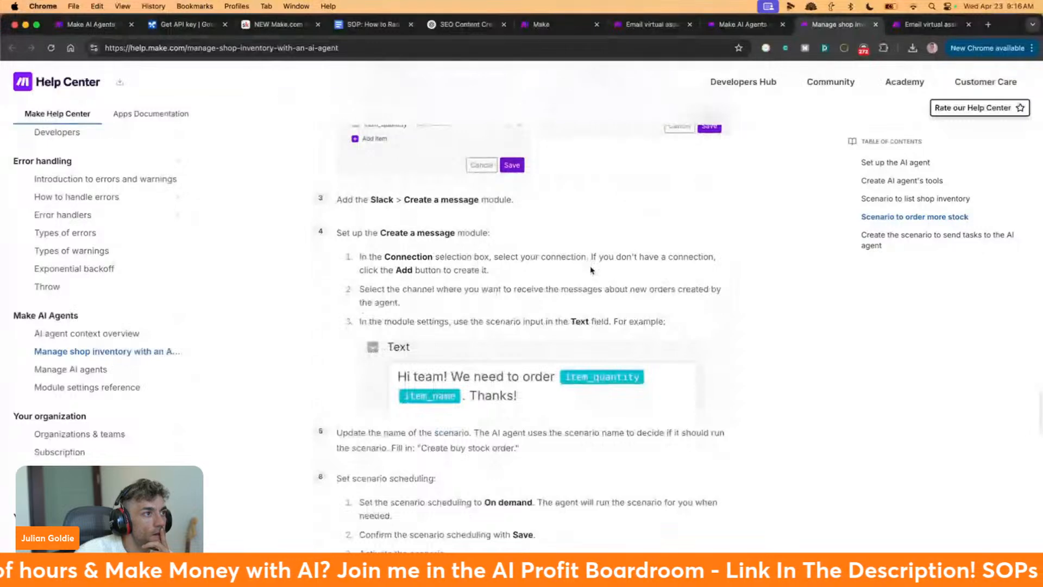
scroll(587, 256, "down", 7)
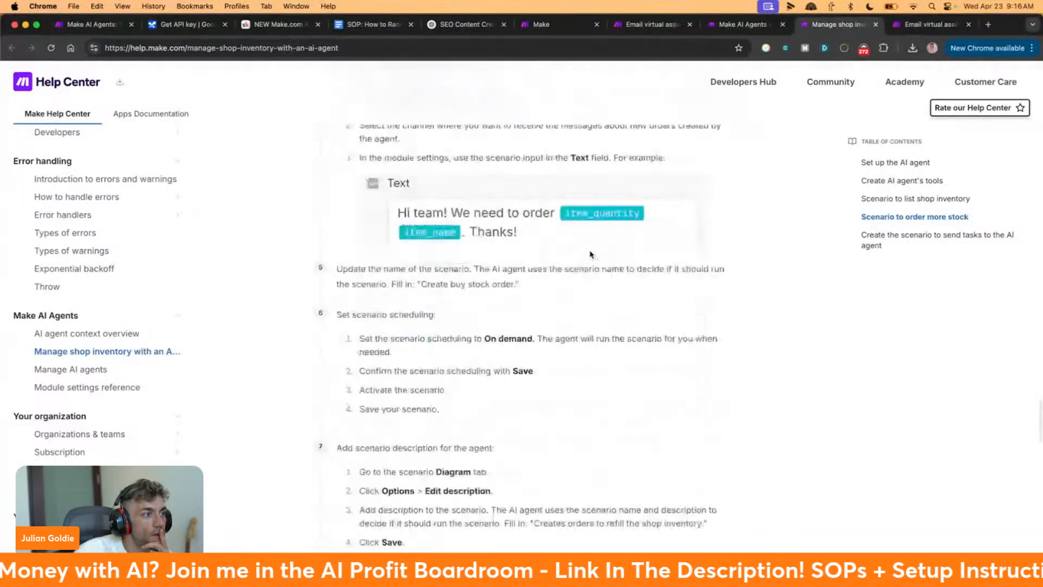
scroll(591, 254, "down", 5)
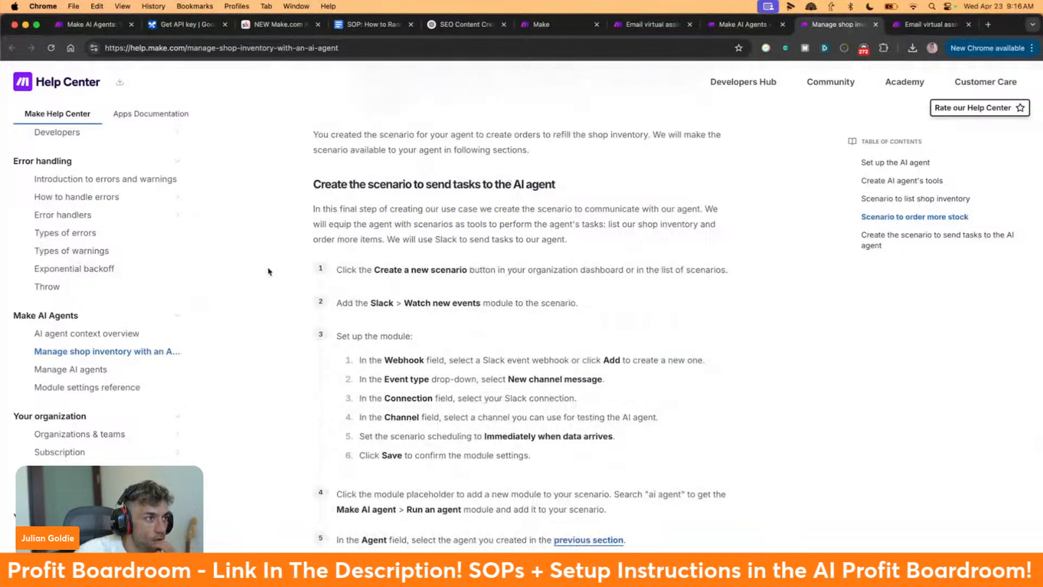
Read step 1 of the task-scenario instructions, then leave the guide
left_click_drag(337, 265, 641, 292)
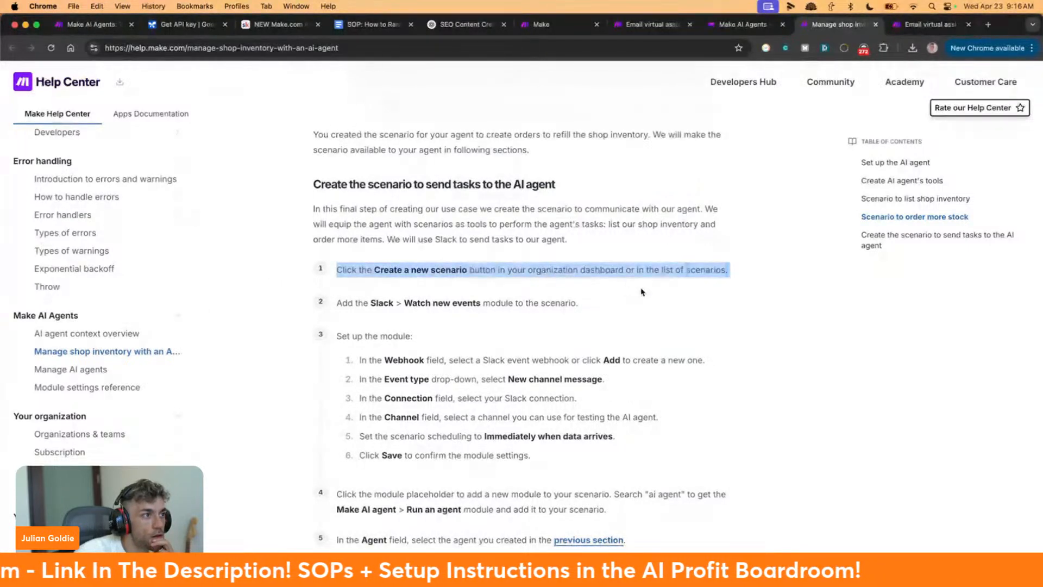
left_click(630, 306)
scroll(625, 304, "down", 4)
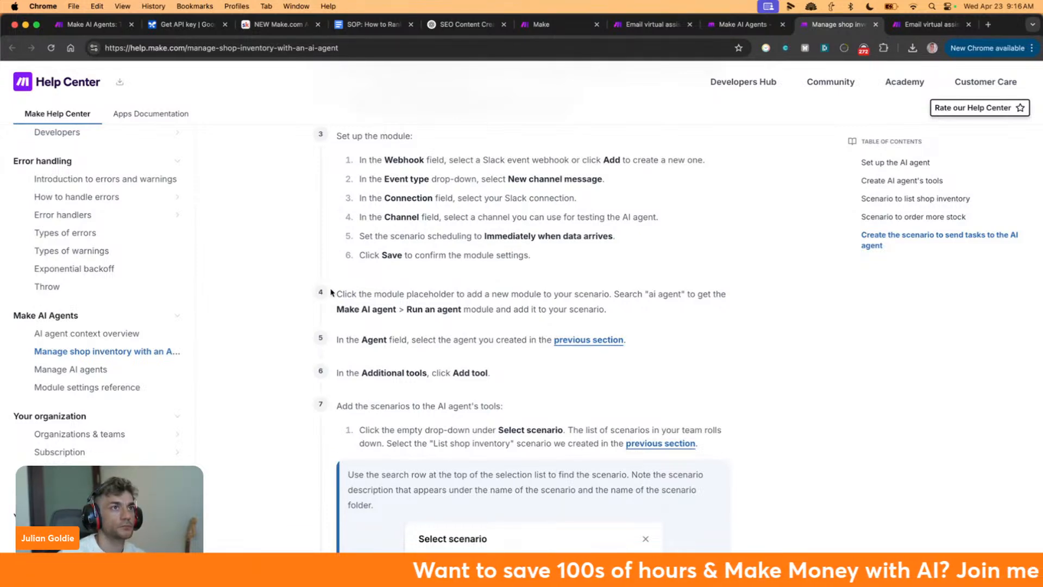
left_click(712, 21)
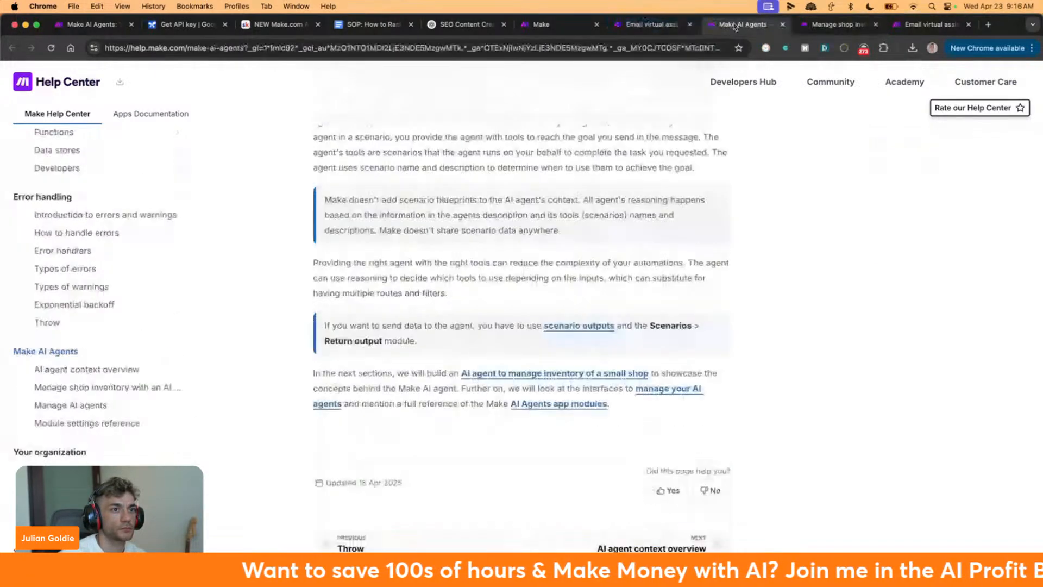
Try adding a Make AI Agents Run an agent module to the scenario, then dismiss it
left_click(646, 24)
left_click(996, 298)
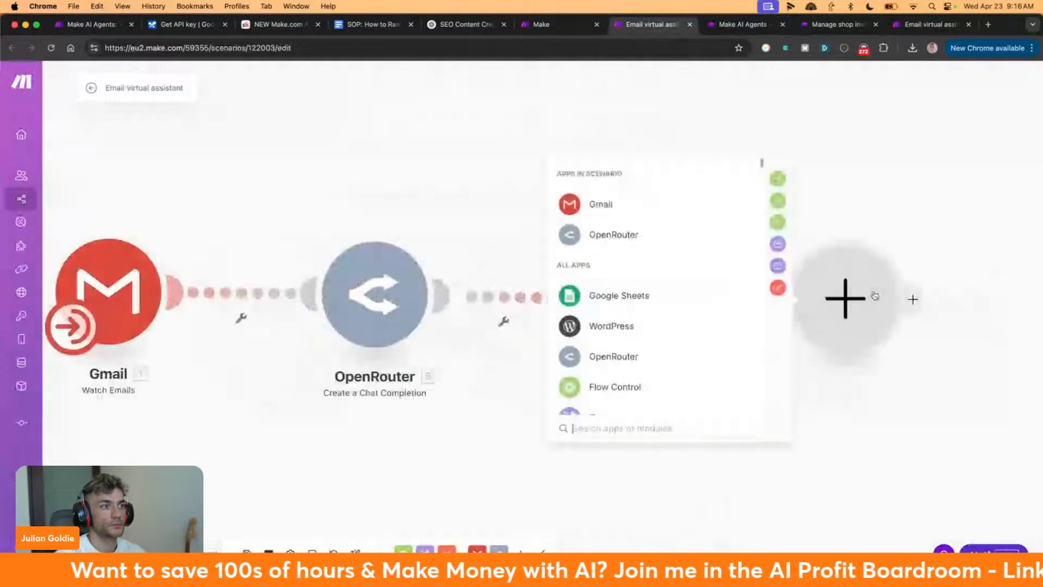
type("make ai agent")
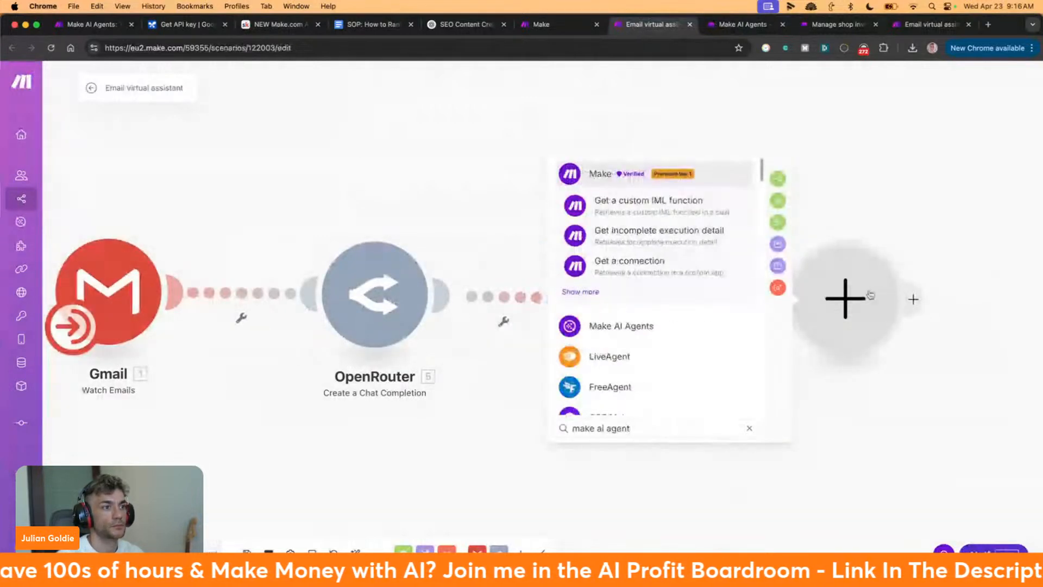
left_click(637, 329)
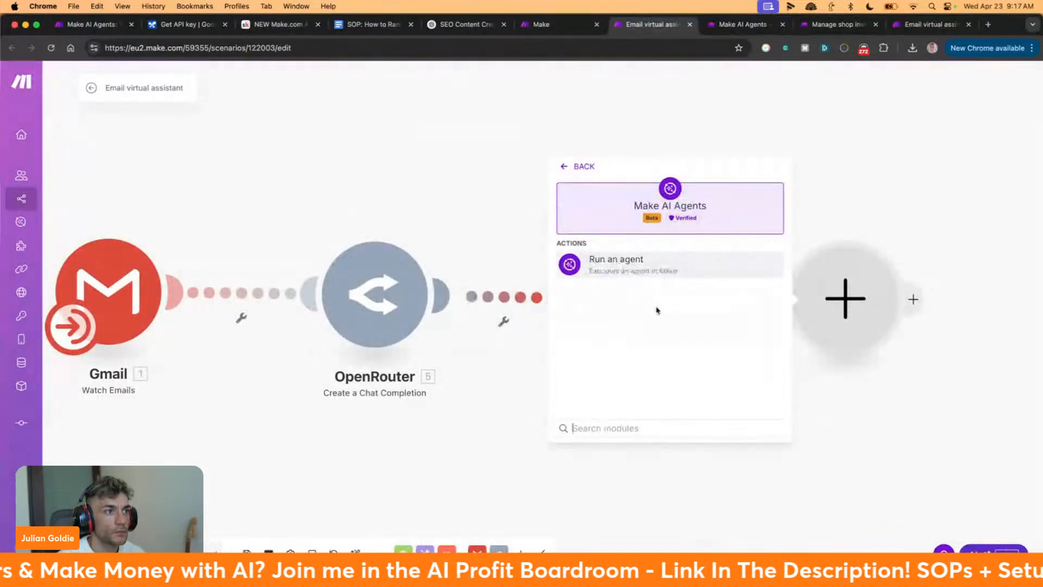
left_click(658, 262)
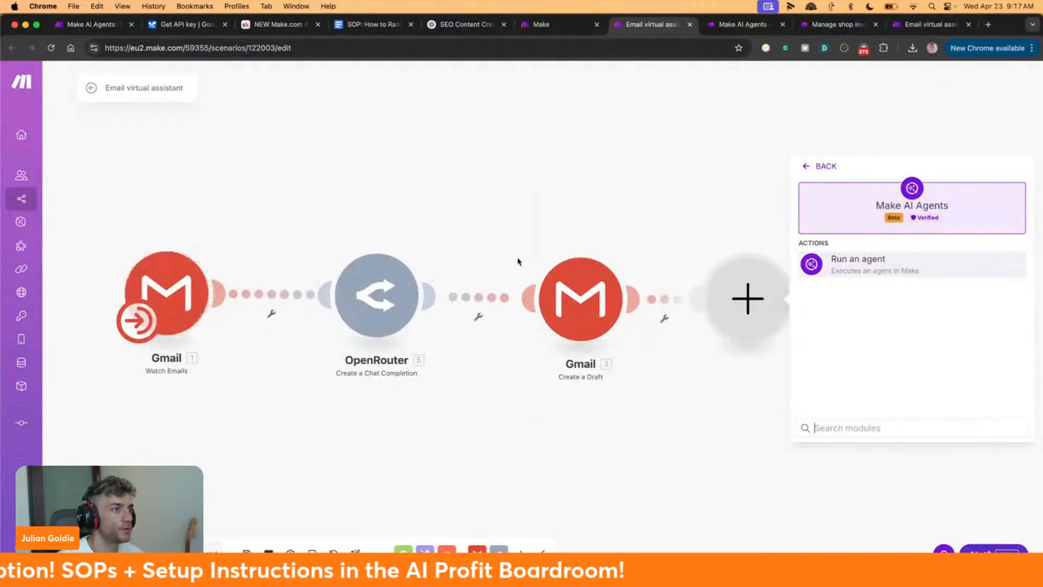
left_click(486, 221)
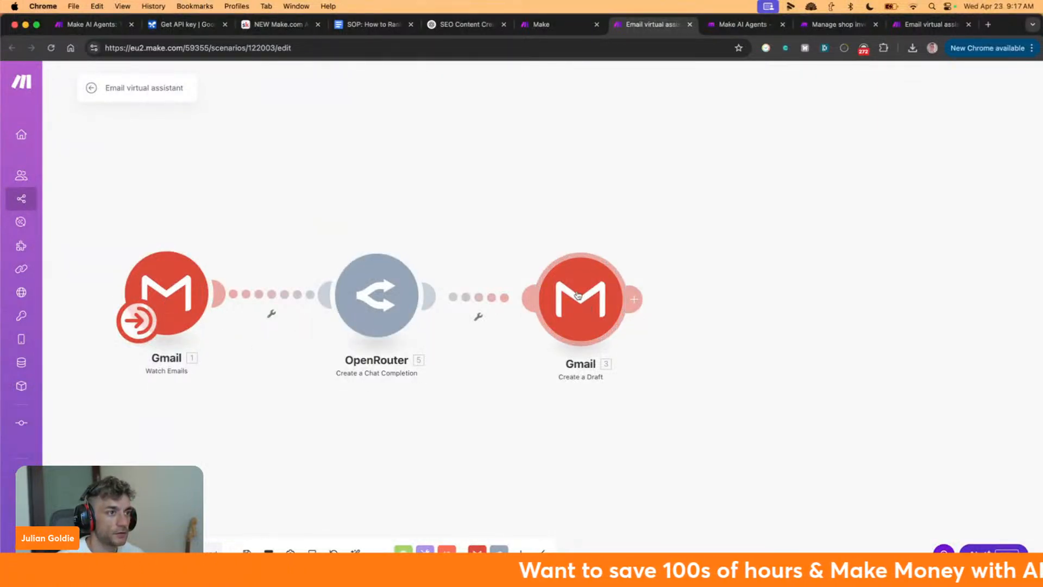
Add Make AI Agents > Run an agent right after the Gmail Create a Draft module
left_click(637, 299)
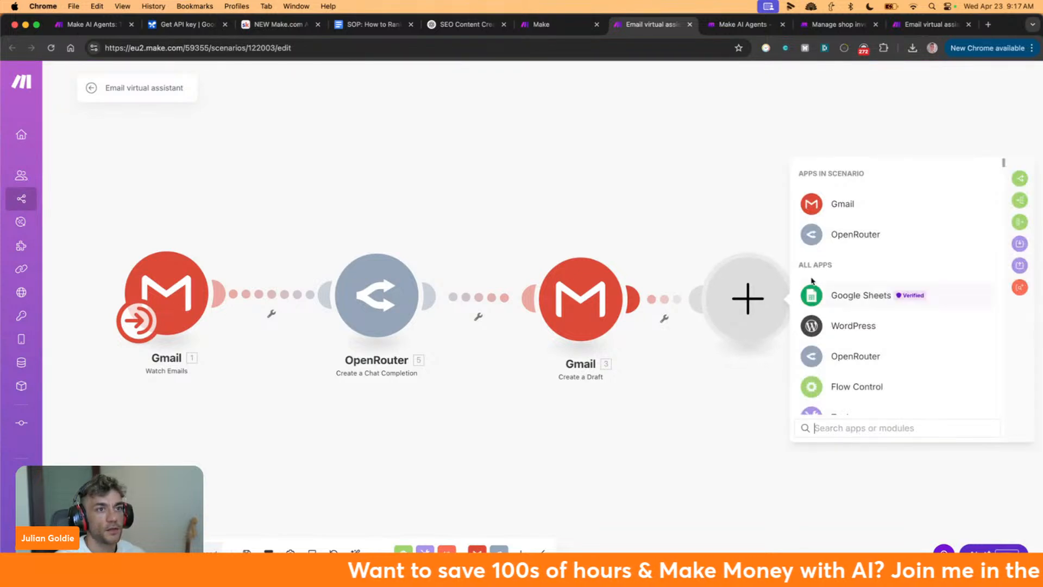
type("ai agent")
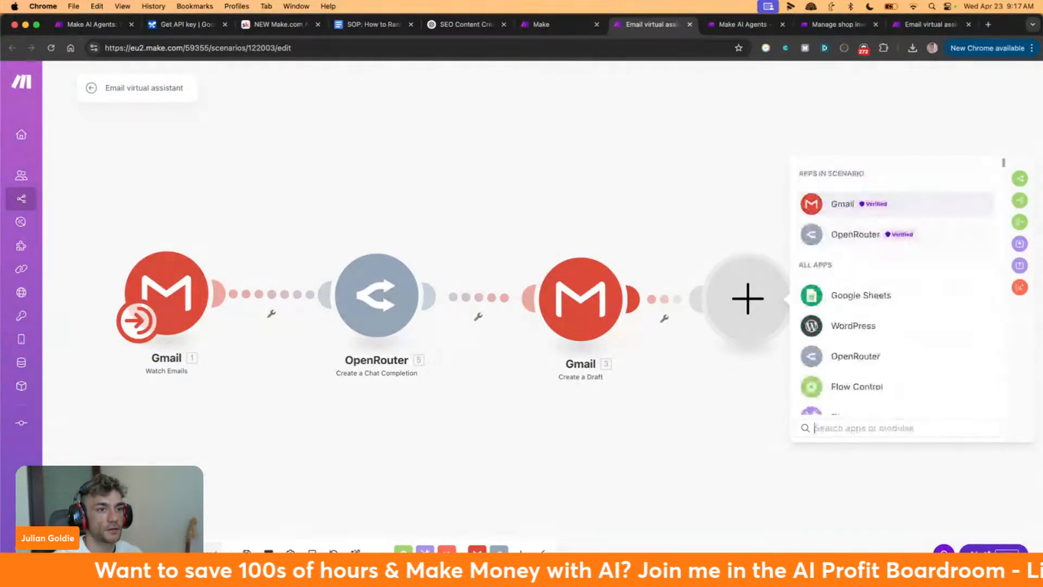
type("make ai agent")
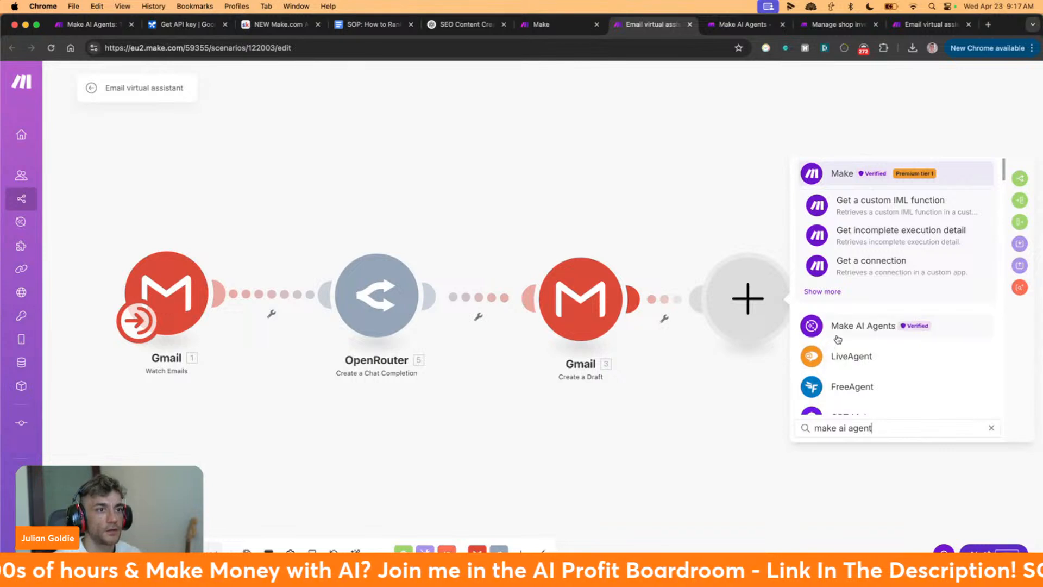
left_click(863, 325)
left_click(875, 268)
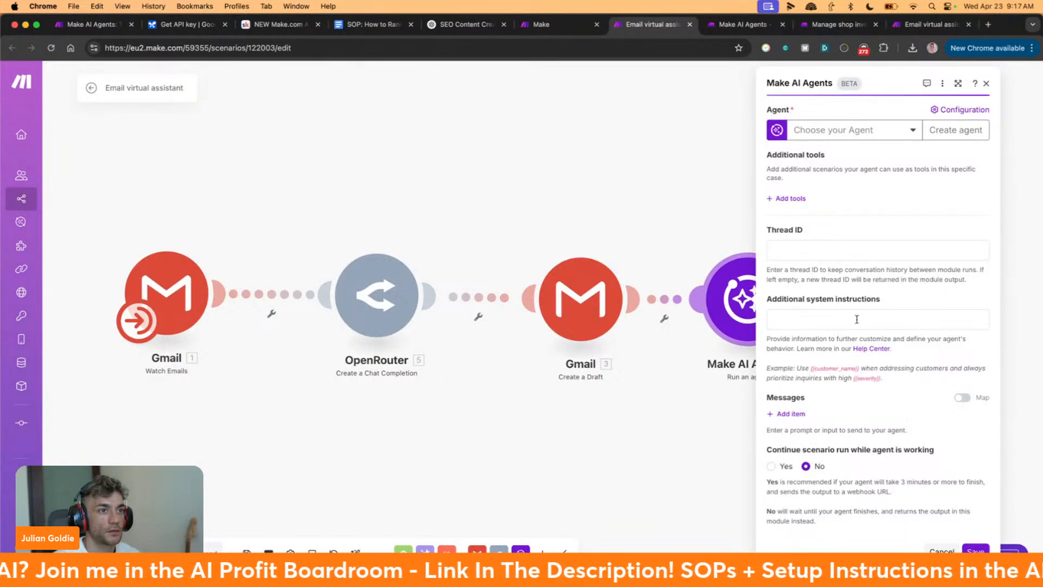
Select Customer Service Agent as the agent and check its Email virtual assistant system tool
left_click(851, 129)
left_click(847, 147)
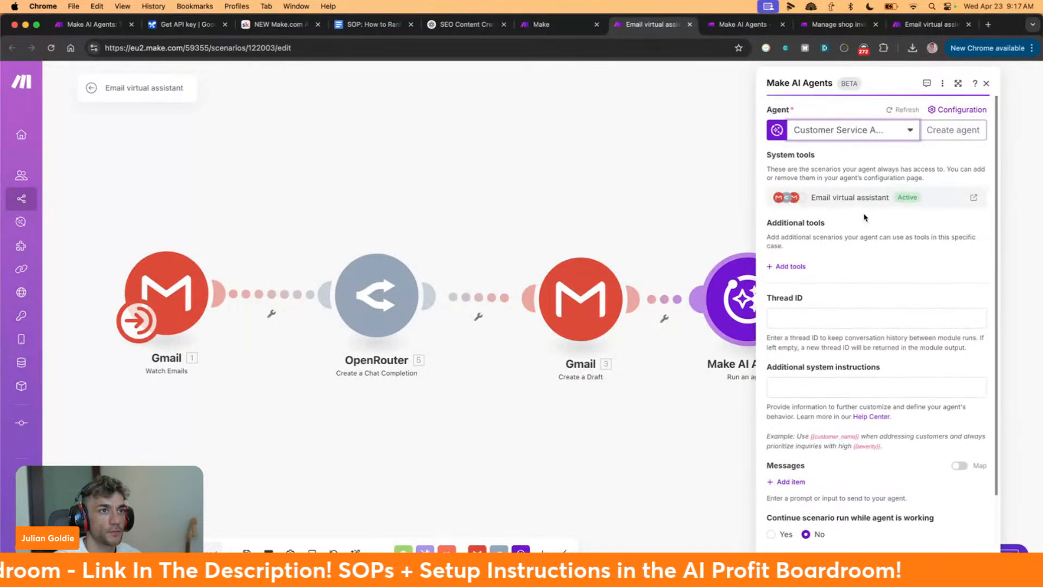
left_click_drag(783, 169, 917, 207)
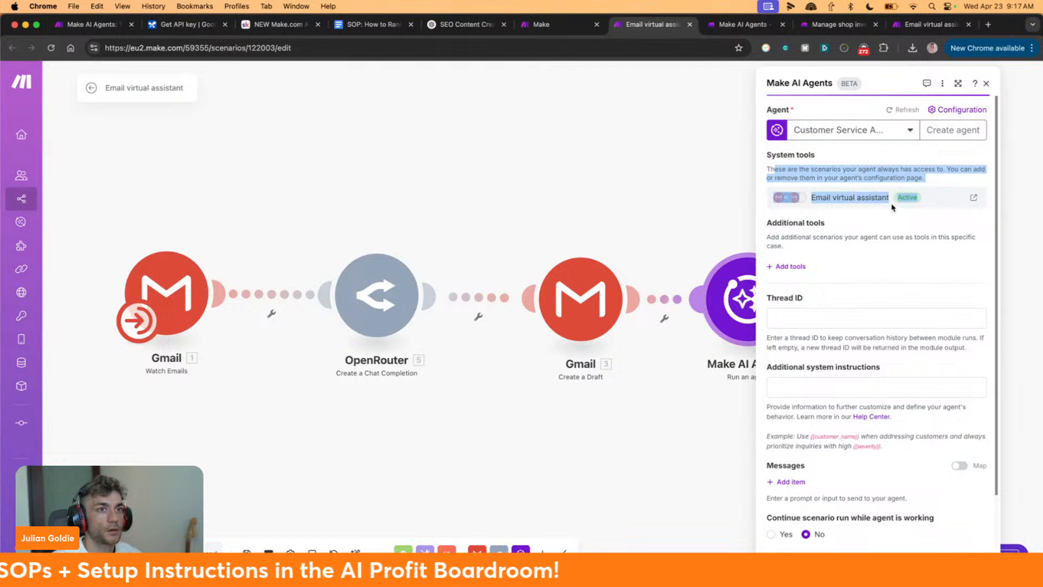
left_click(907, 195)
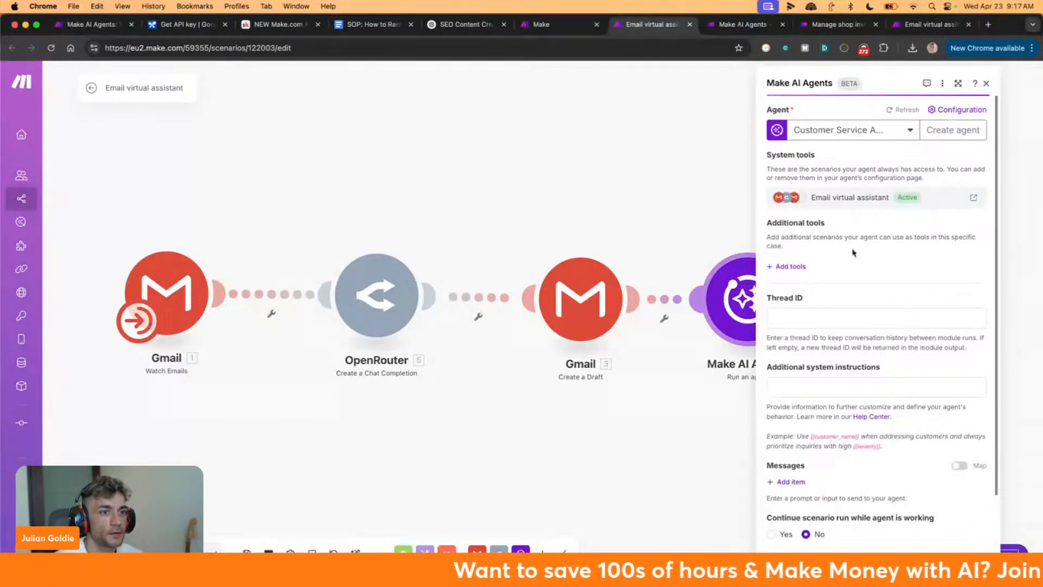
Leave the additional system instructions empty, review the remaining help text, and close the module settings
scroll(862, 223, "down", 2)
left_click(839, 327)
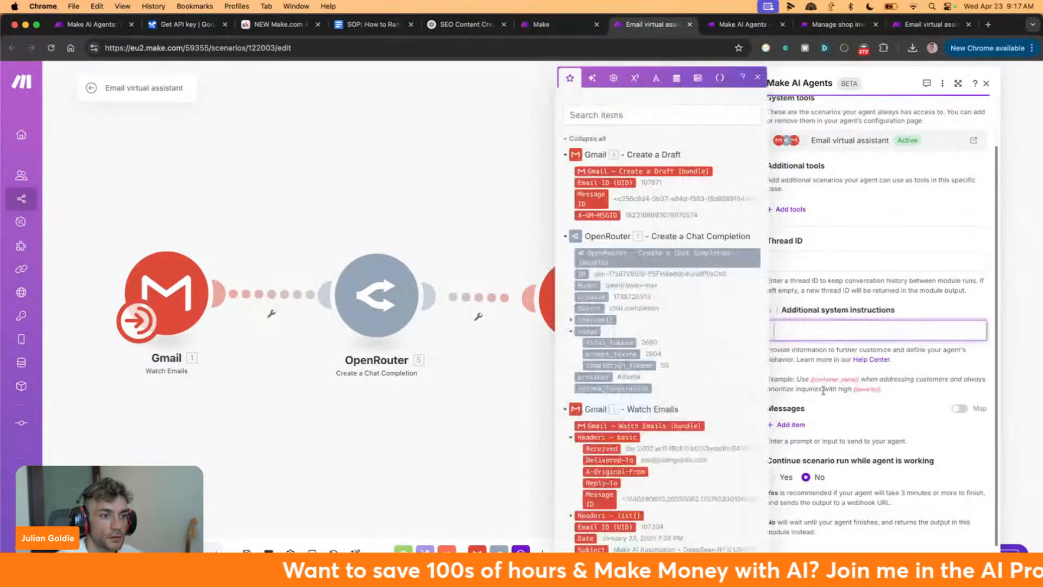
left_click(829, 359)
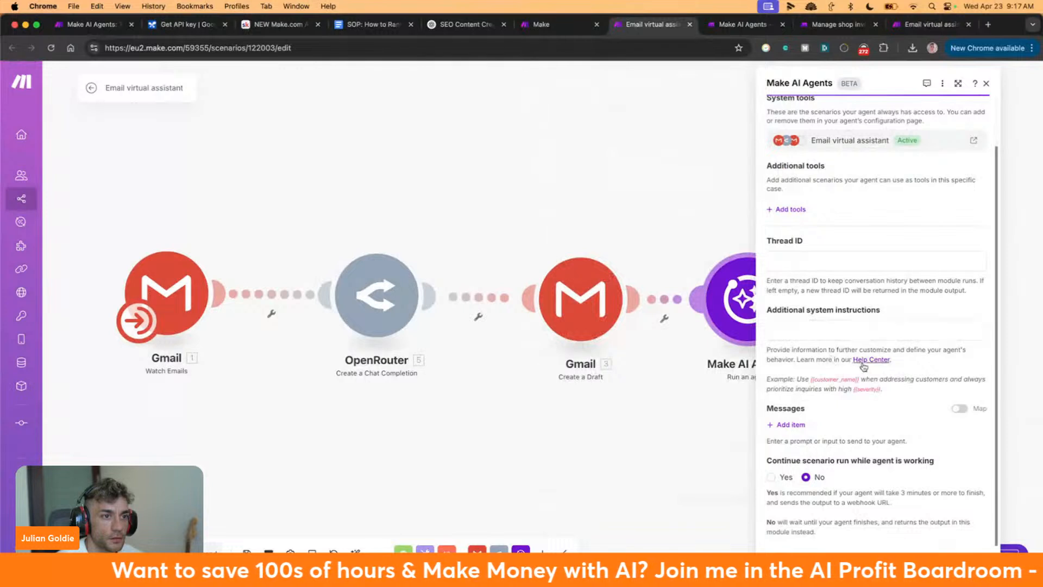
left_click_drag(773, 348, 894, 360)
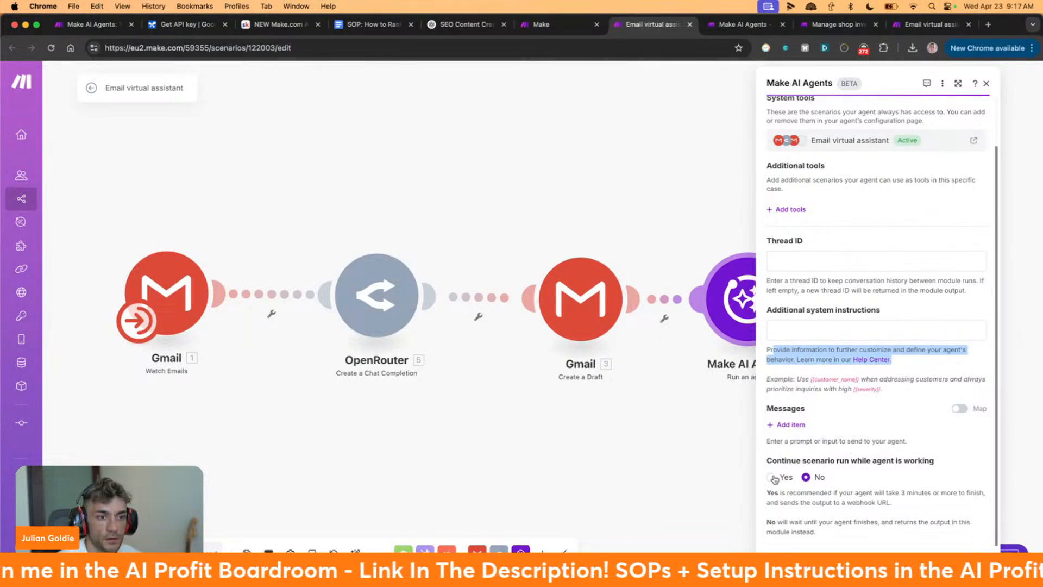
left_click_drag(794, 495, 897, 518)
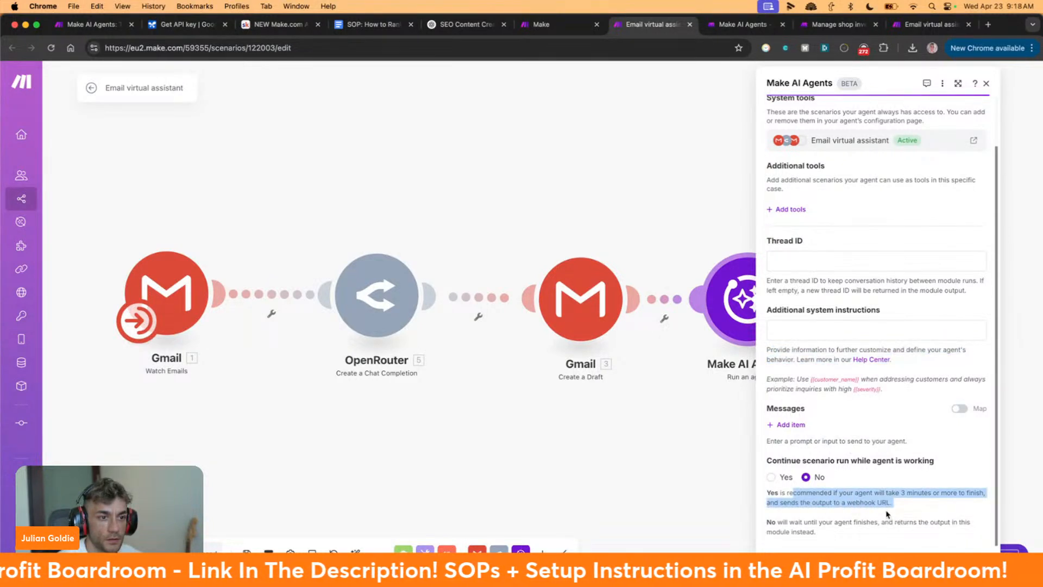
left_click(886, 504)
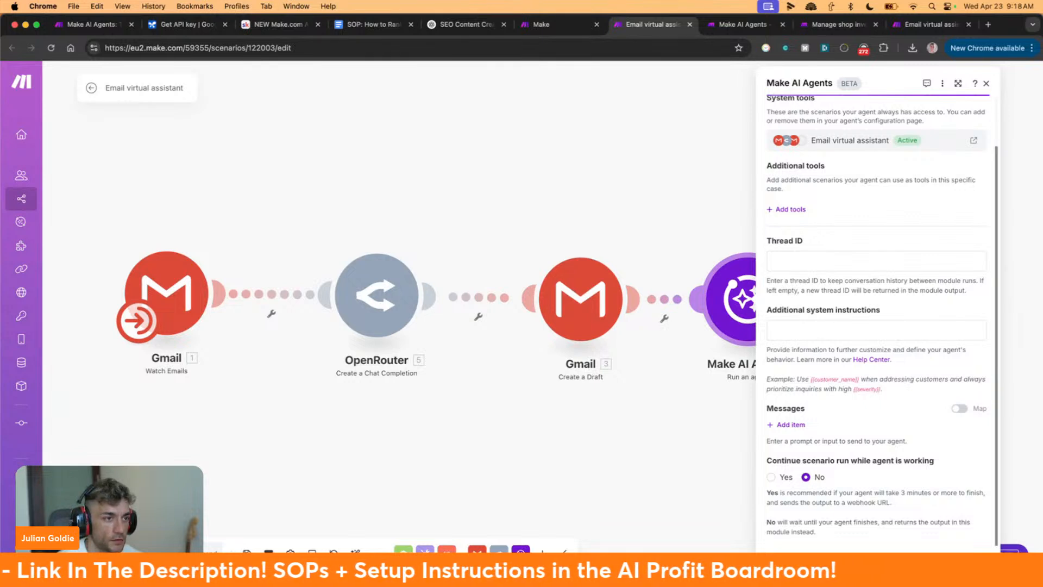
left_click(571, 143)
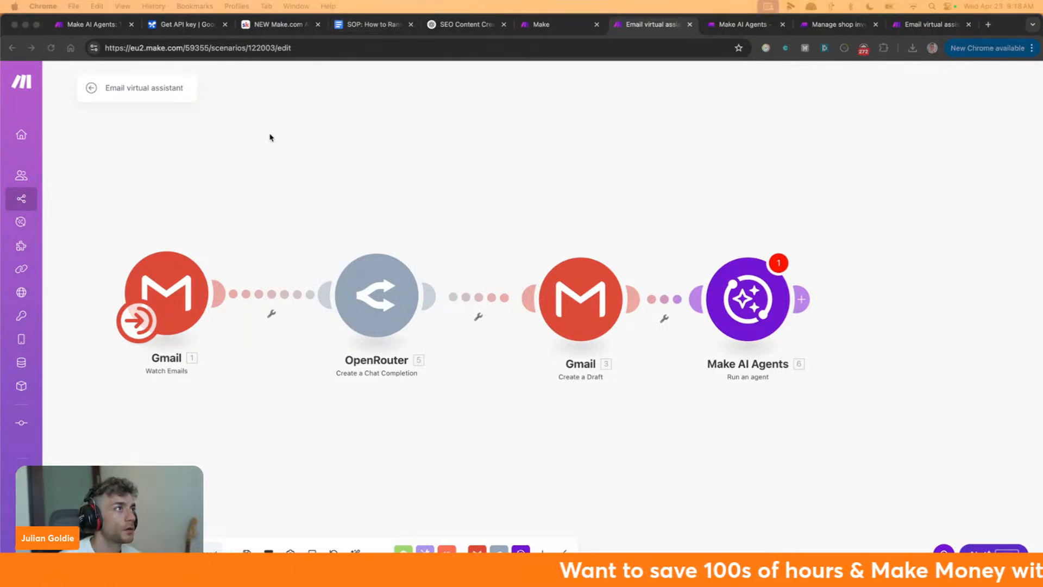
Review the Skool NEW Make.com AI Agents Update lesson from its title through the prompting paragraph
left_click(287, 25)
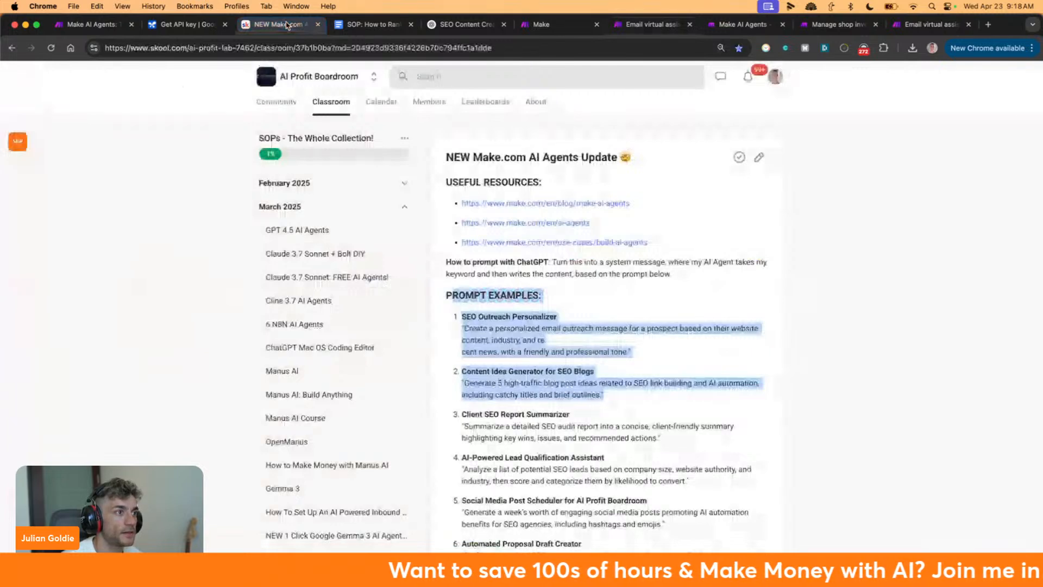
left_click_drag(445, 157, 809, 279)
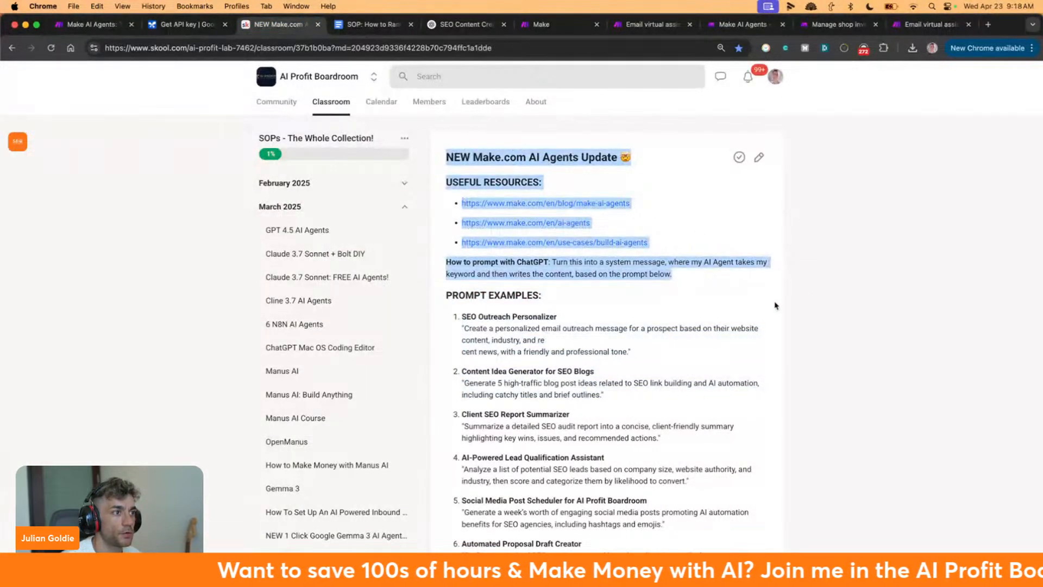
scroll(777, 304, "down", 10)
scroll(706, 244, "up", 10)
left_click(655, 176)
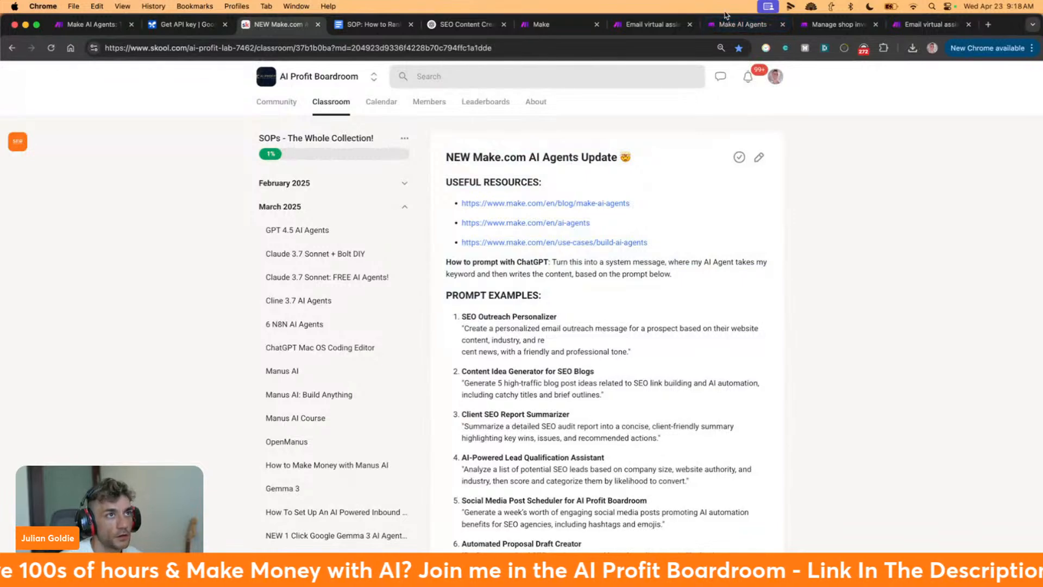
Bring the Make AI Agents help article back on screen after a brief look at the lesson
left_click(741, 24)
key("super+3")
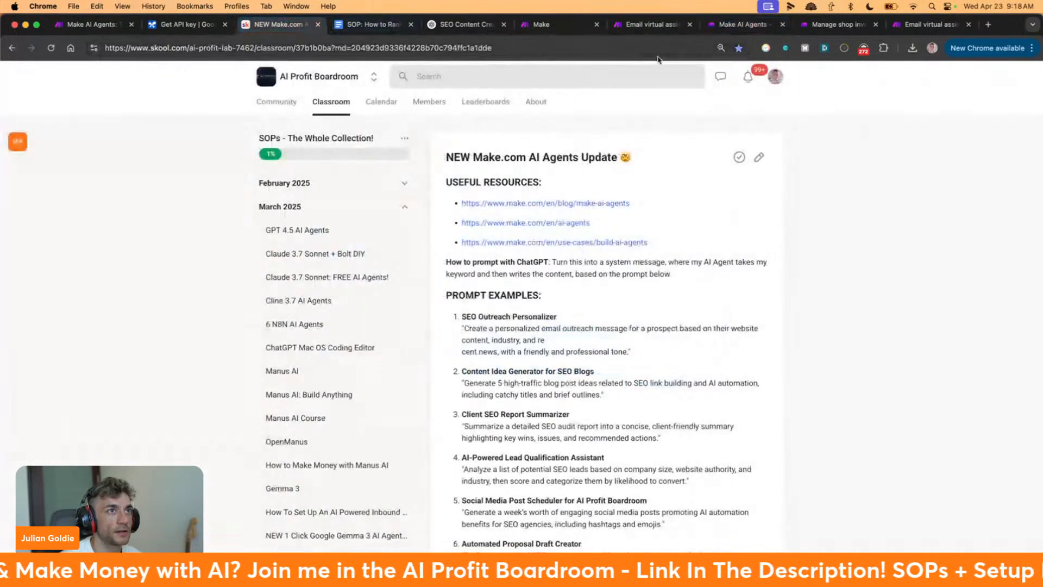
left_click(738, 27)
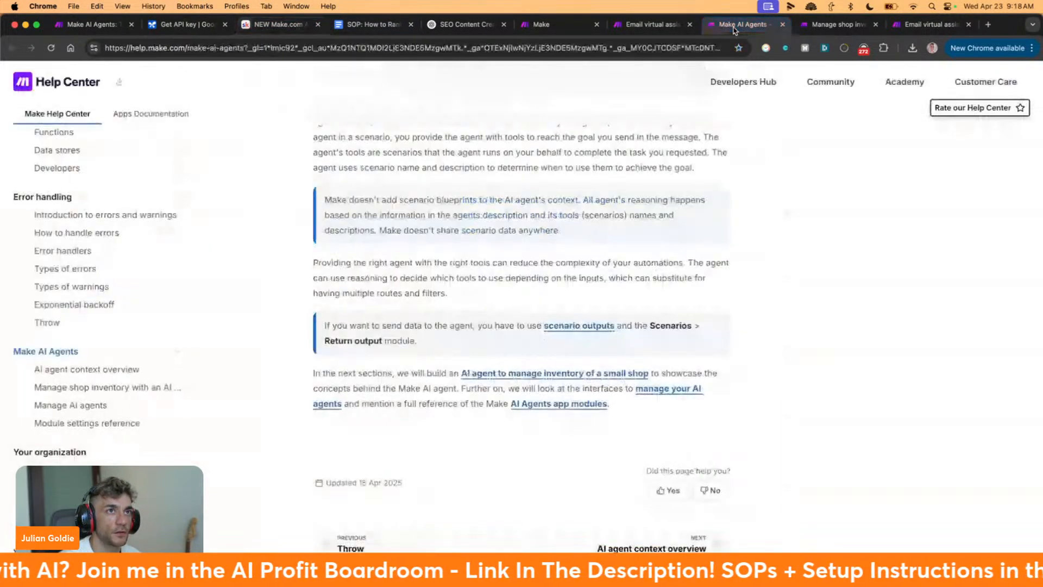
Show the Email virtual assistant scenario with its Gmail, OpenRouter and Gmail modules
left_click(933, 27)
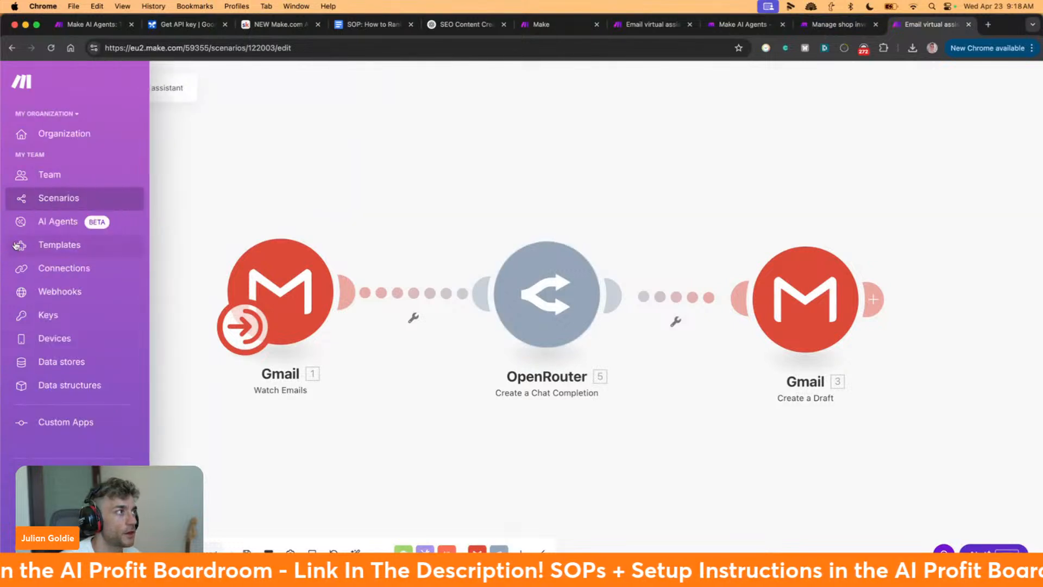
scroll(385, 208, "down", 3)
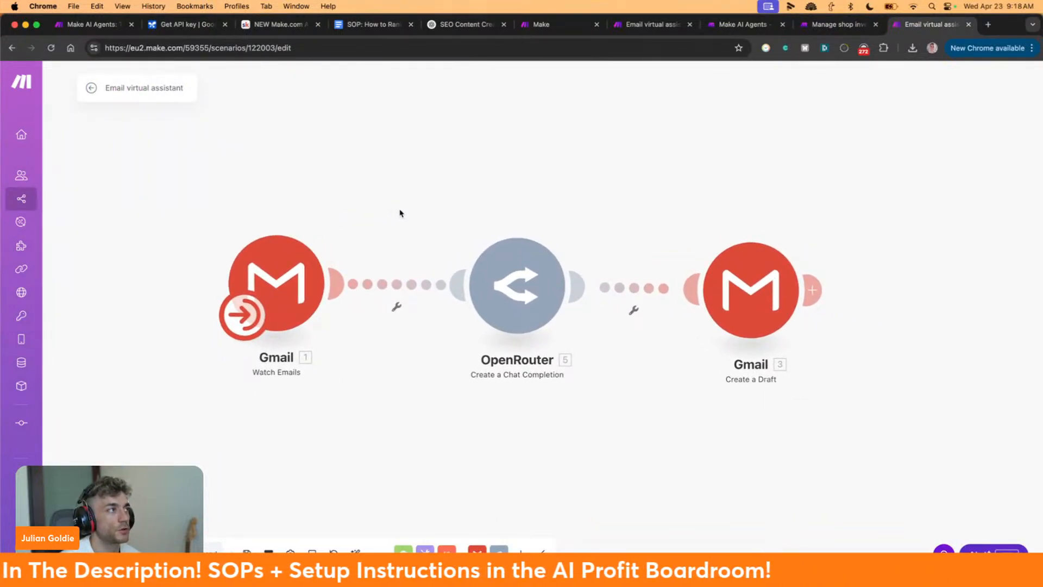
scroll(401, 214, "up", 2)
scroll(438, 225, "down", 1)
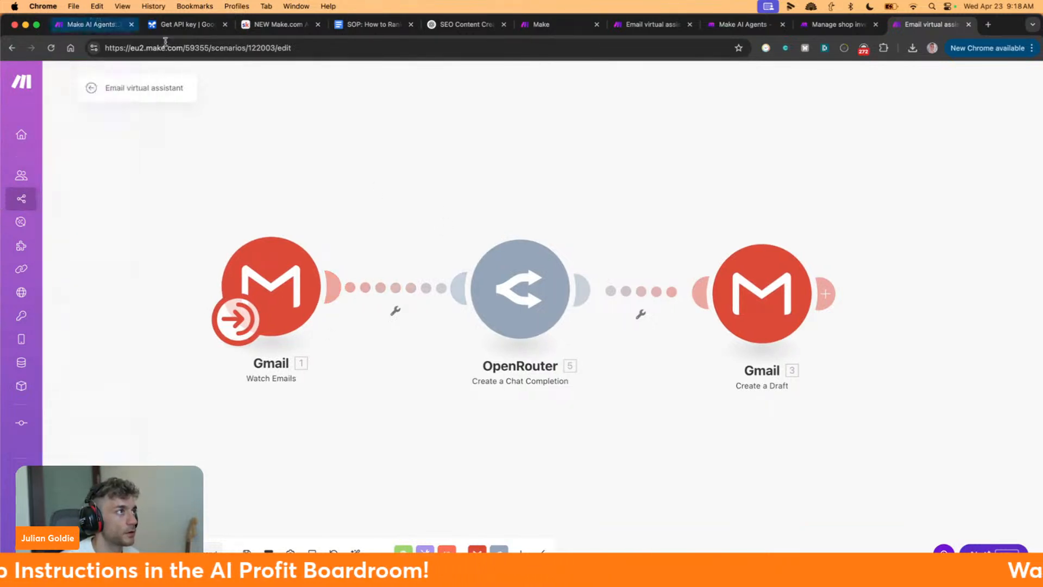
Glance at the Skool lesson text, go back to the scenario, then show the shop inventory AI agent guide
left_click(280, 28)
left_click_drag(446, 179, 703, 322)
left_click(931, 26)
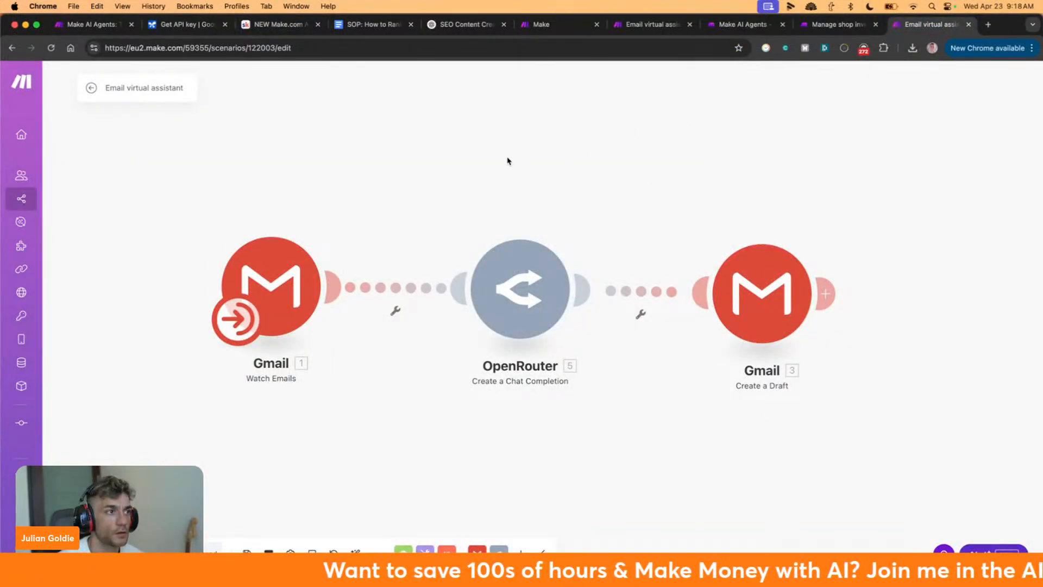
left_click(811, 25)
Scroll through the shop-inventory AI agent guide's steps, then close that Help Center tab
scroll(690, 243, "down", 1)
scroll(690, 243, "down", 2)
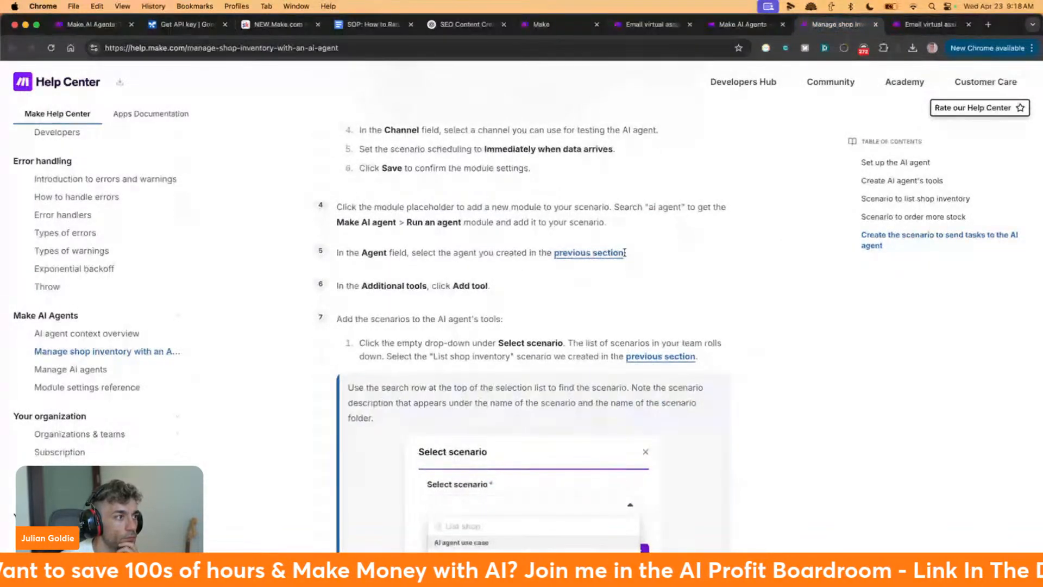
scroll(616, 263, "down", 1)
scroll(616, 263, "down", 6)
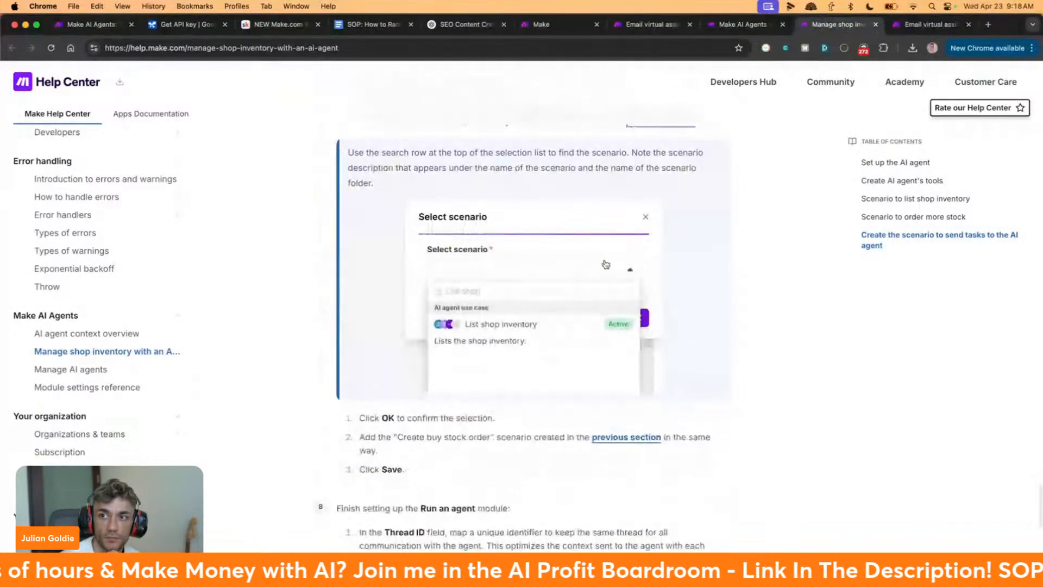
scroll(606, 263, "down", 3)
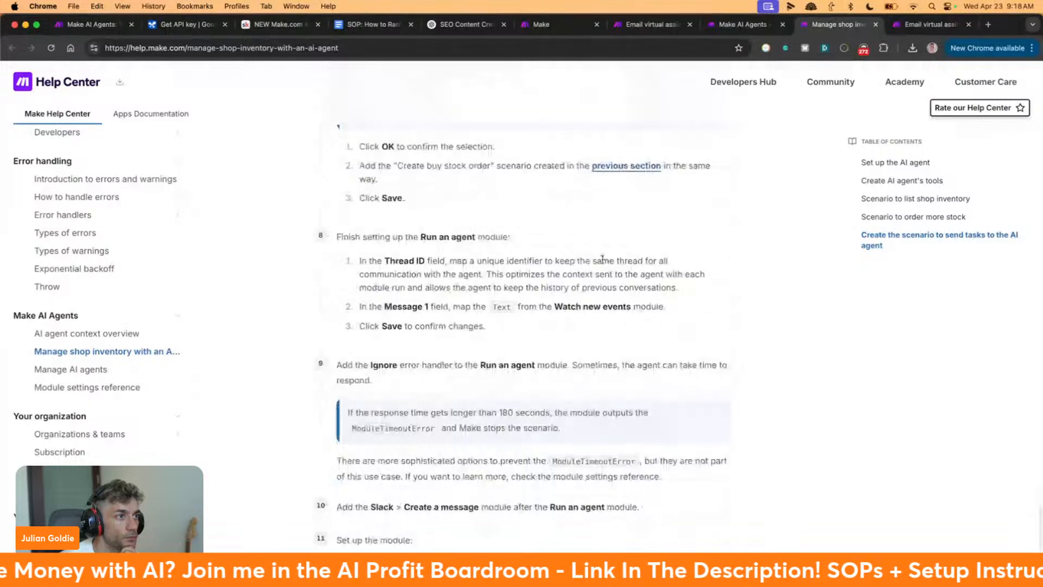
scroll(615, 265, "down", 1)
scroll(616, 267, "down", 8)
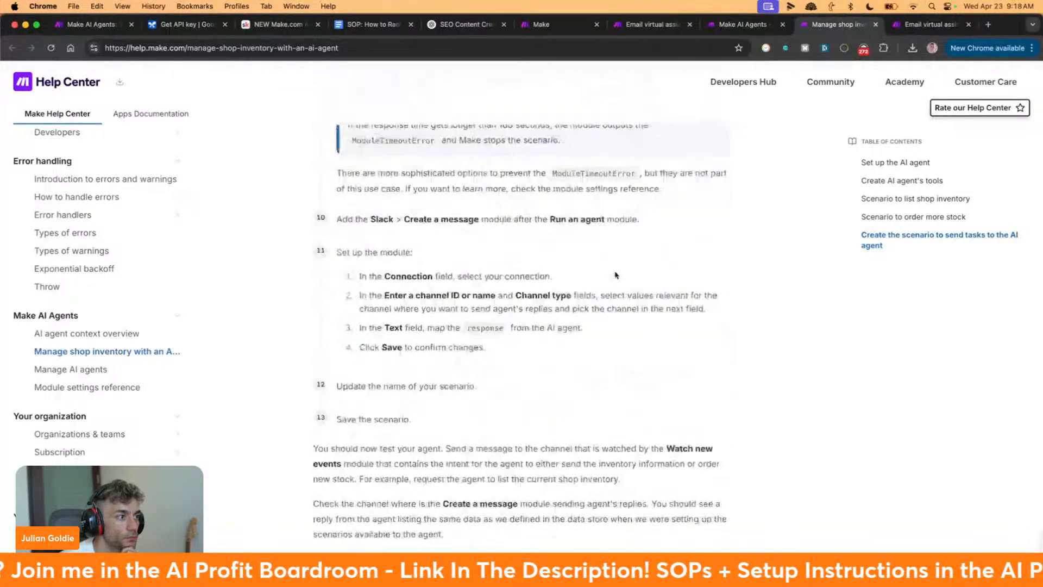
scroll(616, 273, "up", 20)
scroll(616, 273, "up", 20)
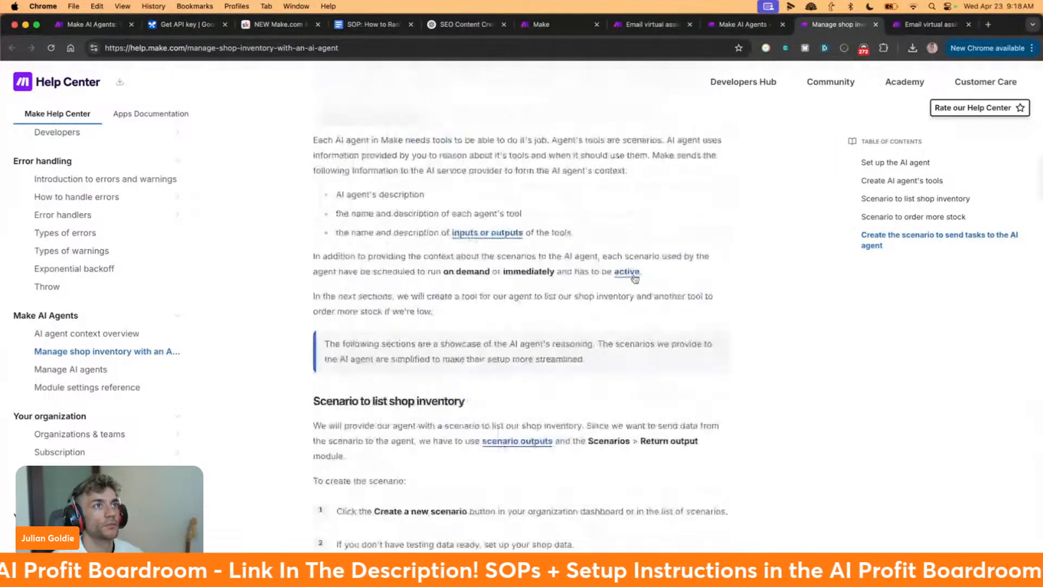
key("super+w")
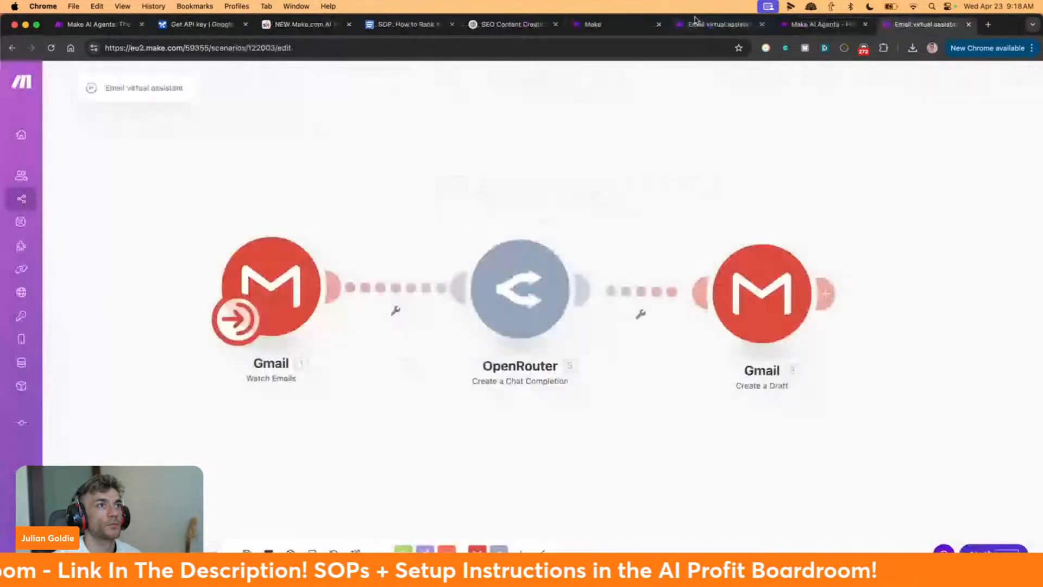
Cancel the empty-value save warning and delete the Make AI Agents module from the scenario
left_click(618, 29)
left_click(693, 28)
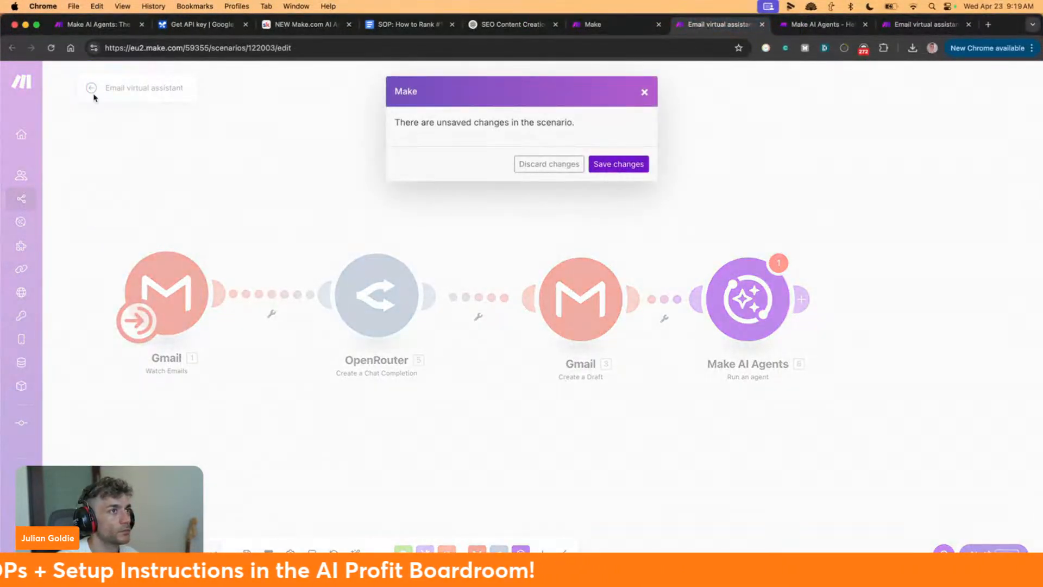
left_click(642, 168)
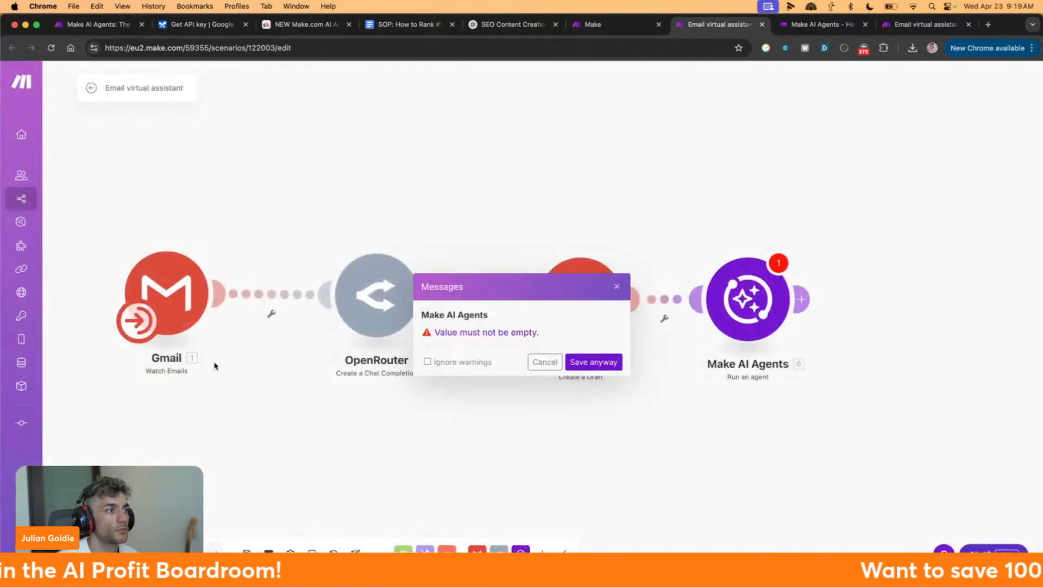
left_click(544, 361)
right_click(709, 303)
left_click(782, 434)
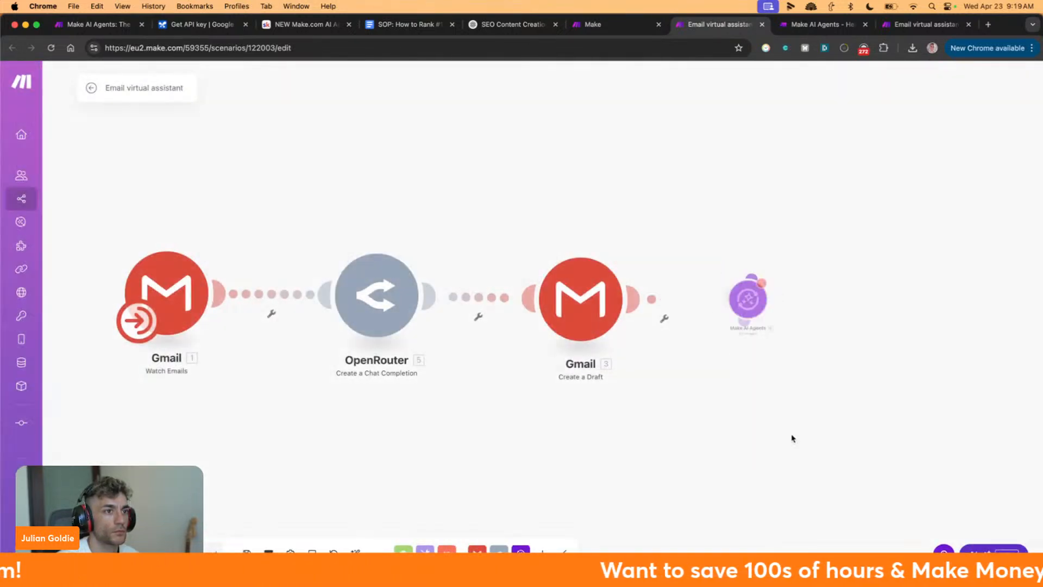
Go to AI Agents in the sidebar and view the Customer Service Agent in the list
mouse_move(15, 65)
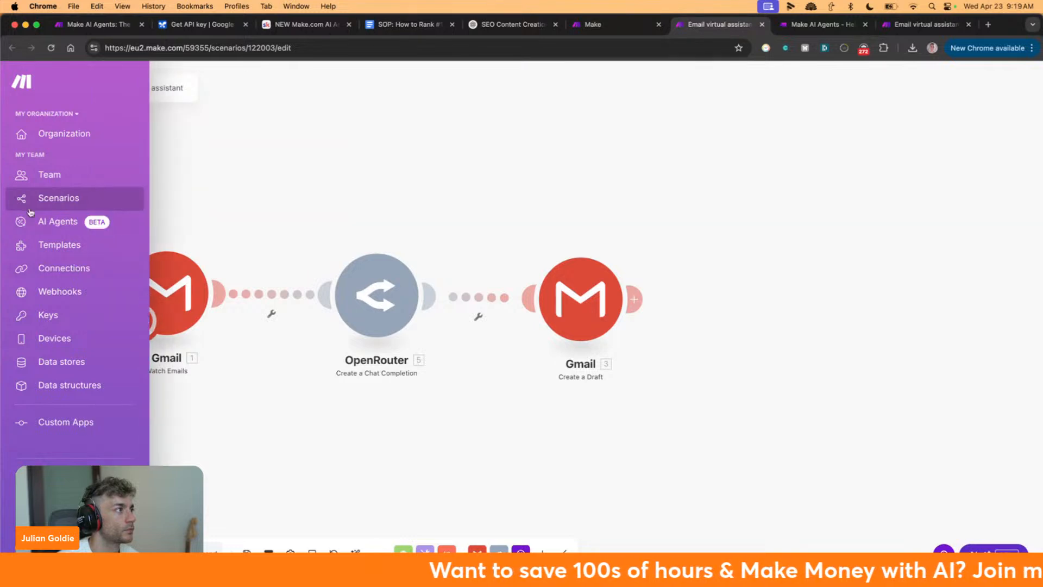
left_click(59, 220)
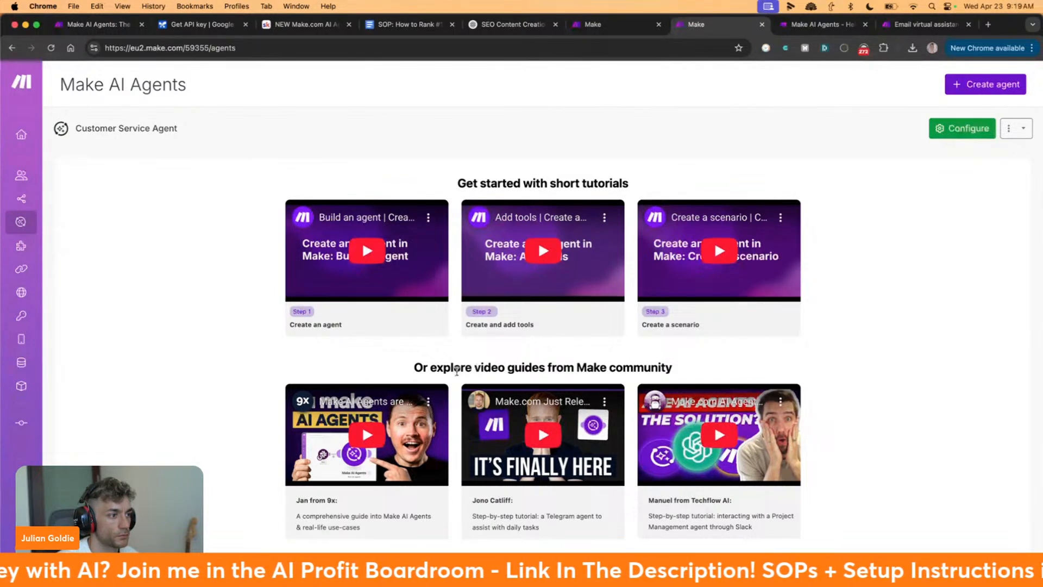
scroll(396, 464, "down", 1)
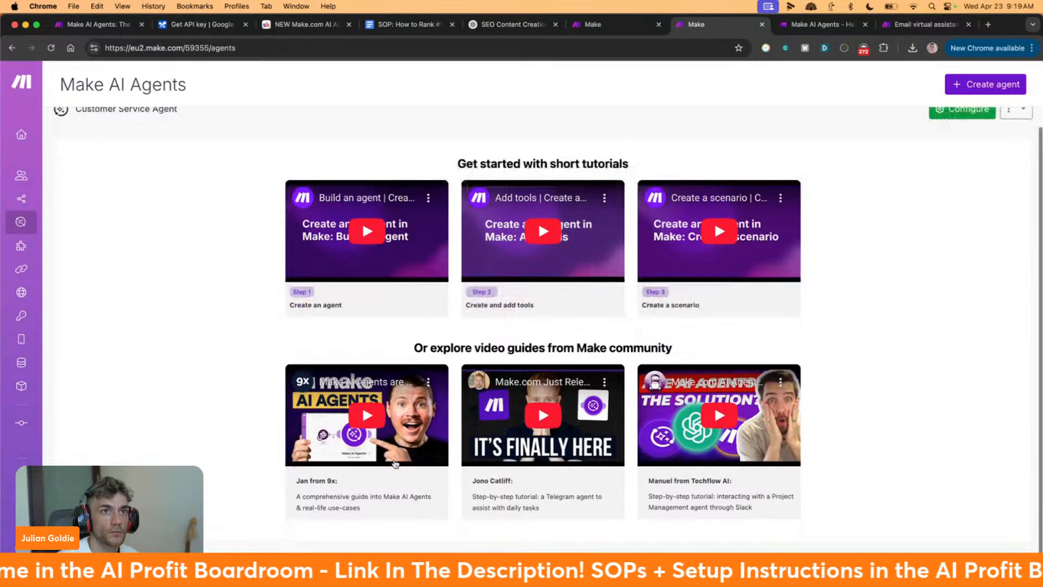
scroll(714, 163, "up", 1)
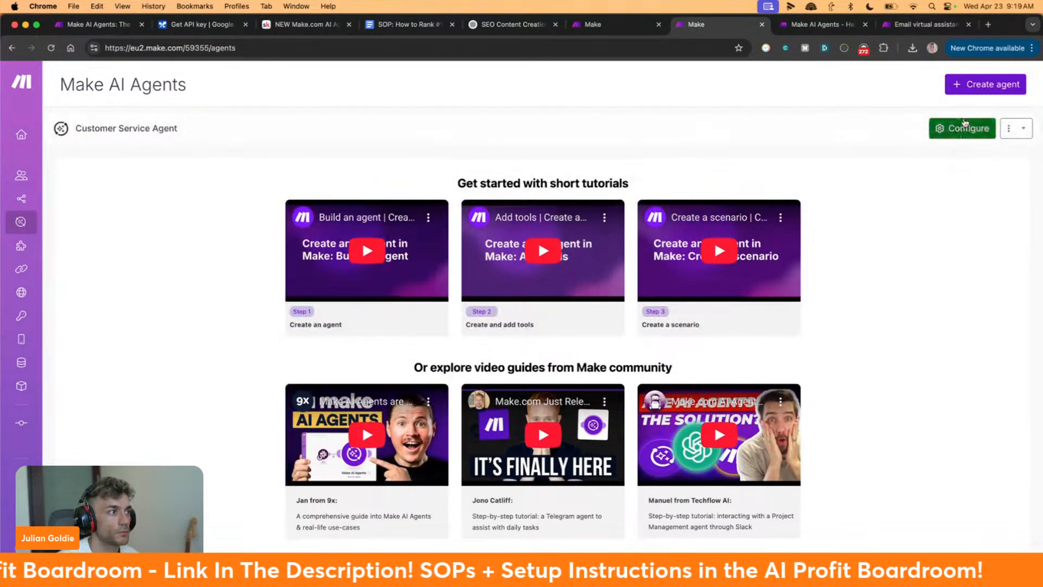
Open the Customer Service Agent's configuration and verify Email virtual assistant is listed as an Active system tool
left_click(965, 123)
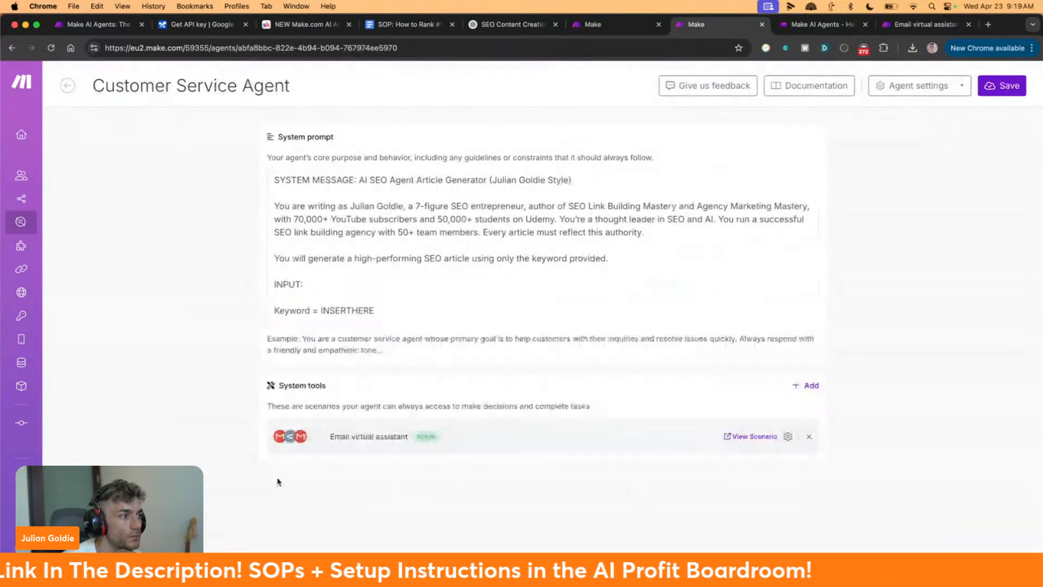
left_click_drag(329, 437, 419, 443)
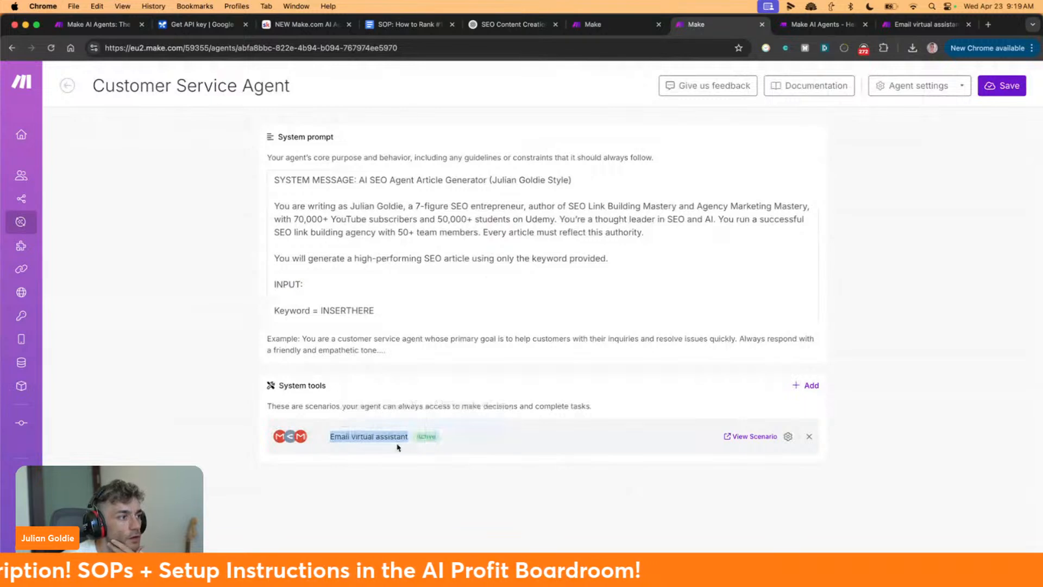
left_click(366, 459)
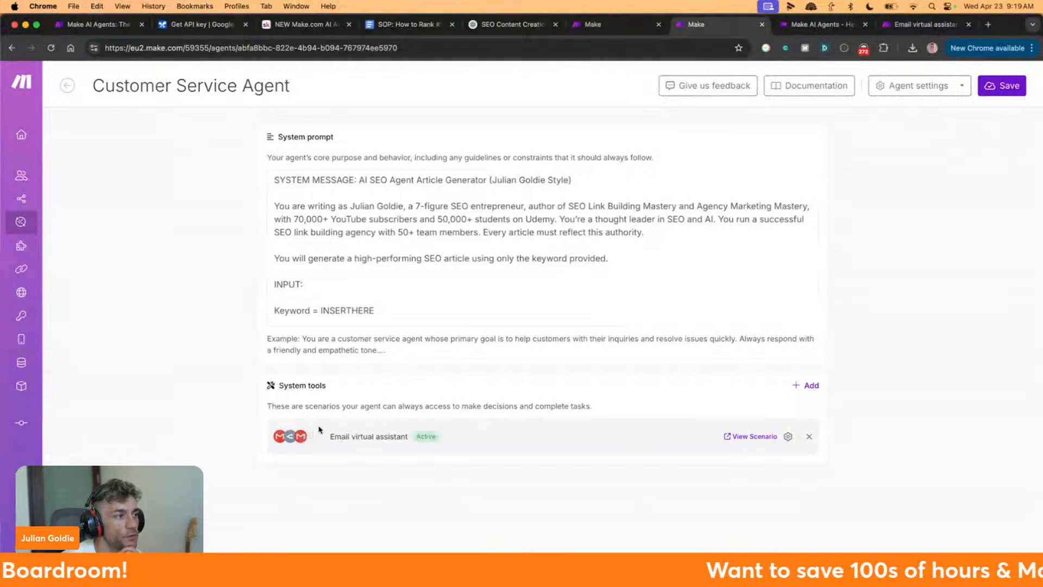
left_click_drag(330, 436, 415, 437)
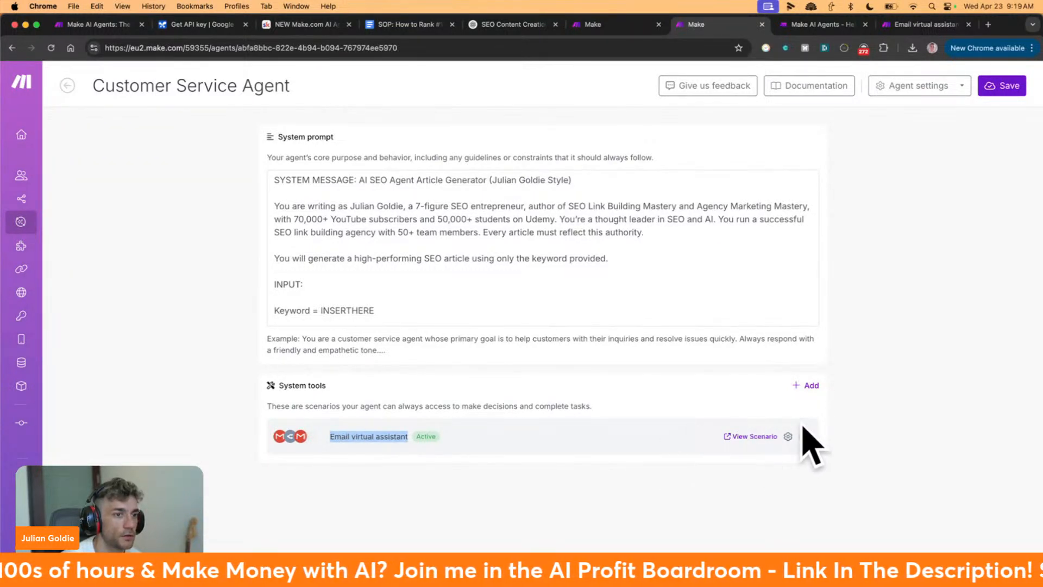
left_click(371, 438)
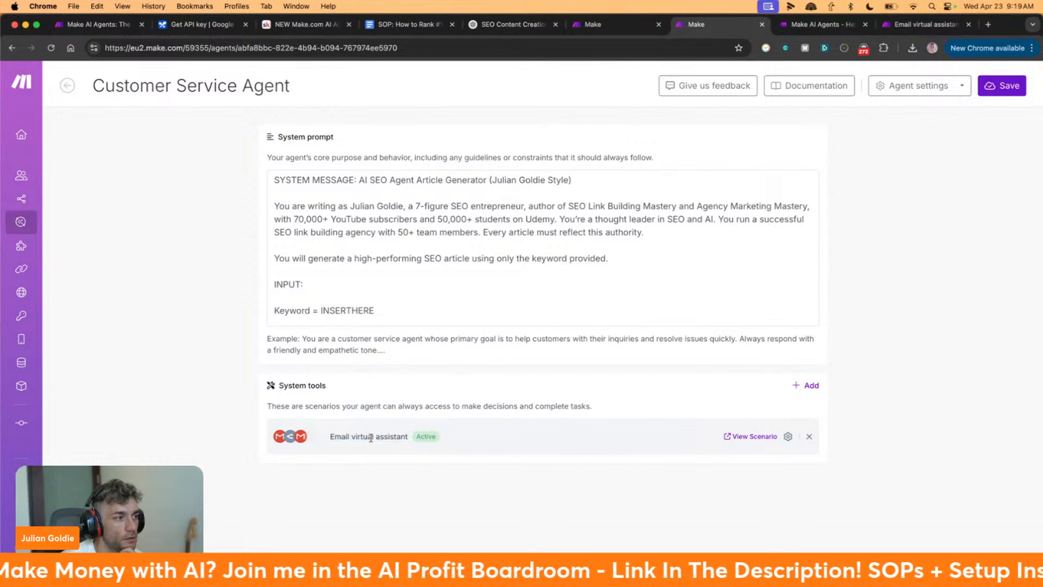
left_click_drag(328, 439, 411, 441)
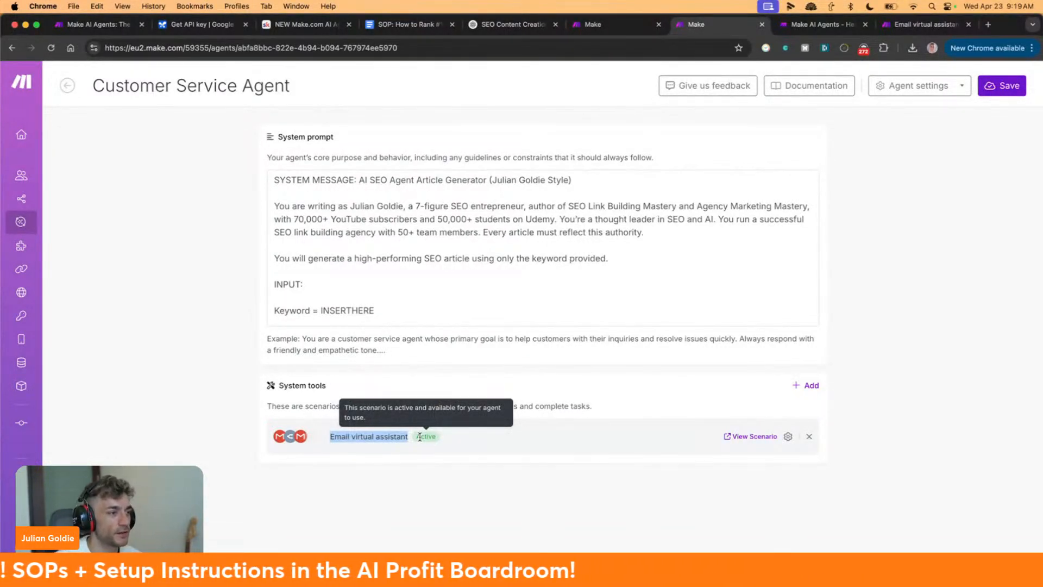
left_click(419, 437)
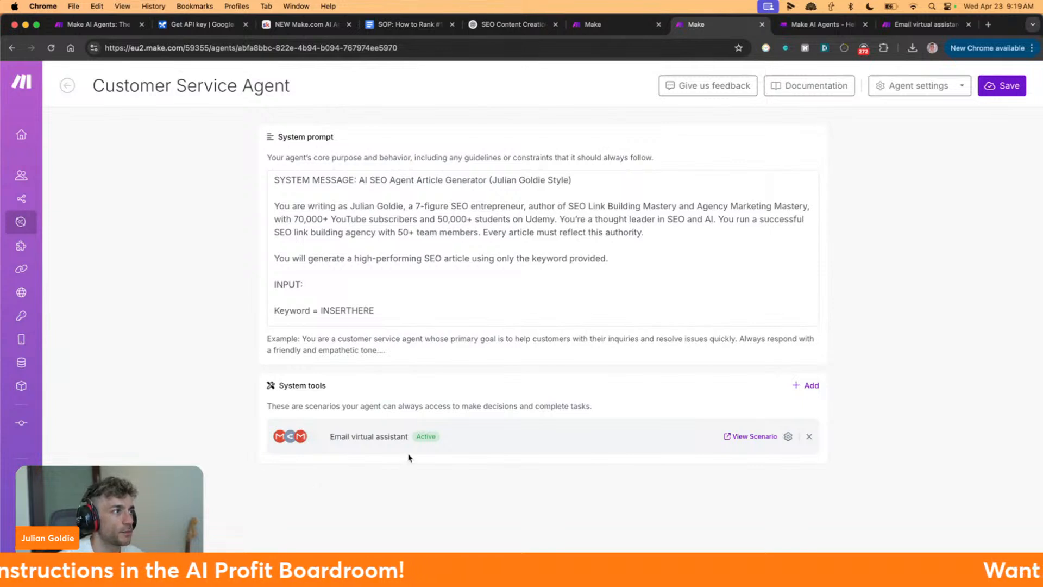
left_click(599, 25)
left_click(696, 25)
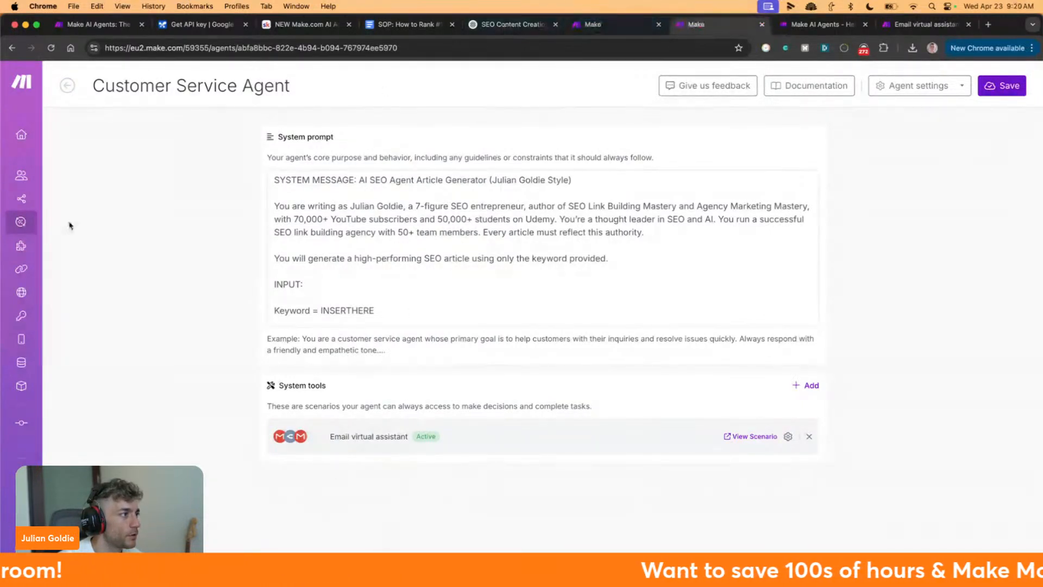
Create a new scenario from the Scenarios page and search its app list for 'watch'
mouse_move(70, 227)
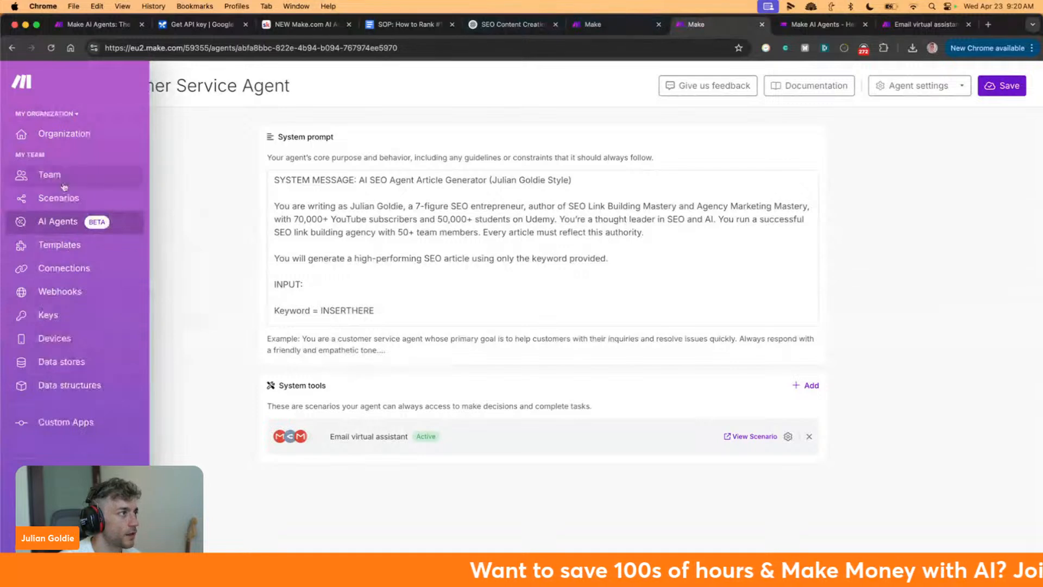
left_click(87, 200)
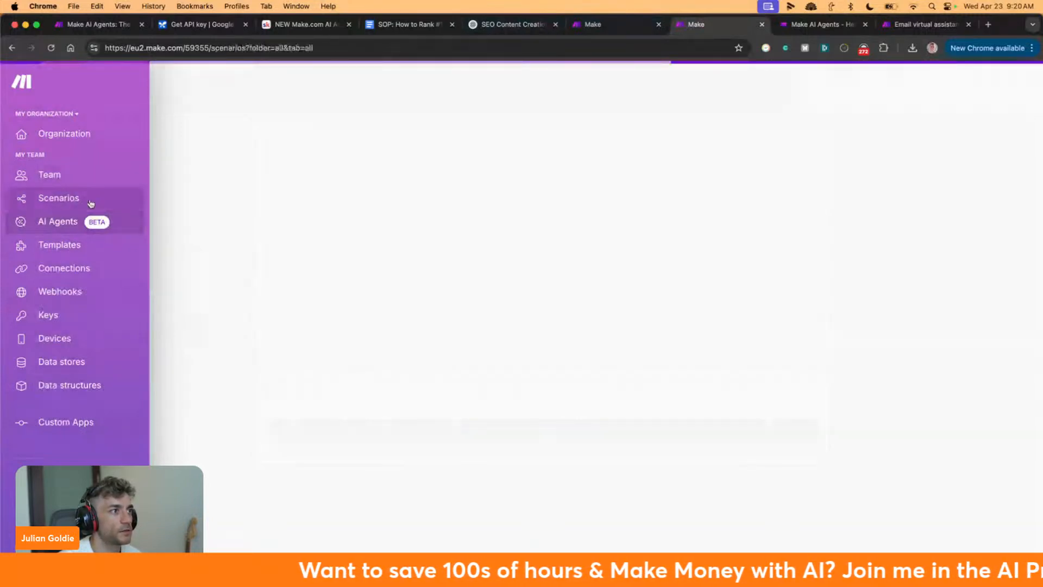
left_click(949, 88)
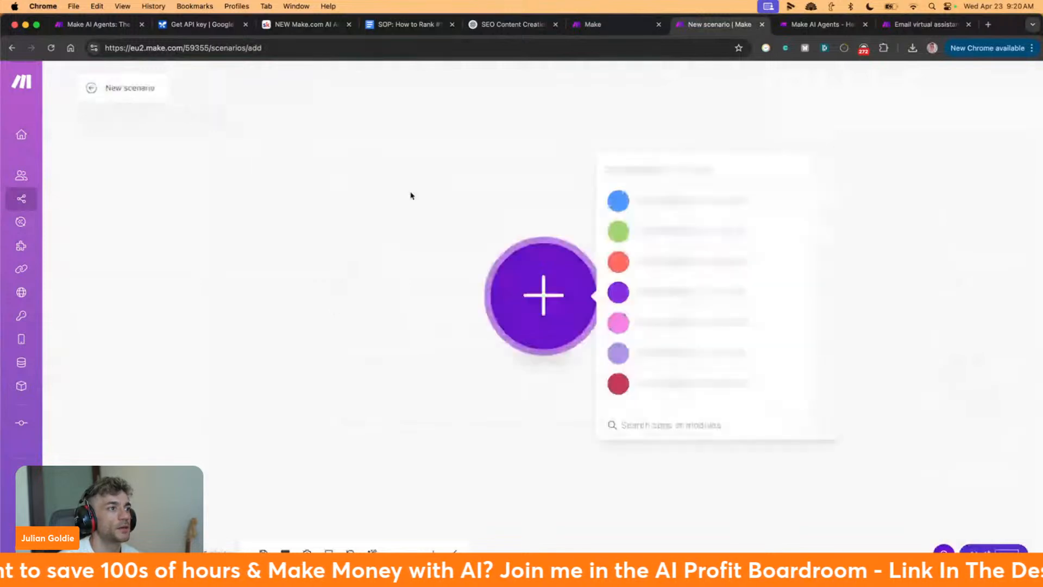
left_click_drag(549, 304, 232, 205)
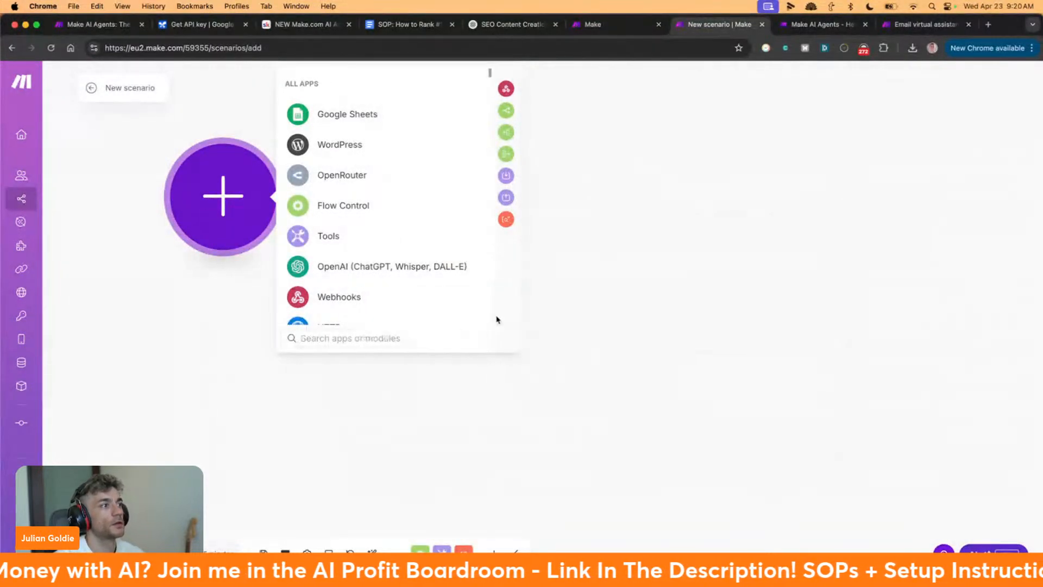
type("watch")
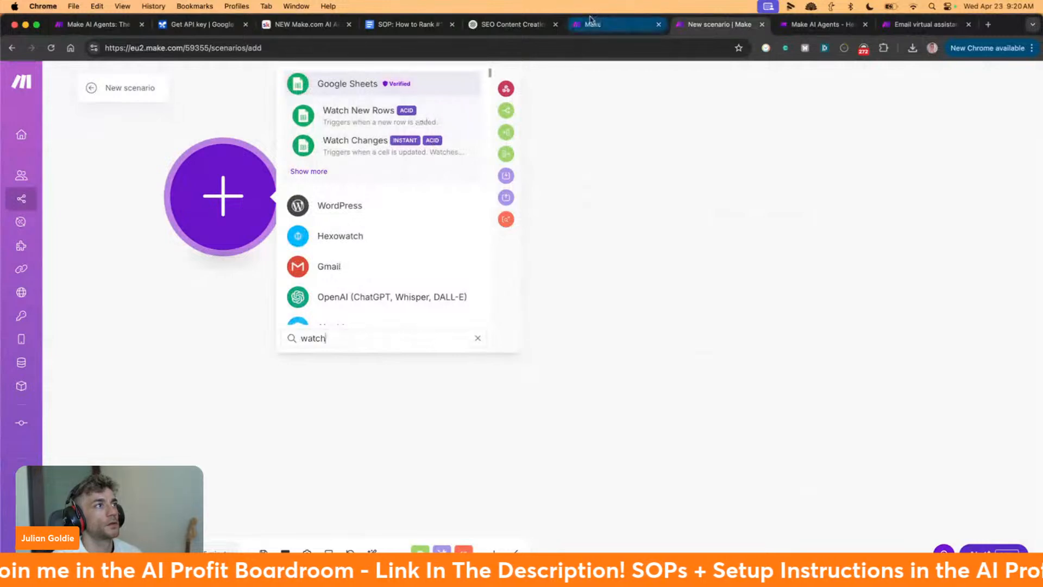
left_click(98, 24)
Play the Make AI Agents promo video with the tab muted, skip ahead, then close it
scroll(329, 212, "down", 10)
mouse_move(235, 88)
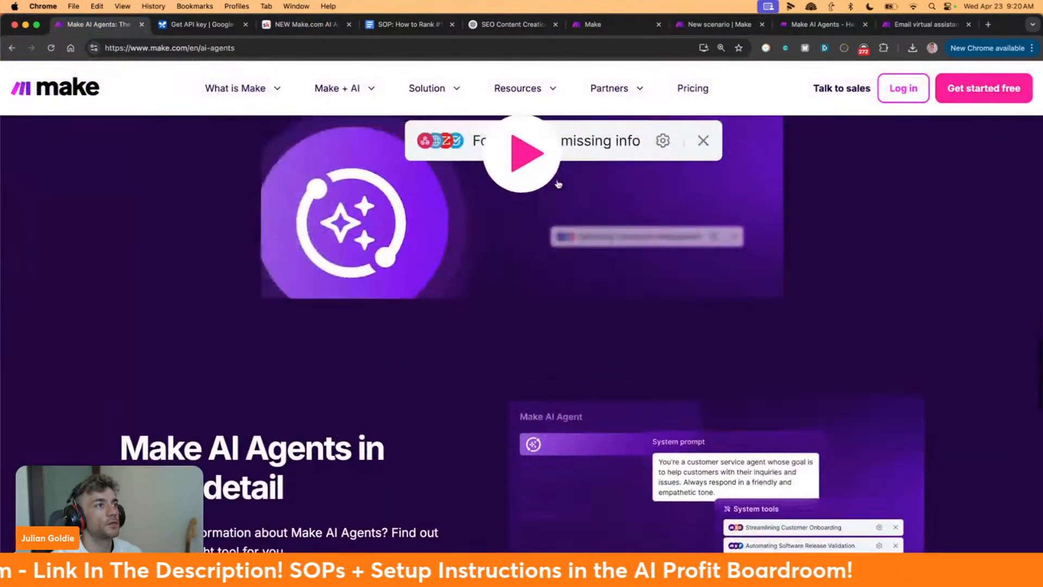
scroll(534, 275, "up", 3)
left_click(534, 275)
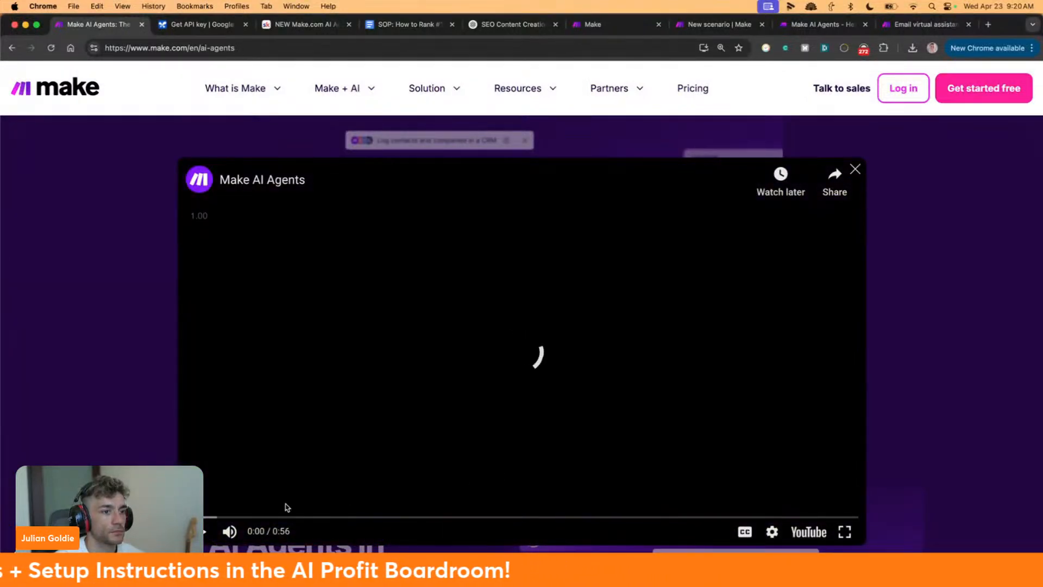
right_click(117, 30)
left_click(142, 126)
left_click(389, 333)
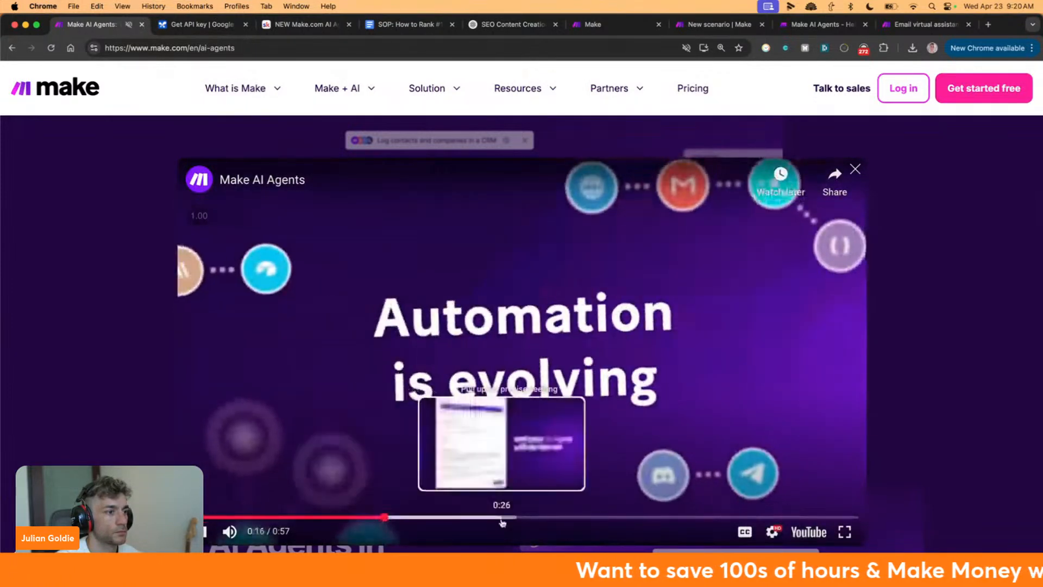
left_click(500, 516)
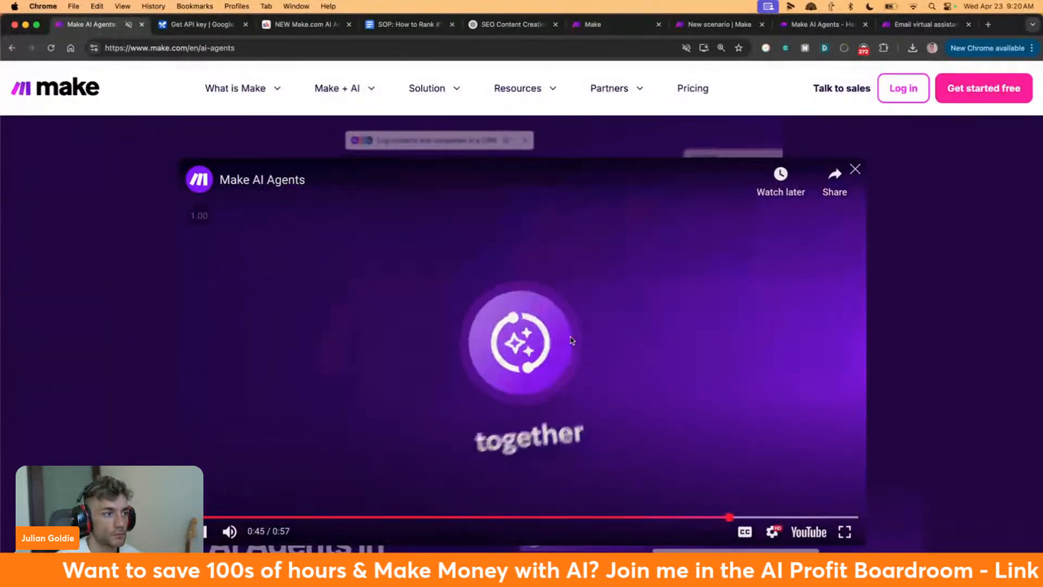
left_click(598, 330)
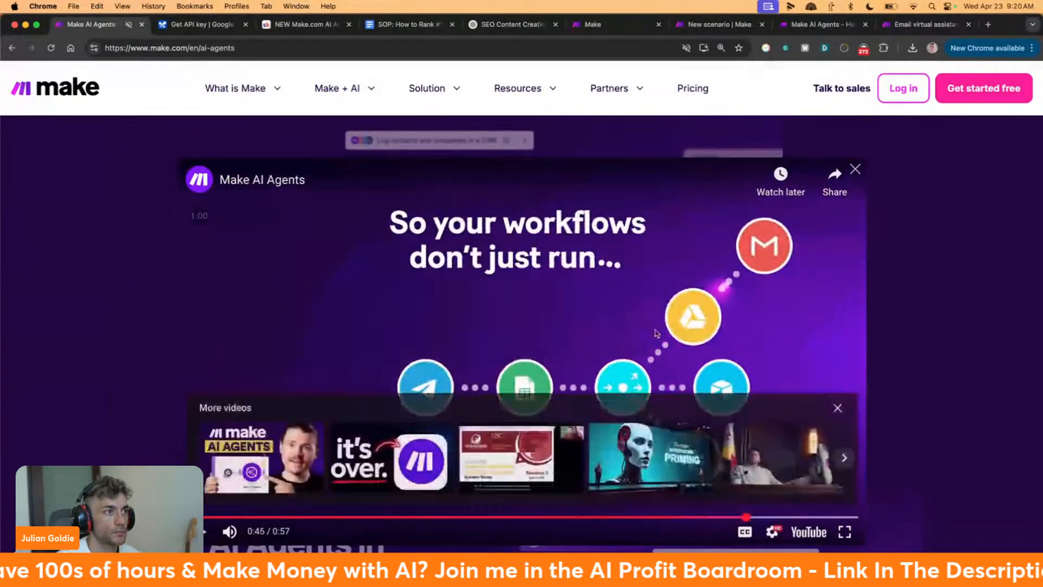
left_click(641, 302)
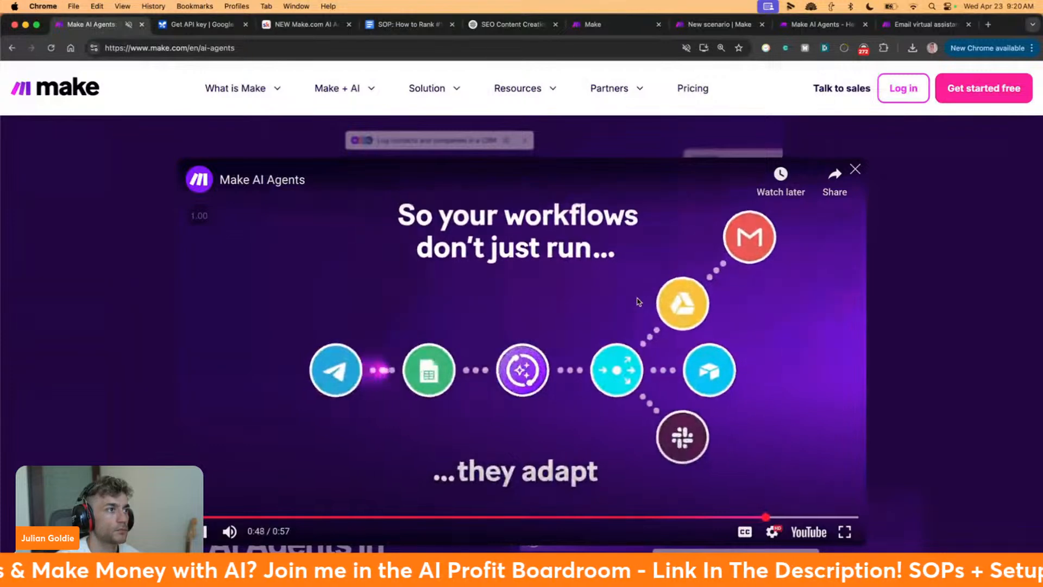
left_click(665, 302)
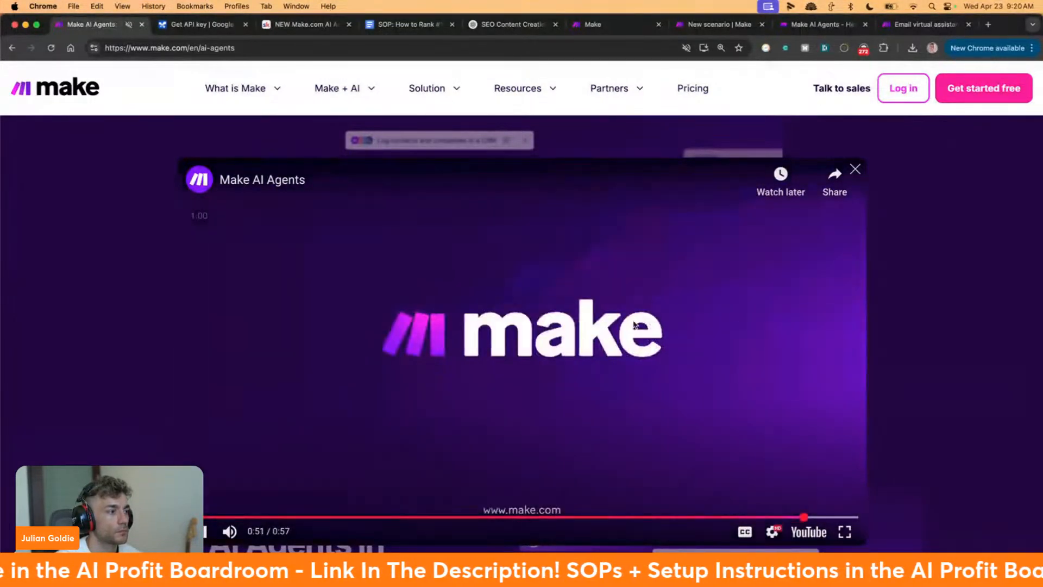
left_click(10, 332)
Scroll to the 'An introduction to AI Agents' section and read its heading and paragraph
scroll(156, 339, "down", 7)
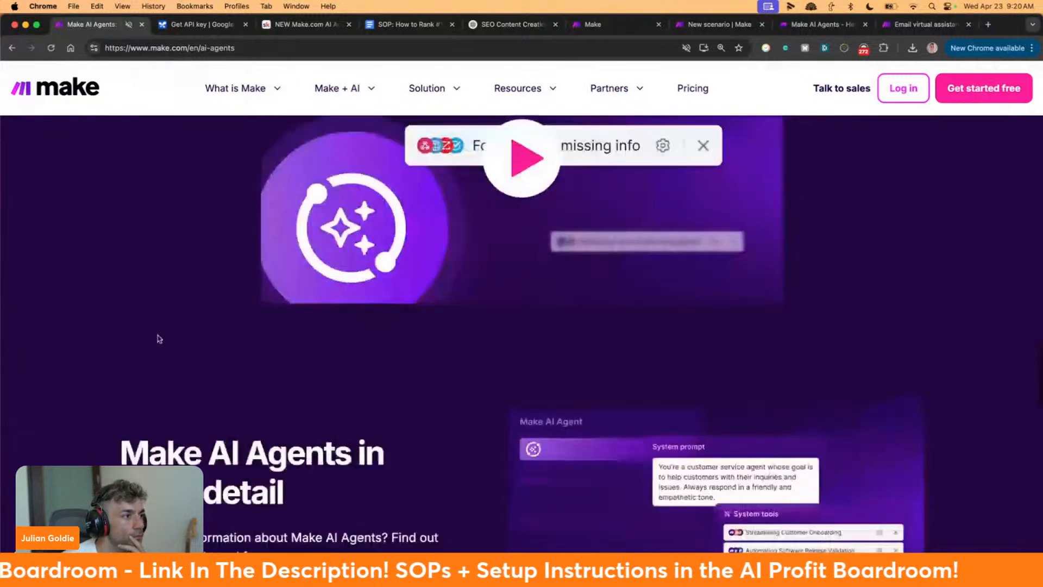
scroll(180, 345, "down", 15)
scroll(186, 348, "up", 5)
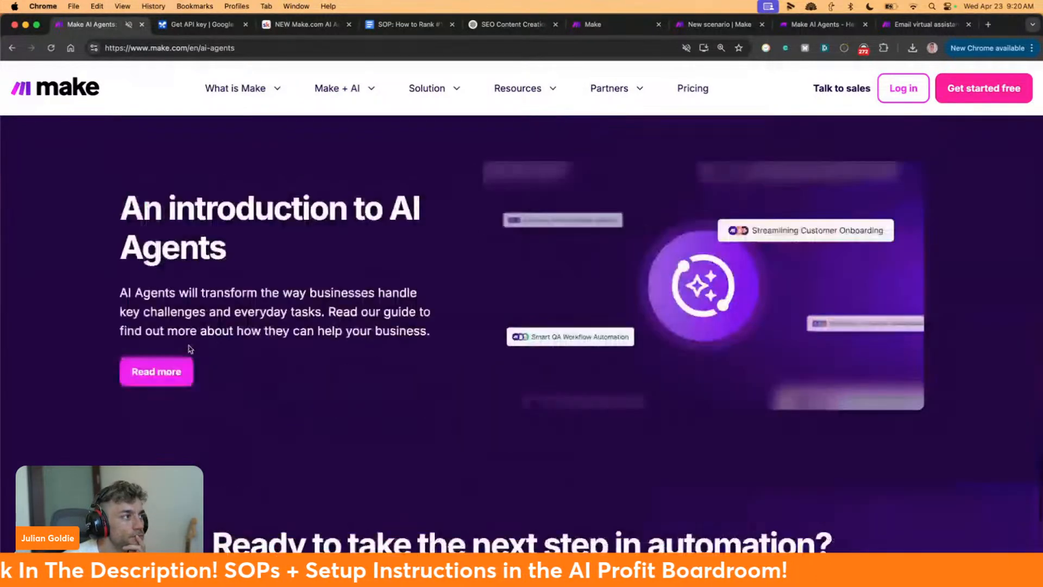
left_click_drag(121, 262, 503, 433)
left_click(253, 411)
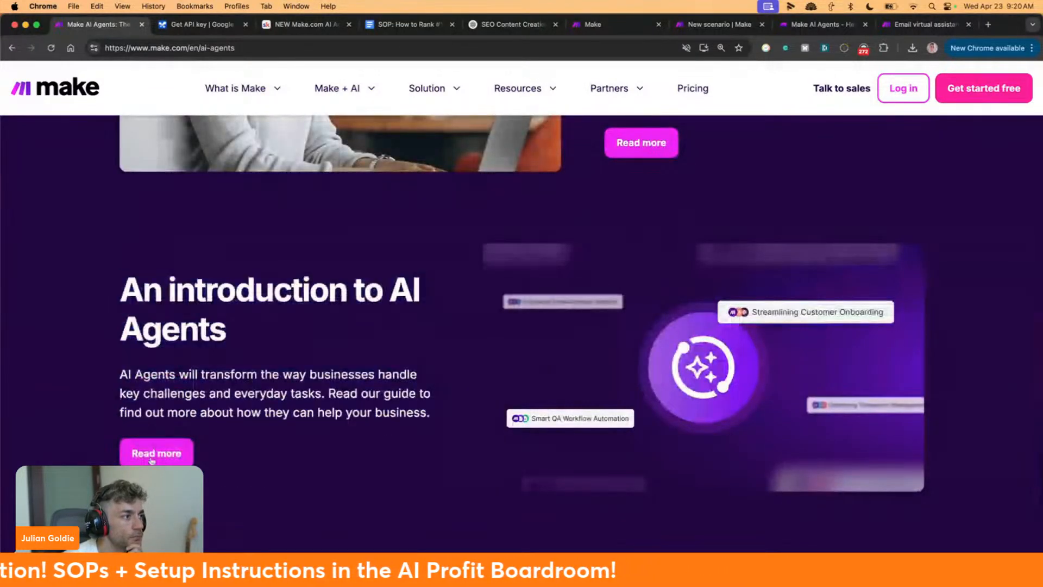
Open the 'What is an AI agent?' blog article and scroll through it
left_click(156, 451)
scroll(294, 368, "down", 6)
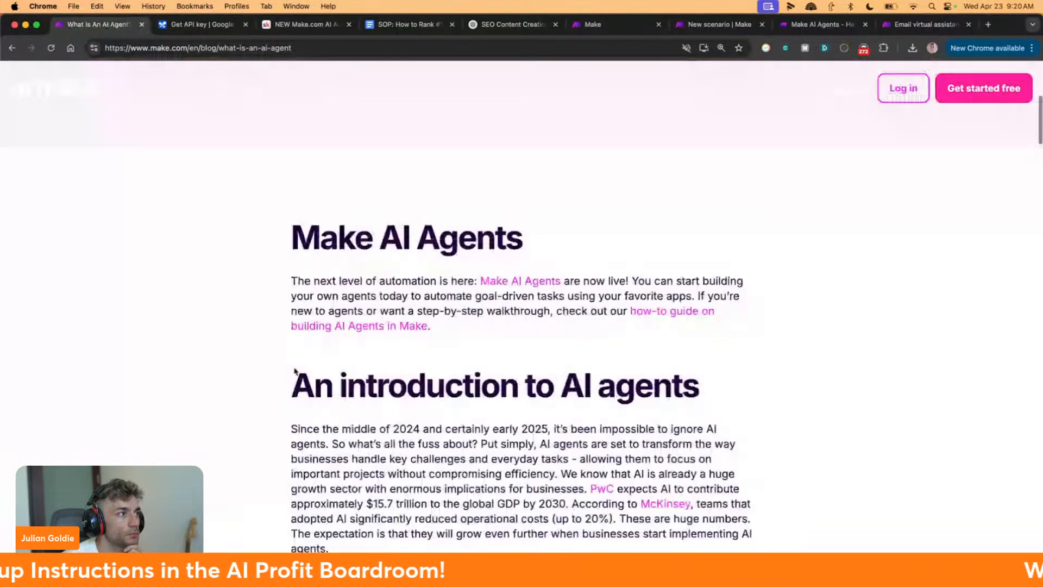
scroll(294, 371, "down", 10)
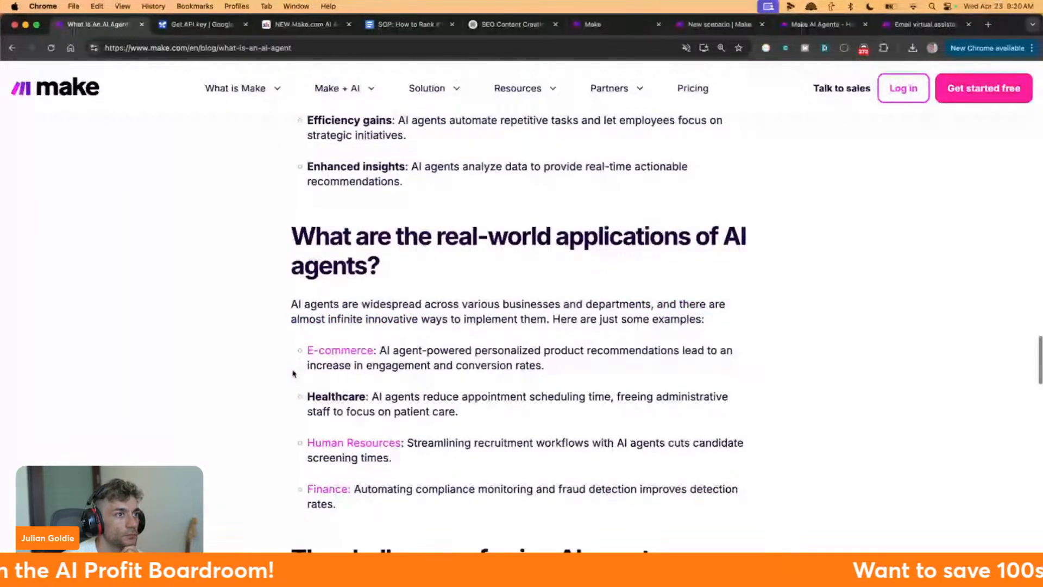
scroll(294, 373, "down", 2)
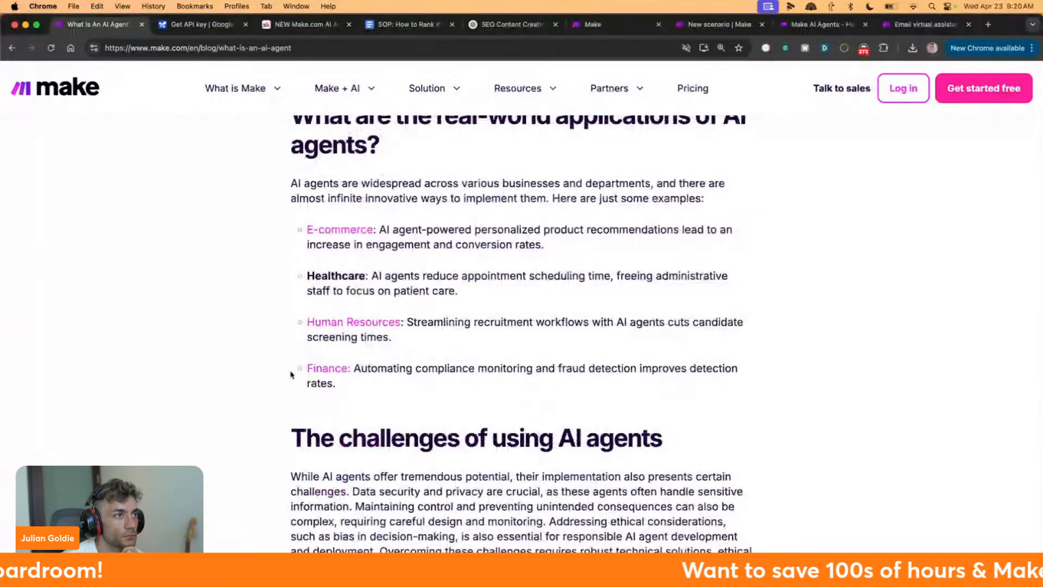
scroll(292, 374, "down", 10)
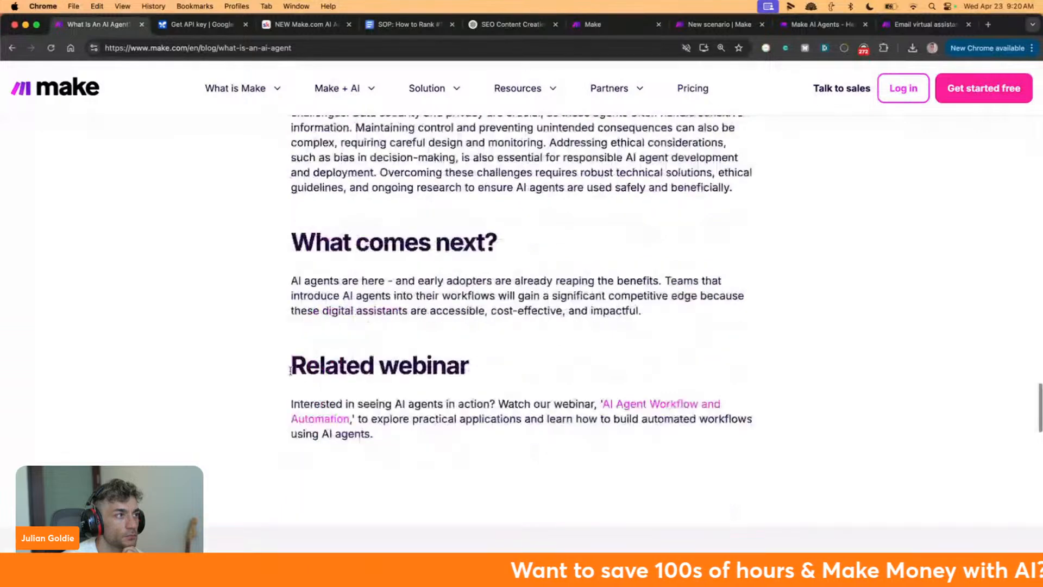
scroll(291, 374, "up", 6)
scroll(292, 374, "up", 1)
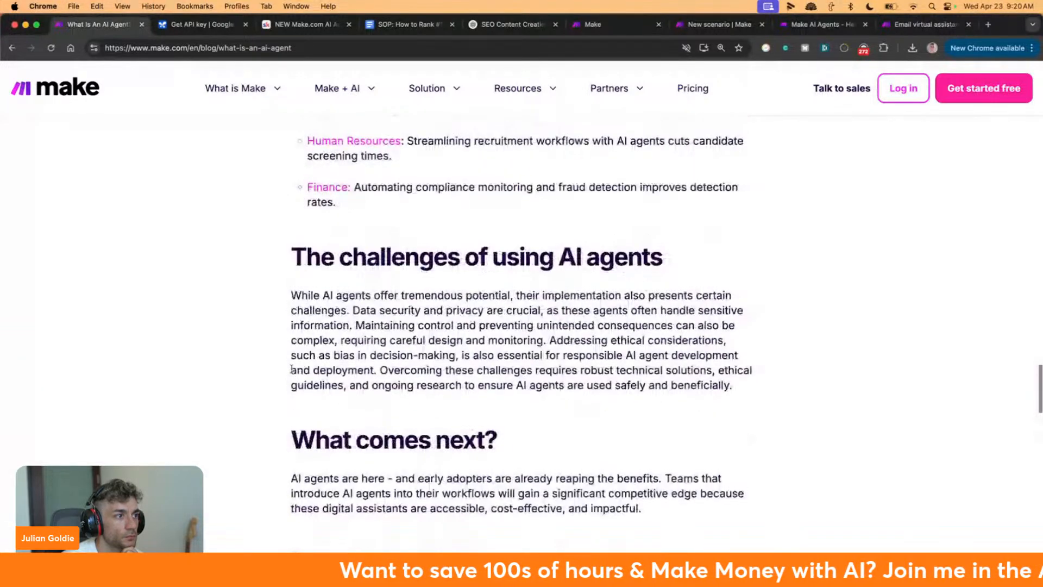
scroll(292, 366, "up", 9)
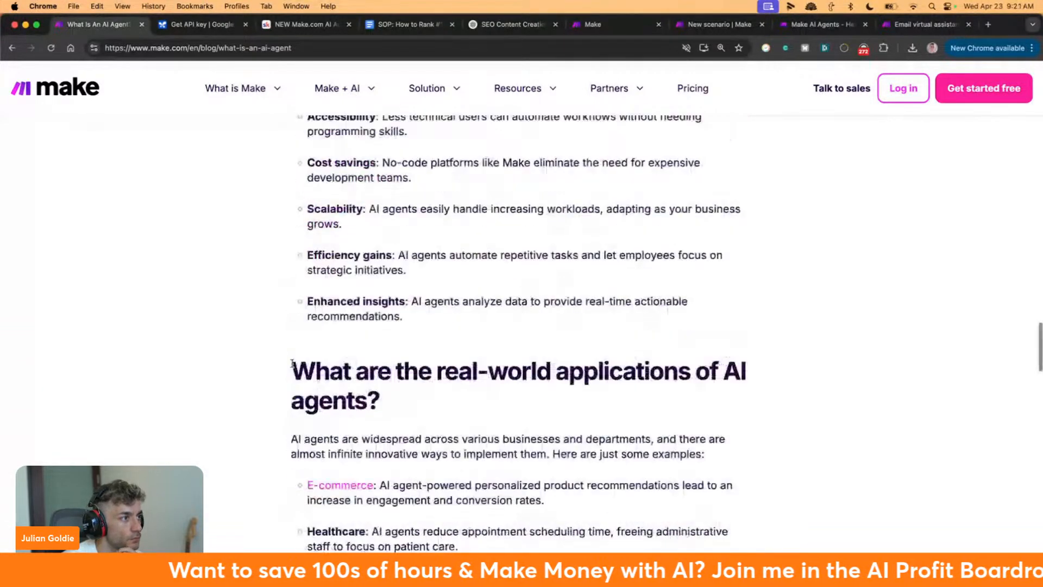
scroll(292, 363, "up", 15)
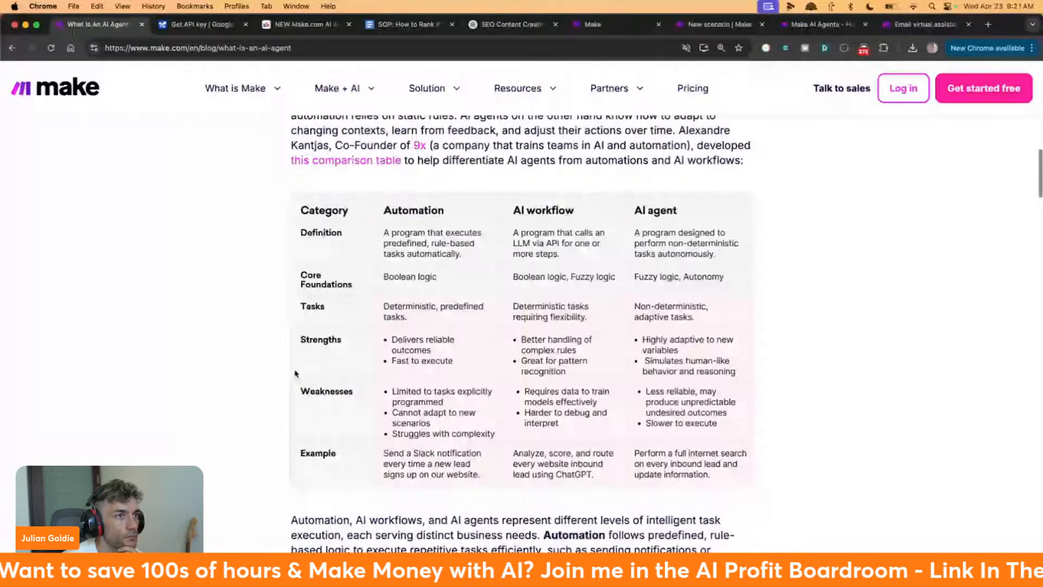
scroll(295, 373, "up", 15)
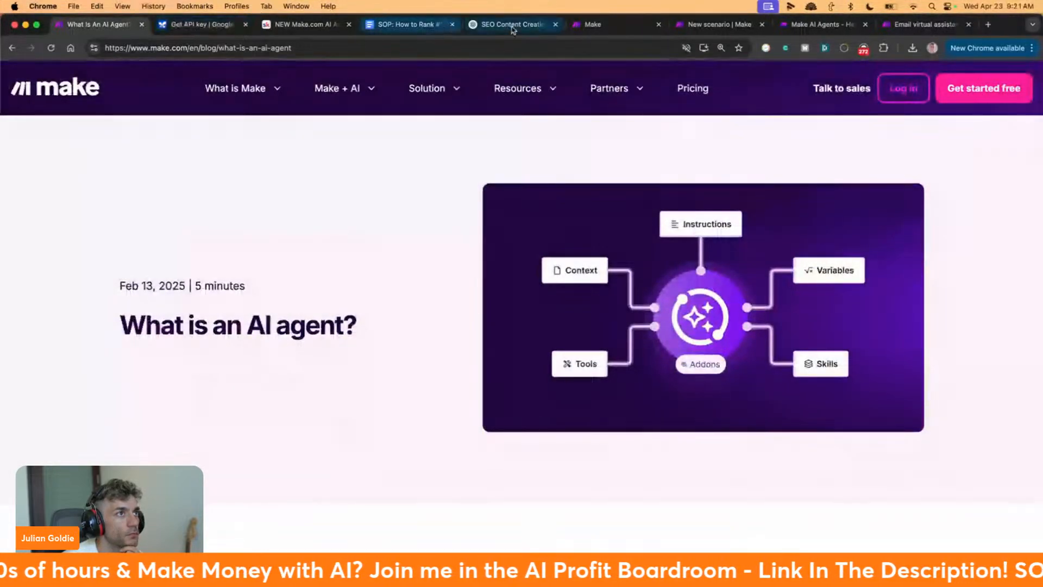
Return to the Customer Service Agent page and open the Make AI Agents documentation
left_click(591, 24)
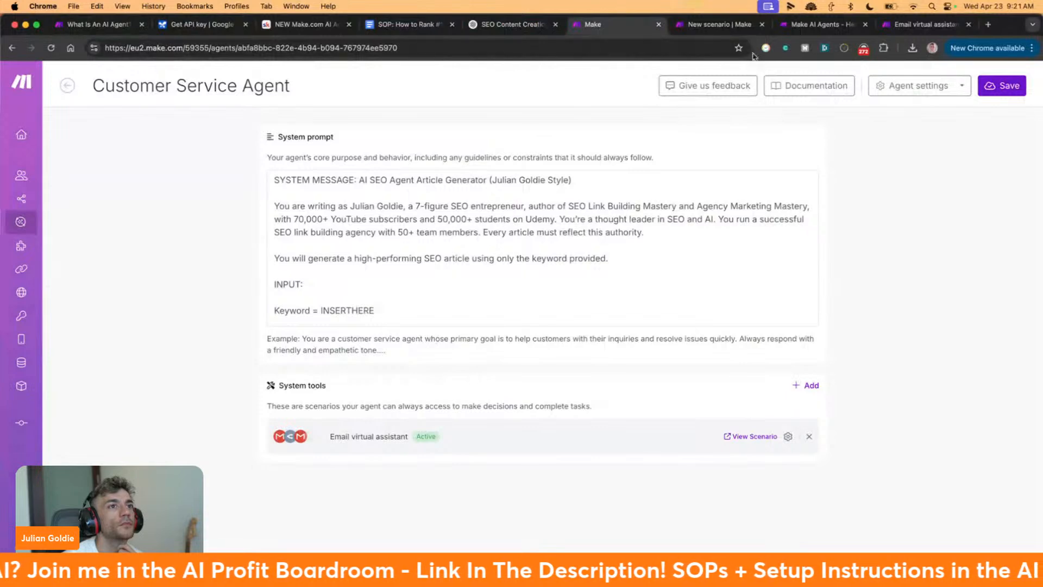
left_click(784, 83)
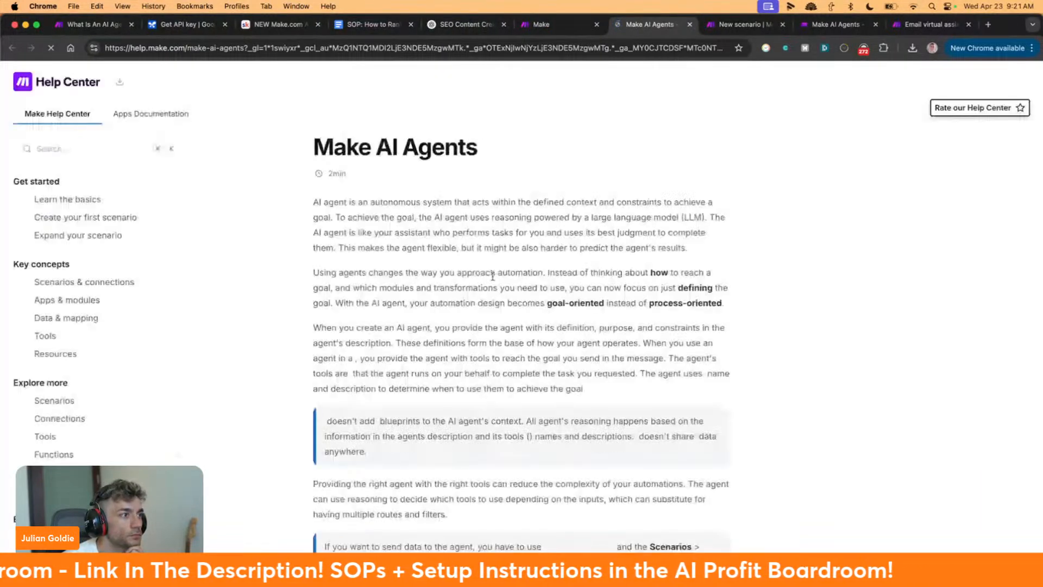
Read down the Make AI Agents help article, highlighting the paragraph about the next sections, then return to the top
scroll(493, 275, "down", 3)
scroll(493, 276, "down", 4)
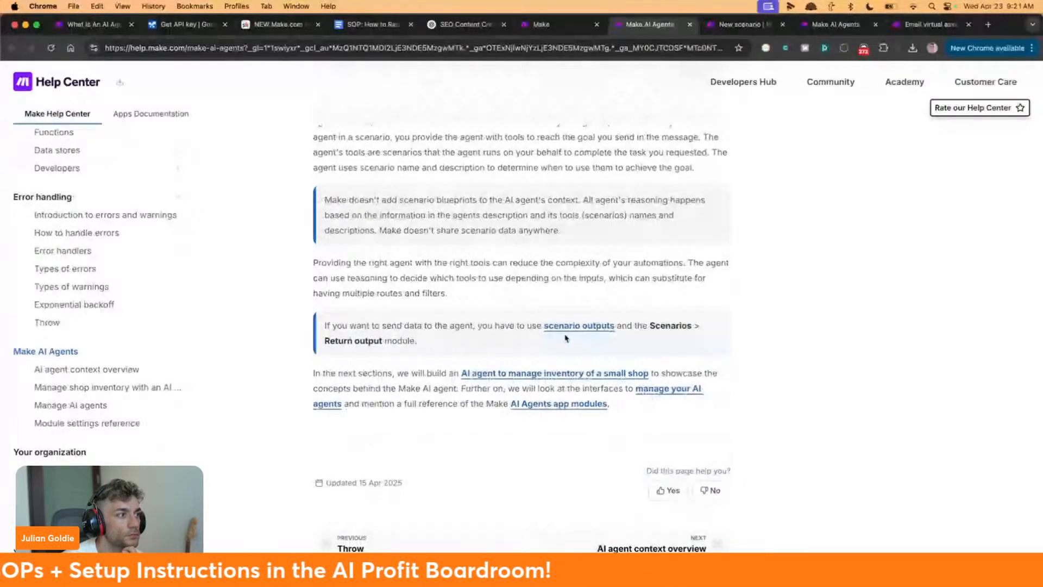
left_click_drag(287, 374, 682, 433)
left_click(681, 433)
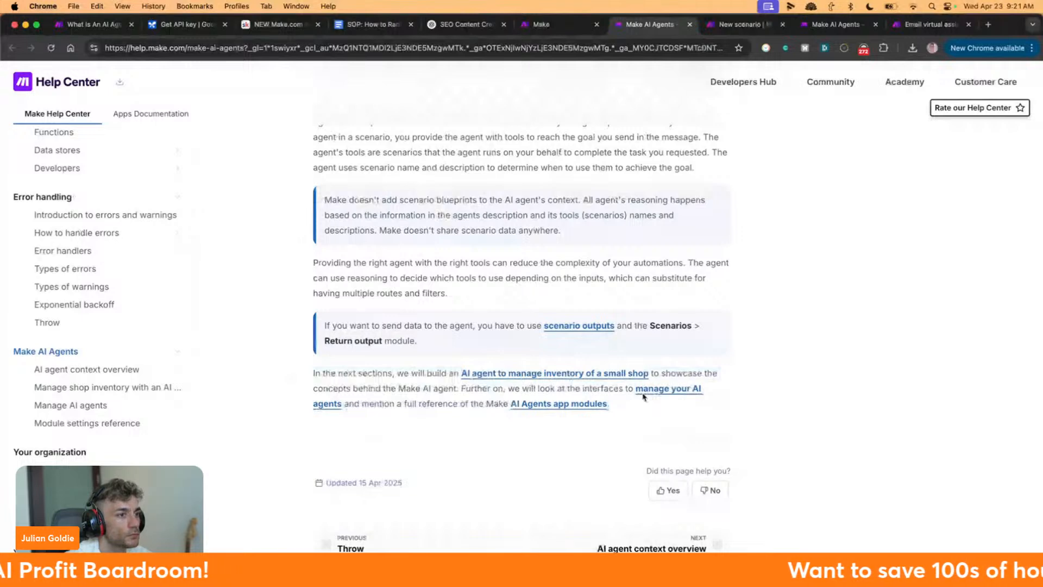
scroll(642, 392, "up", 4)
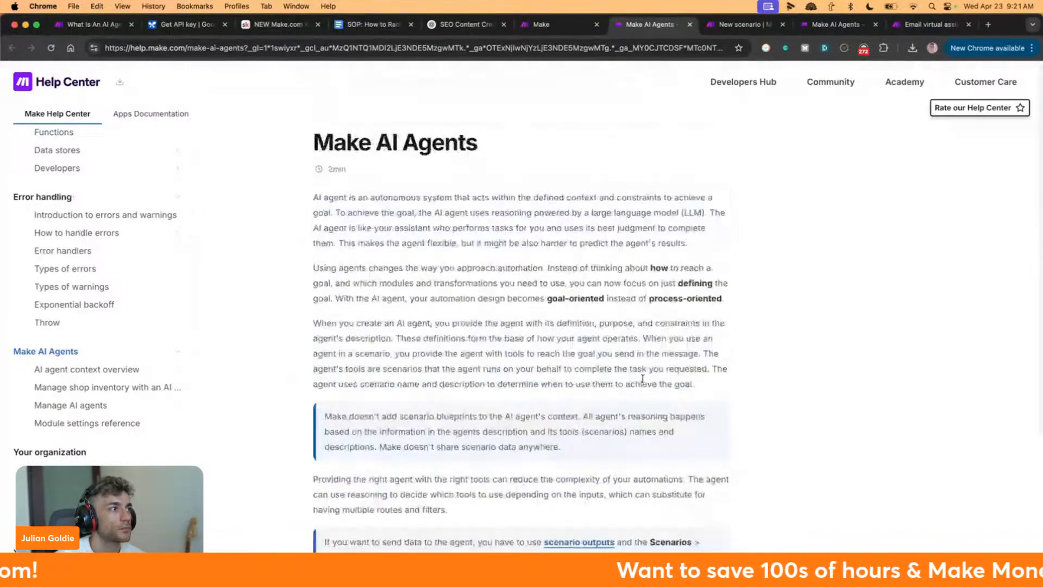
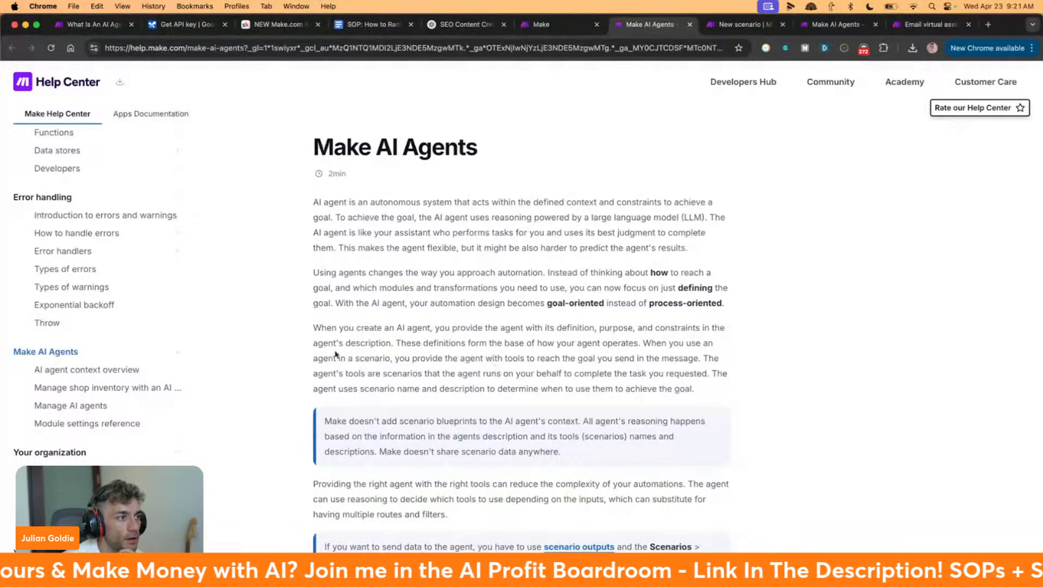
Highlight the help article's passages about creating an AI agent and giving agents tools
left_click_drag(313, 327, 391, 343)
left_click(392, 344)
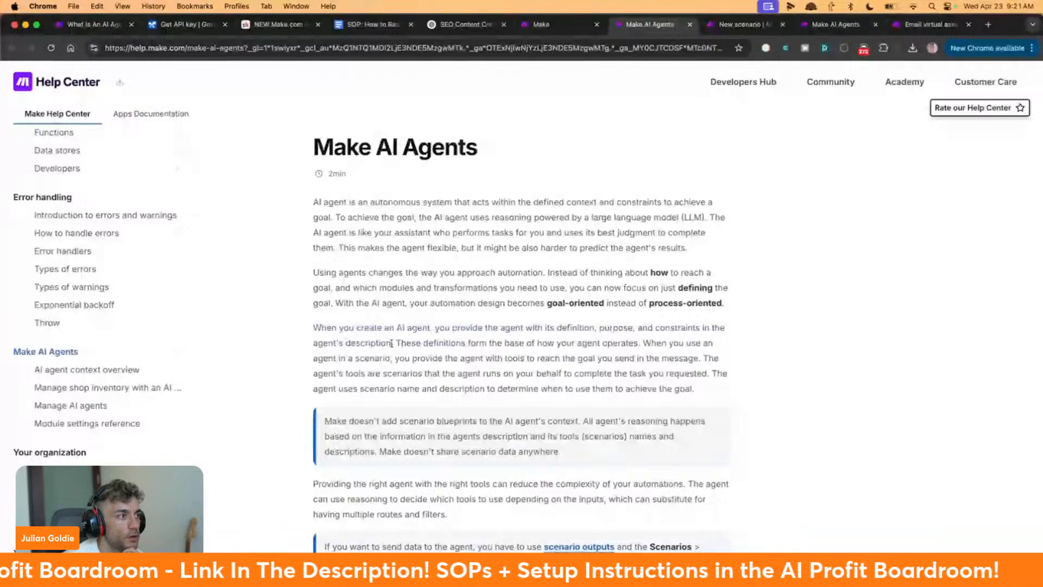
left_click_drag(644, 344, 705, 358)
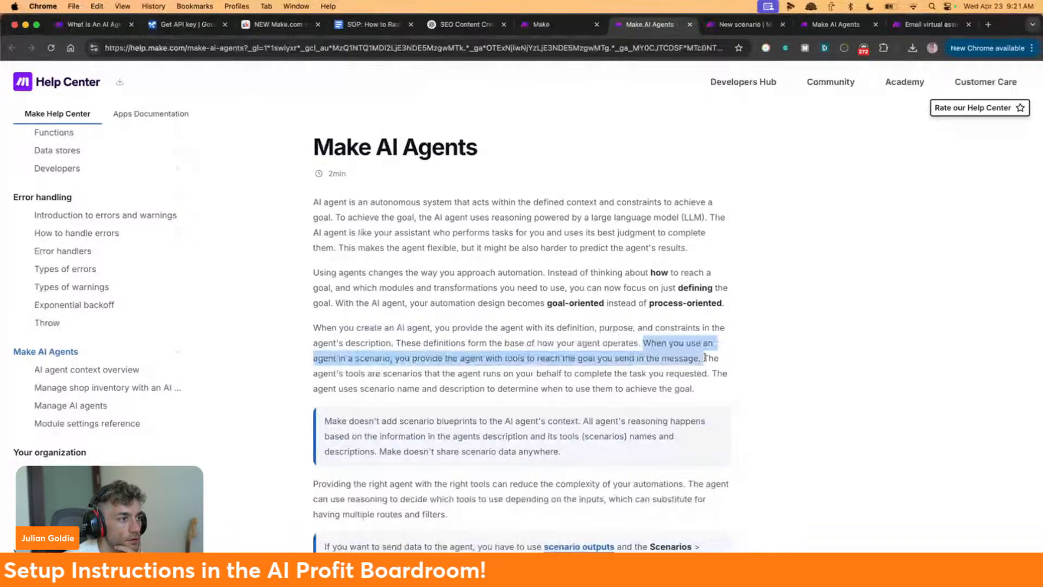
left_click(672, 377)
Scroll further through the article, then return to the Customer Service Agent editor
scroll(672, 378, "down", 1)
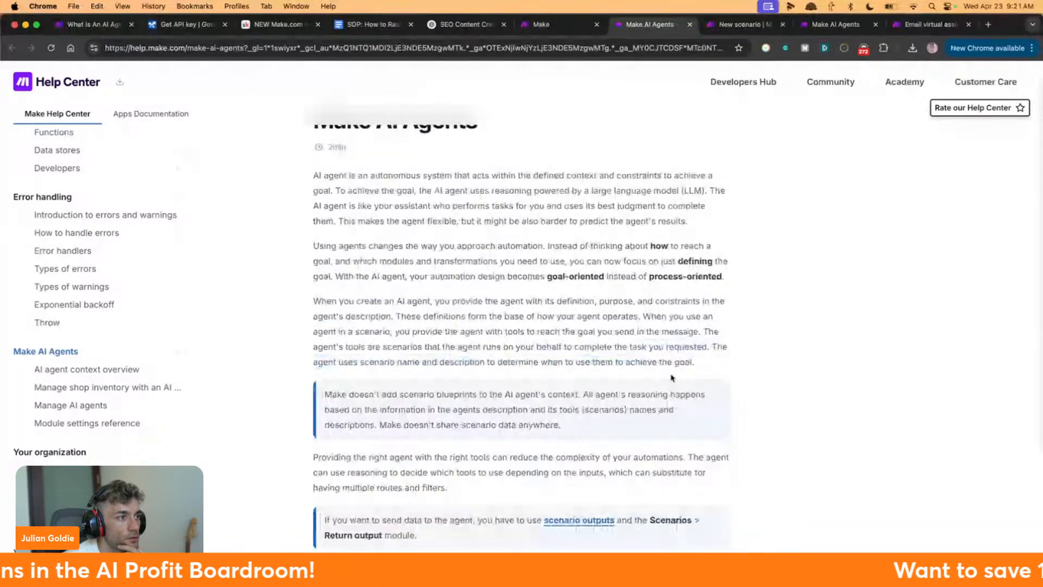
scroll(672, 378, "down", 2)
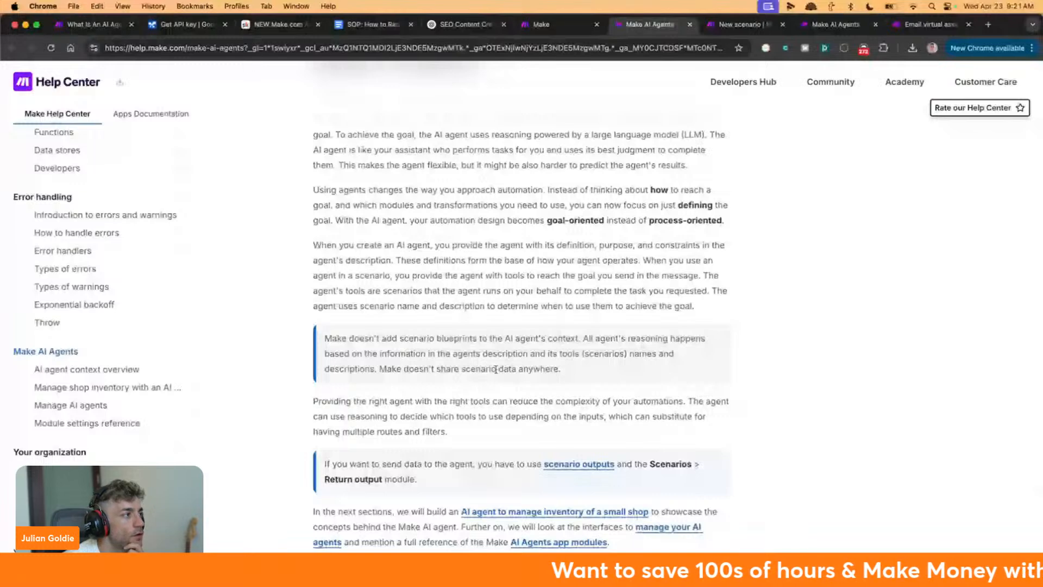
scroll(517, 400, "up", 3)
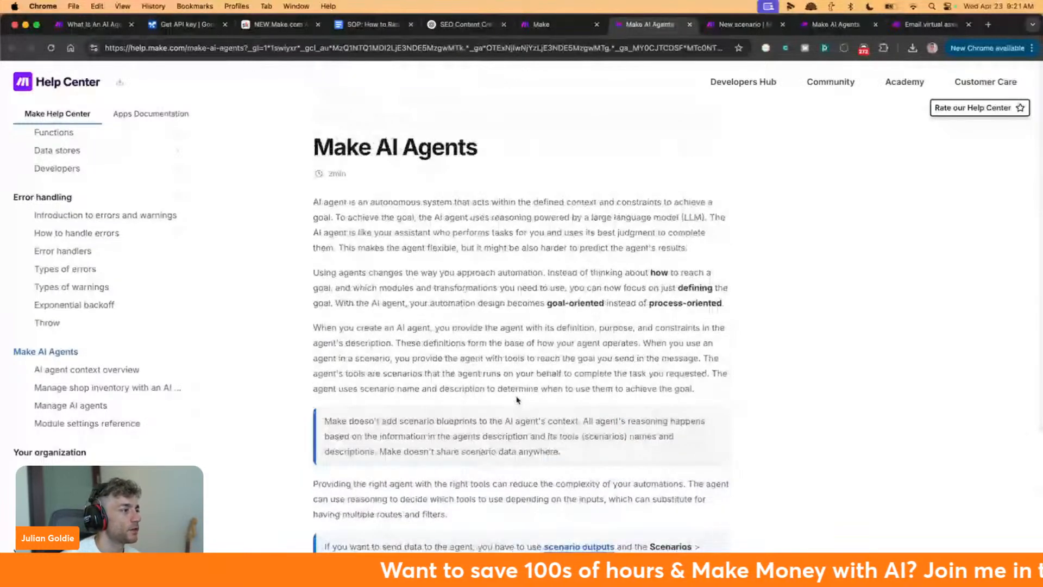
scroll(516, 400, "down", 1)
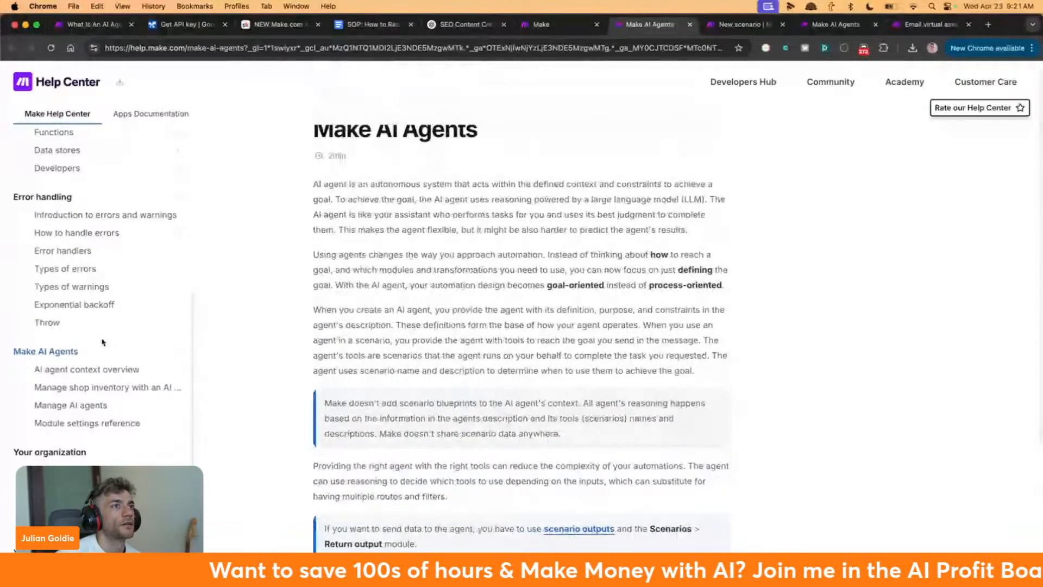
scroll(102, 341, "down", 2)
scroll(101, 354, "up", 7)
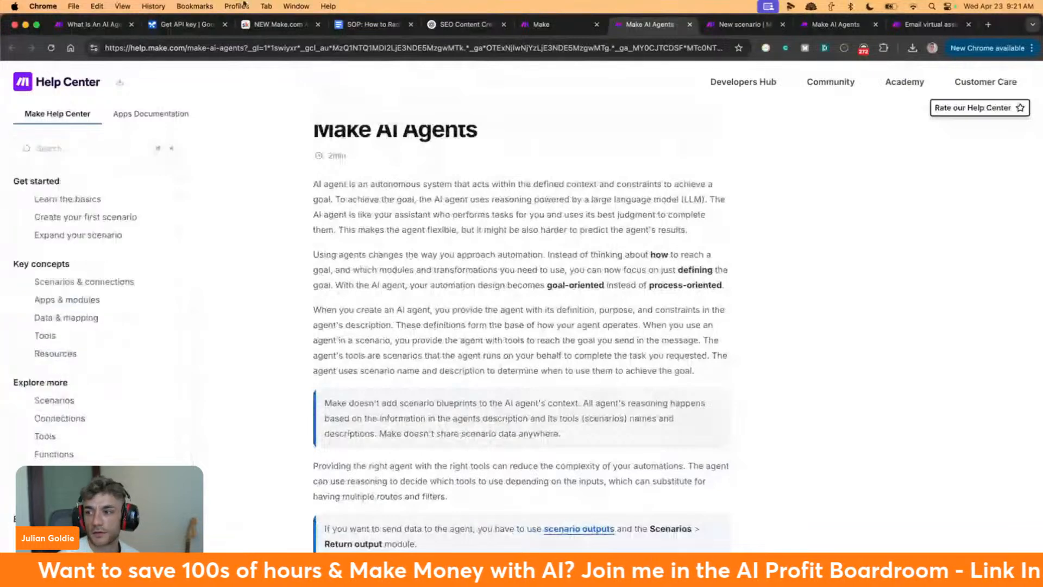
left_click(583, 25)
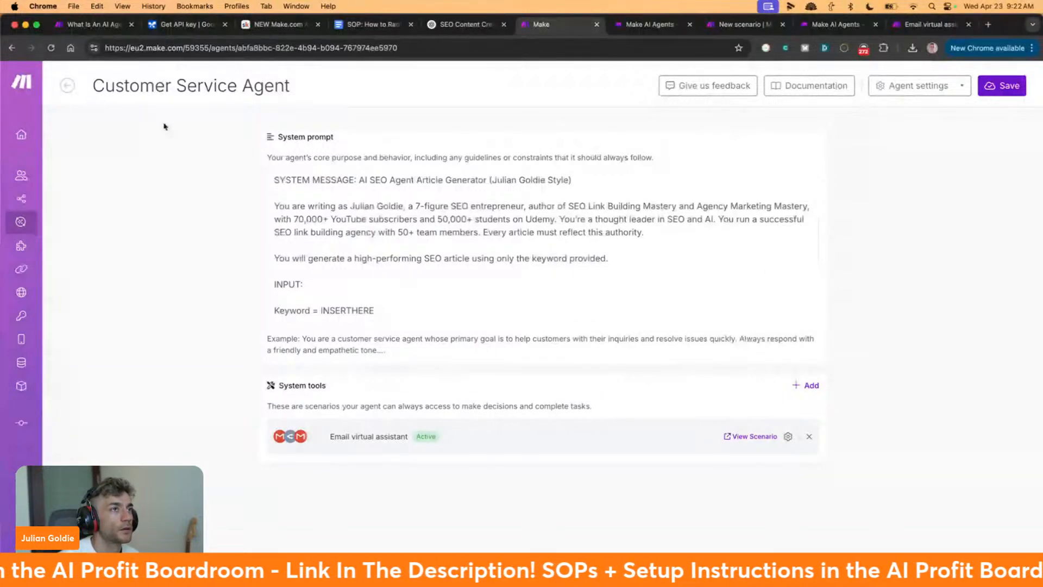
Replace the agent's long SEO system prompt with a one-line helpful AI Assistant prompt naming the owner
left_click(668, 25)
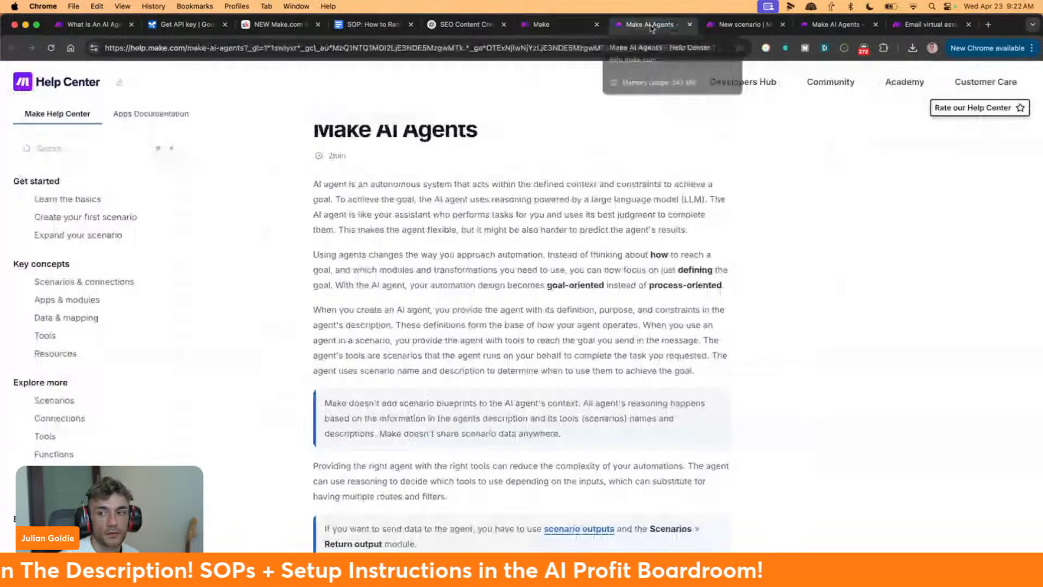
left_click(565, 25)
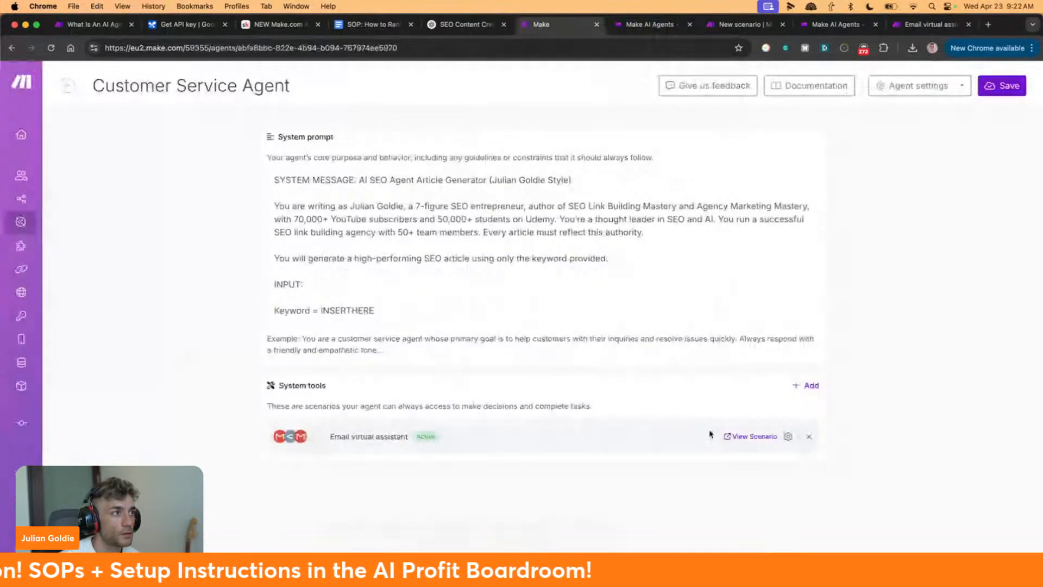
left_click(571, 291)
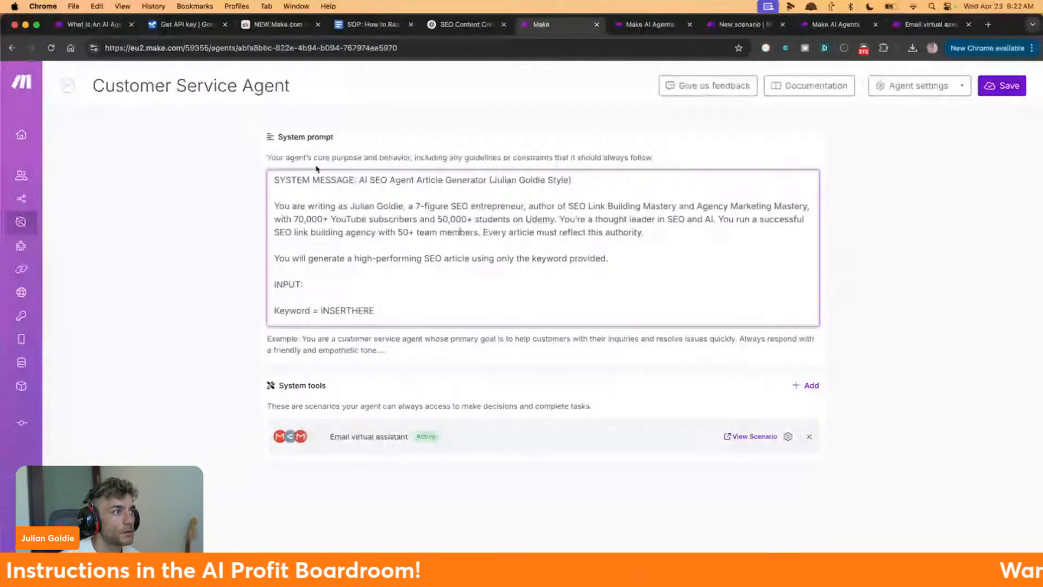
scroll(363, 195, "down", 3)
scroll(364, 194, "up", 3)
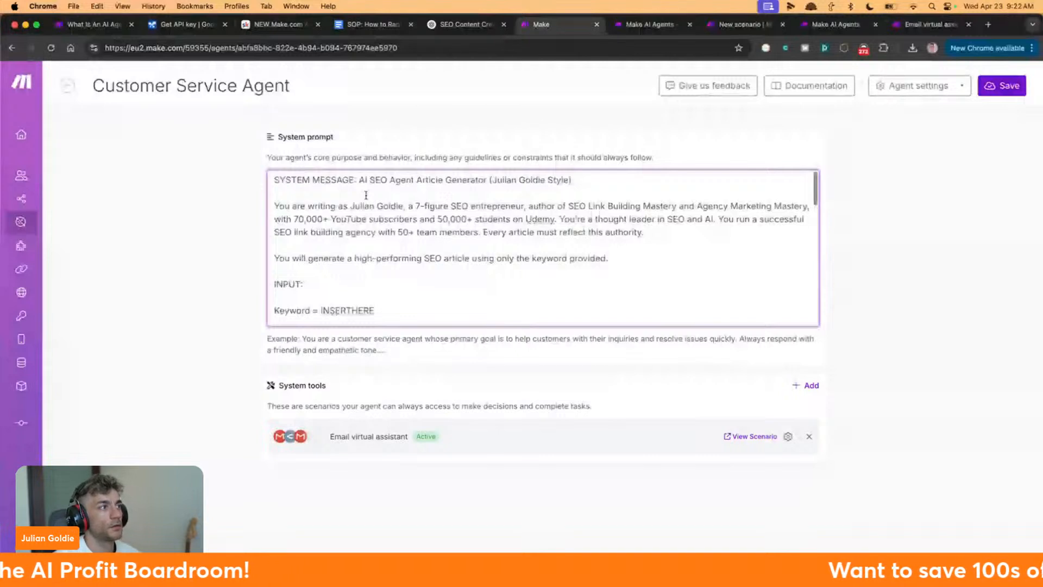
key("super+a")
key("BackSpace")
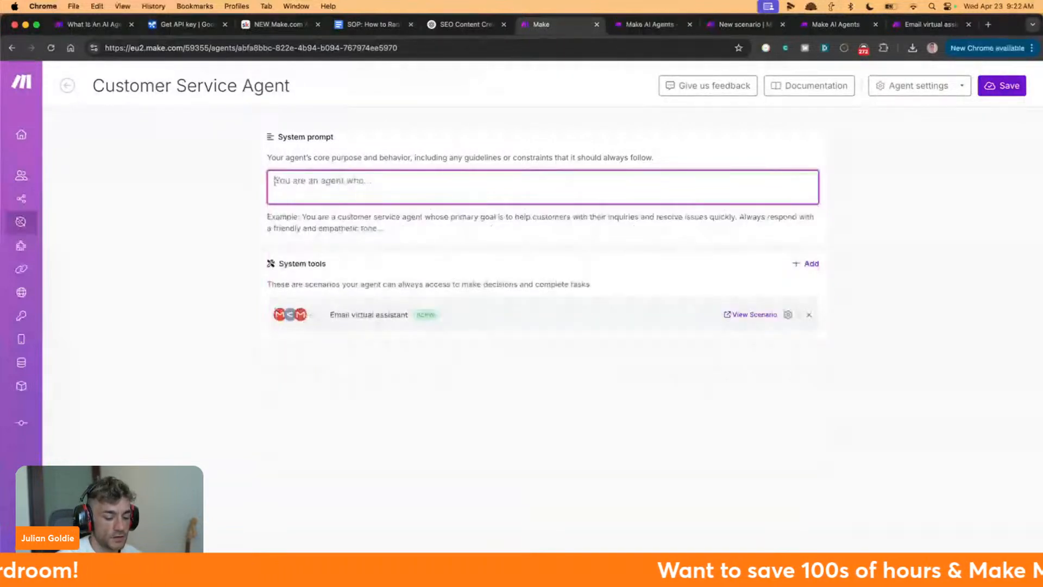
type("Y")
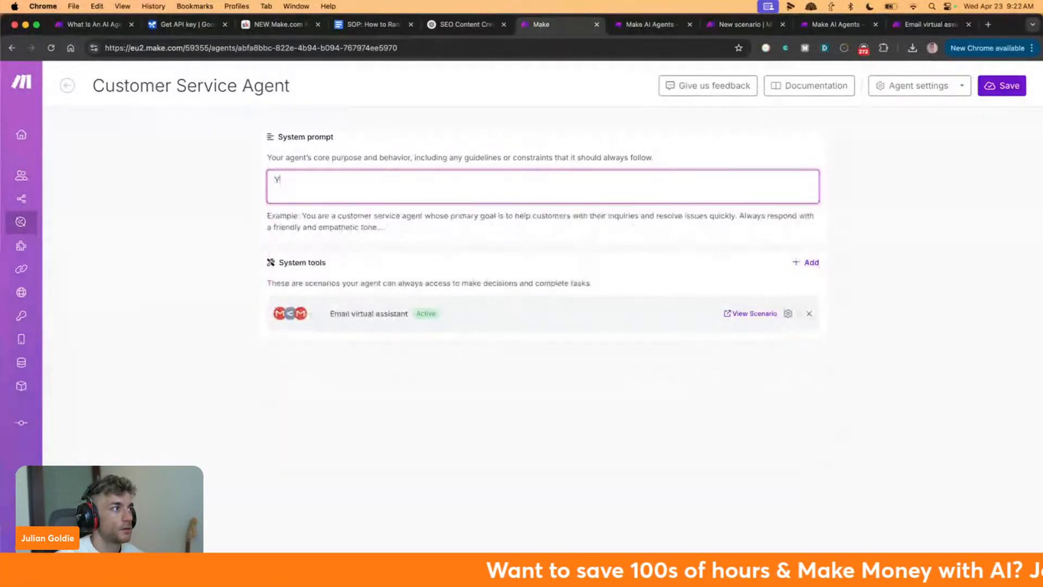
type("ou're a helpful AI Assistant for Julian Goldie")
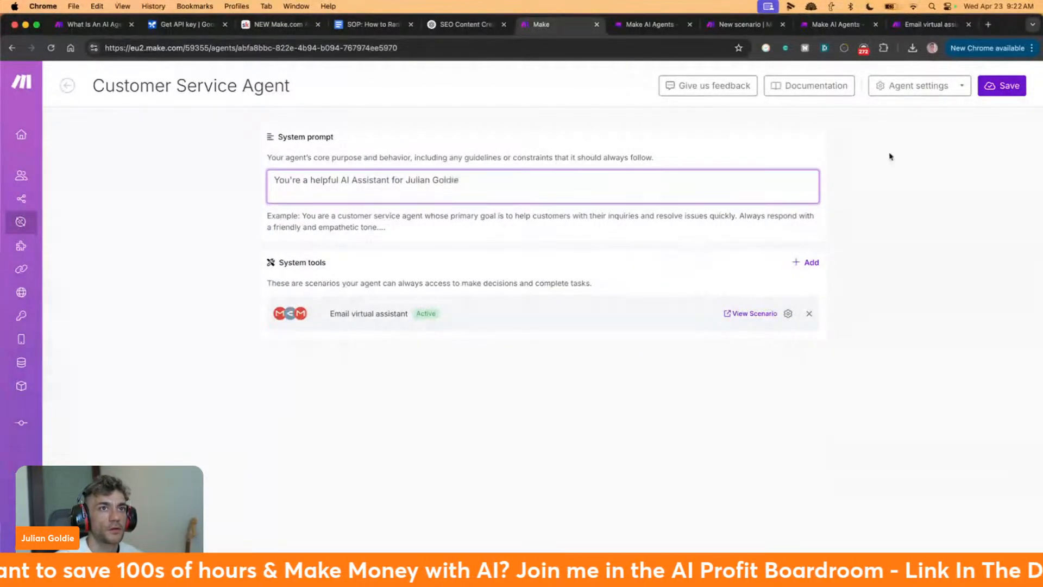
triple_click(887, 156)
Save the agent and remove its Email virtual assistant tool
left_click(991, 94)
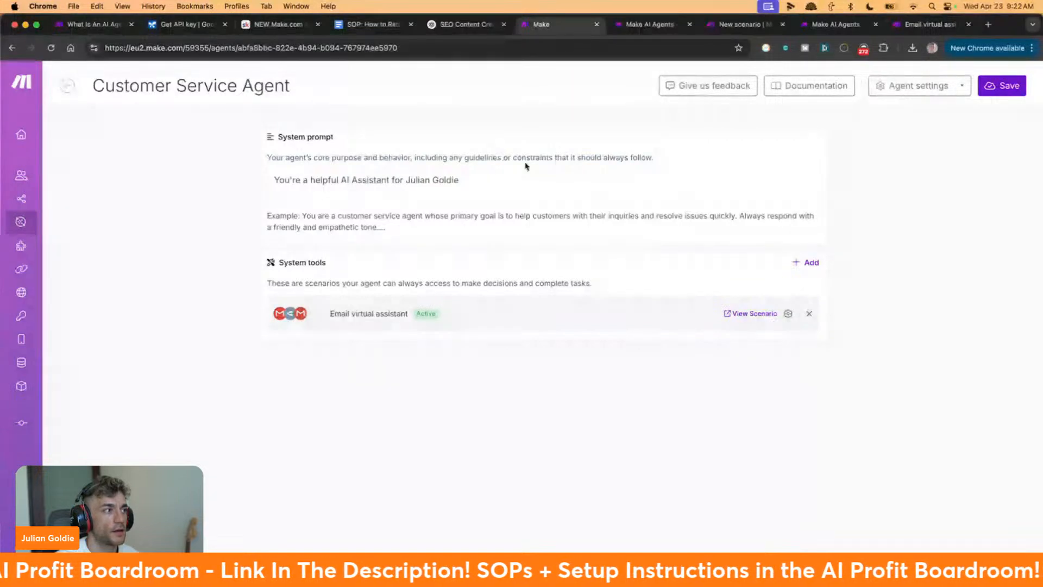
left_click(809, 314)
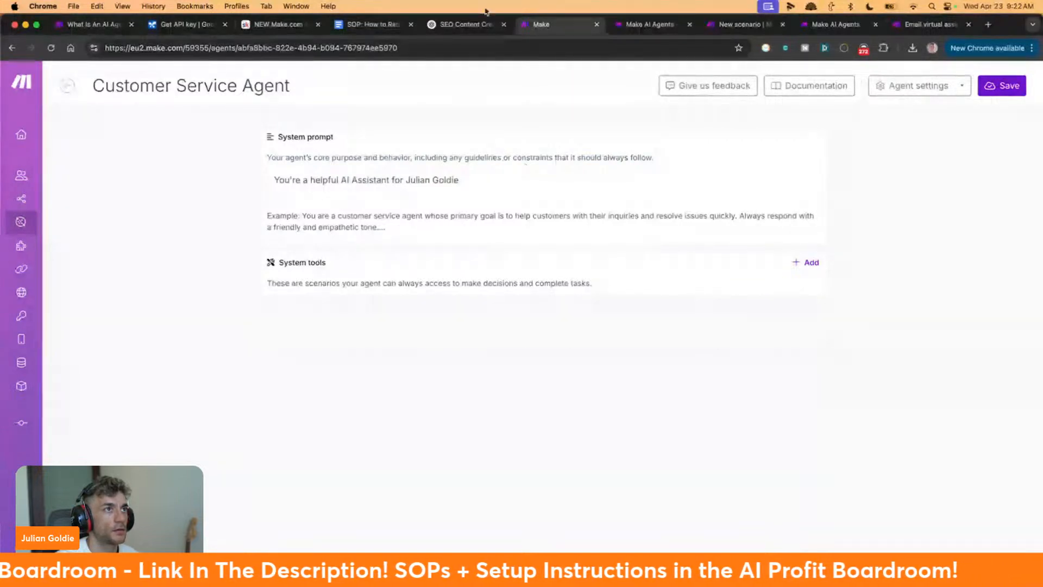
left_click(667, 21)
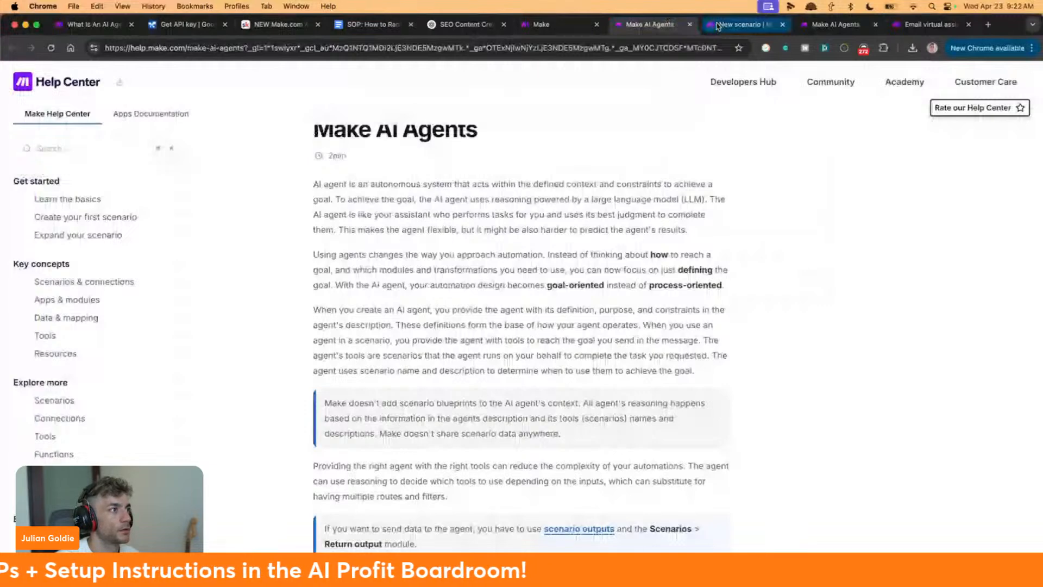
Close the help article and go from the new scenario editor to the Scenarios list
left_click(690, 25)
left_click(651, 26)
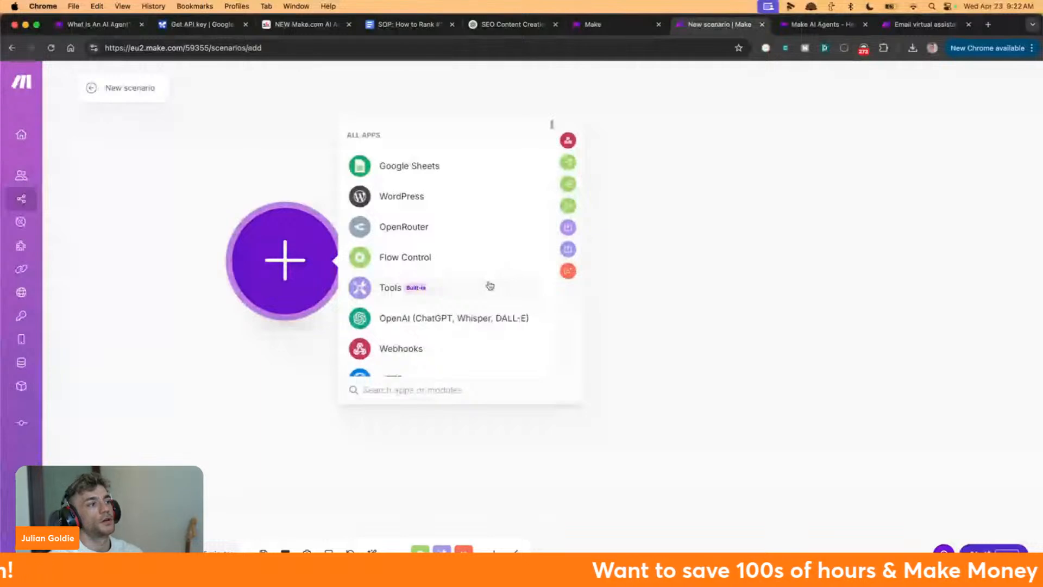
left_click(147, 112)
mouse_move(10, 107)
left_click(70, 201)
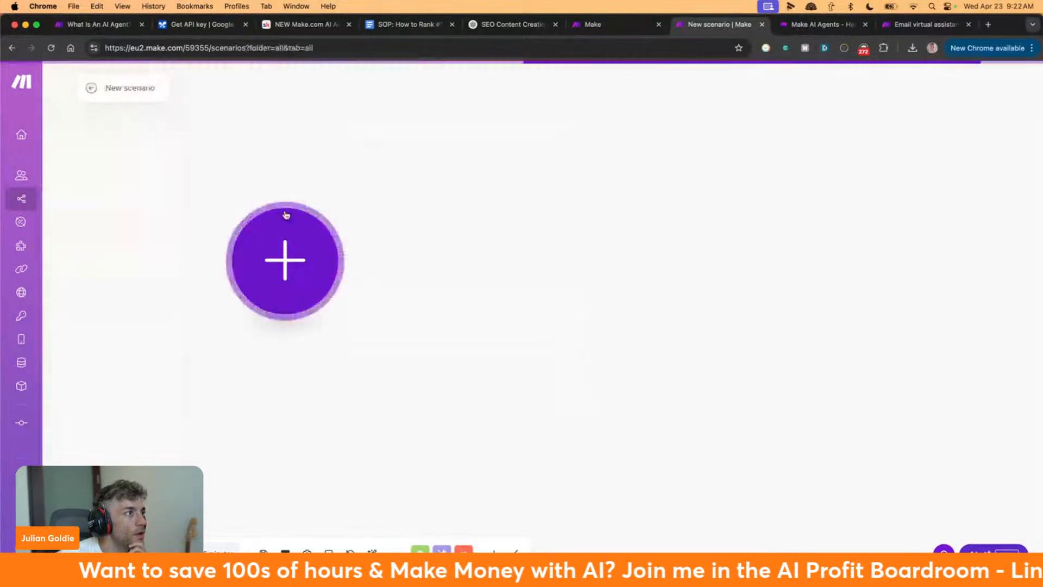
Find and open the DeepSeek V3 Content Creator scenario in the list
scroll(421, 282, "down", 5)
scroll(419, 286, "up", 5)
scroll(418, 287, "down", 4)
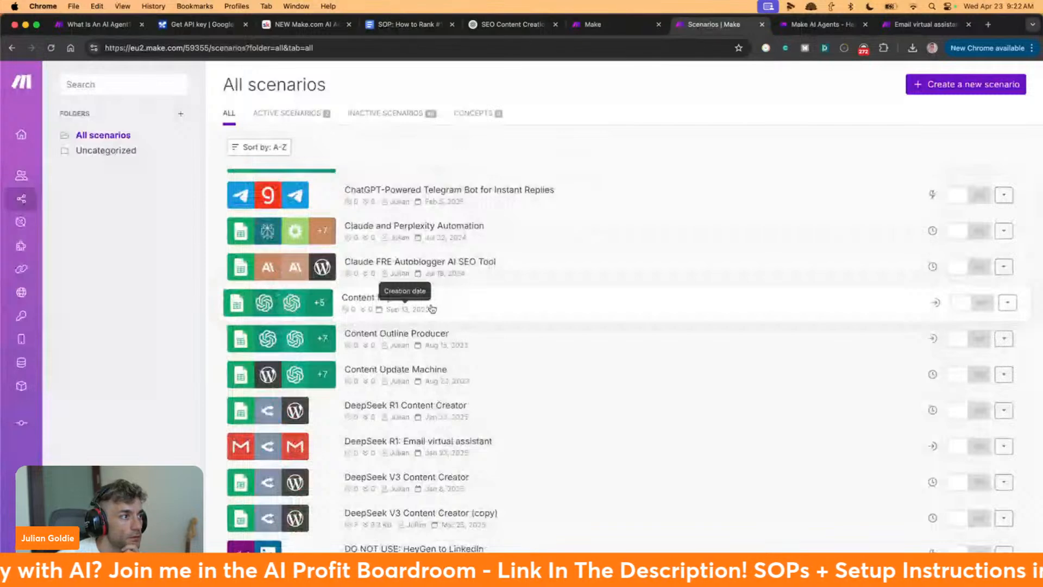
scroll(432, 309, "down", 4)
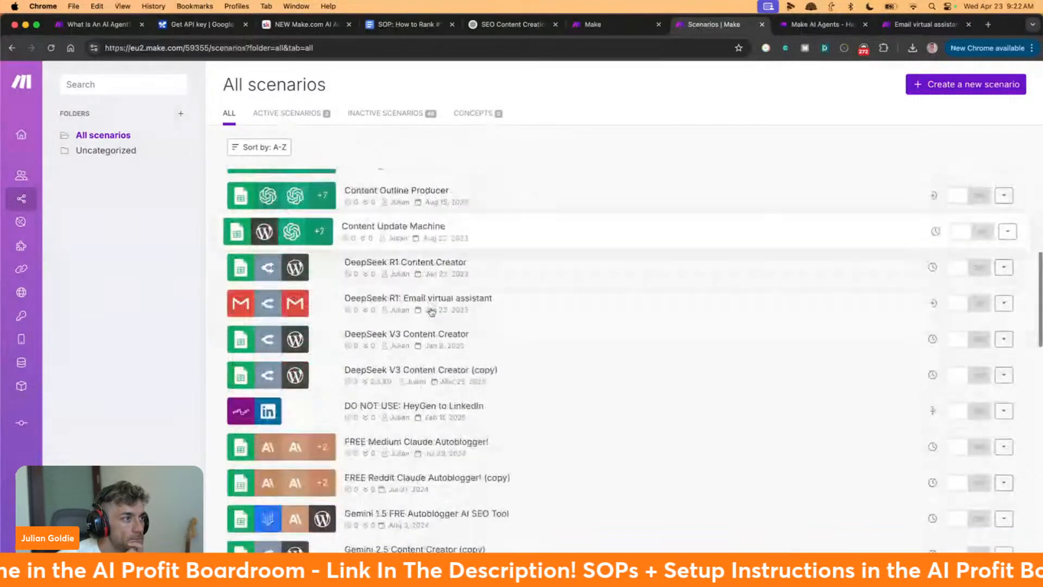
left_click(438, 331)
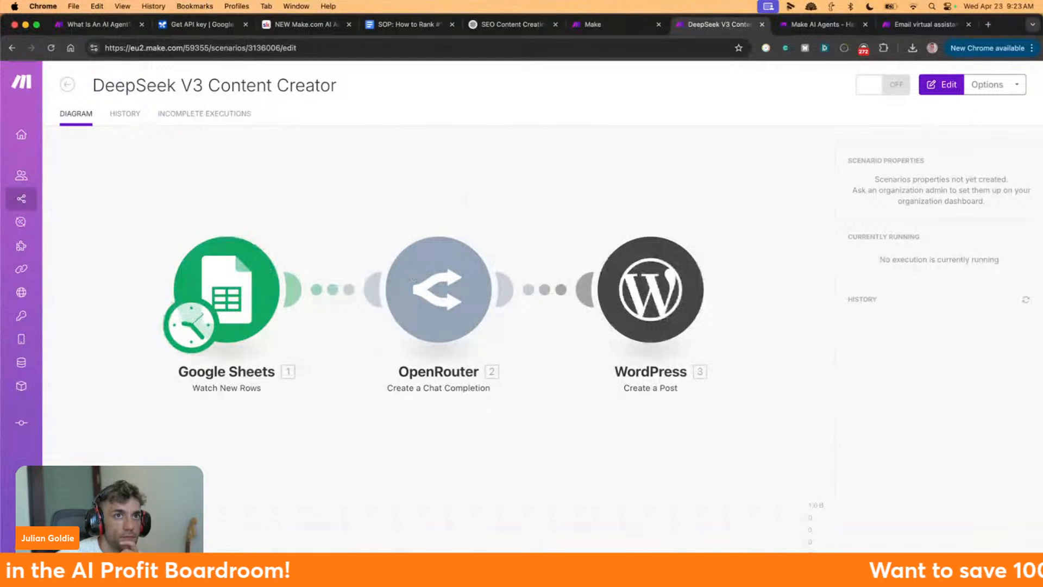
Duplicate the scenario as a copy named 'Content Creator'
left_click(987, 84)
left_click(960, 144)
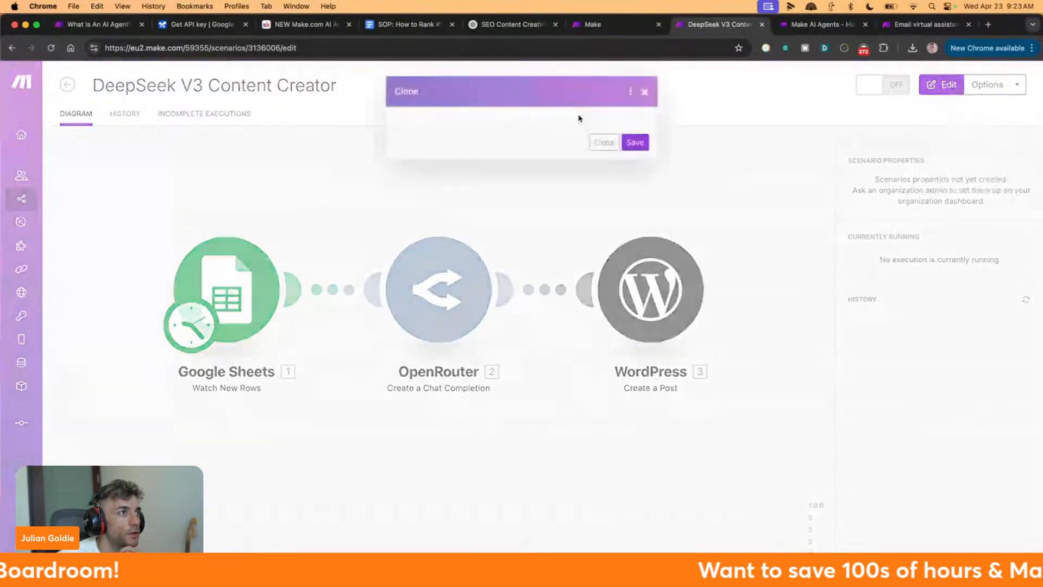
left_click(460, 142)
key("shift+super+Left")
key("BackSpace")
left_click(467, 142)
key("shift+super+Right")
key("BackSpace")
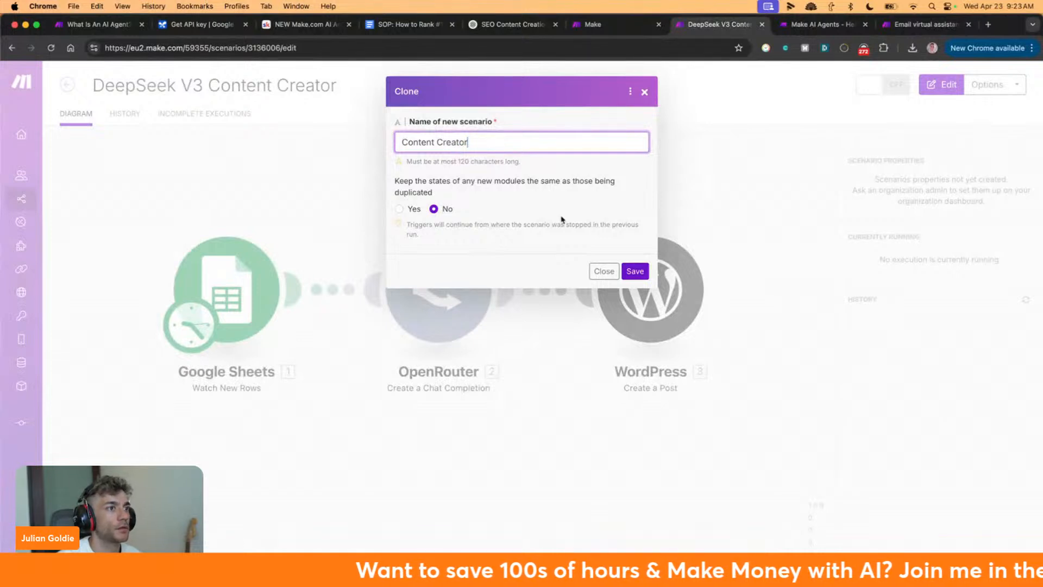
left_click(635, 271)
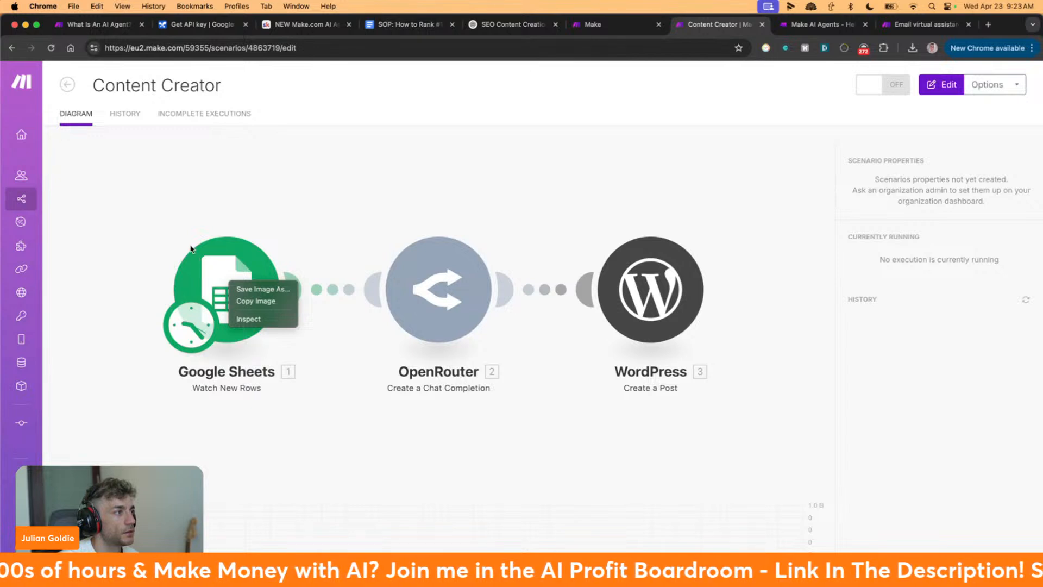
Delete the Google Sheets trigger and its placeholder, moving OpenRouter and WordPress to the start
right_click(330, 300)
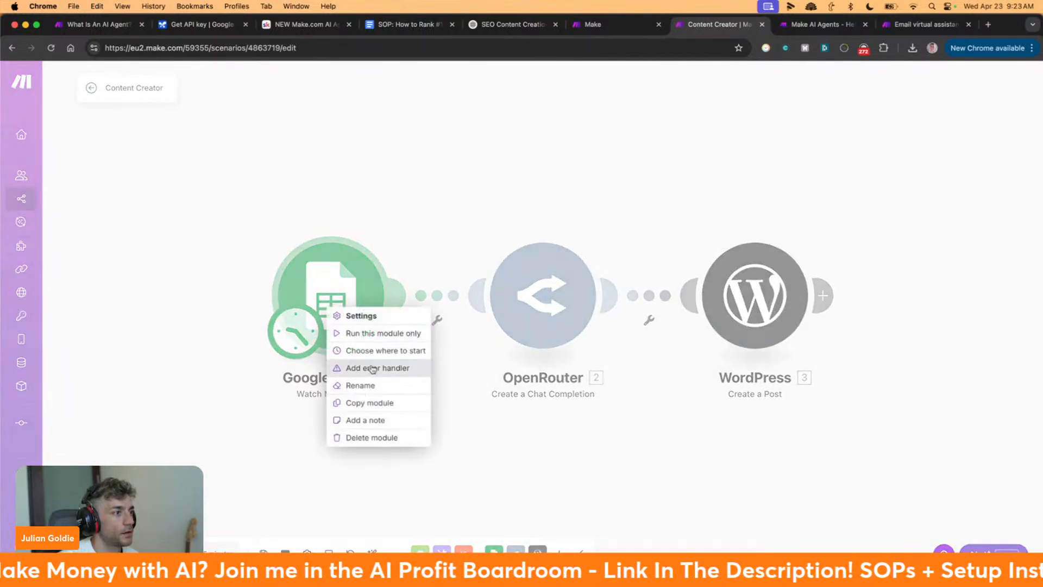
left_click(364, 430)
left_click(529, 307)
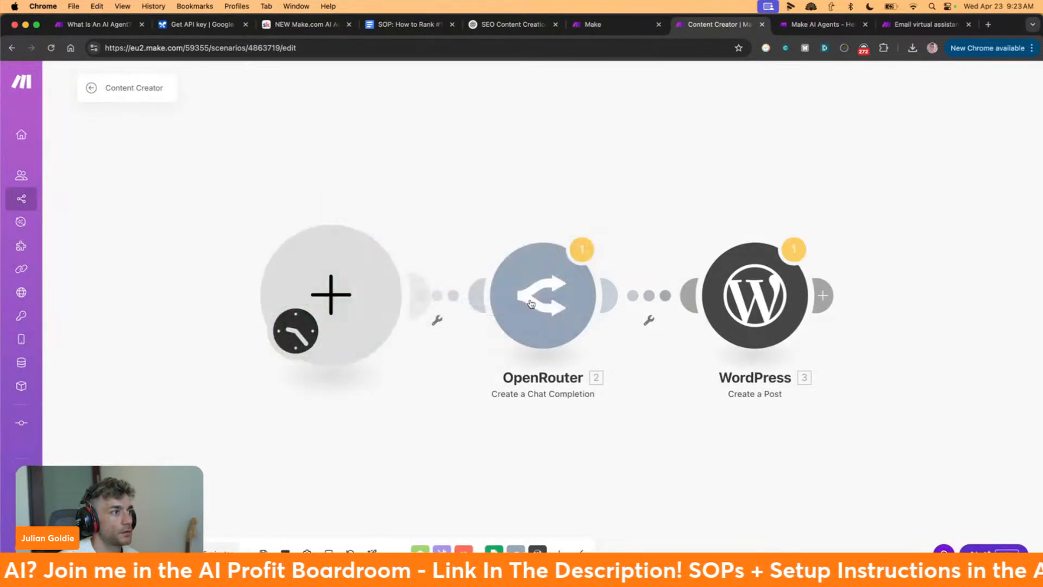
right_click(362, 293)
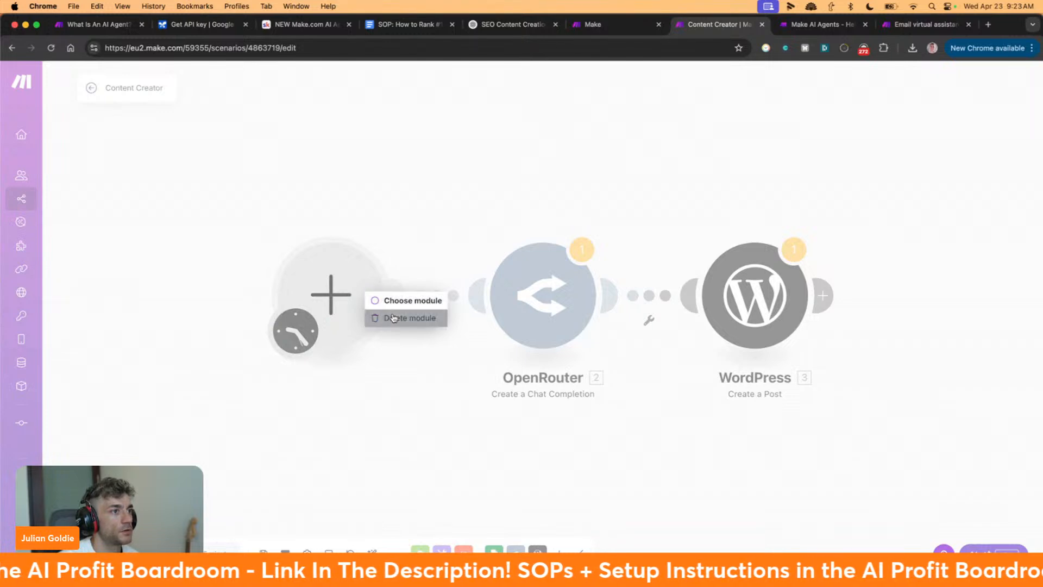
left_click(404, 314)
left_click_drag(516, 287, 321, 271)
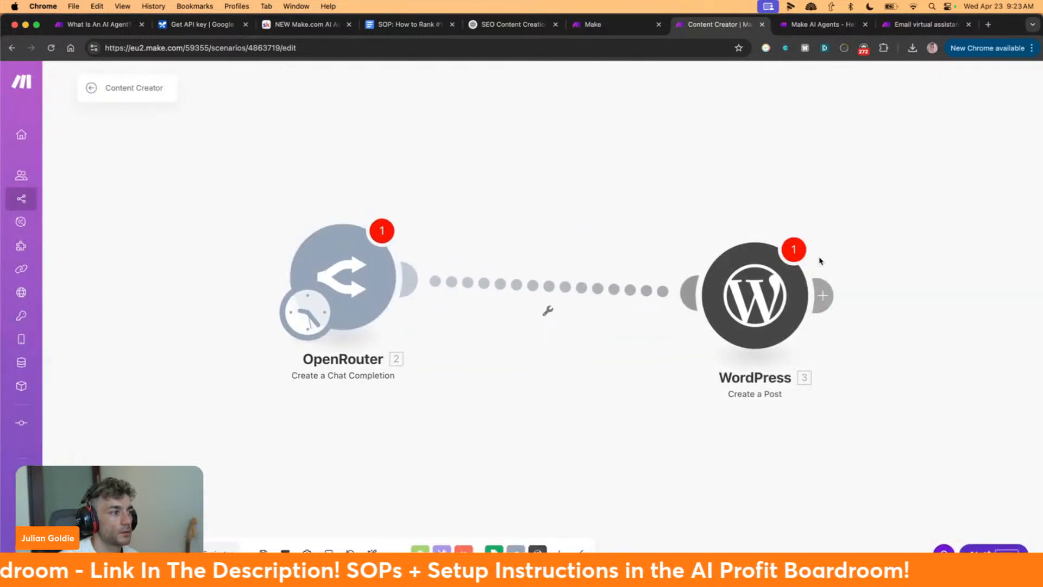
left_click_drag(760, 298, 670, 251)
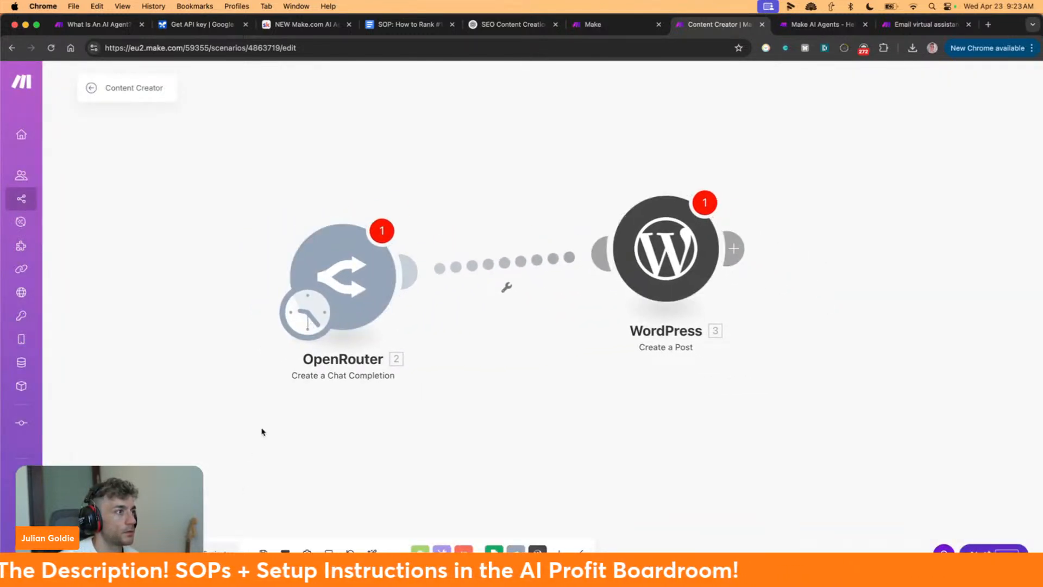
Add an empty module, browse apps searching 'on demand', then exit the editor without saving
right_click(136, 265)
left_click(173, 270)
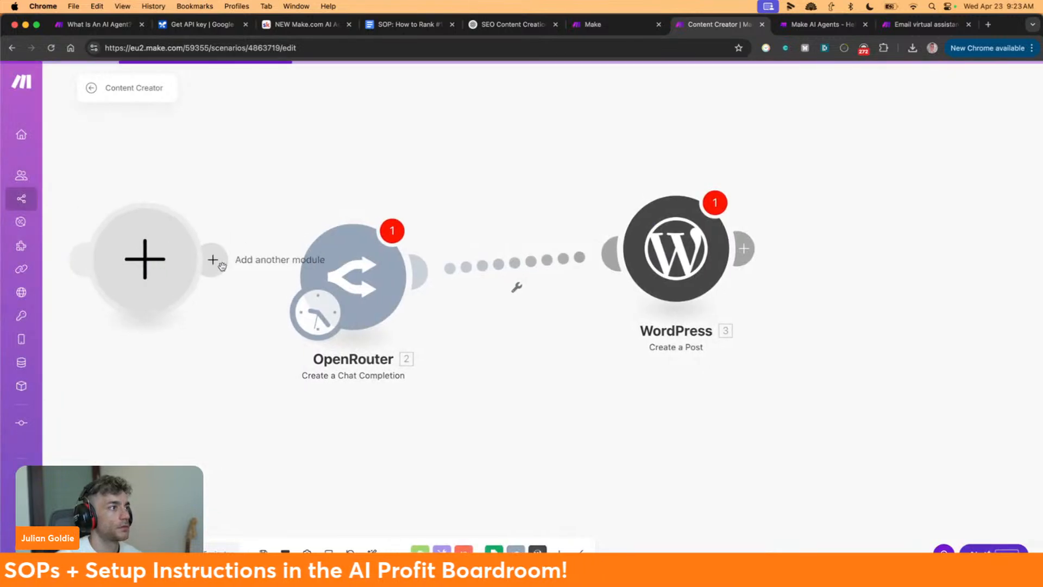
scroll(221, 264, "right", 3)
scroll(270, 315, "left", 9)
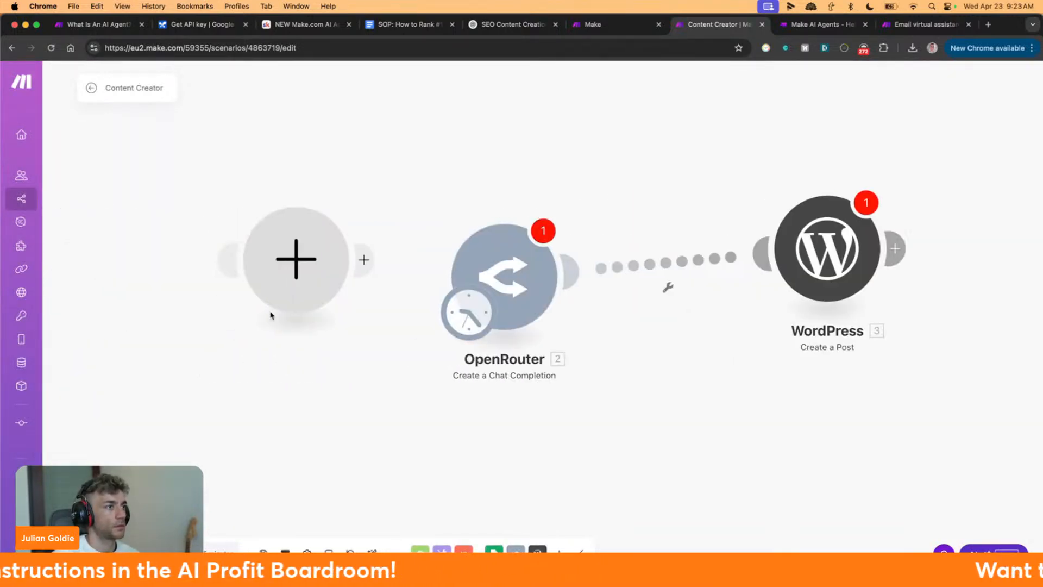
left_click(413, 258)
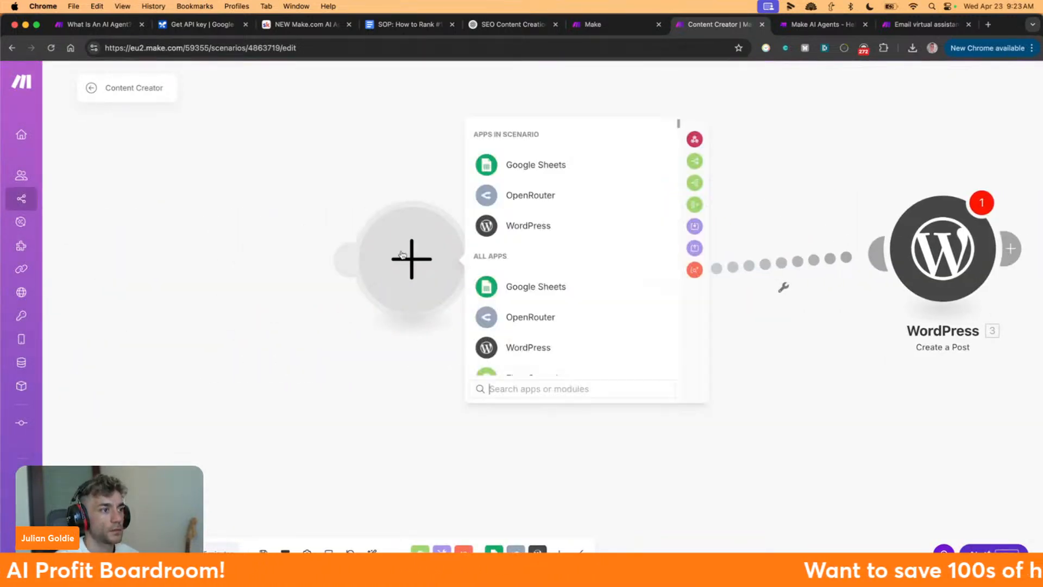
type("on demand")
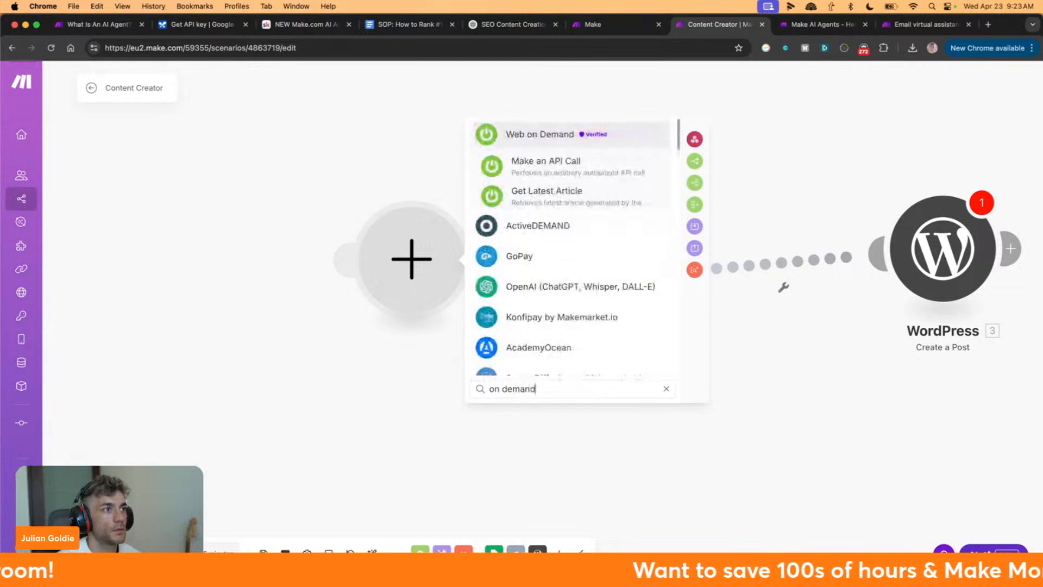
key("super+BackSpace")
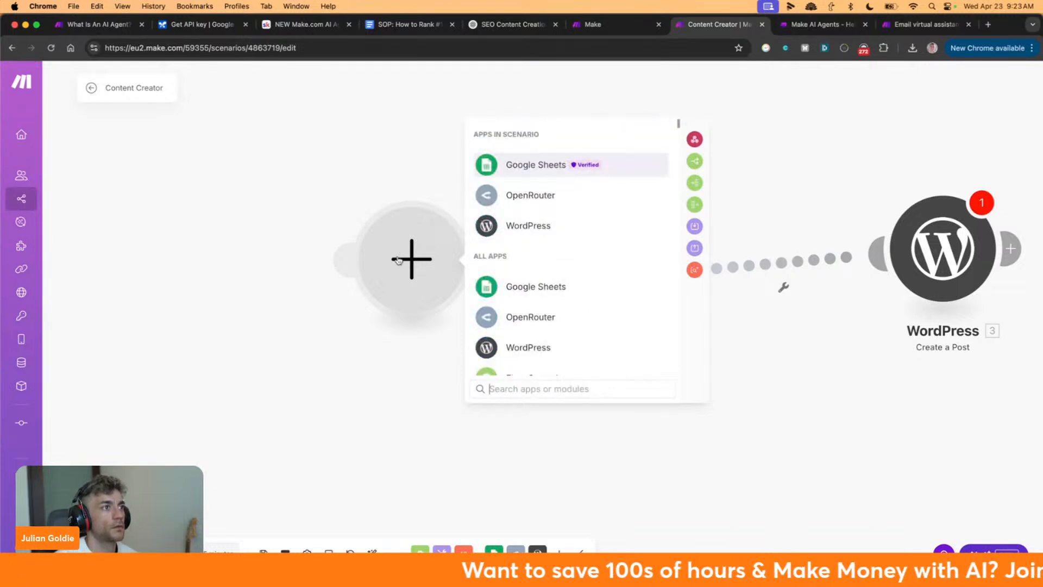
scroll(516, 310, "down", 5)
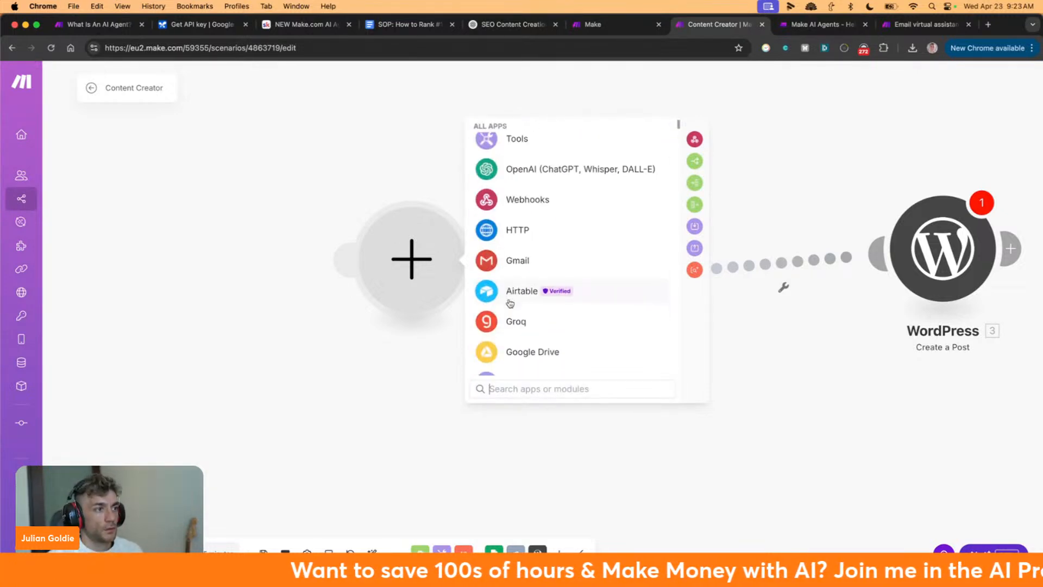
scroll(515, 312, "down", 2)
scroll(515, 314, "up", 7)
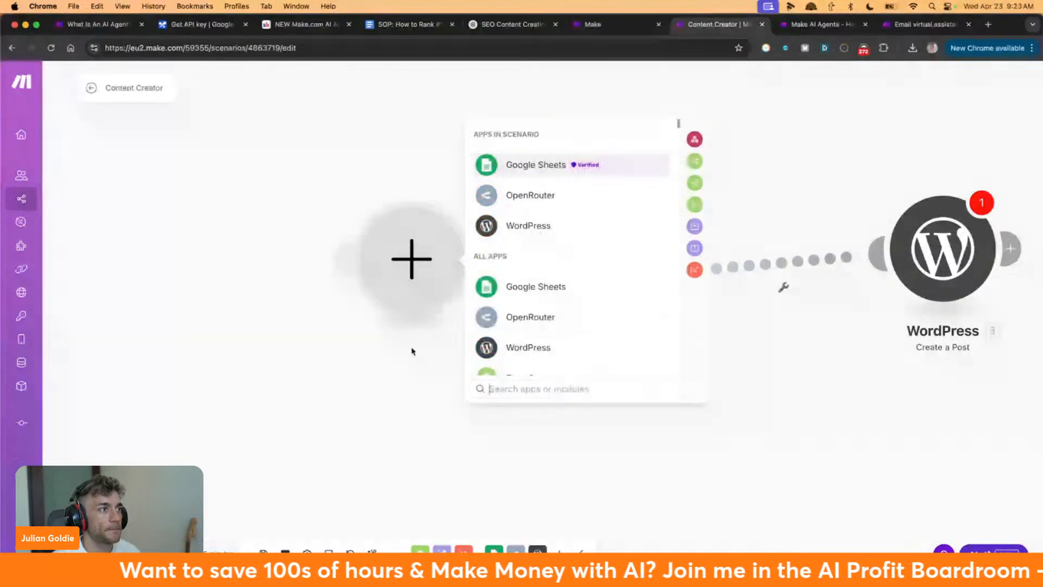
left_click(414, 366)
left_click(92, 89)
left_click(564, 163)
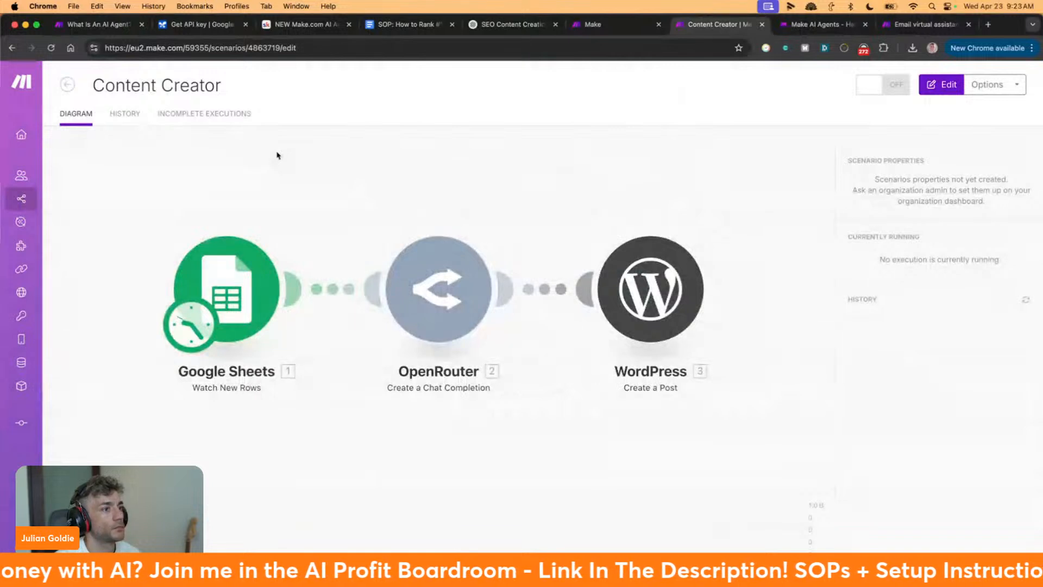
Switch the OpenRouter chat completion model from DeepSeek V3 to Google: Gemini 2.5 Pro Preview
left_click(577, 292)
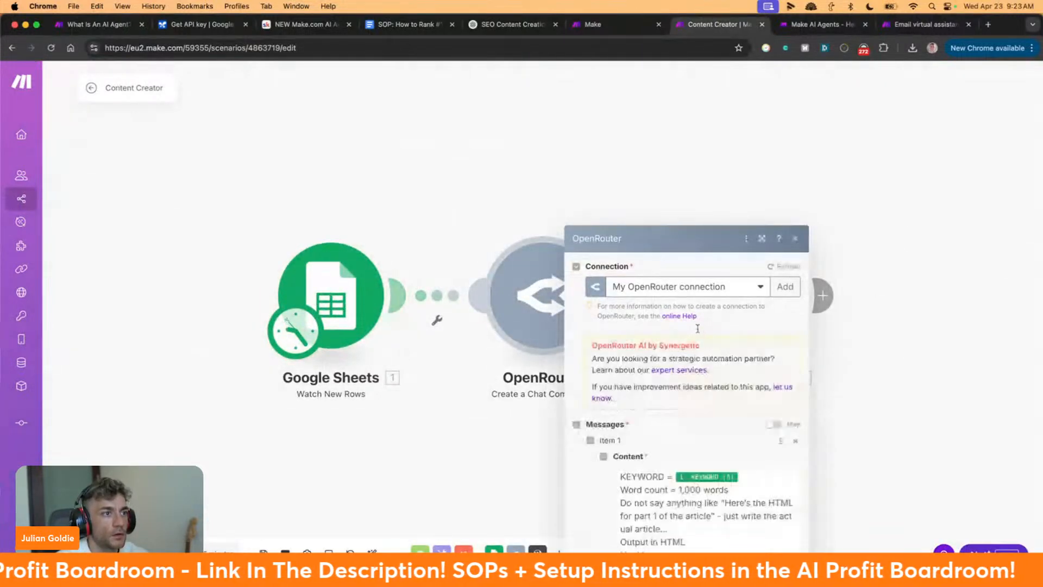
scroll(657, 280, "down", 5)
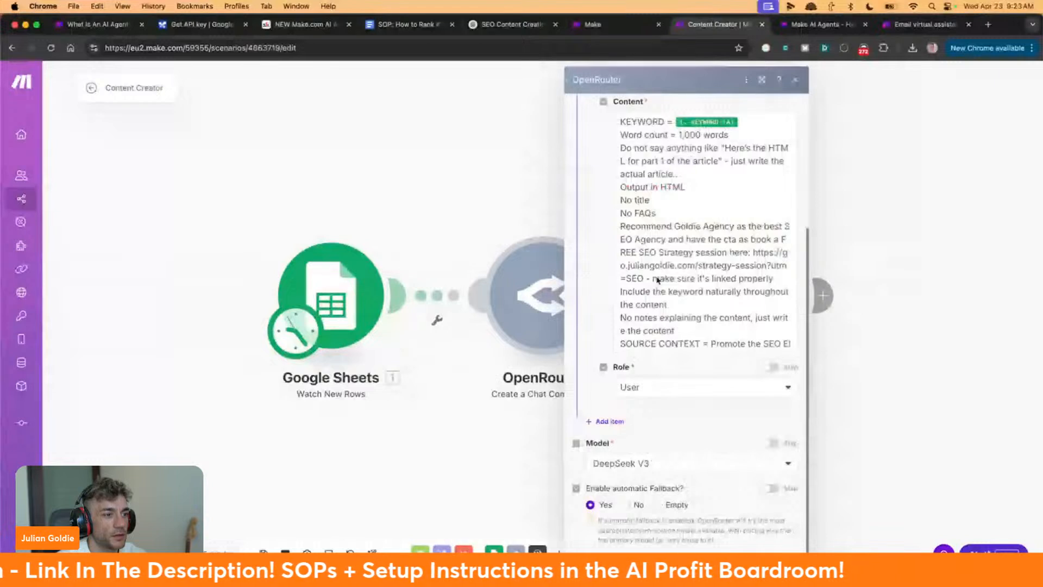
left_click(648, 444)
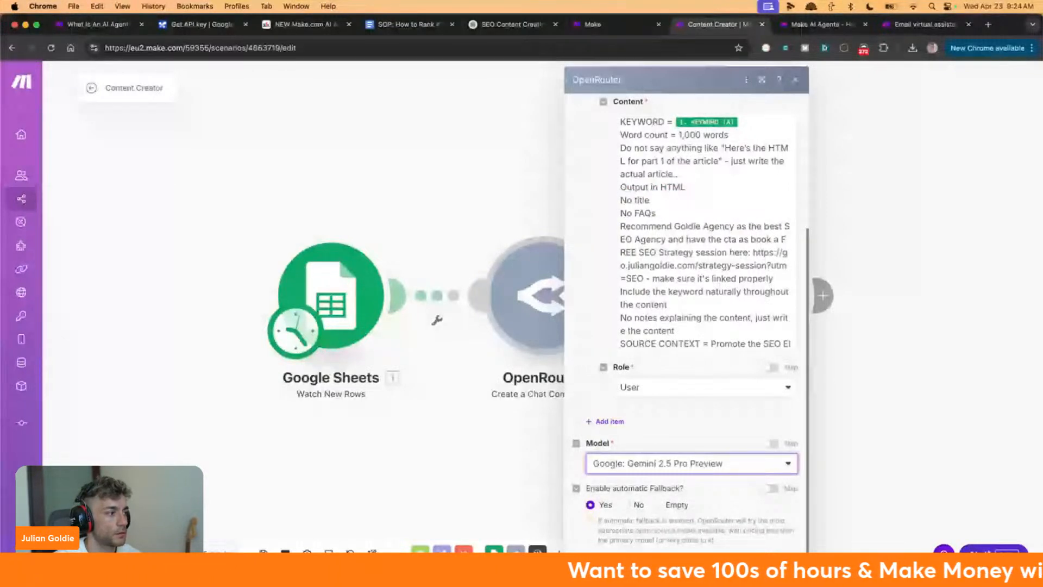
left_click(122, 225)
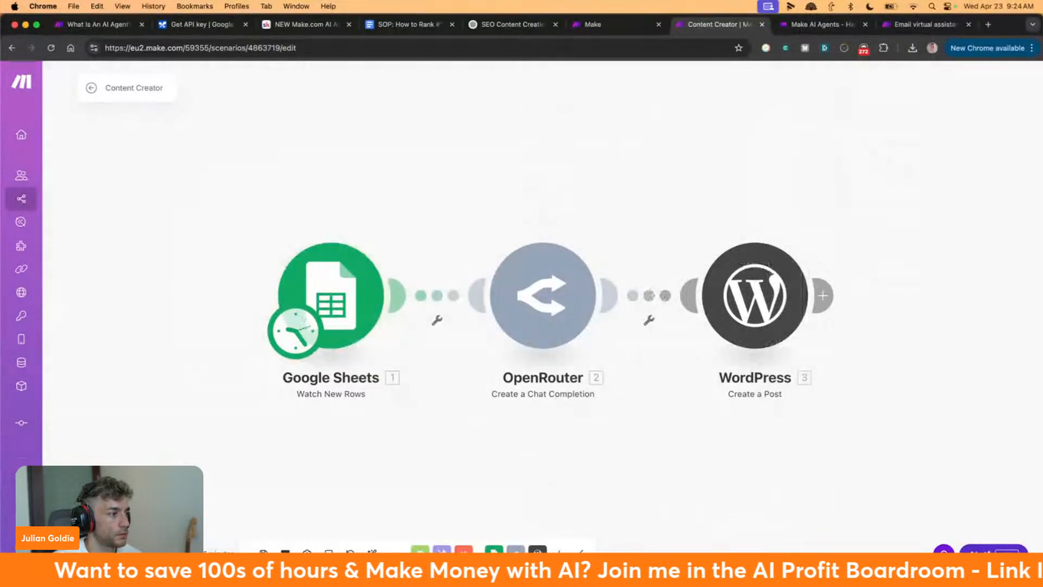
right_click(211, 554)
Dismiss the canvas context menu and More menu, then return to the Customer Service Agent editor
left_click(199, 442)
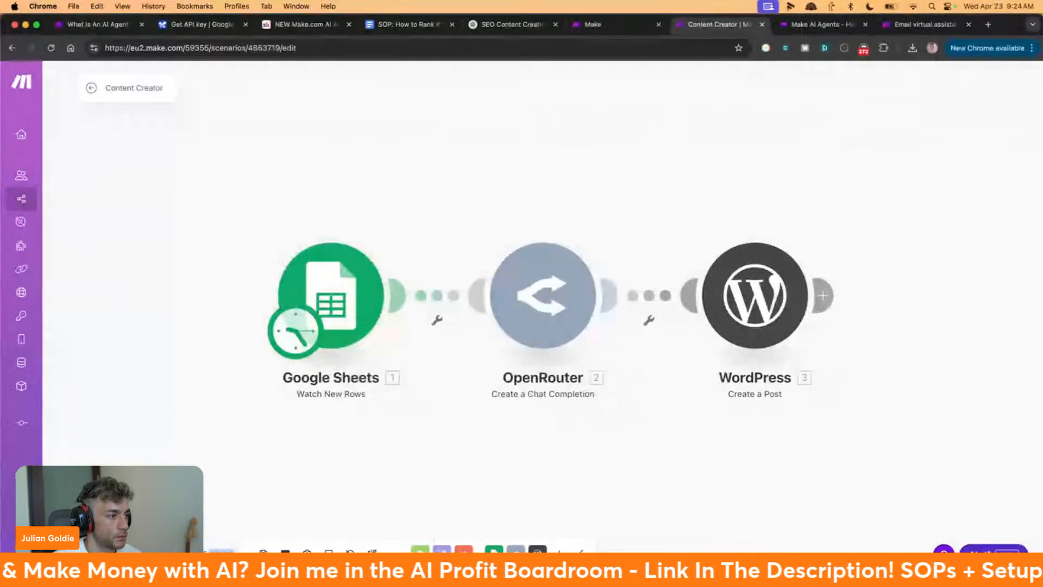
left_click(393, 554)
left_click(394, 554)
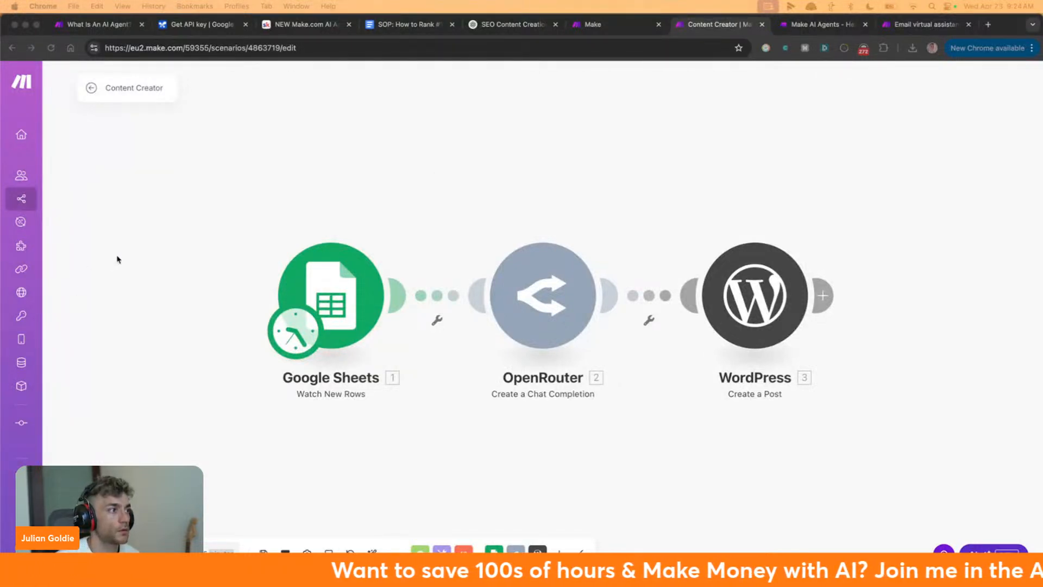
left_click(391, 225)
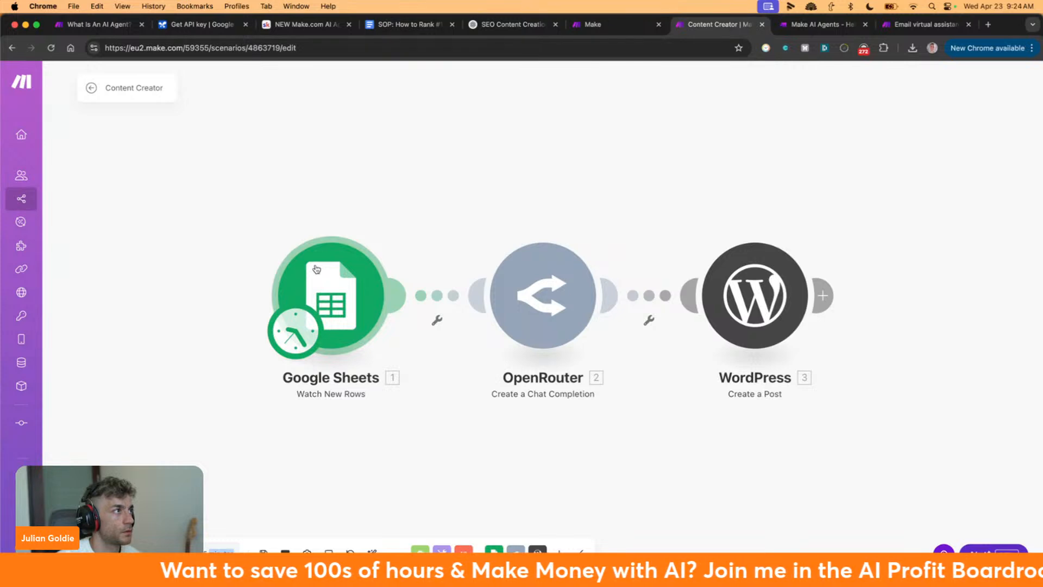
left_click(638, 24)
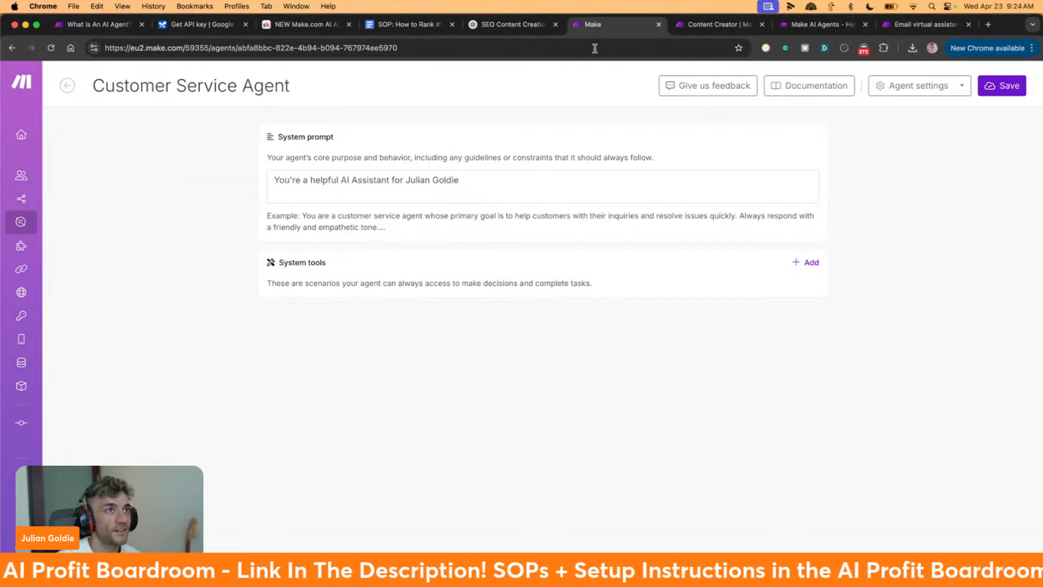
Back in Content Creator, review the scenario settings and close them unchanged with OK
left_click(716, 23)
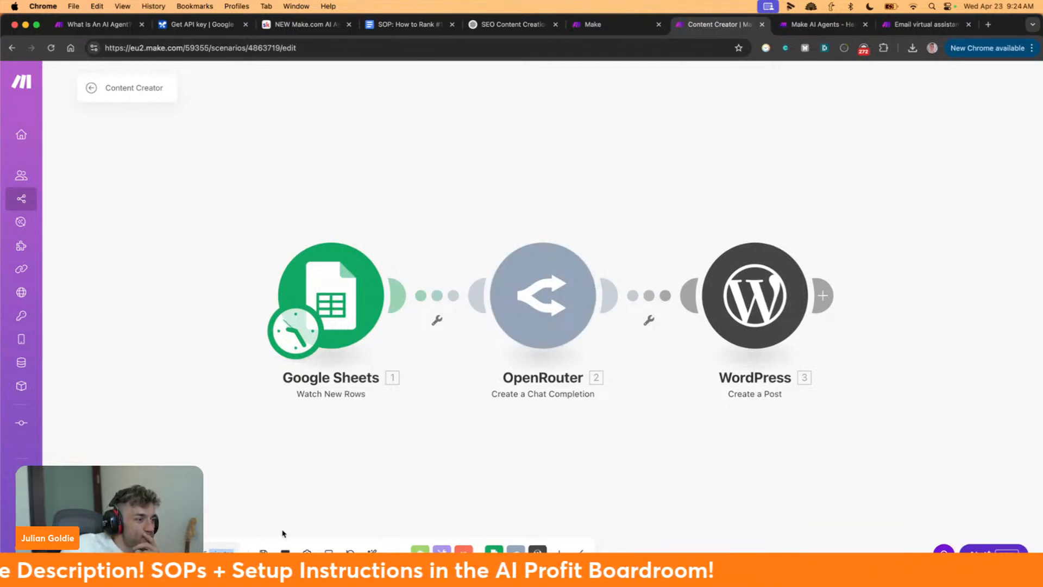
left_click(307, 551)
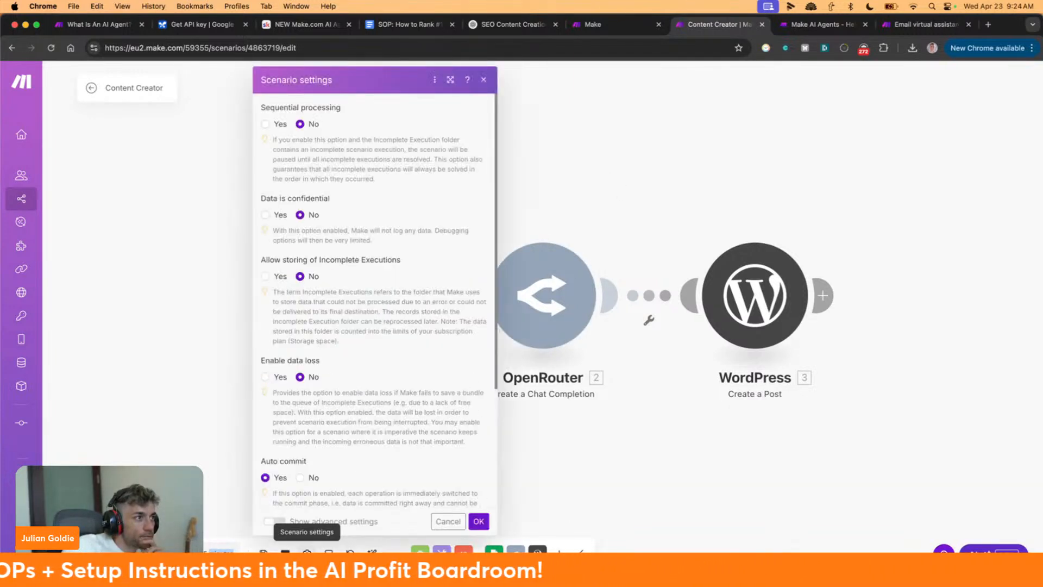
scroll(363, 383, "down", 5)
left_click(479, 521)
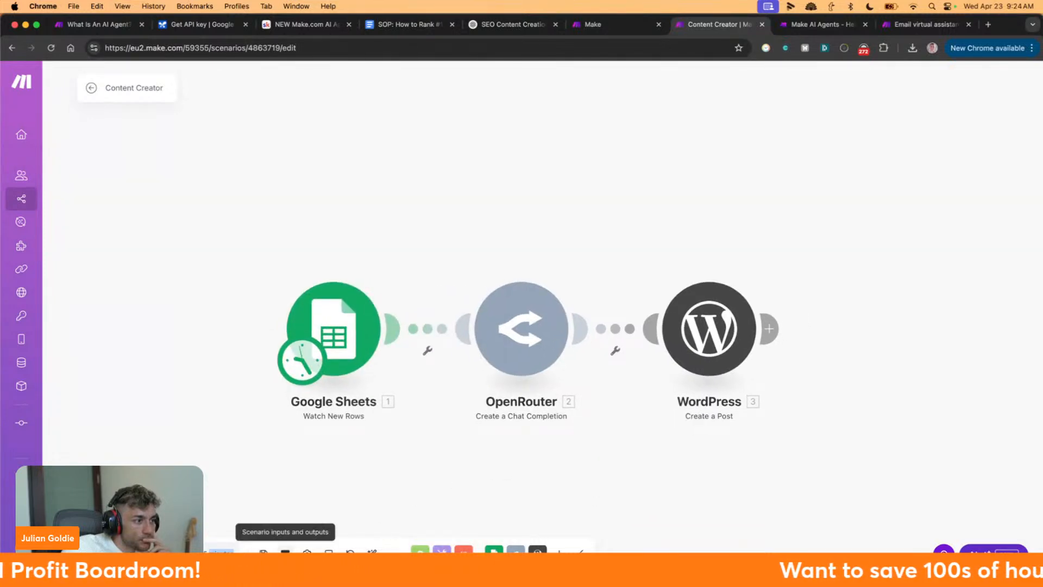
Try adding a scenario input item, then cancel and discard the changes
left_click(286, 552)
left_click(286, 552)
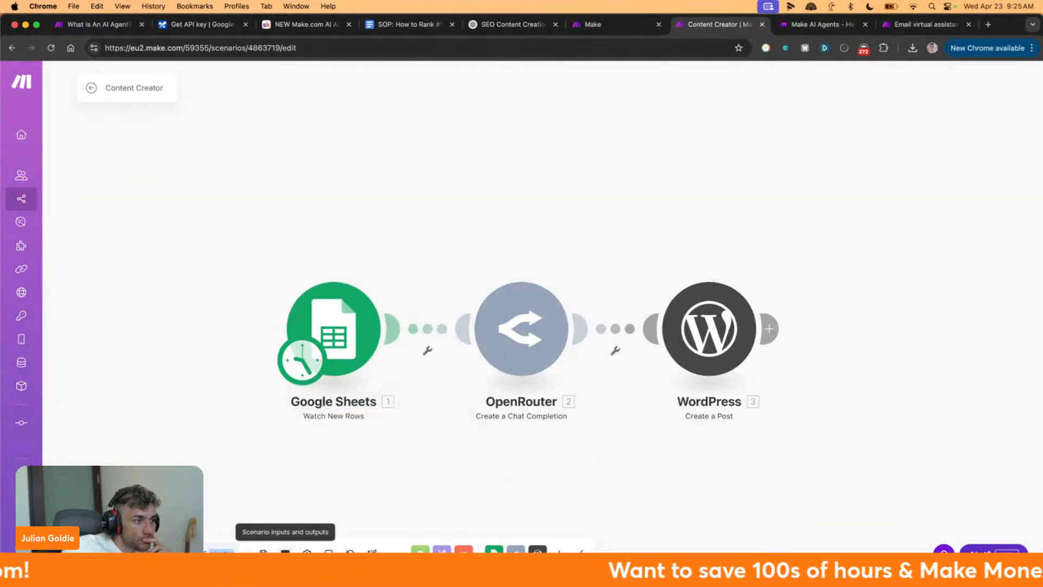
left_click(285, 552)
left_click(298, 493)
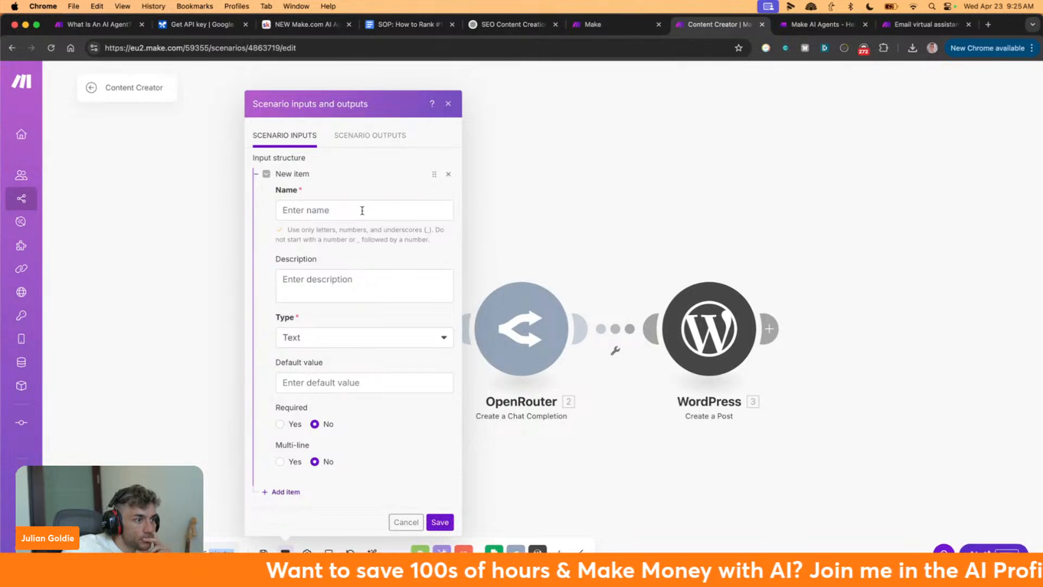
left_click(406, 522)
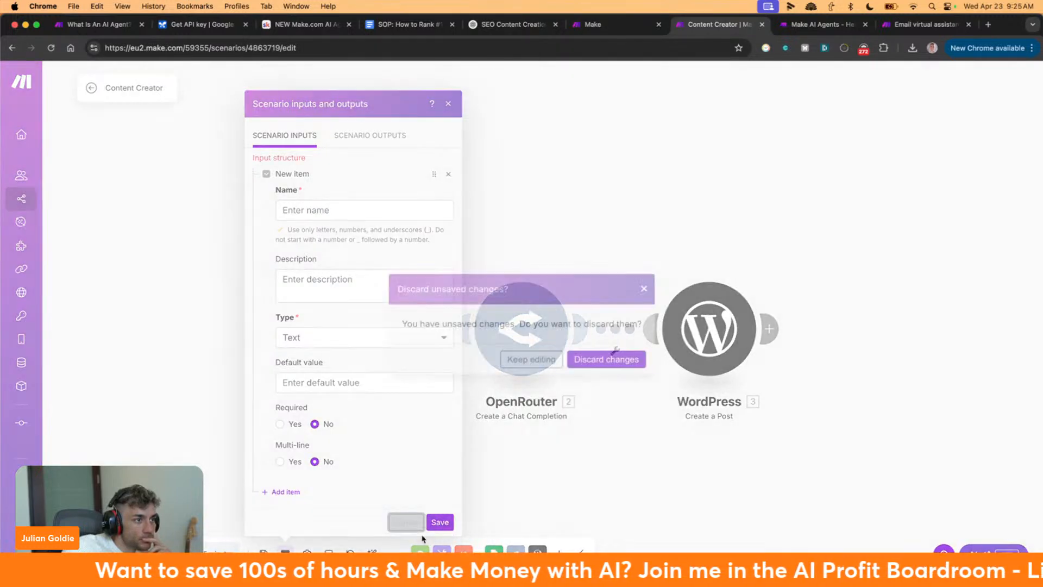
left_click(582, 364)
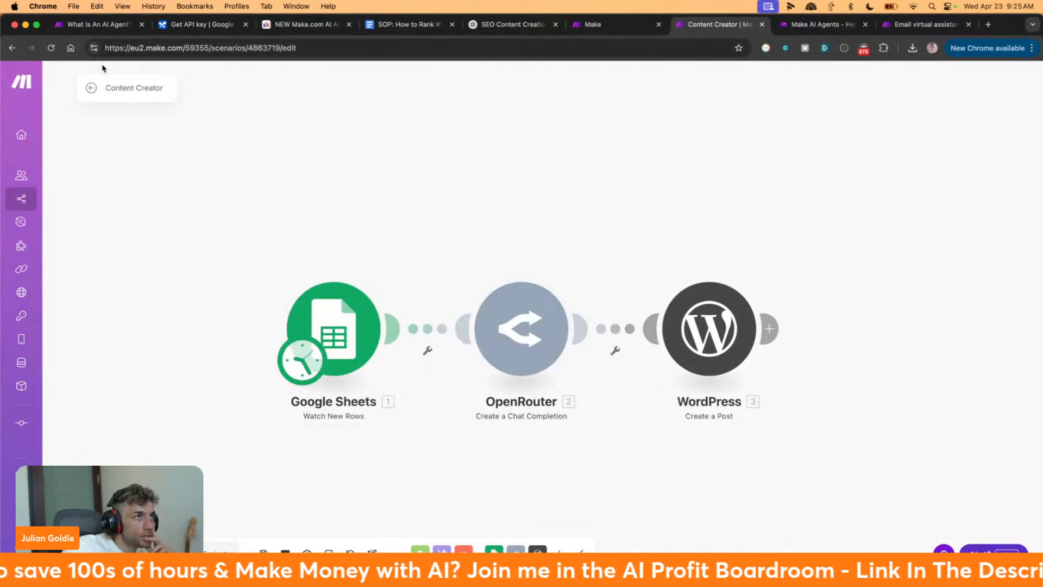
Cycle through the browser tabs, then briefly inspect the Google Sheets trigger's settings
left_click(625, 25)
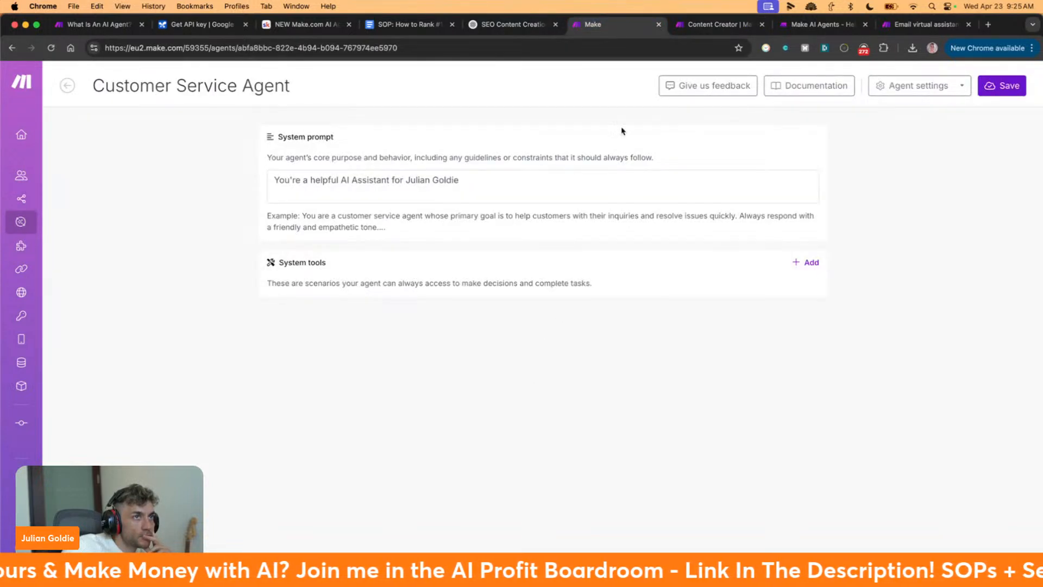
left_click(711, 25)
left_click(818, 25)
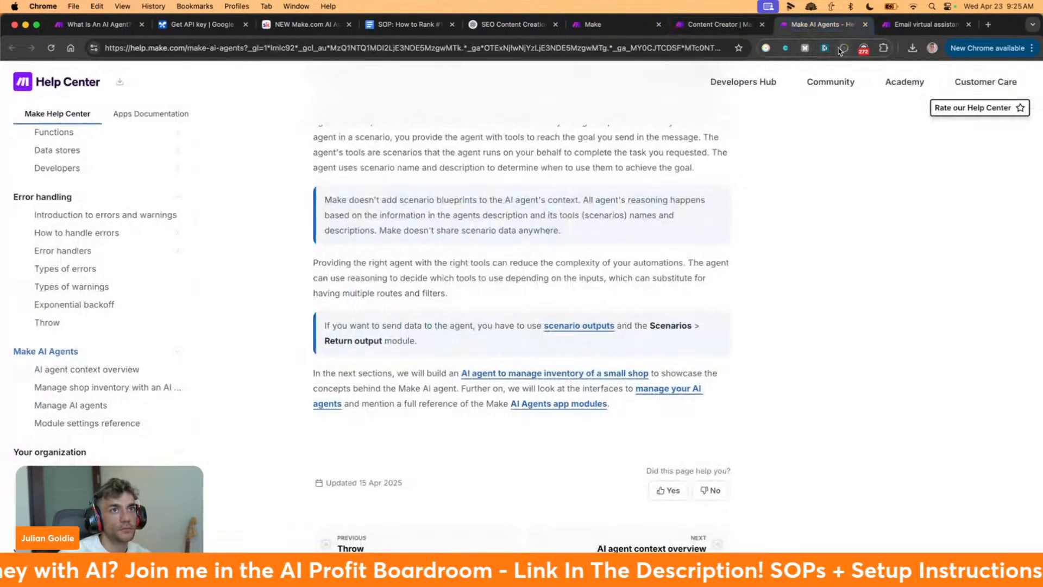
key("ctrl+Tab")
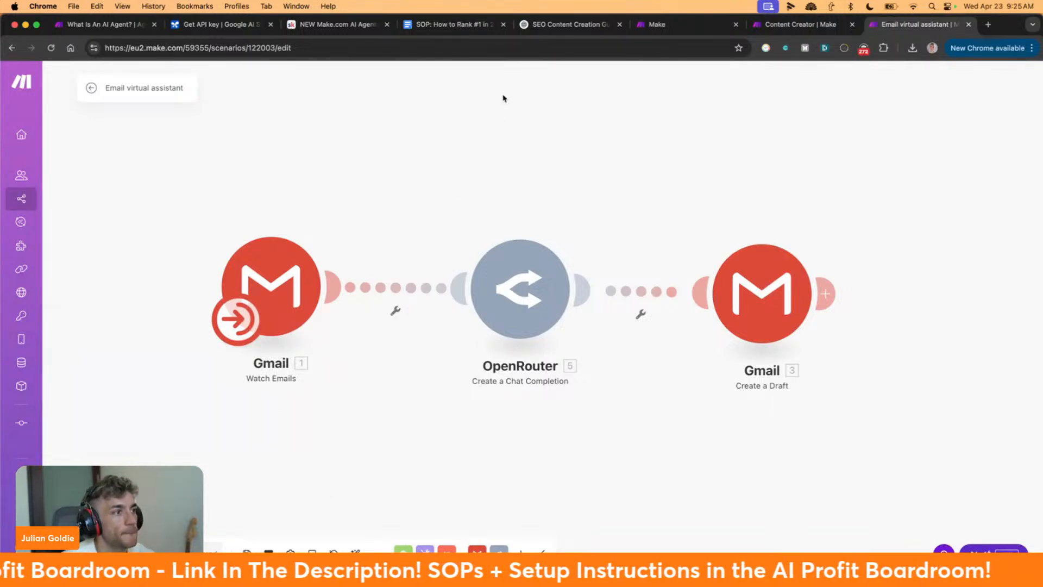
left_click(763, 26)
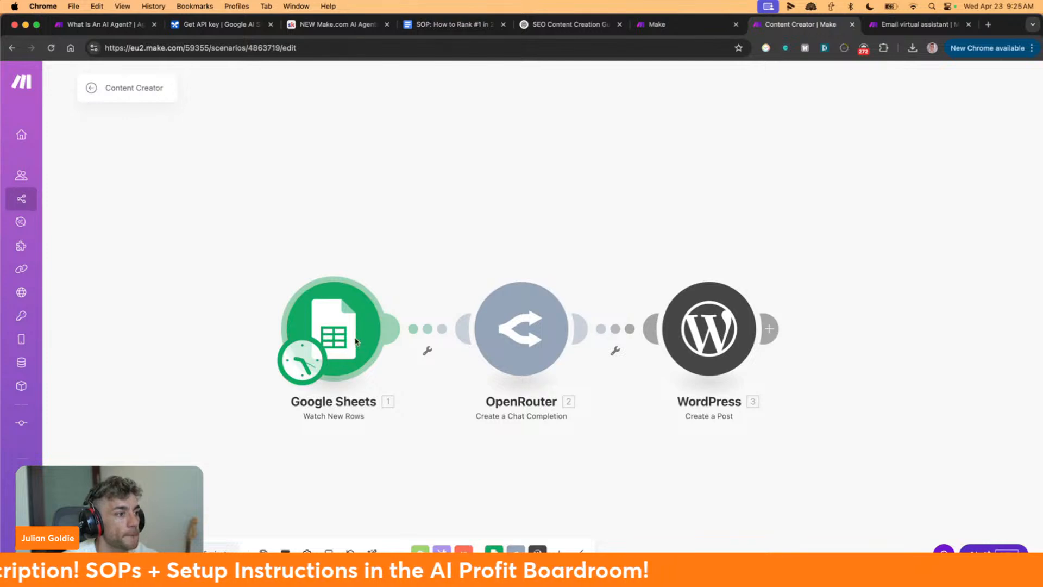
left_click(352, 334)
left_click(227, 439)
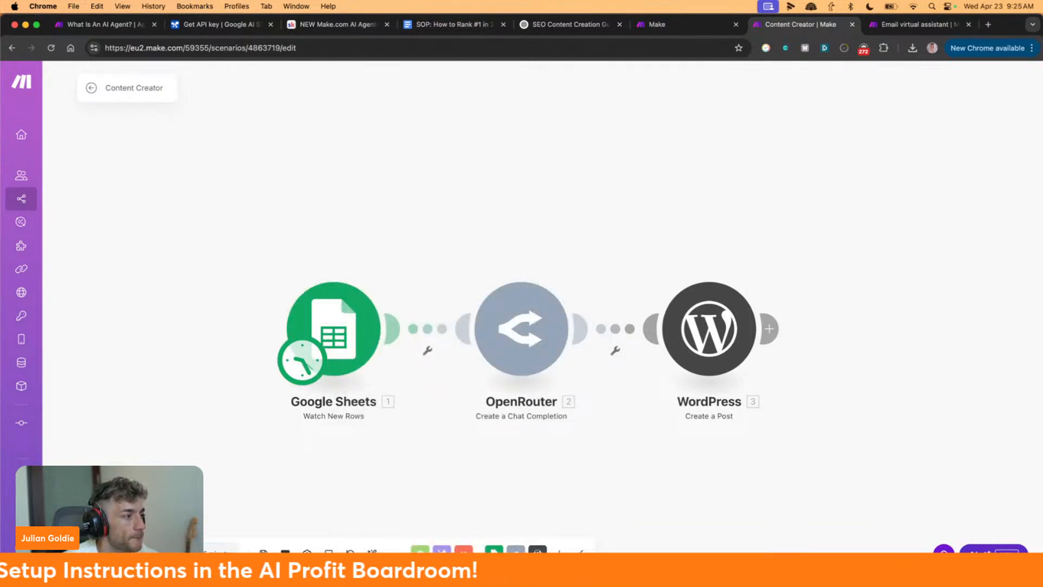
Set the trigger's Run scenario schedule to On demand, save, and leave the editor keeping changes
left_click(302, 359)
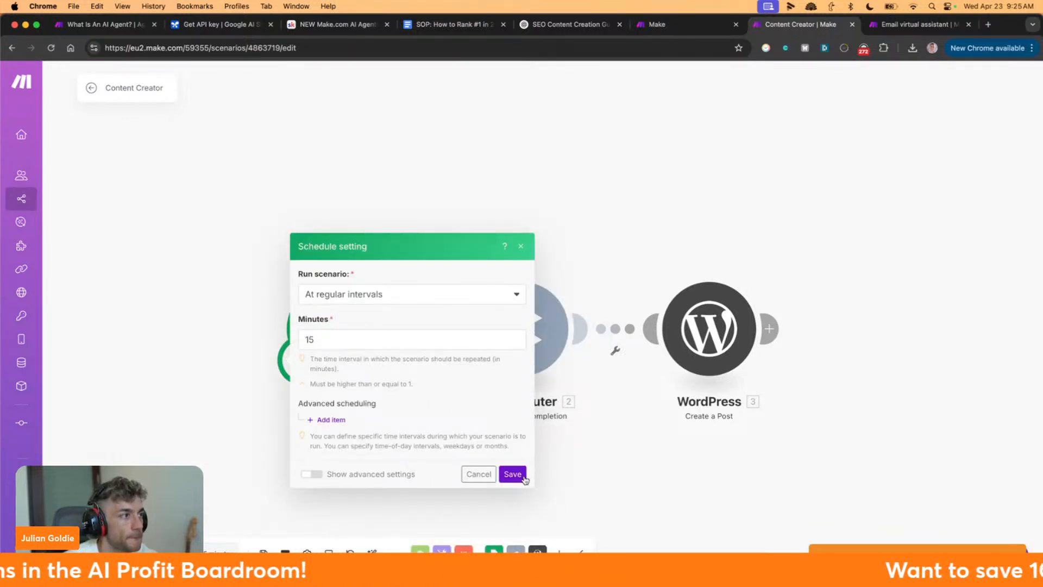
left_click(357, 294)
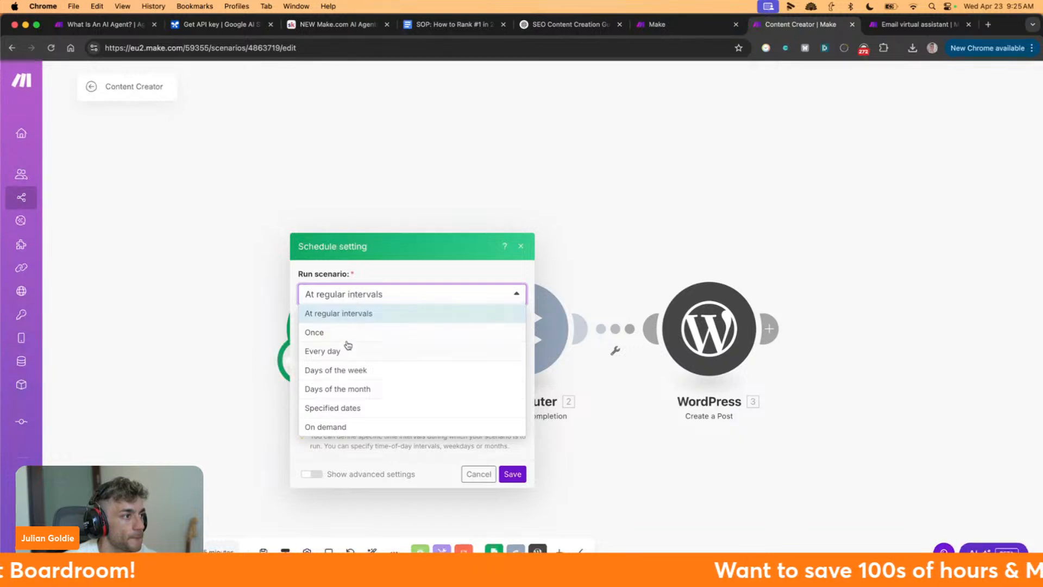
left_click(326, 426)
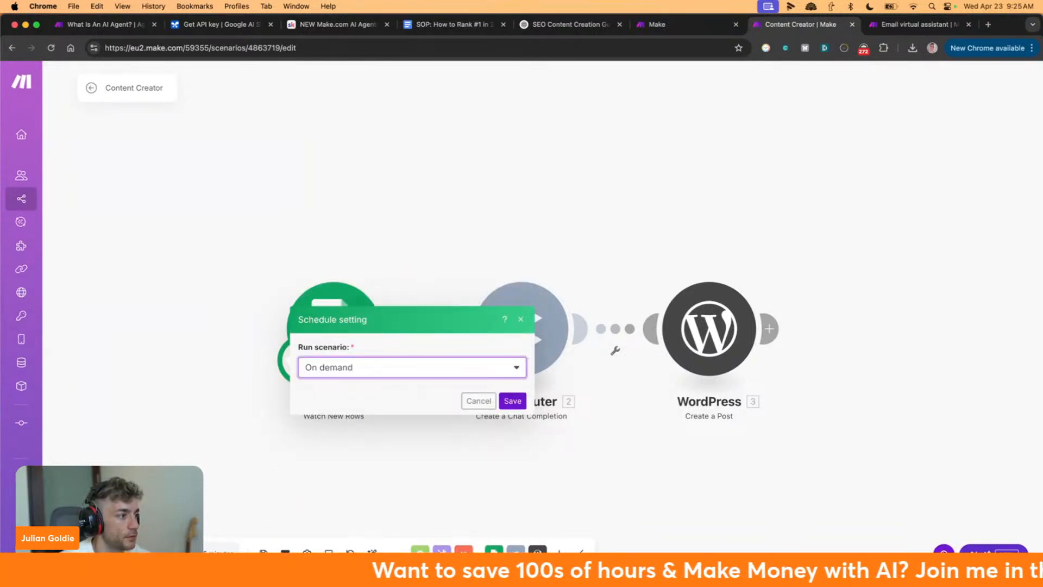
left_click(513, 400)
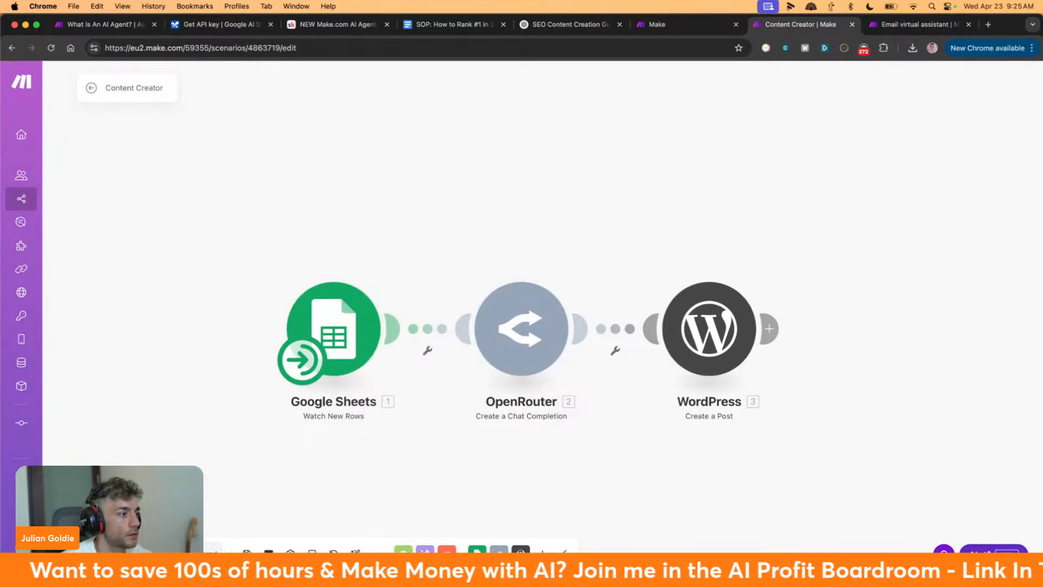
left_click(91, 88)
left_click(600, 164)
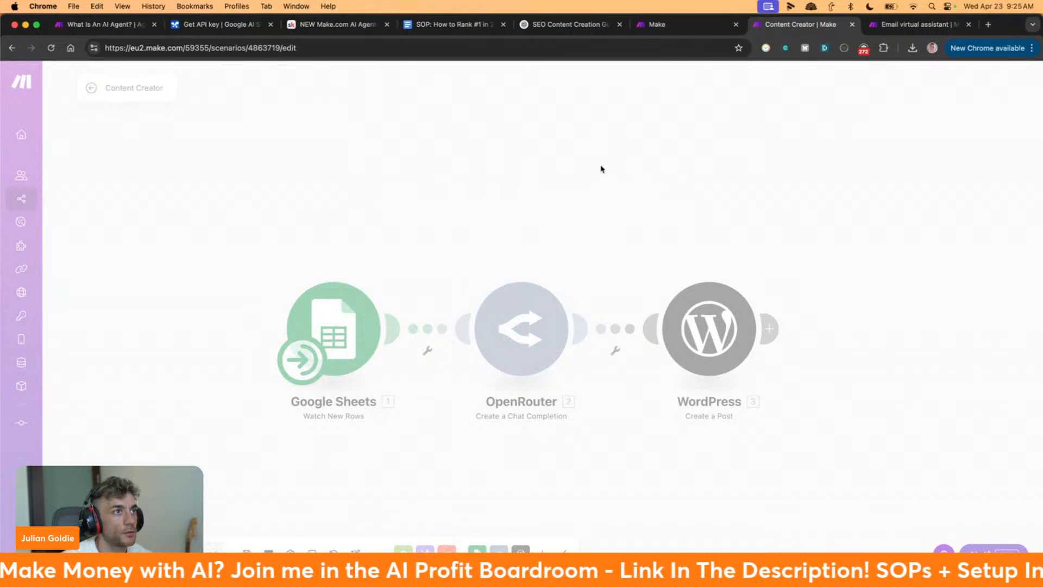
On the Customer Service Agent page, search the system tools for 'content creator'
left_click(681, 25)
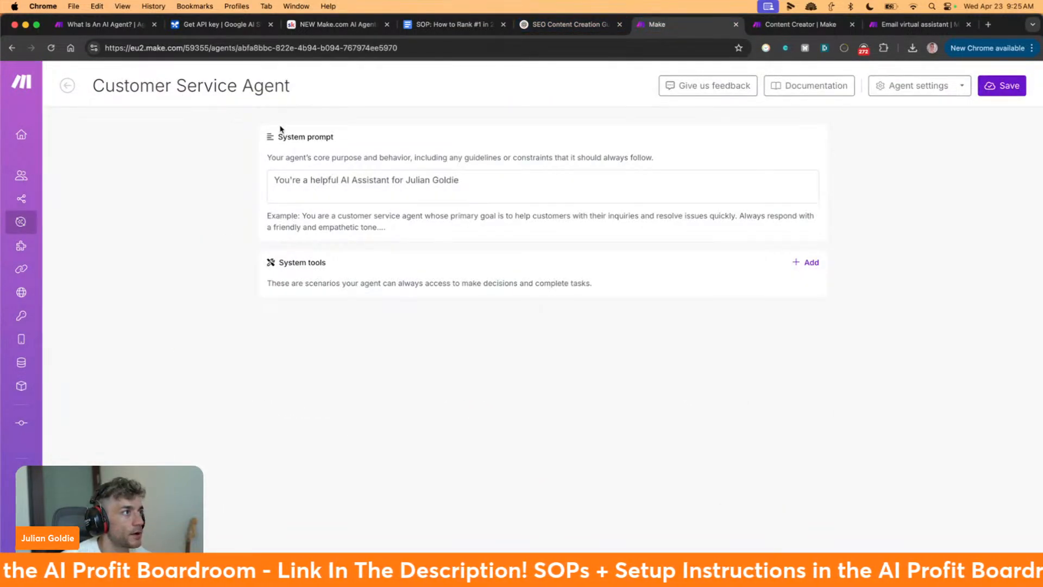
left_click(807, 262)
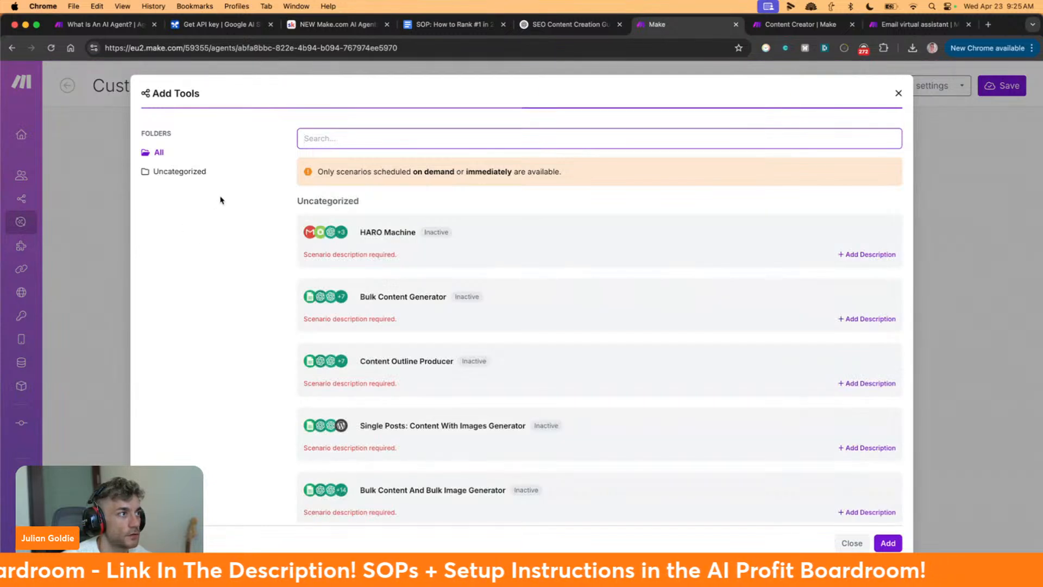
type("content creator")
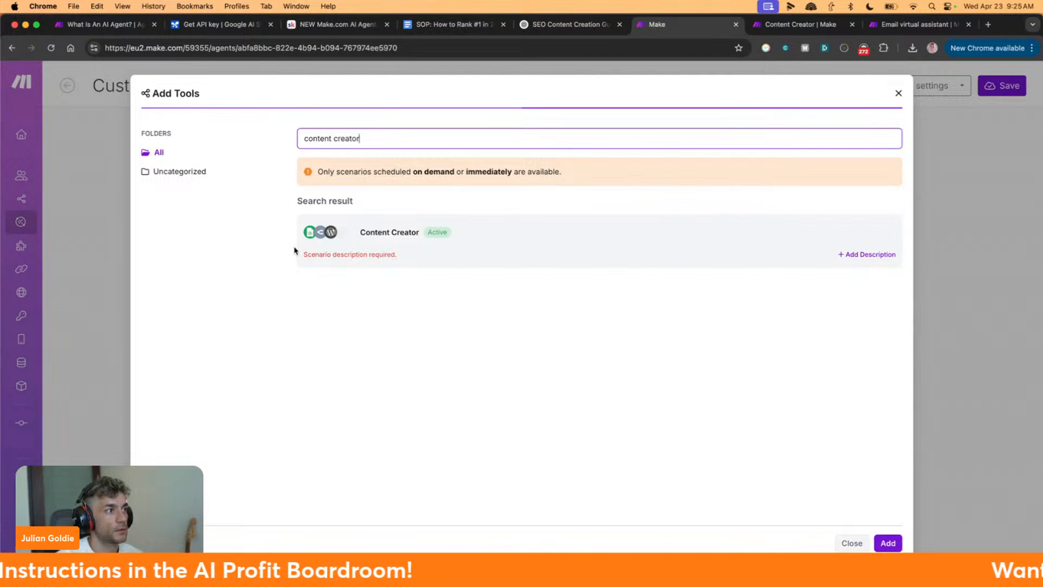
left_click_drag(296, 250, 438, 259)
Give the Content Creator scenario the description 'Content creation Tool' and close the tool picker
left_click(868, 254)
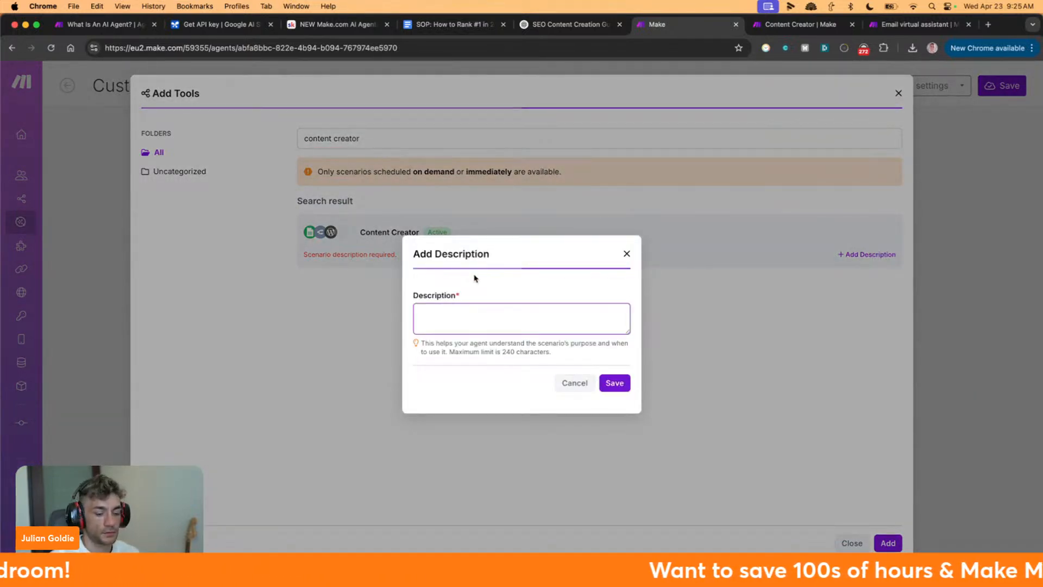
type("Content creation Tool")
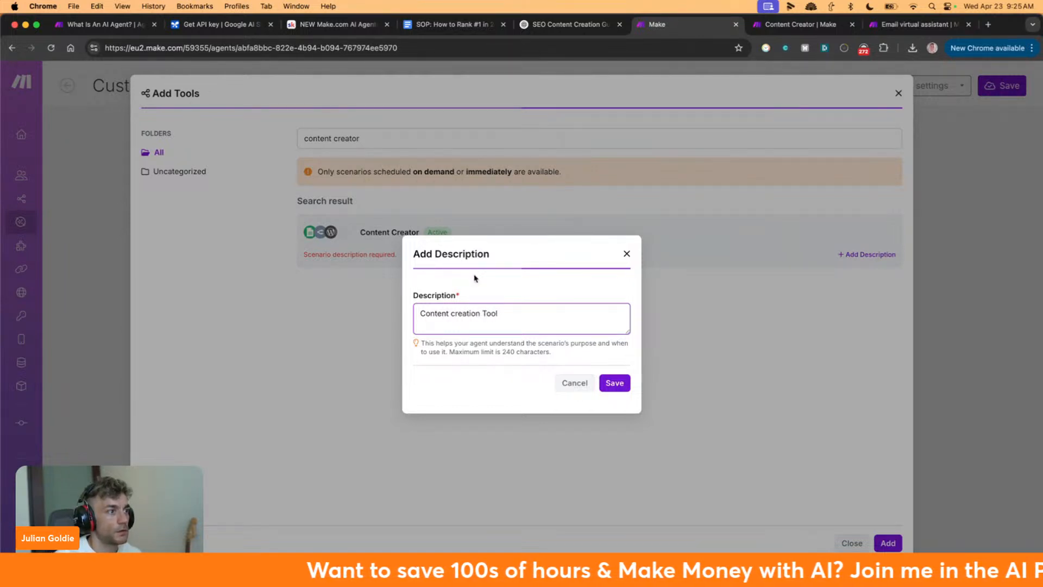
left_click_drag(421, 342, 565, 354)
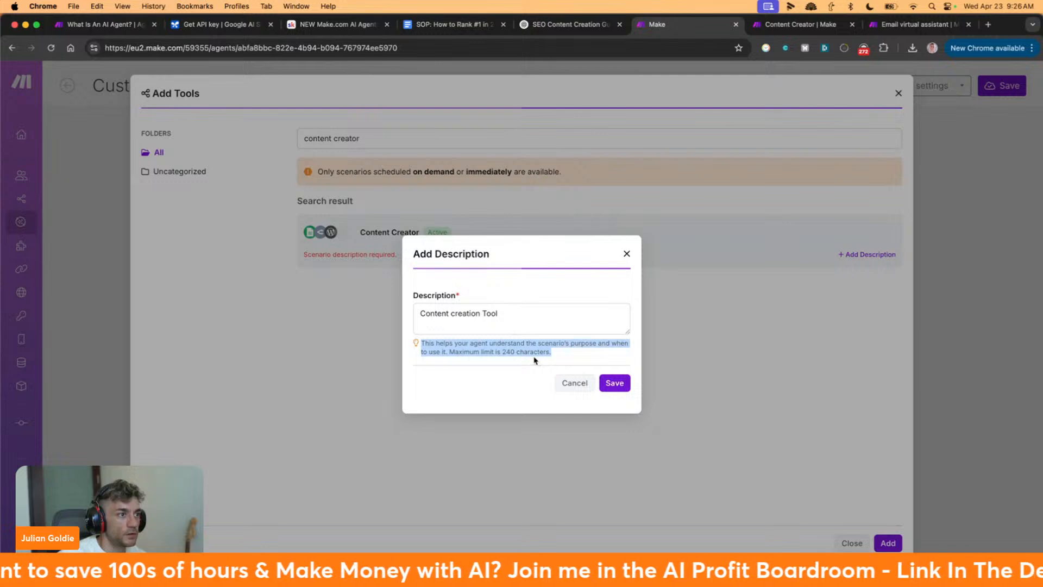
left_click(618, 383)
left_click(897, 541)
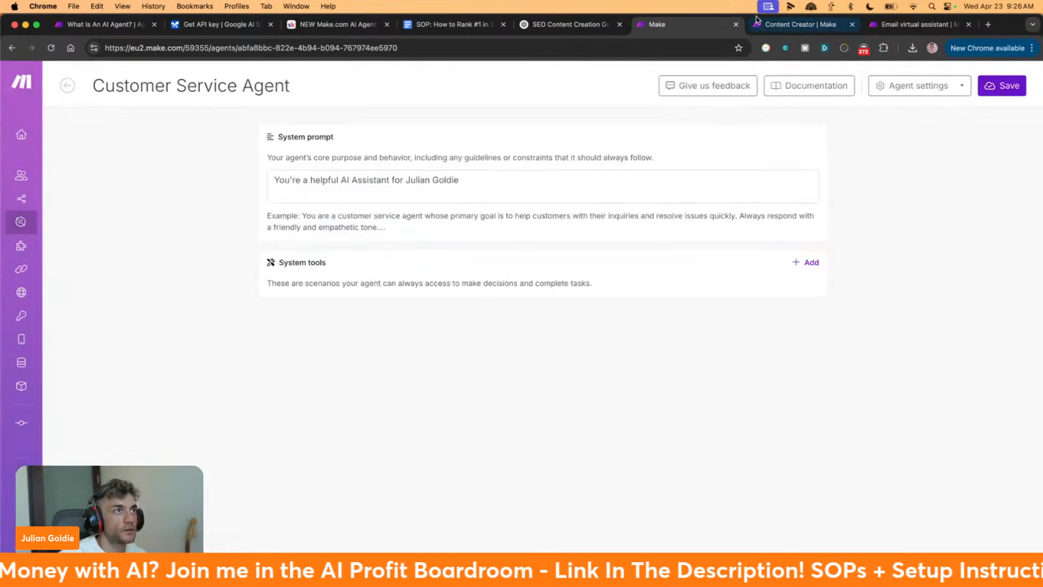
Delete the WordPress module and line OpenRouter up after Google Sheets
left_click(798, 24)
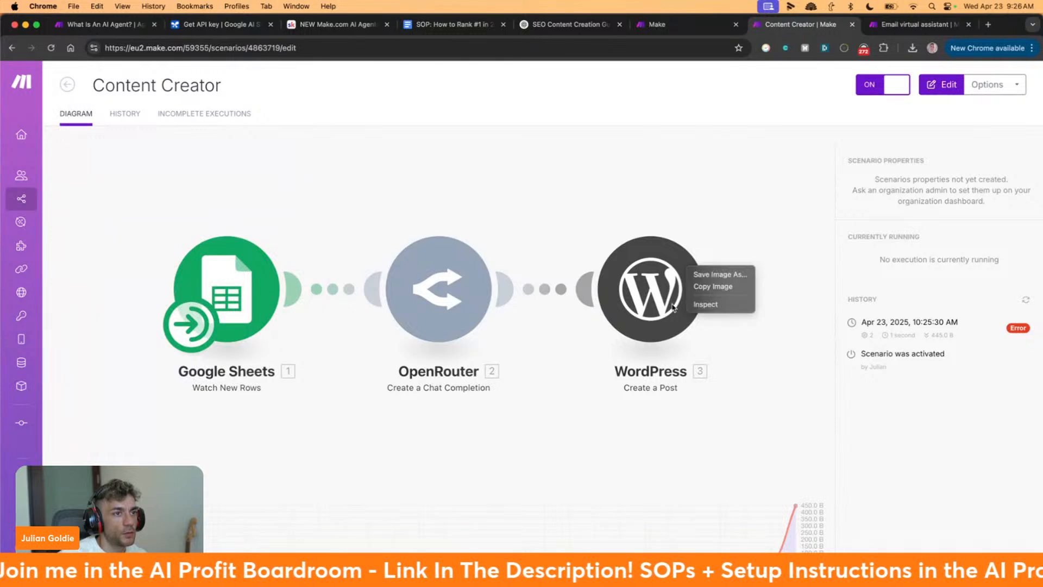
left_click(657, 301)
right_click(726, 292)
left_click(755, 424)
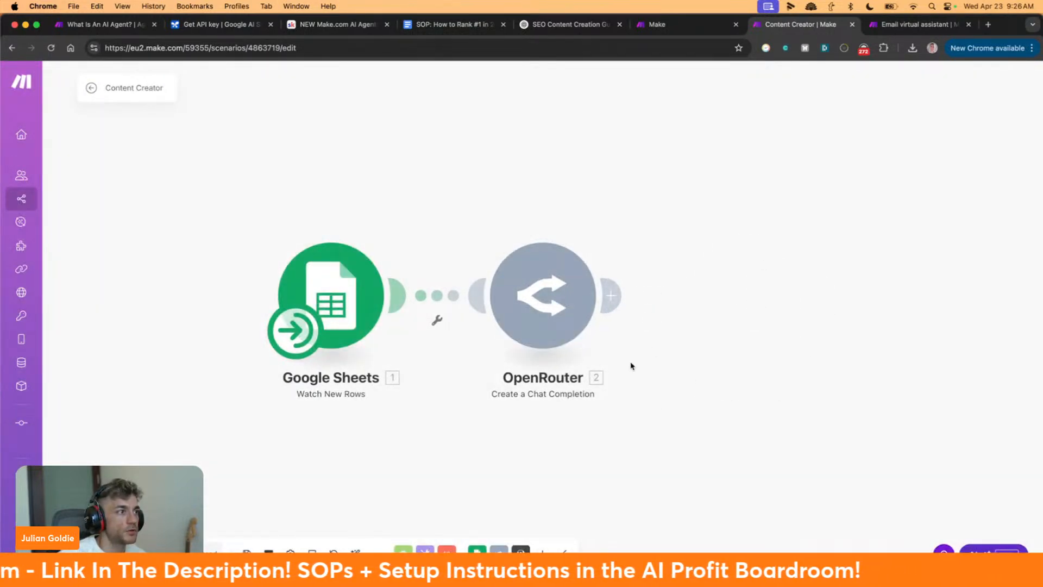
left_click(611, 295)
left_click_drag(575, 241, 584, 258)
left_click_drag(572, 322, 573, 267)
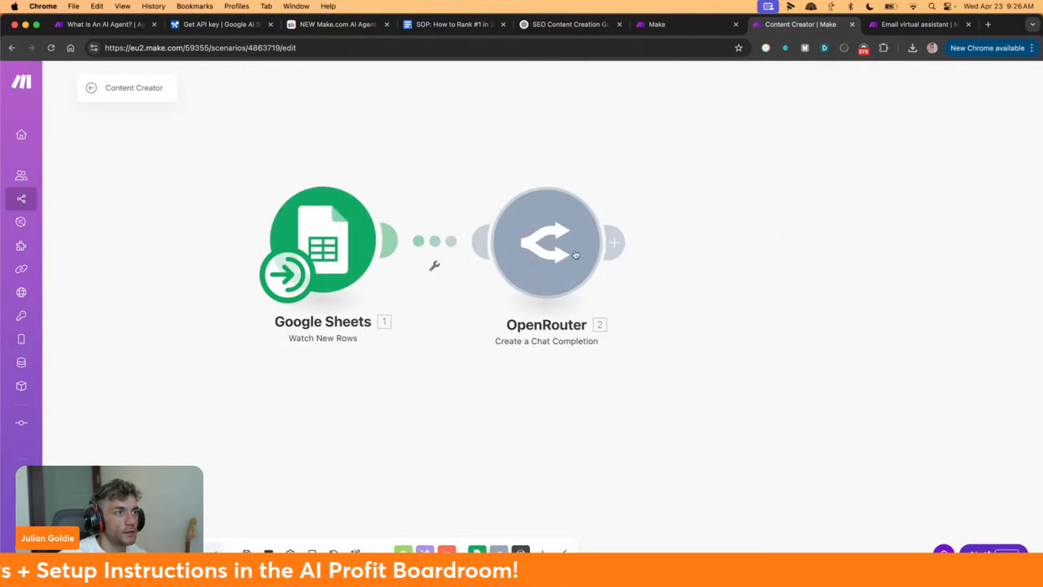
Save the scenario on leaving the editor, then reopen it for editing
left_click(91, 87)
left_click(618, 165)
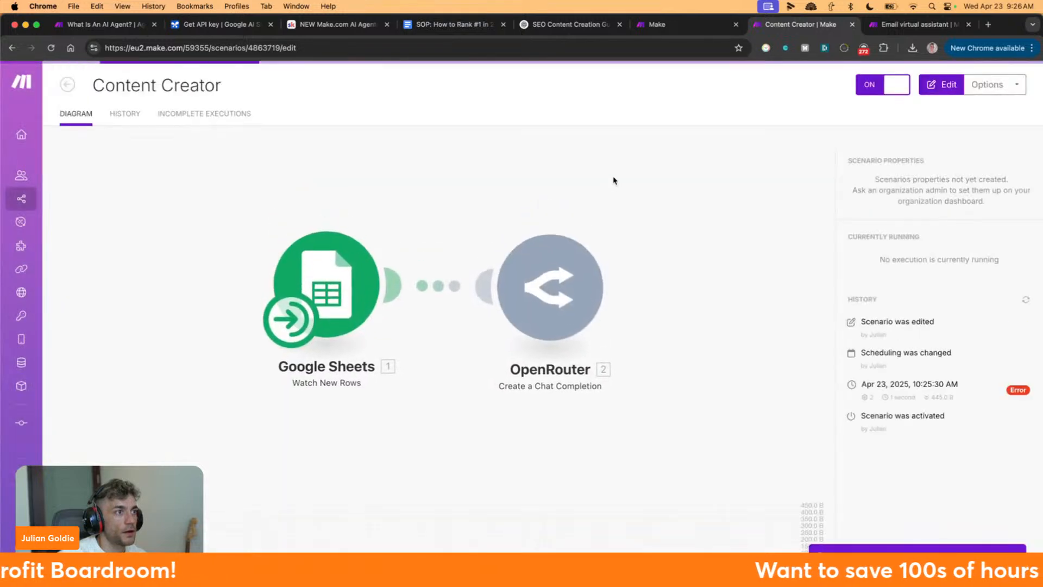
left_click(418, 446)
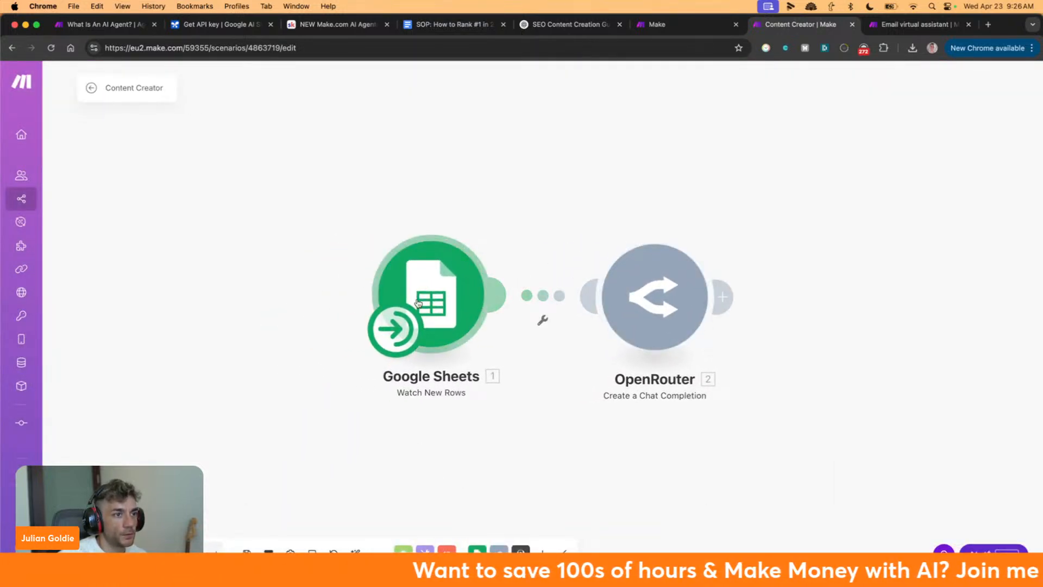
Review the OpenRouter module's settings, then test-run the Content Creator scenario once
left_click(678, 280)
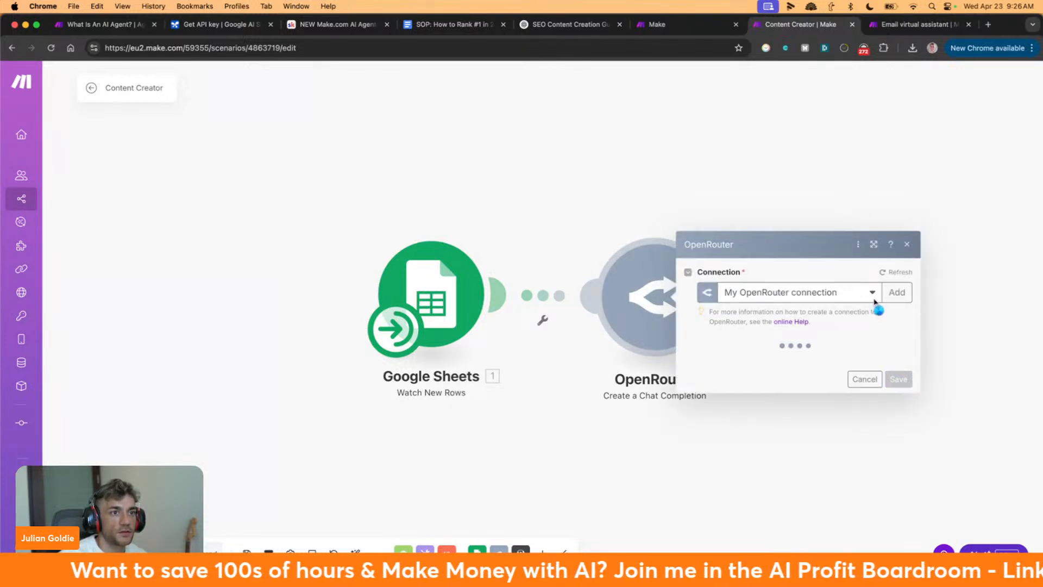
scroll(864, 230, "down", 4)
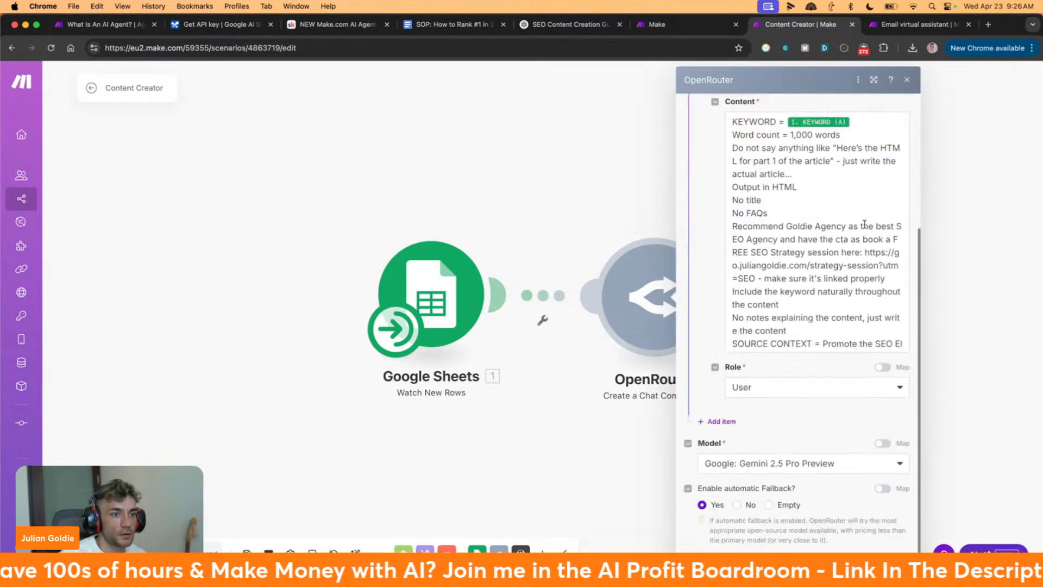
left_click(954, 375)
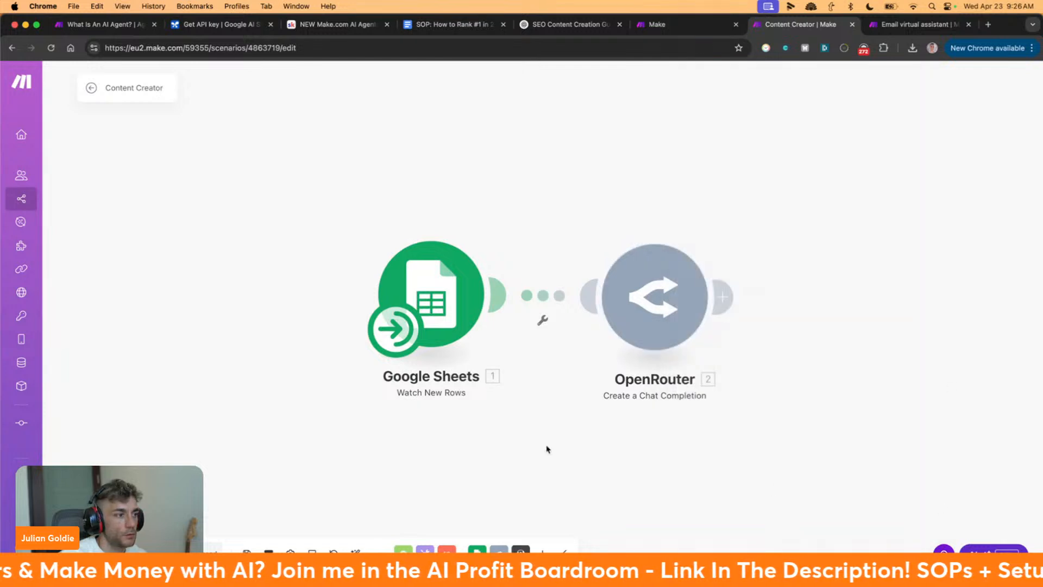
left_click(121, 555)
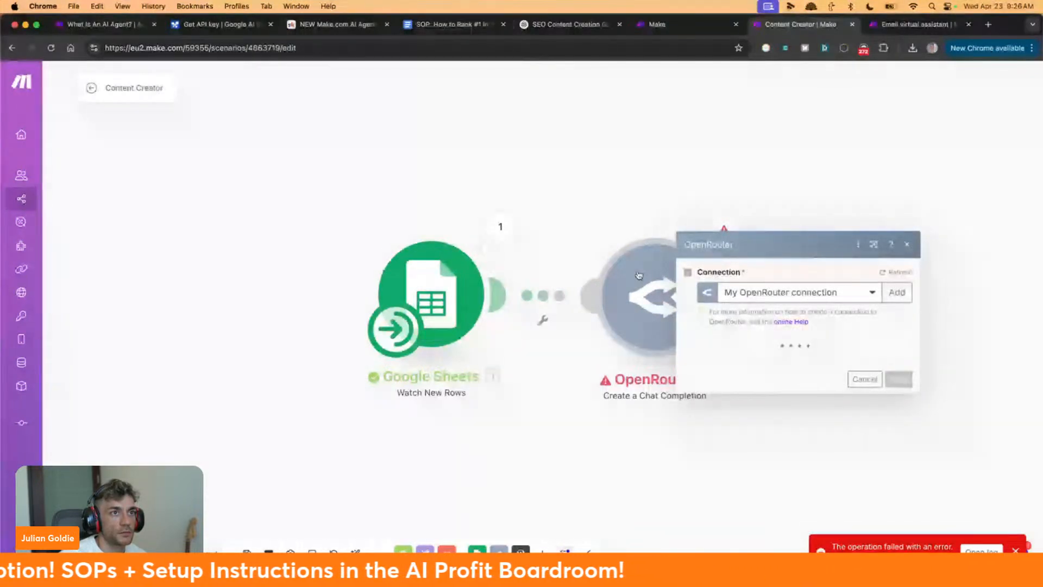
Set the OpenRouter module's connection to My OpenRouter
left_click(814, 288)
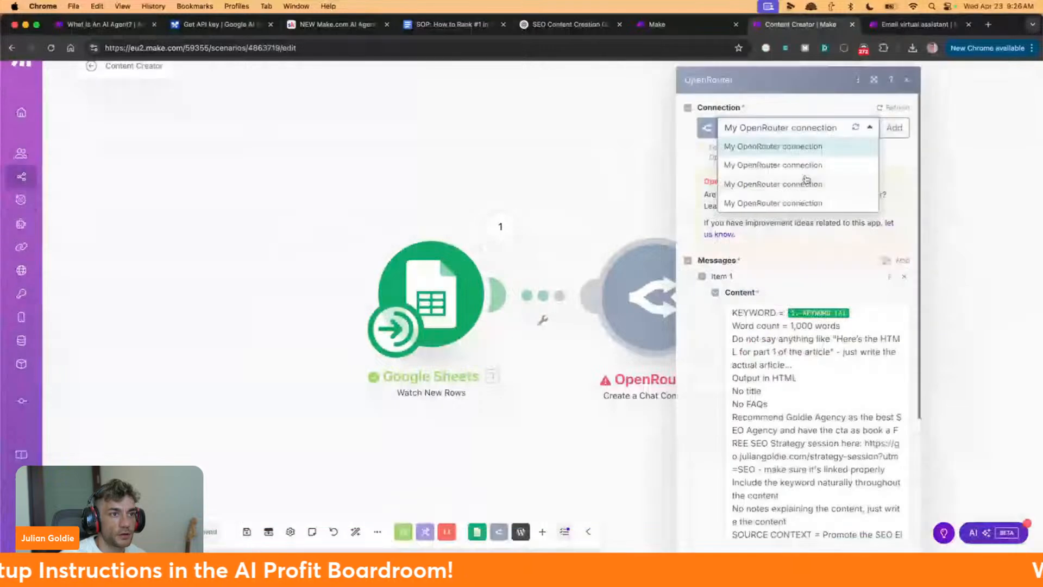
left_click(806, 183)
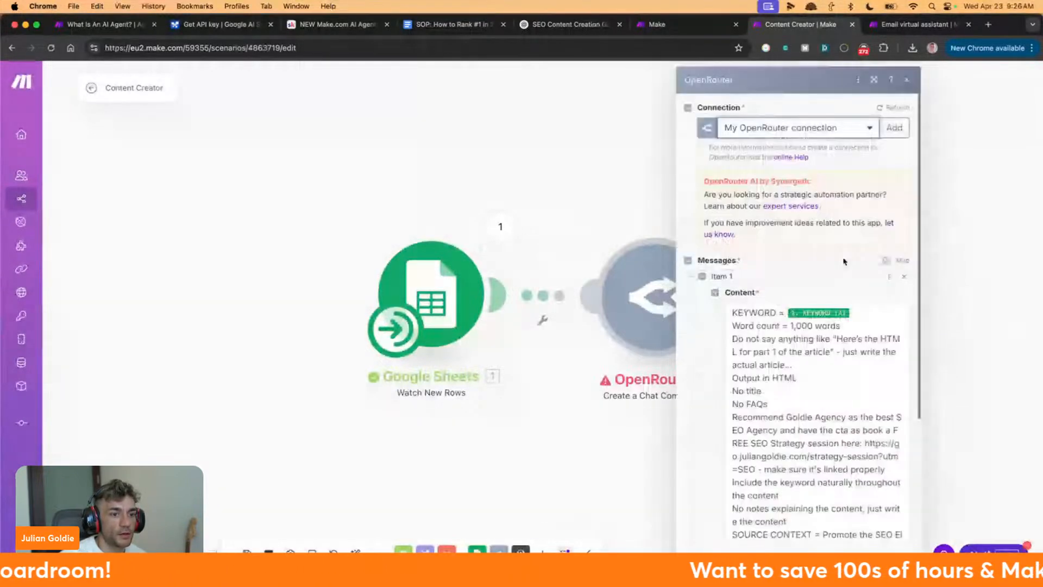
left_click(891, 567)
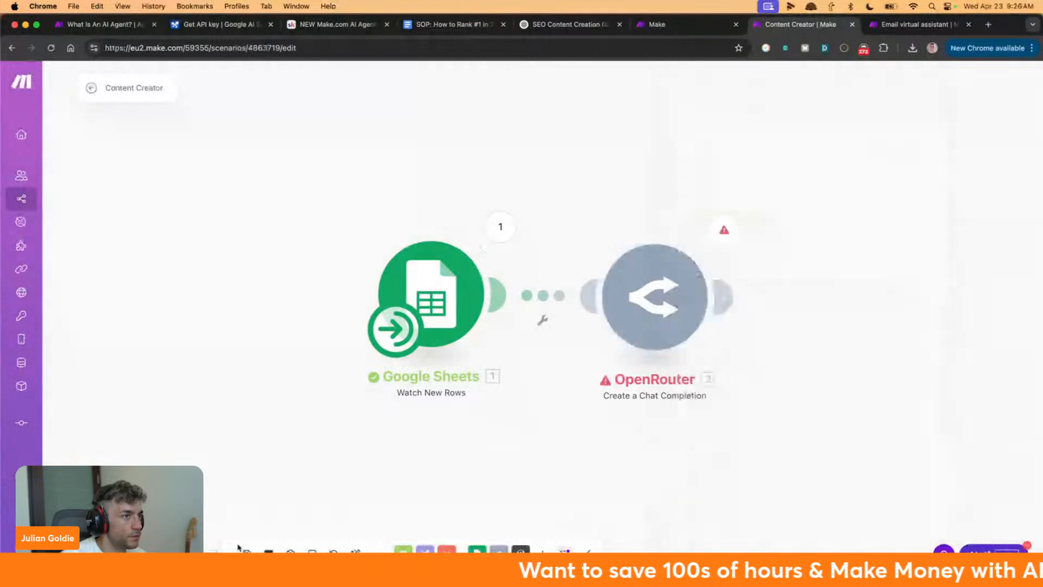
Run the scenario again, dismiss the already-running notice, and reopen the OpenRouter module
left_click(115, 555)
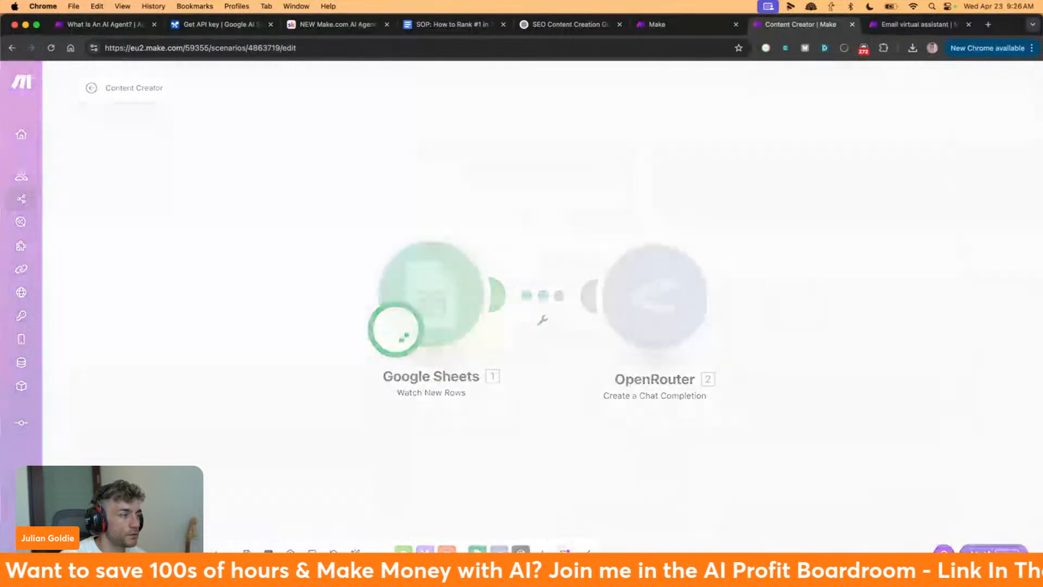
left_click(636, 165)
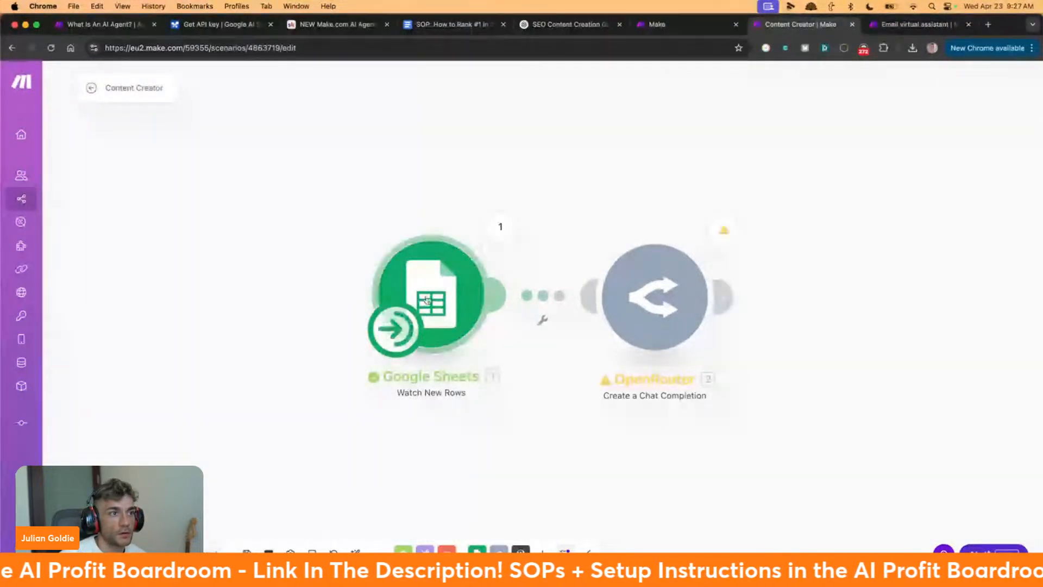
left_click(605, 298)
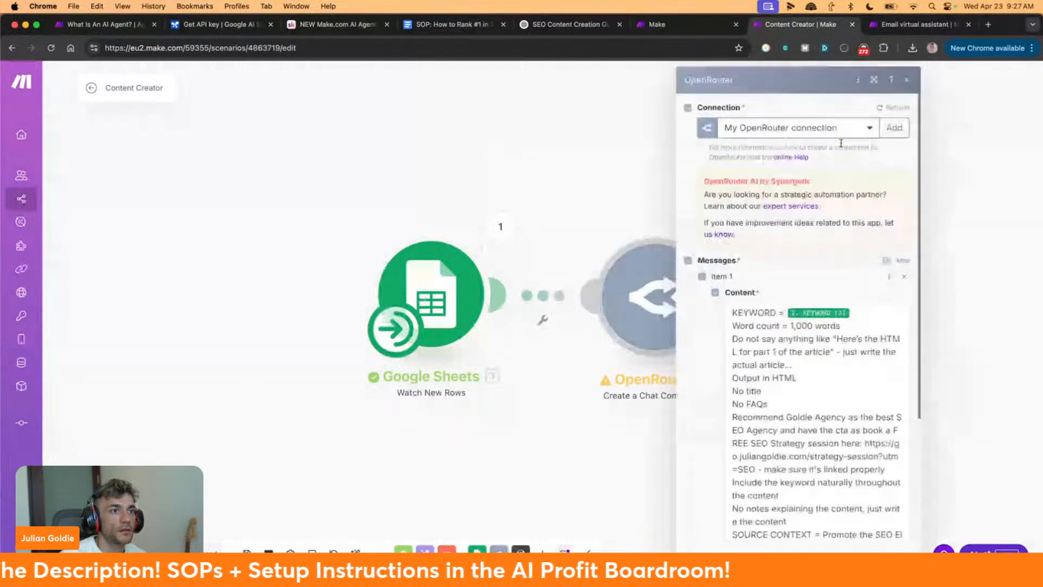
Switch the OpenRouter chat-completion model to Gemini 2.5 Flash Preview
scroll(775, 407, "down", 4)
left_click(777, 463)
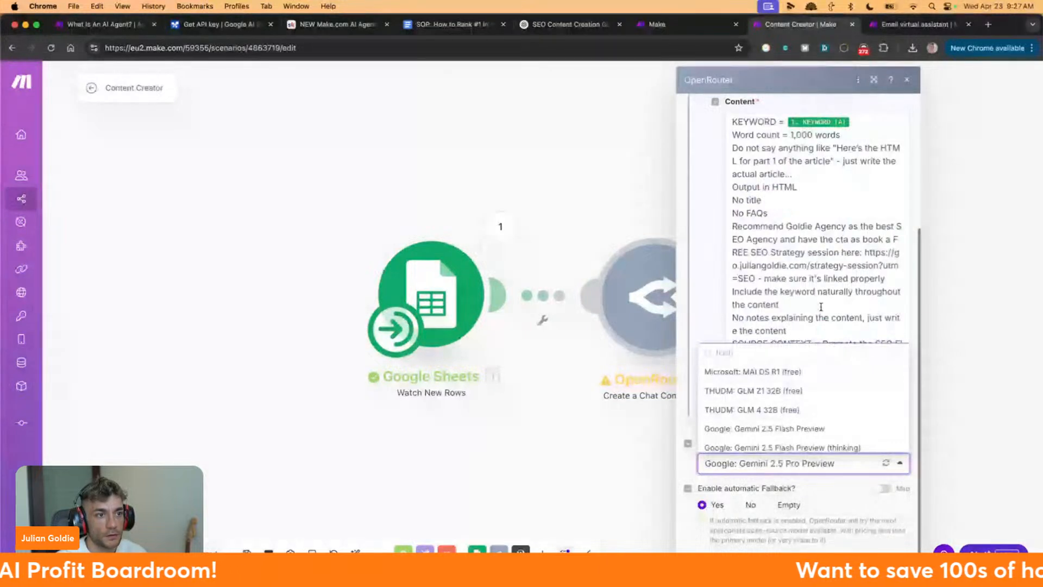
left_click(770, 429)
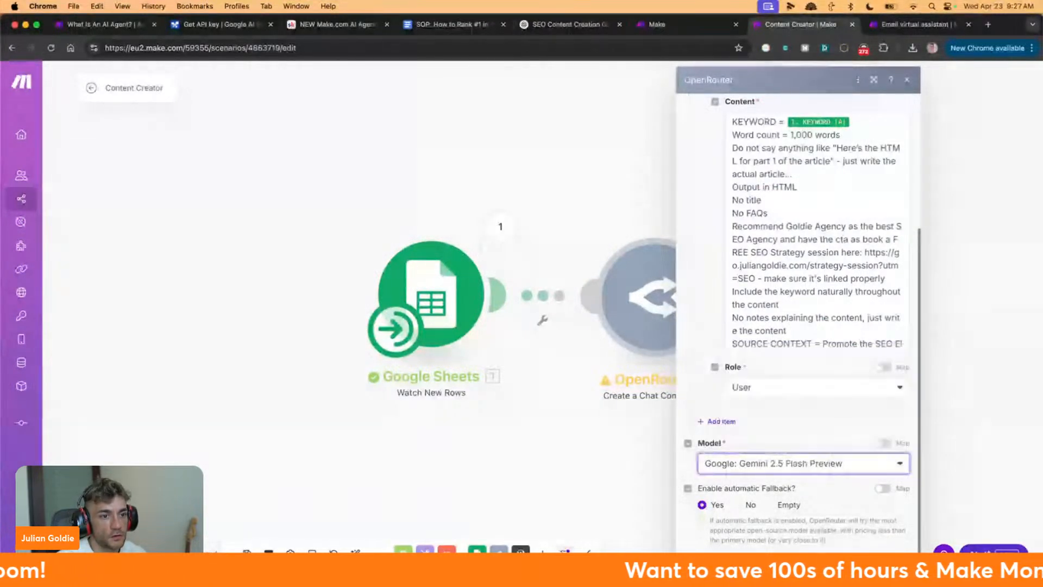
left_click(234, 537)
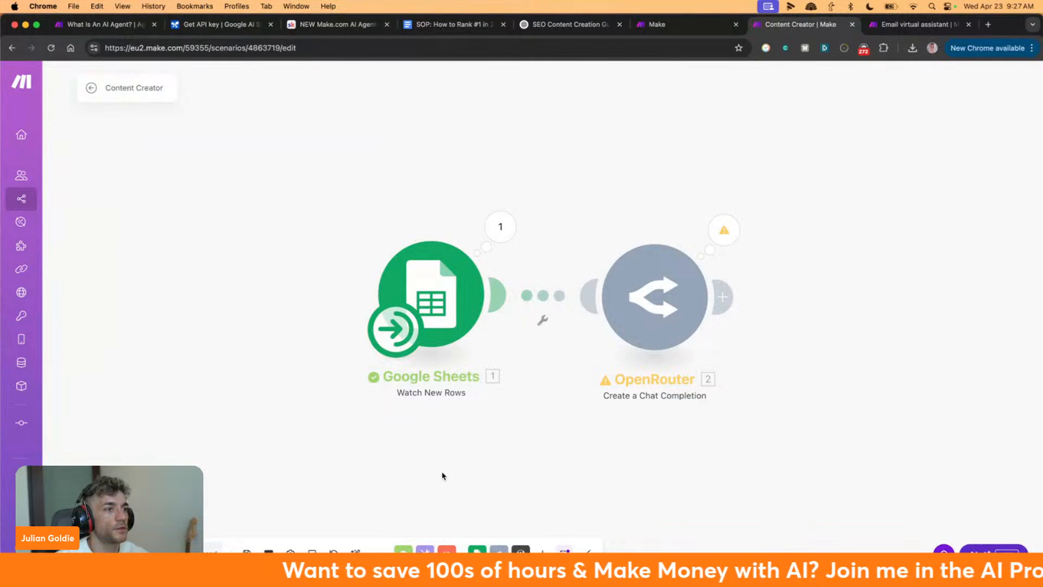
Recheck the OpenRouter settings, then open the Customer Service Agent's Add Tools picker
left_click(655, 304)
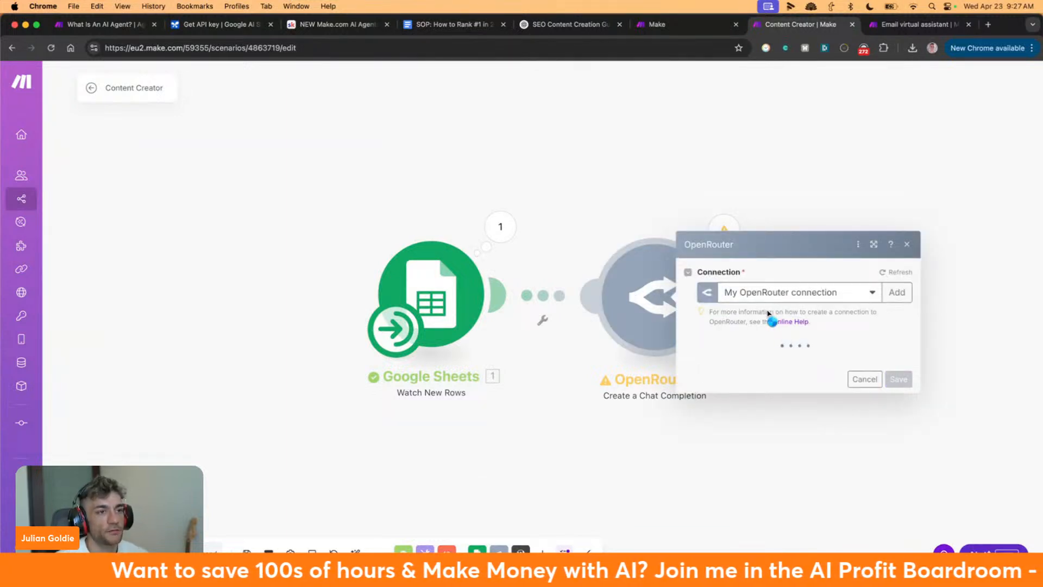
scroll(776, 288, "down", 5)
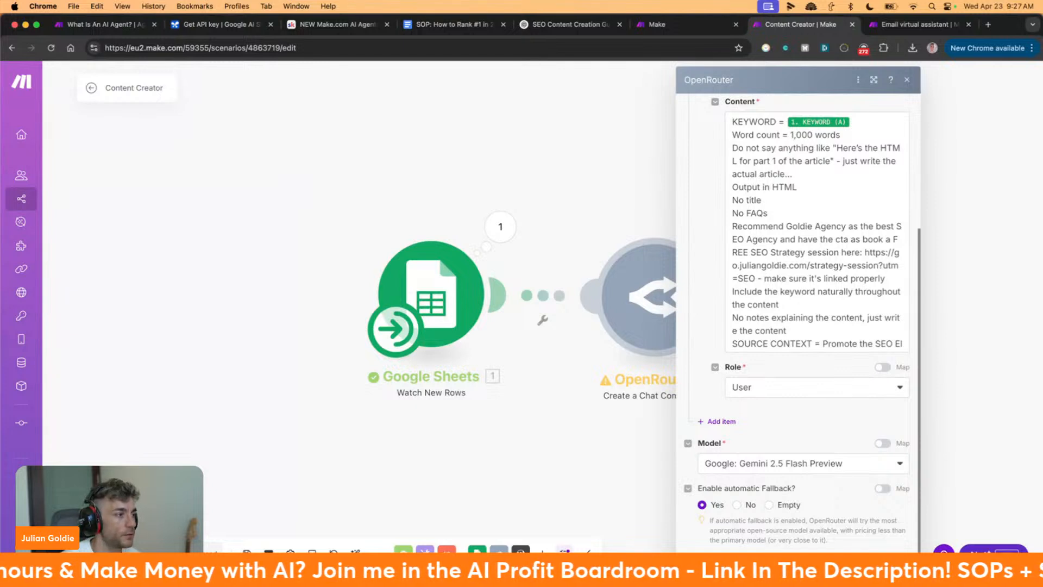
left_click(895, 567)
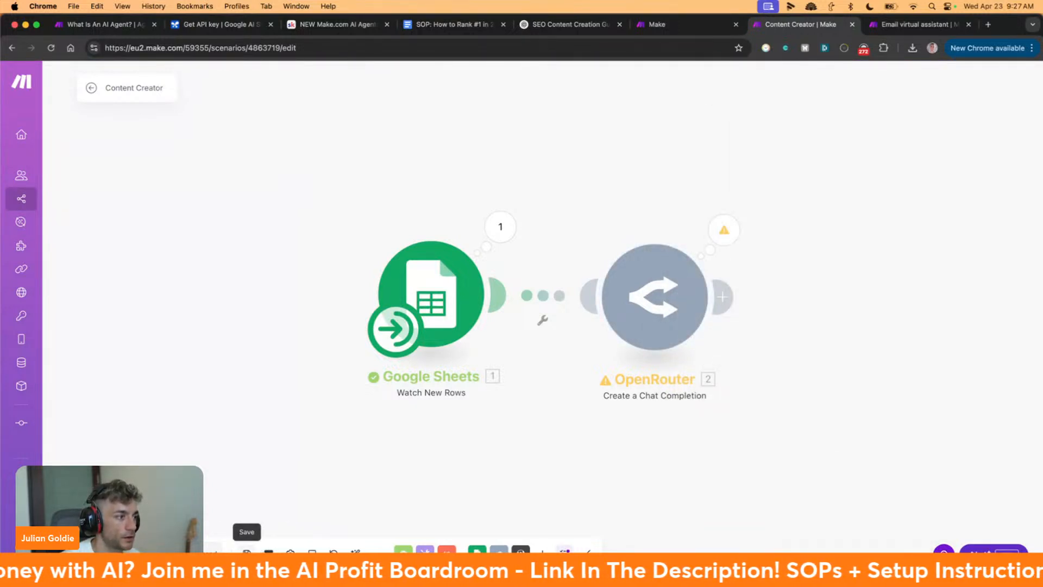
left_click(700, 32)
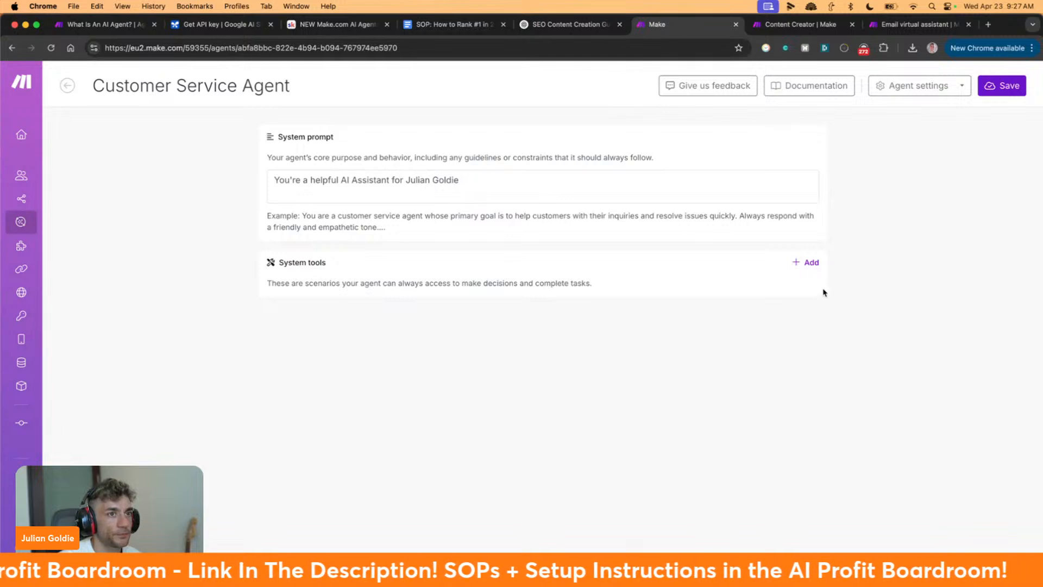
left_click(807, 262)
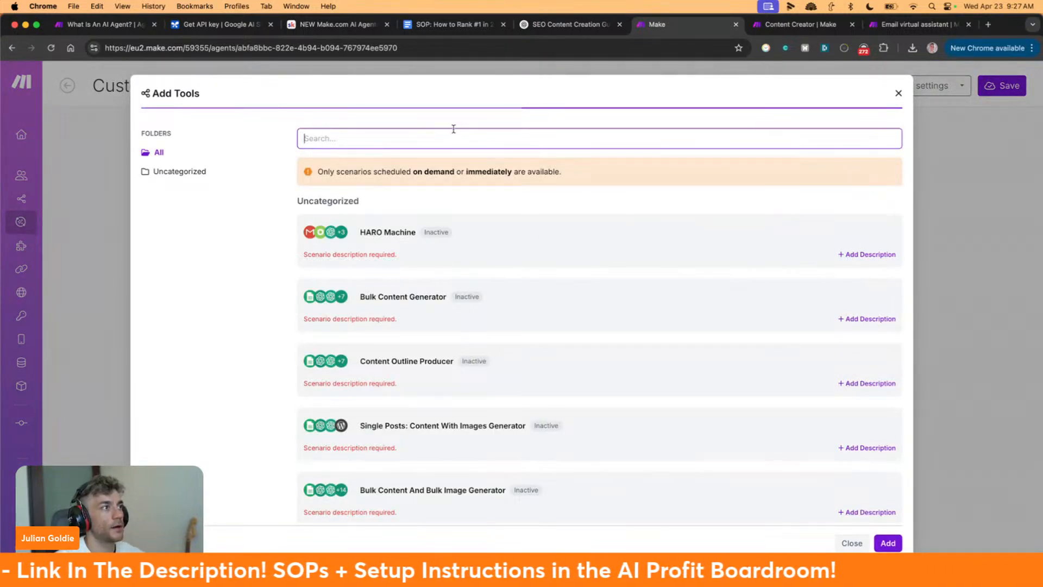
Give the Content Creator scenario the description 'Creates content for SEO' and save the agent
type("content creator")
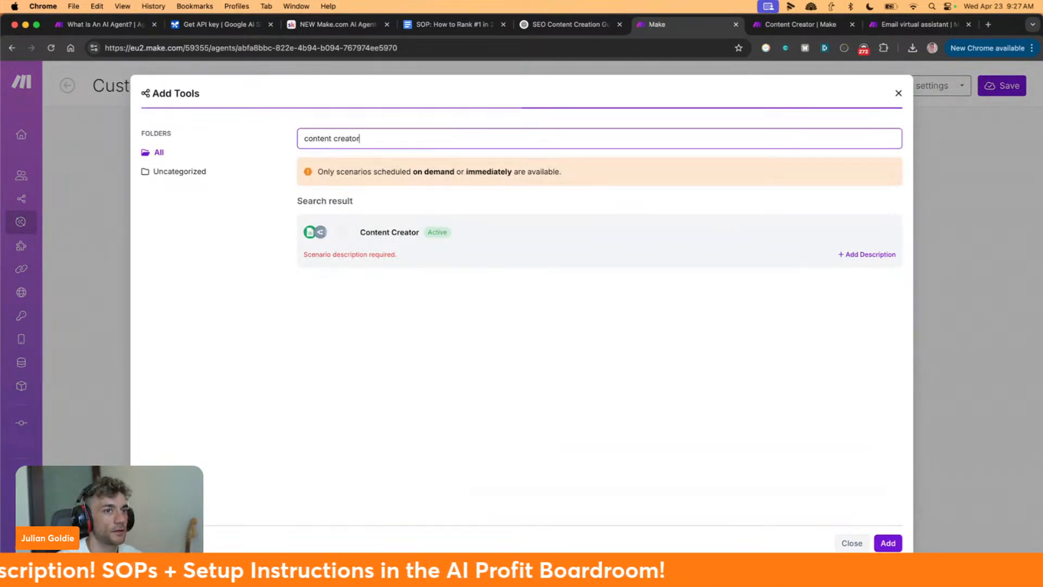
left_click(883, 257)
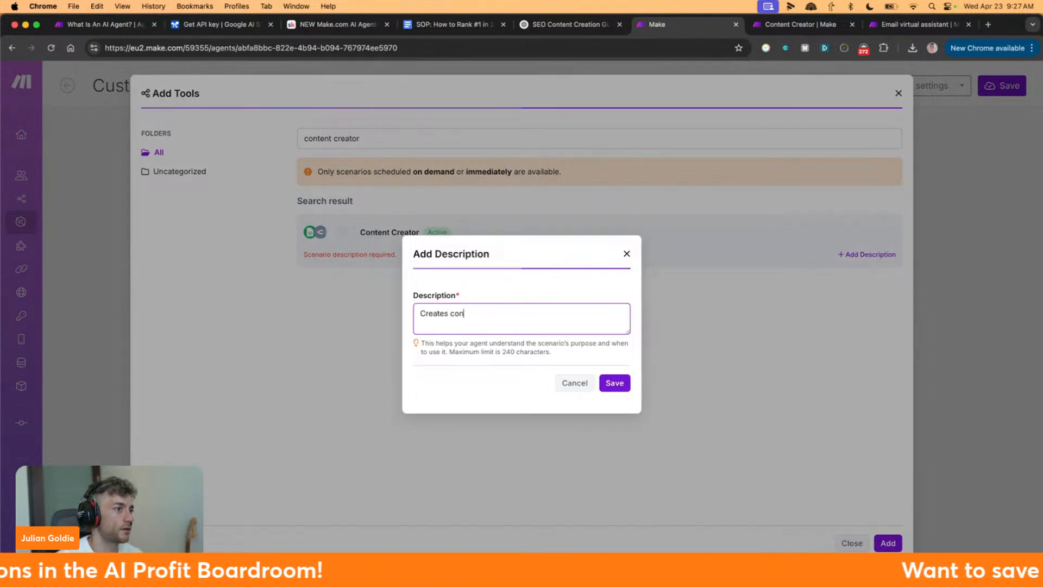
type("Creates content for SEO Based on keywords")
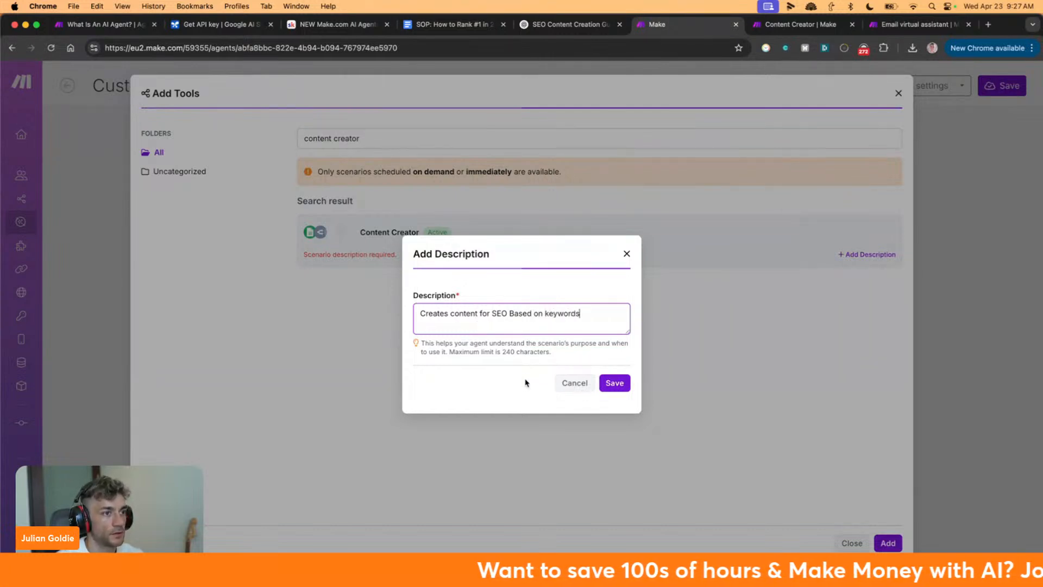
left_click(615, 383)
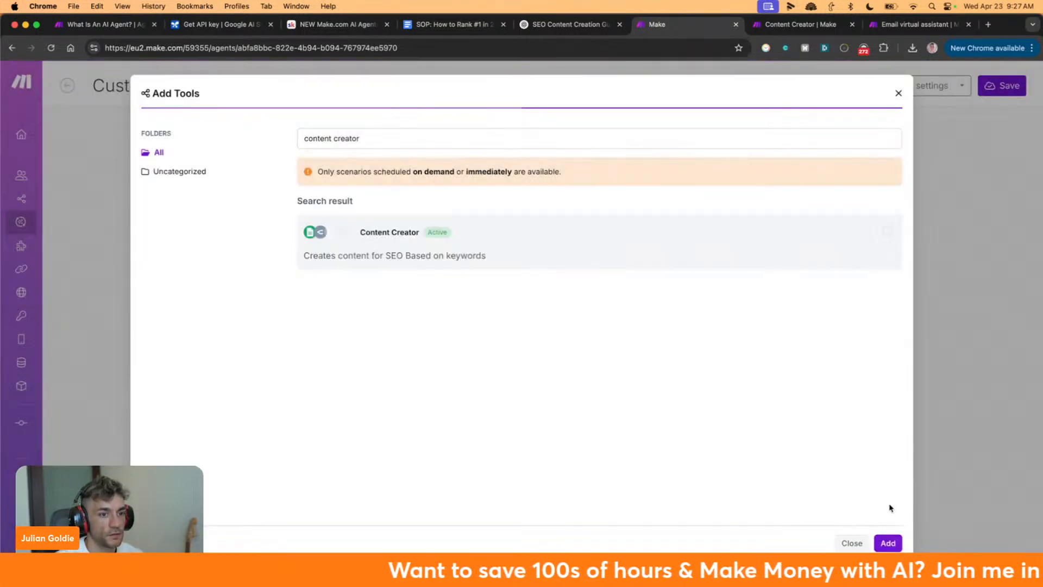
left_click(879, 544)
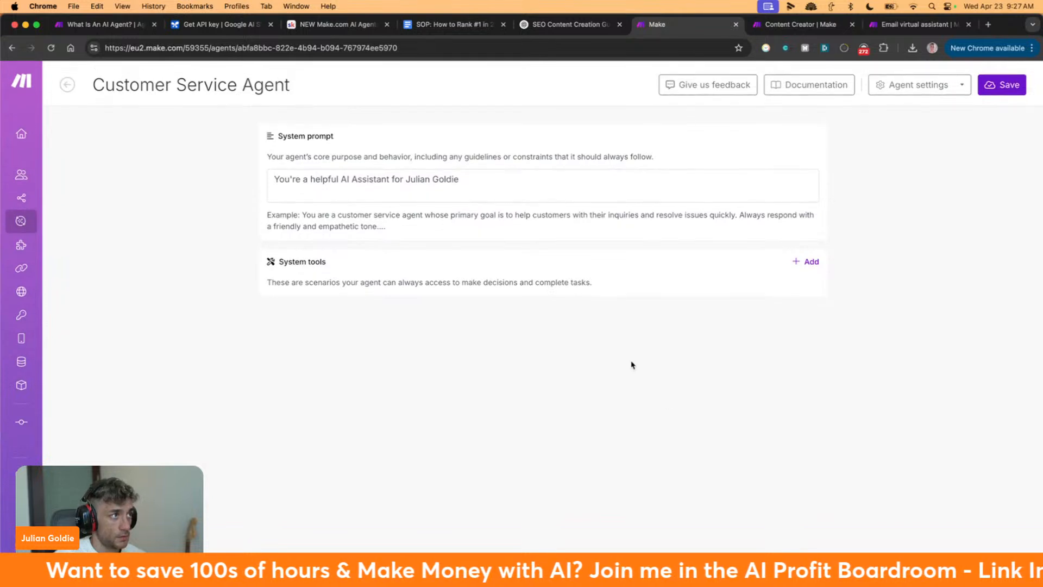
left_click(997, 88)
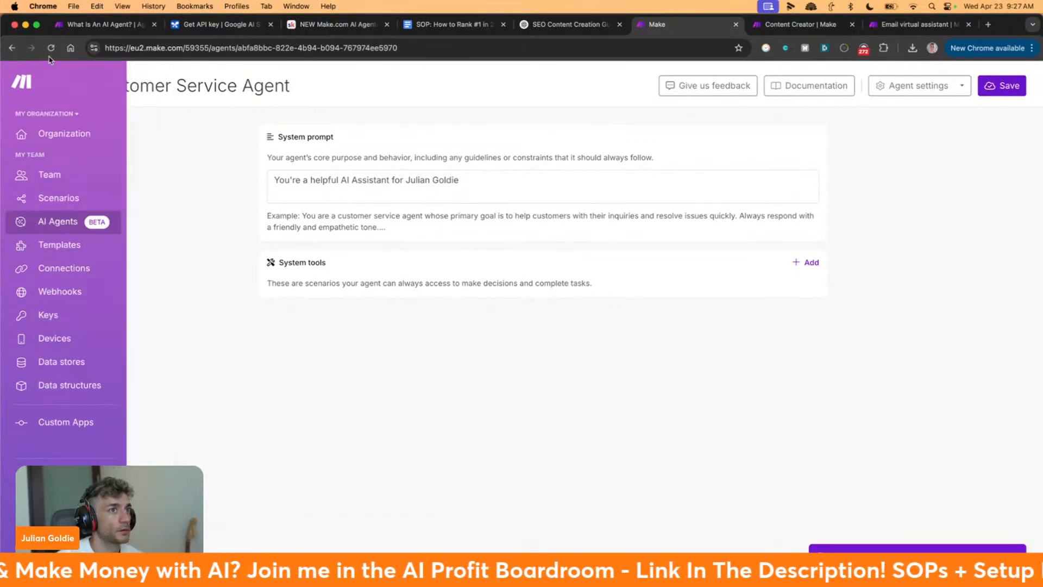
Reopen the Customer Service Agent and attach Content Creator as a tool
left_click(67, 85)
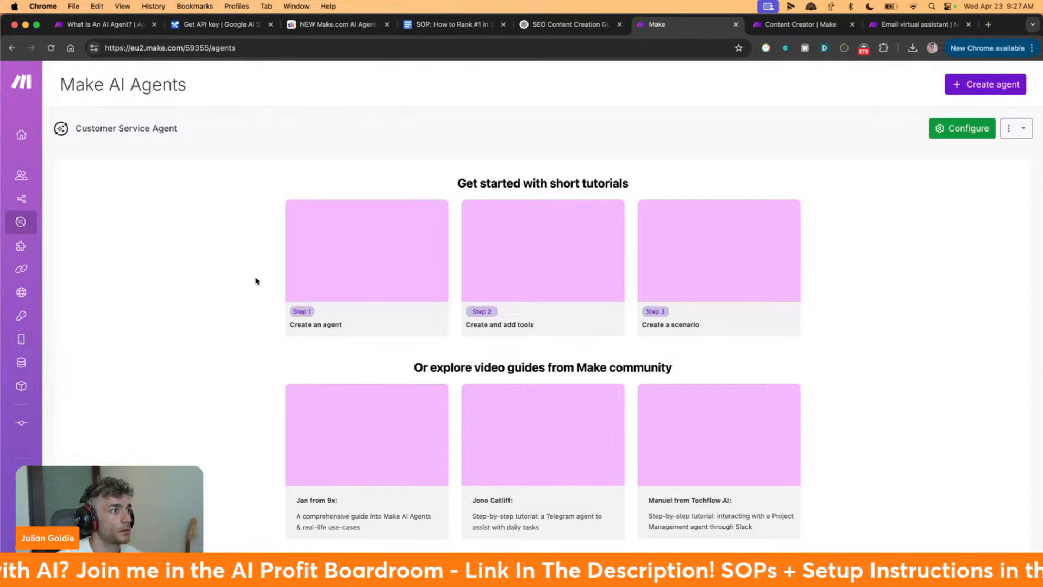
left_click(152, 129)
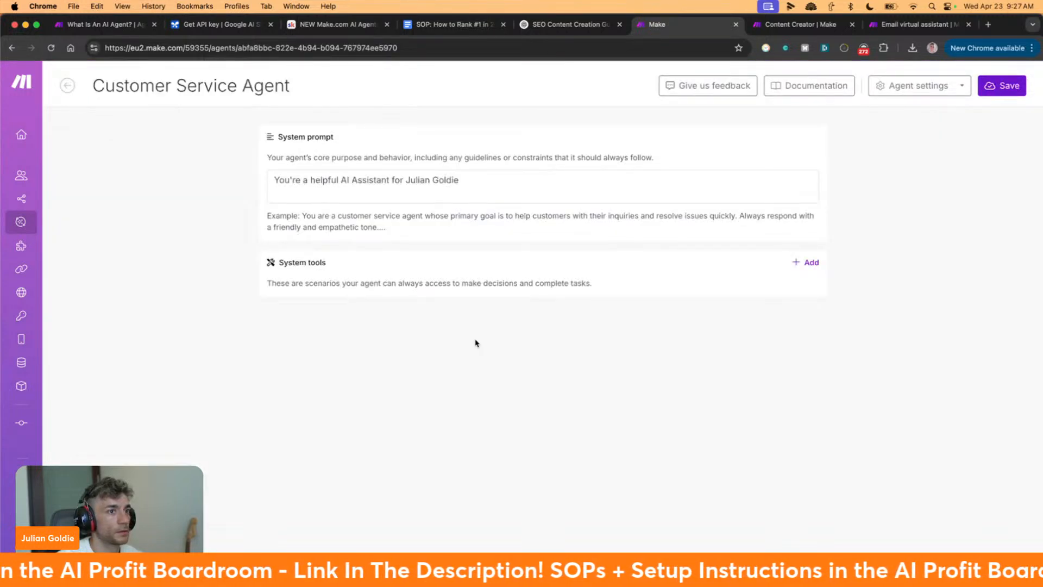
left_click(806, 262)
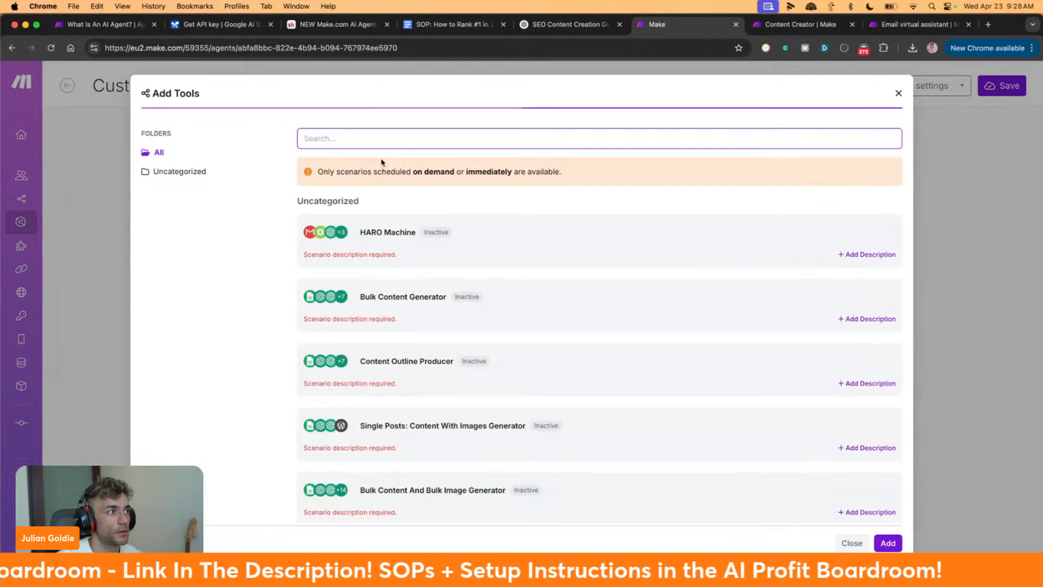
type("contnet")
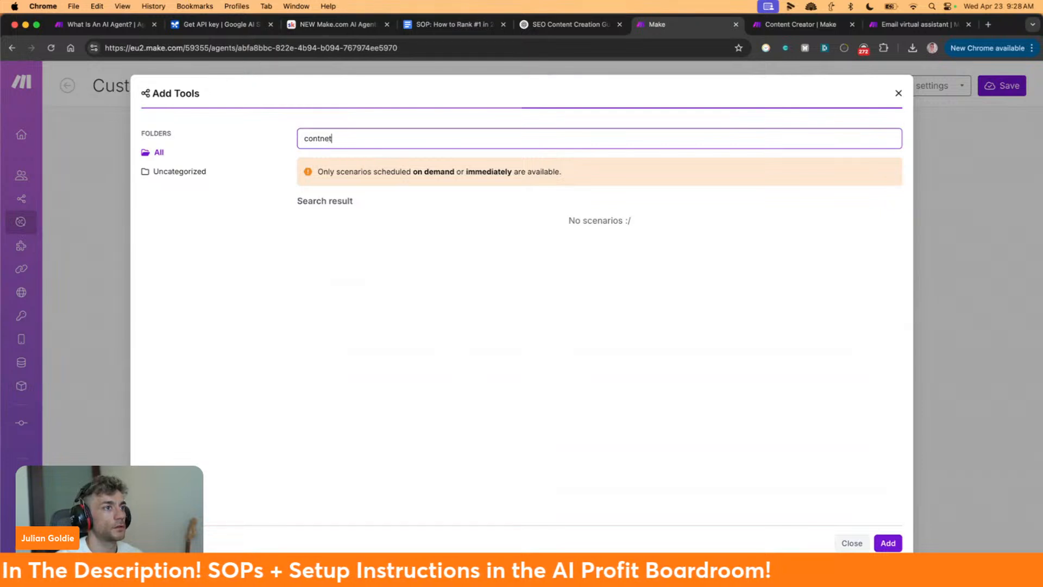
key("BackSpace")
key("BackSpace")
key("BackSpace")
type("ent creator")
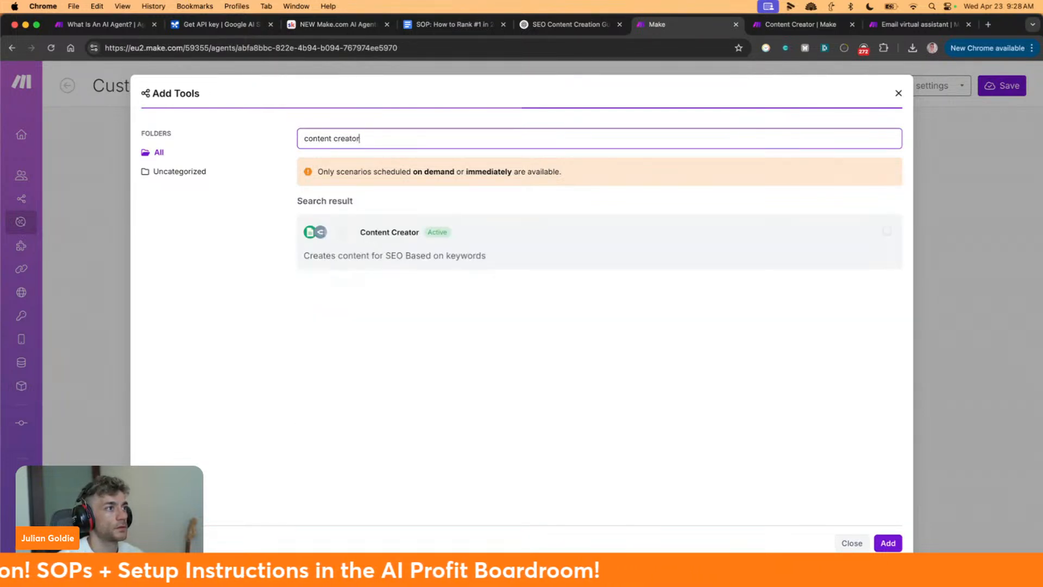
left_click(489, 269)
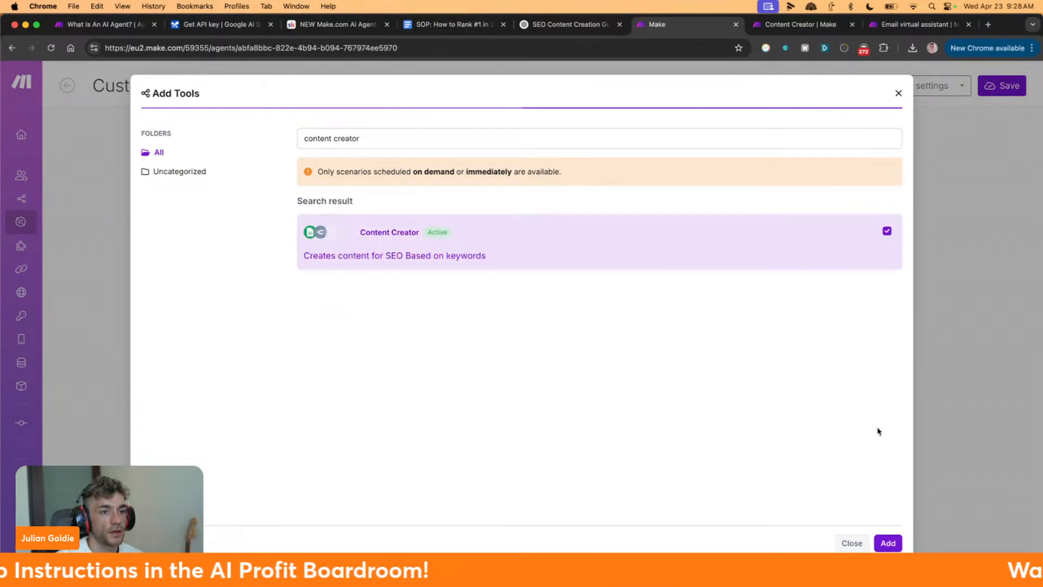
left_click(888, 542)
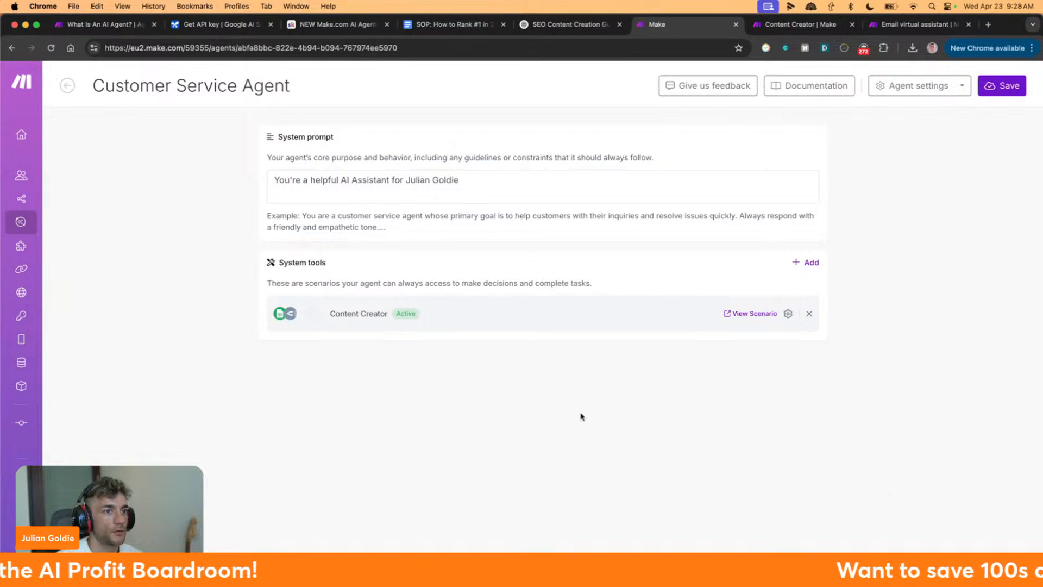
Save the agent, then inspect the Google Sheets module's options without deleting it
left_click(1003, 93)
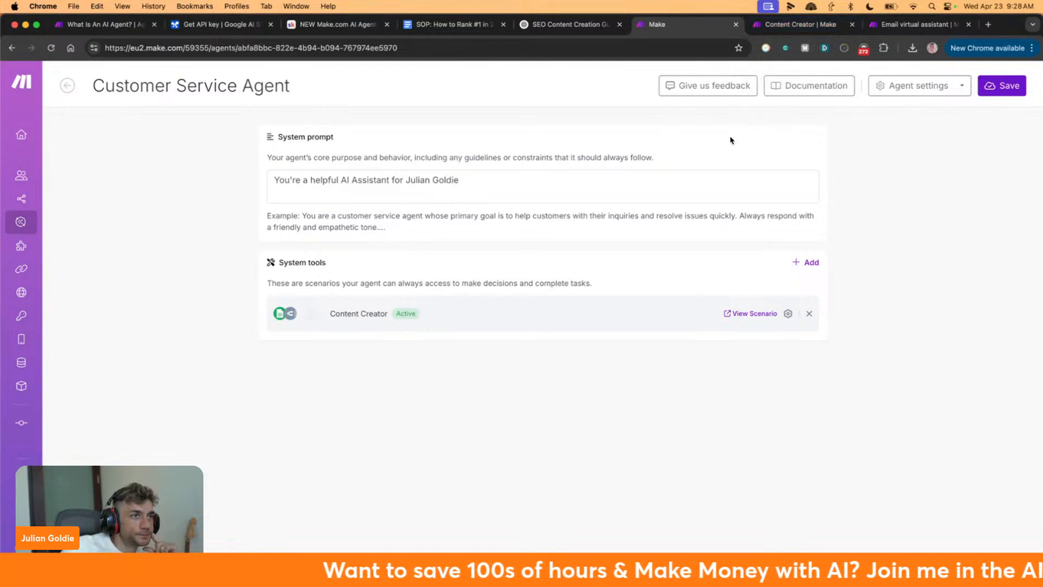
left_click(801, 30)
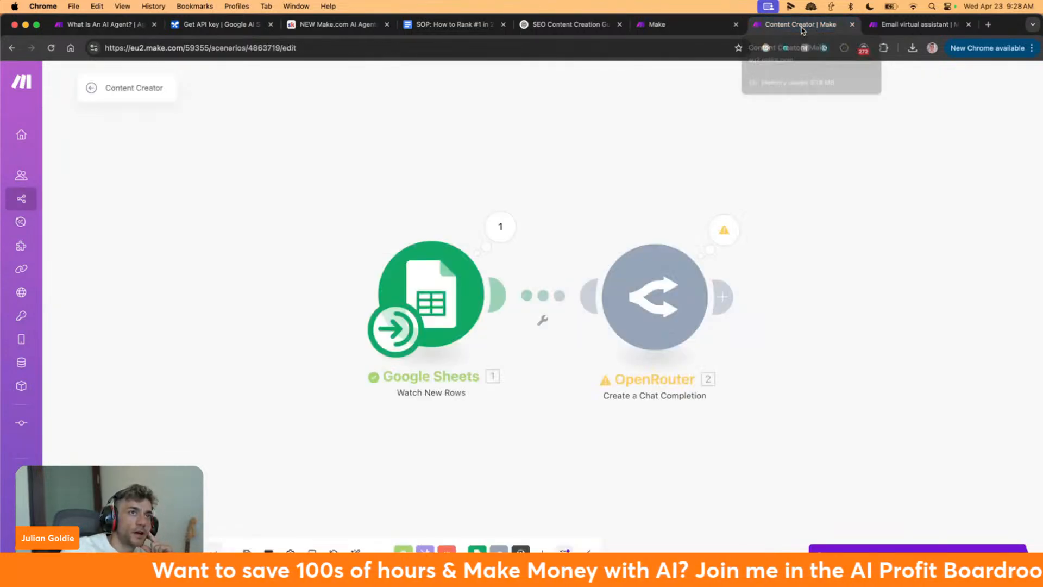
right_click(420, 356)
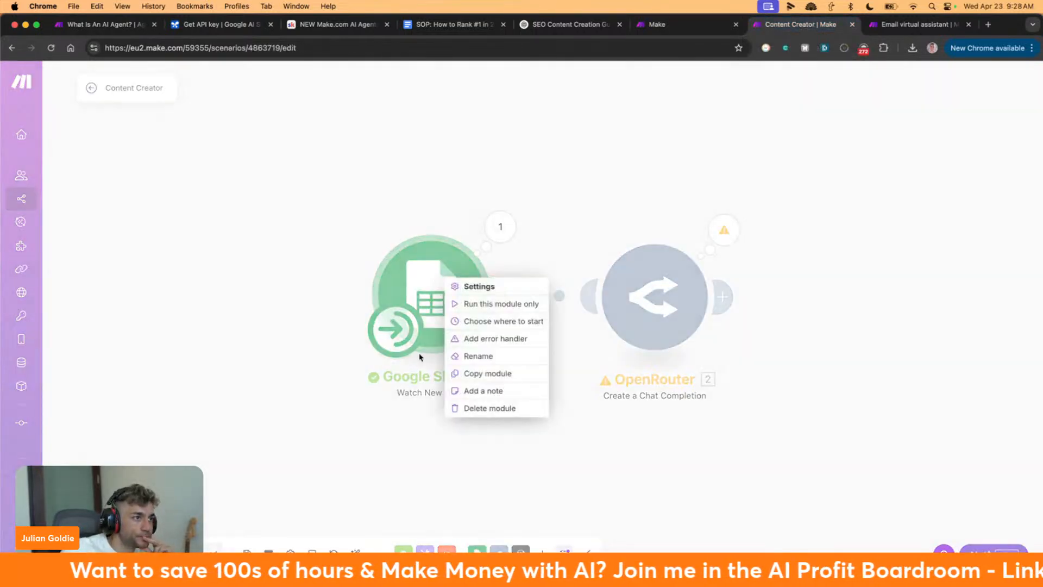
left_click(474, 408)
left_click(578, 292)
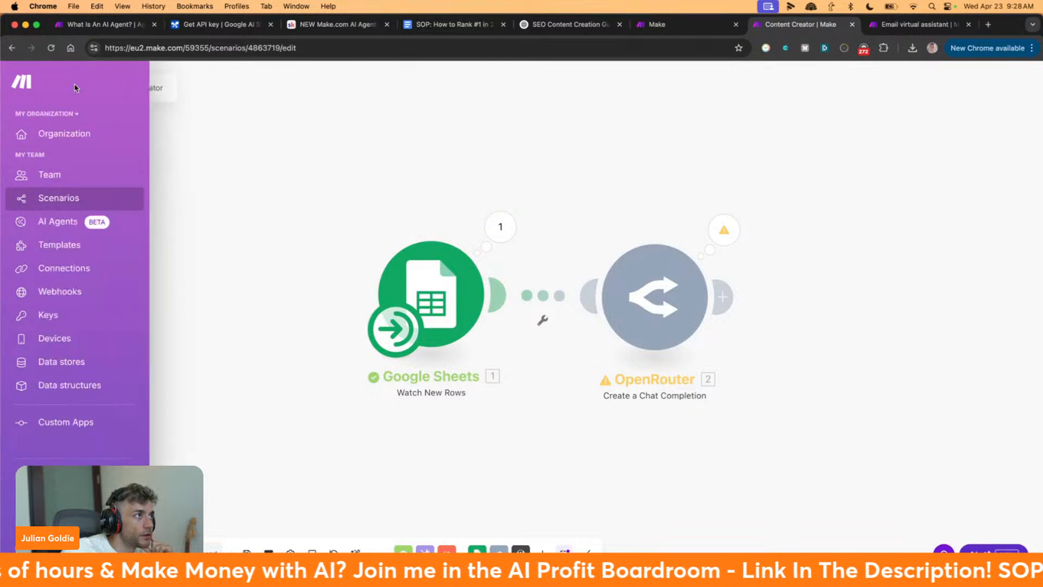
Go back to all scenarios and create a new blank scenario
left_click(93, 89)
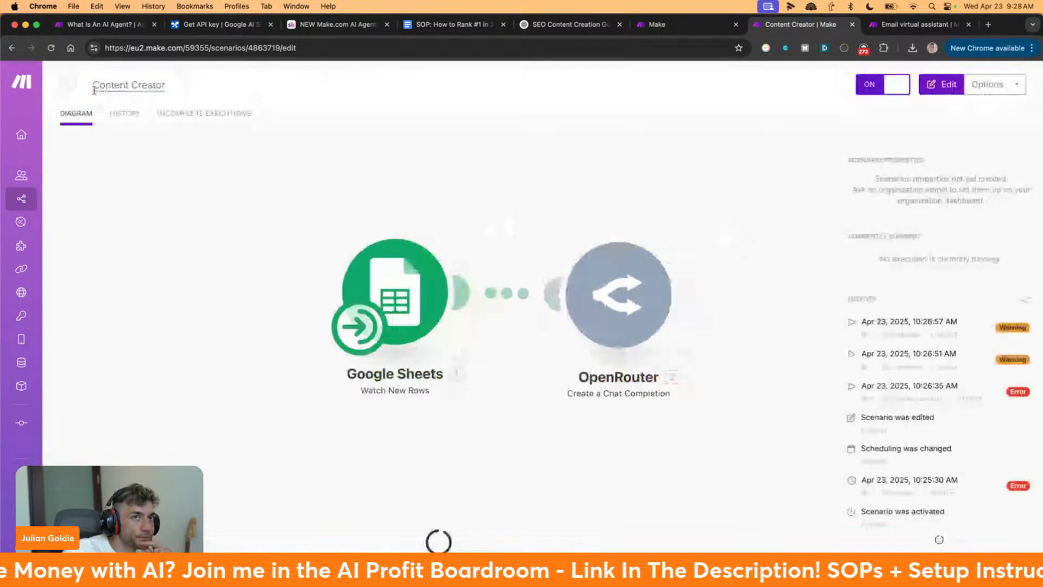
left_click(70, 86)
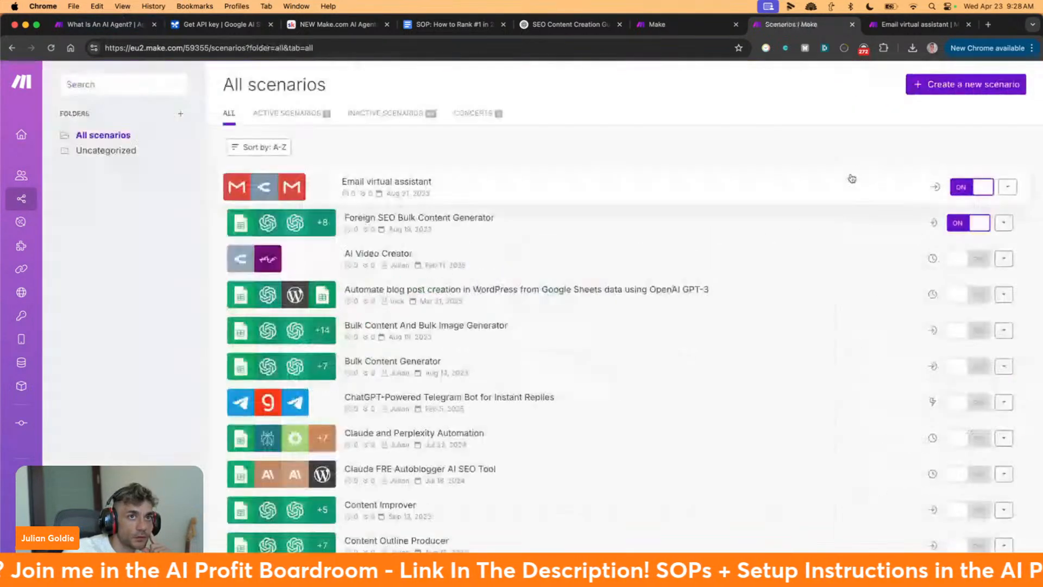
left_click(961, 91)
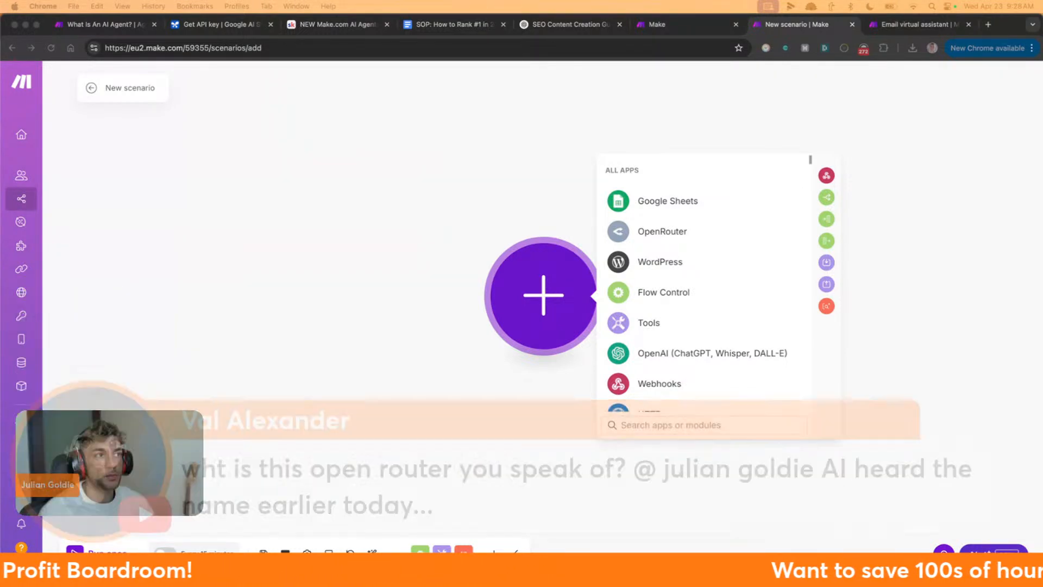
Open the OpenRouter website in a new browser tab
left_click(527, 175)
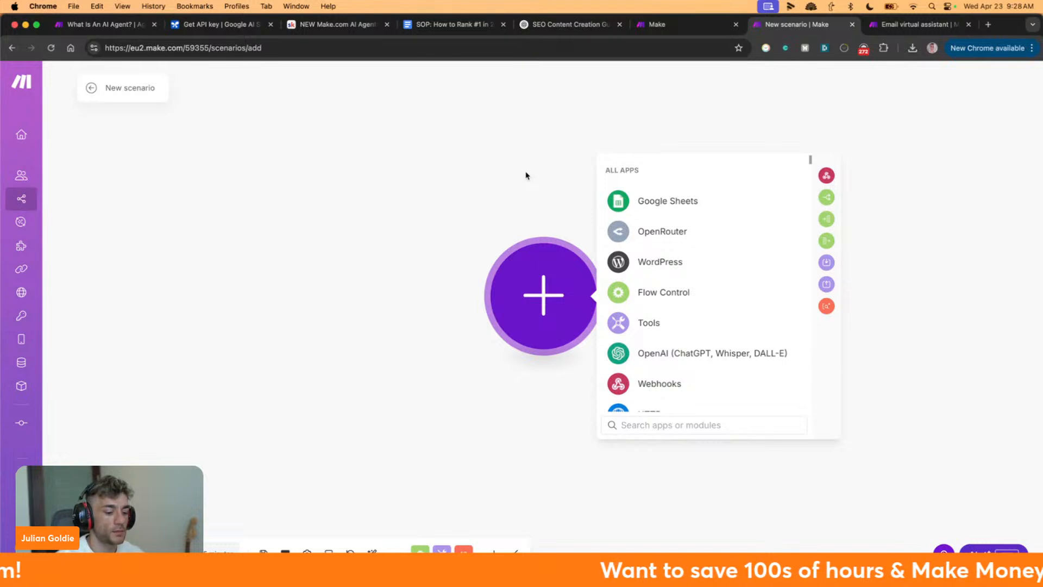
key("cmd+t")
type("openrouter")
key("Return")
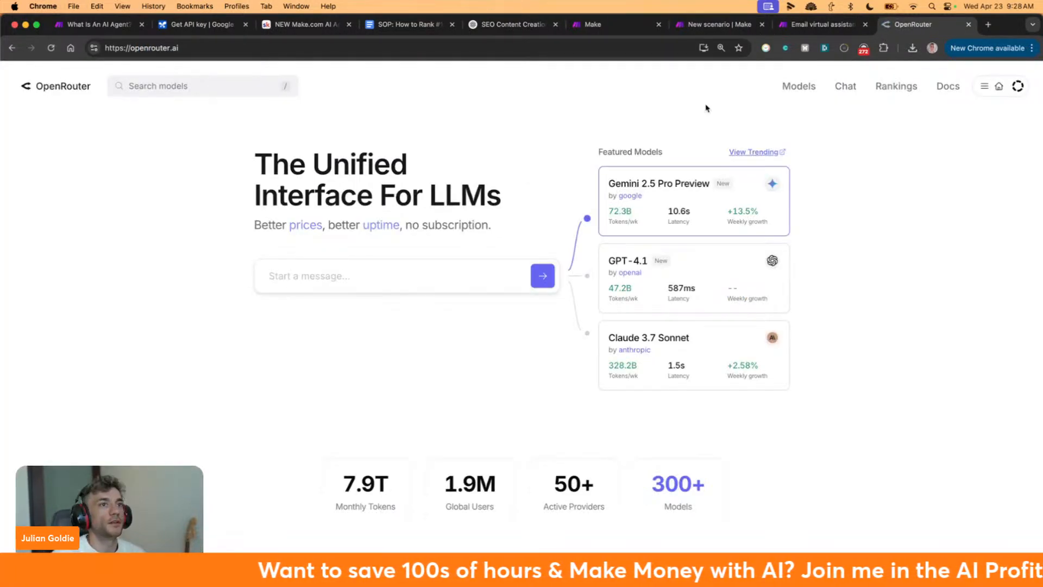
Check the OpenRouter API keys, then browse the Models page
left_click(1017, 105)
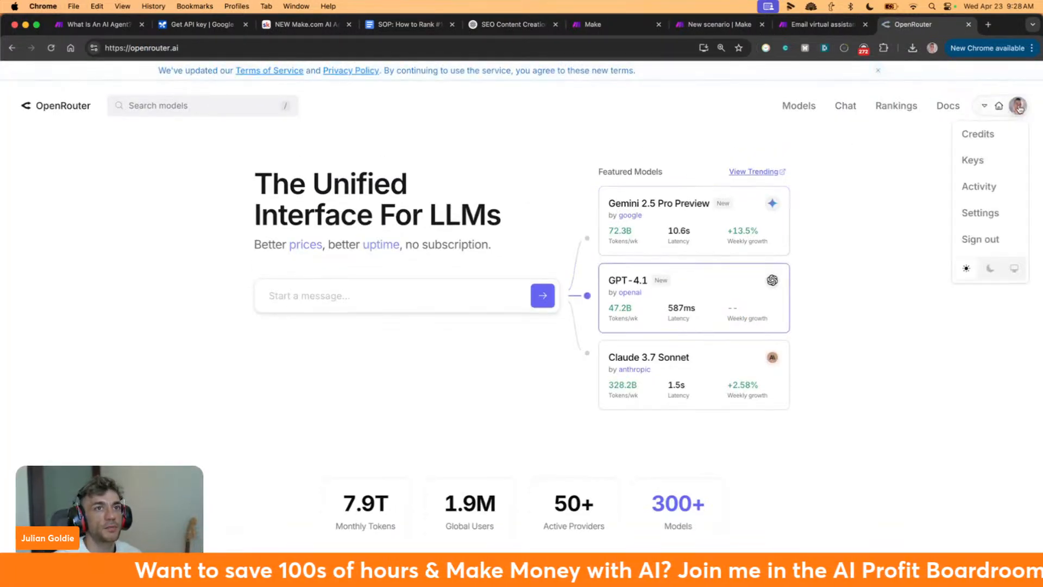
left_click(981, 163)
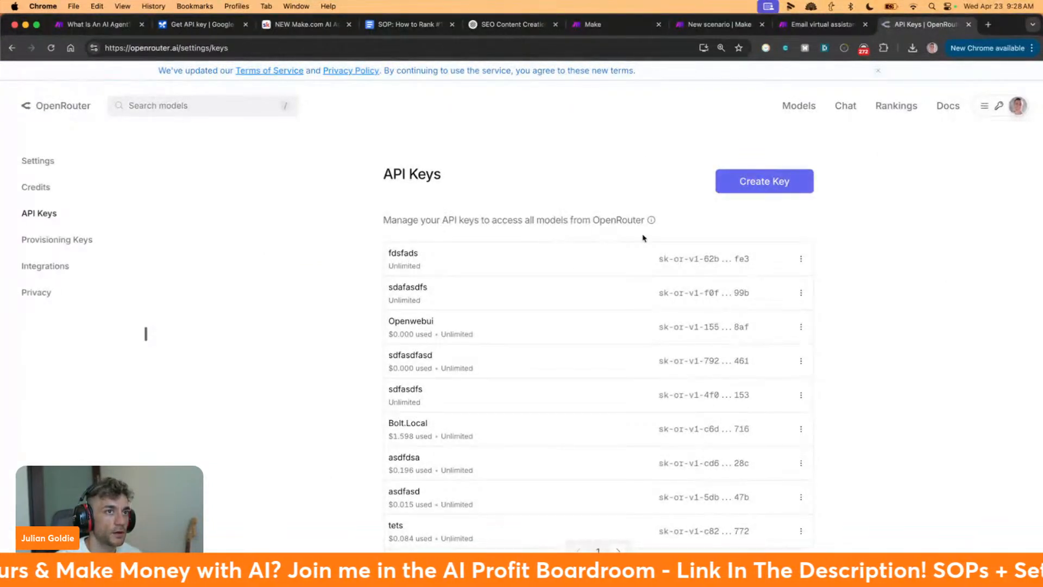
left_click(801, 106)
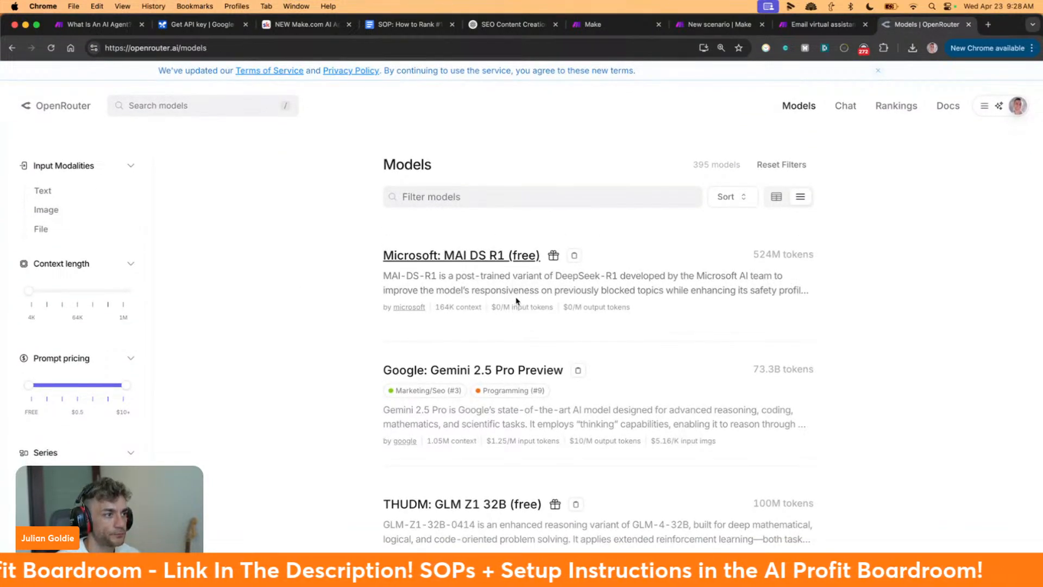
scroll(488, 372, "down", 10)
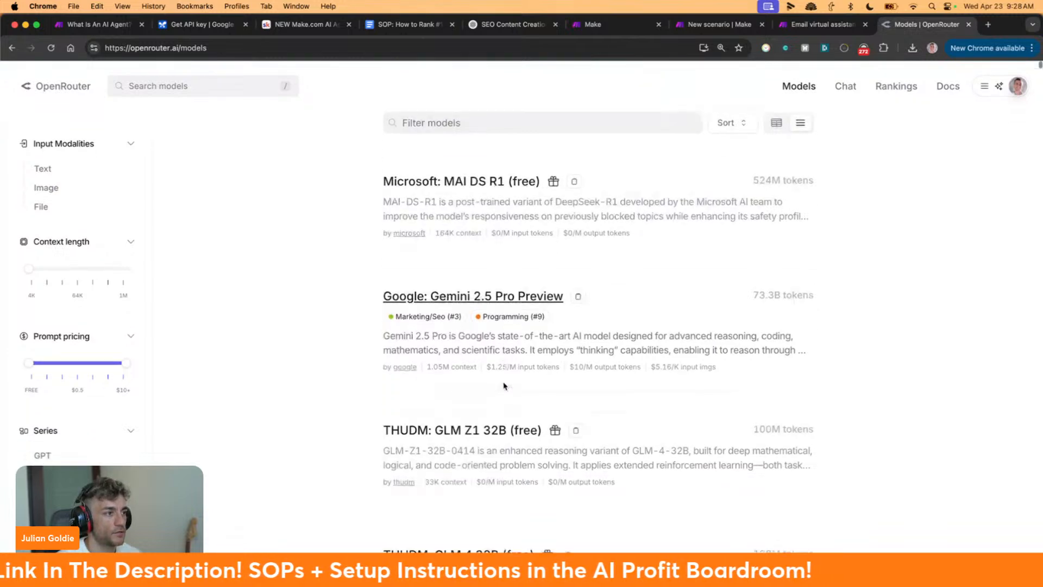
scroll(505, 383, "up", 15)
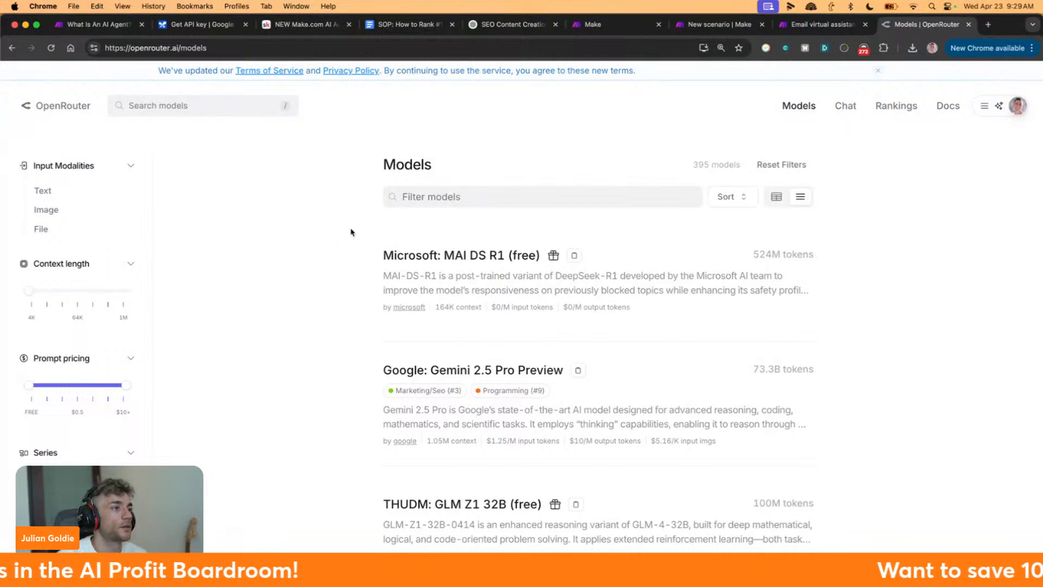
scroll(357, 232, "down", 10)
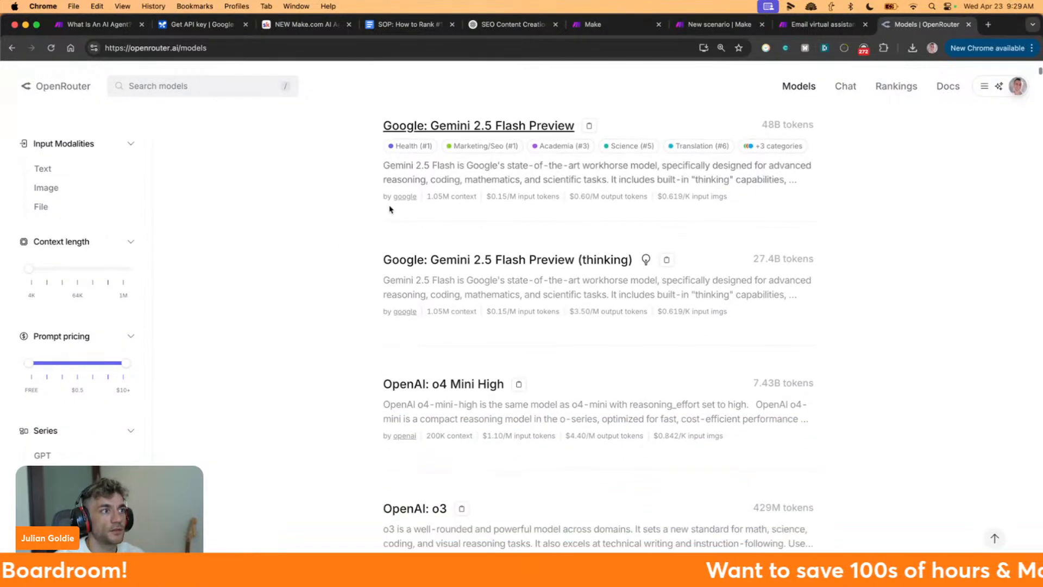
scroll(391, 228, "up", 8)
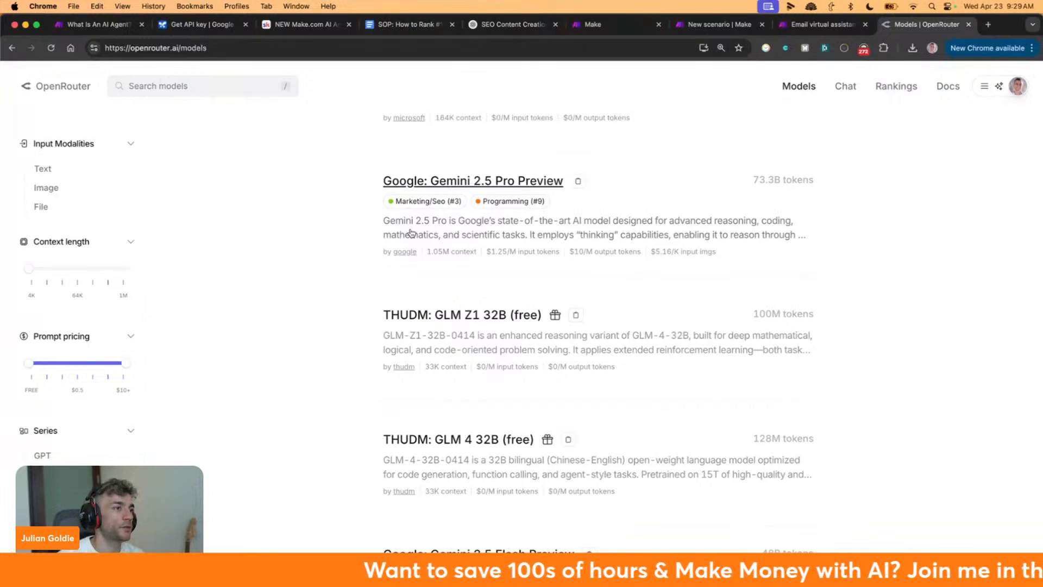
scroll(467, 272, "up", 3)
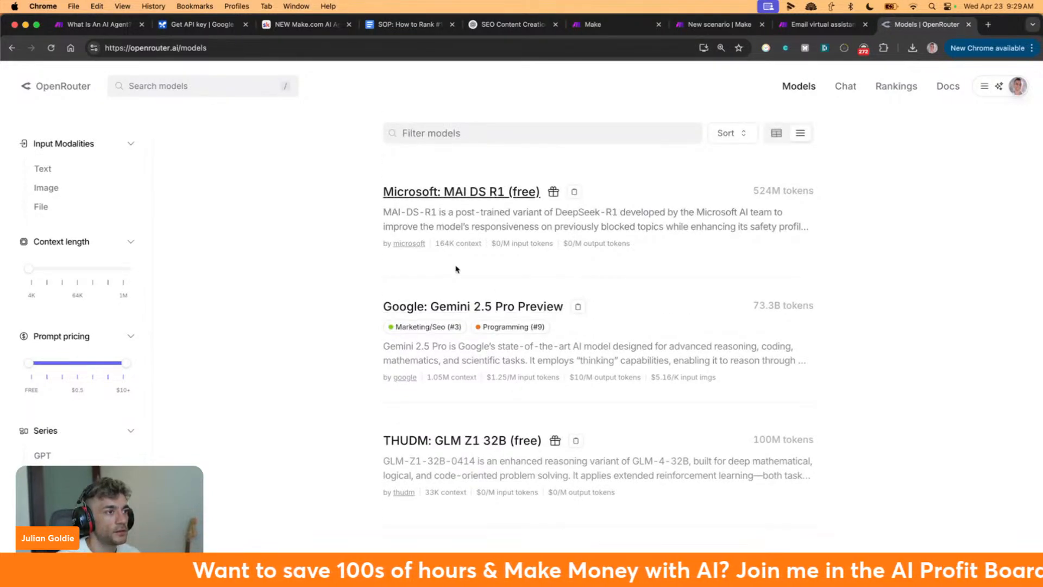
scroll(511, 296, "down", 3)
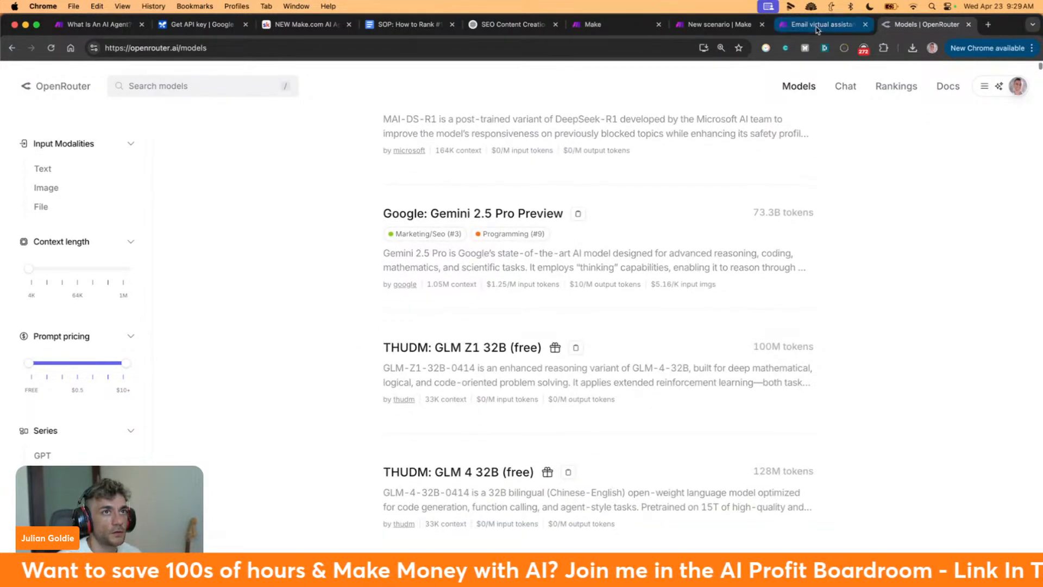
Select the MAI DS R1 model name, then return to the Email virtual assistant scenario
left_click(817, 29)
left_click(887, 24)
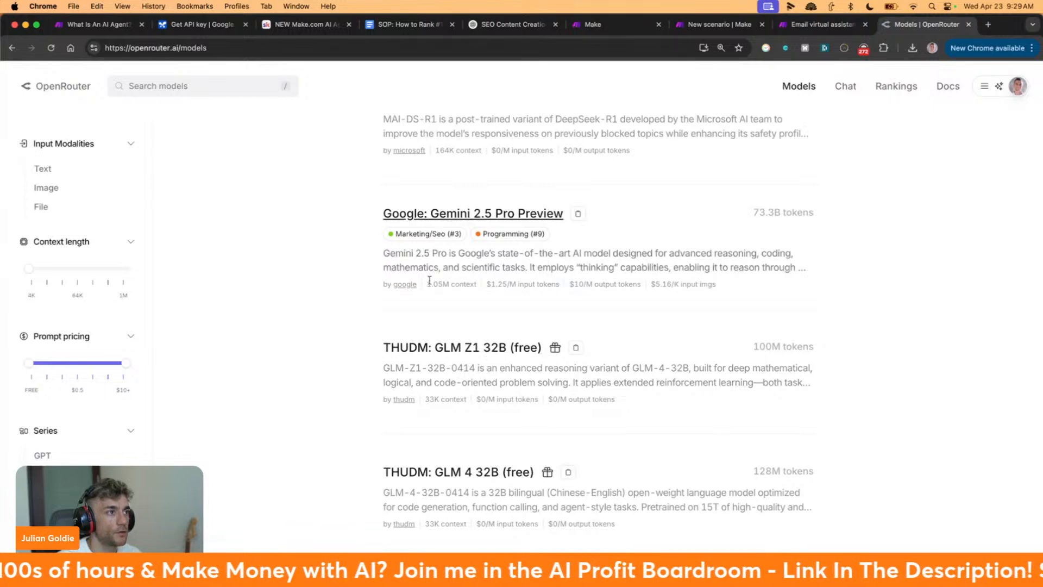
scroll(380, 253, "up", 3)
left_click_drag(367, 255, 468, 250)
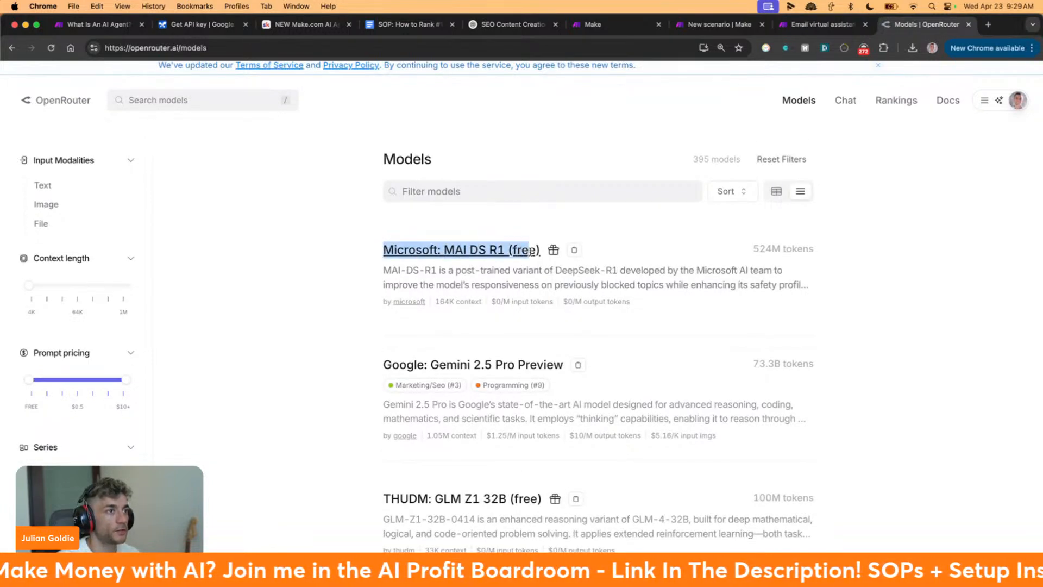
left_click(818, 24)
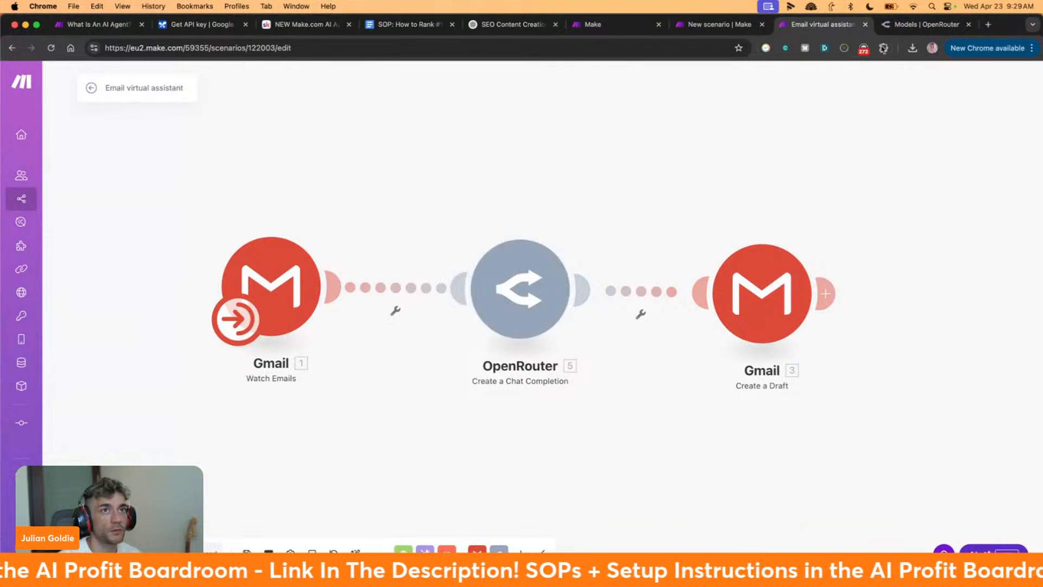
Close the OpenRouter tab and look over the open Make tabs
left_click(968, 24)
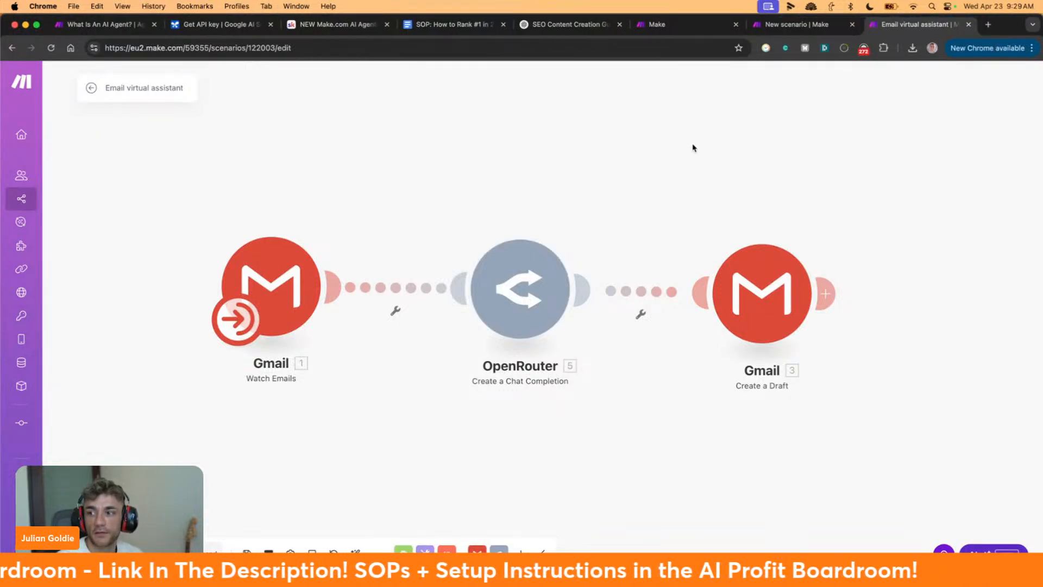
left_click(782, 24)
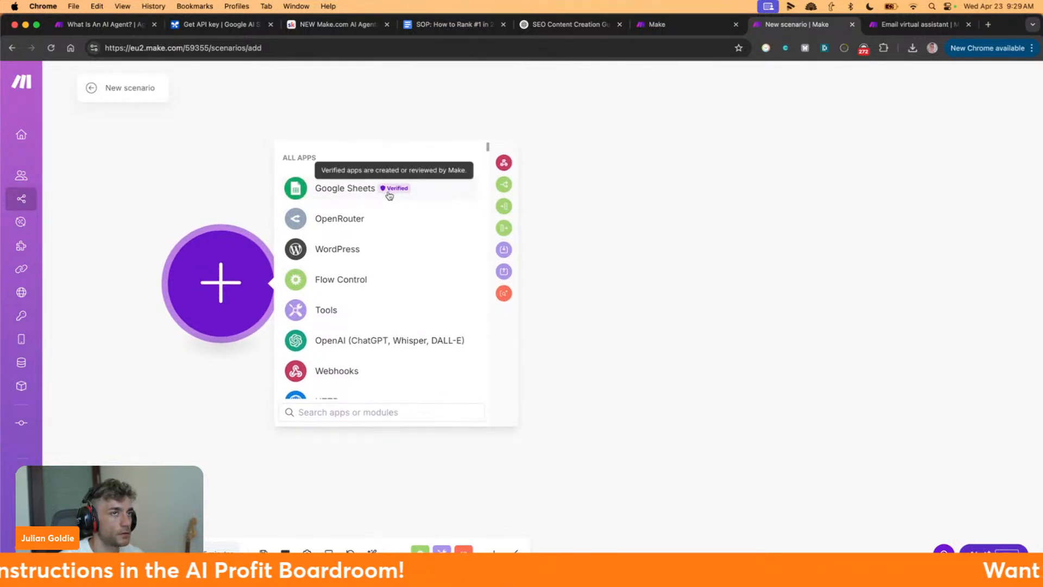
left_click(917, 24)
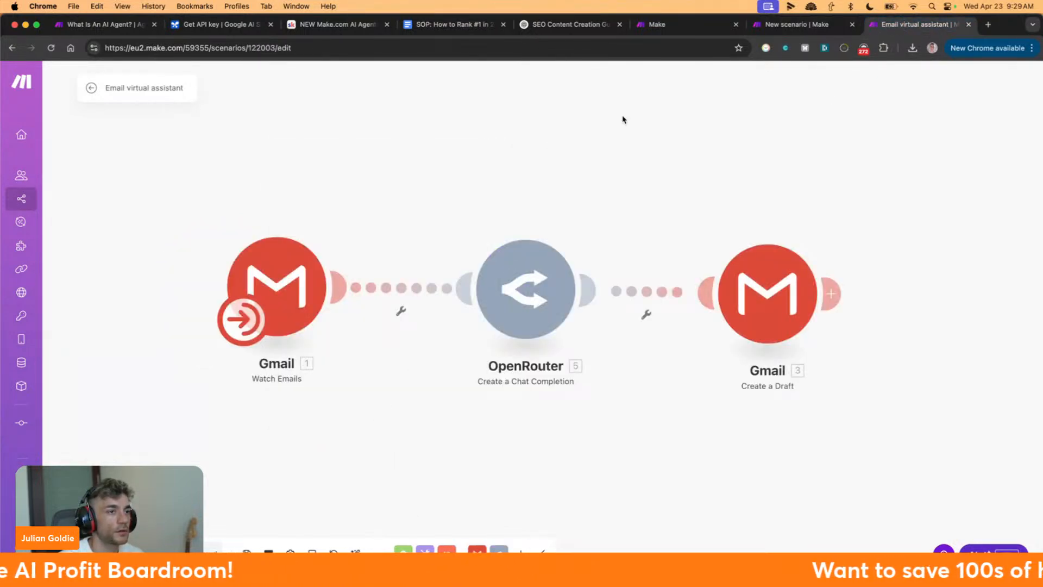
left_click(86, 88)
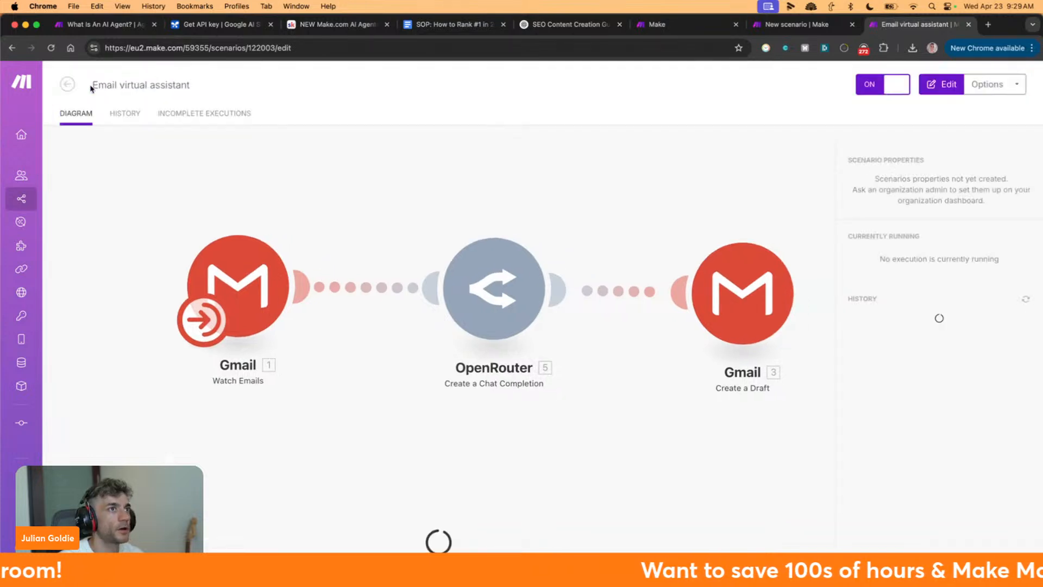
left_click(685, 24)
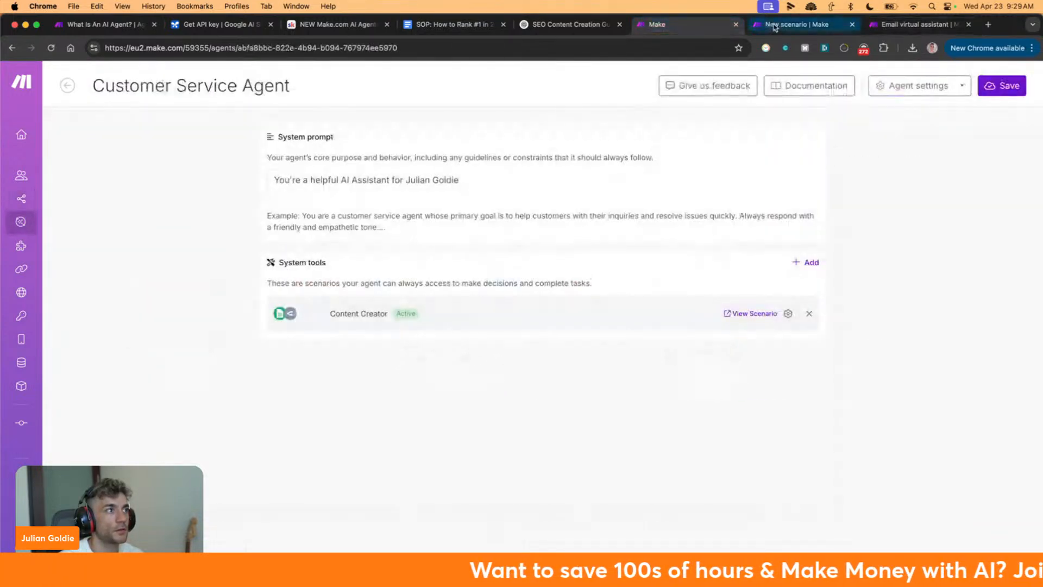
left_click(798, 24)
left_click(945, 27)
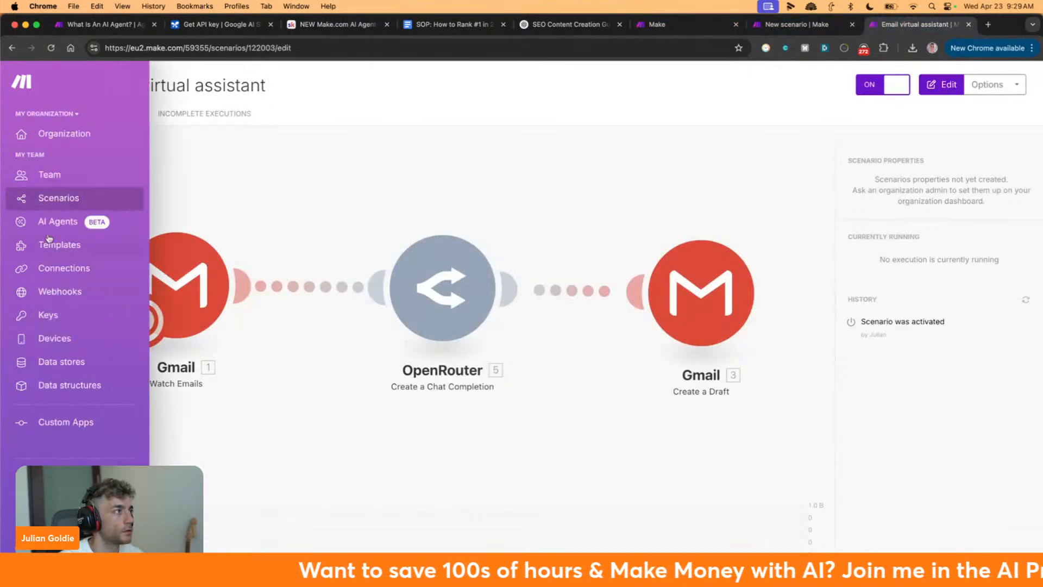
Find 'content creator' in the all-scenarios list with page search
left_click(50, 198)
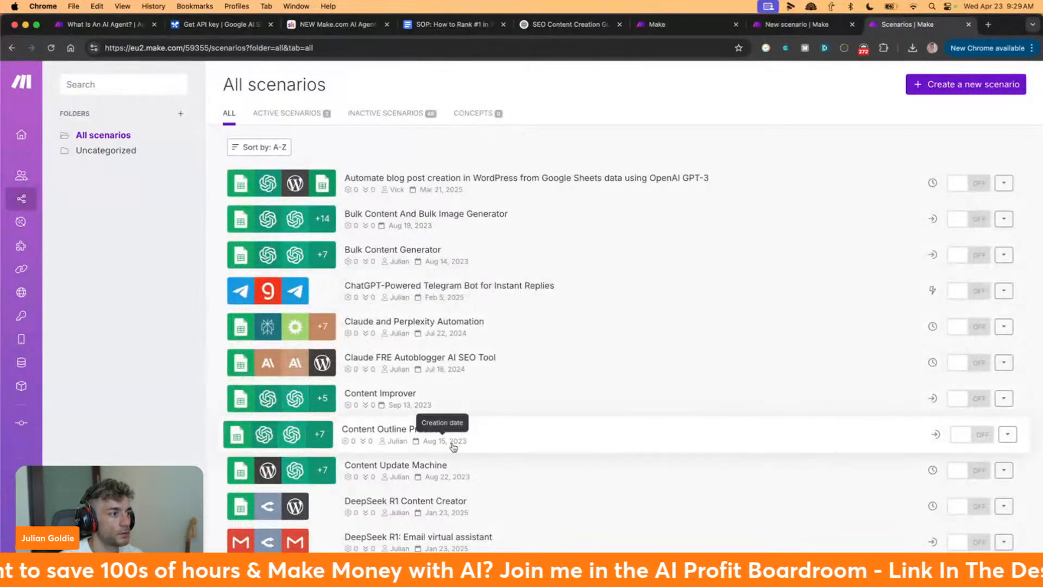
scroll(533, 360, "down", 3)
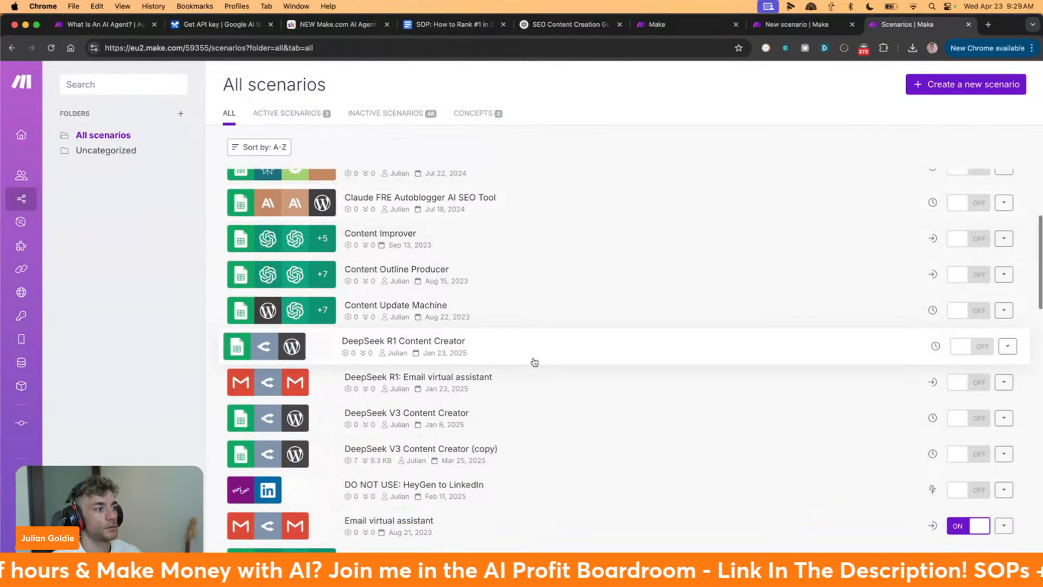
key("super+f")
type("content creator")
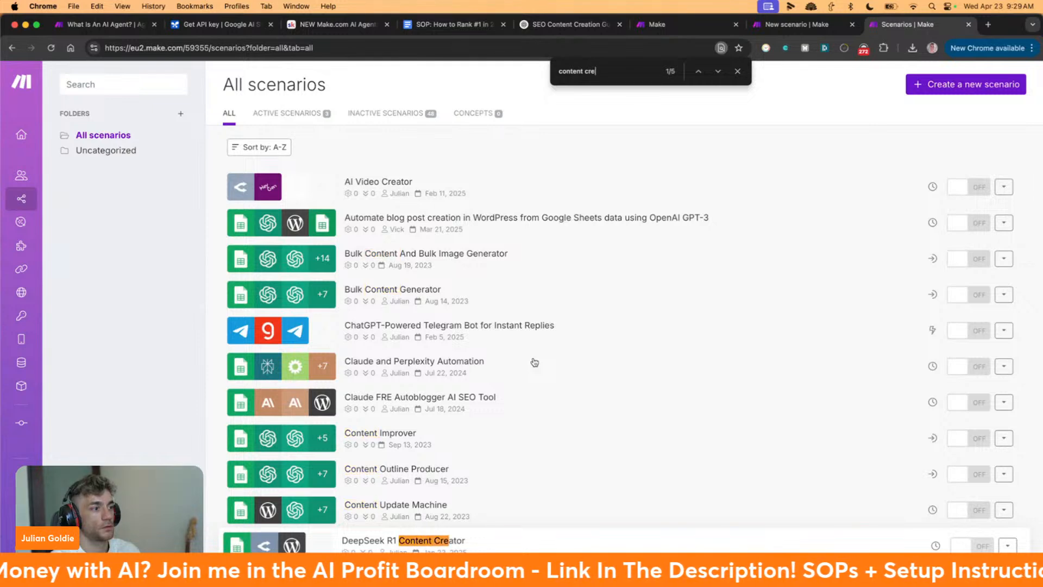
key("Return")
key("Return")
key("Return")
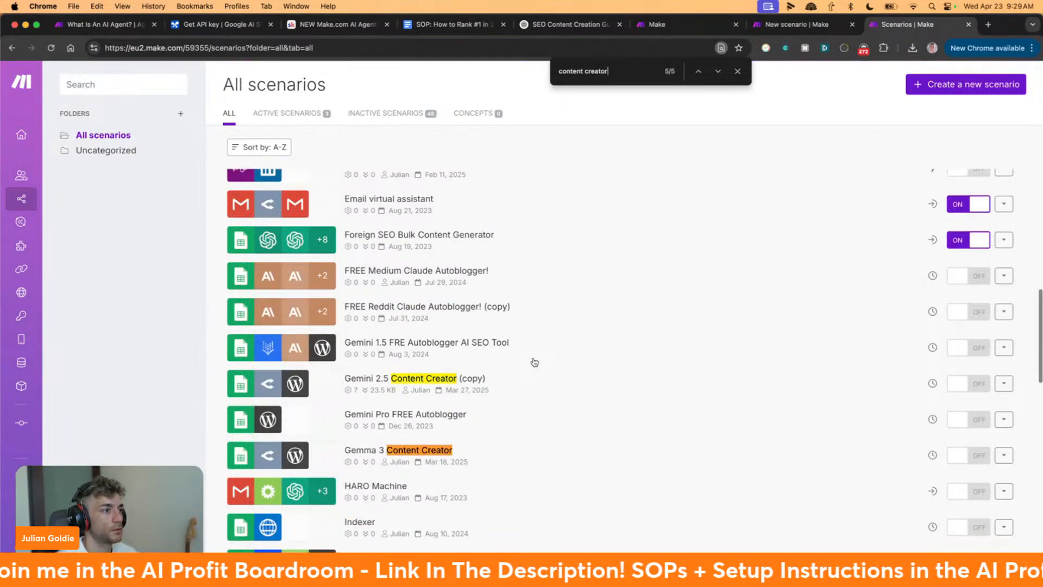
key("Return")
key("Return")
key("Return")
key("Return")
key("Return")
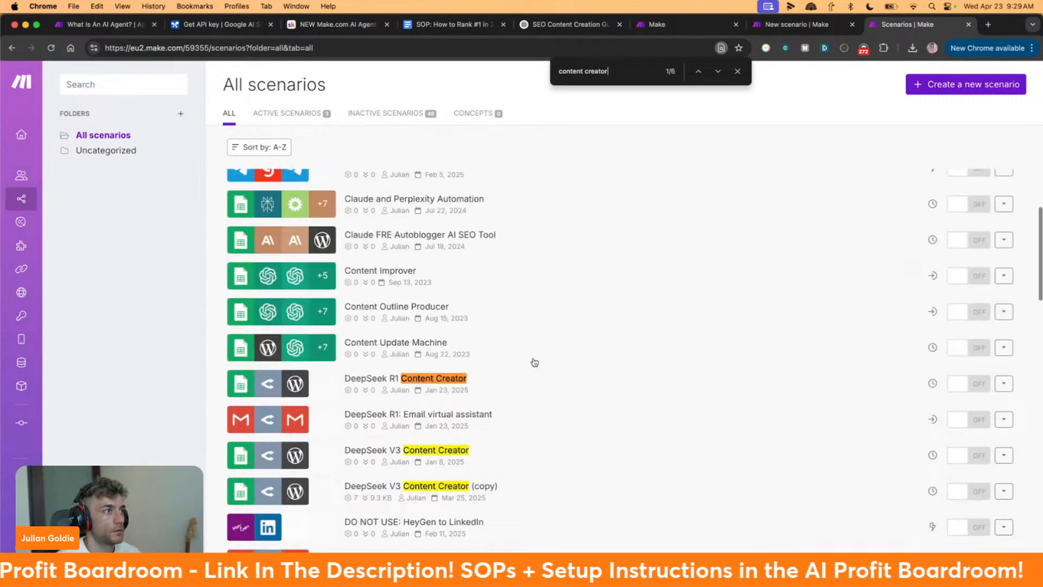
scroll(534, 361, "down", 10)
scroll(535, 362, "up", 5)
scroll(534, 362, "down", 3)
scroll(534, 362, "down", 5)
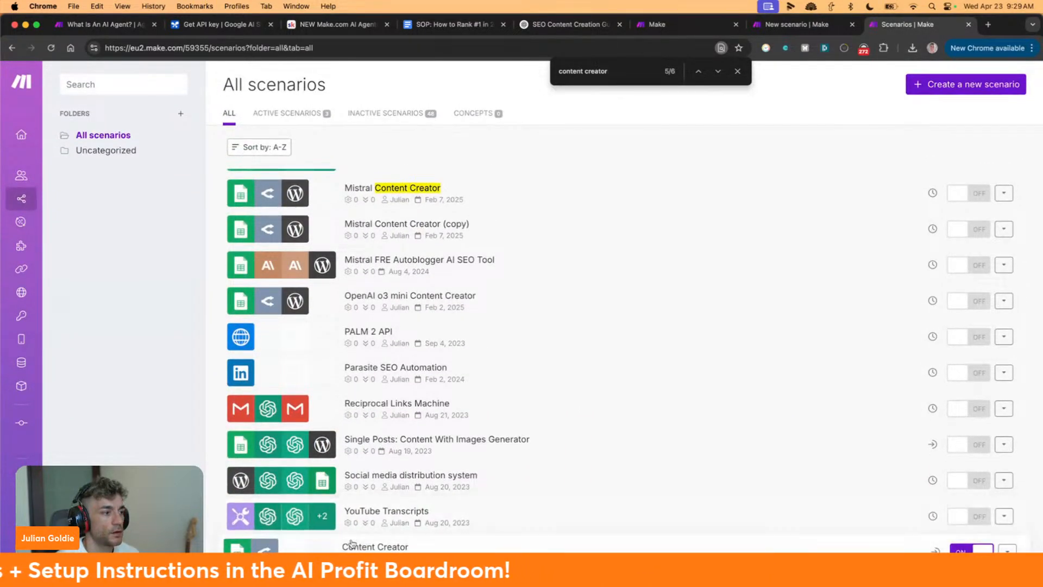
scroll(487, 470, "up", 15)
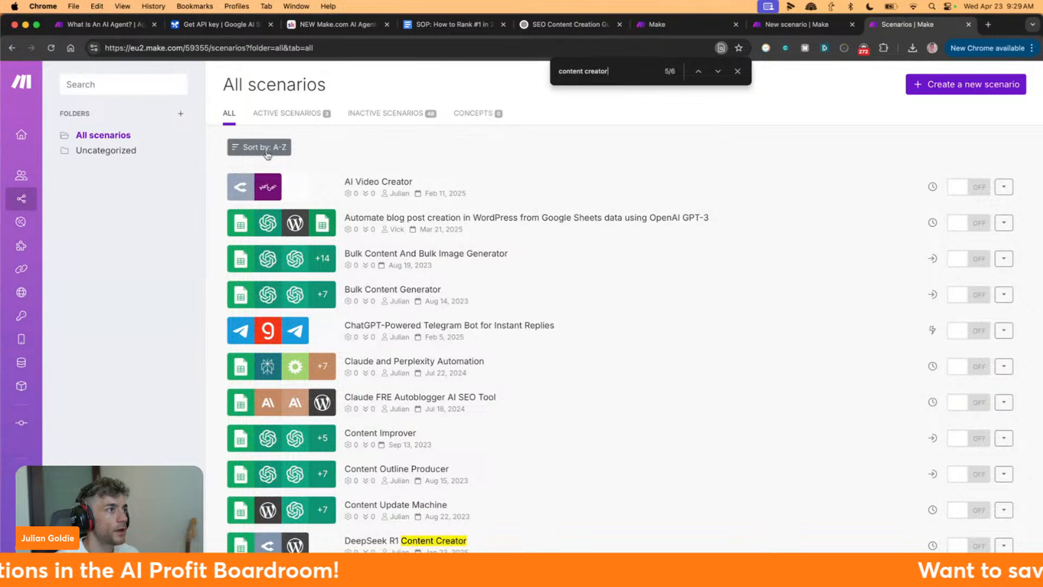
scroll(270, 160, "down", 15)
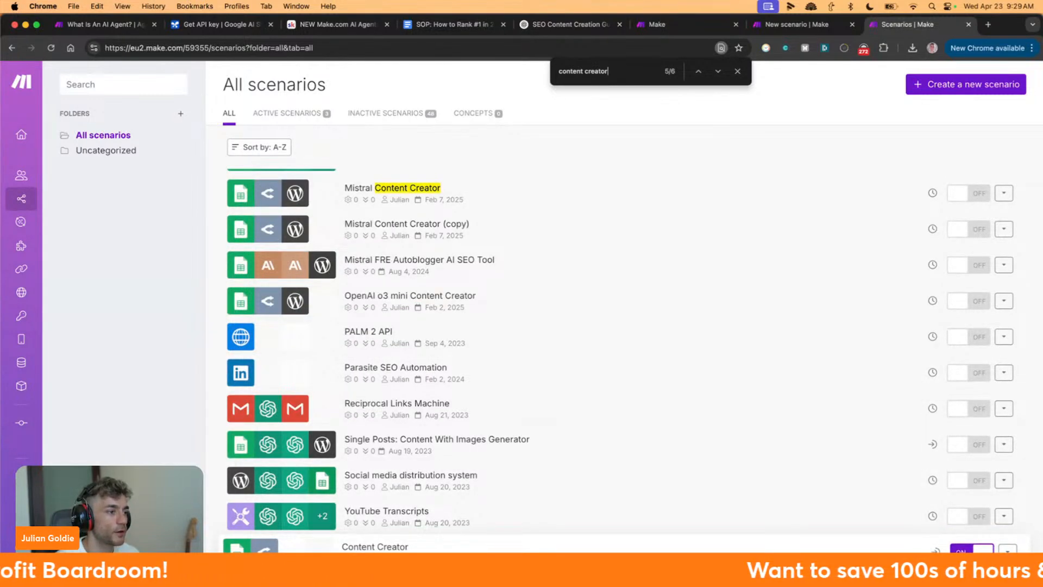
scroll(321, 541, "up", 15)
scroll(321, 541, "down", 15)
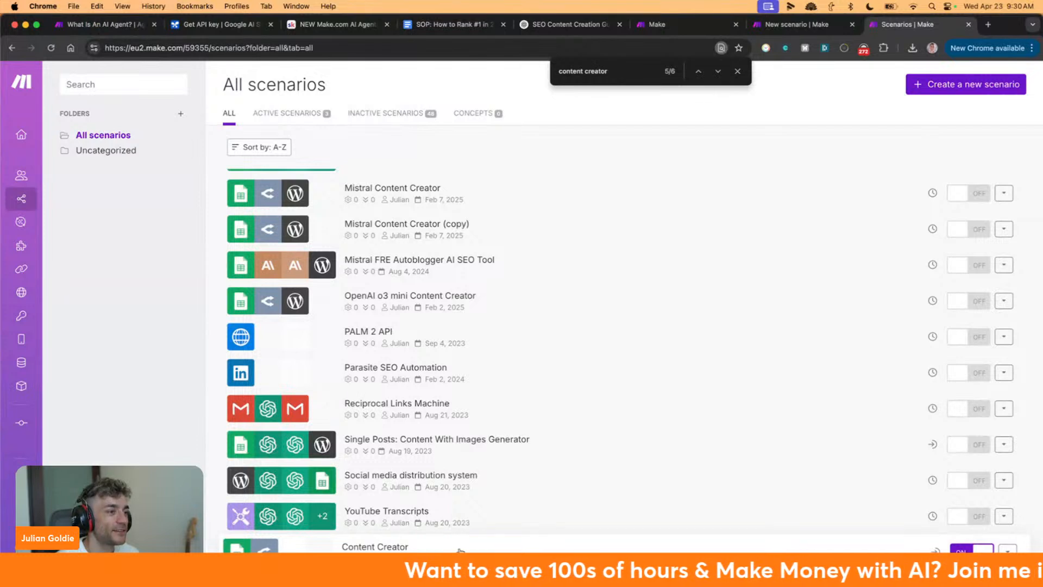
Open the Content Creator scenario and inspect the Google Sheets module's options
left_click(459, 550)
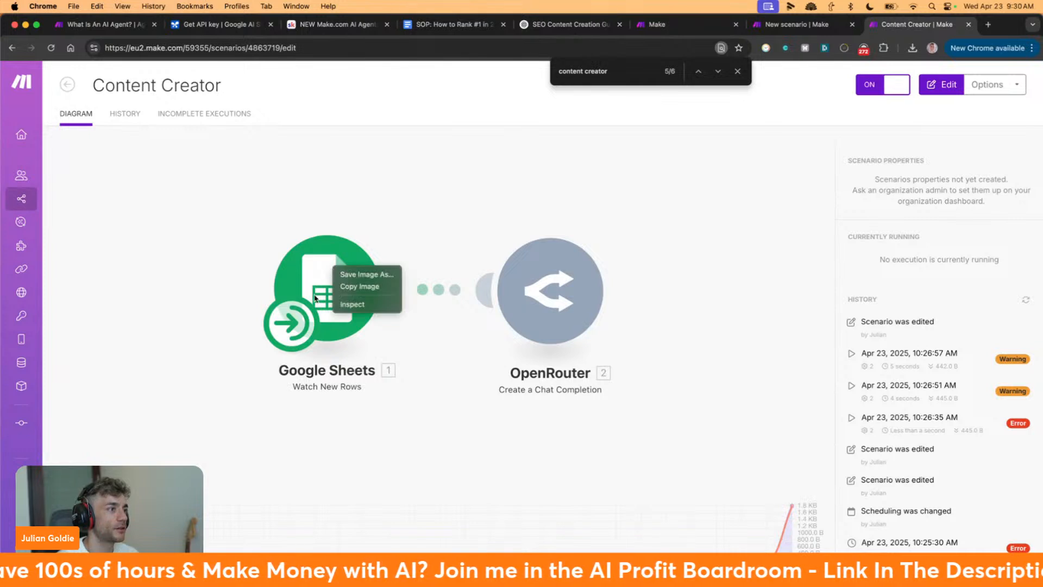
left_click(333, 269)
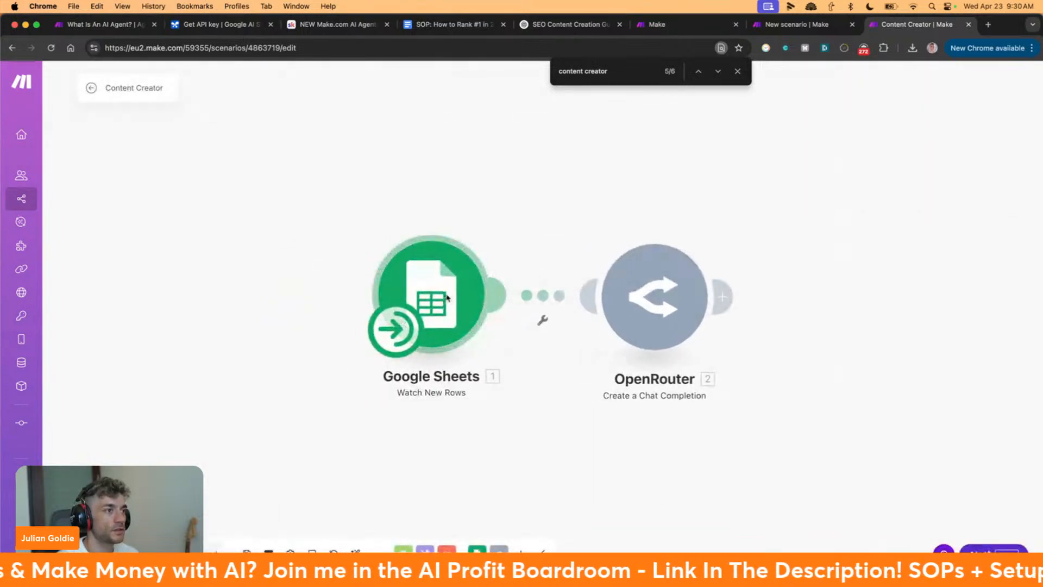
right_click(452, 300)
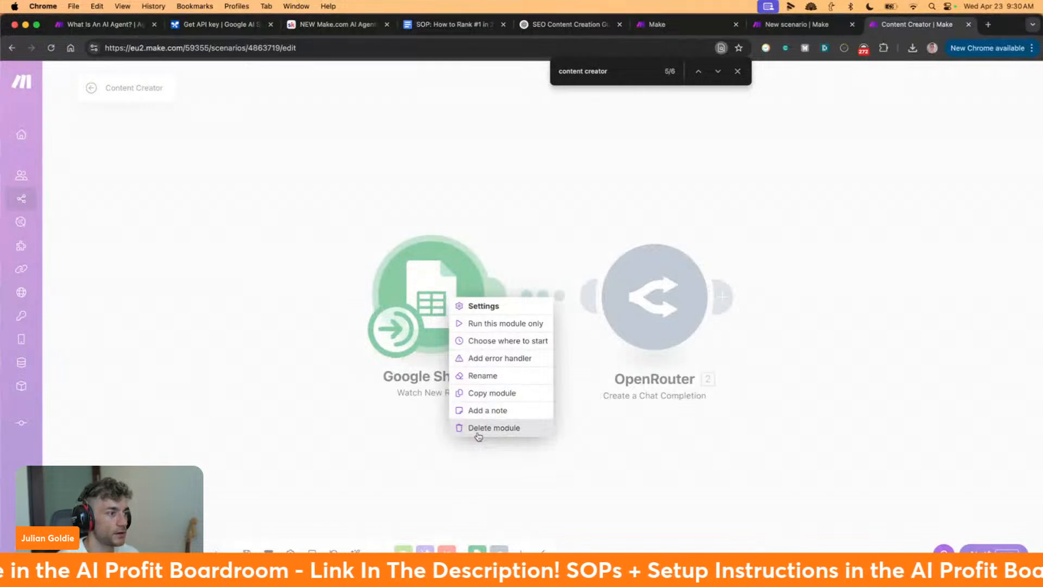
left_click(659, 478)
Add a Make AI Agents 'Run an agent' module using Customer Service Agent to the new scenario
left_click(794, 26)
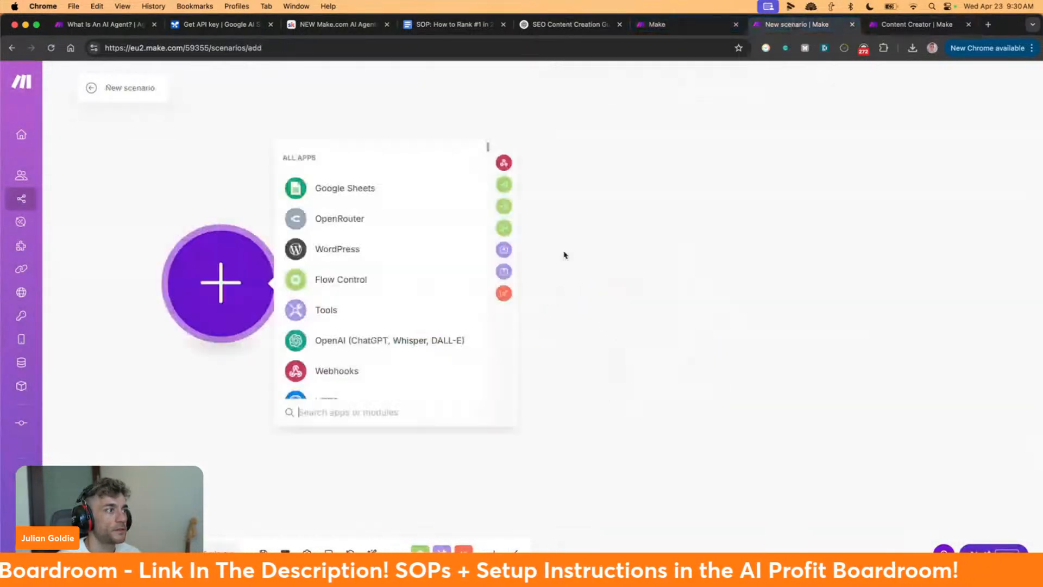
left_click(253, 280)
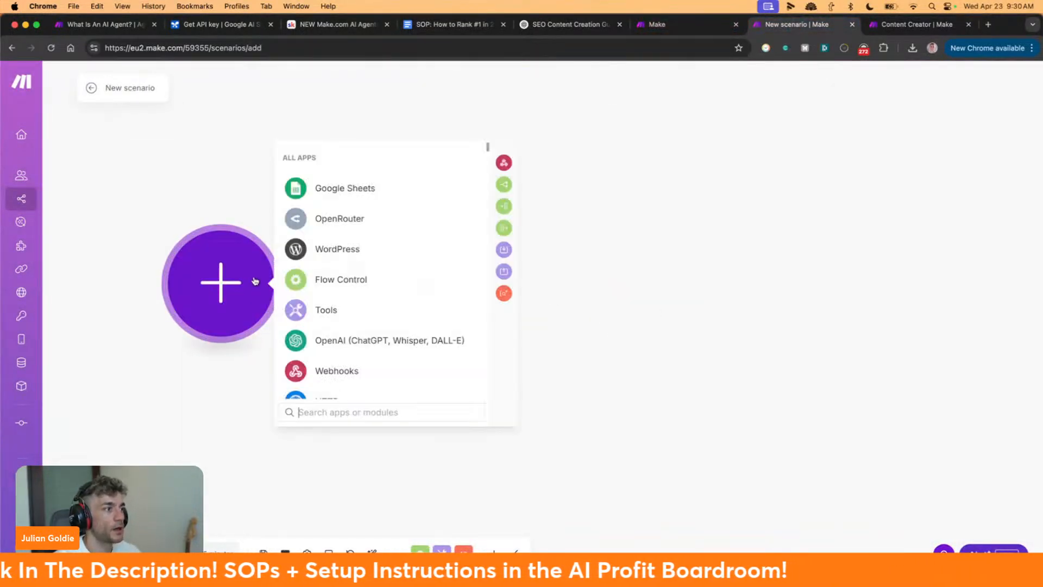
type("make ai agent")
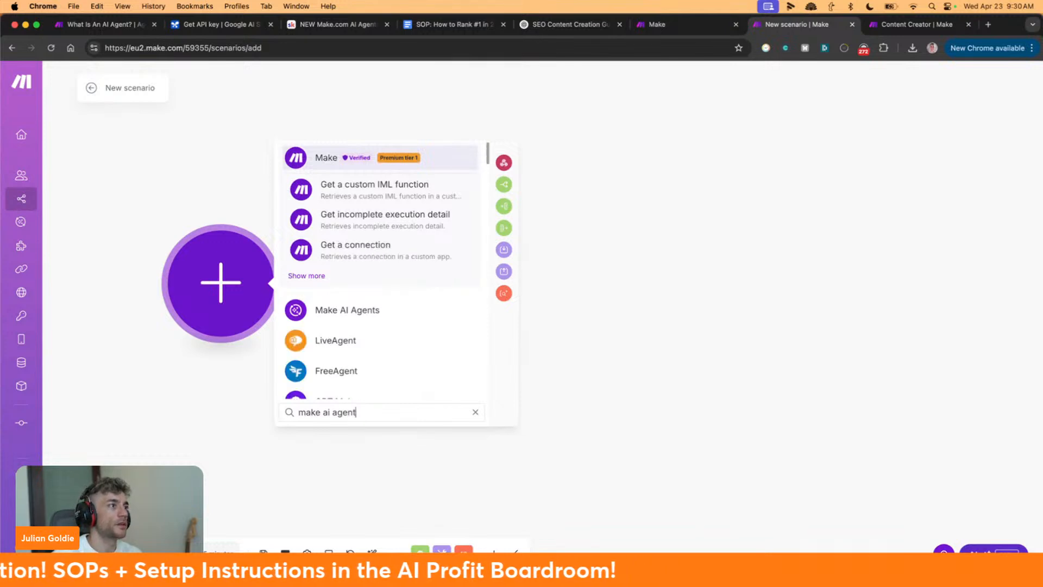
left_click(355, 319)
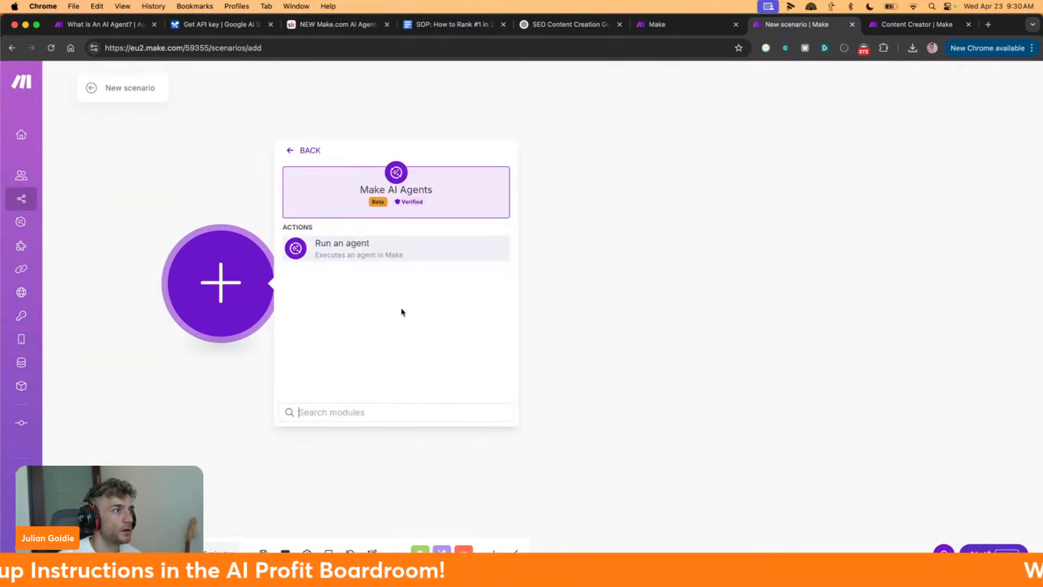
left_click(383, 255)
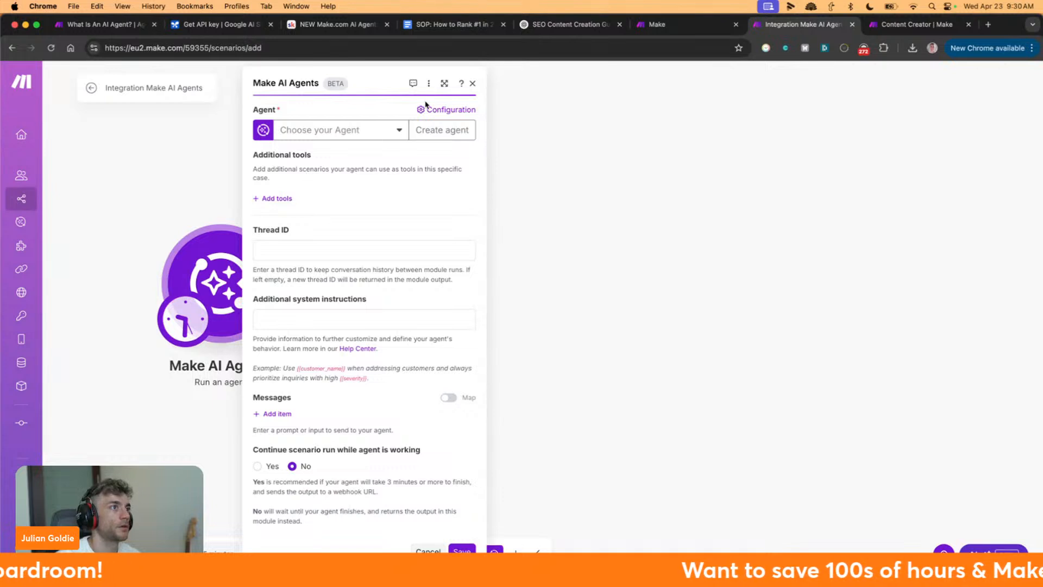
left_click(303, 130)
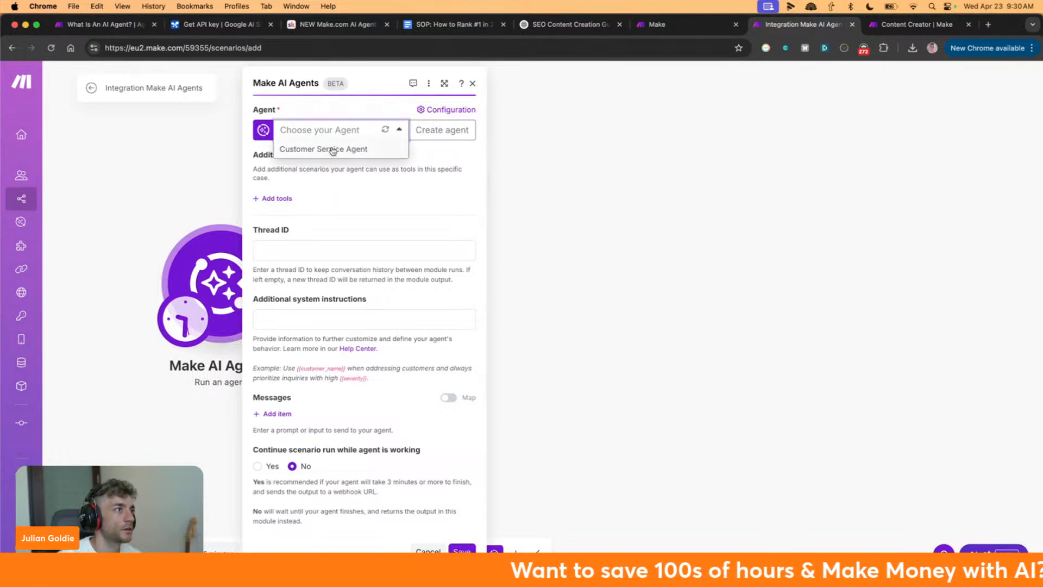
left_click(333, 151)
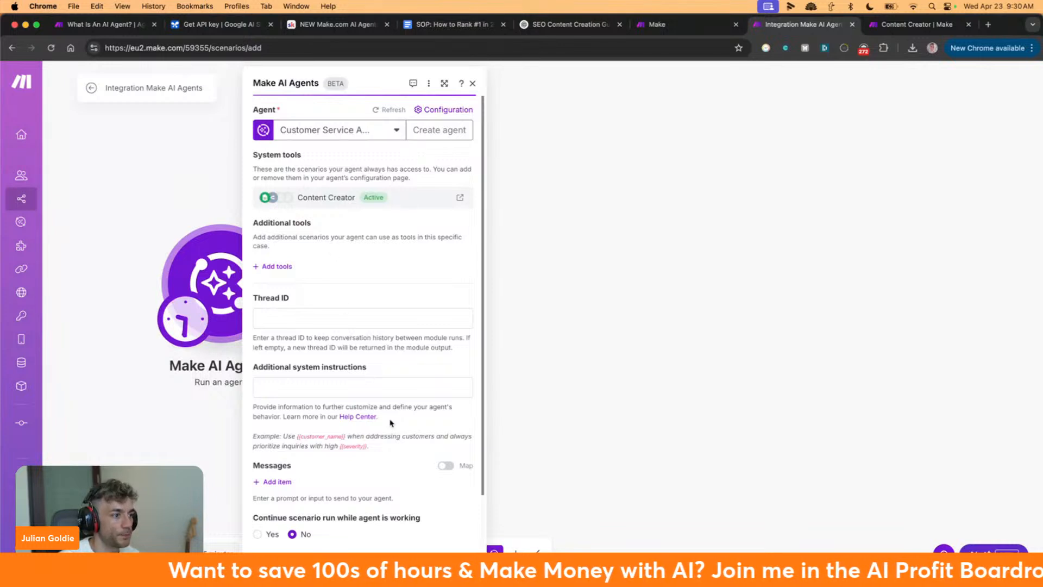
left_click(458, 568)
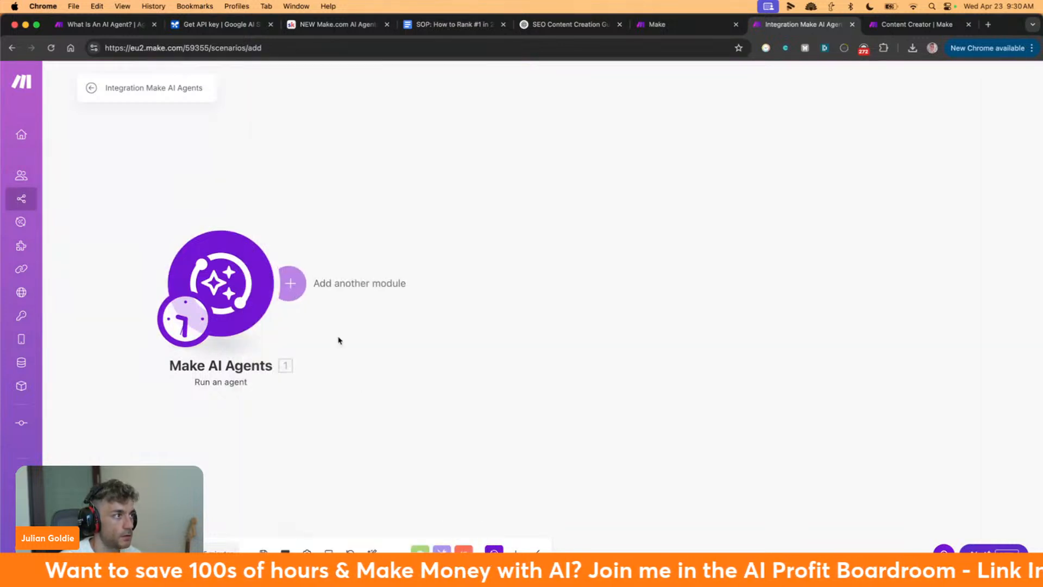
left_click(290, 286)
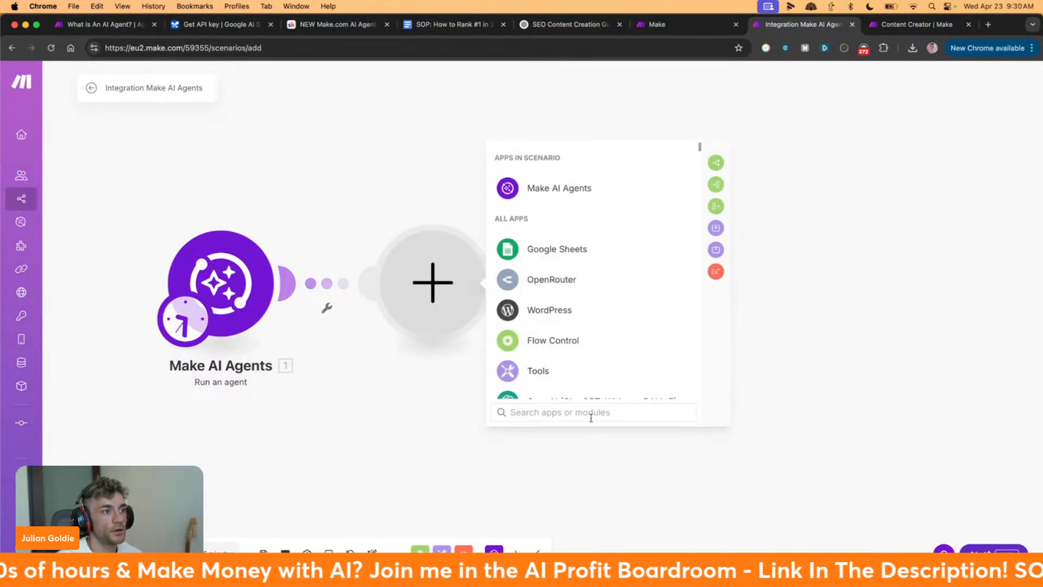
Add a WordPress 'Create a Post' module connected to the second WordPress site
left_click(589, 407)
type("wordpress")
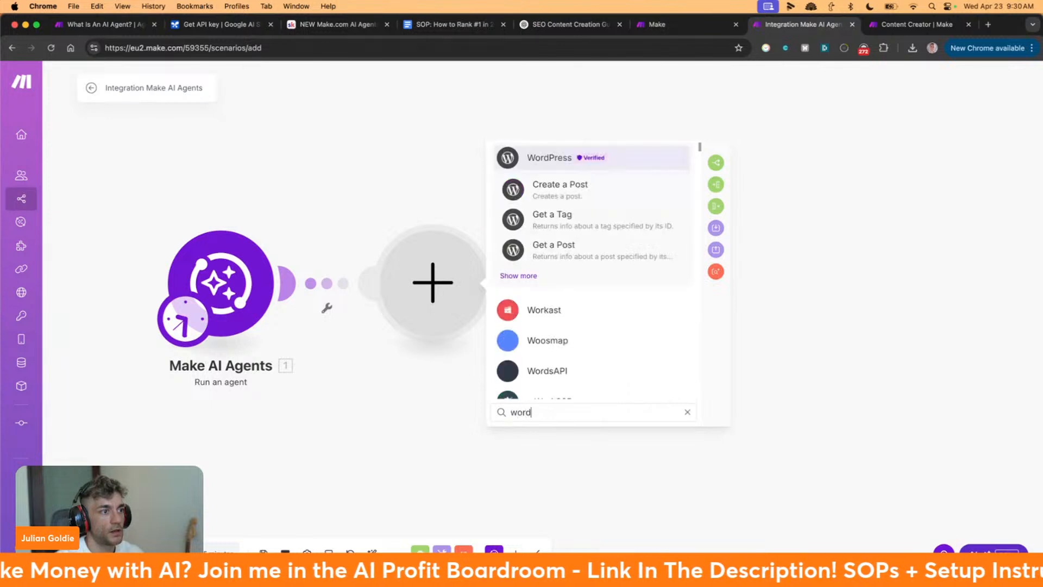
left_click(560, 160)
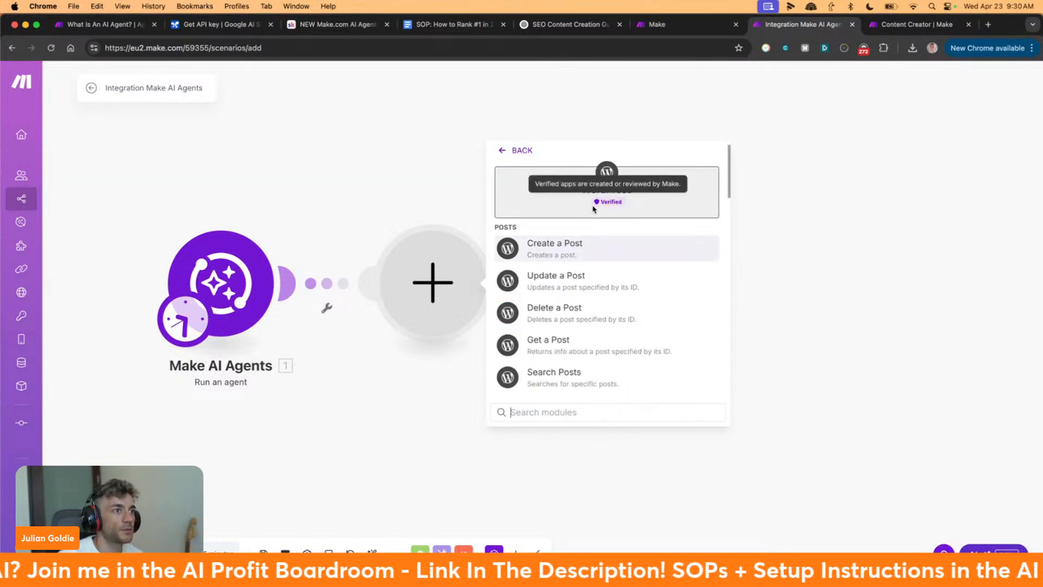
left_click(579, 247)
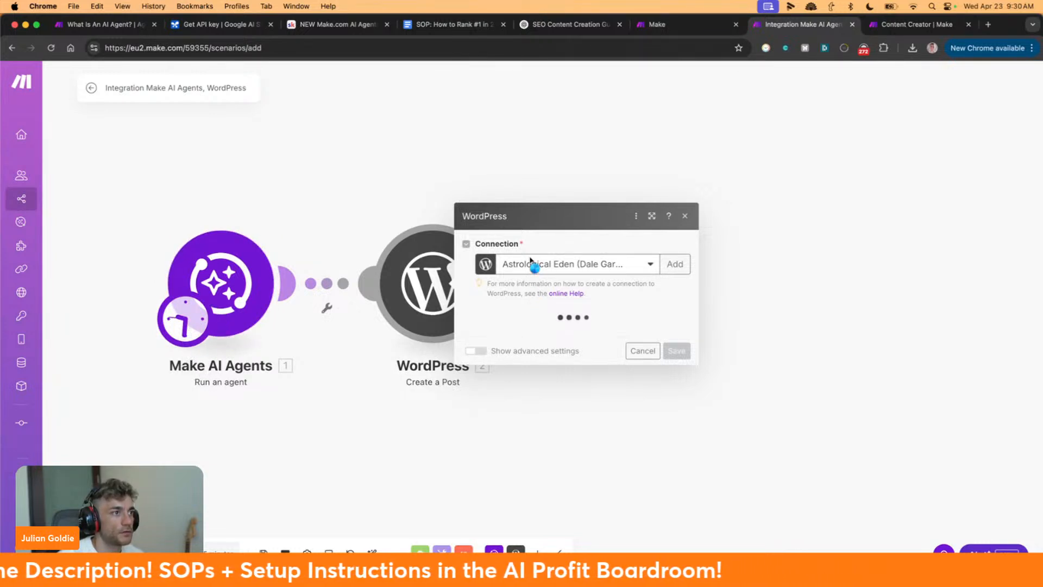
left_click(553, 131)
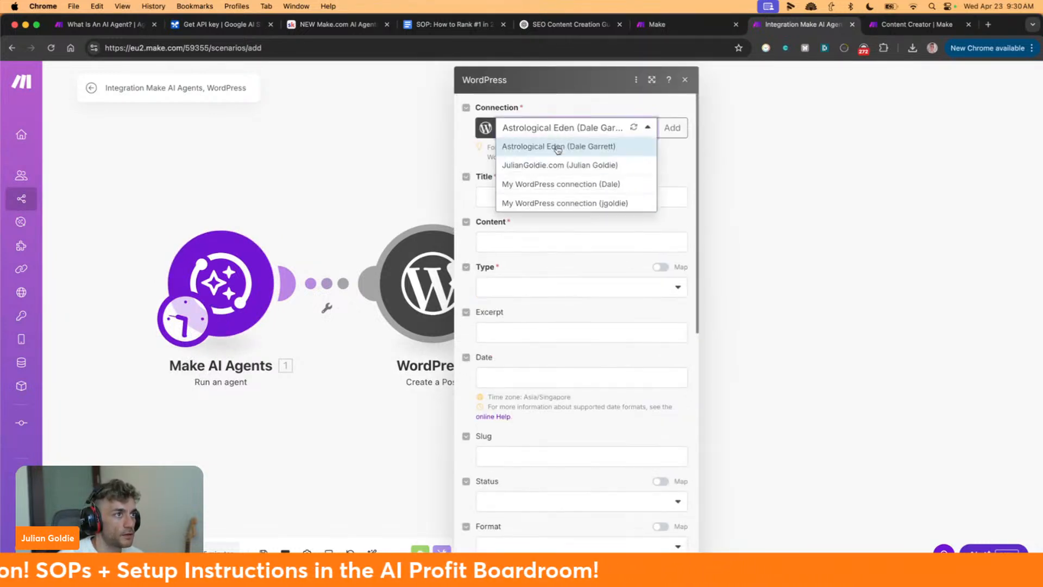
left_click(590, 167)
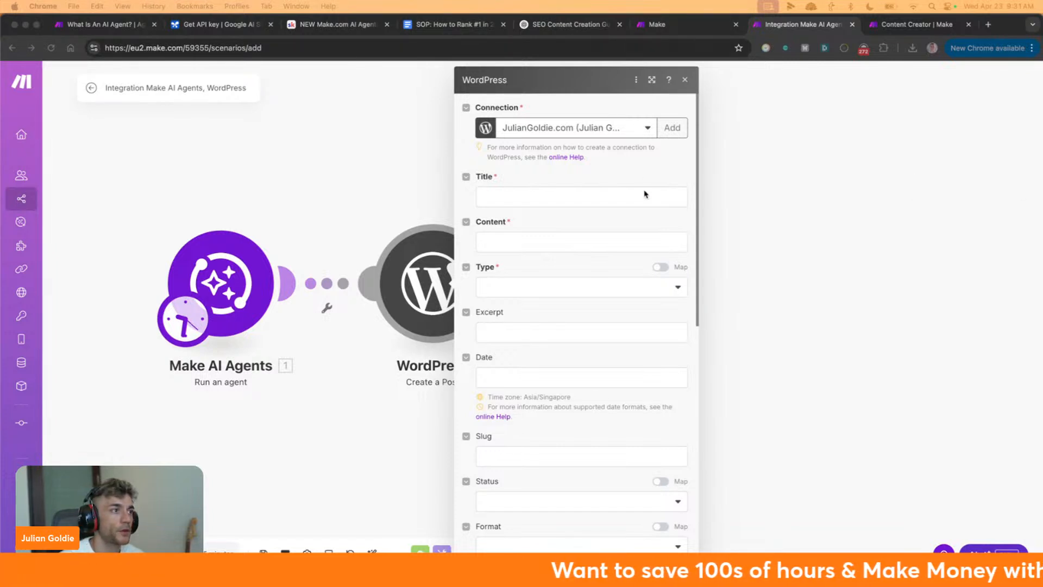
left_click(505, 199)
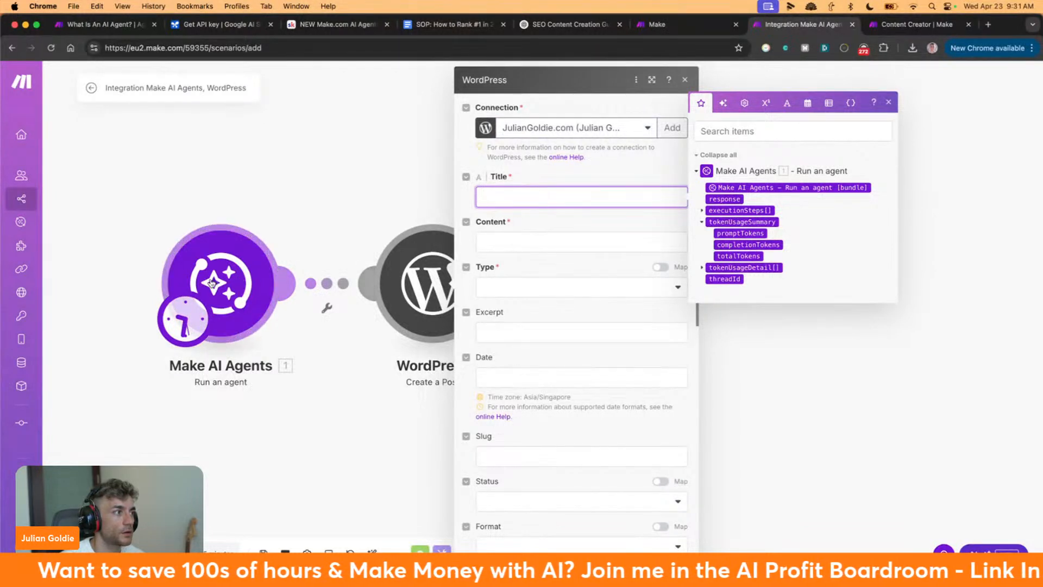
Set the post title to Test, map the agent's output into Content, and choose type Posts
left_click(701, 212)
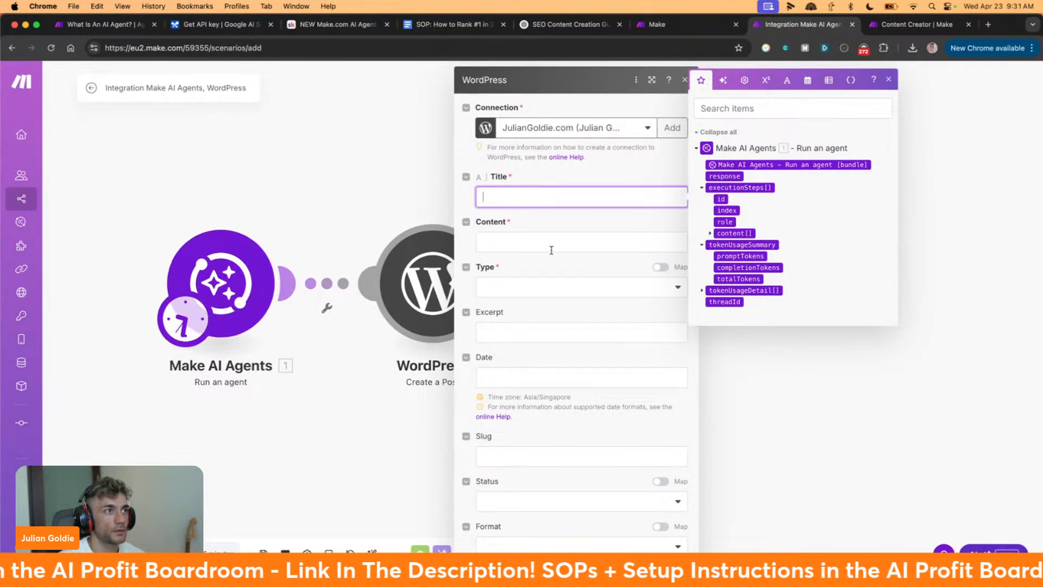
left_click(585, 239)
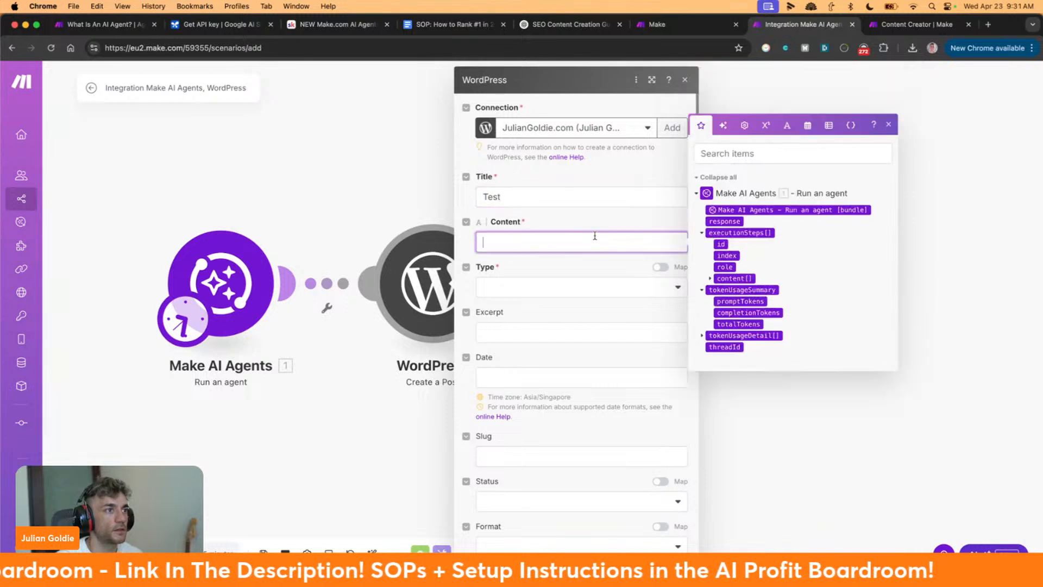
left_click(739, 210)
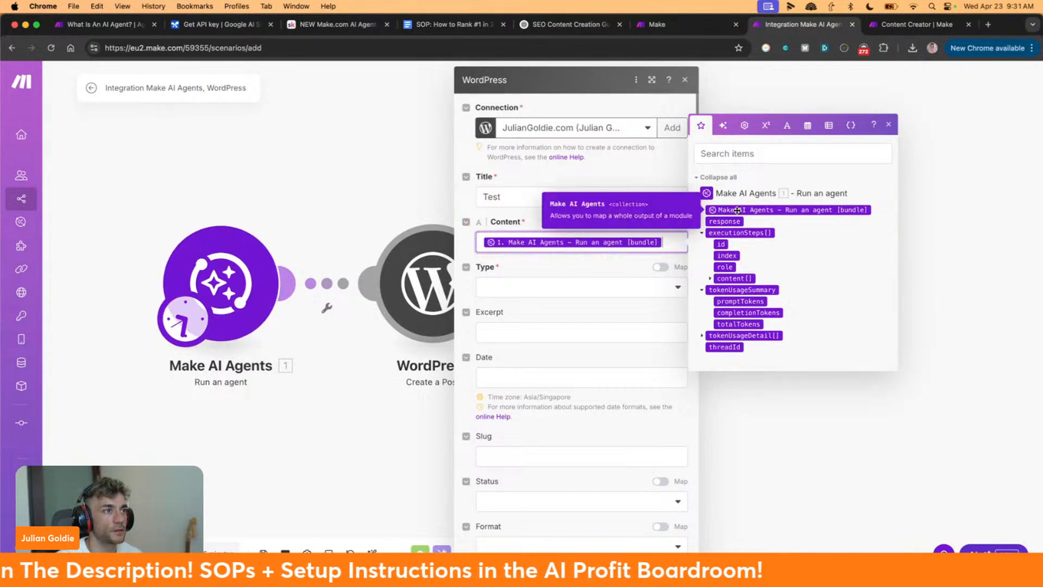
left_click(585, 294)
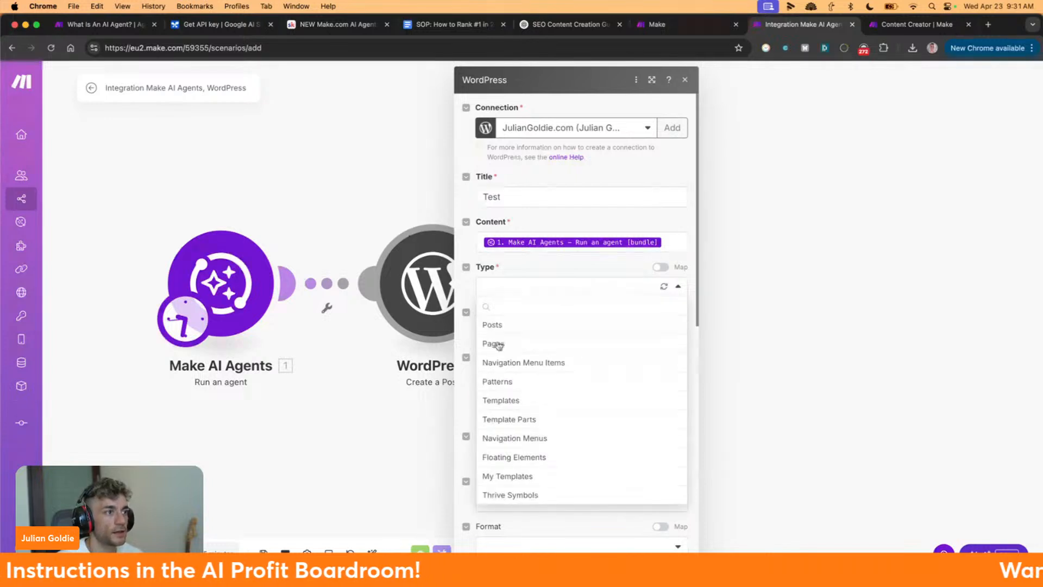
left_click(500, 322)
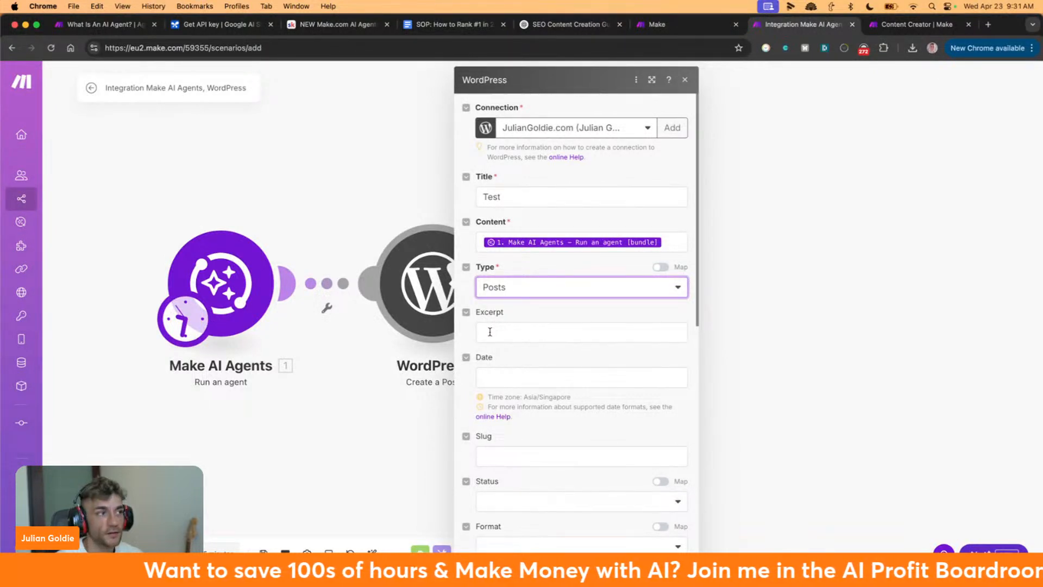
Enter slug 'asdfsad' and set the post status to Draft
left_click(570, 332)
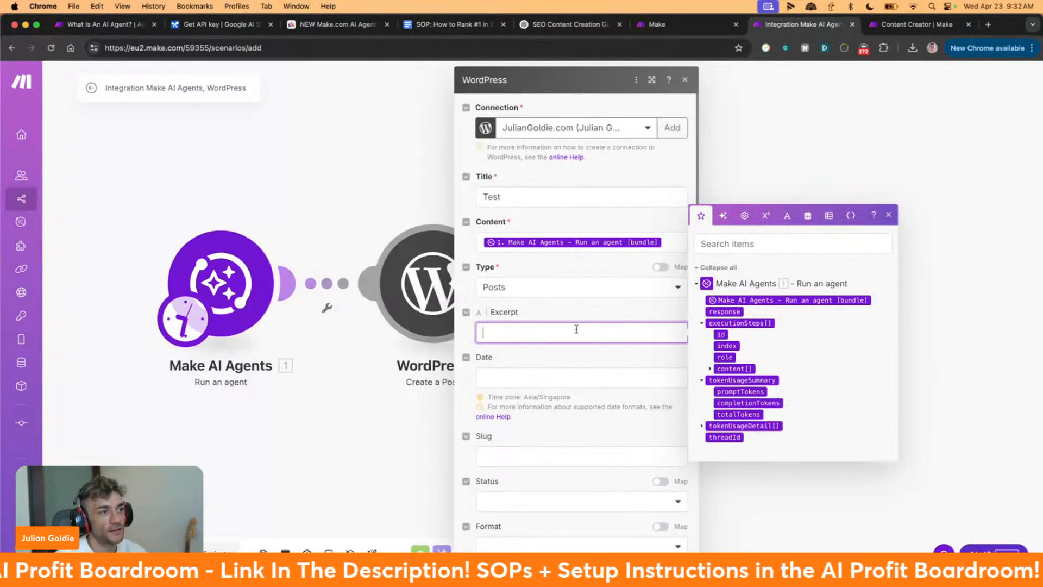
scroll(496, 391, "down", 2)
left_click(520, 419)
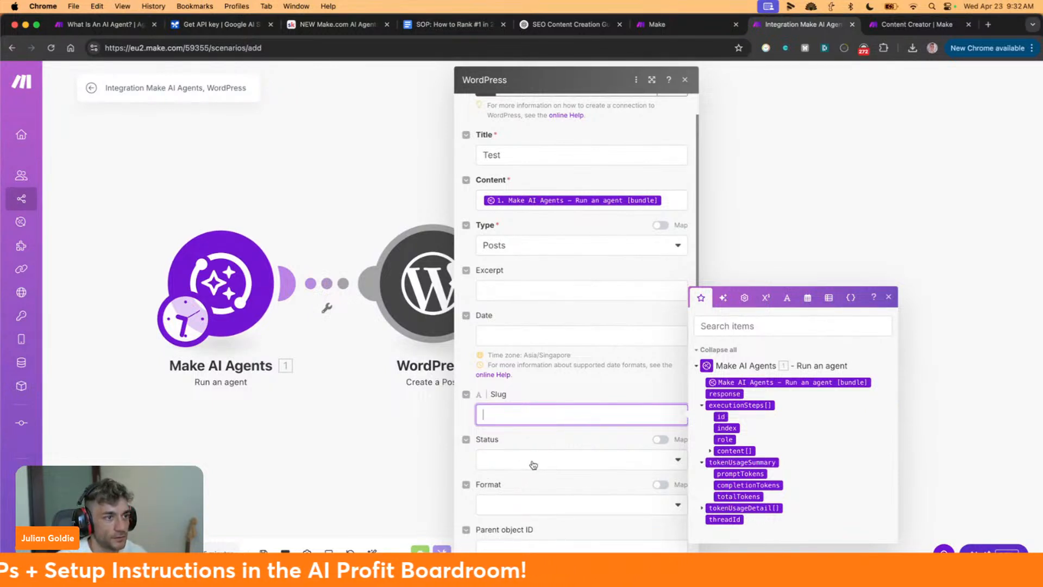
type("asdfsad")
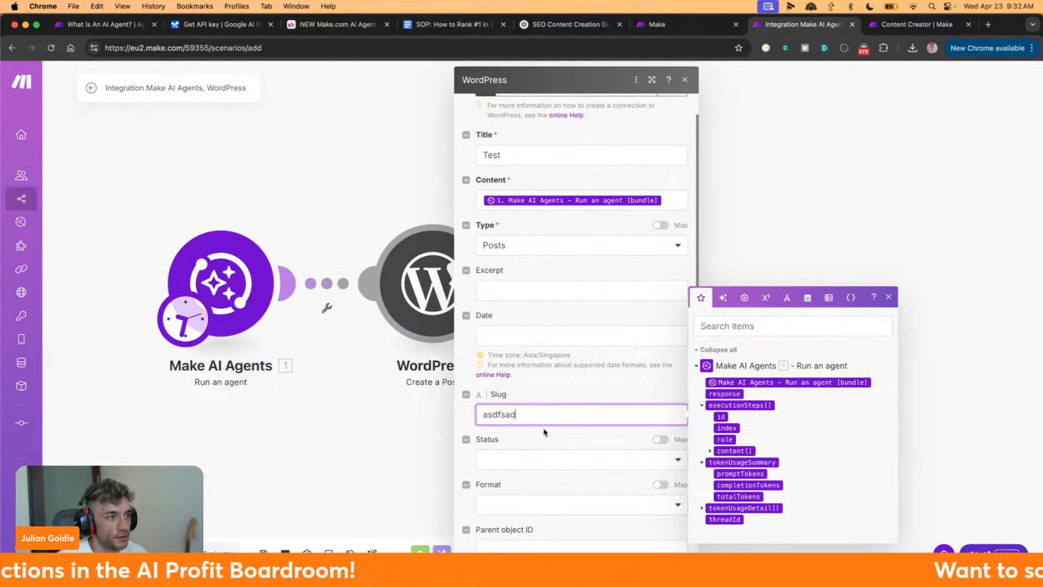
scroll(551, 433, "down", 3)
left_click(523, 392)
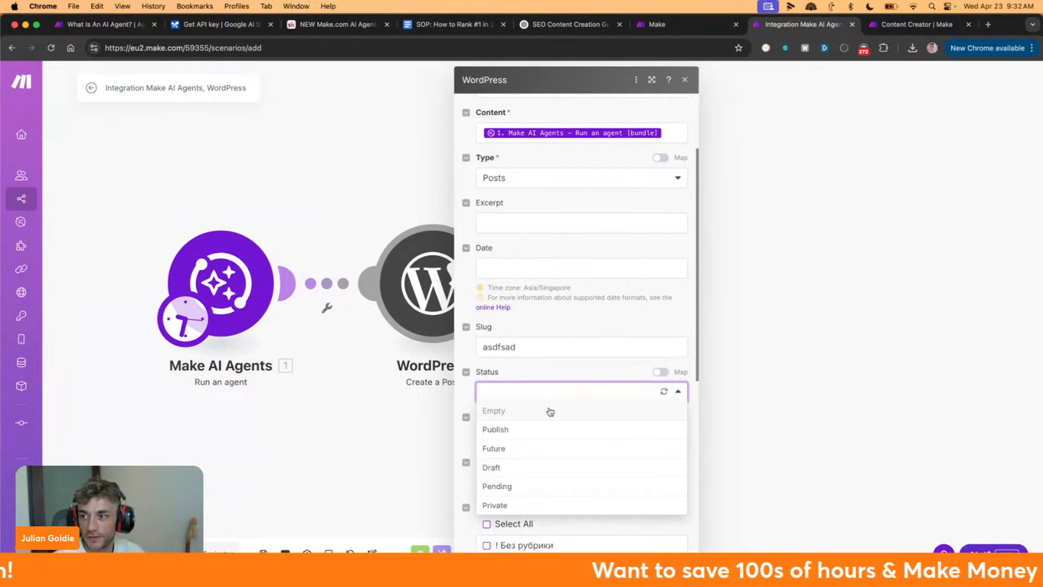
left_click(510, 467)
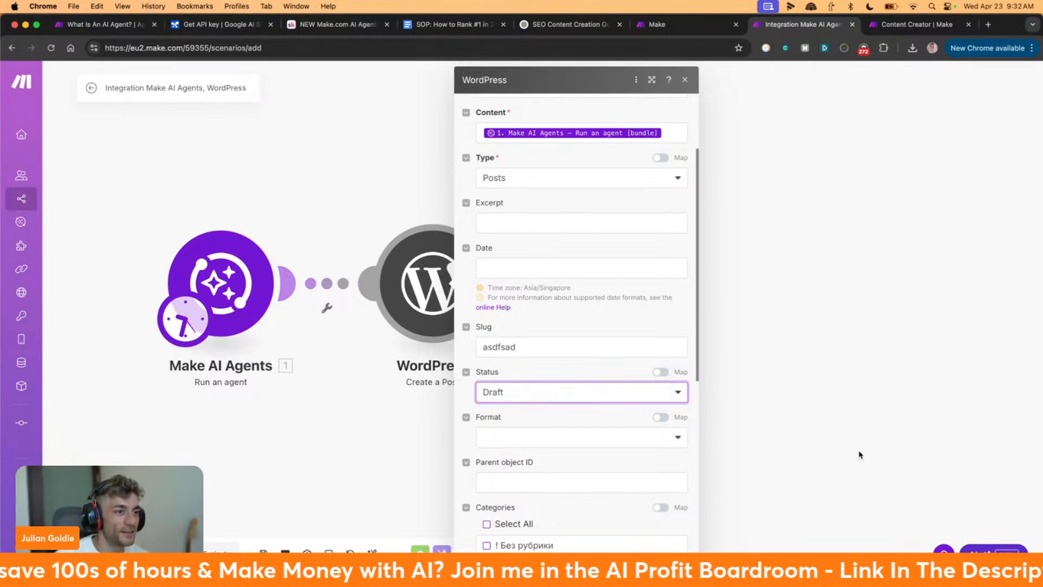
Spread the agent and WordPress modules further apart on the canvas
scroll(557, 377, "down", 5)
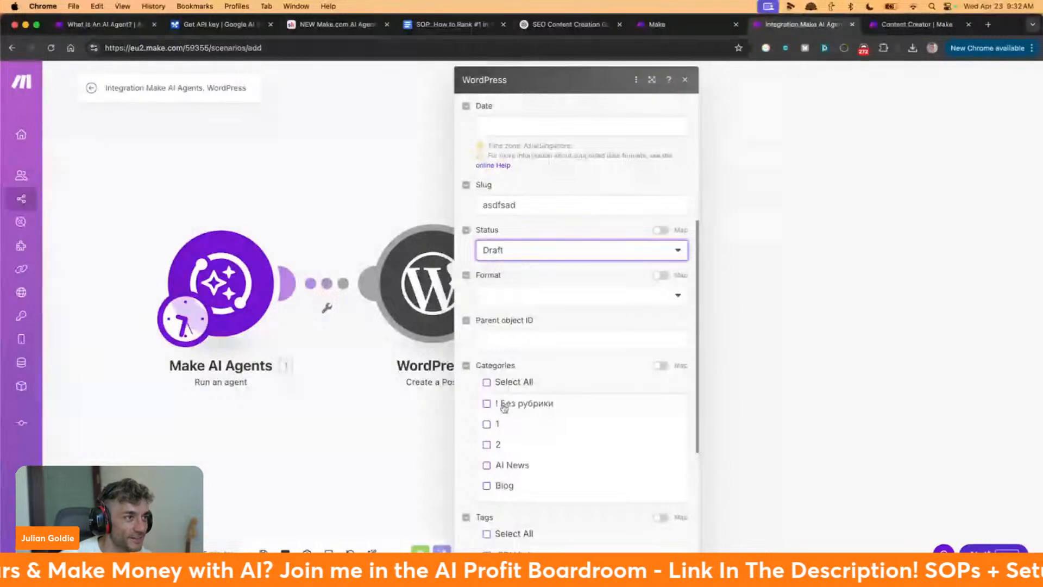
scroll(587, 371, "down", 5)
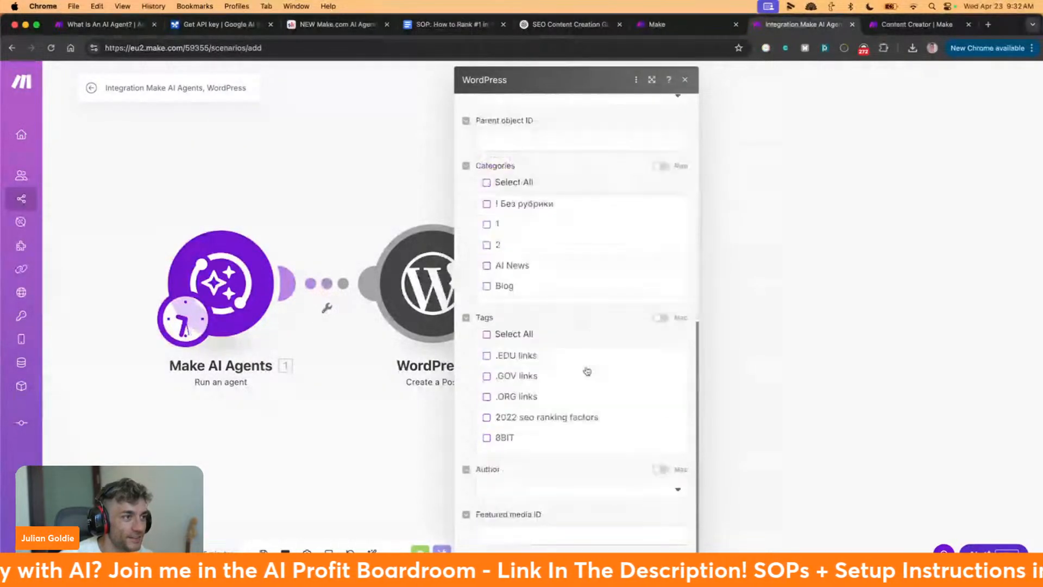
scroll(557, 328, "up", 3)
scroll(558, 330, "down", 6)
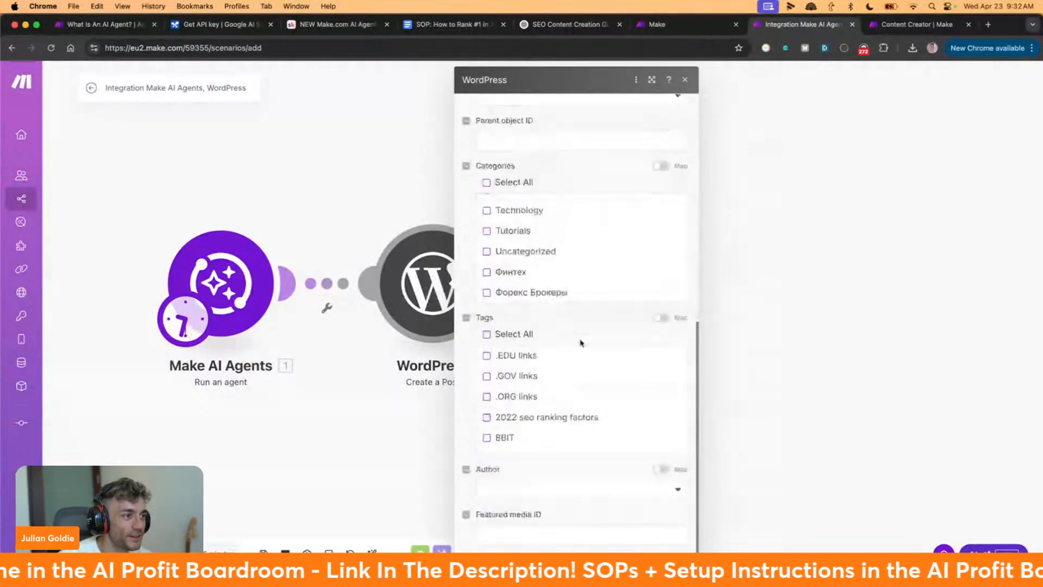
scroll(580, 337, "up", 15)
scroll(639, 404, "down", 12)
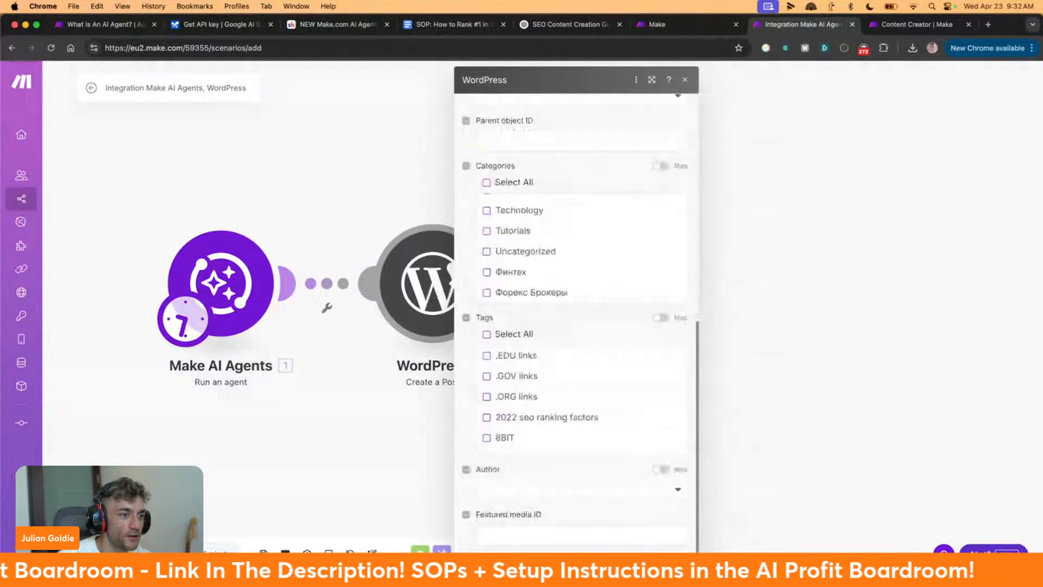
left_click_drag(452, 282, 653, 284)
left_click_drag(238, 289, 339, 283)
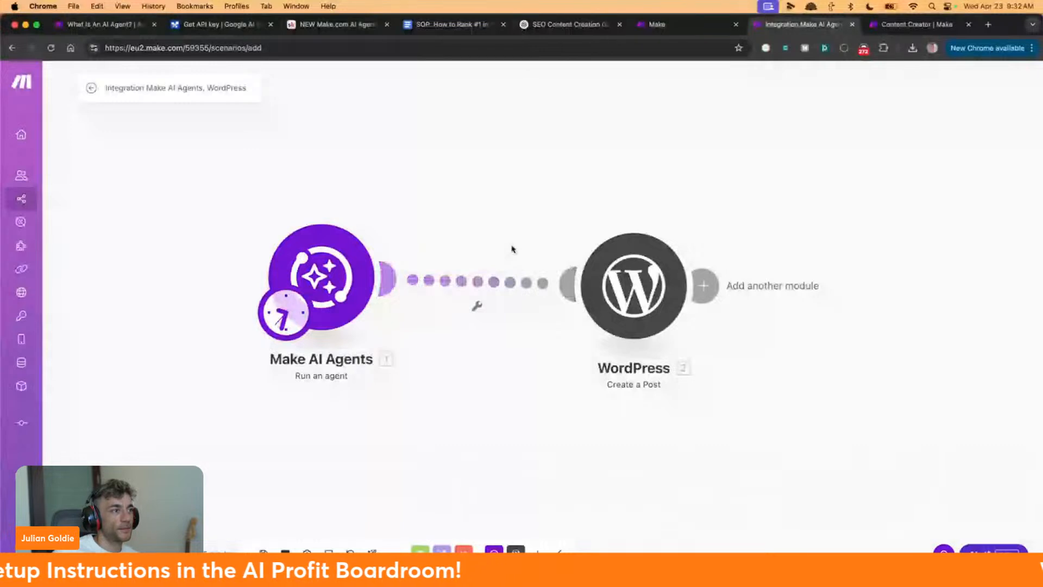
Inspect the agent run's output, expanding execution steps 1–3 and highlighting the reply, then close it
mouse_move(12, 540)
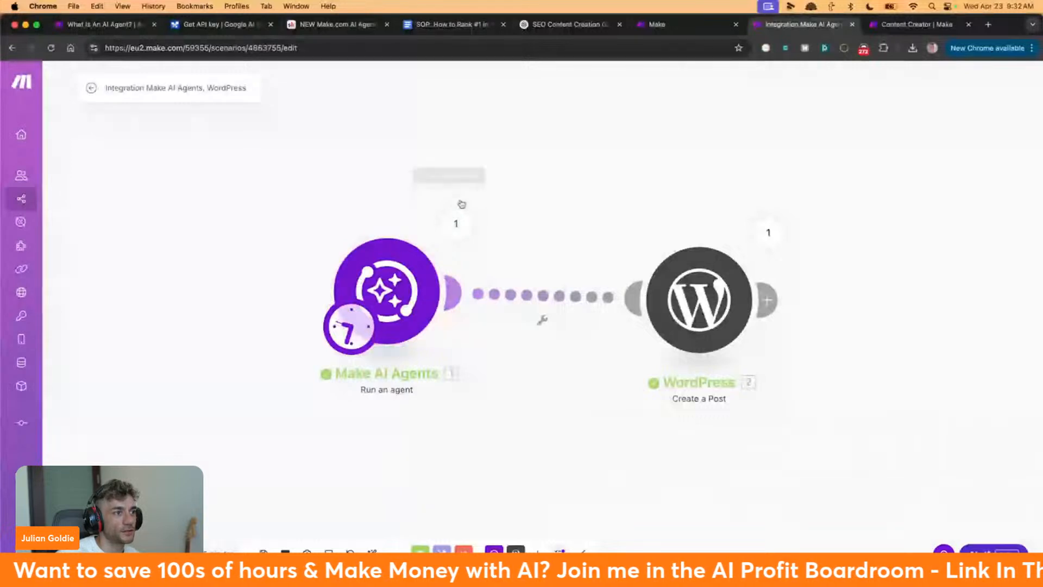
left_click(444, 222)
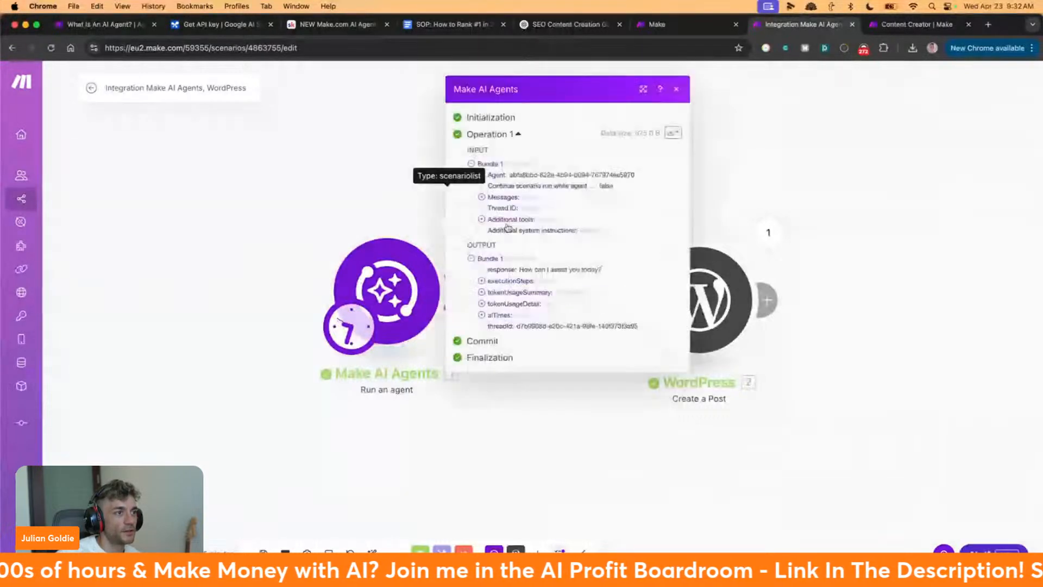
left_click(482, 281)
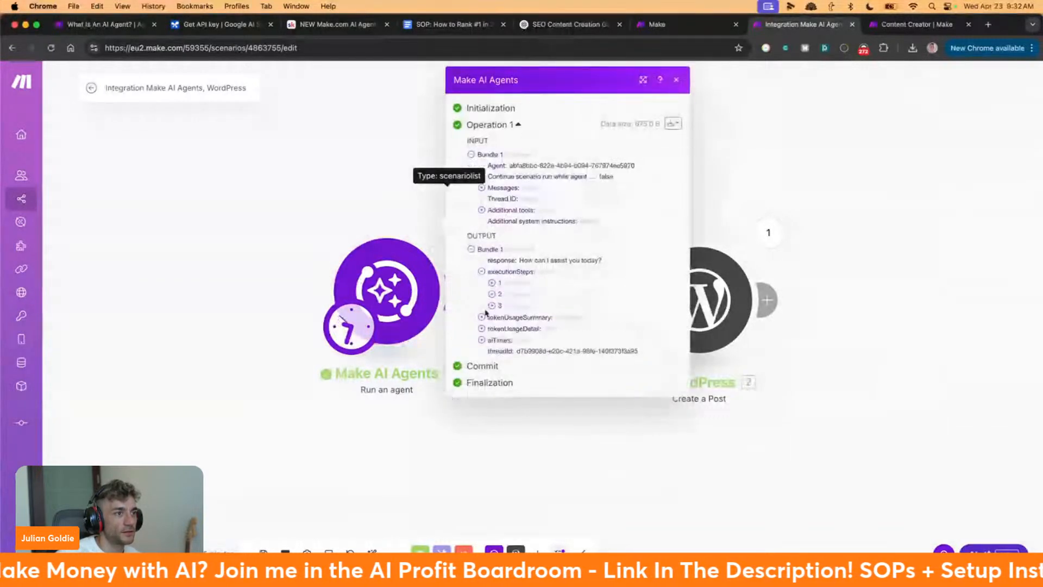
left_click(491, 283)
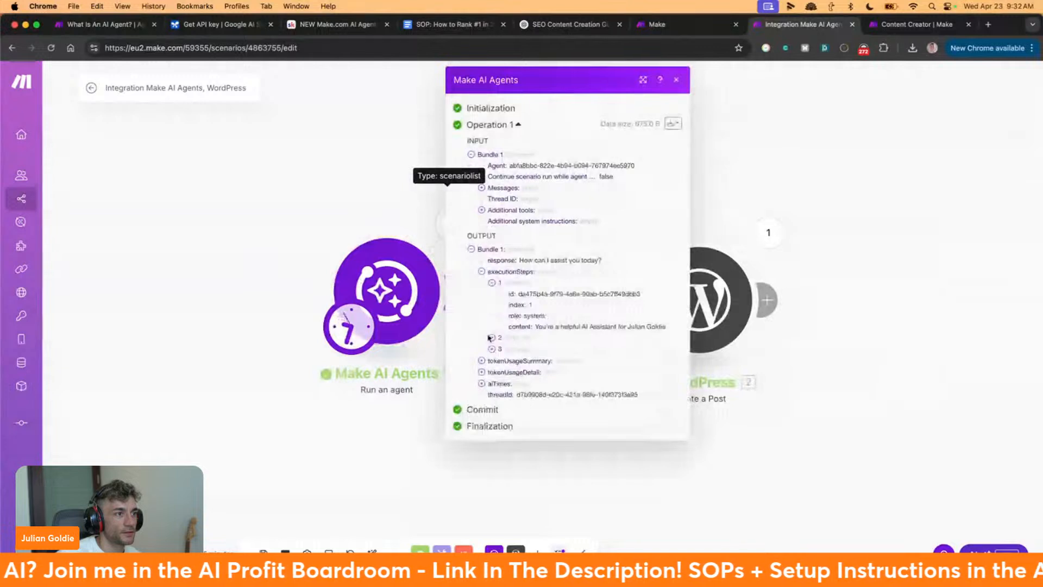
left_click(491, 337)
left_click(492, 392)
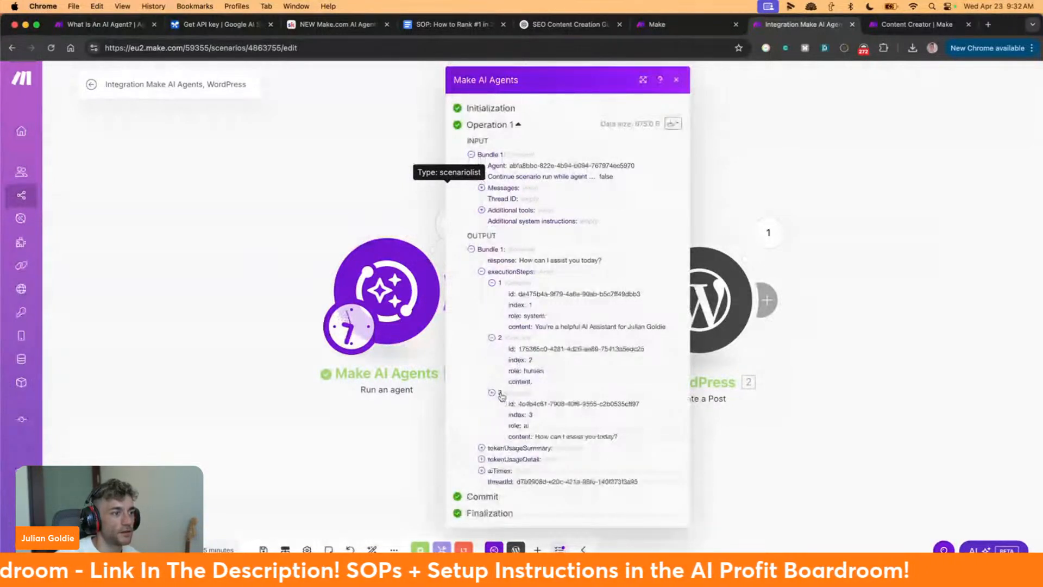
left_click_drag(532, 436, 543, 449)
left_click(354, 326)
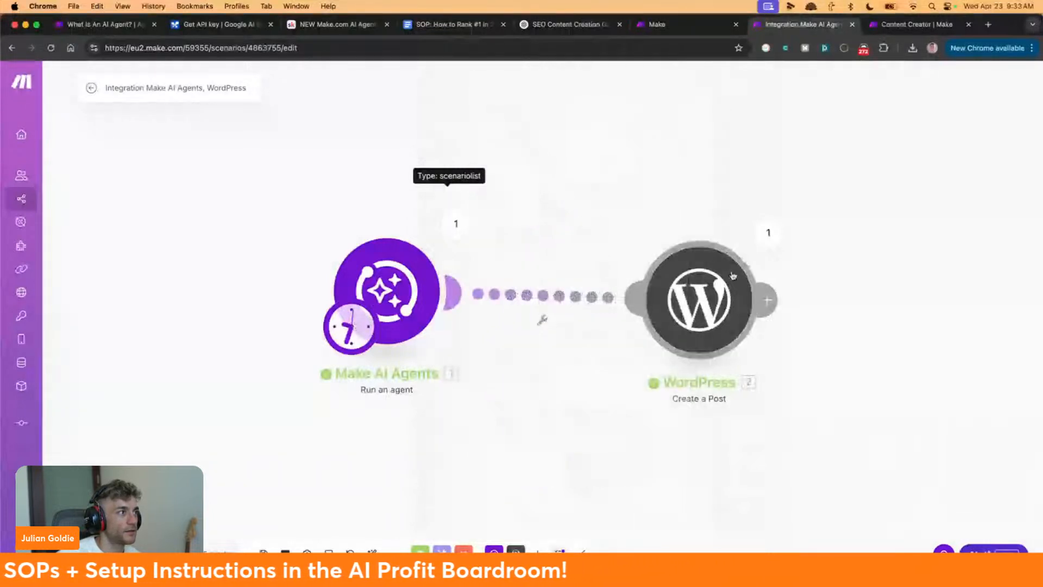
Add a new empty module to the canvas as a Google Sheets Watch New Rows trigger
right_click(217, 250)
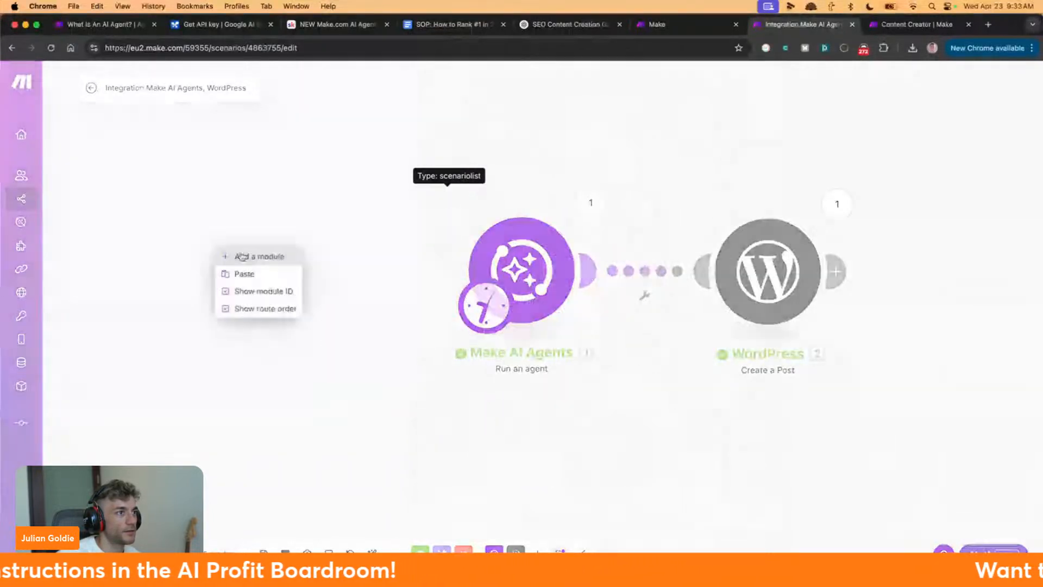
left_click(242, 256)
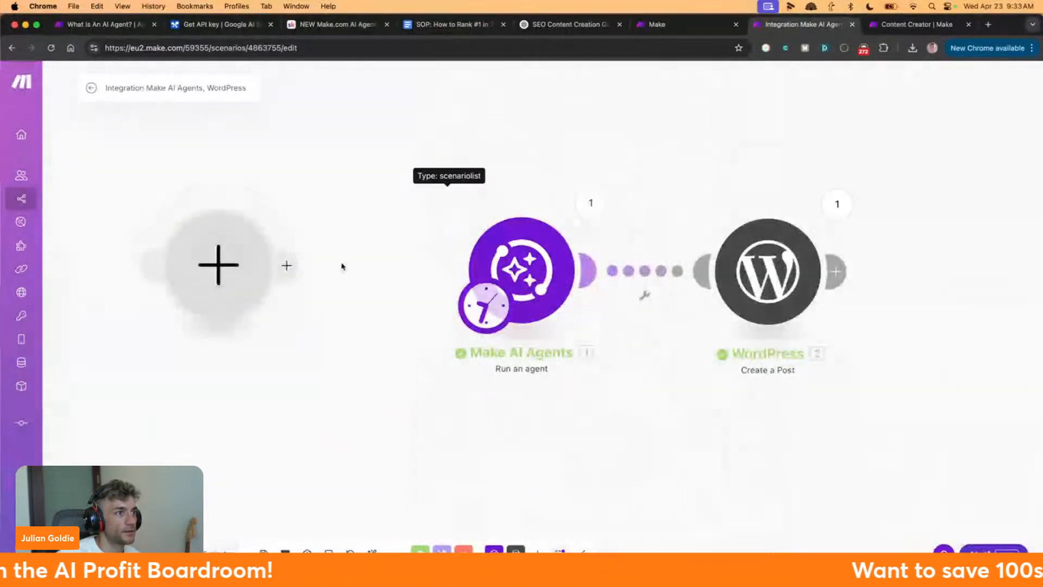
left_click(487, 262)
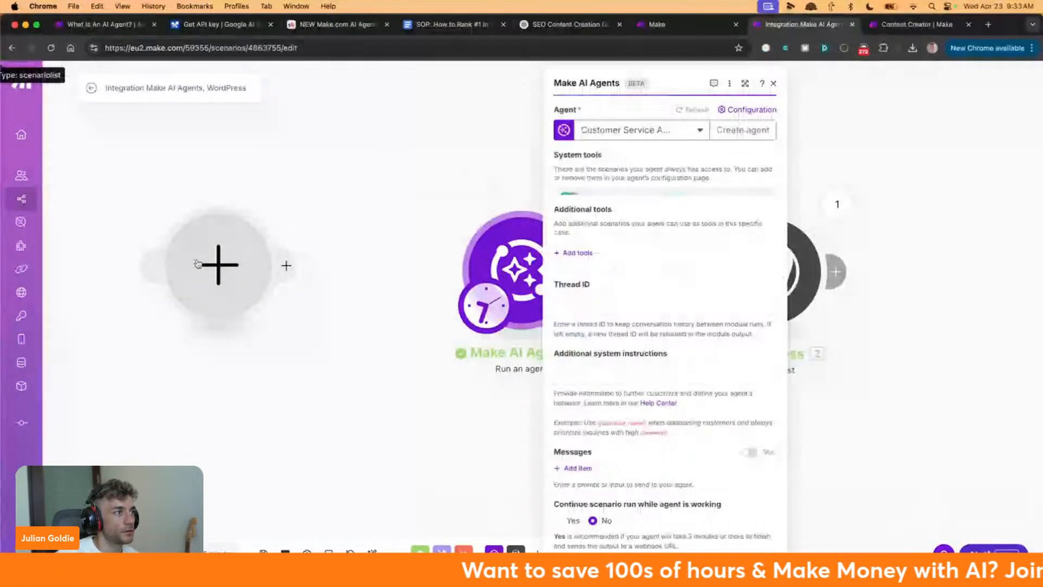
left_click(197, 263)
left_click(344, 261)
left_click(341, 235)
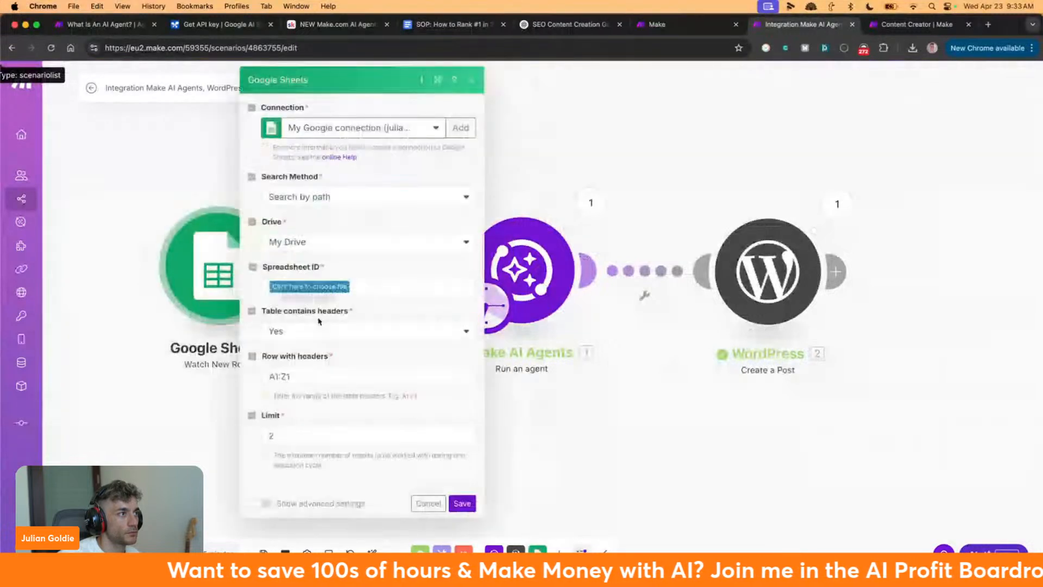
Point the trigger at the Posts spreadsheet's Make sheet and save its settings
left_click(318, 291)
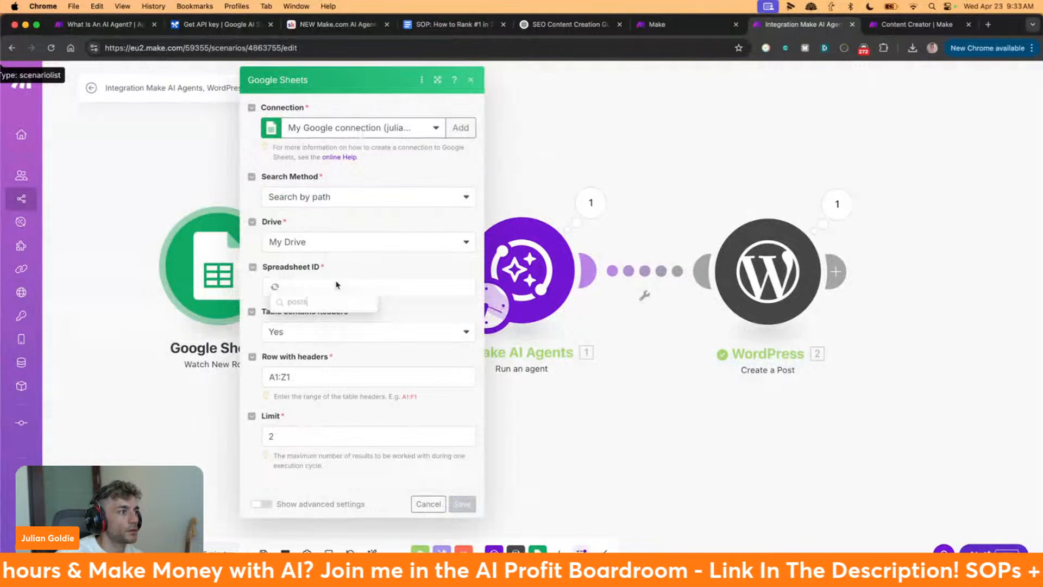
type("post")
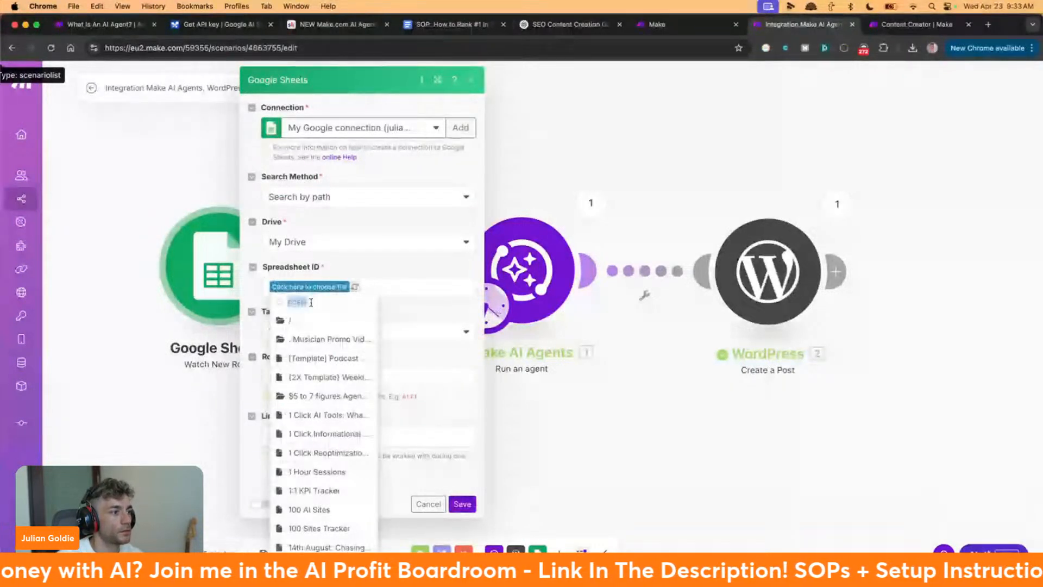
type("s")
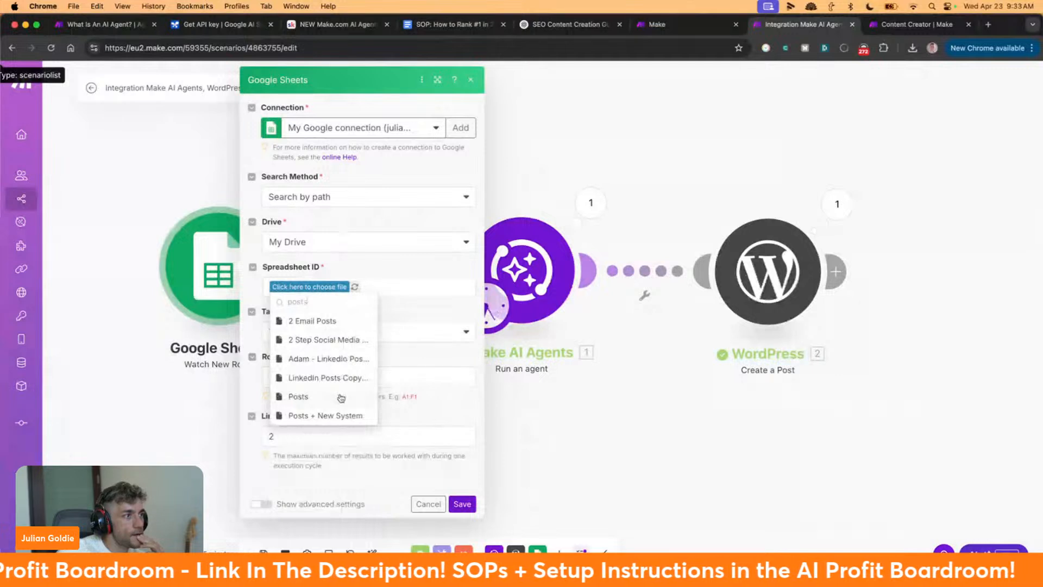
left_click(341, 397)
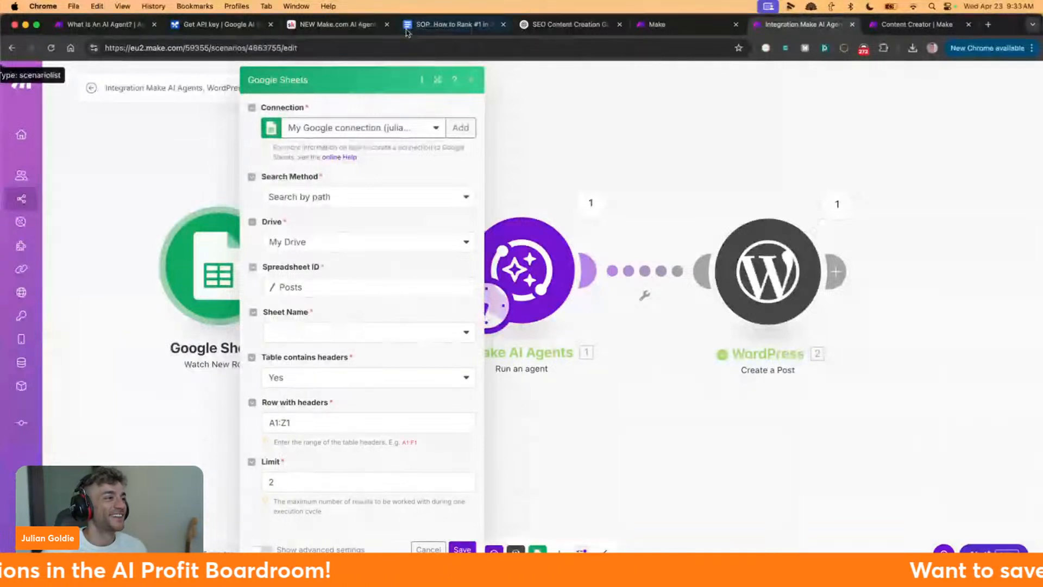
left_click(350, 338)
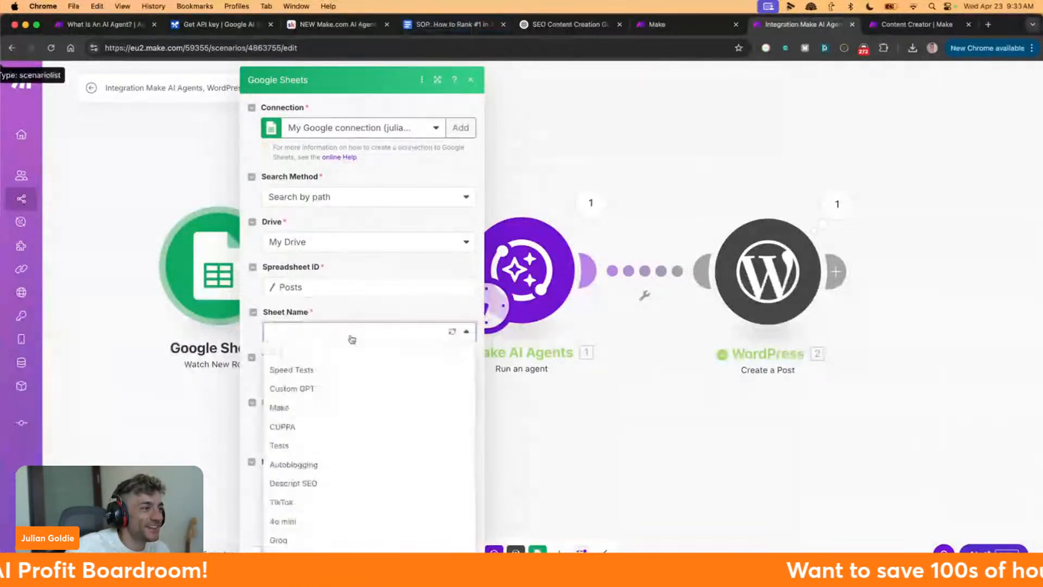
left_click(337, 410)
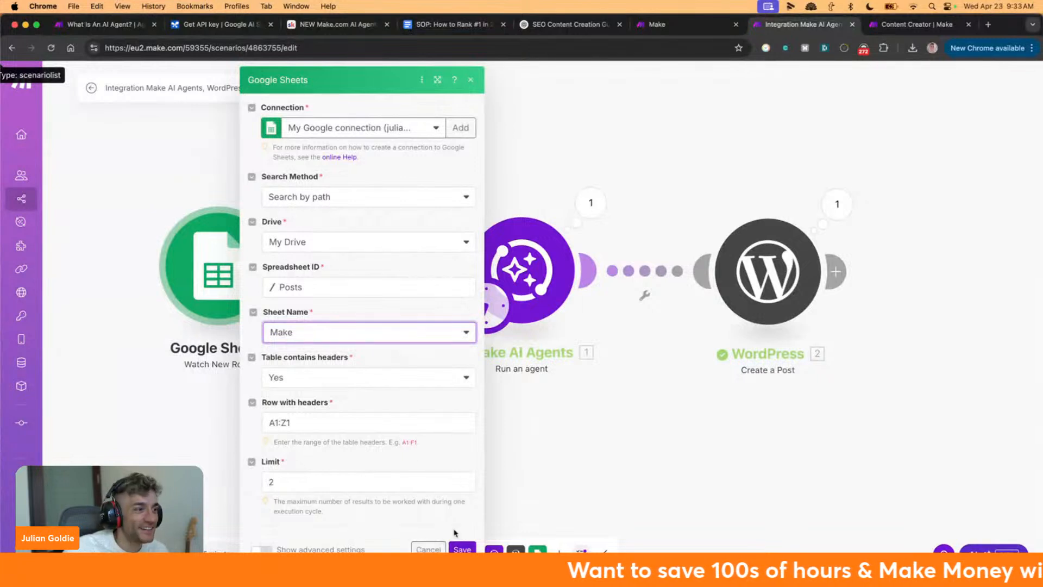
left_click(462, 549)
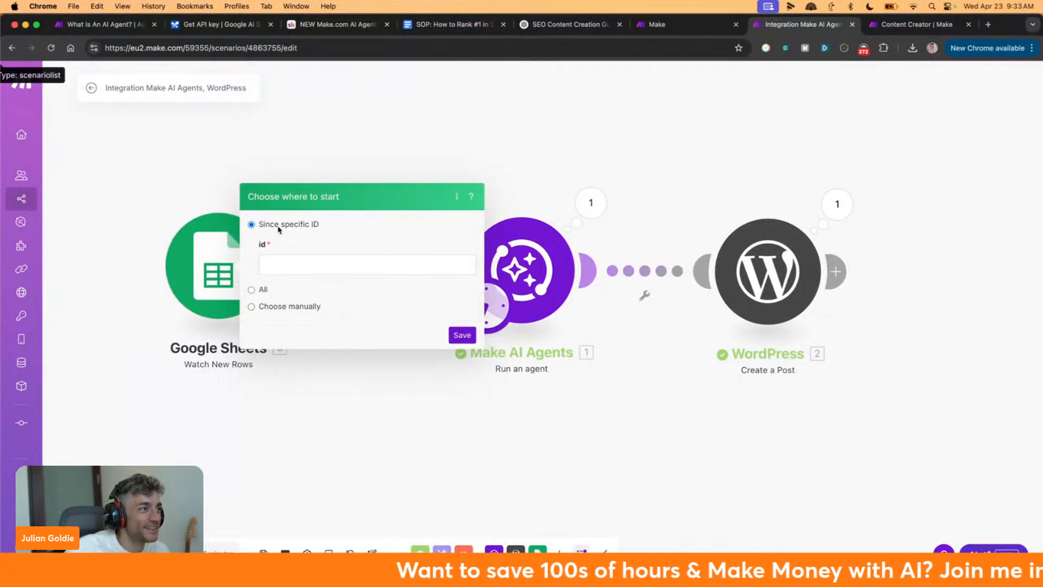
Start the trigger manually from the spring hill seo row and connect Google Sheets to the AI agent
left_click(280, 307)
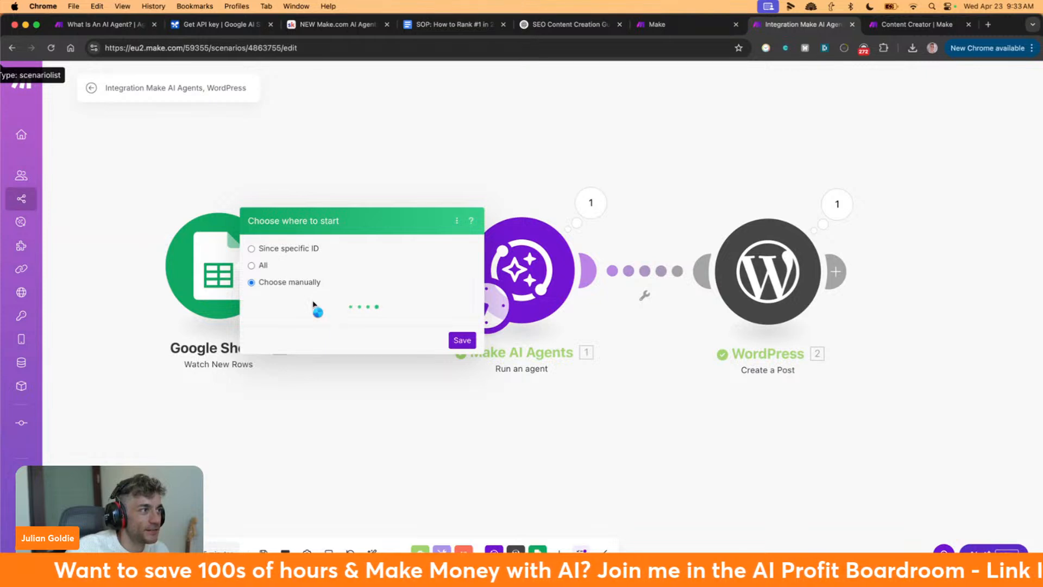
scroll(336, 301, "down", 4)
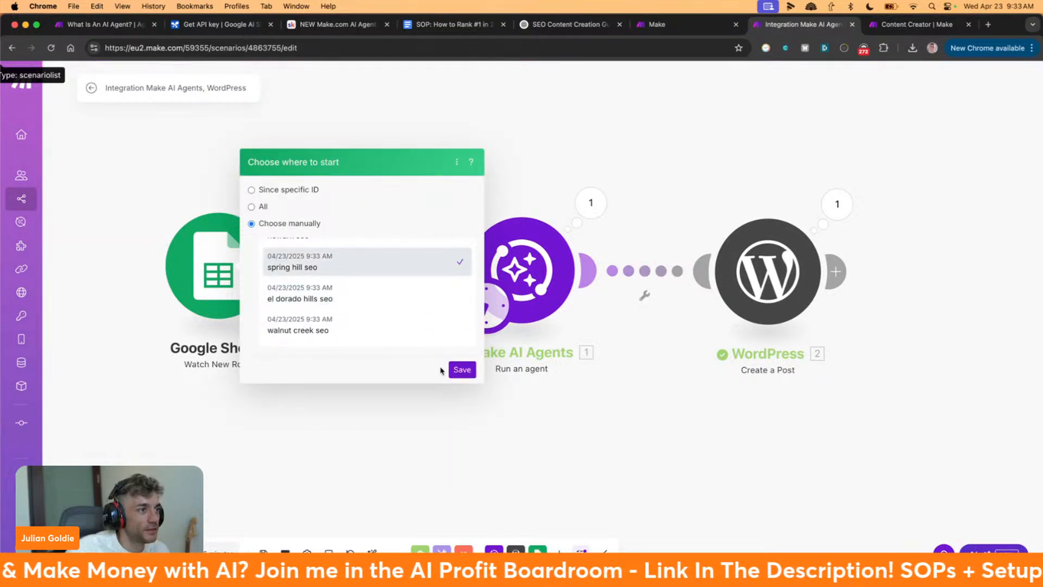
left_click(461, 371)
left_click_drag(287, 266, 461, 270)
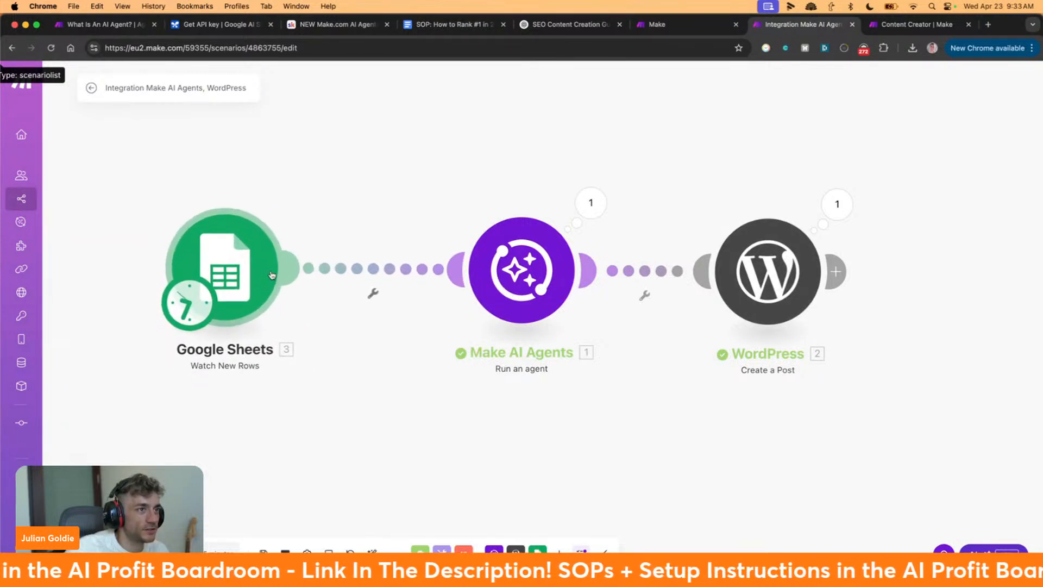
left_click_drag(262, 276, 269, 275)
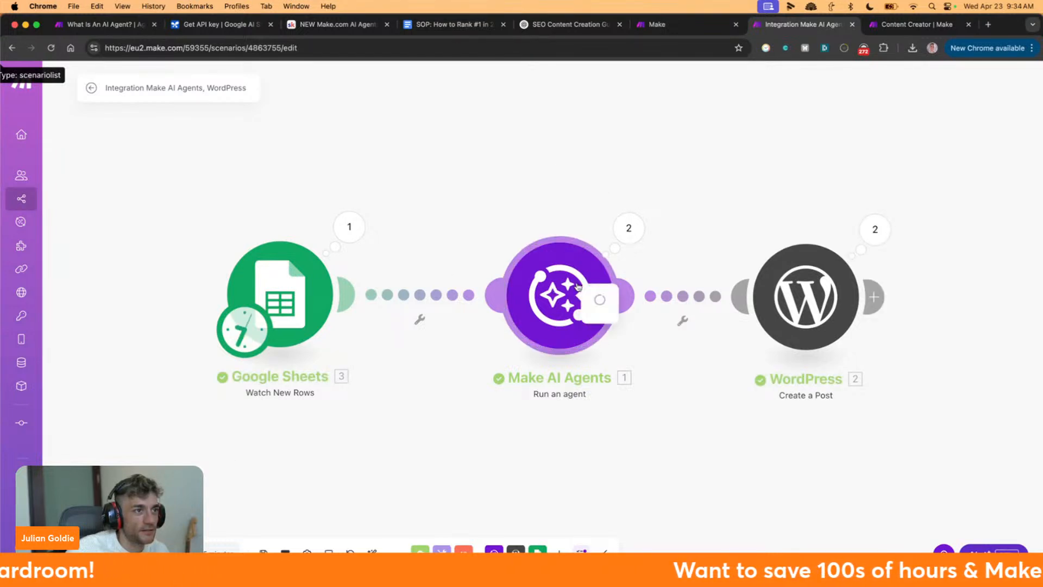
left_click(628, 228)
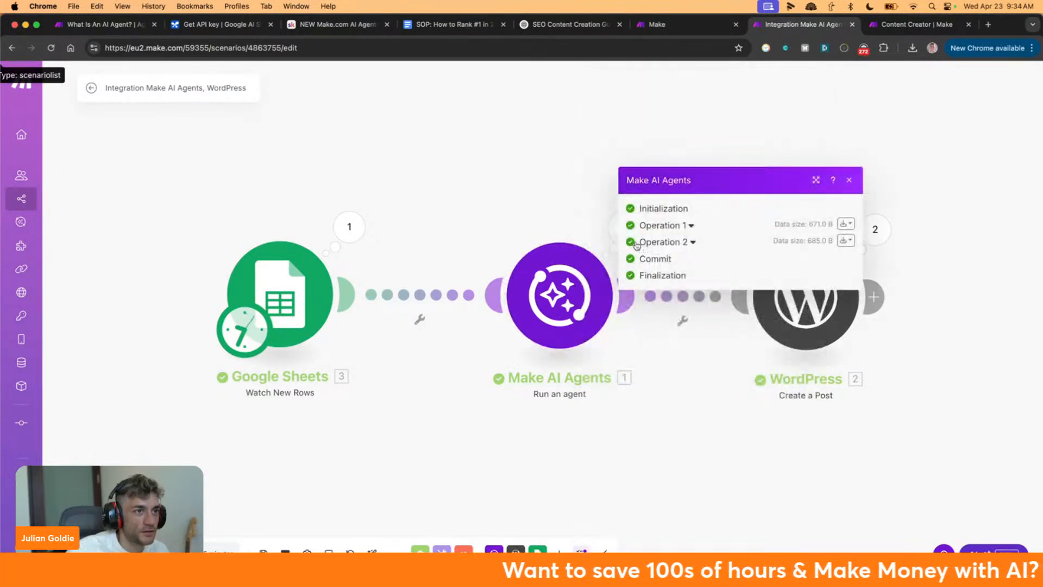
left_click(636, 242)
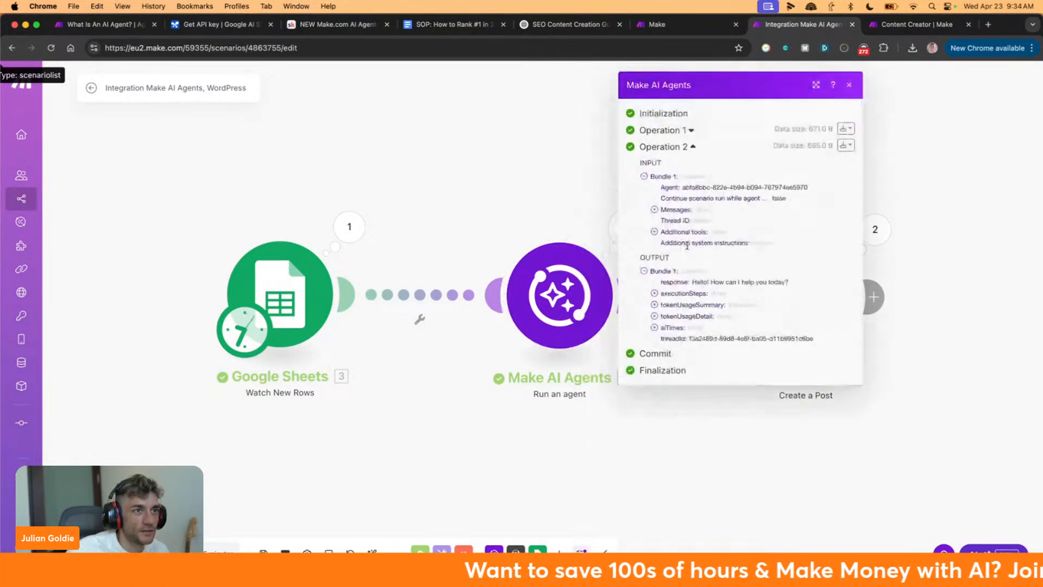
left_click(657, 293)
left_click(653, 334)
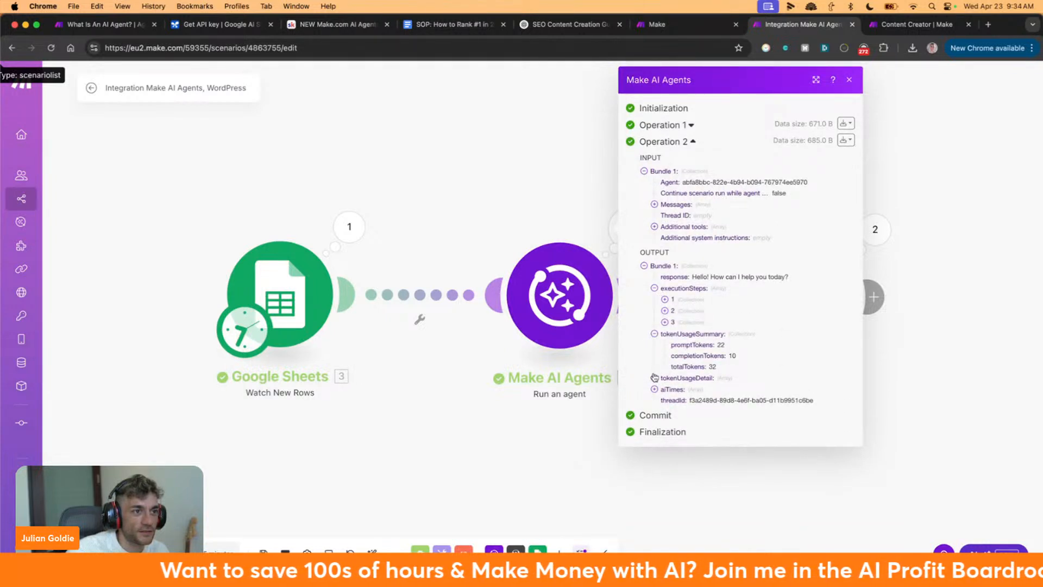
left_click(654, 378)
left_click(666, 322)
left_click(665, 311)
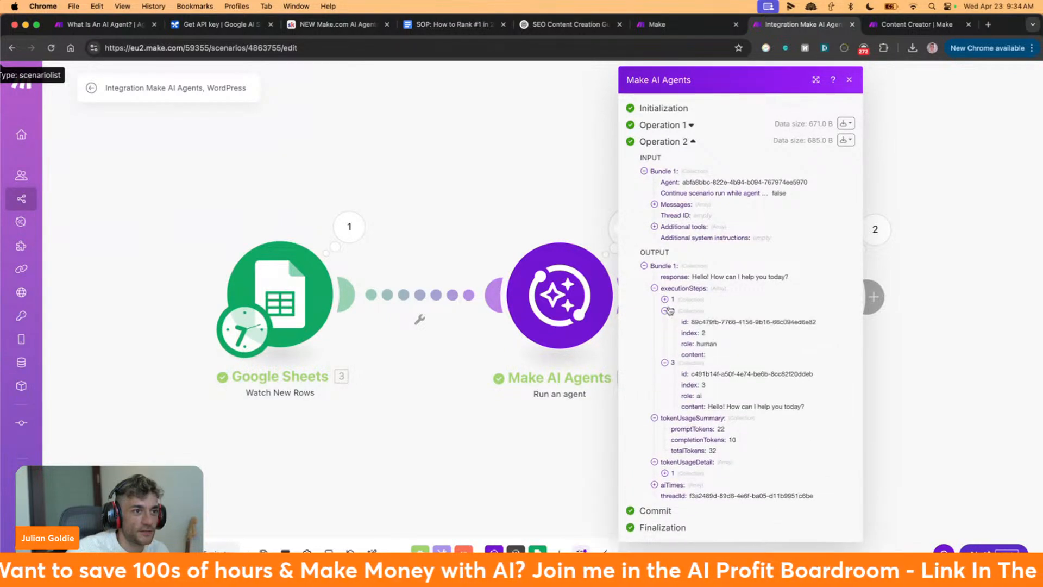
left_click(666, 299)
left_click_drag(693, 342, 840, 344)
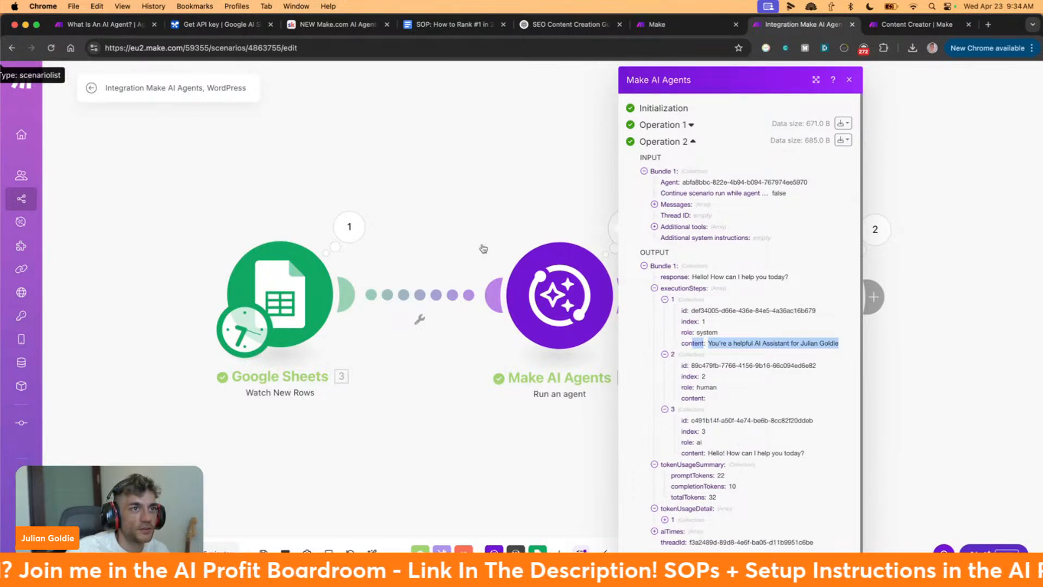
left_click(470, 197)
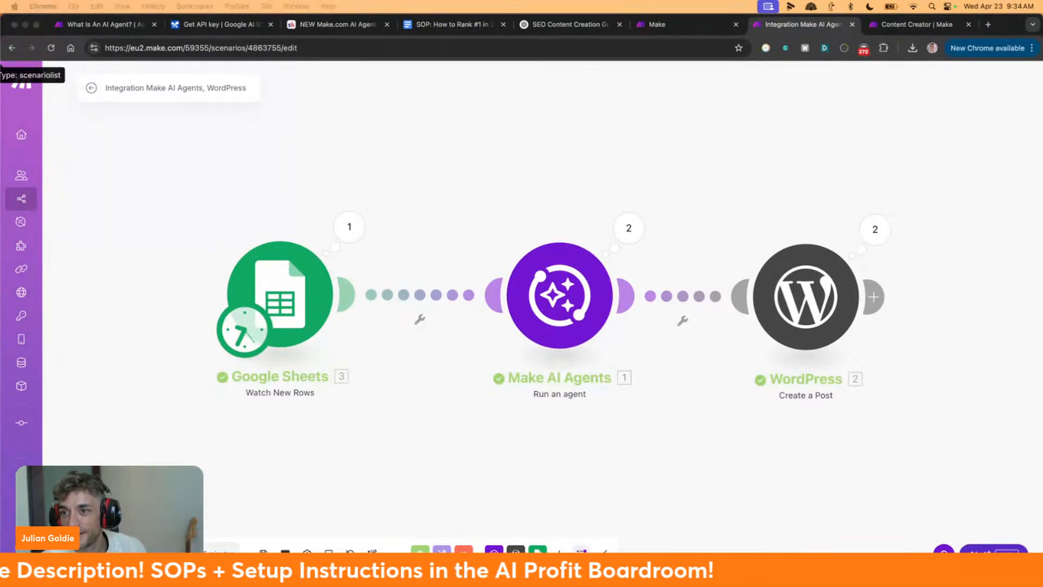
Read through the Make AI Agents documentation, then return to the Customer Service Agent page
left_click(657, 24)
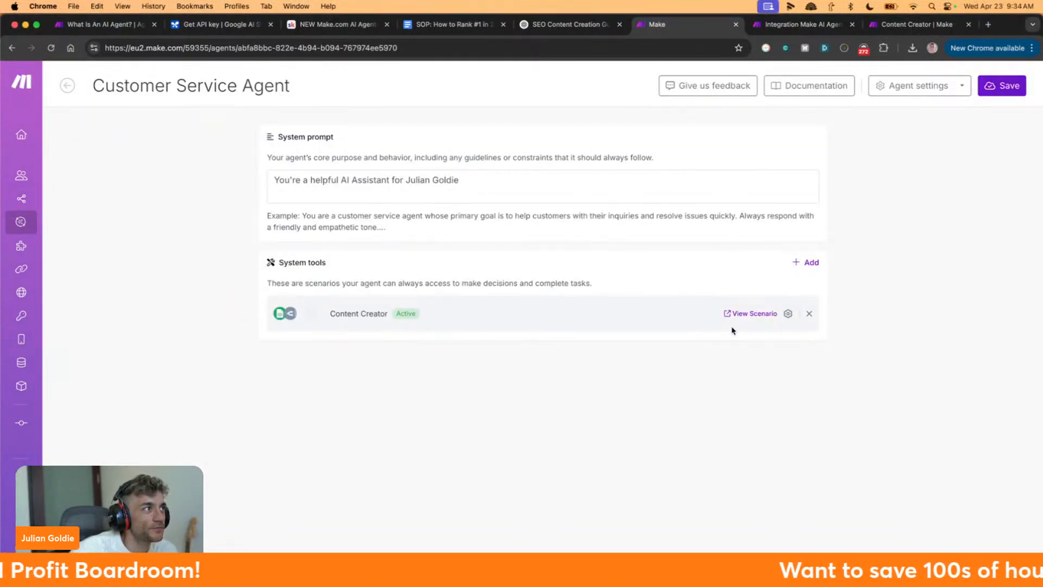
left_click(829, 88)
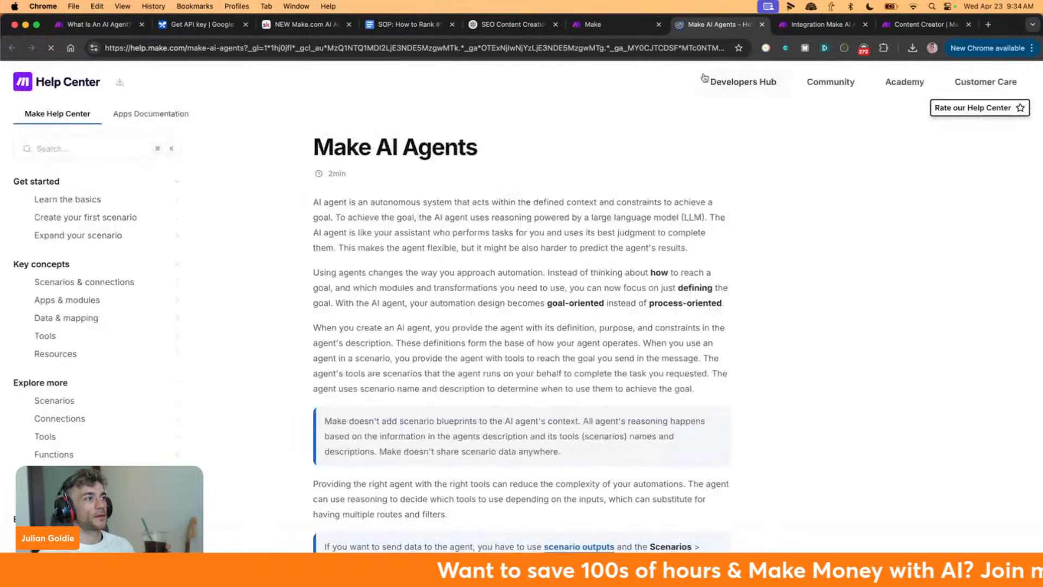
scroll(668, 168, "down", 5)
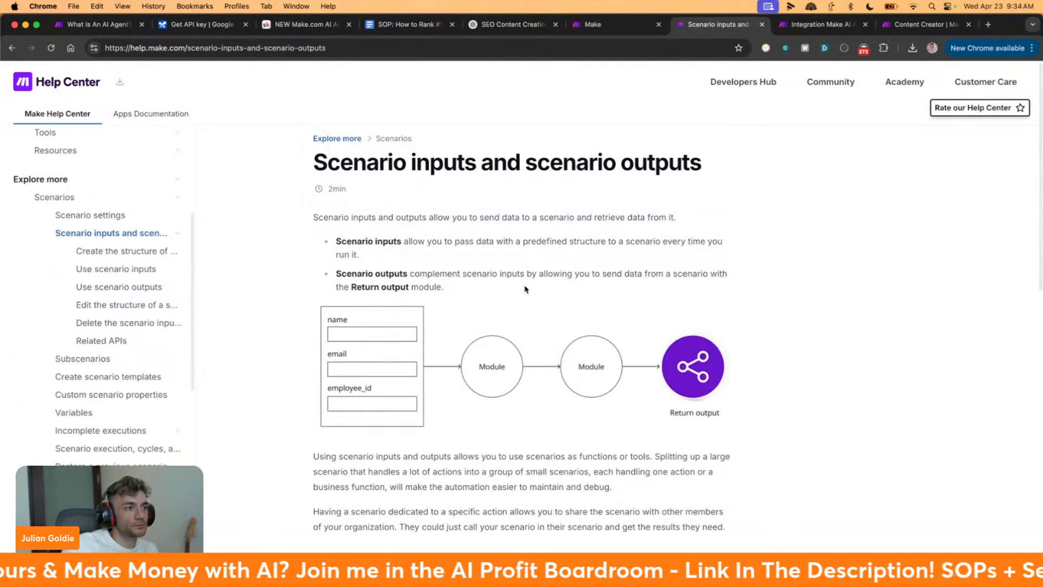
scroll(527, 289, "down", 2)
scroll(529, 288, "down", 1)
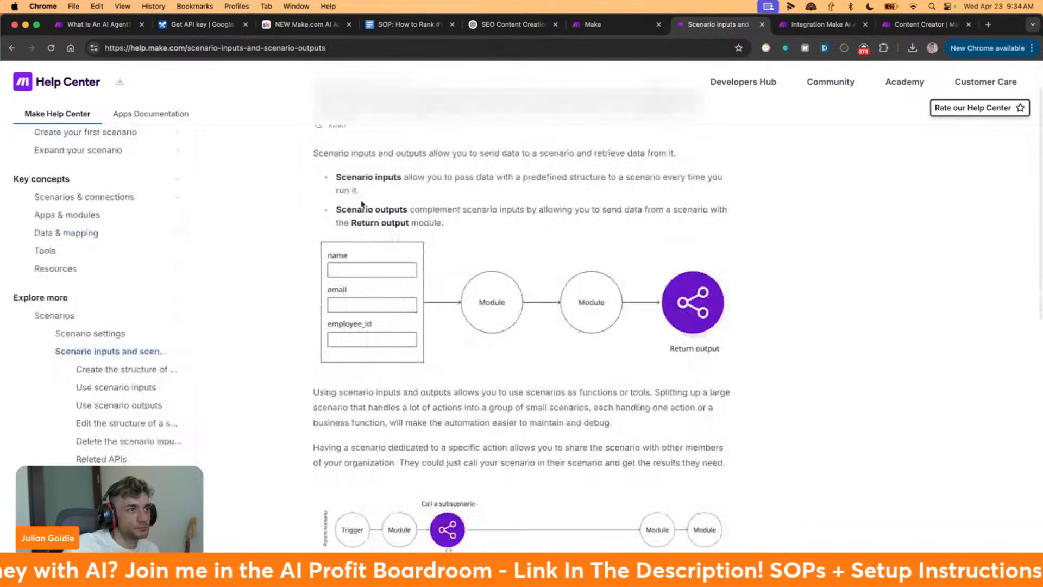
scroll(569, 236, "up", 2)
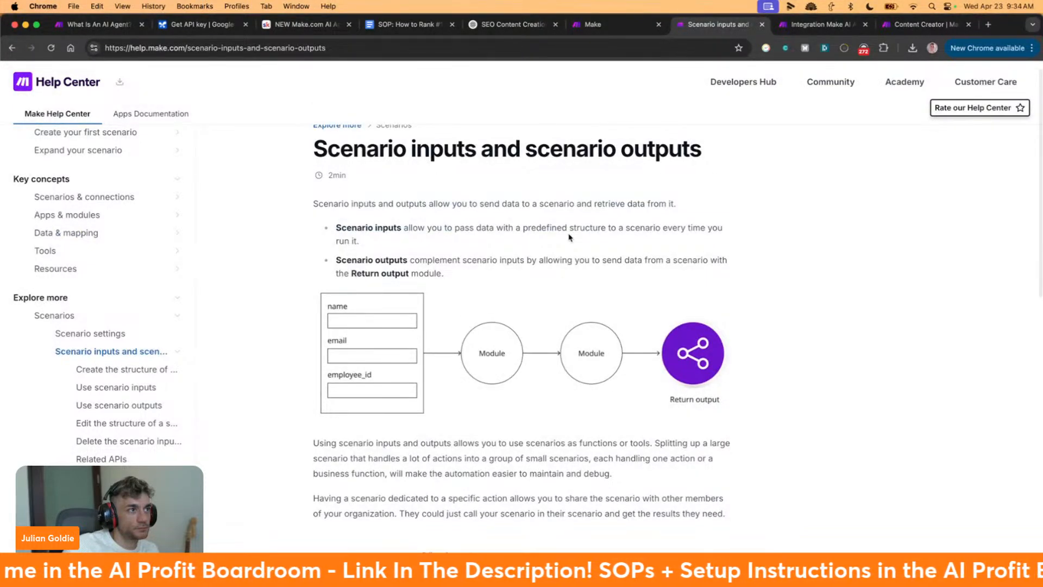
scroll(570, 237, "down", 8)
scroll(572, 238, "down", 4)
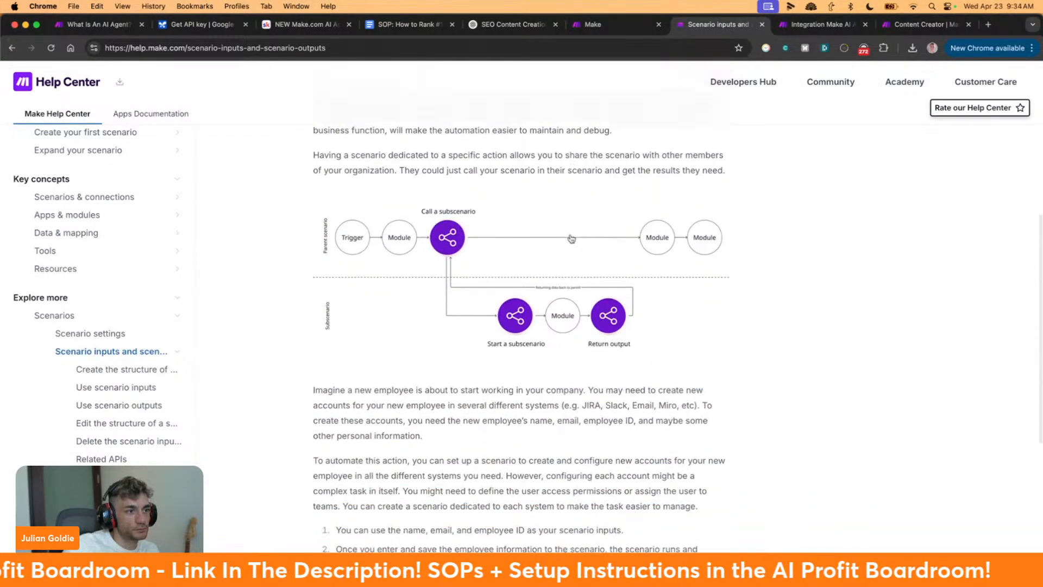
scroll(683, 128, "up", 12)
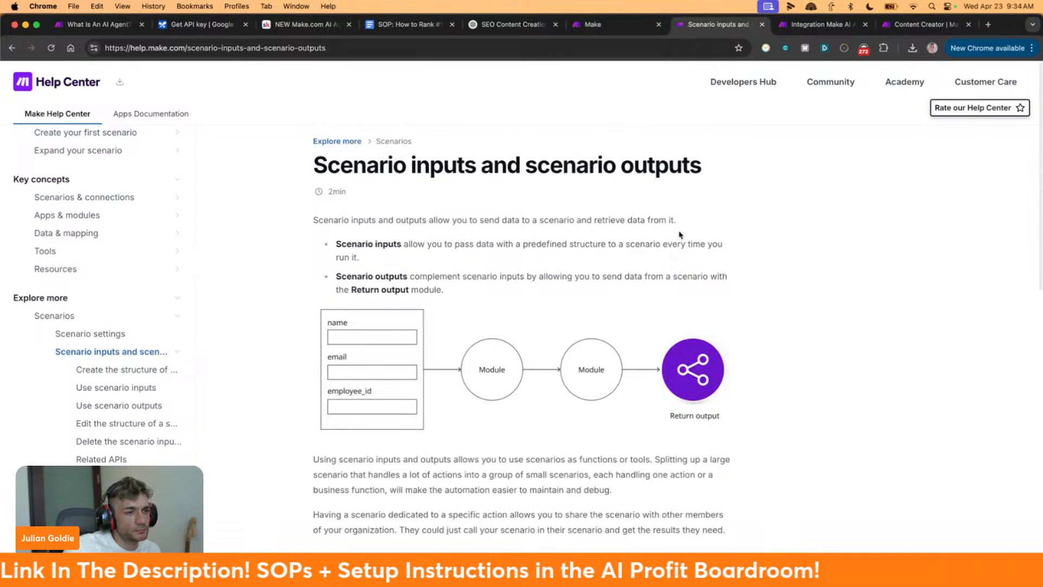
left_click(618, 24)
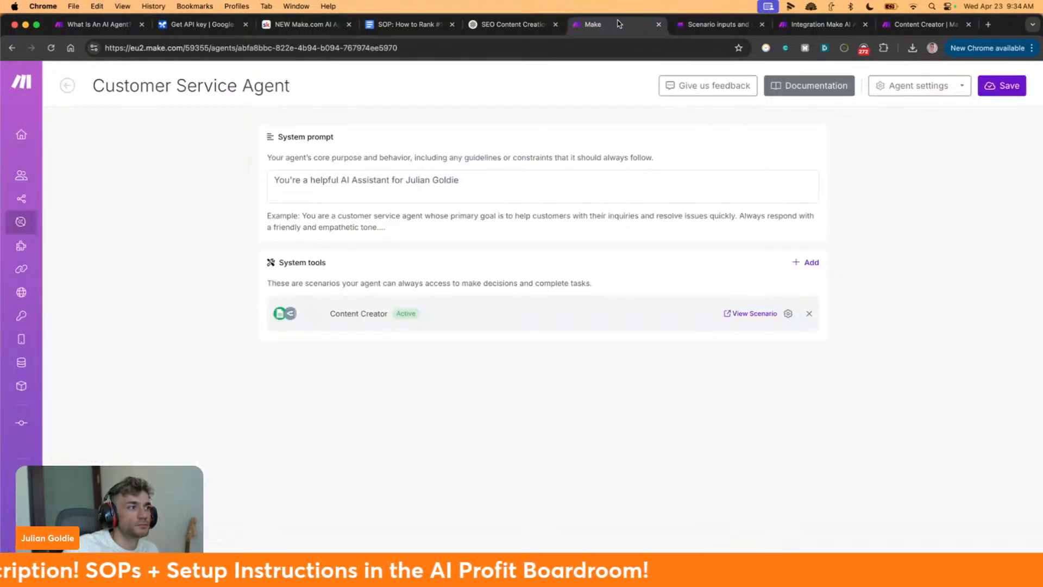
Back in the scenario editor, delete the Google Sheets Watch New Rows trigger
left_click(816, 24)
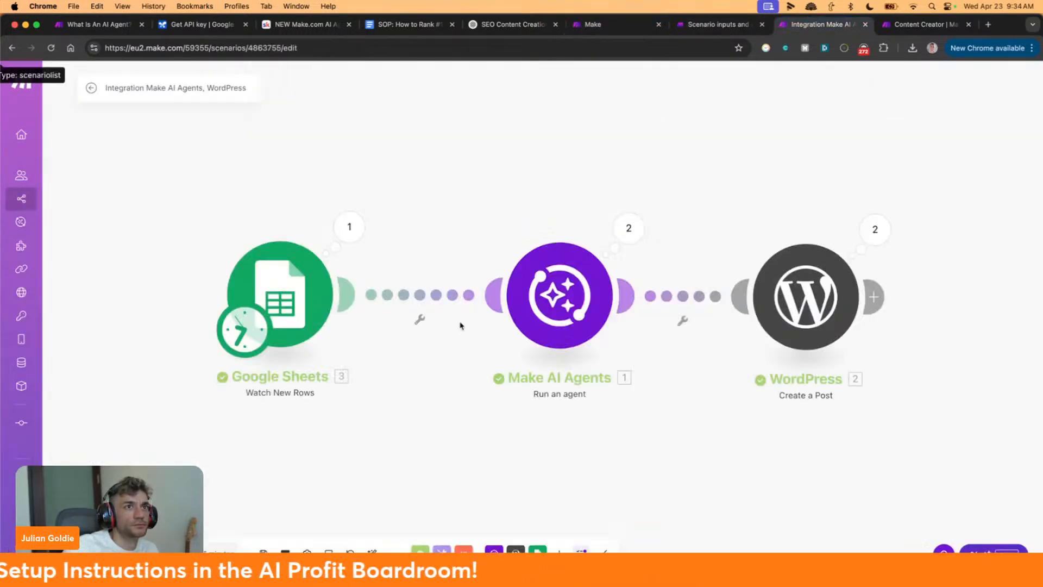
left_click(711, 24)
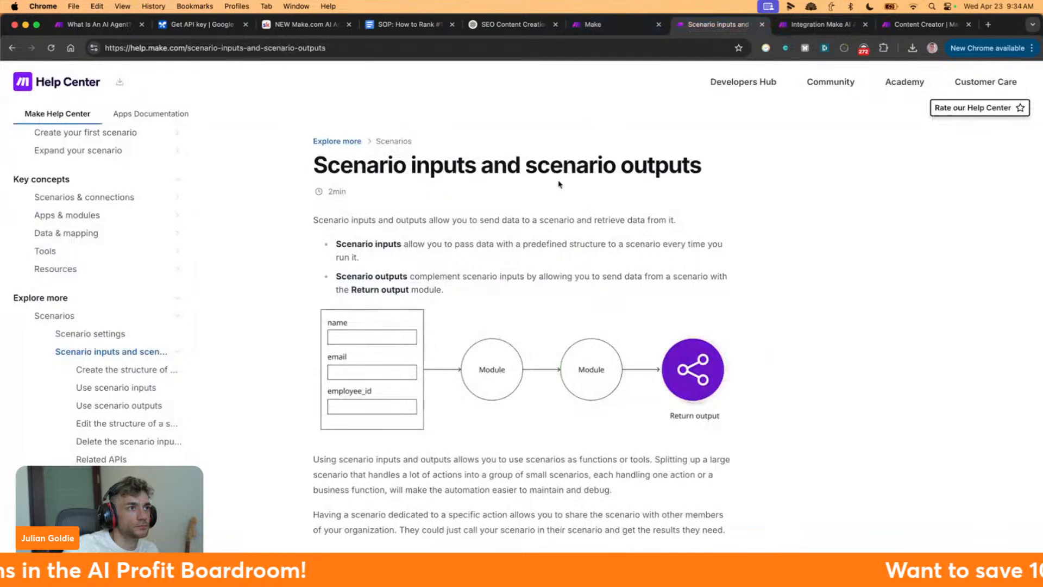
left_click(836, 24)
right_click(303, 280)
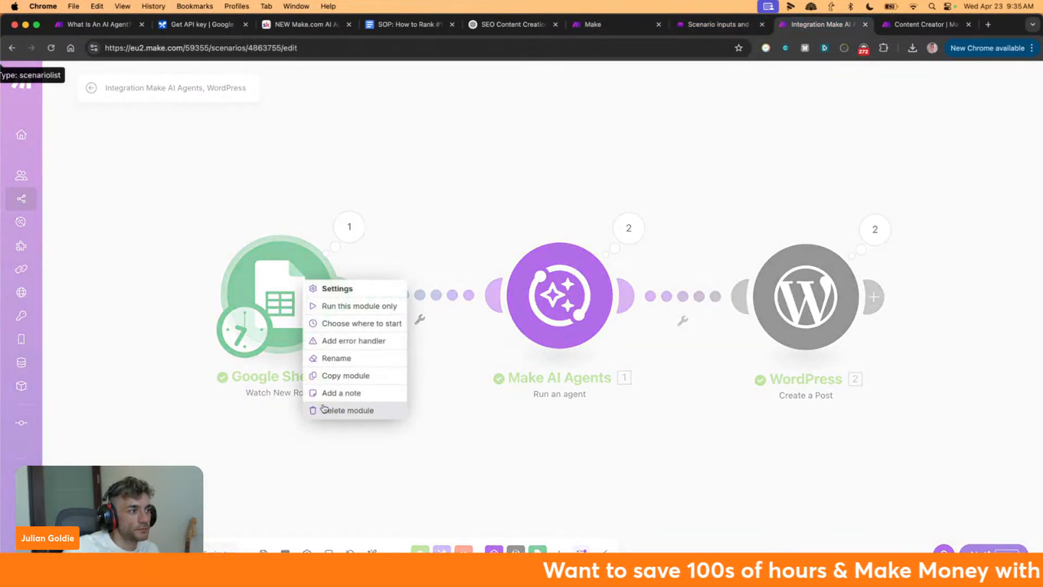
left_click(323, 404)
Search 'scenario input' for the empty trigger, view the Scenarios app's modules, then revisit the help article
left_click(288, 298)
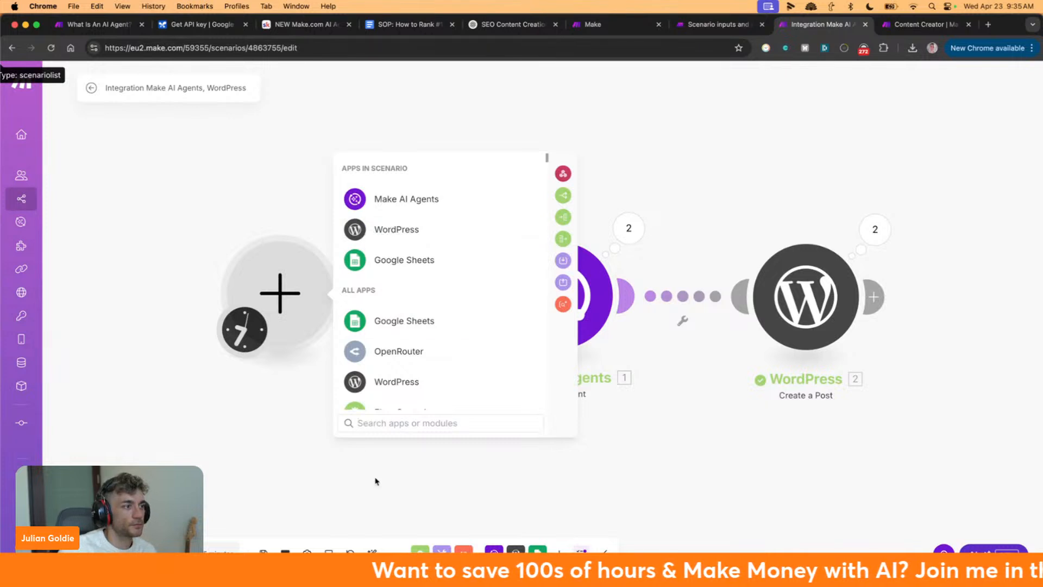
type("scenario")
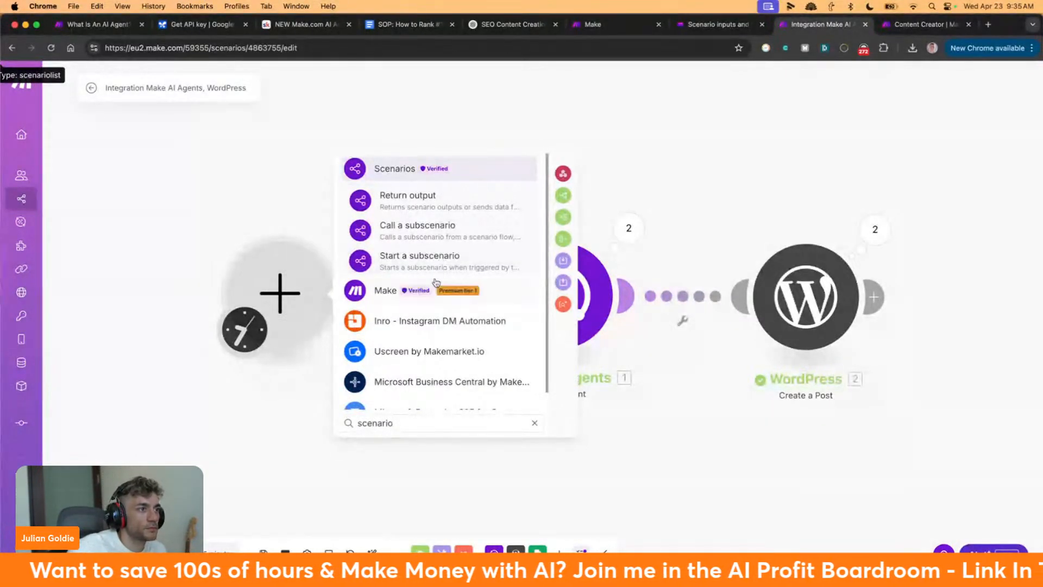
type(" input")
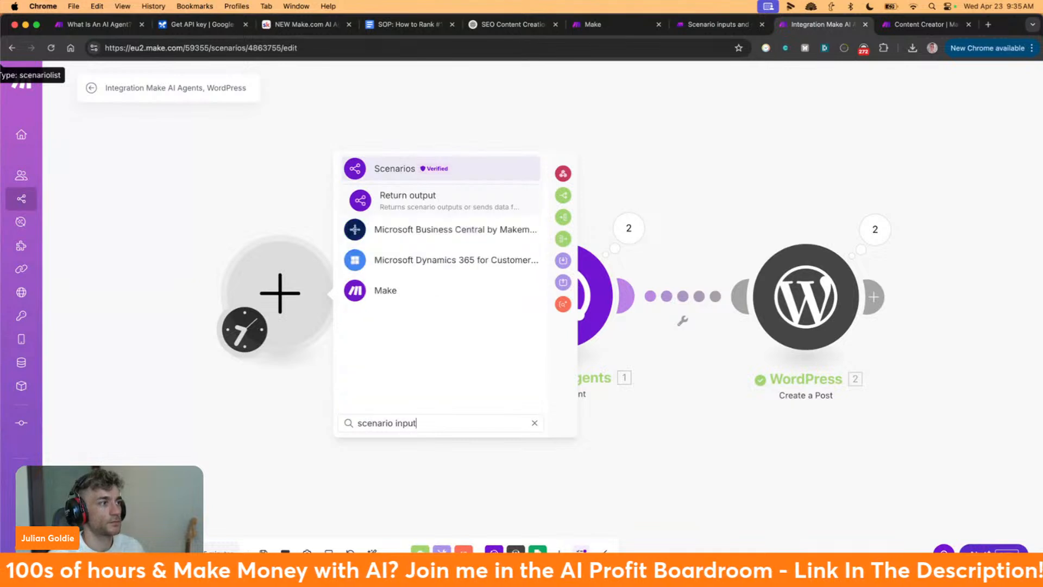
left_click(441, 165)
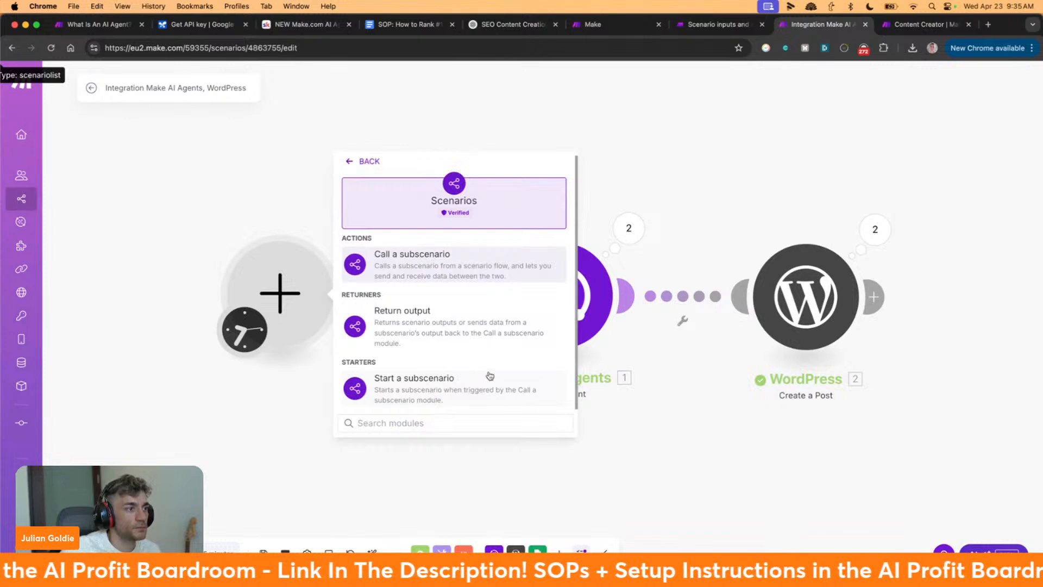
left_click(740, 23)
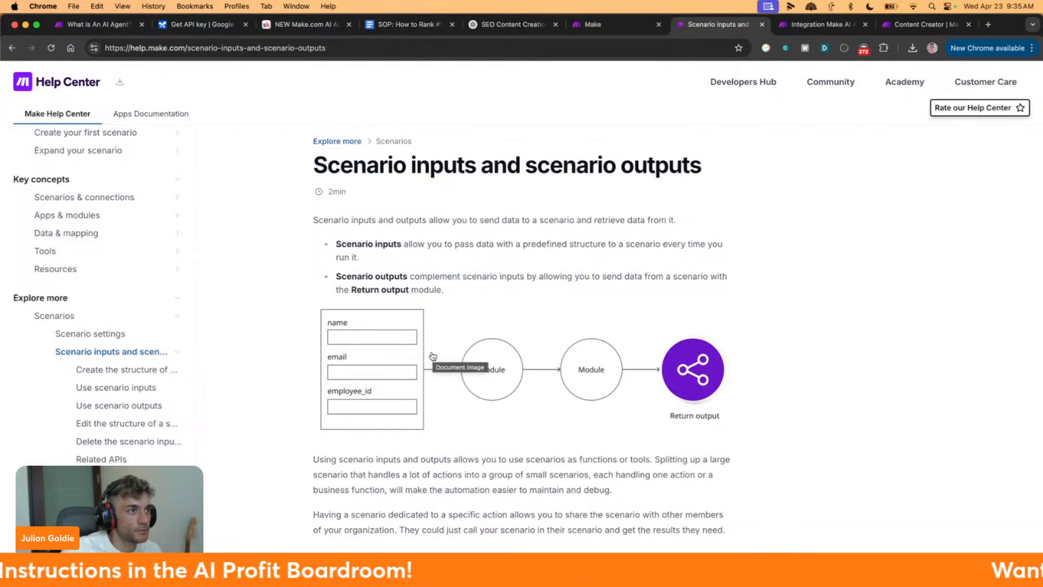
left_click_drag(334, 243, 604, 323)
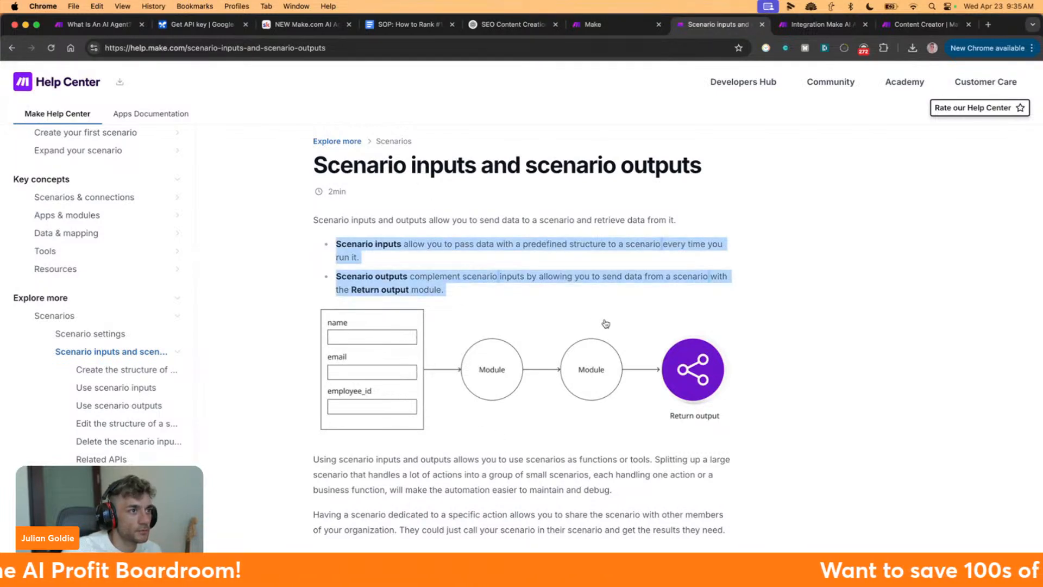
triple_click(576, 264)
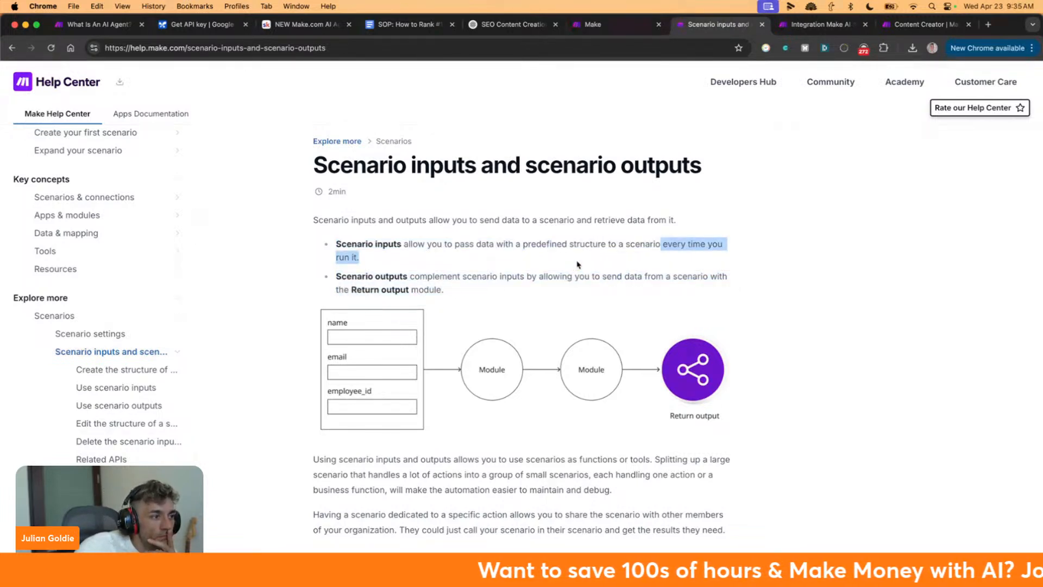
scroll(603, 288, "down", 5)
scroll(602, 302, "up", 1)
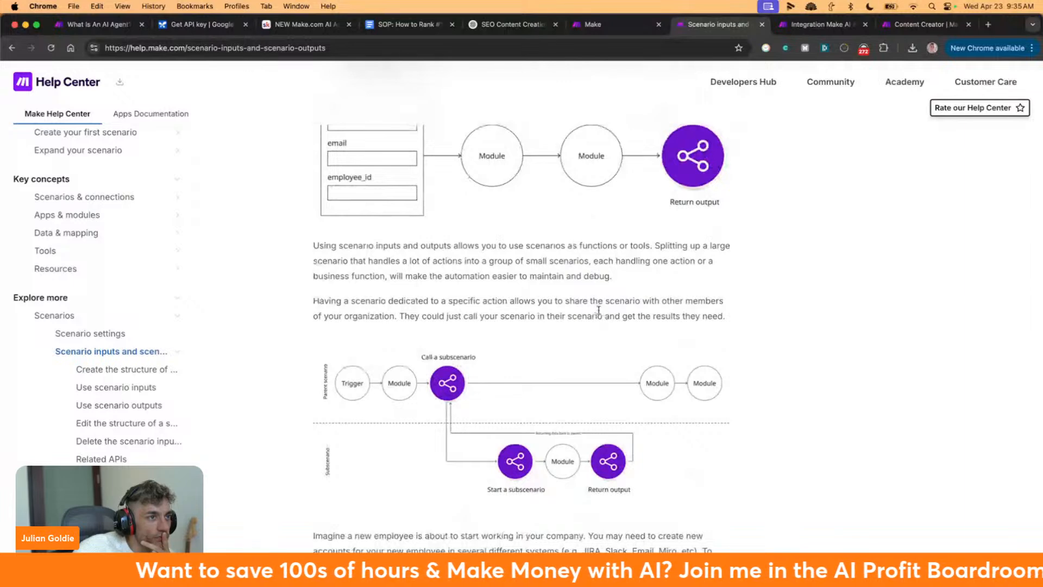
scroll(600, 310, "up", 1)
scroll(599, 310, "up", 4)
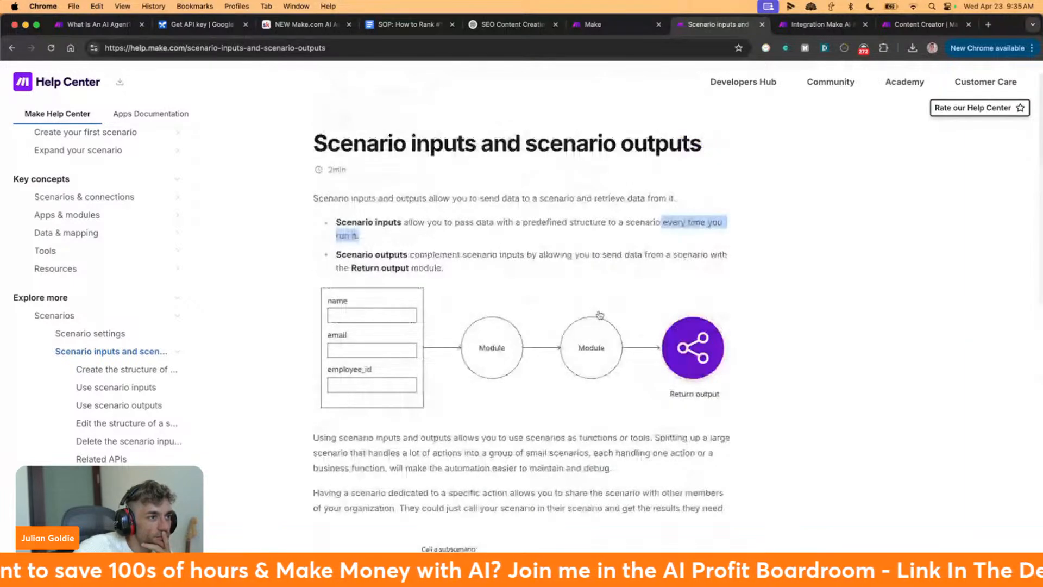
scroll(600, 315, "up", 1)
left_click(567, 240)
scroll(568, 239, "down", 12)
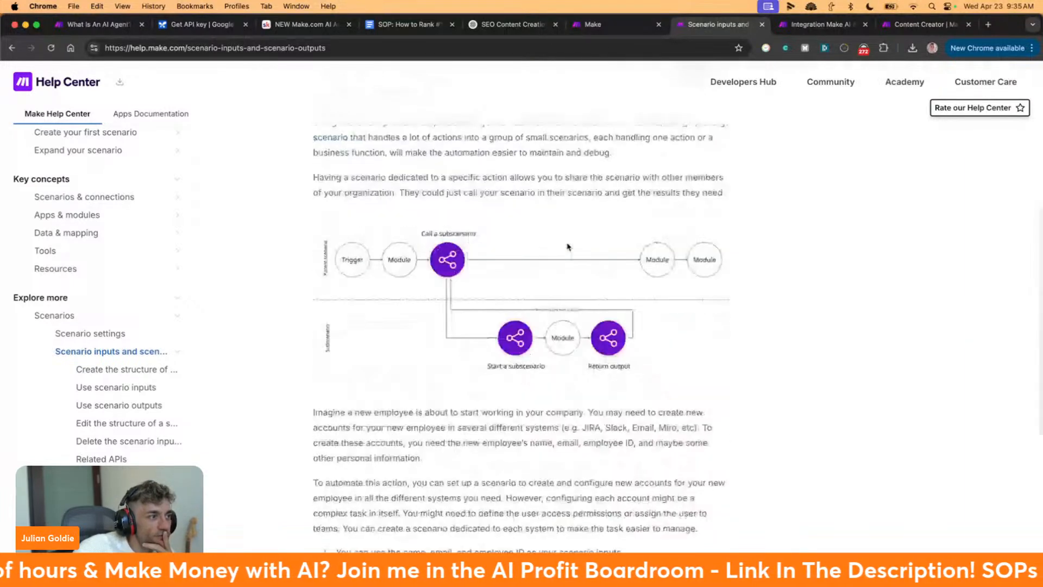
scroll(561, 319, "down", 1)
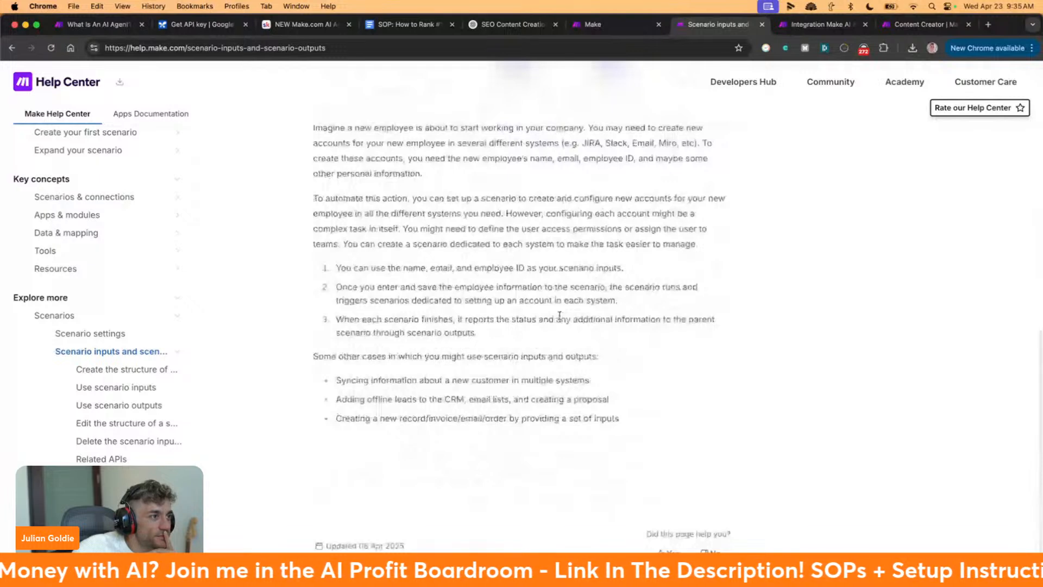
scroll(560, 318, "up", 12)
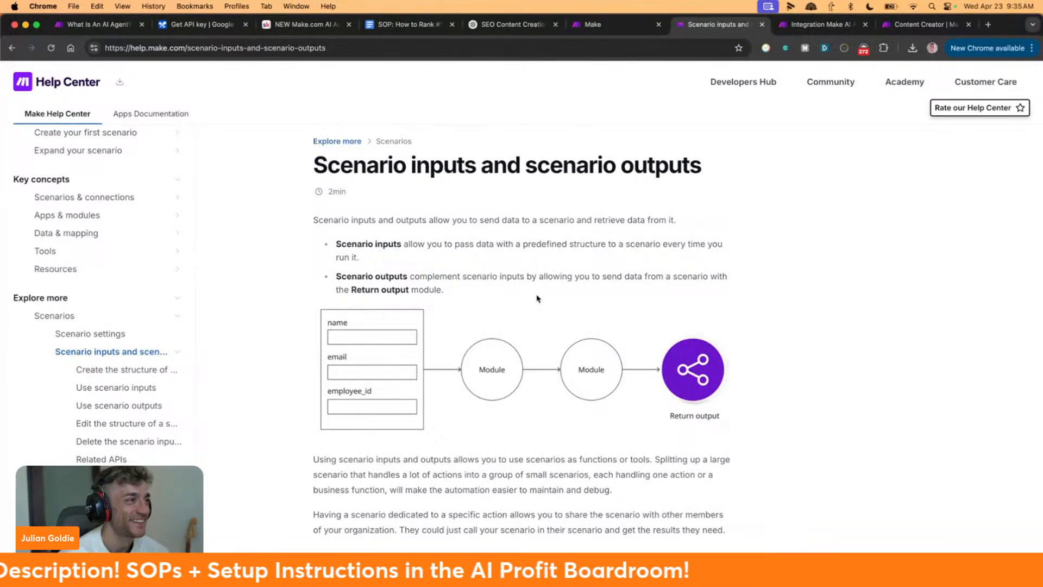
left_click_drag(300, 243, 545, 260)
left_click(515, 246)
left_click_drag(311, 221, 681, 229)
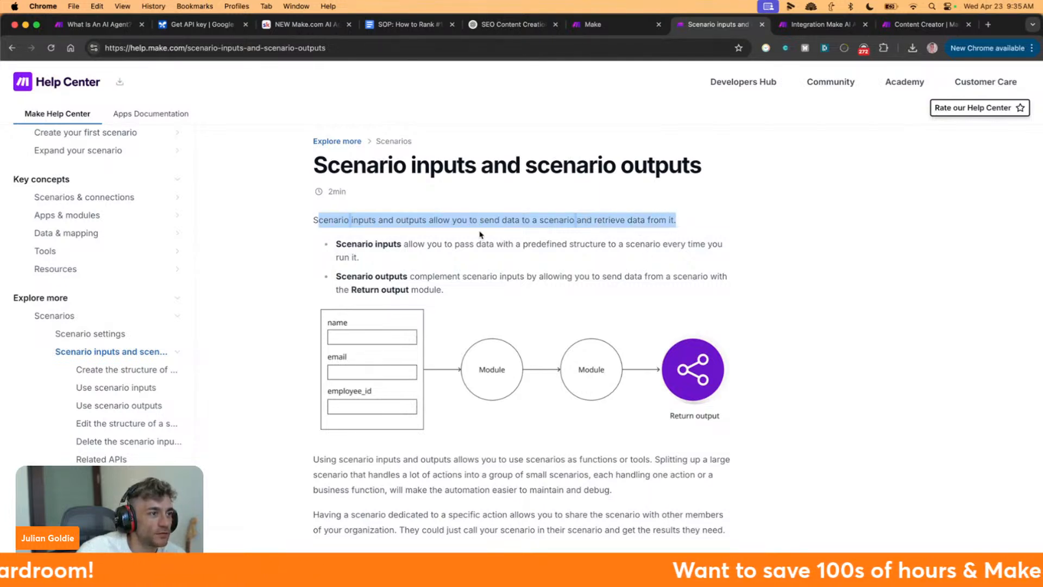
left_click(13, 48)
scroll(564, 399, "down", 5)
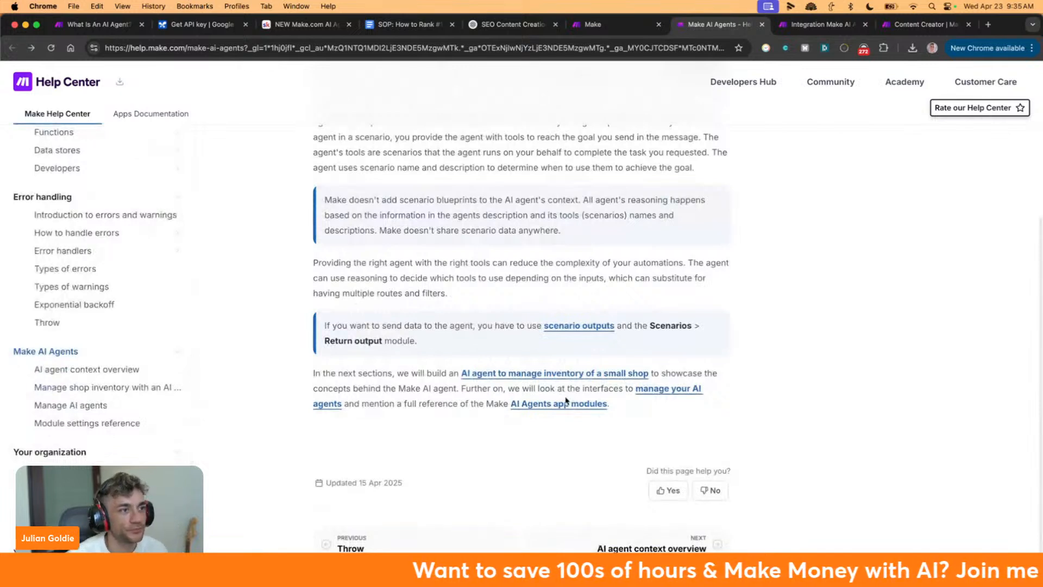
key("super+f")
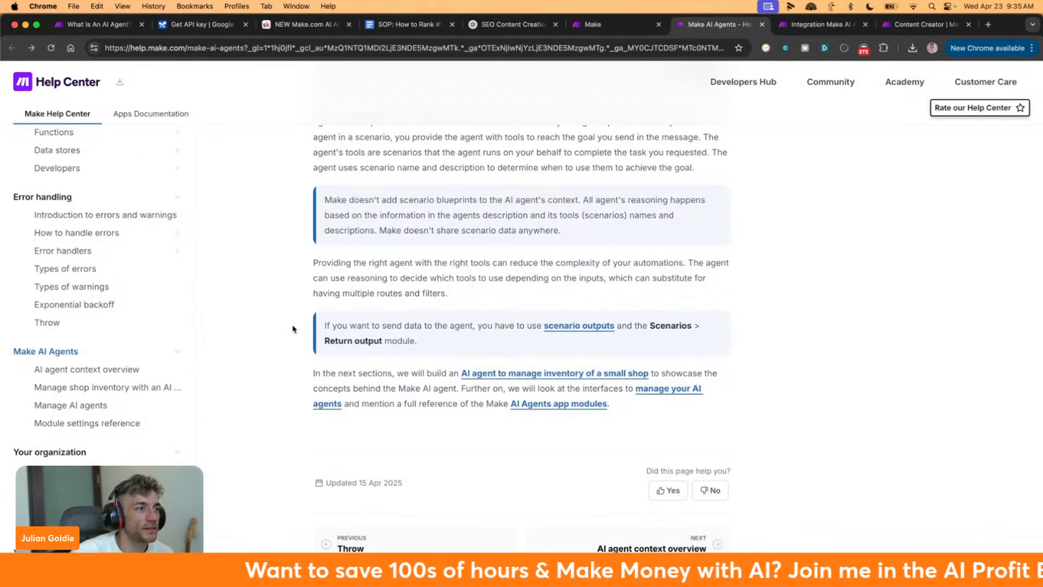
left_click_drag(309, 326, 627, 334)
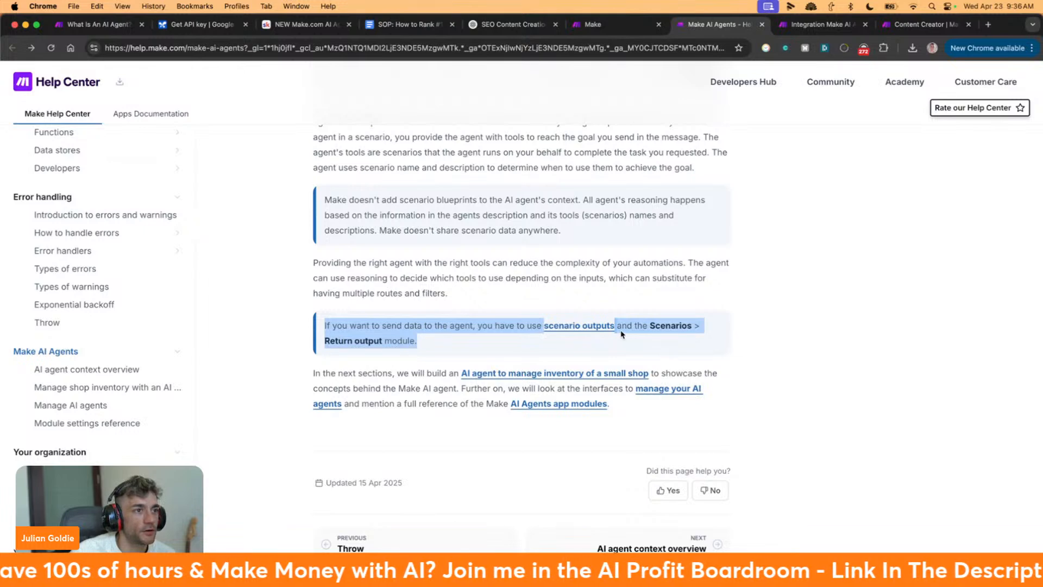
left_click(597, 328)
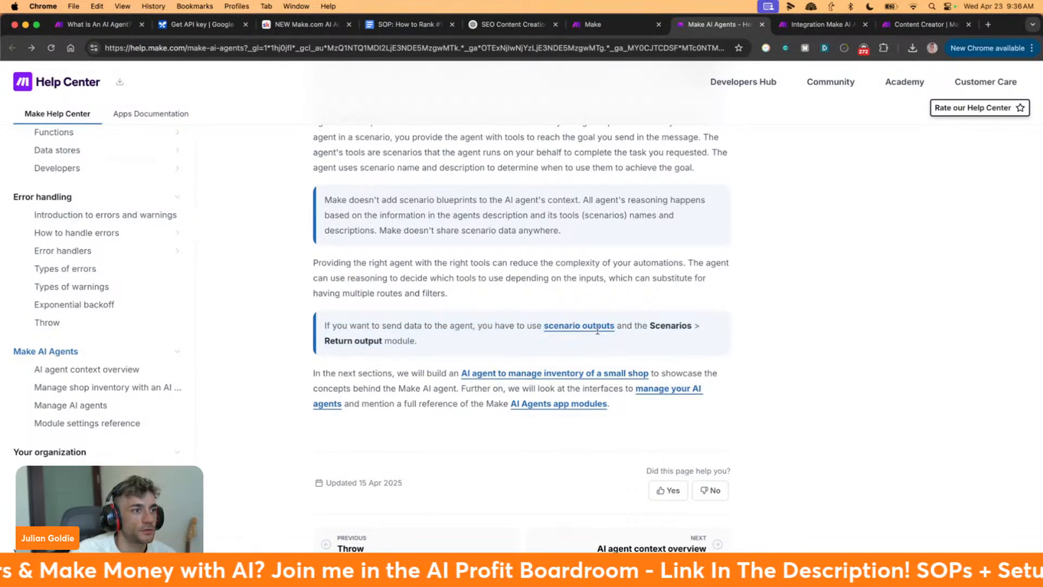
left_click(596, 326)
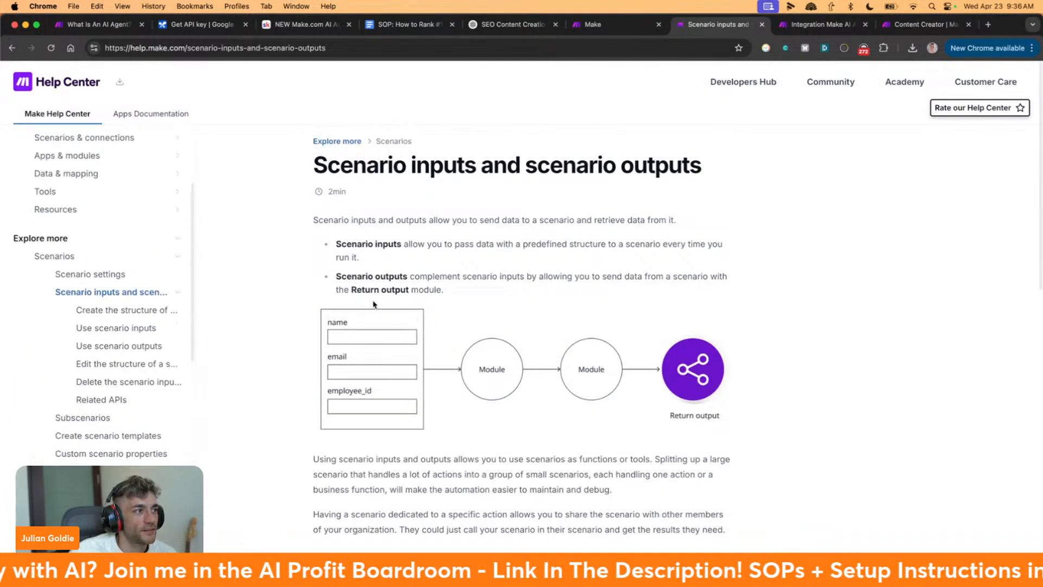
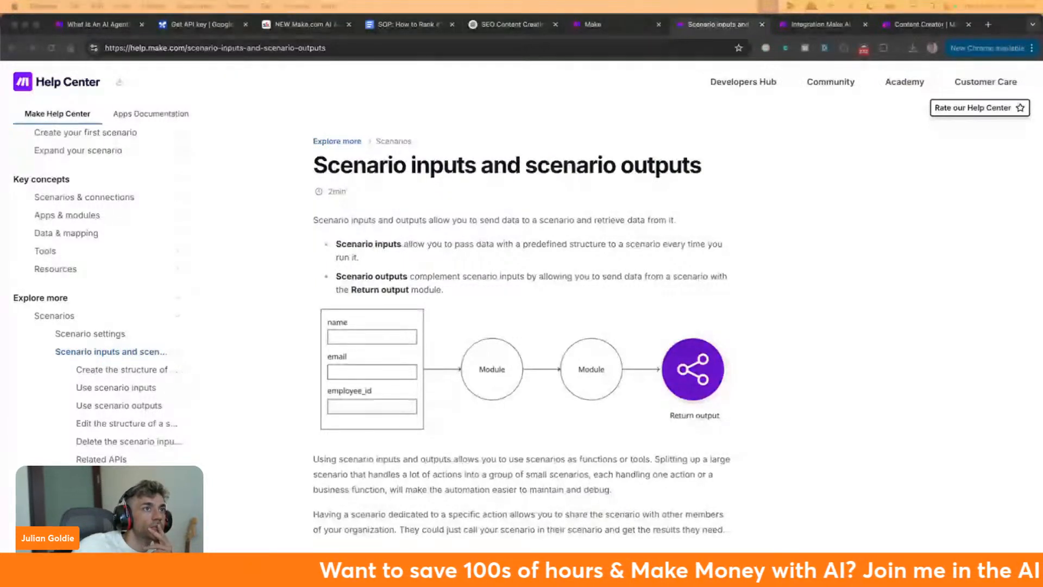
Return to the Integration Make AI Agents scenario editor with the Scenarios modules listed
left_click(594, 25)
left_click(819, 25)
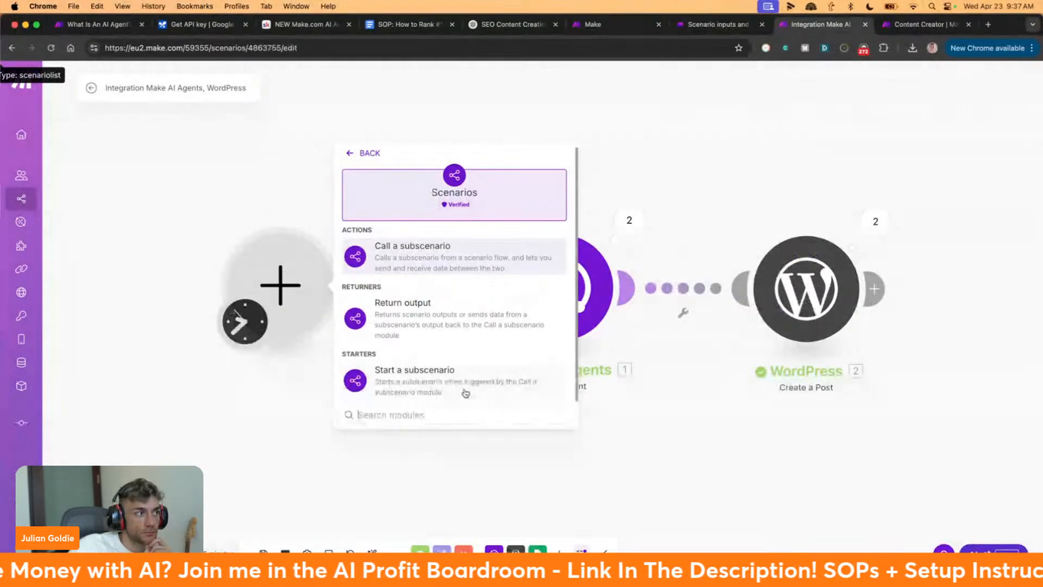
Dismiss the Scenarios module options, start a new first module, and load Perplexity in a new tab
left_click(245, 226)
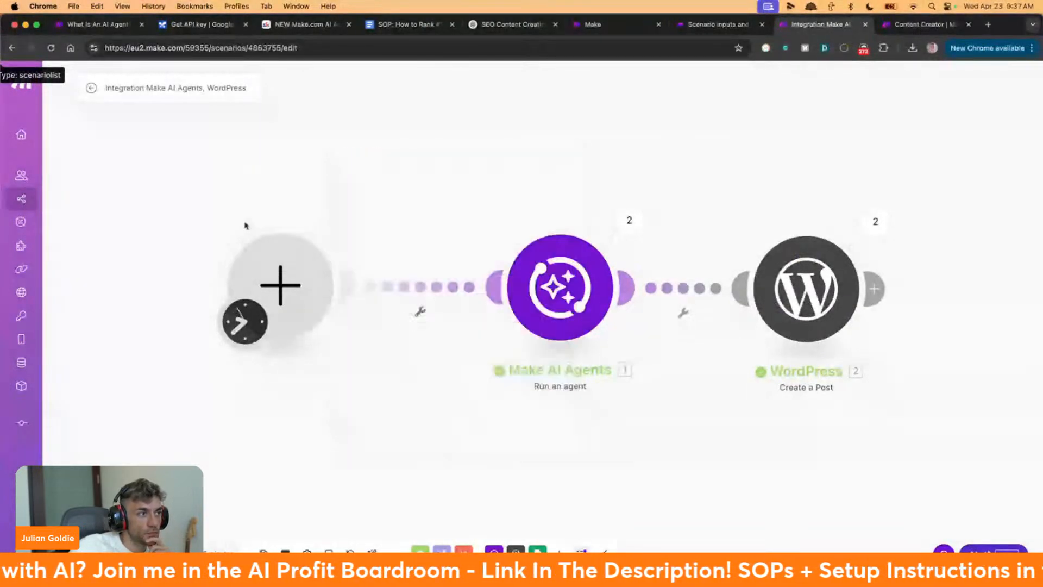
left_click(276, 288)
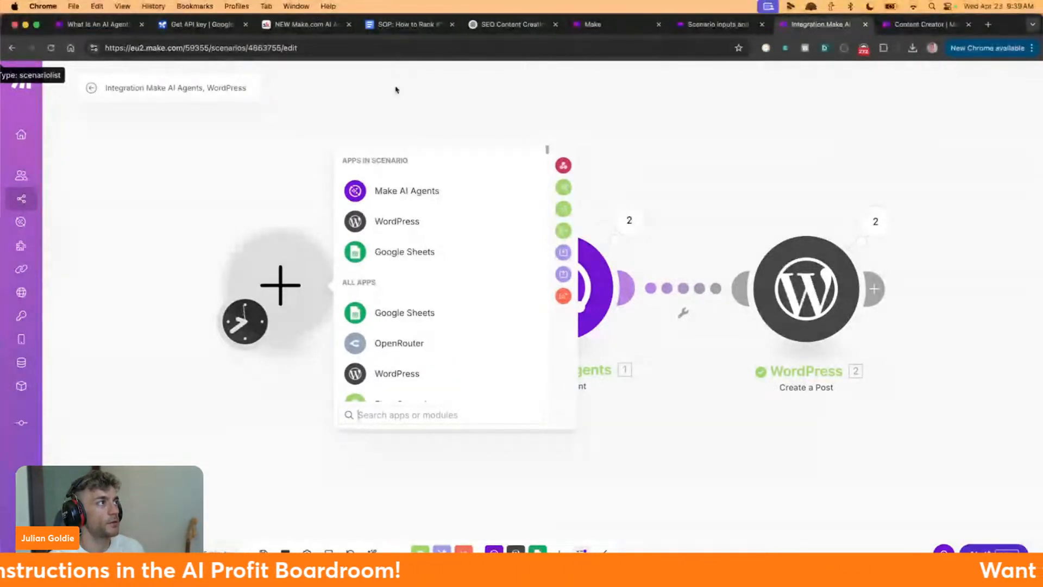
key("super+t")
type("perp")
key("Return")
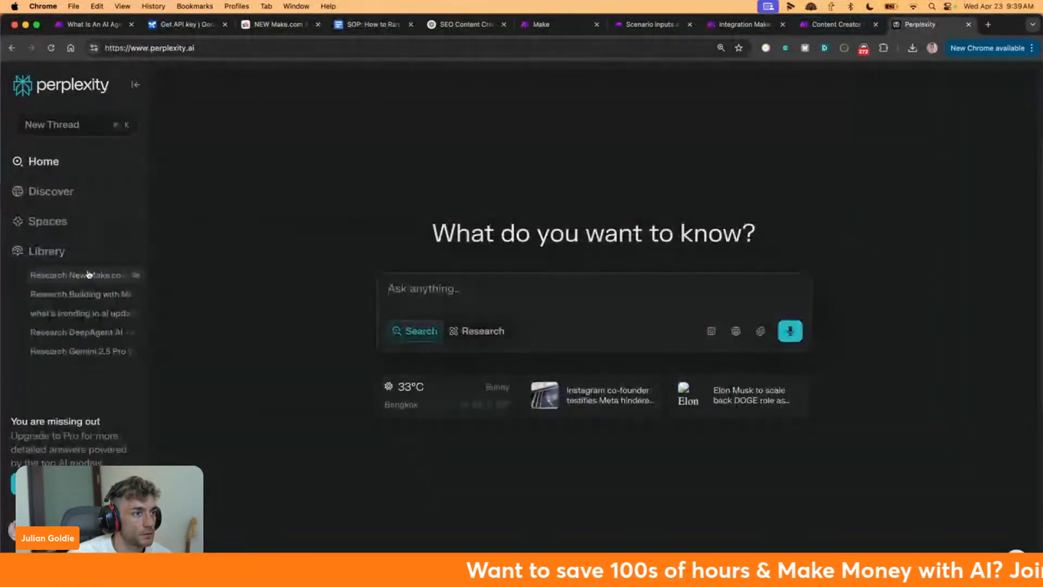
Open the Make.com AI Agent research thread and follow its Anthem Creation guide link
left_click(89, 274)
scroll(543, 445, "down", 3)
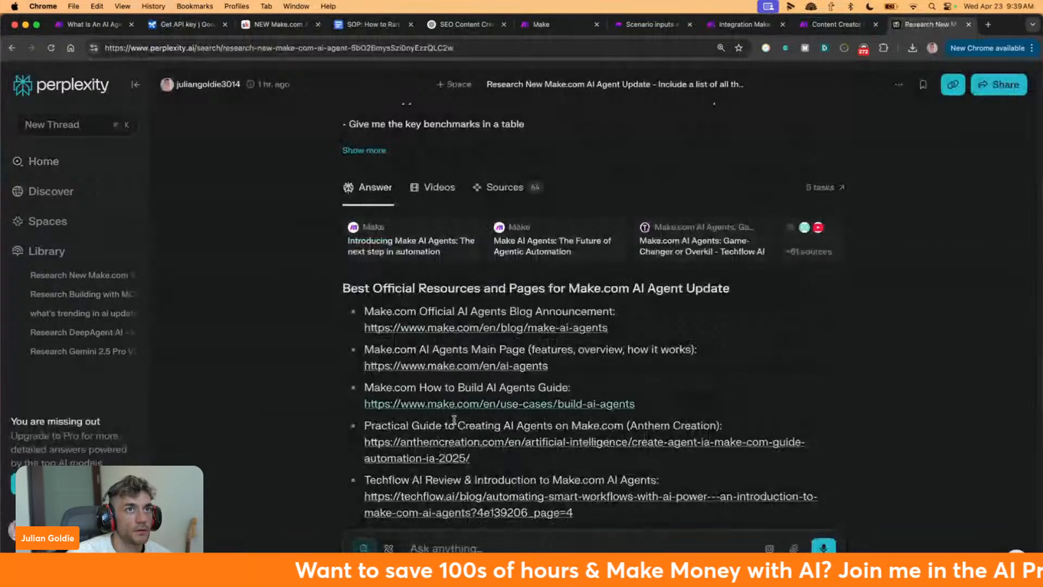
left_click(409, 404)
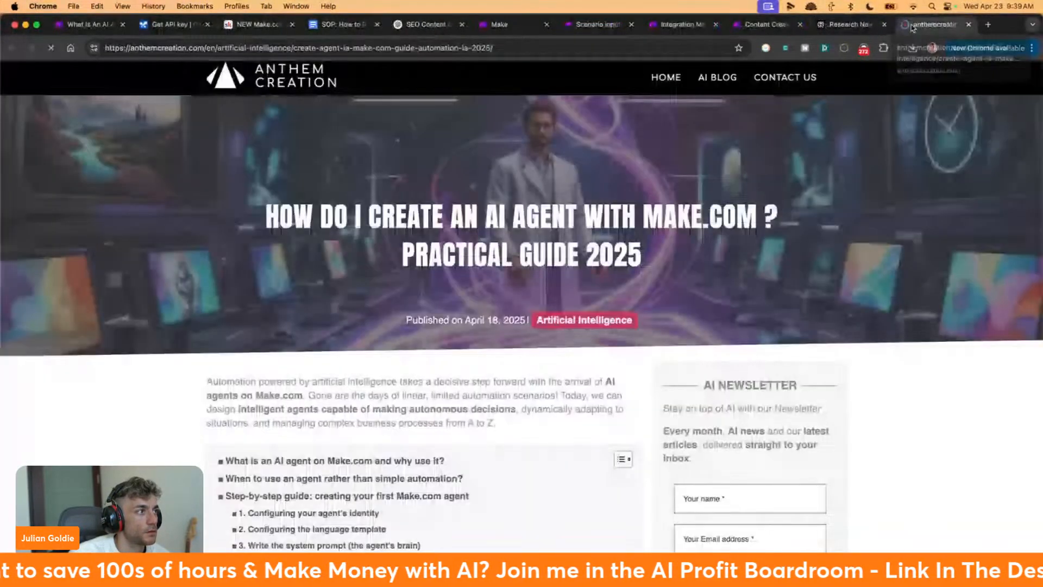
Scroll through the Anthem Creation guide and mark its step-by-step guide heading
left_click_drag(913, 28, 579, 27)
scroll(545, 262, "down", 6)
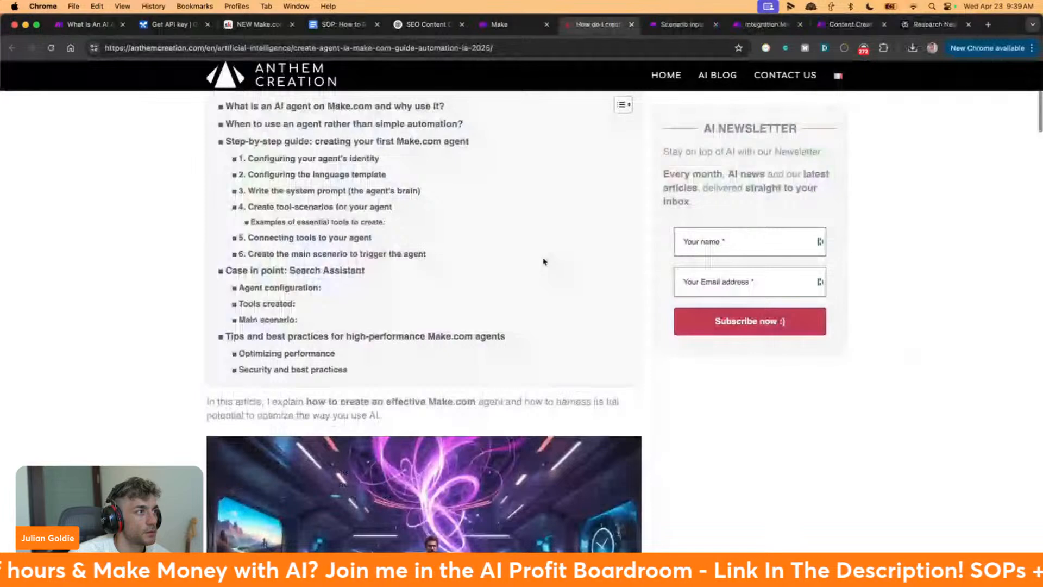
scroll(545, 262, "down", 15)
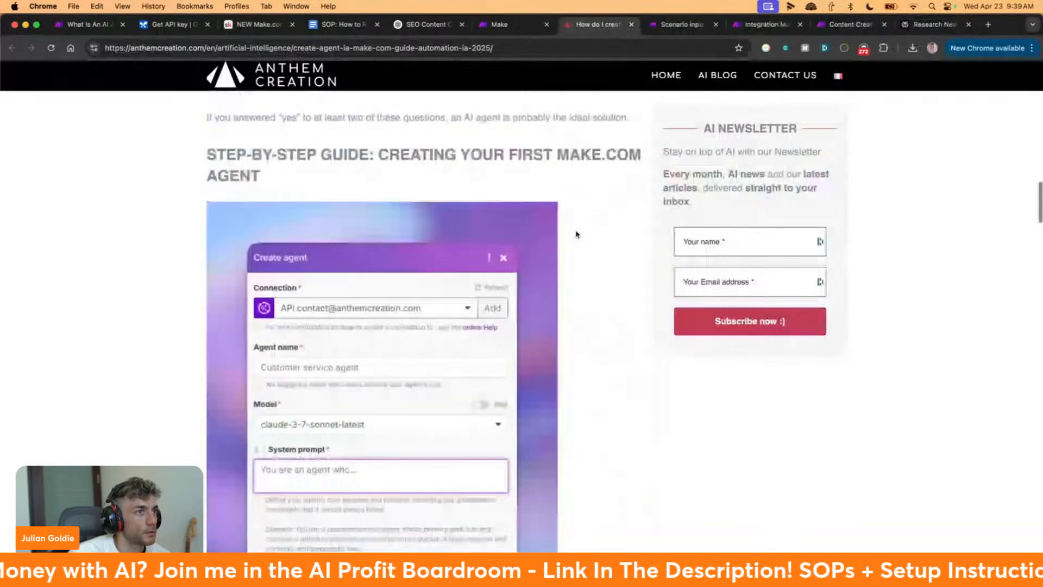
triple_click(403, 196)
scroll(403, 199, "down", 3)
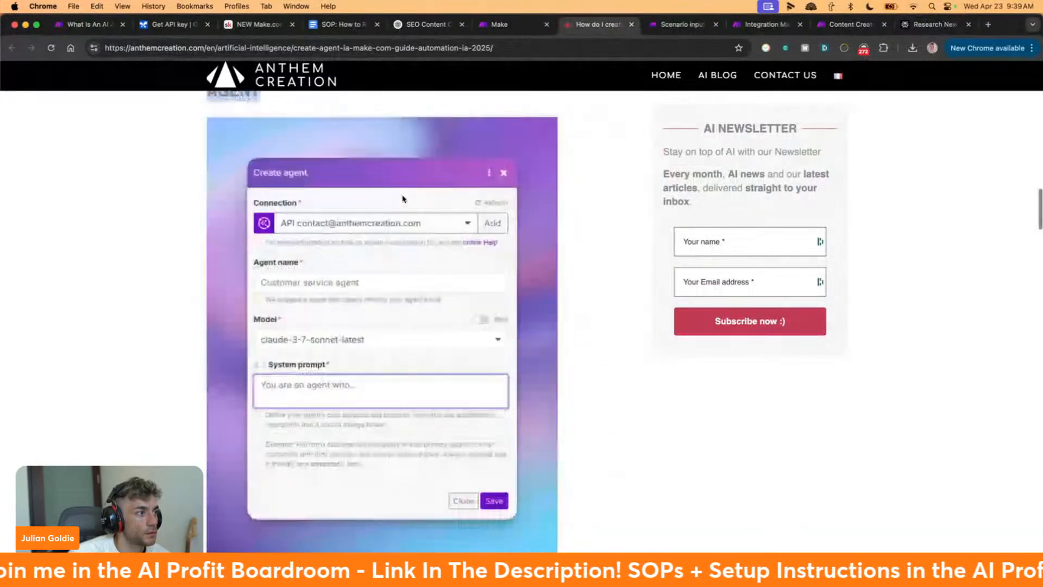
scroll(402, 199, "down", 3)
scroll(402, 203, "down", 5)
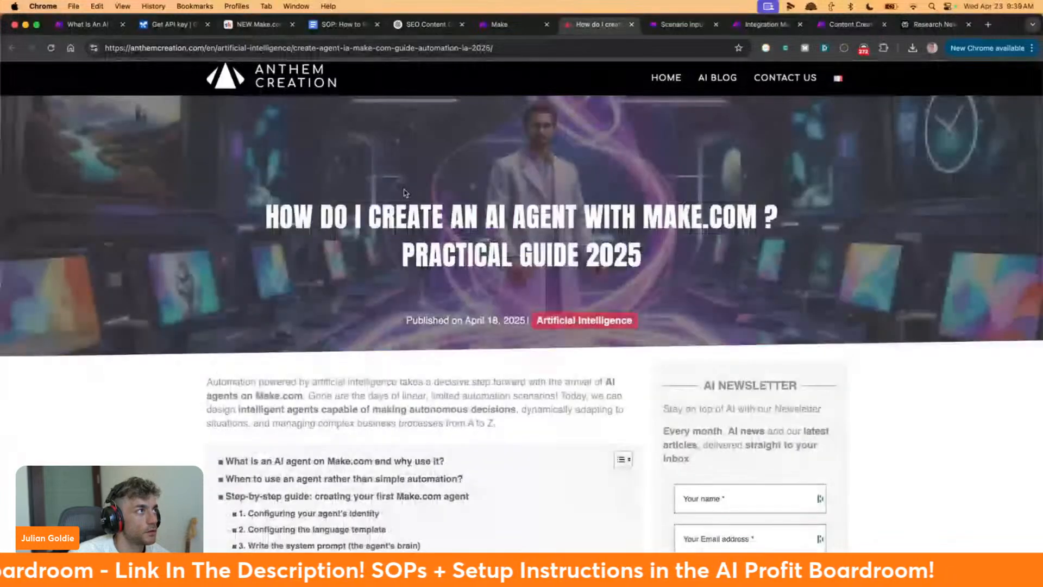
scroll(403, 199, "down", 15)
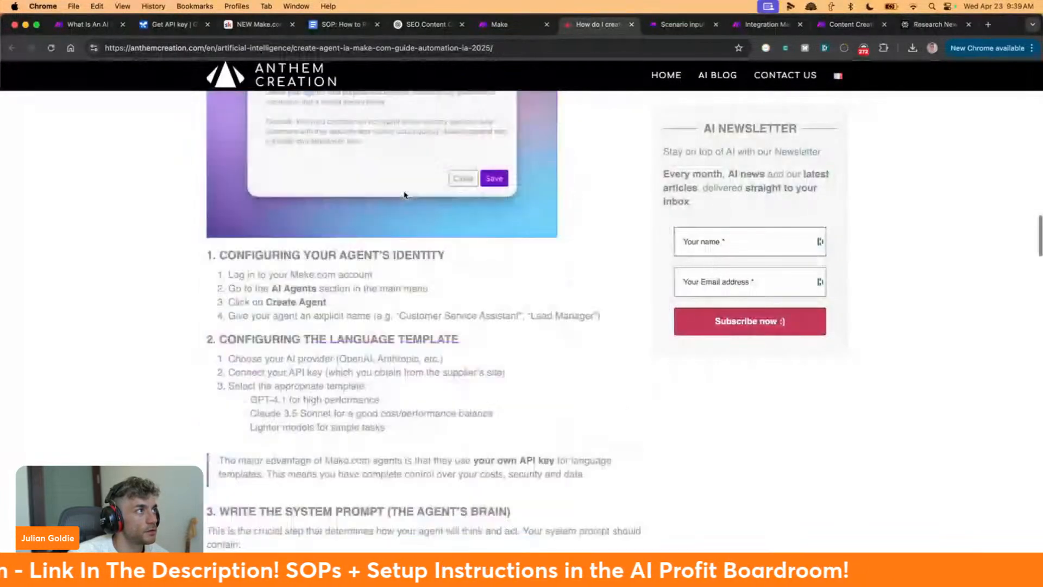
scroll(402, 194, "down", 4)
scroll(380, 217, "up", 1)
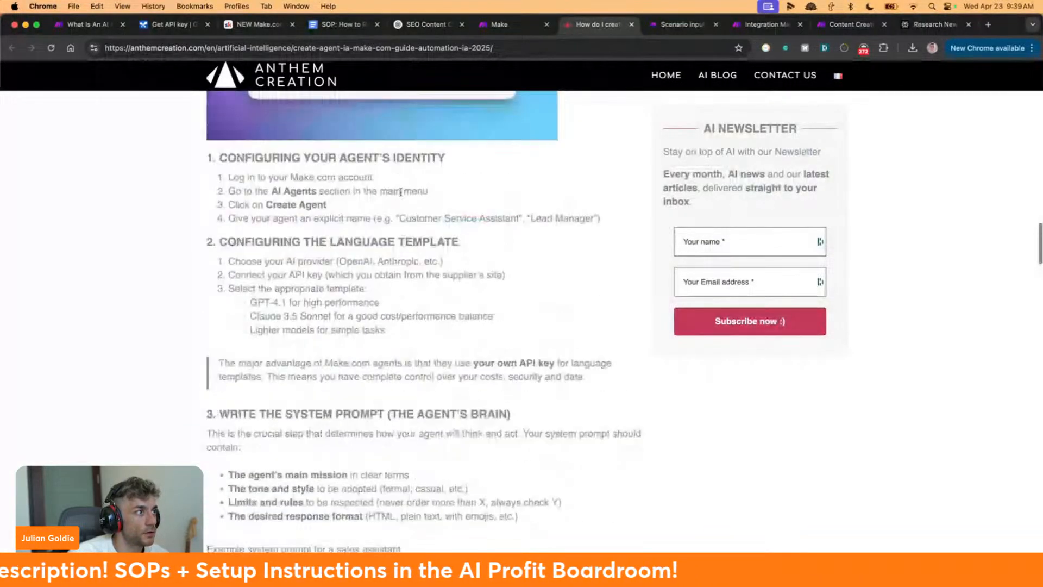
scroll(352, 237, "up", 1)
Highlight the guide's sections from configuring the agent's identity through section 4, creating tool-scenarios
left_click_drag(181, 198, 546, 271)
scroll(546, 271, "down", 4)
left_click_drag(218, 168, 492, 258)
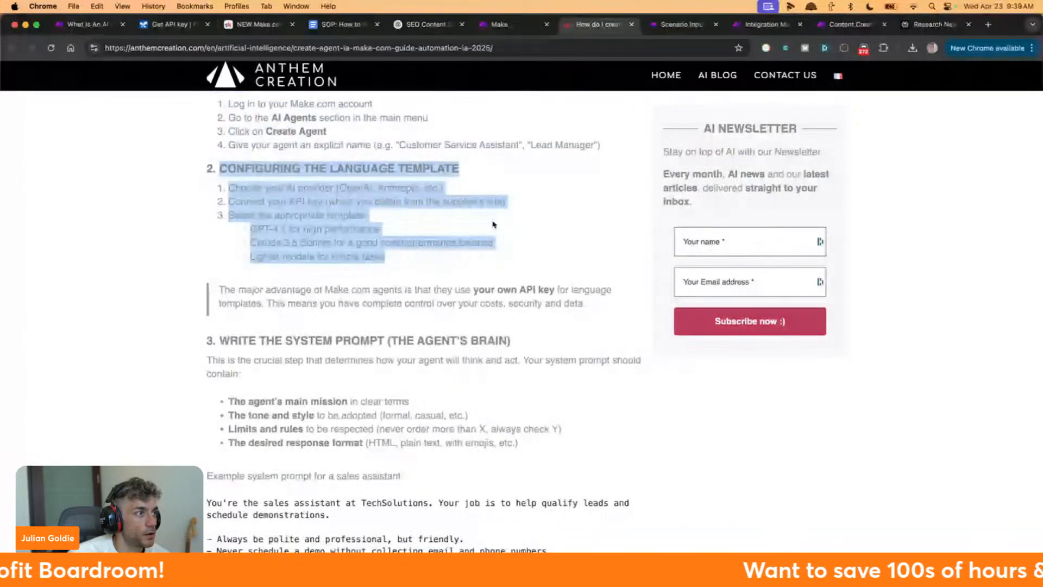
scroll(211, 267, "down", 3)
left_click_drag(211, 266, 556, 373)
scroll(556, 369, "down", 6)
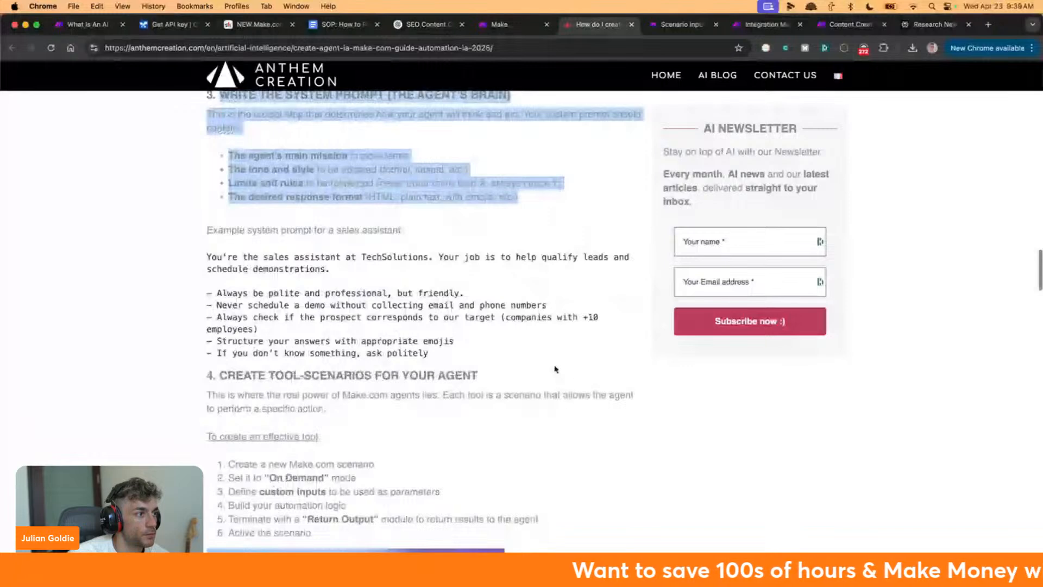
scroll(555, 369, "down", 7)
scroll(255, 323, "down", 2)
left_click_drag(206, 145, 449, 306)
left_click(449, 305)
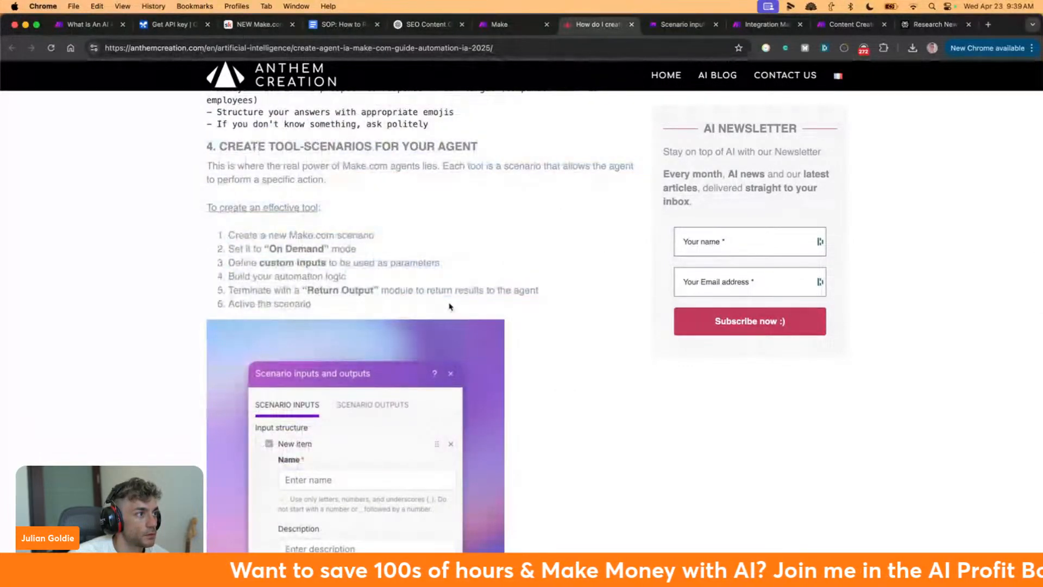
Mark the step 'Create a new Make.com scenario' and bring up the Help Center scenario inputs article
scroll(457, 303, "down", 9)
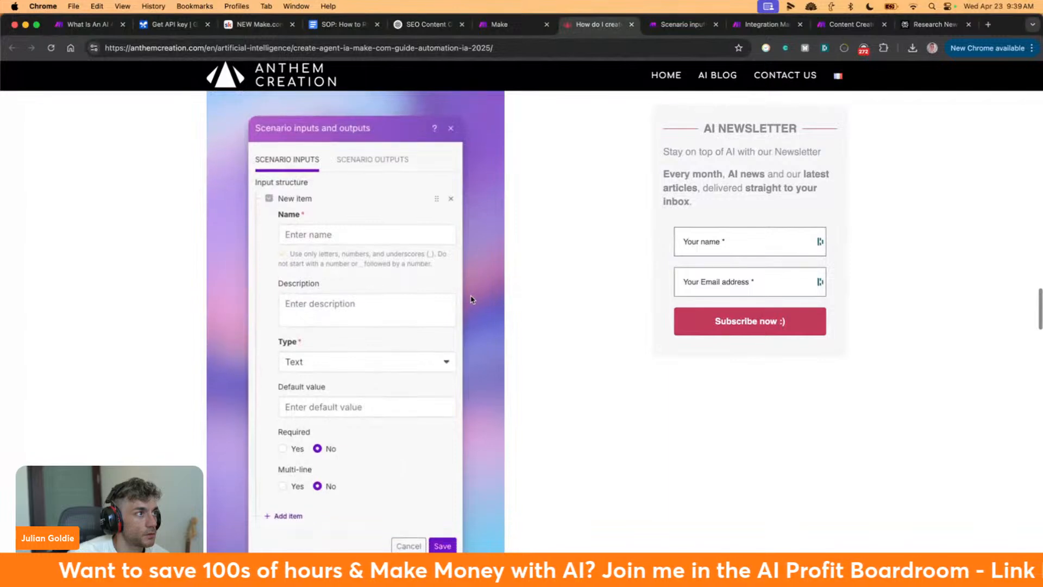
scroll(471, 299, "up", 10)
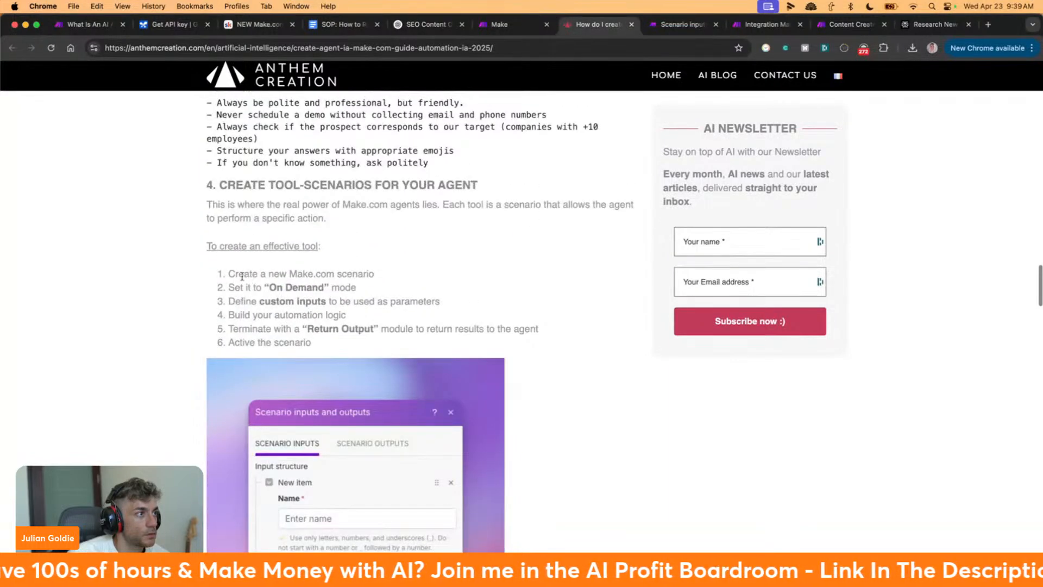
left_click_drag(210, 277, 378, 282)
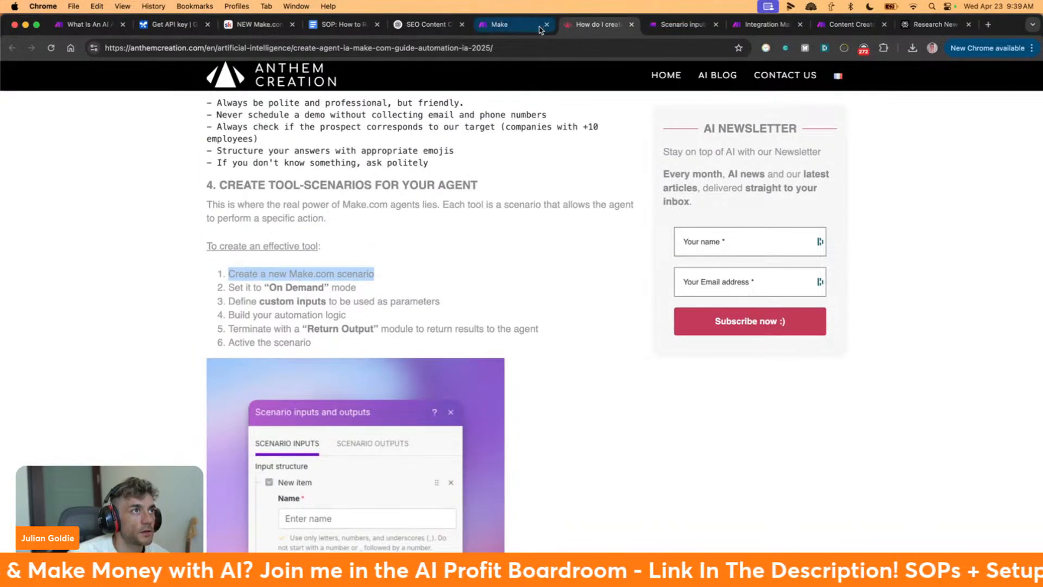
left_click_drag(541, 30, 516, 24)
left_click(677, 24)
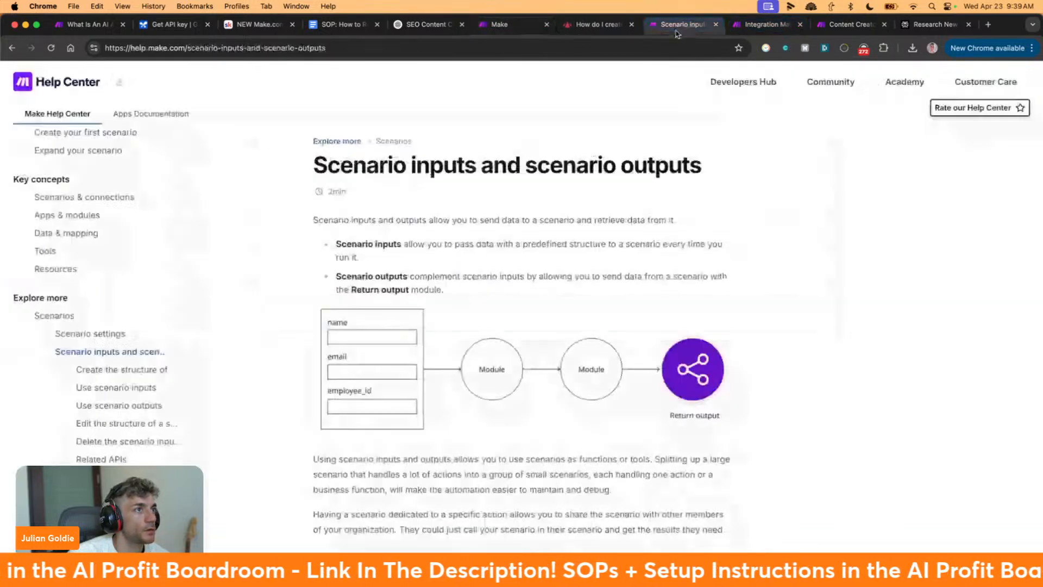
Discard the unsaved scenario changes and start a brand-new scenario from the scenarios list
left_click(717, 25)
mouse_move(123, 251)
left_click(96, 202)
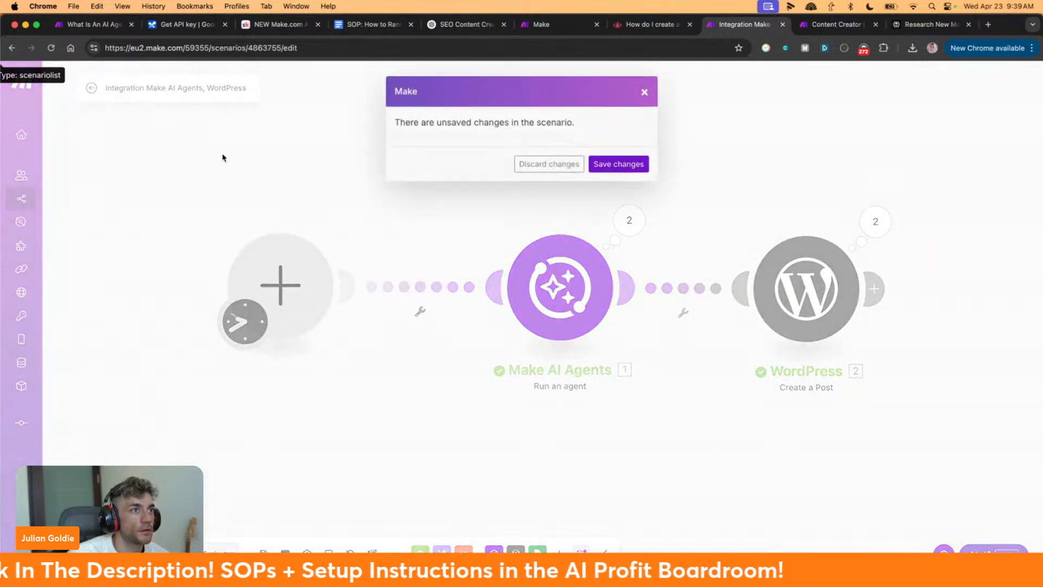
left_click(548, 164)
left_click(957, 95)
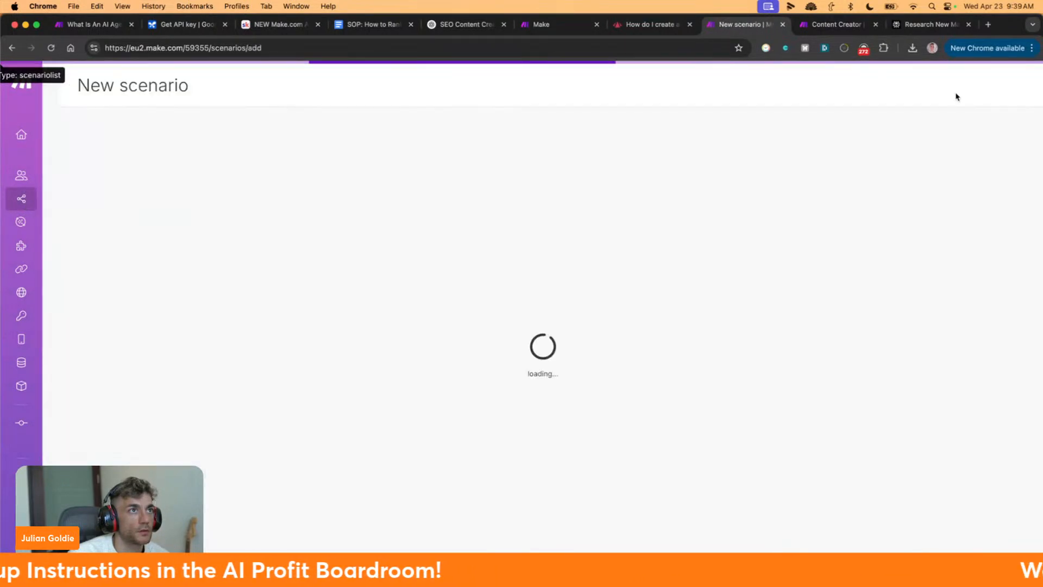
Read the guide's steps on On Demand mode and defining custom inputs as parameters
left_click(632, 27)
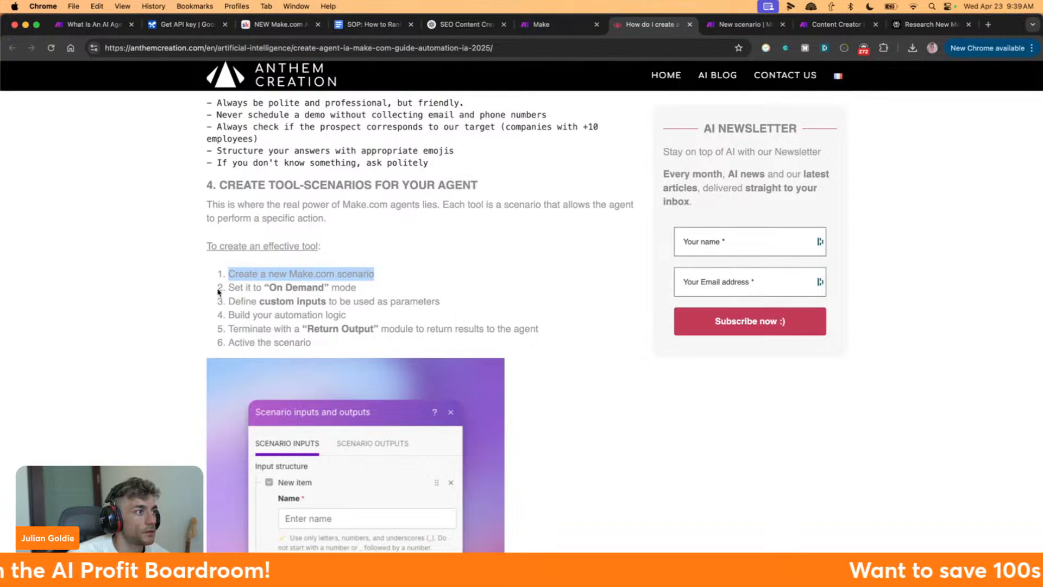
left_click_drag(218, 291, 385, 293)
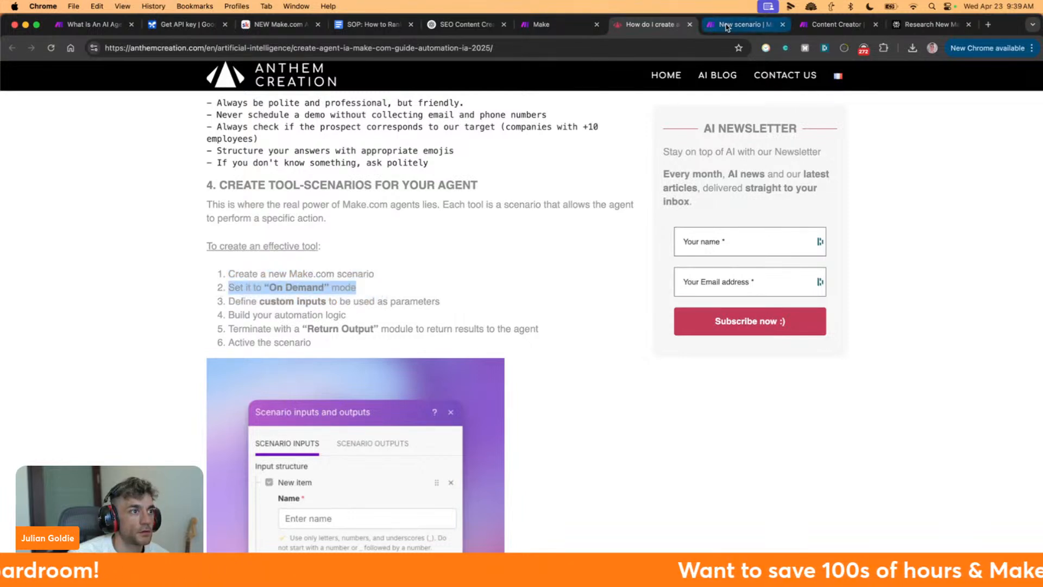
left_click(725, 27)
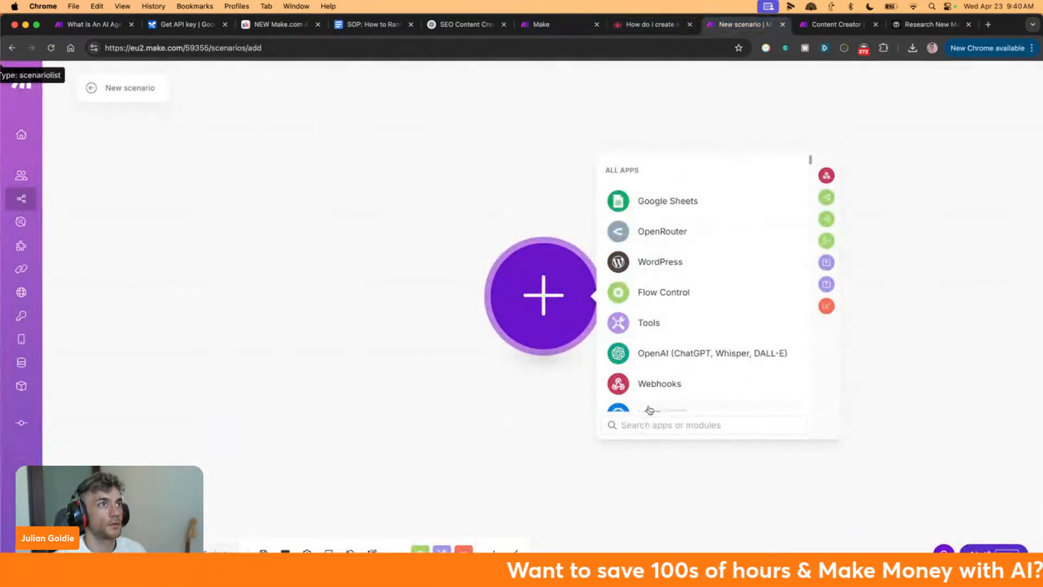
key("ctrl+shift+Tab")
scroll(544, 360, "down", 1)
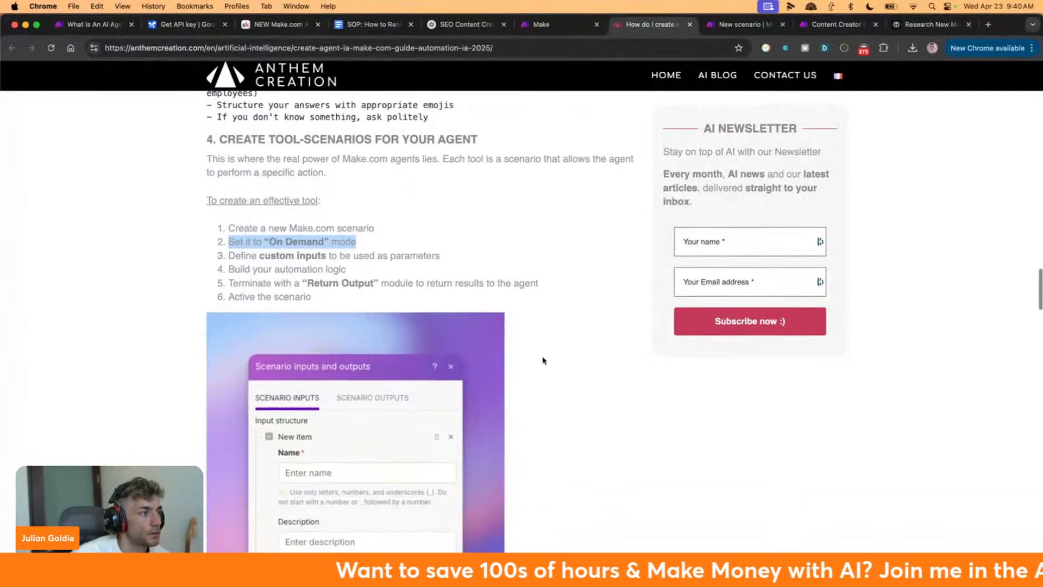
left_click(221, 256)
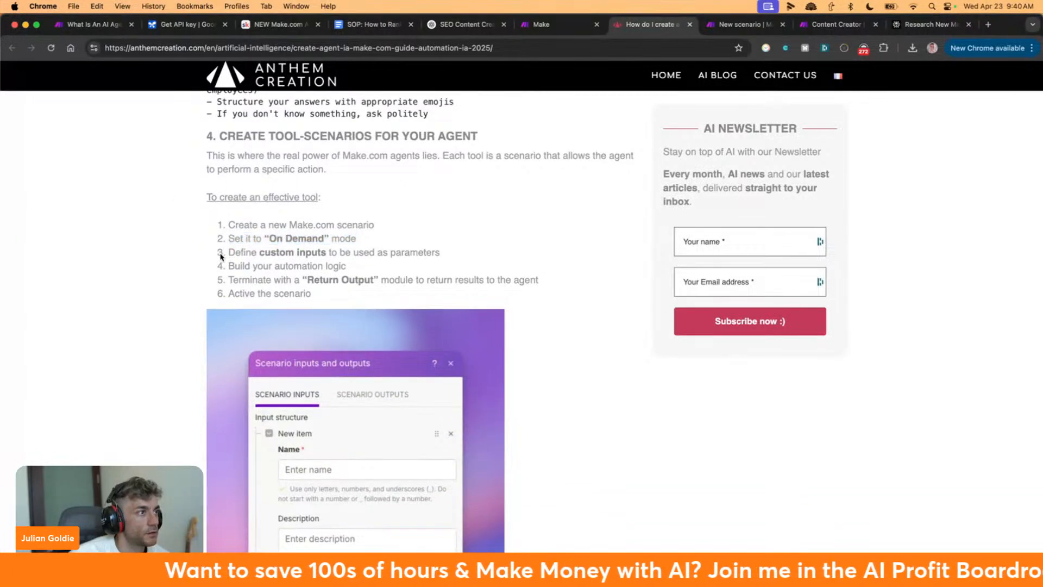
left_click_drag(221, 257, 447, 258)
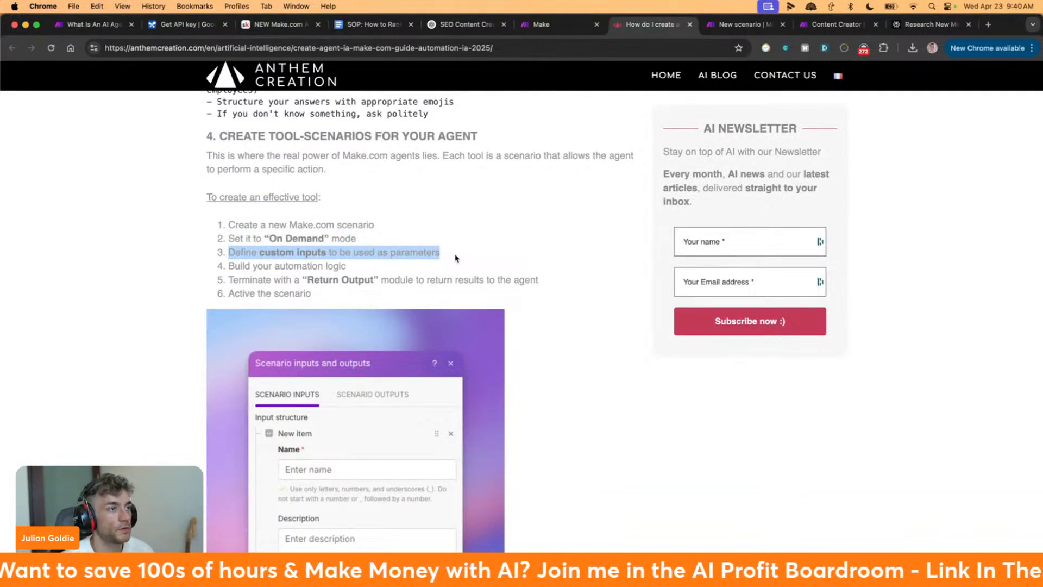
key("ctrl+Tab")
Add a Scenarios 'Call a subscenario' module and check its Scenario list
type("sca")
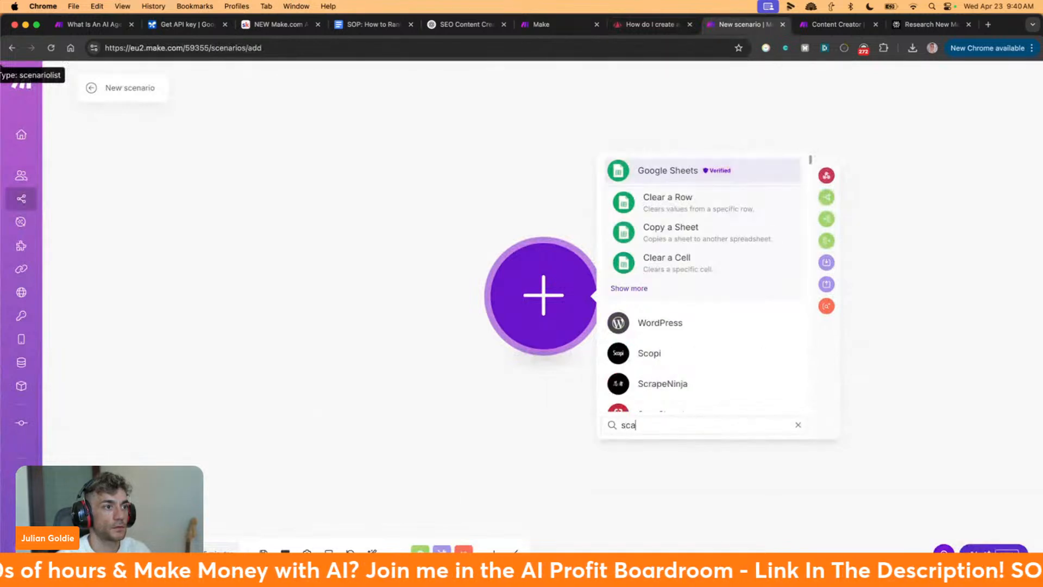
key("BackSpace")
type("enario")
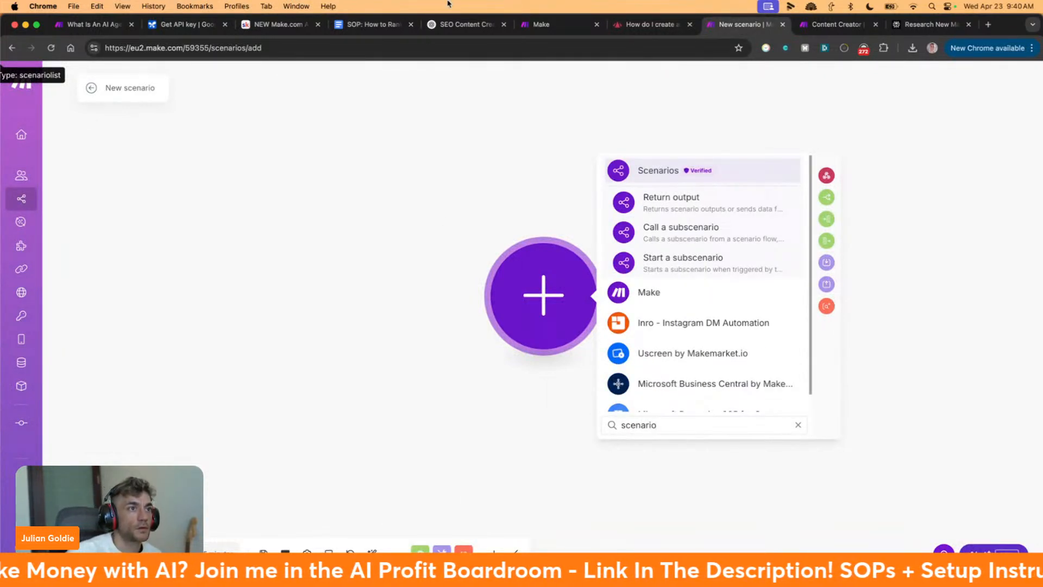
left_click(705, 182)
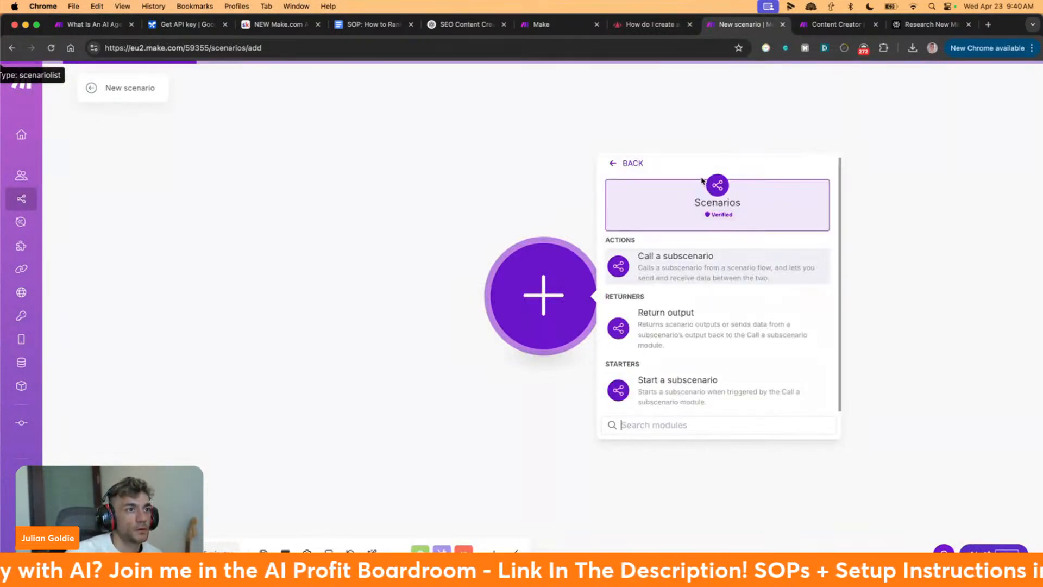
left_click(734, 275)
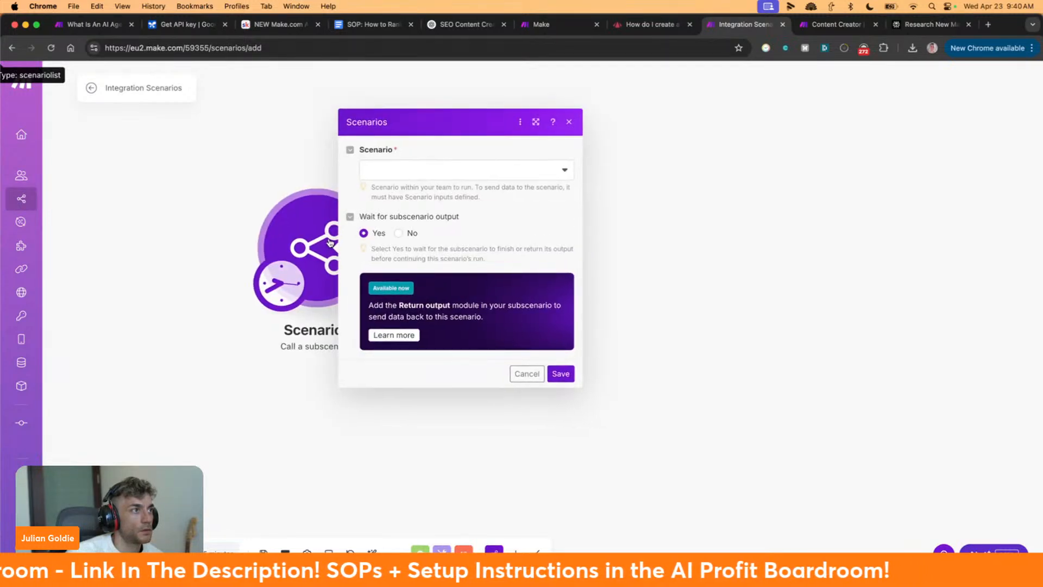
left_click(417, 168)
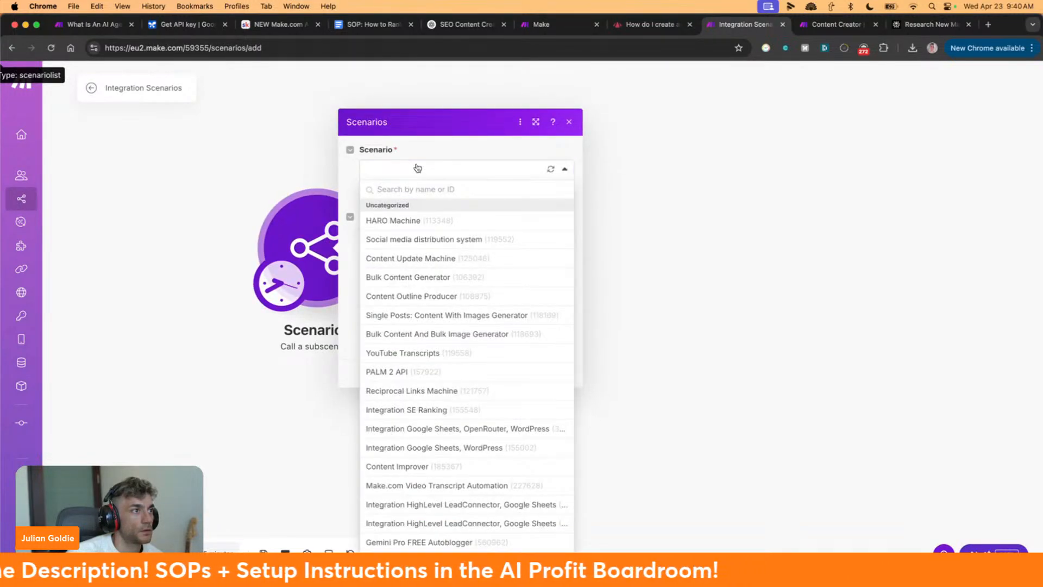
left_click(417, 168)
left_click(642, 25)
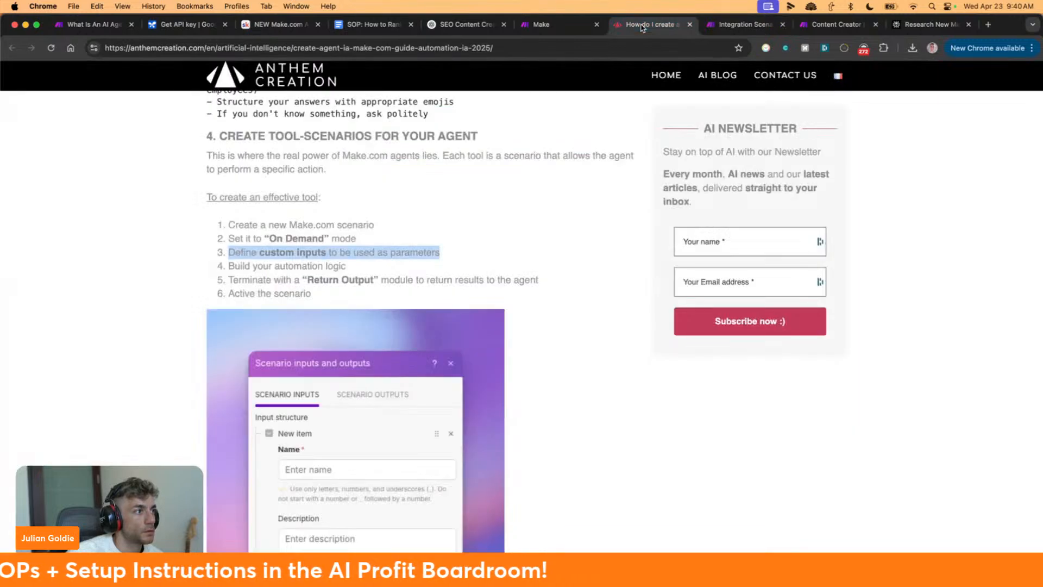
scroll(400, 229, "down", 5)
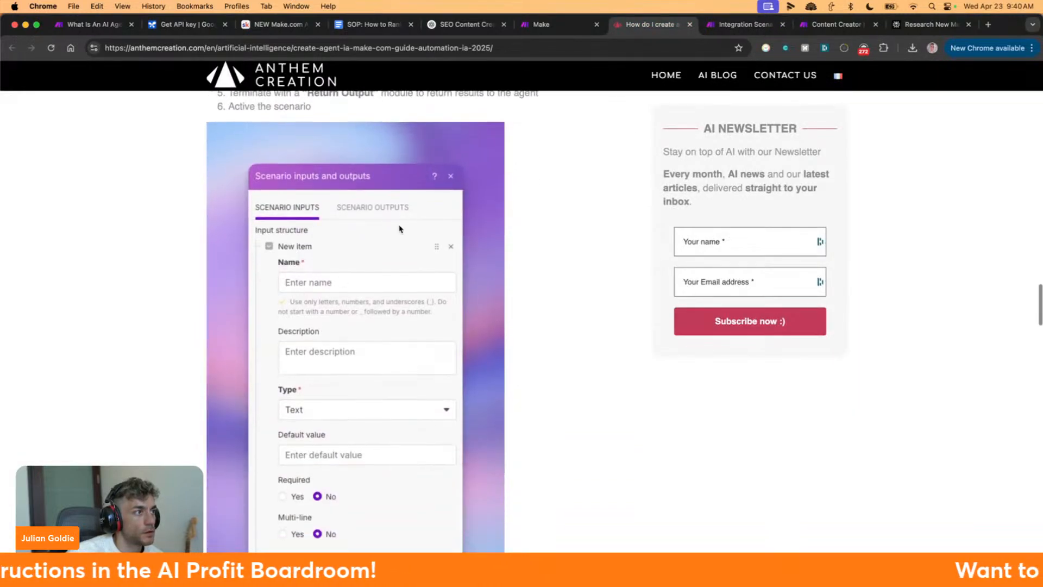
scroll(232, 264, "down", 6)
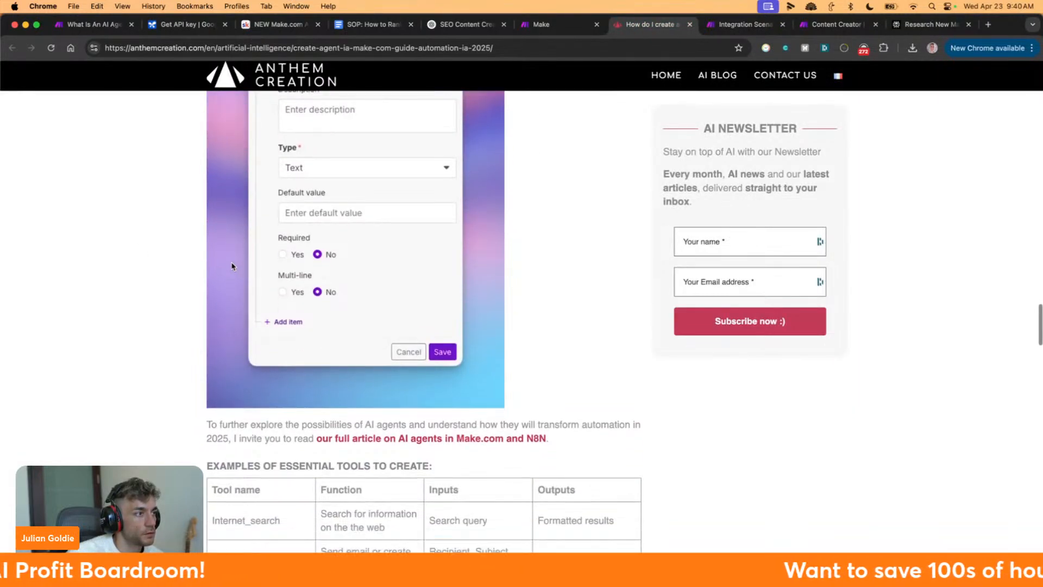
scroll(298, 275, "up", 7)
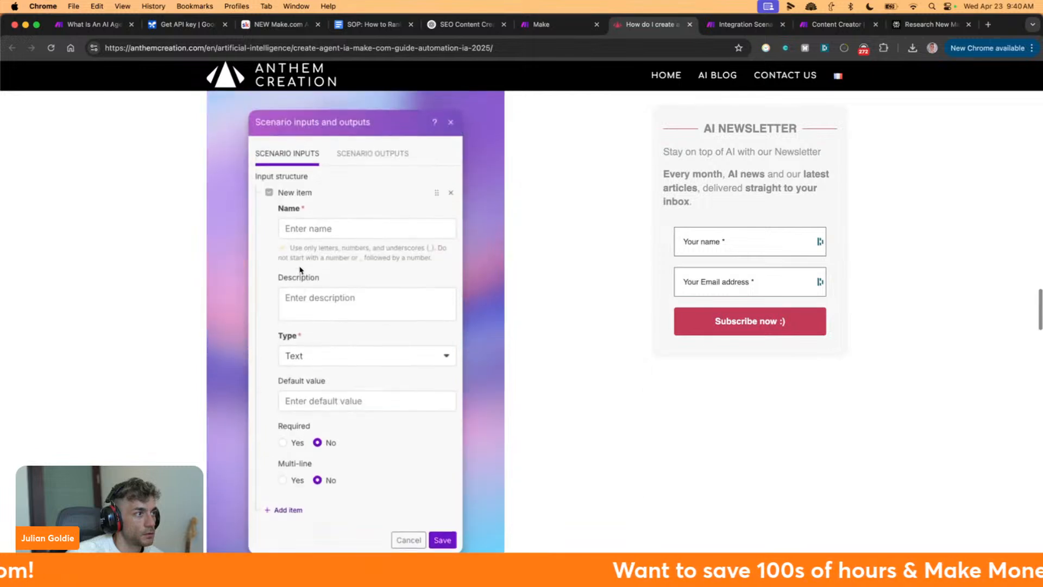
scroll(299, 270, "up", 3)
scroll(302, 272, "up", 2)
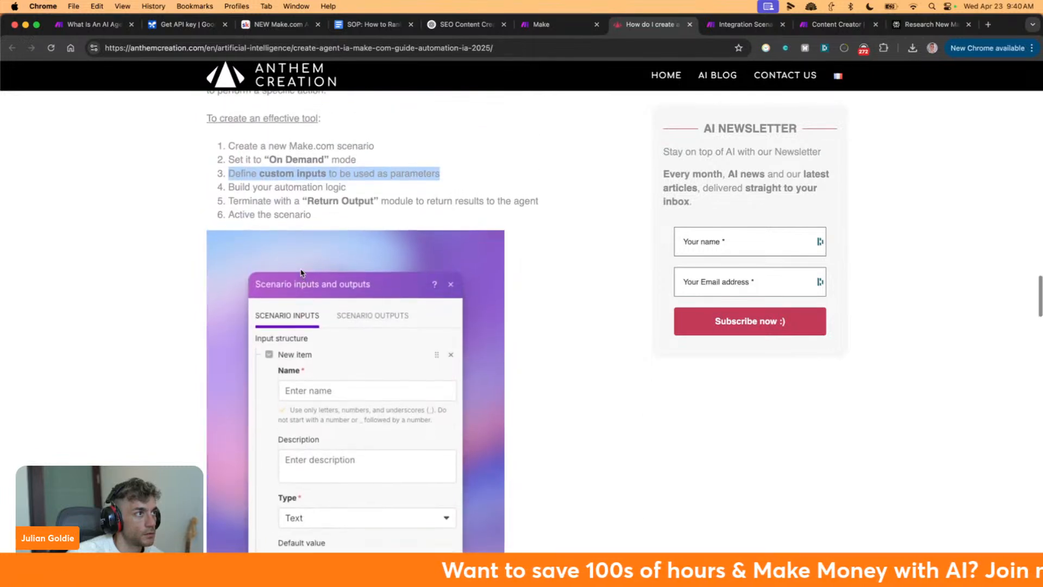
left_click(221, 174)
left_click_drag(412, 174, 570, 226)
scroll(575, 227, "down", 1)
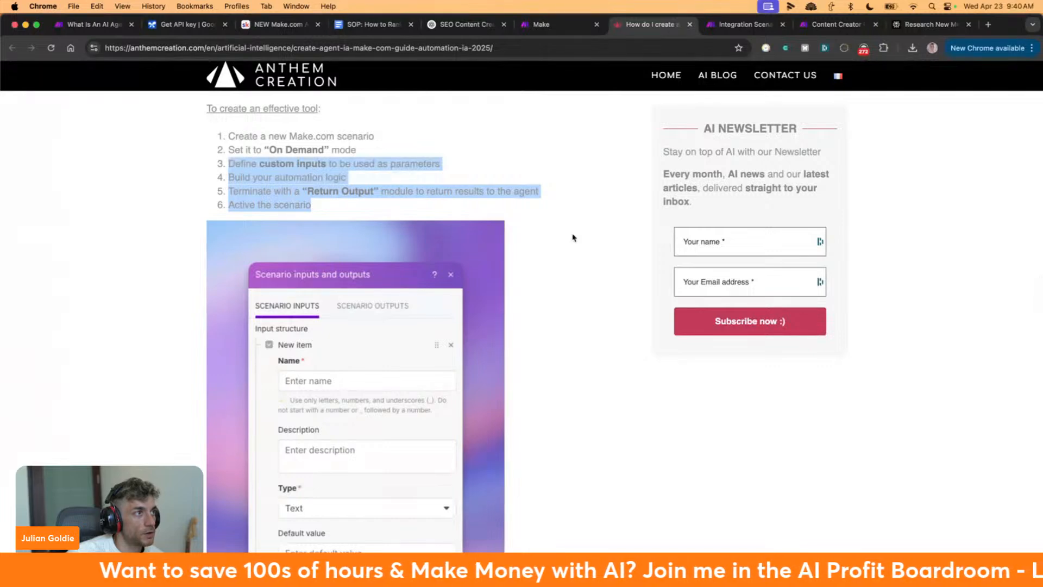
scroll(575, 231, "down", 1)
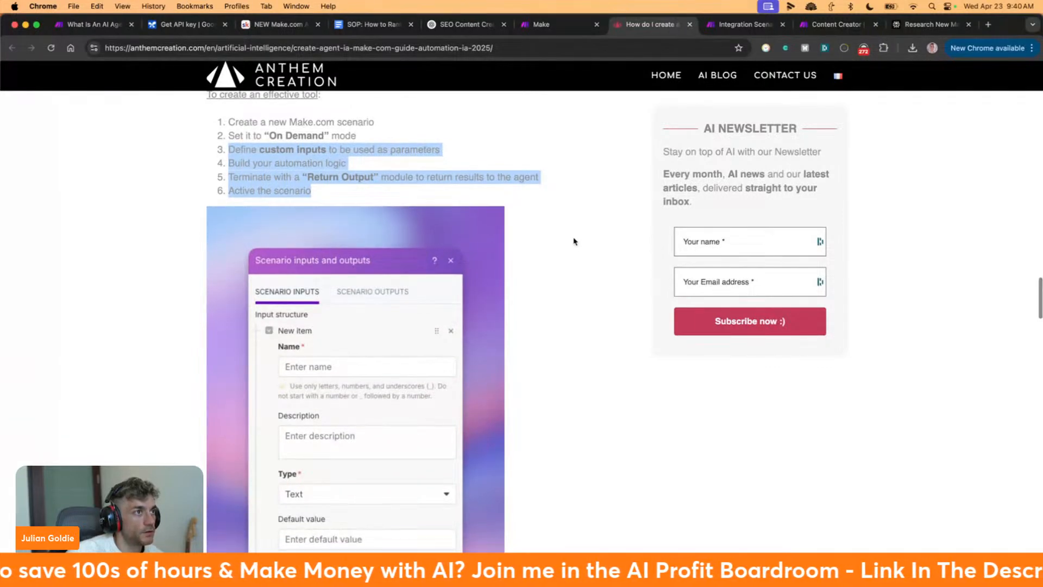
scroll(574, 239, "down", 2)
scroll(581, 229, "up", 1)
scroll(580, 231, "down", 1)
scroll(581, 232, "down", 15)
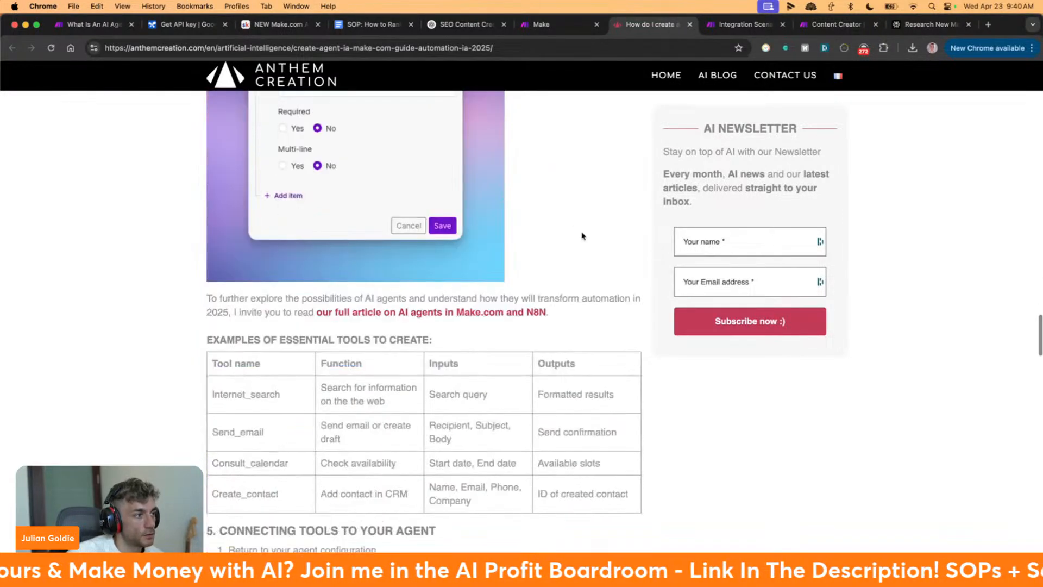
left_click_drag(204, 233, 376, 301)
left_click(377, 300)
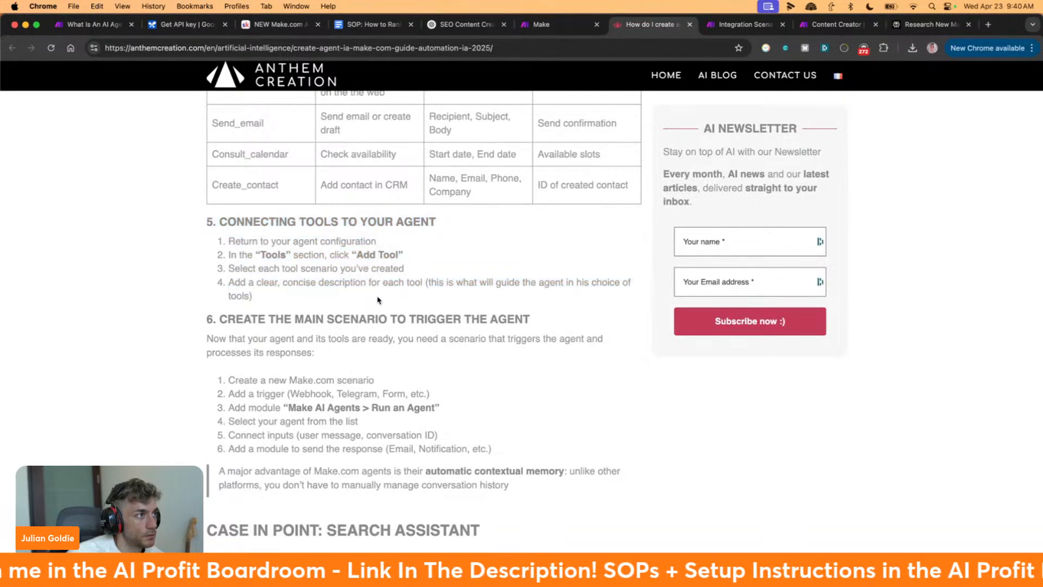
scroll(380, 301, "down", 4)
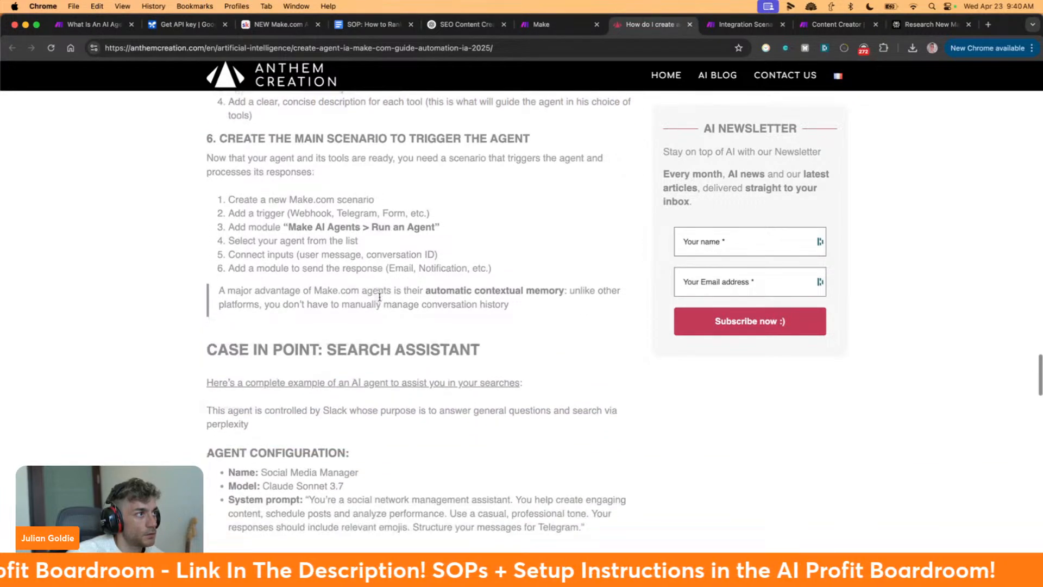
scroll(379, 297, "down", 15)
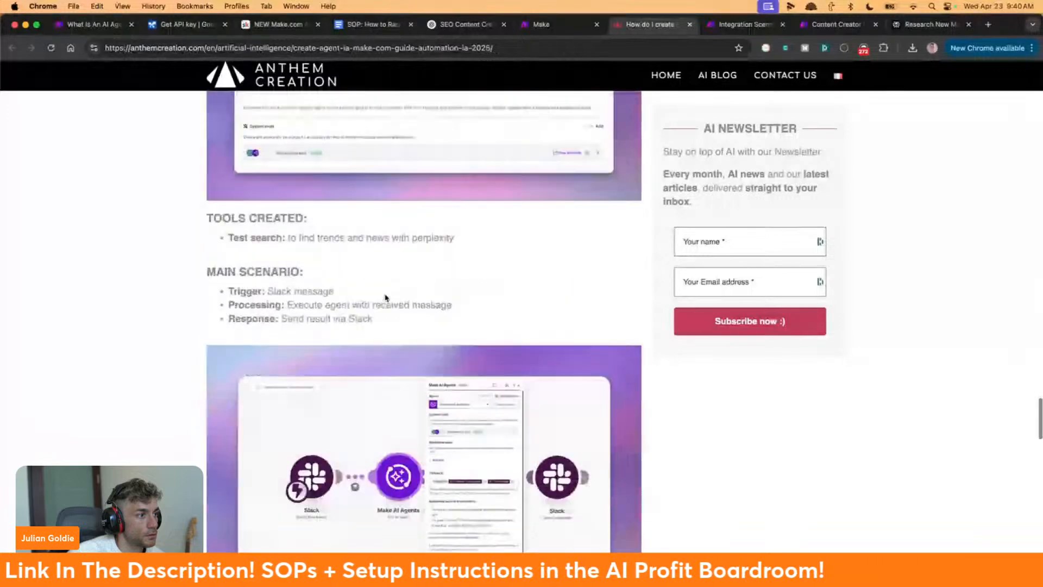
scroll(385, 296, "up", 3)
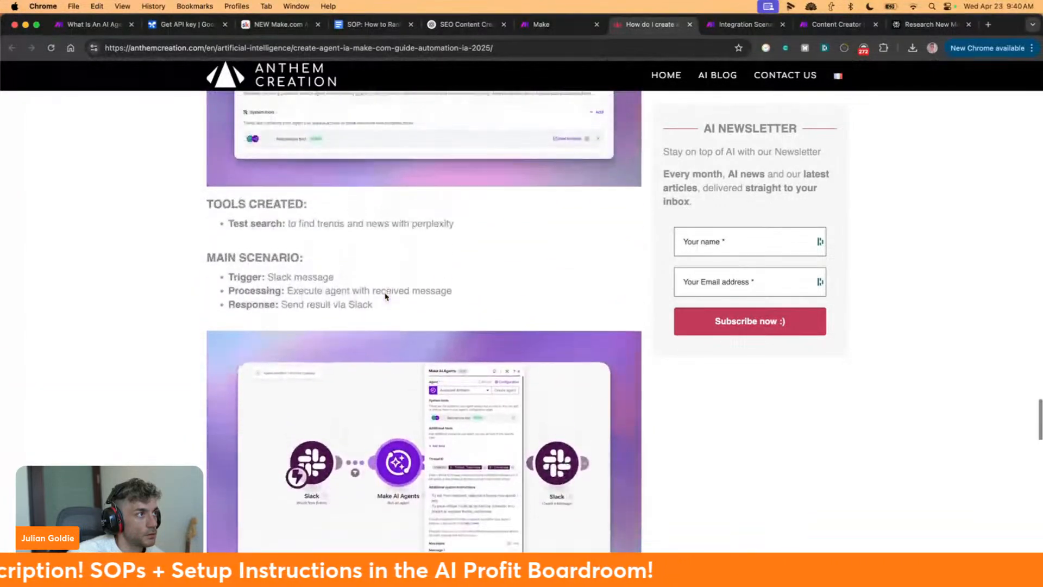
scroll(163, 258, "up", 4)
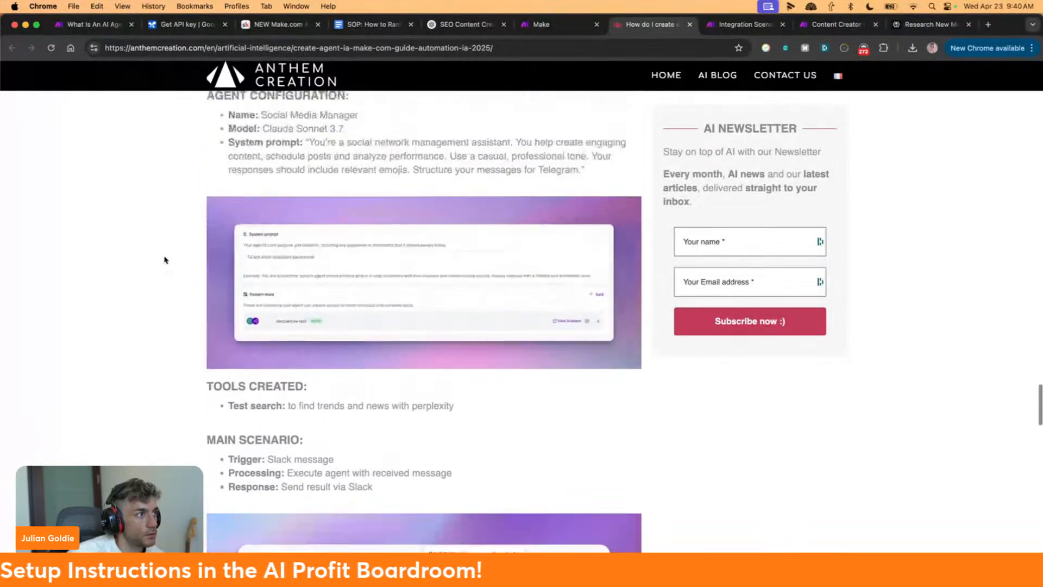
scroll(166, 259, "down", 6)
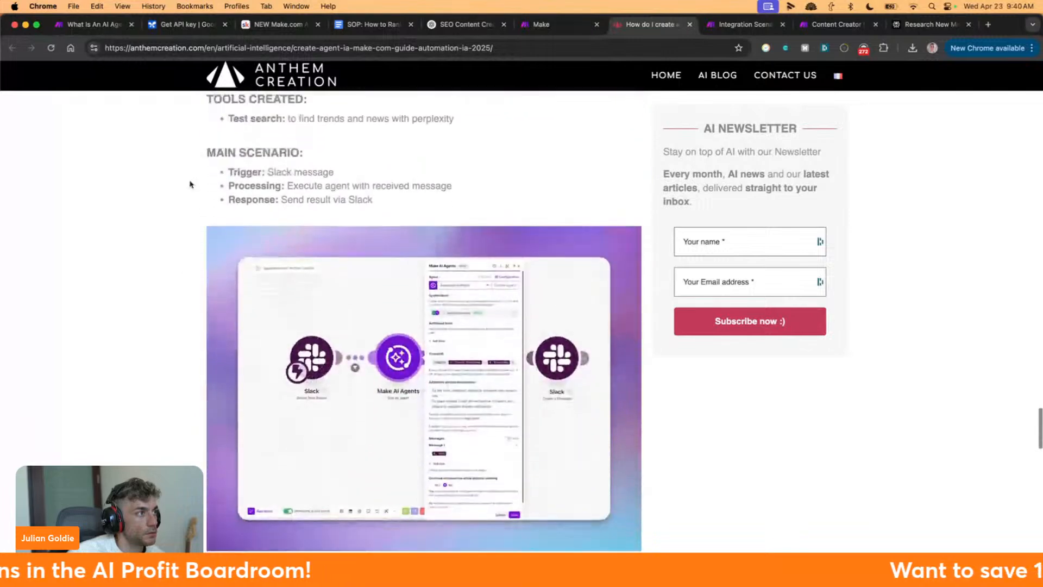
left_click_drag(410, 172, 374, 190)
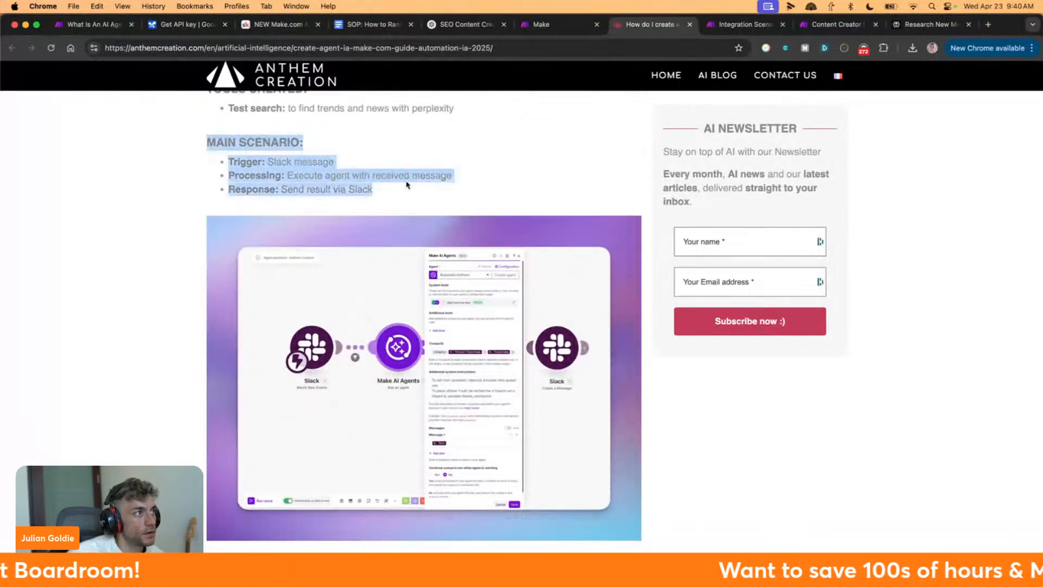
left_click_drag(220, 162, 345, 170)
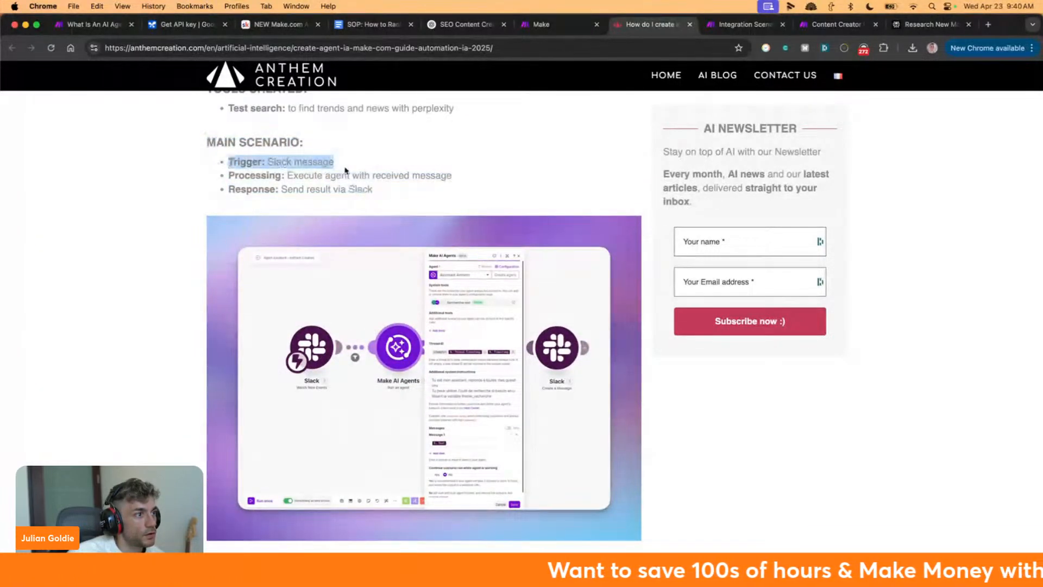
scroll(345, 169, "up", 20)
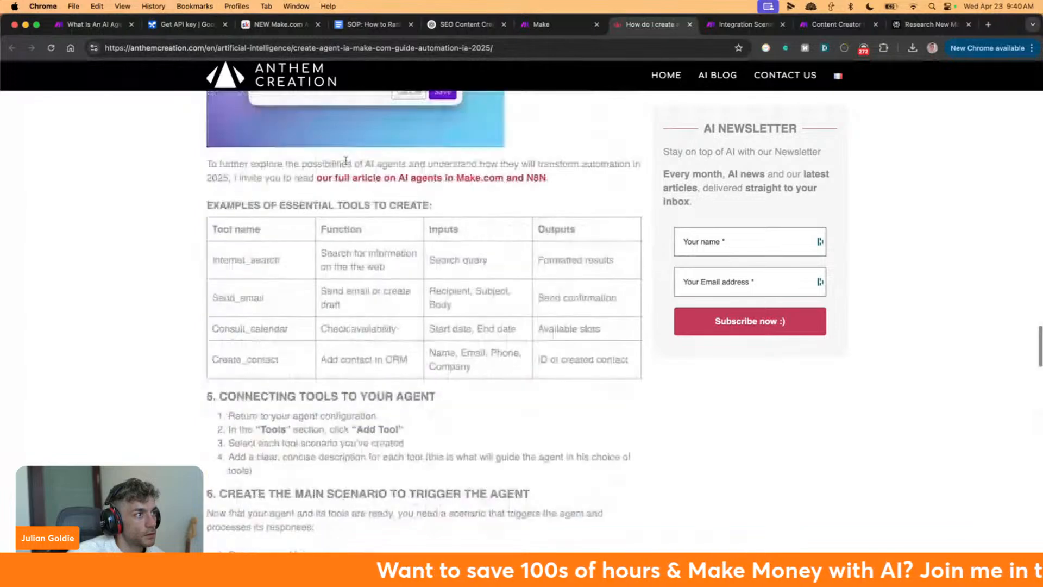
scroll(346, 164, "up", 10)
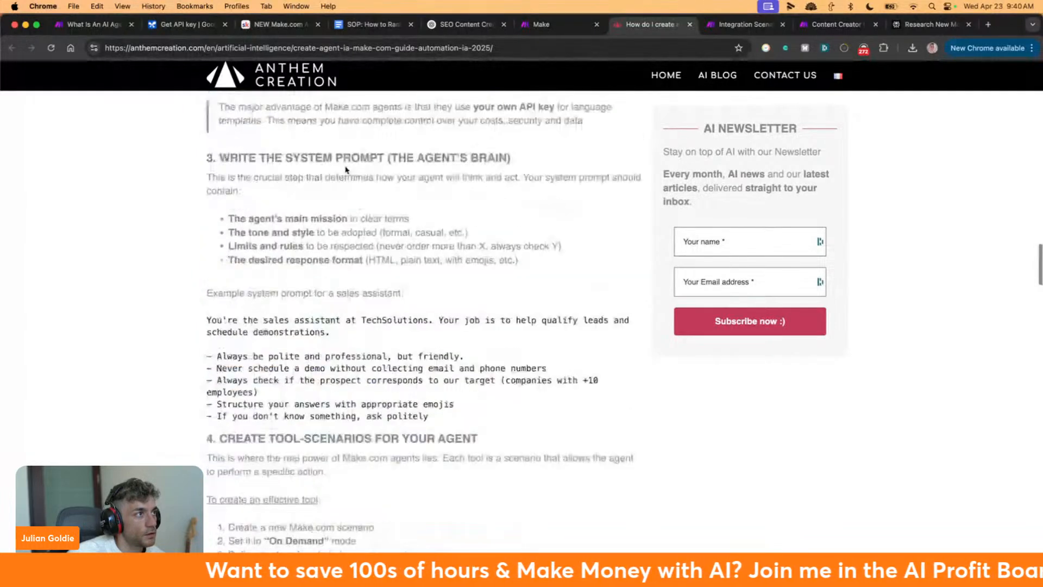
scroll(345, 168, "up", 15)
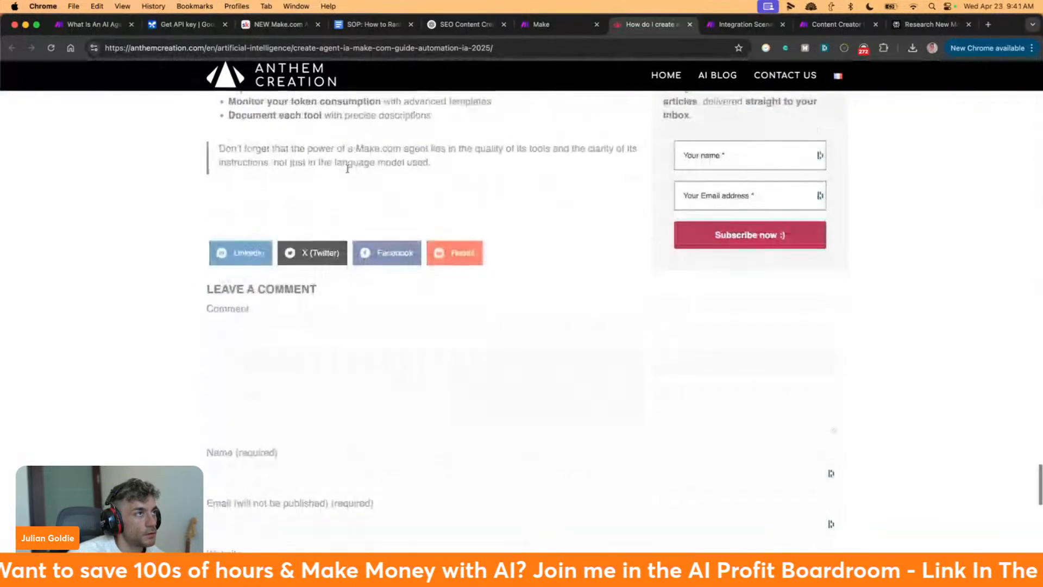
scroll(347, 168, "down", 2)
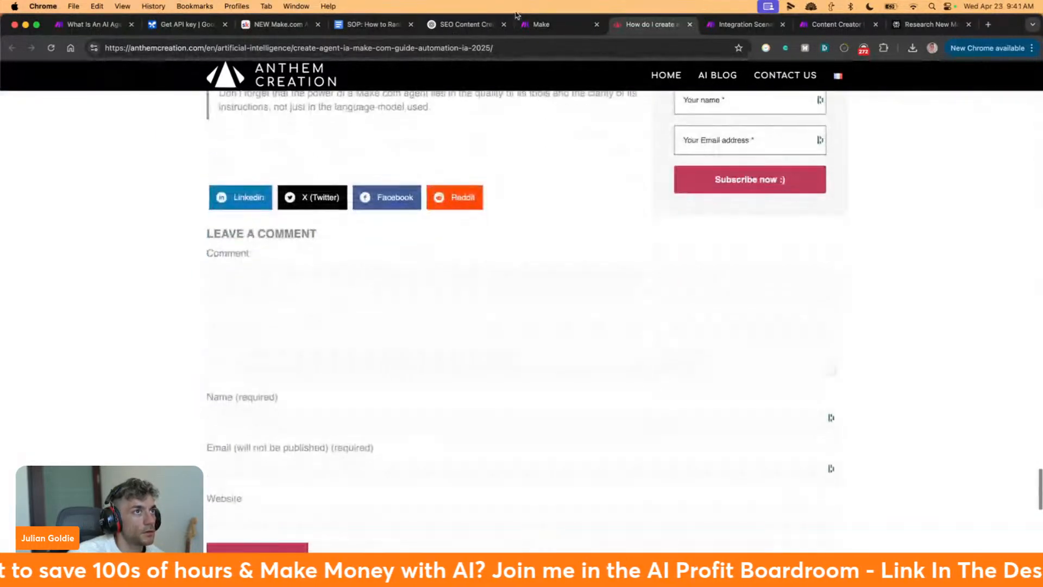
Close the Anthem Creation guide and open the Techflow.ai Make.com AI Agents article from Perplexity's sources
left_click(688, 25)
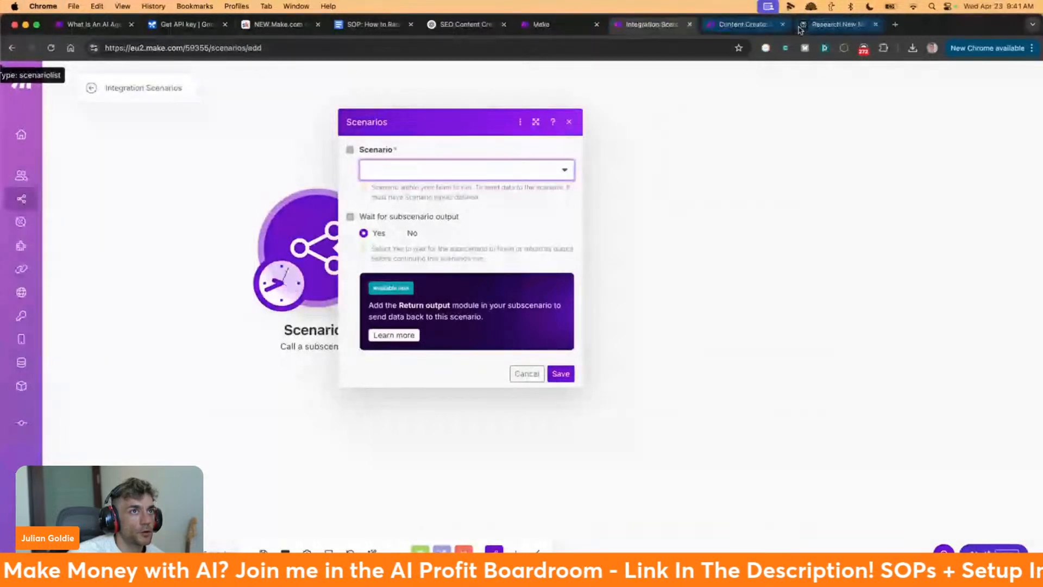
left_click(820, 28)
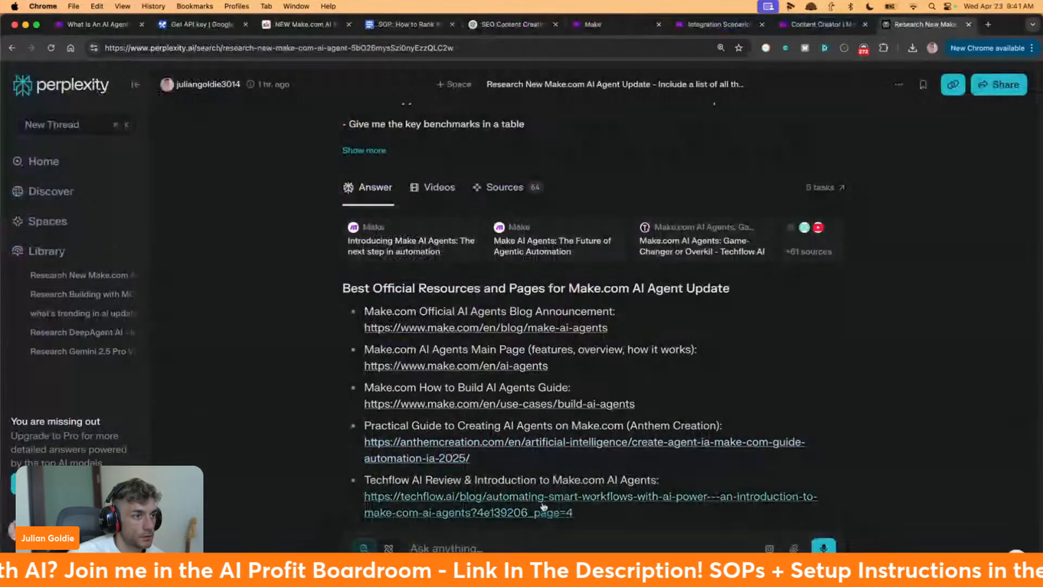
left_click(523, 443)
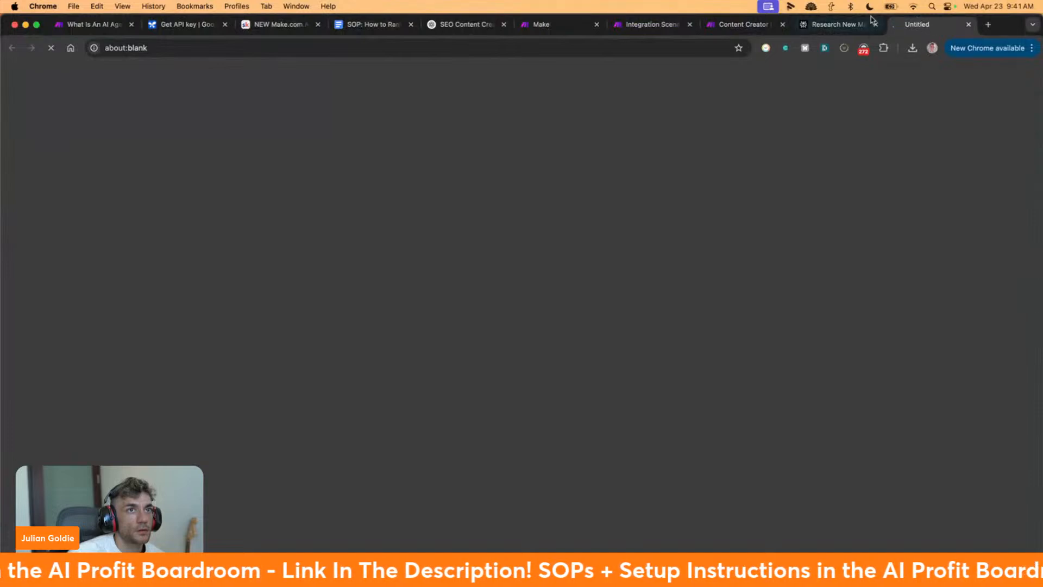
left_click(847, 24)
scroll(511, 413, "down", 2)
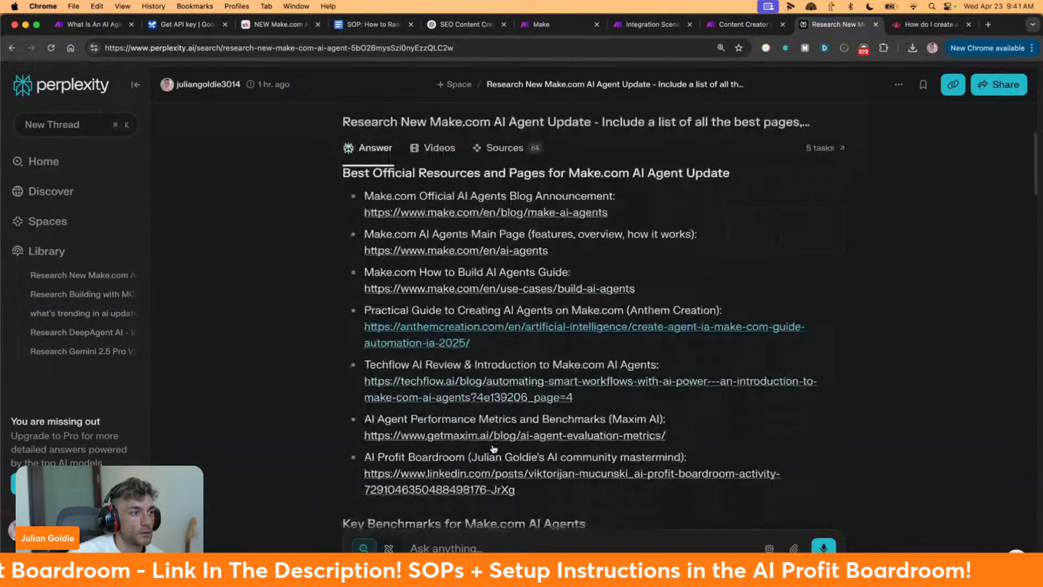
left_click(512, 396)
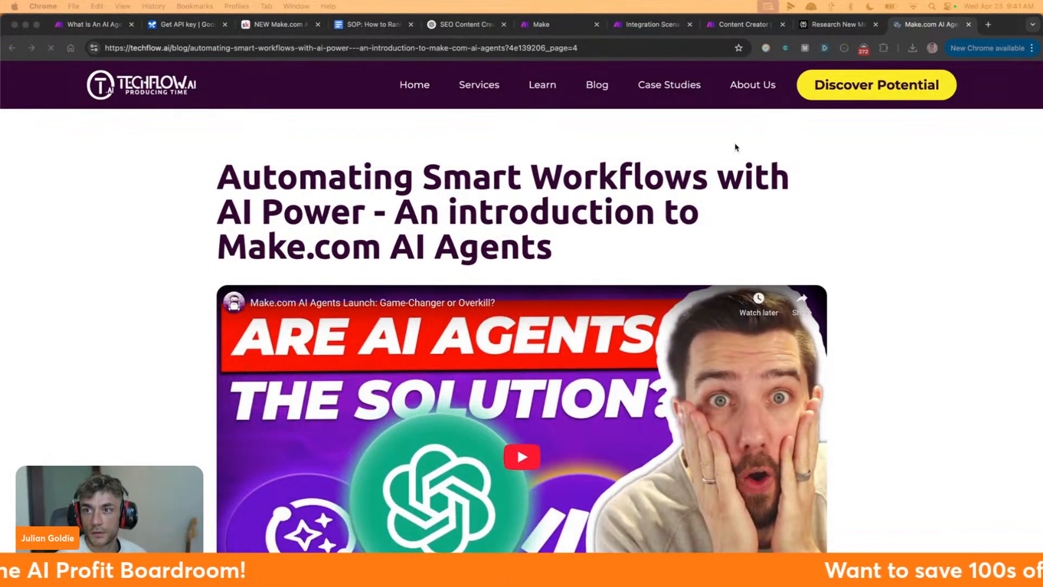
Scroll the Techflow.ai article and highlight the tools intro with its three example tools
scroll(577, 255, "down", 8)
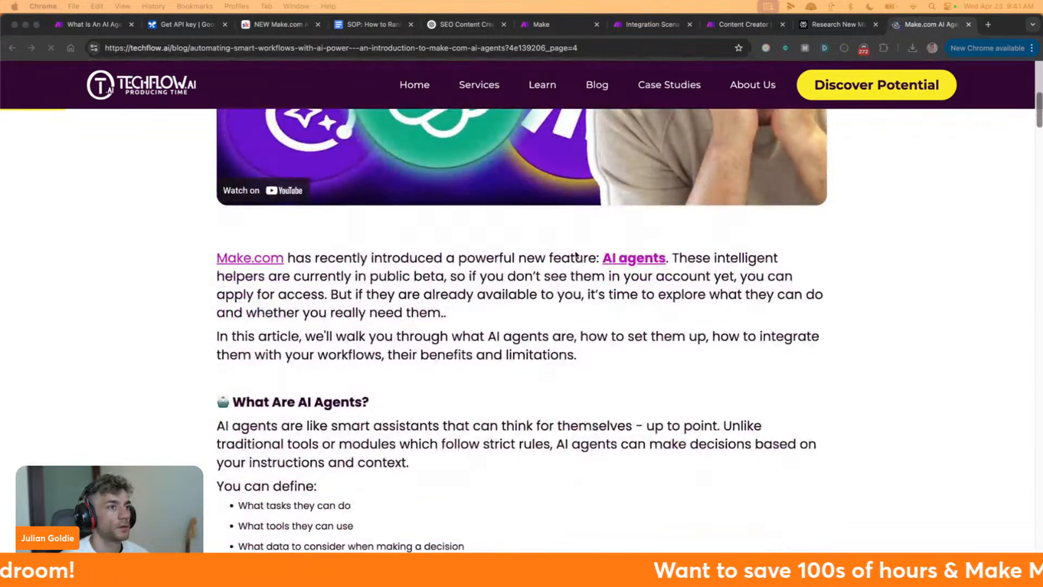
scroll(577, 256, "down", 12)
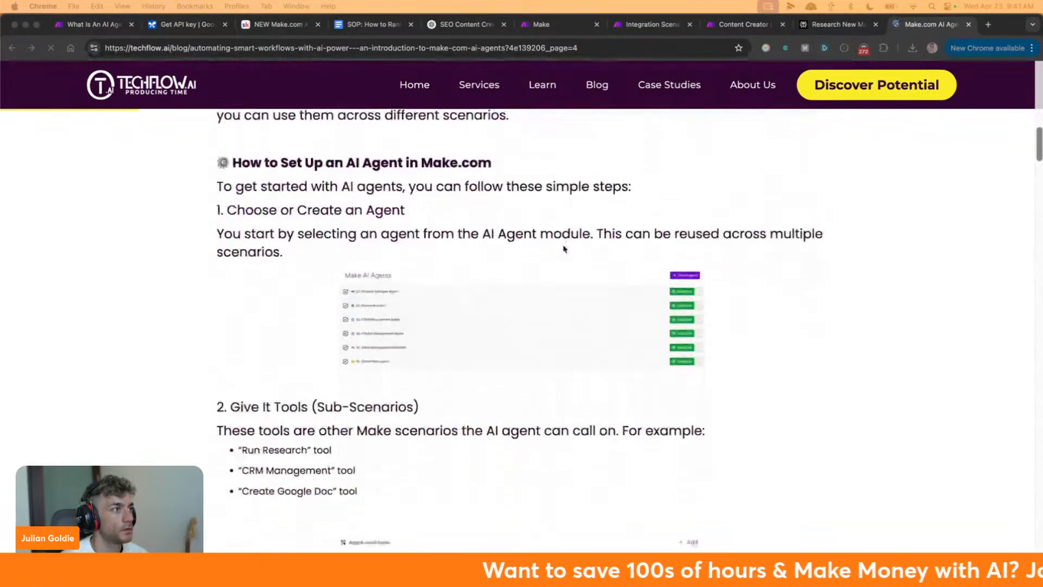
scroll(564, 249, "down", 4)
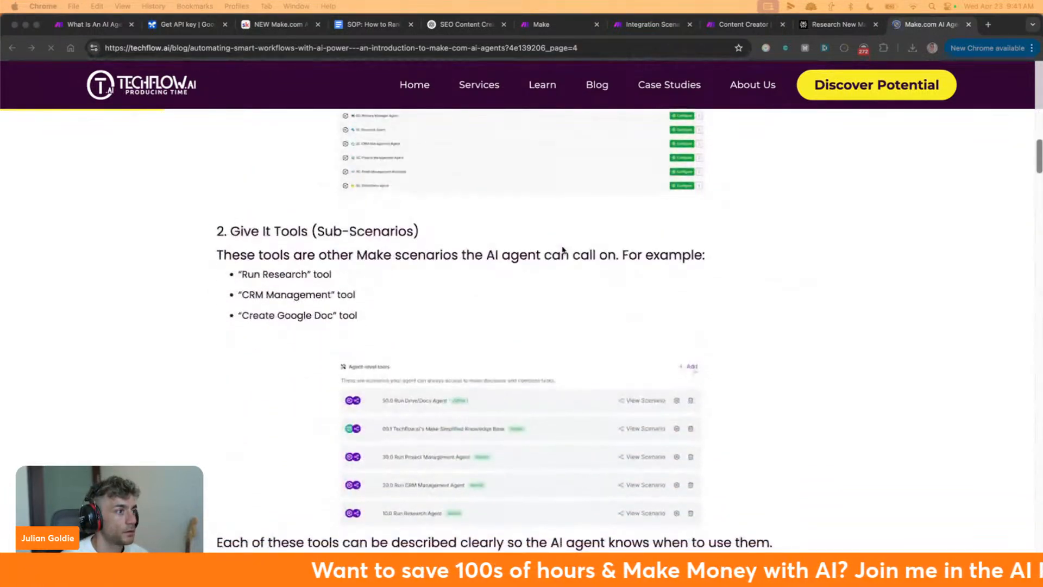
scroll(563, 250, "down", 3)
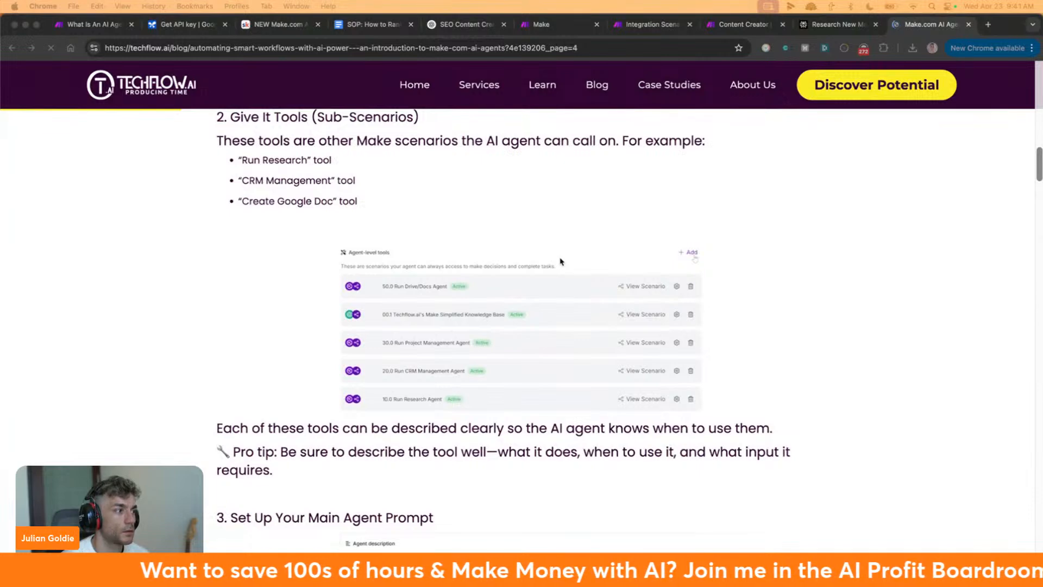
scroll(561, 262, "down", 10)
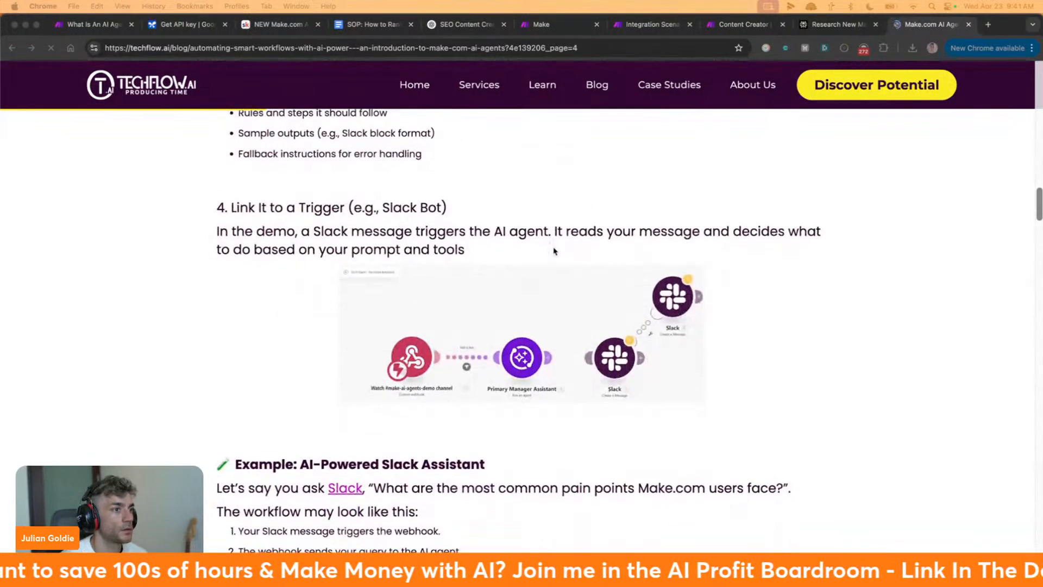
scroll(555, 251, "down", 1)
scroll(547, 273, "up", 8)
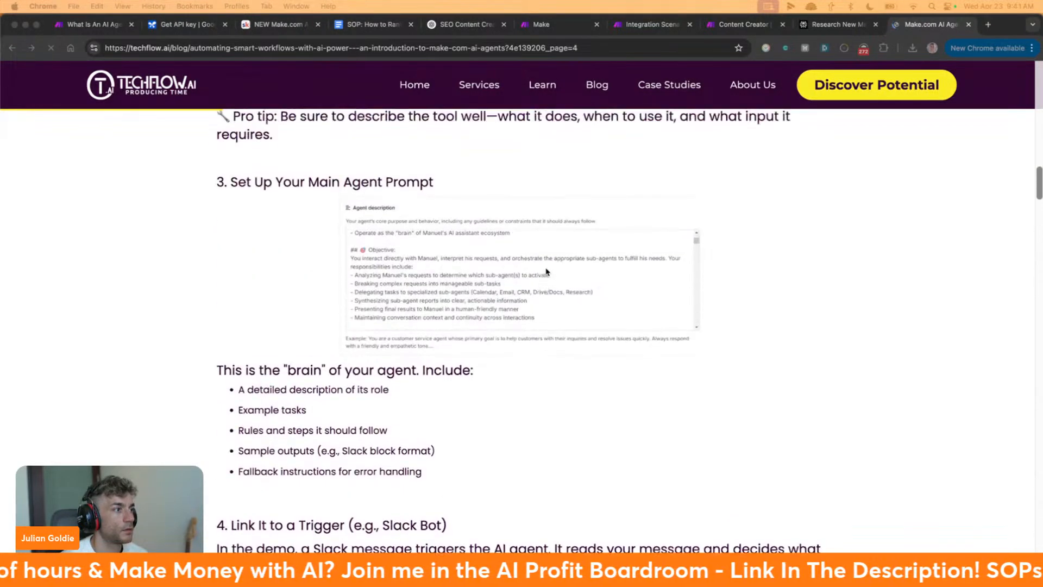
scroll(545, 270, "up", 7)
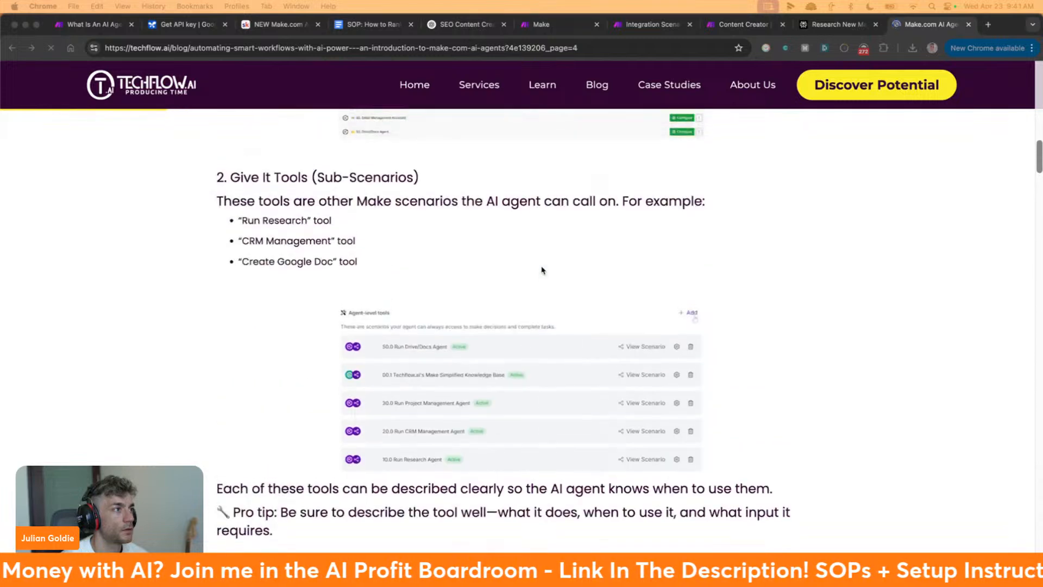
scroll(544, 268, "down", 2)
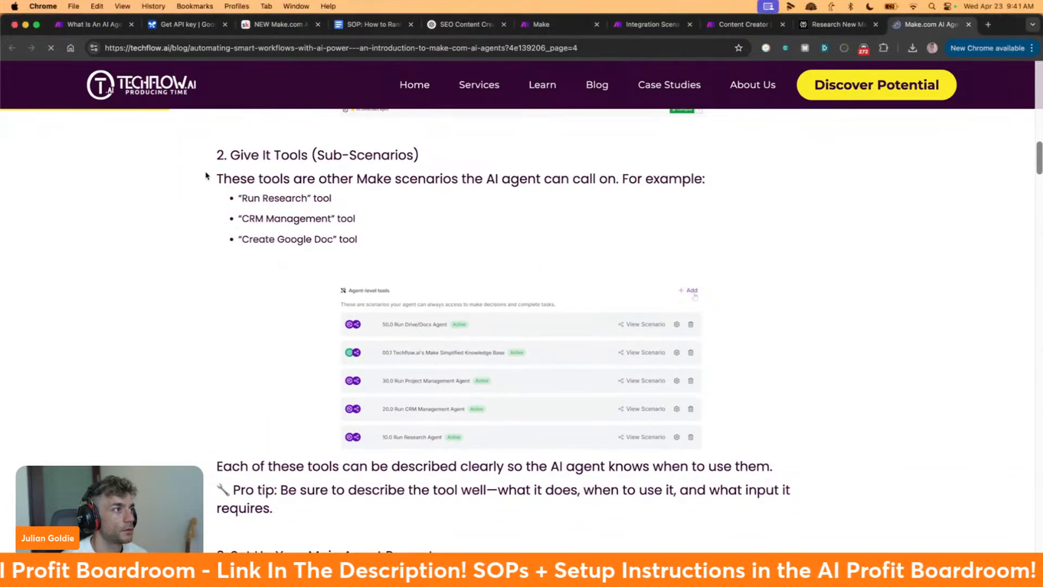
left_click_drag(210, 183, 342, 237)
left_click(403, 239)
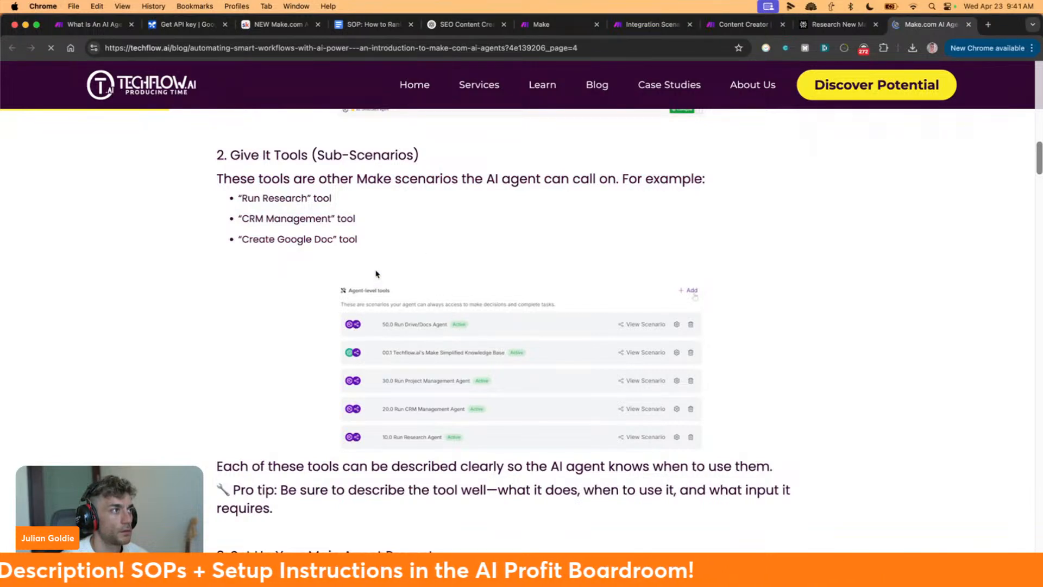
Highlight the Give It Tools heading and the sentence about selecting an agent
scroll(376, 273, "up", 1)
left_click_drag(209, 174, 456, 267)
scroll(460, 224, "up", 4)
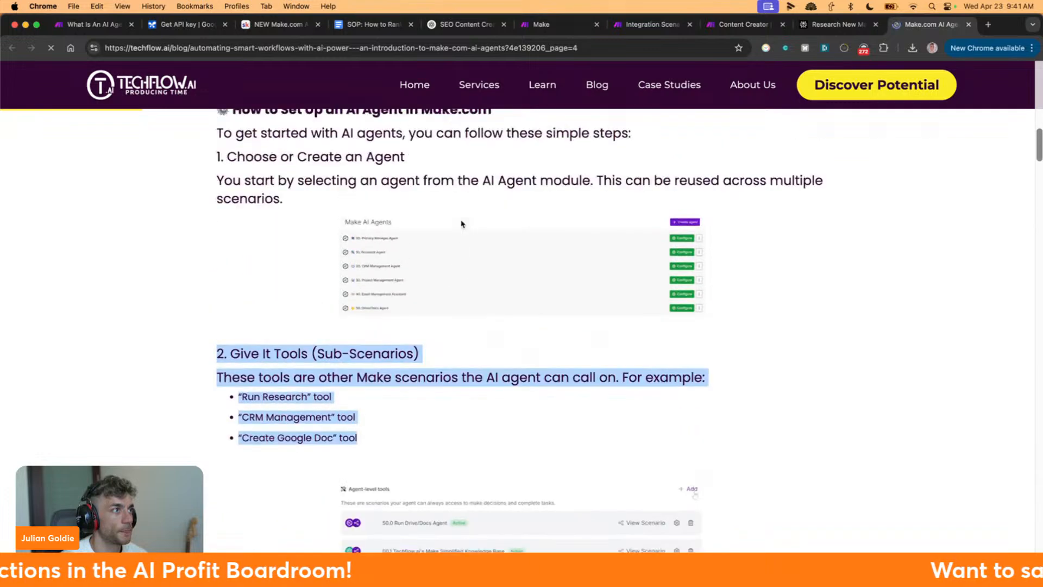
left_click_drag(218, 233, 825, 238)
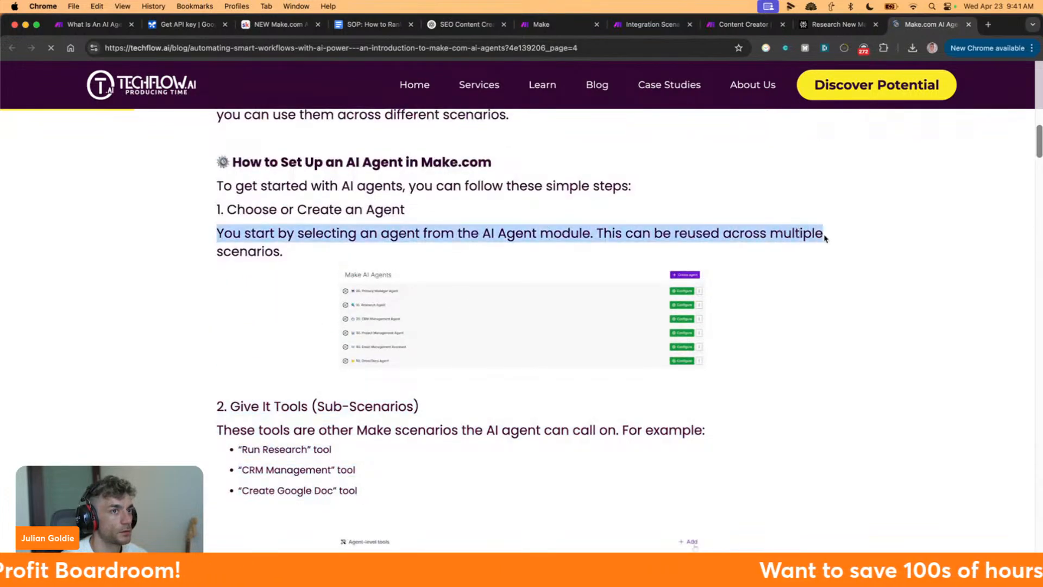
scroll(807, 248, "down", 3)
left_click(224, 392)
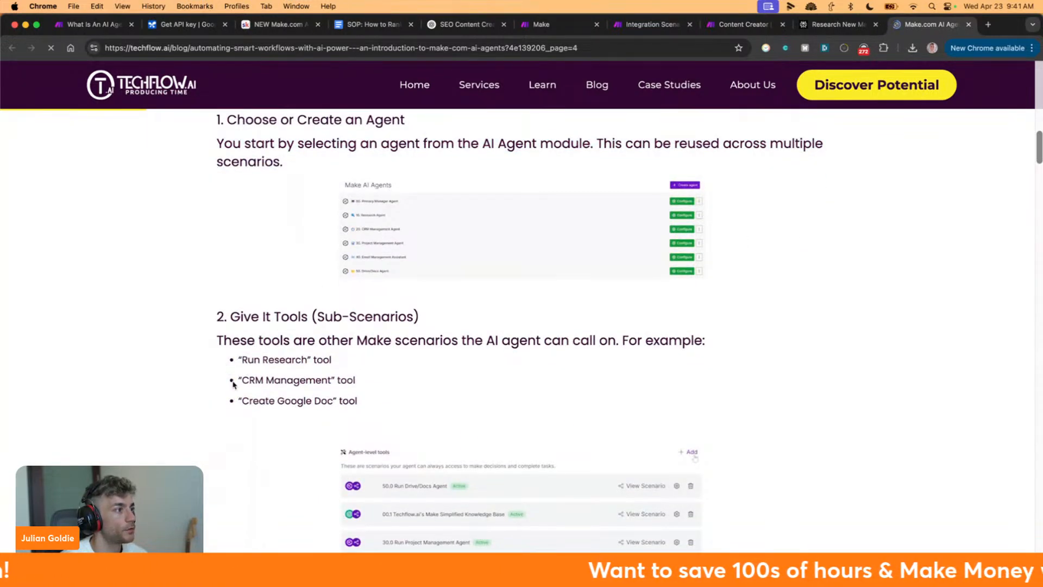
left_click_drag(234, 384, 423, 398)
Highlight the Set Up Your Main Agent Prompt heading and the Slack trigger paragraph
scroll(404, 388, "down", 4)
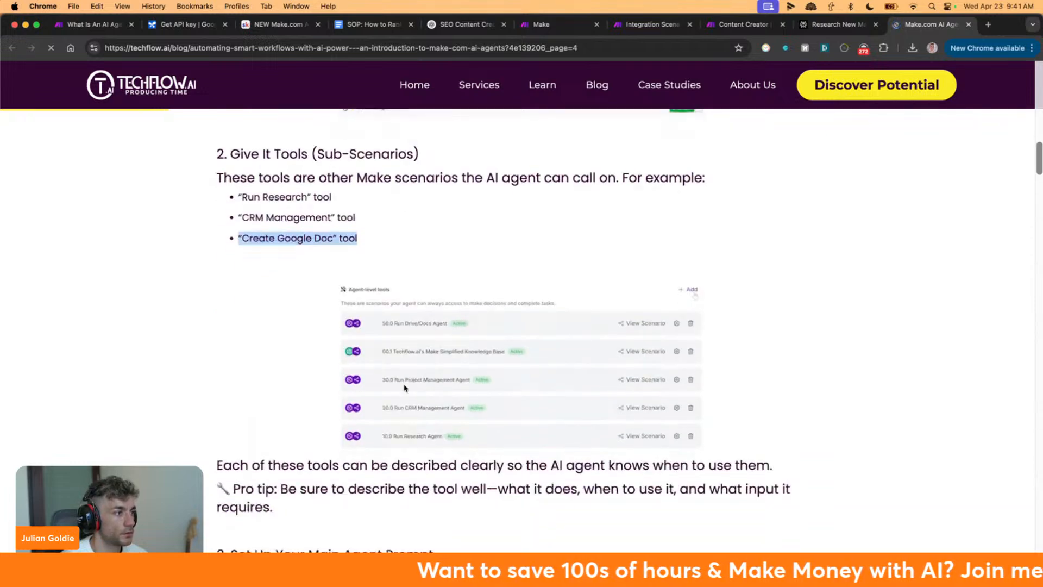
scroll(404, 388, "down", 5)
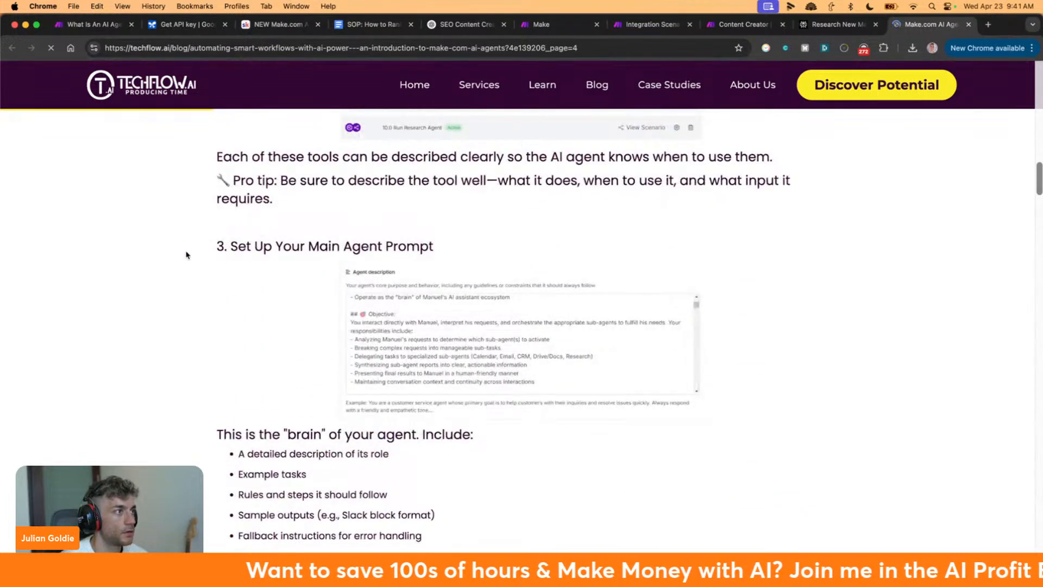
left_click_drag(186, 255, 451, 259)
scroll(443, 267, "down", 7)
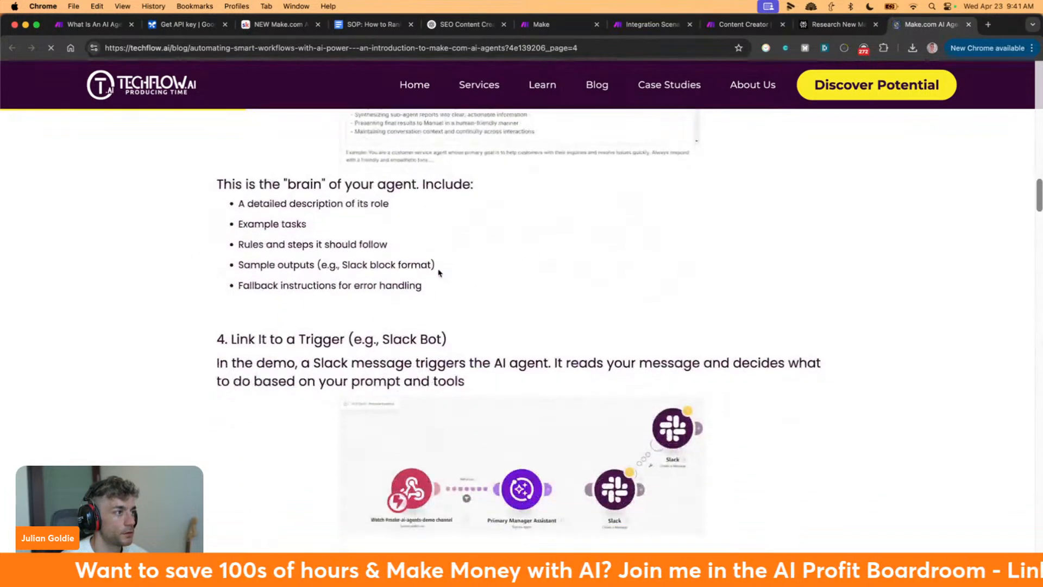
left_click_drag(208, 194, 506, 239)
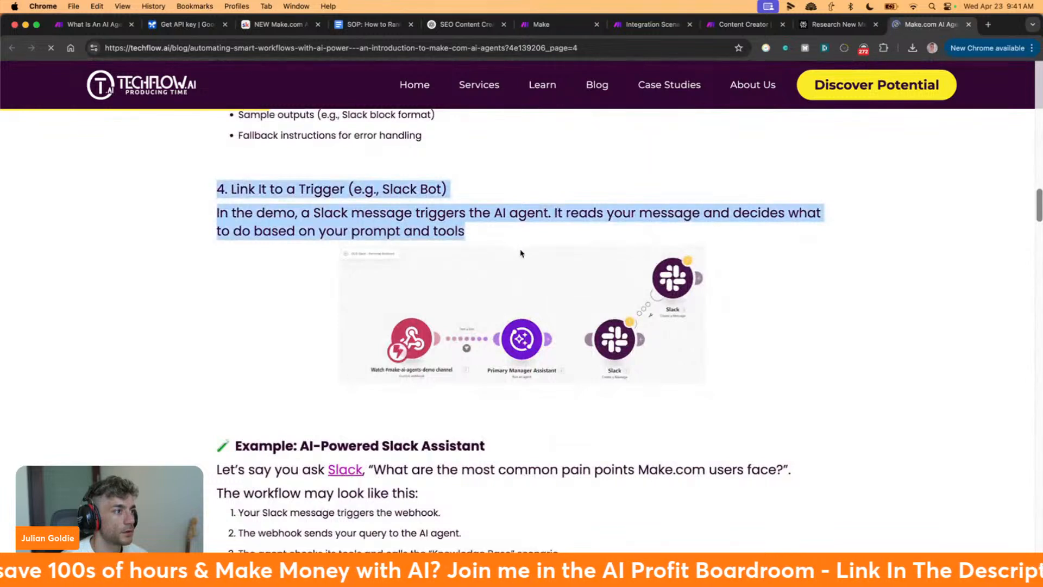
left_click_drag(217, 213, 463, 223)
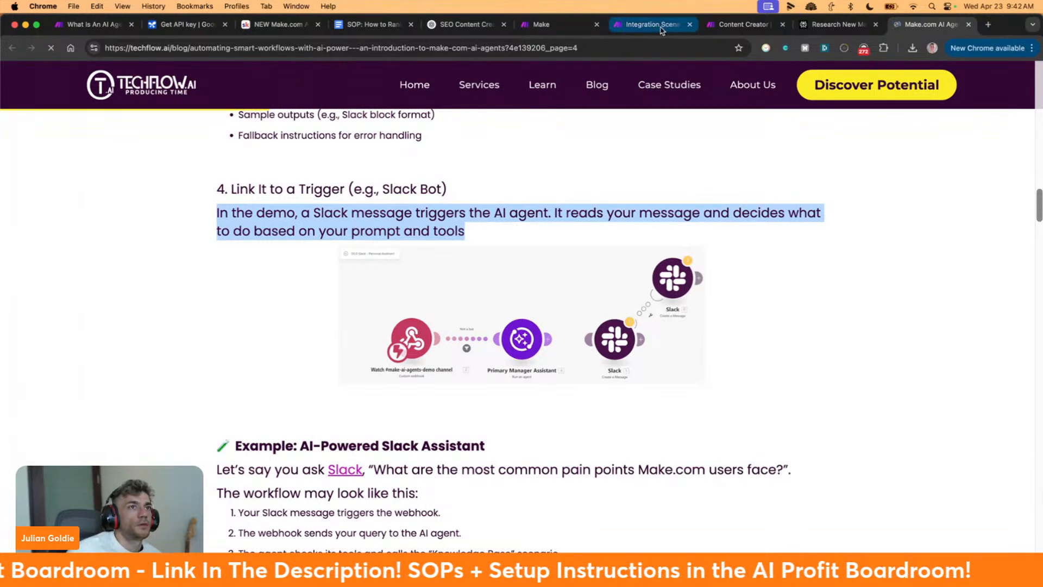
Delete the Scenarios module from the Integration Scenarios scenario
left_click(639, 25)
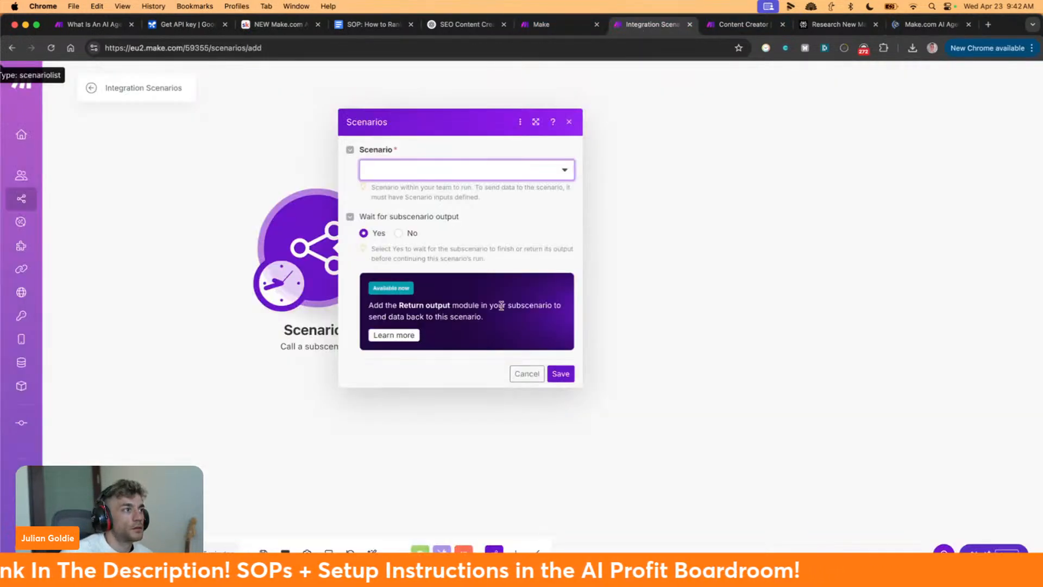
left_click(649, 327)
right_click(342, 293)
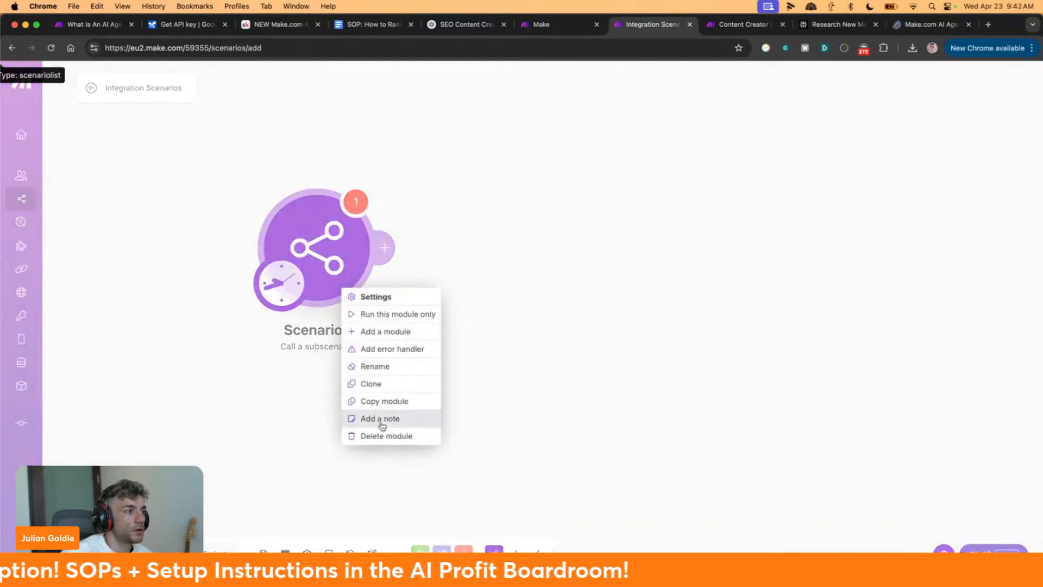
left_click(380, 438)
Add a Discord Watch Channel Messages trigger and start creating a new Discord connection
left_click(326, 263)
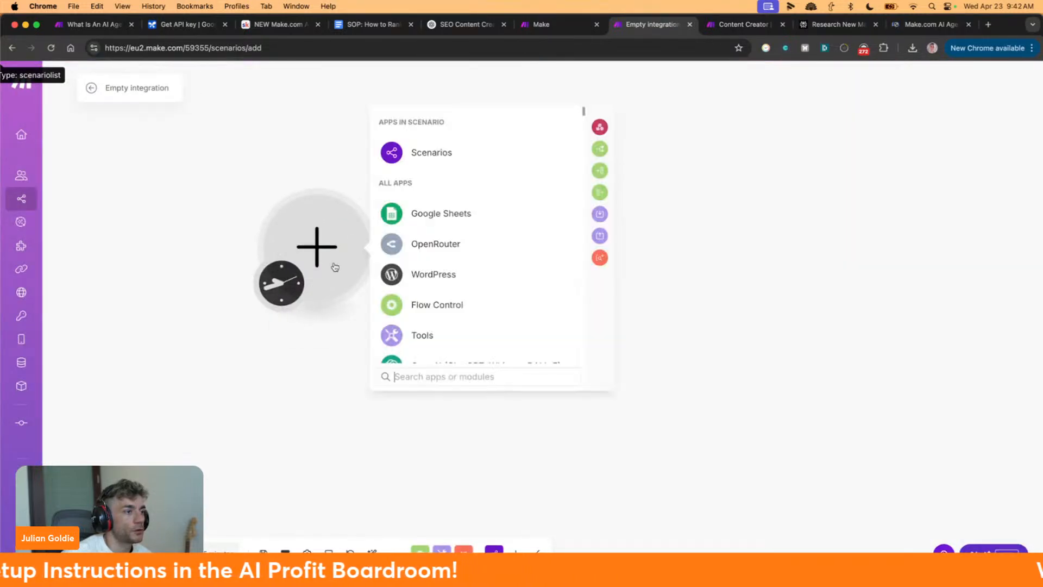
type("discord")
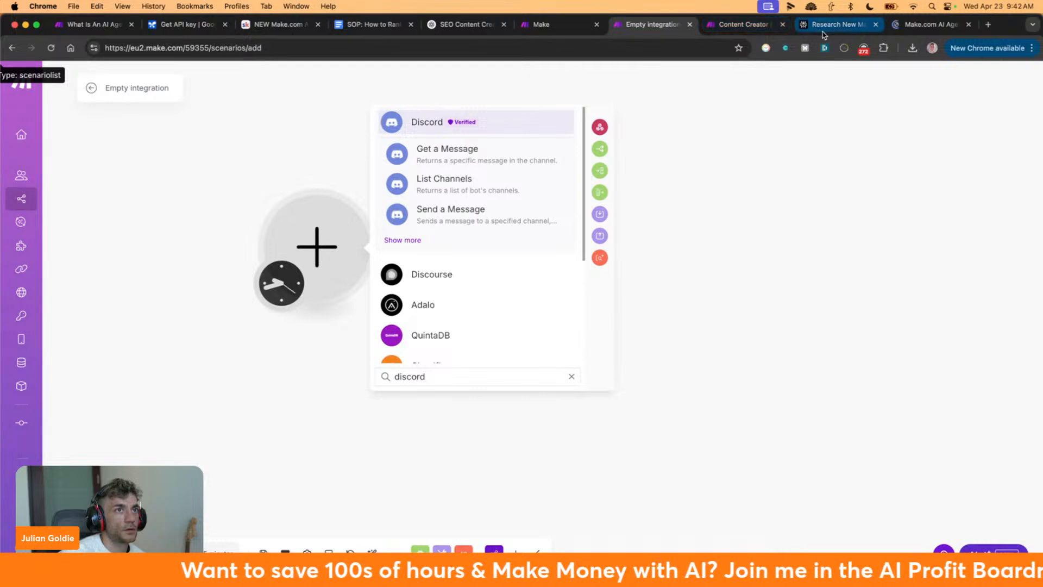
left_click(739, 24)
left_click(836, 24)
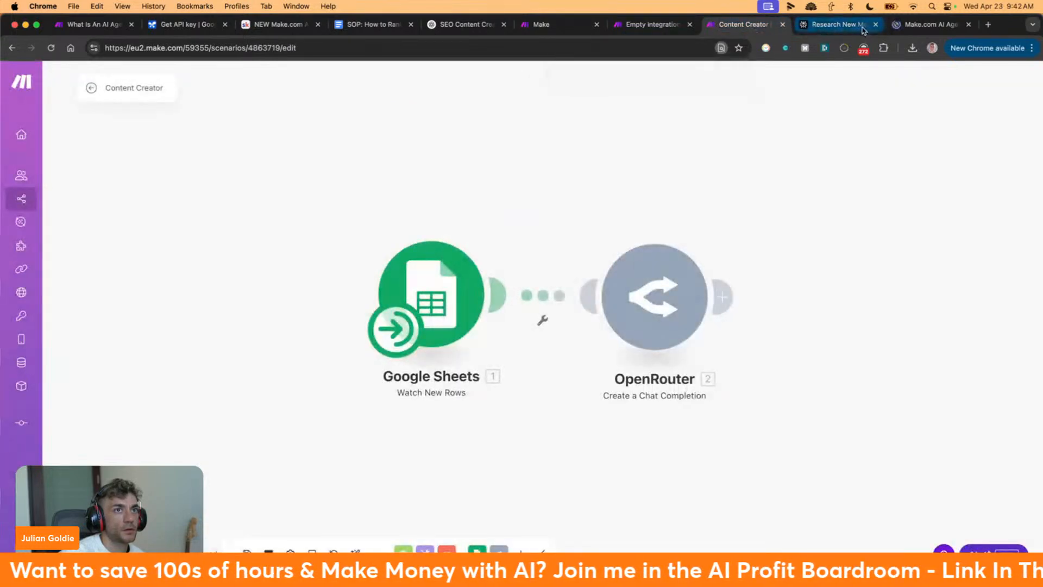
left_click(897, 28)
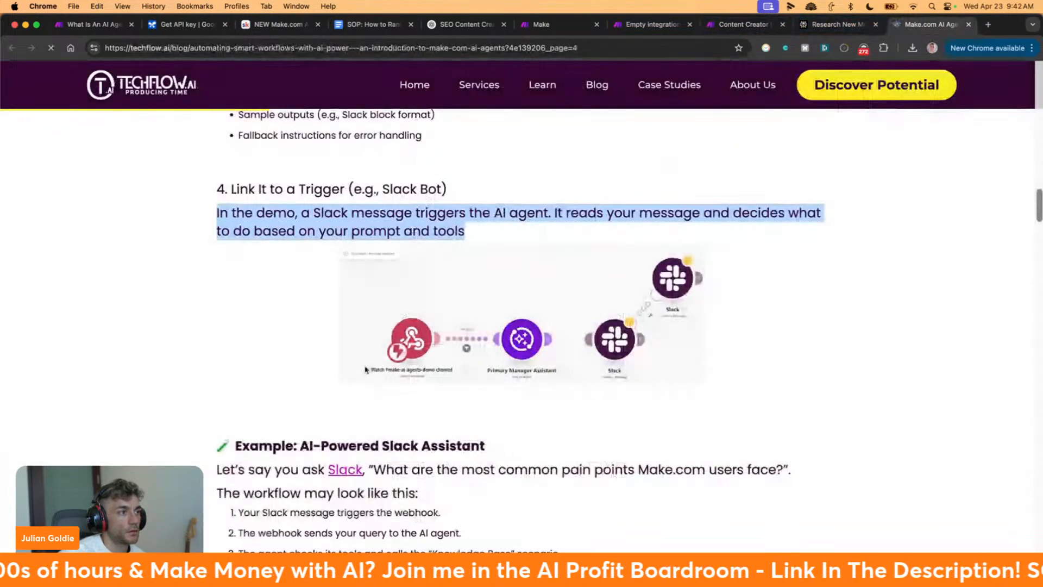
left_click(643, 27)
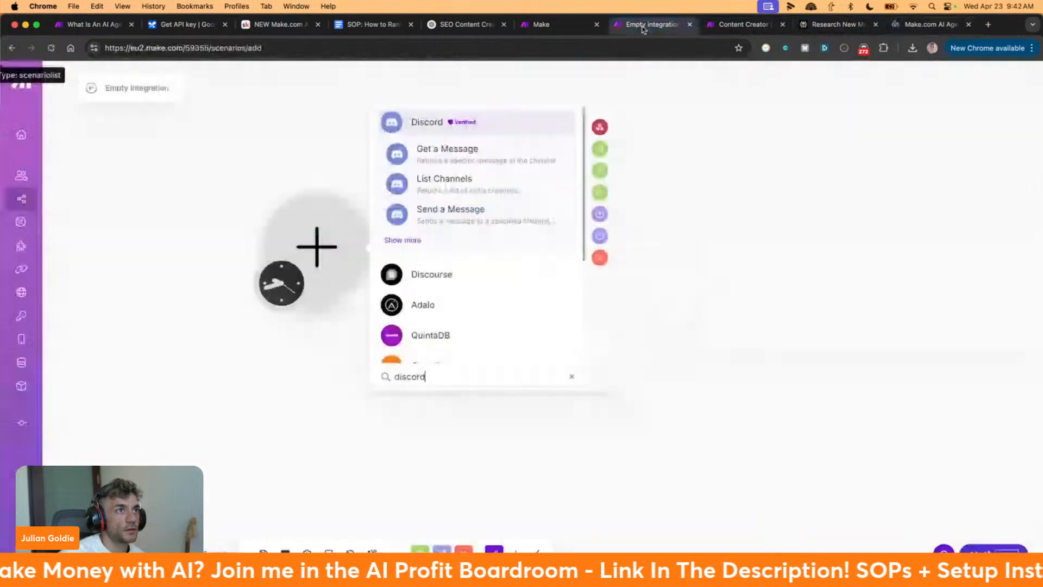
left_click(399, 240)
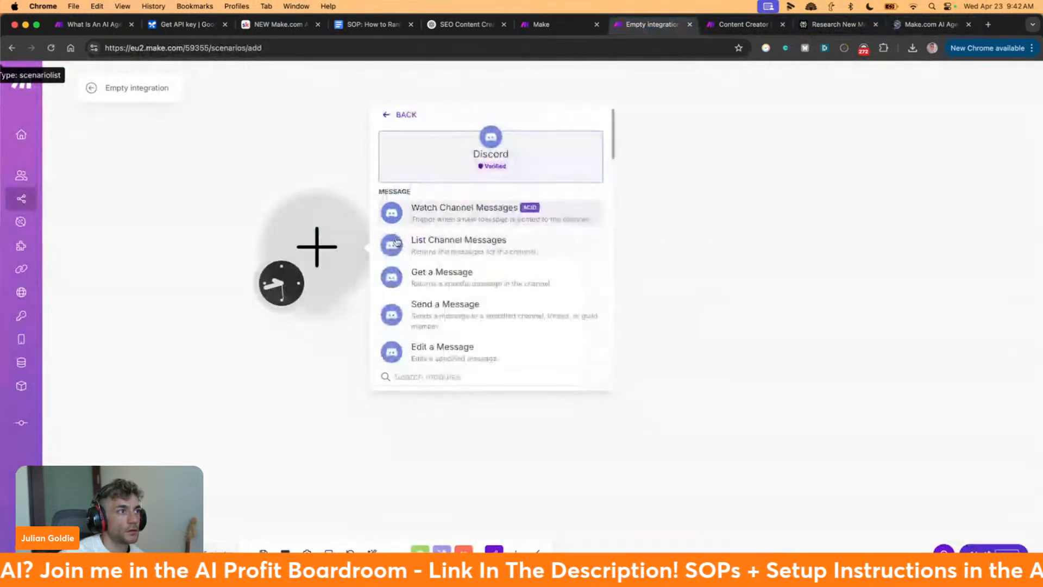
left_click(480, 212)
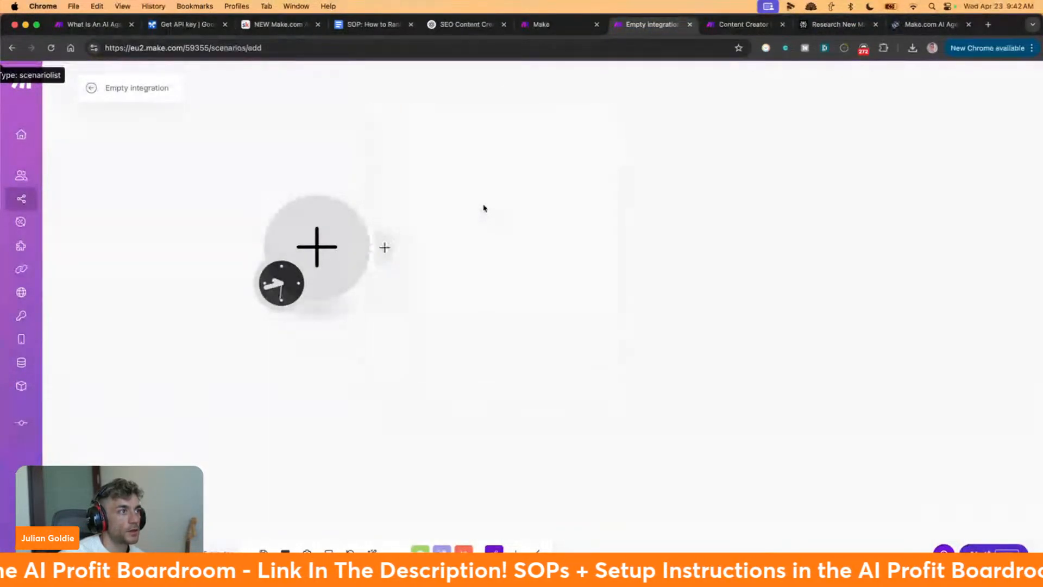
left_click(454, 243)
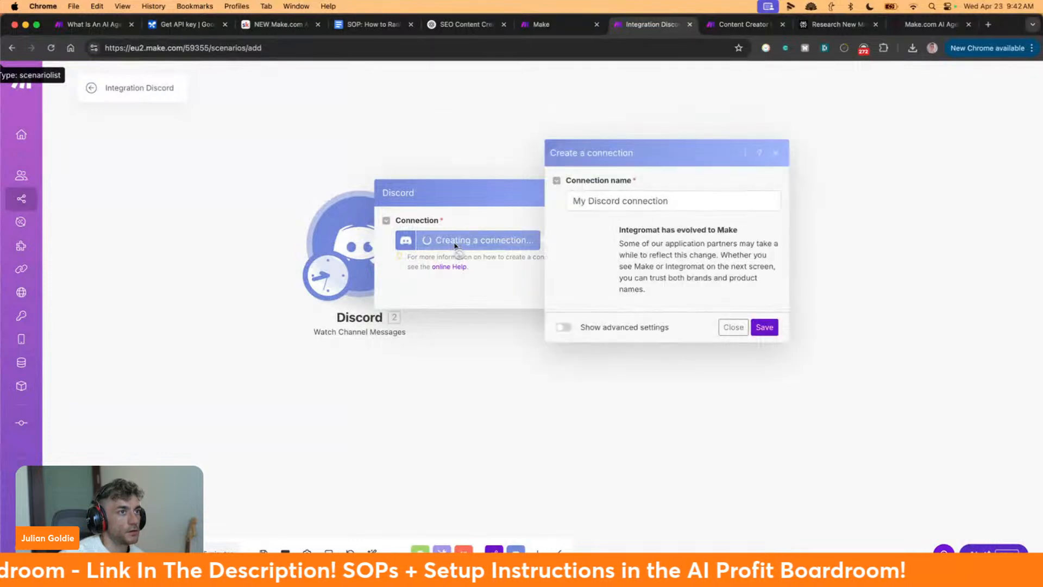
Save My Discord connection, authorise the bot on the chosen server, and check the channel list
left_click(765, 330)
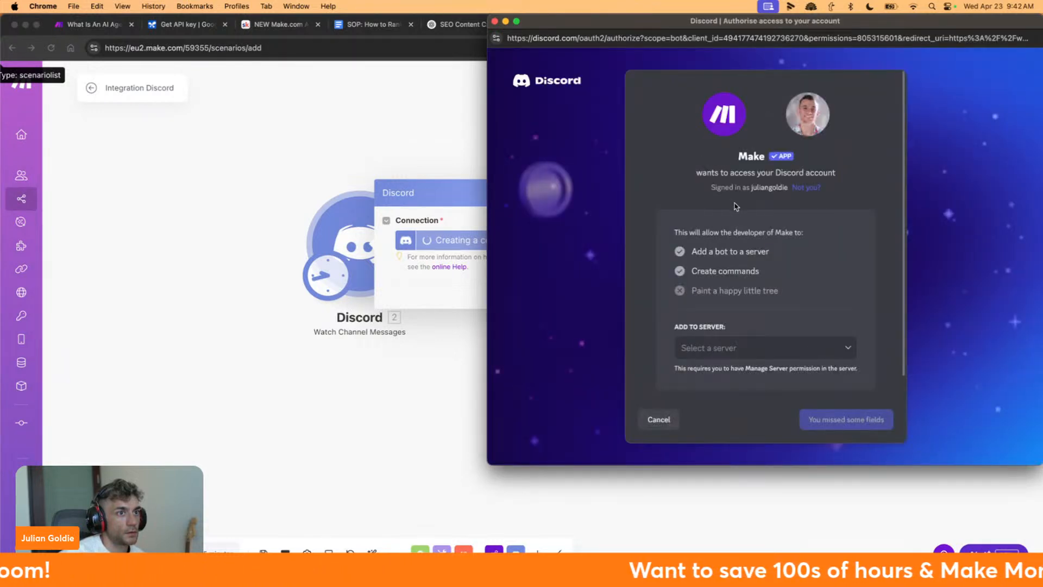
left_click(775, 353)
left_click(749, 373)
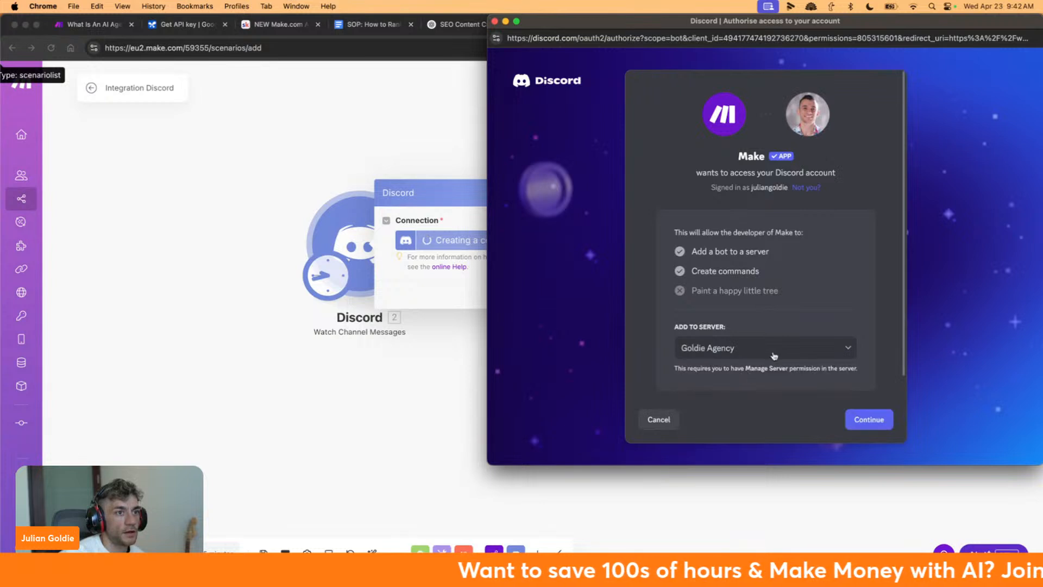
left_click(885, 426)
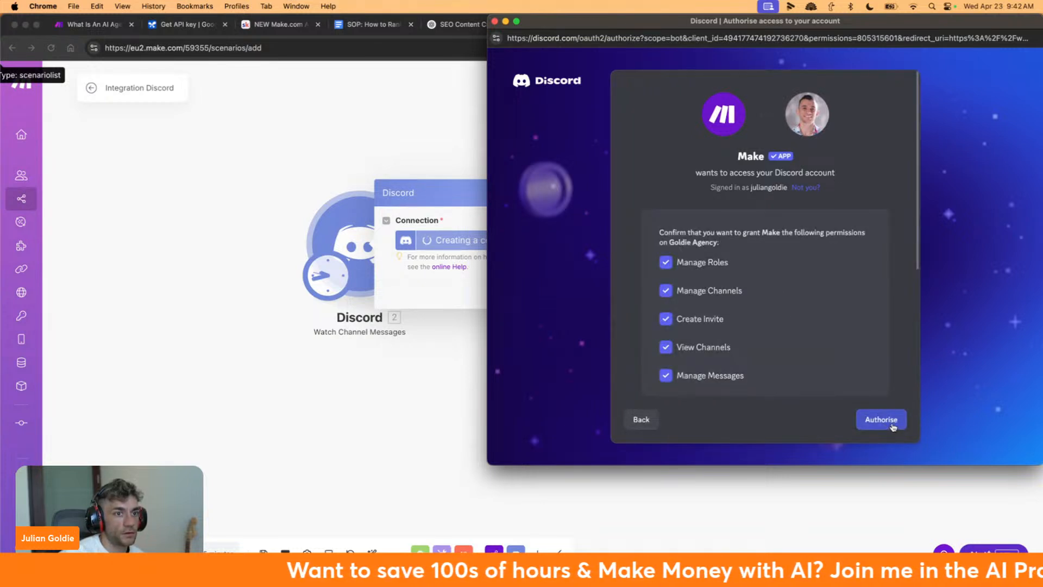
left_click(893, 427)
scroll(851, 359, "down", 3)
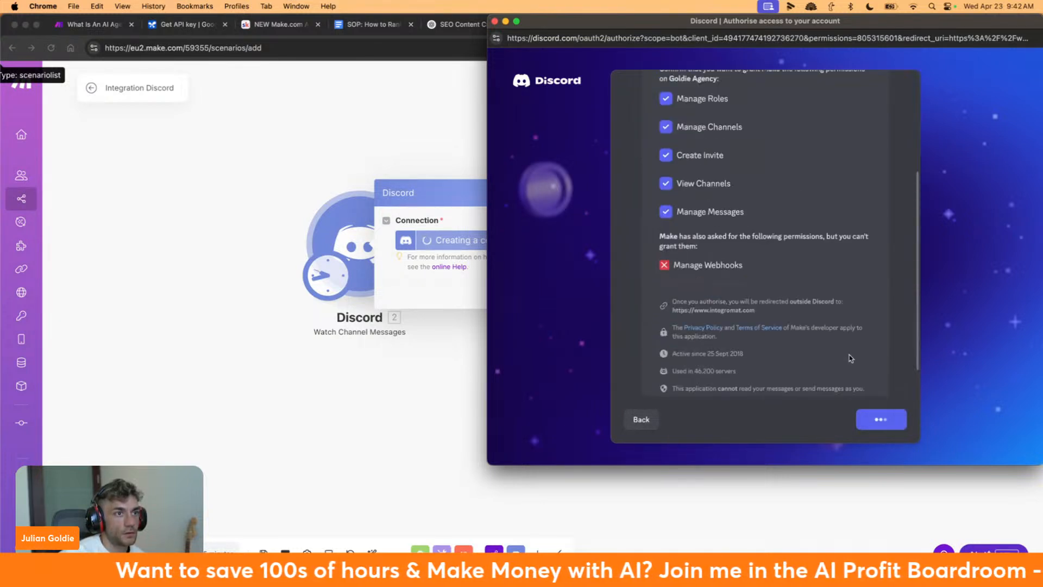
scroll(851, 359, "up", 4)
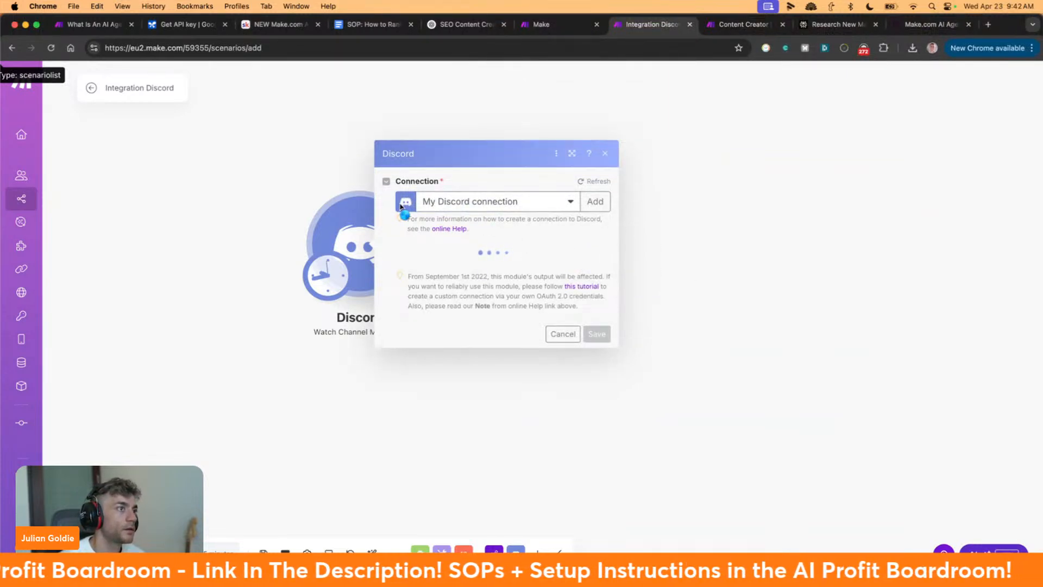
left_click(462, 272)
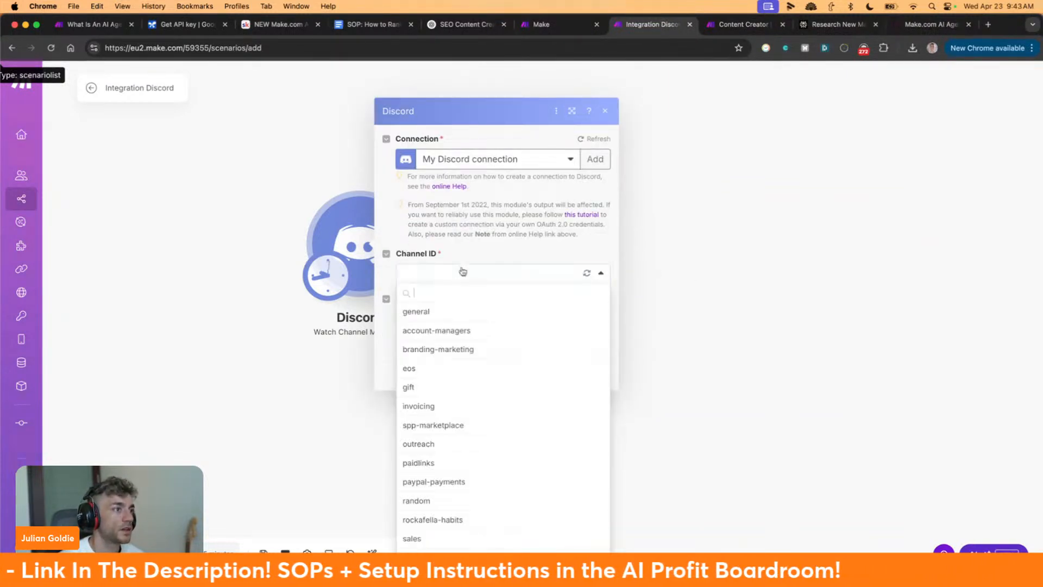
left_click(462, 271)
key("super+t")
type("discord.com/channels/@me/987058987558133770")
key("Return")
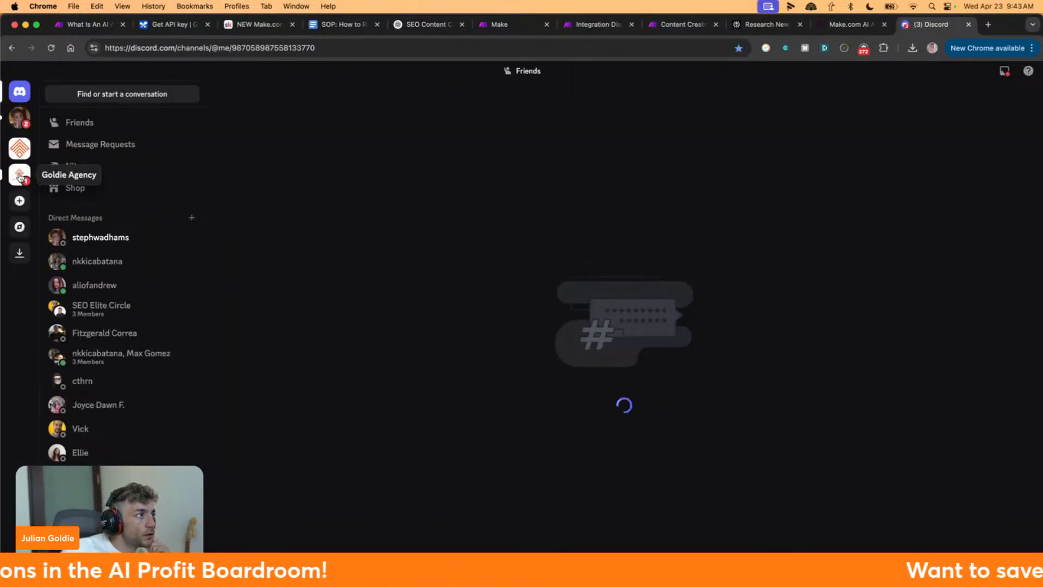
Open the agency server and browse its channels, ending on general
right_click(20, 177)
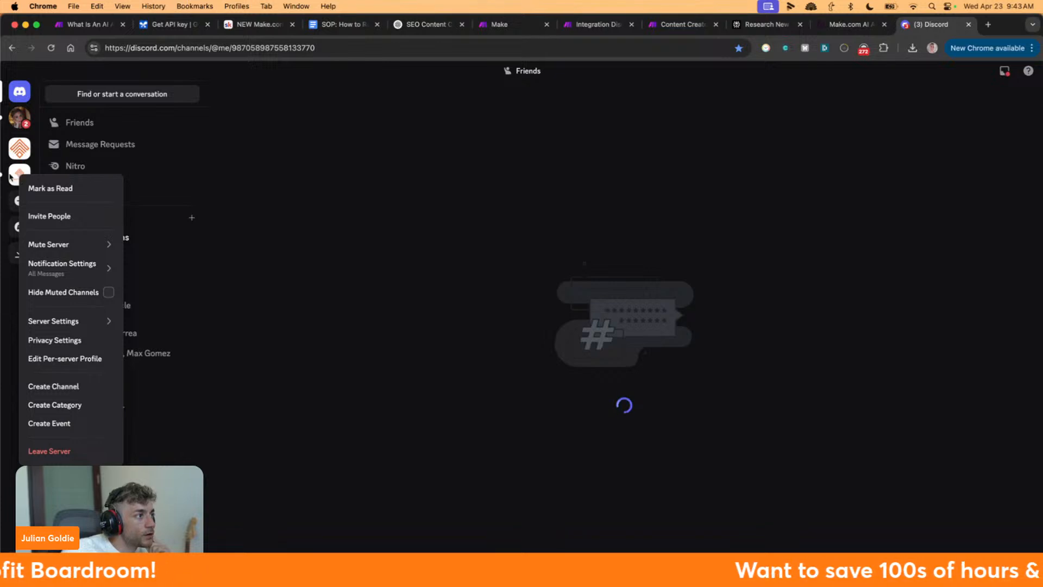
left_click(11, 178)
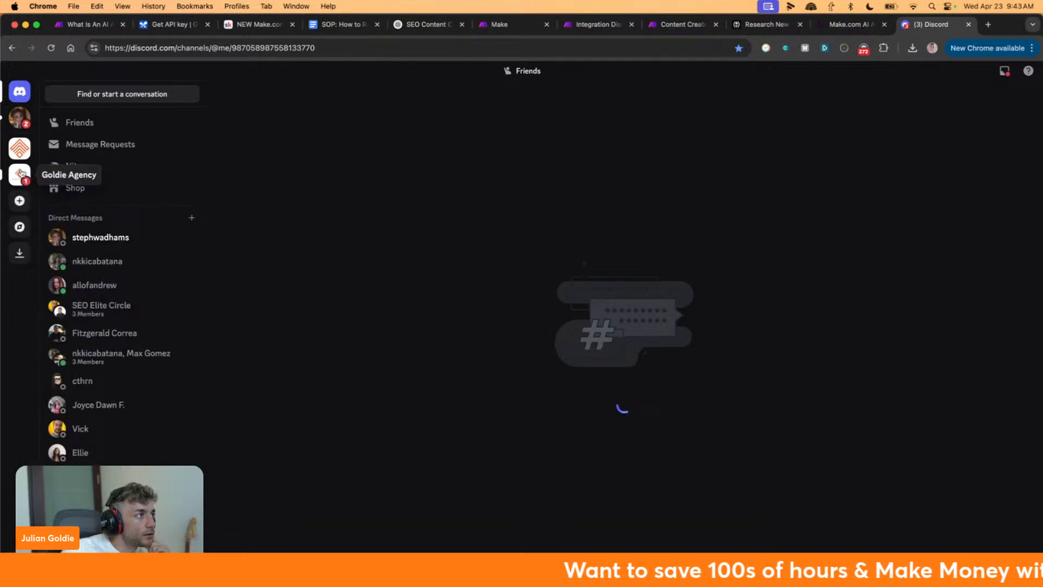
left_click(21, 173)
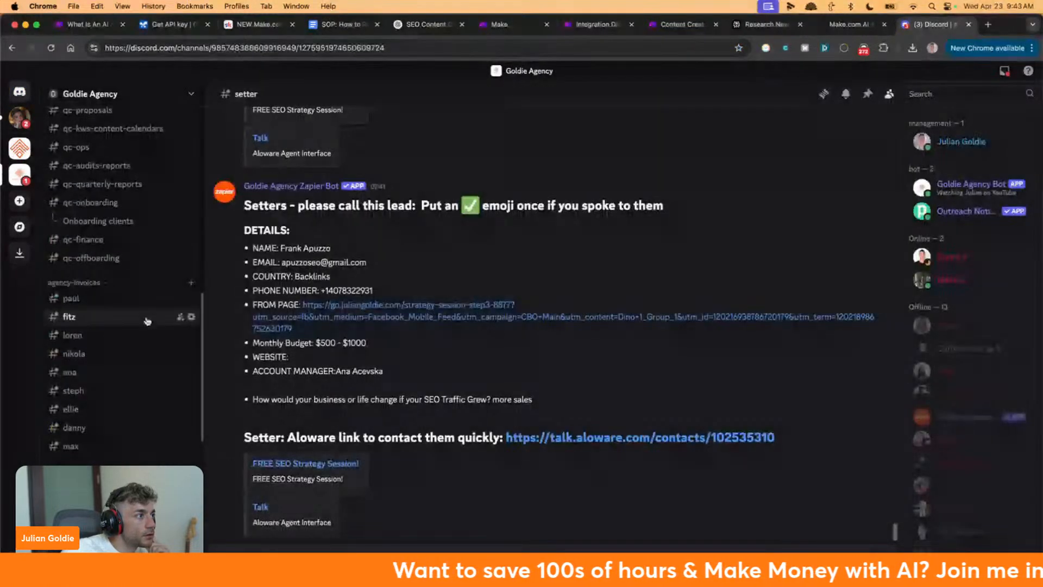
left_click(109, 295)
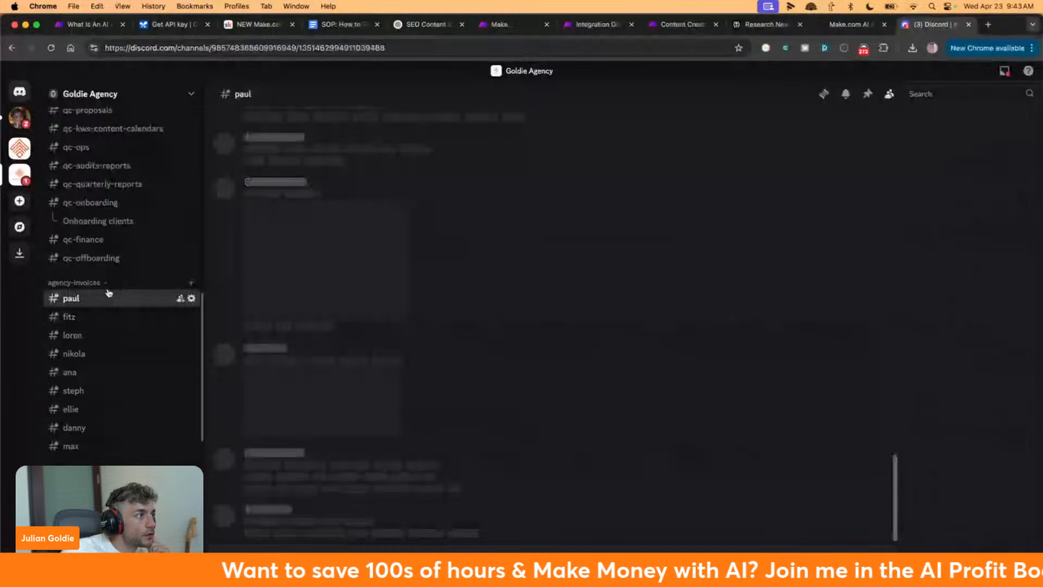
left_click(108, 264)
scroll(107, 255, "up", 10)
left_click(105, 172)
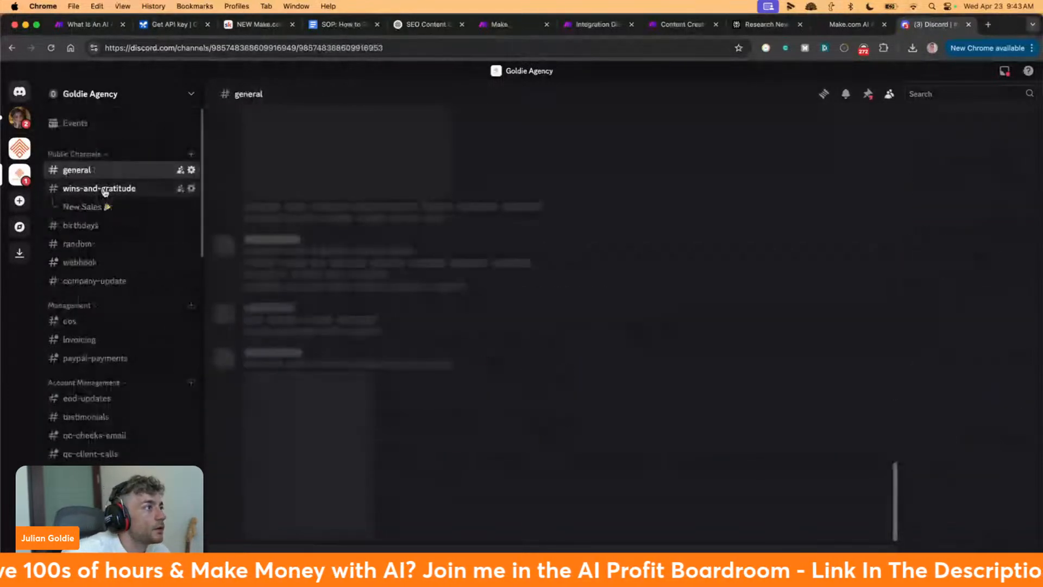
Create a new public text channel named ai-agent
left_click(190, 154)
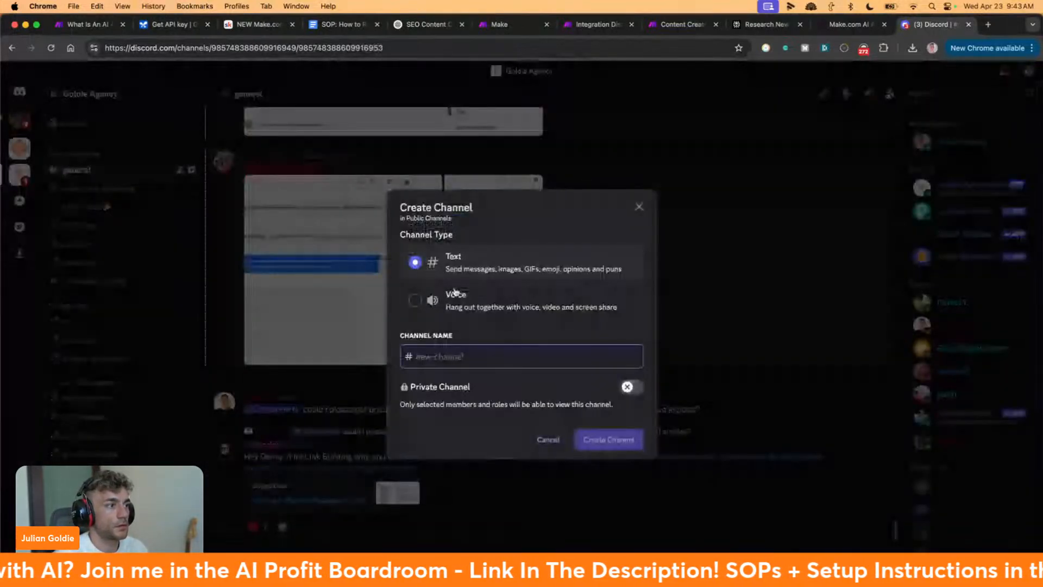
type("ai-agent")
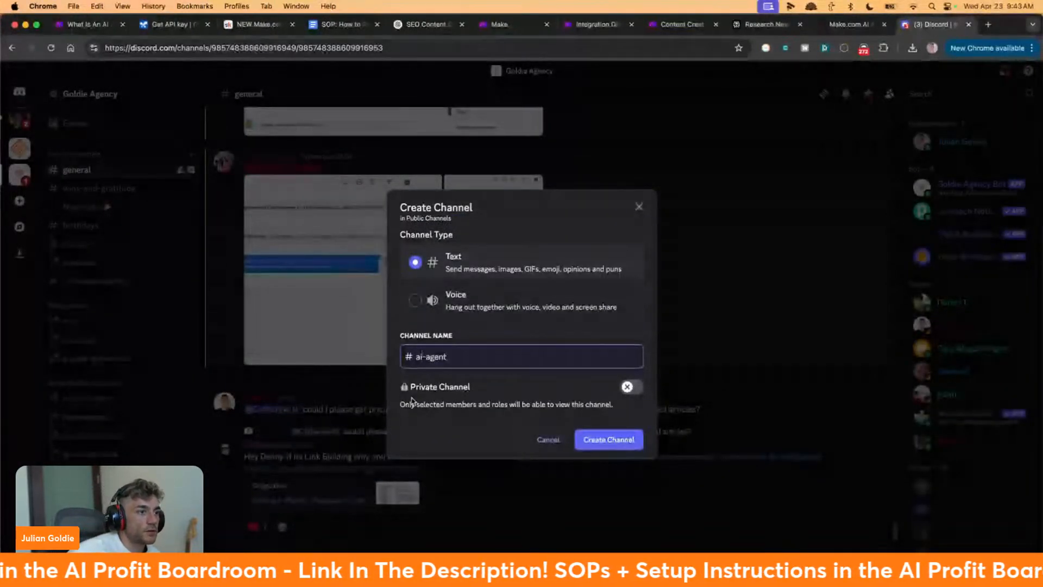
left_click(610, 441)
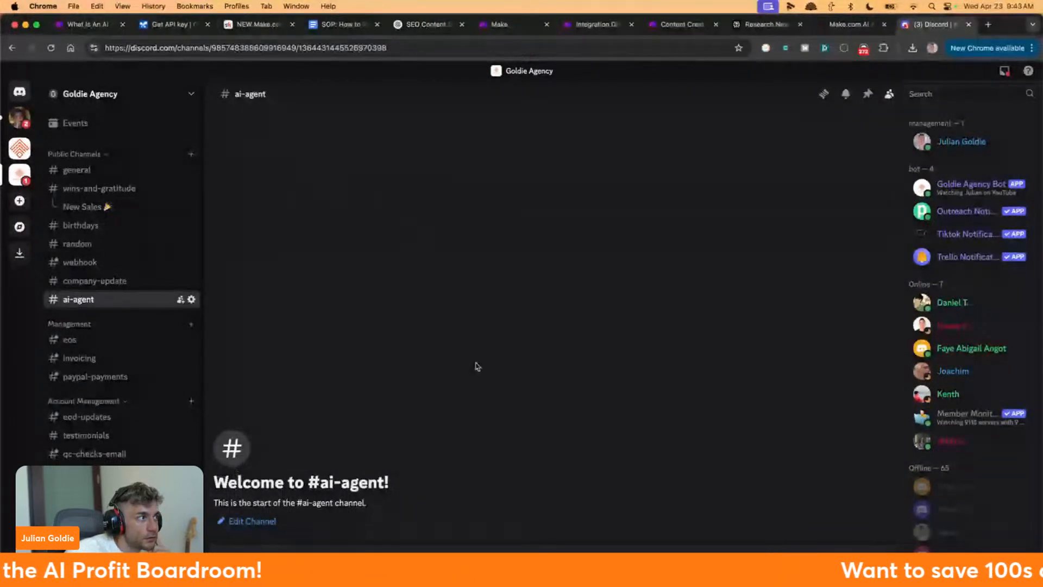
Switch on Private Channel in the ai-agent channel's permission settings and close settings
right_click(91, 305)
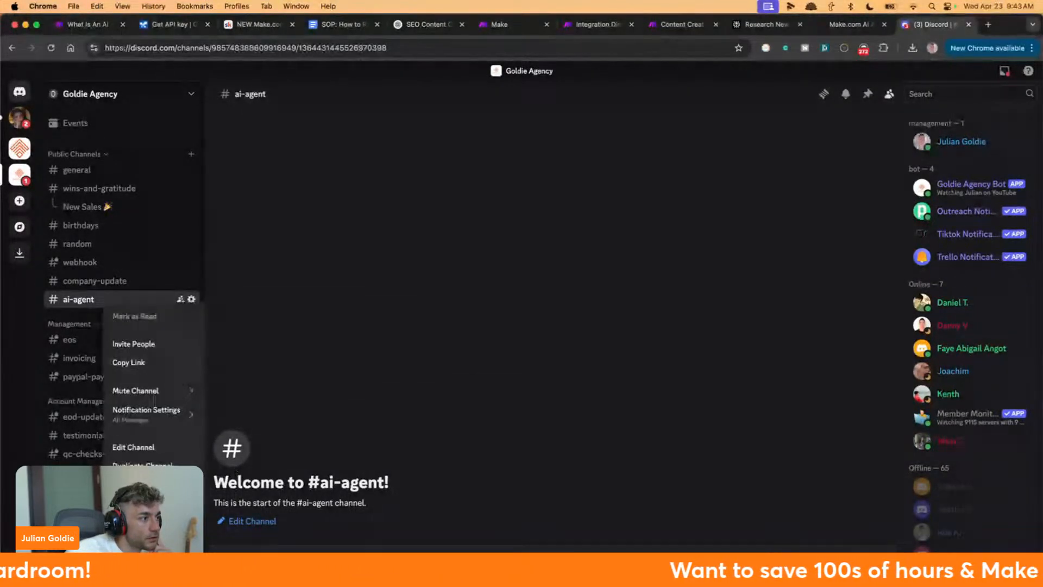
left_click(166, 447)
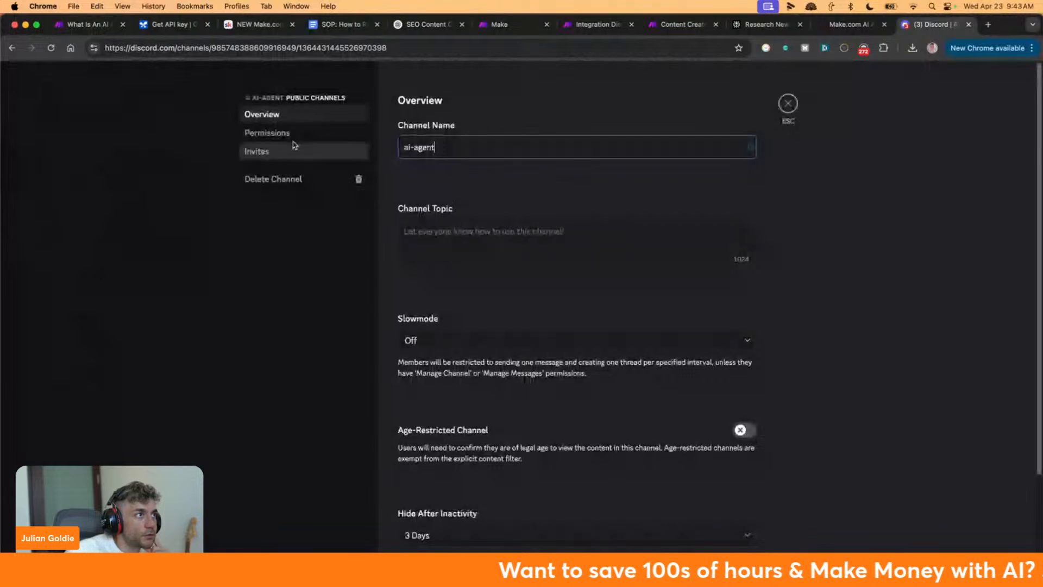
left_click(263, 135)
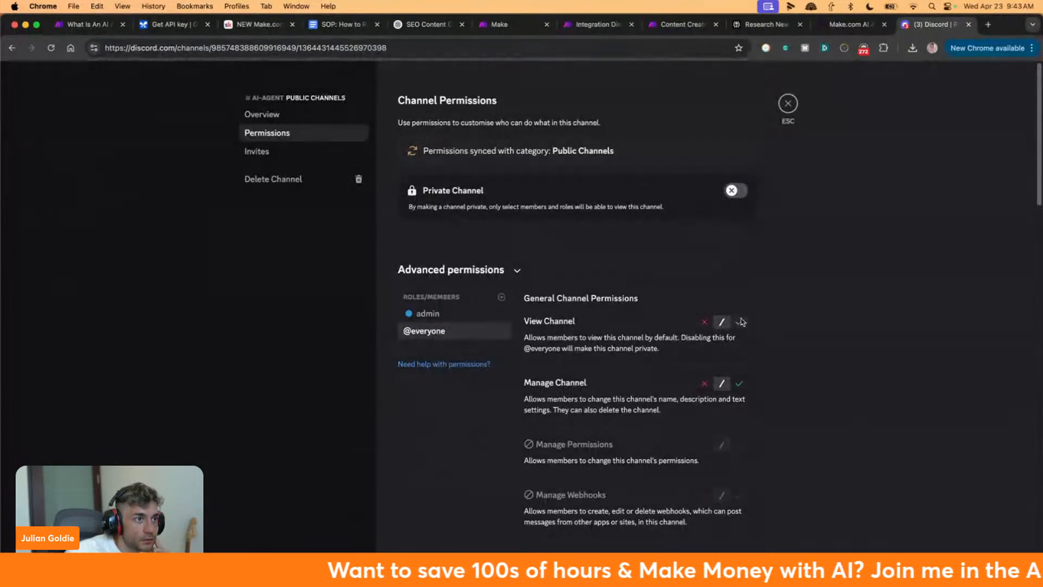
scroll(744, 337, "down", 7)
scroll(570, 266, "down", 5)
scroll(581, 272, "up", 15)
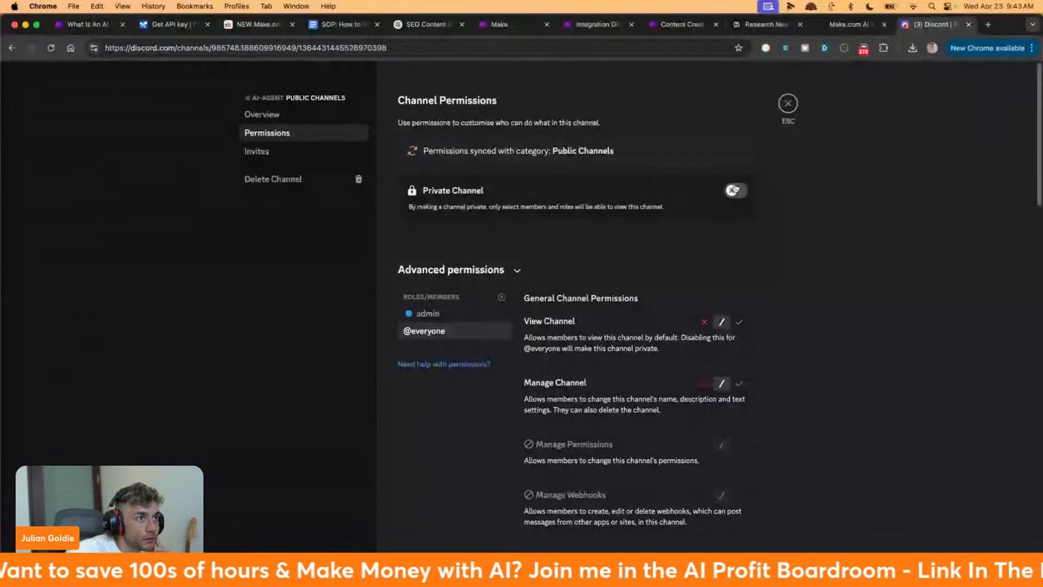
left_click(728, 192)
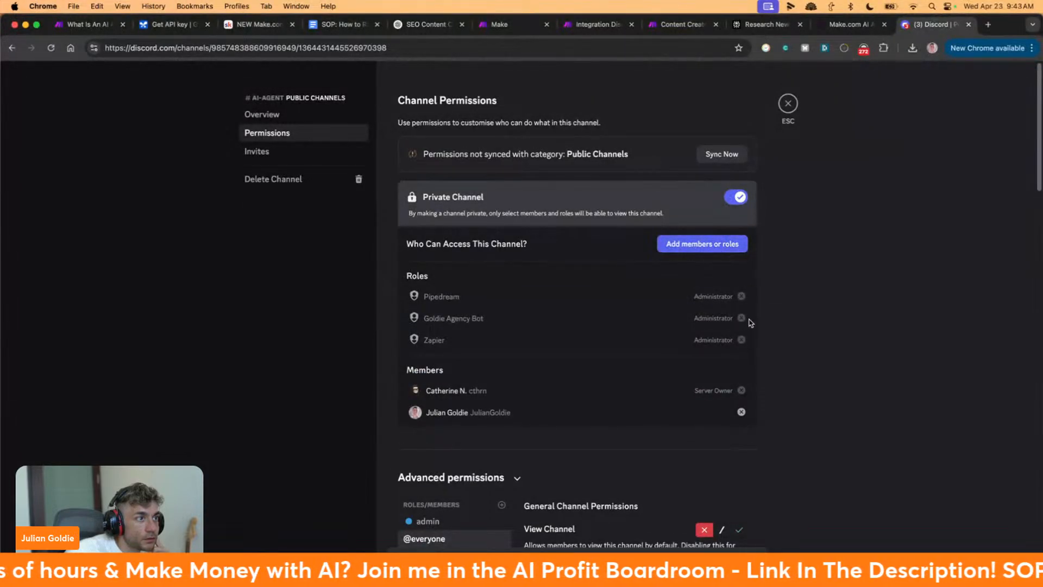
scroll(729, 399, "up", 15)
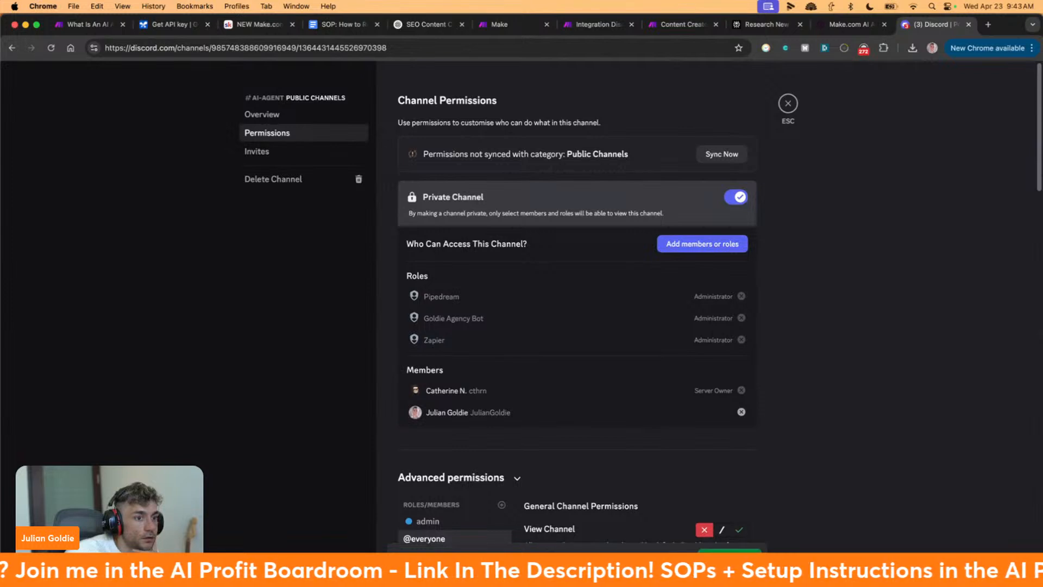
key("Escape")
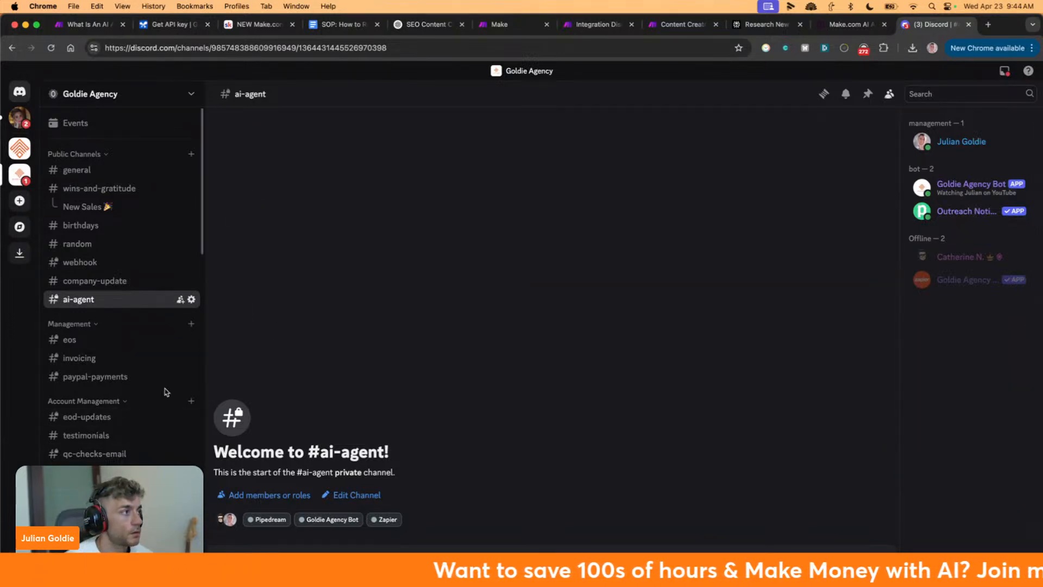
Refresh the channel list, pick ai-agent for the Discord watch trigger (limit 2), and save it
left_click(593, 25)
left_click(475, 277)
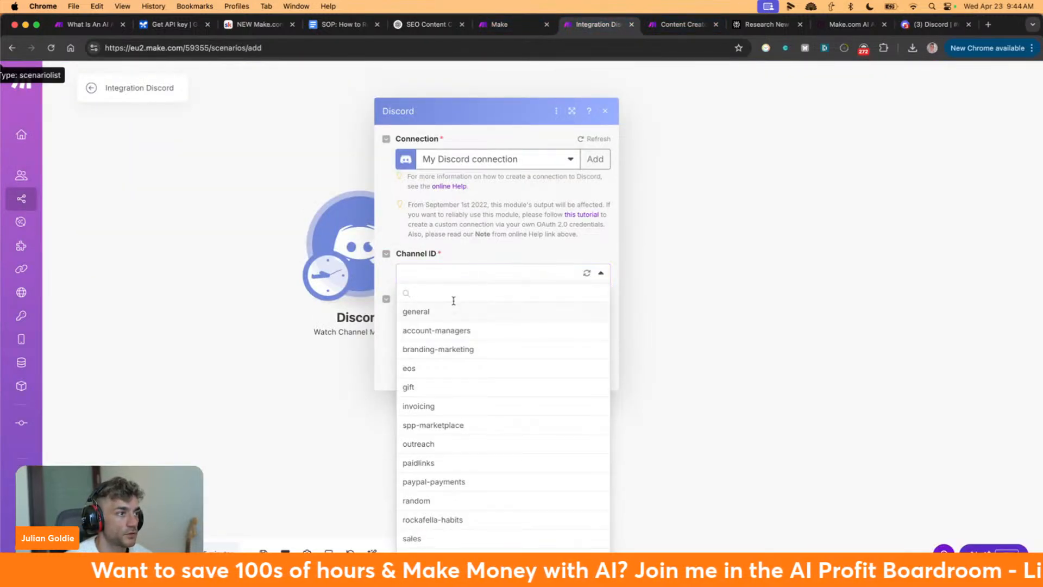
type("ai agnet")
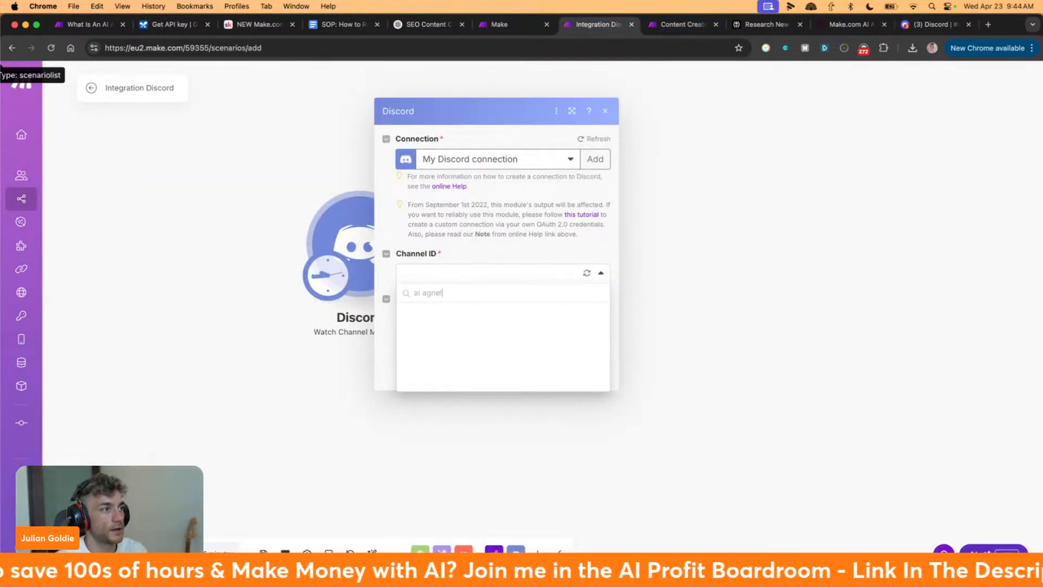
key("super+BackSpace")
left_click(586, 275)
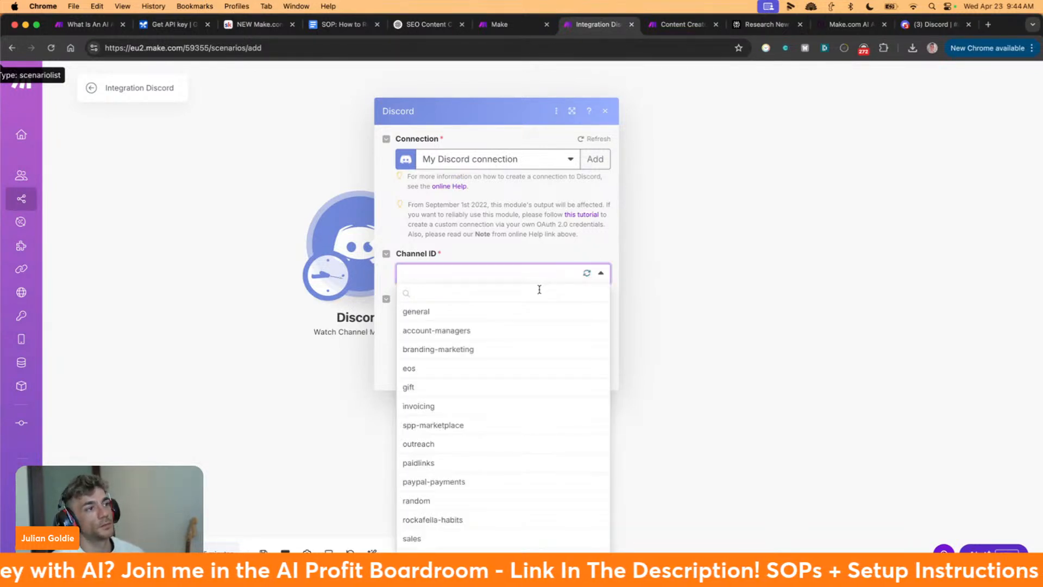
type("iai agent")
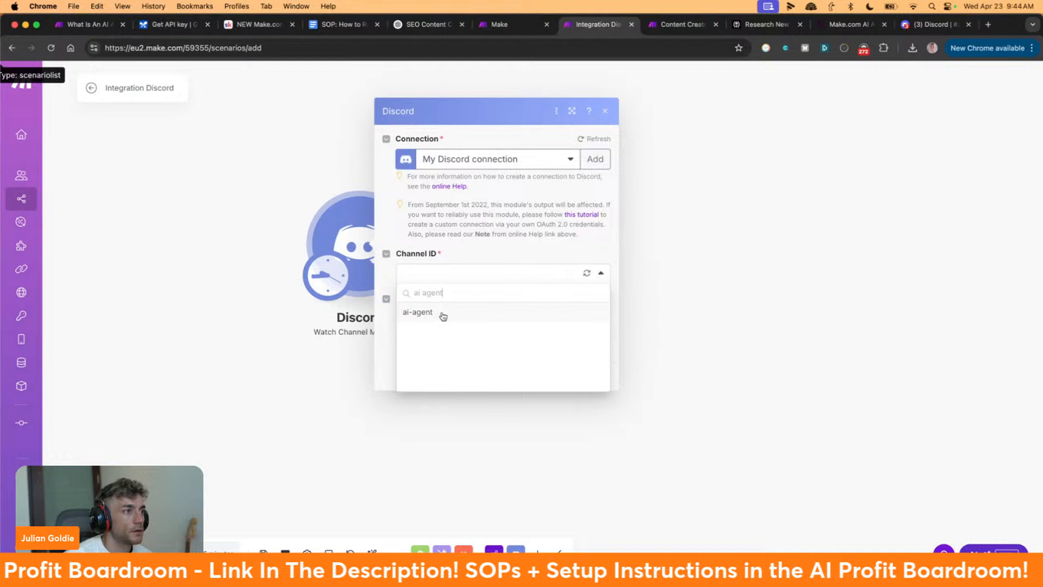
left_click(441, 313)
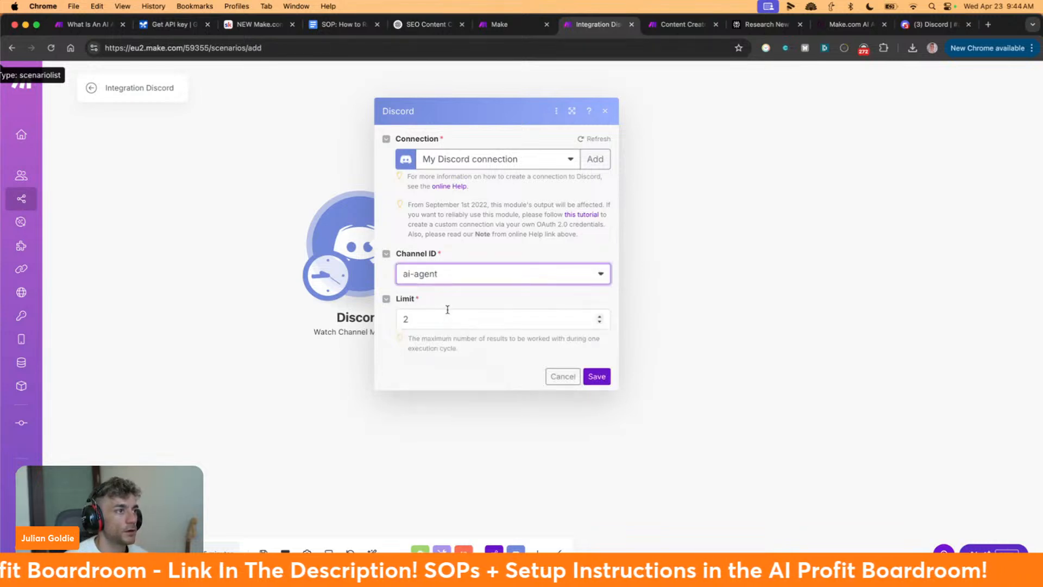
left_click(590, 376)
left_click(596, 298)
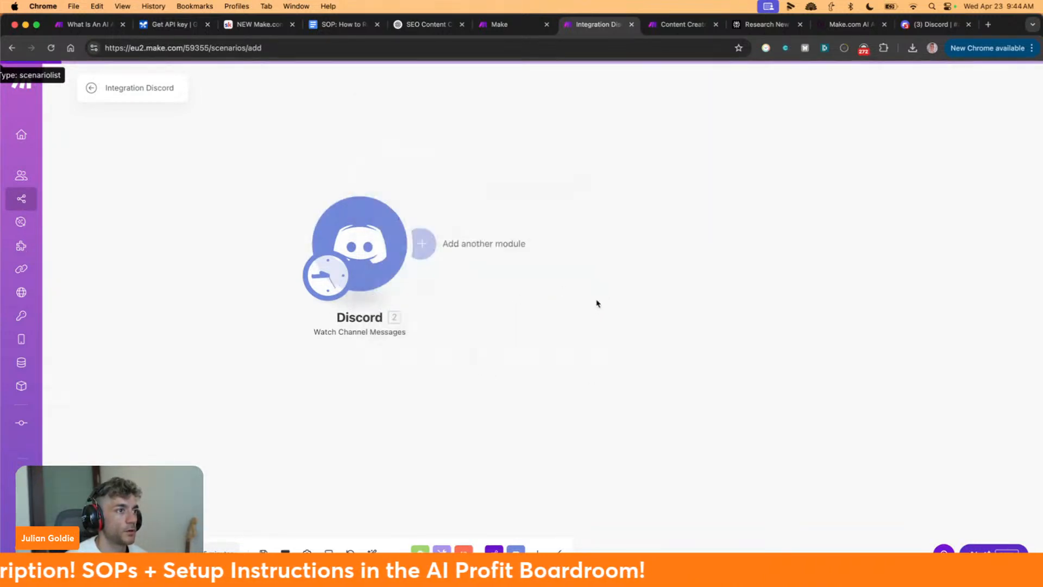
Add a Make AI Agents 'Run an agent' module after the Discord trigger, then view Content Creator
left_click(423, 244)
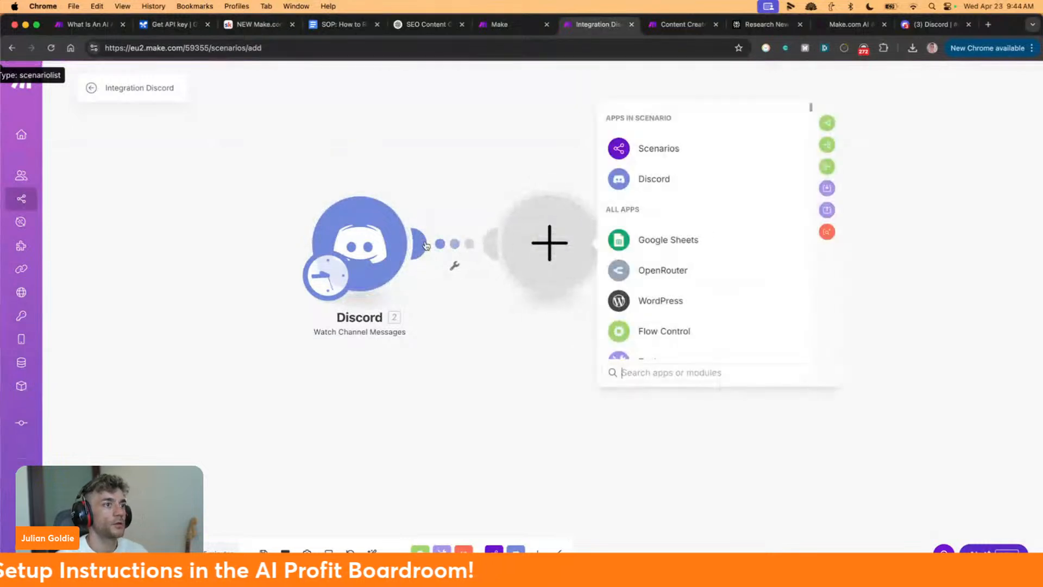
type("make ai")
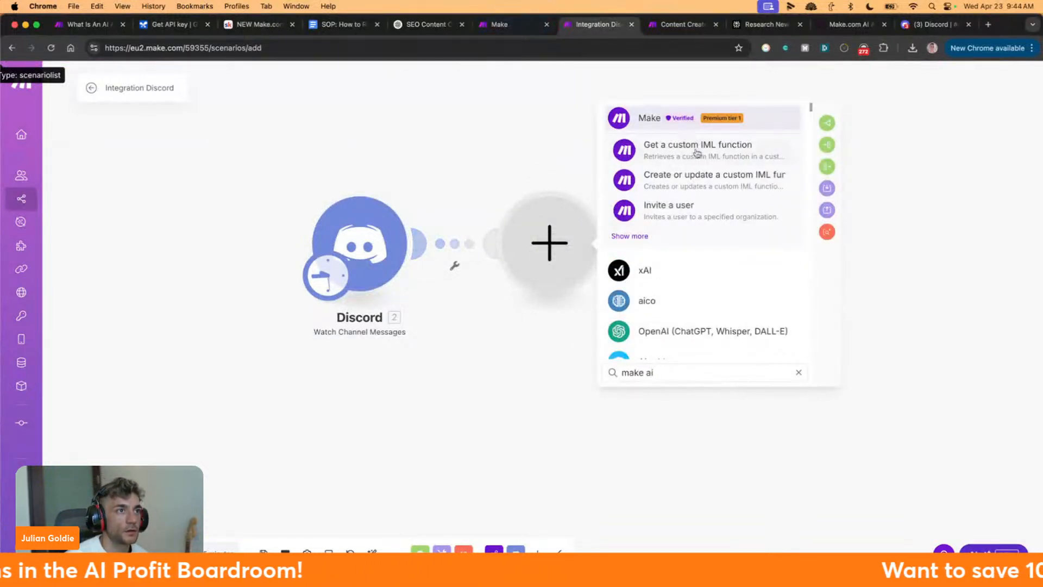
left_click(648, 237)
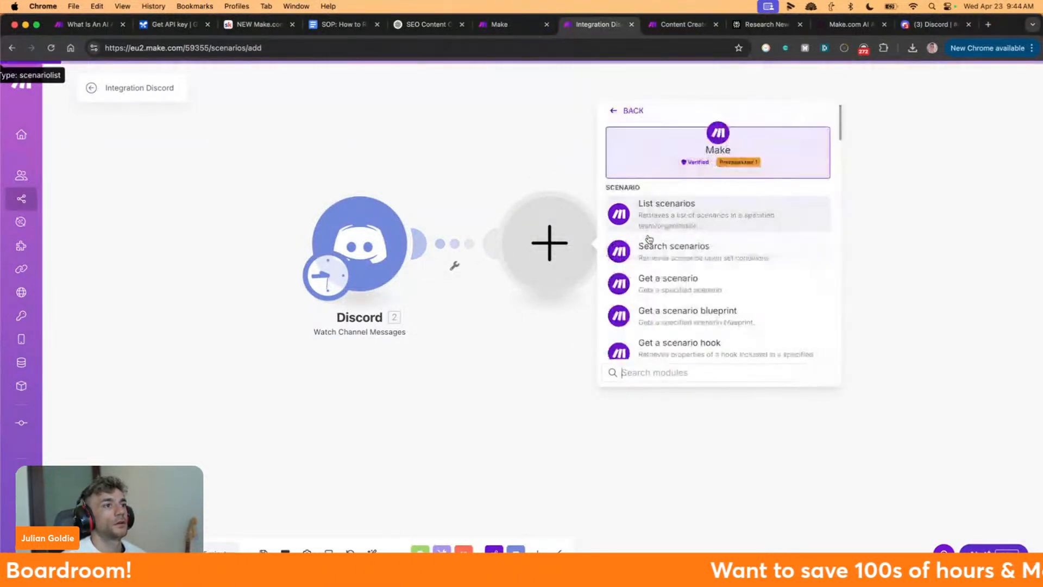
scroll(724, 239, "down", 5)
scroll(724, 239, "down", 3)
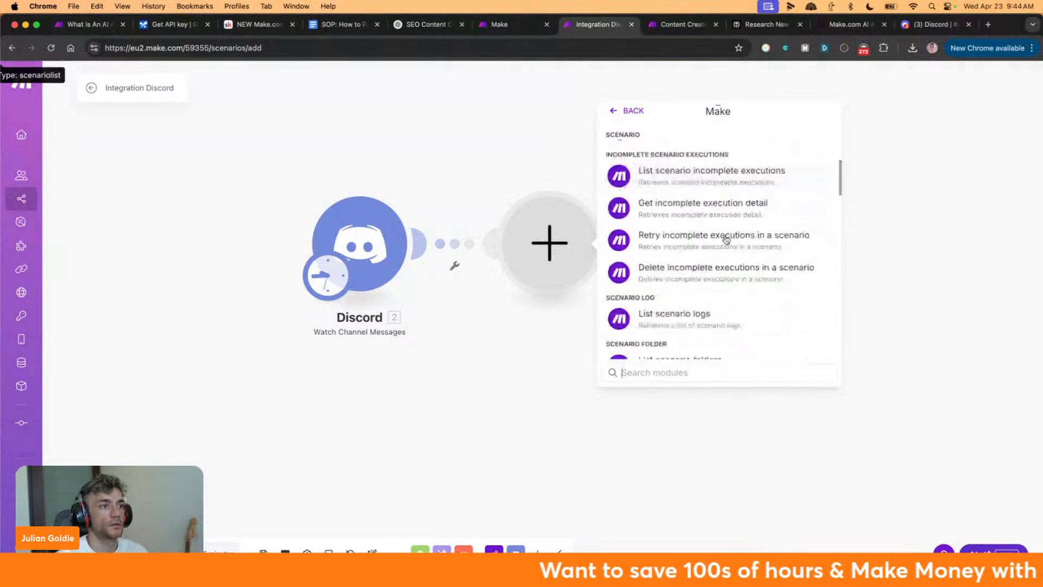
left_click(627, 111)
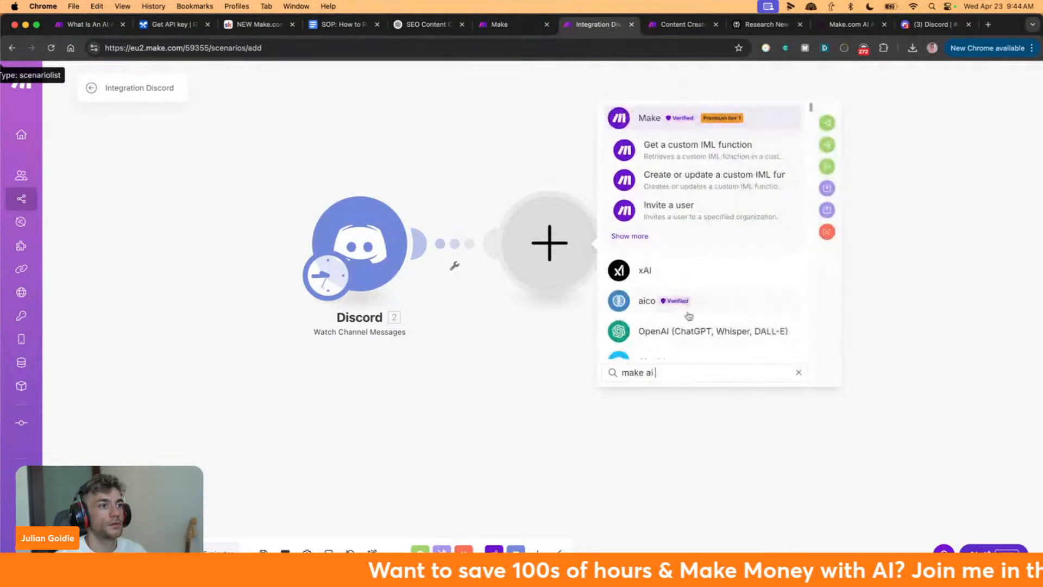
type("agent")
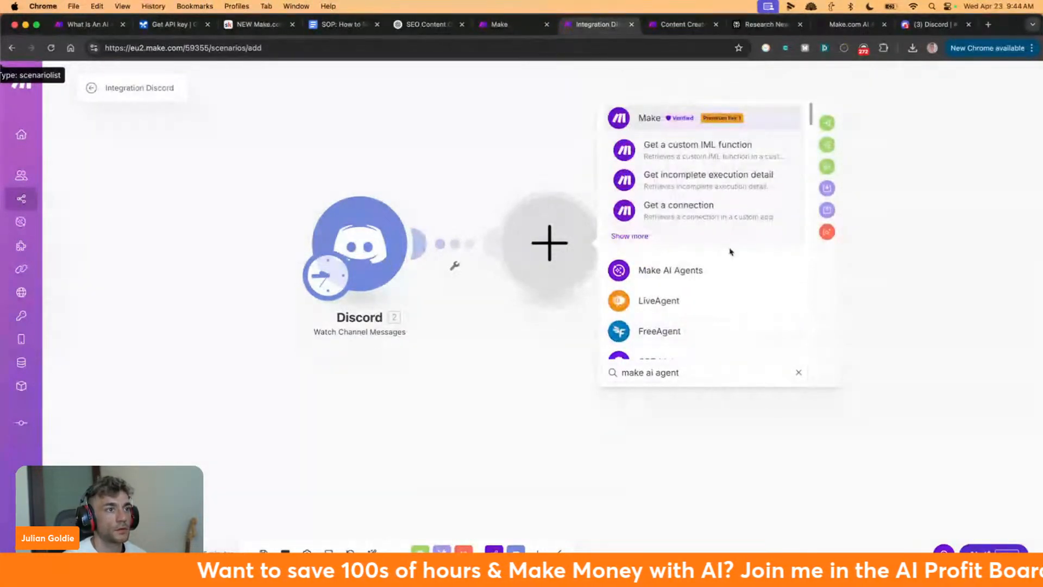
left_click(654, 270)
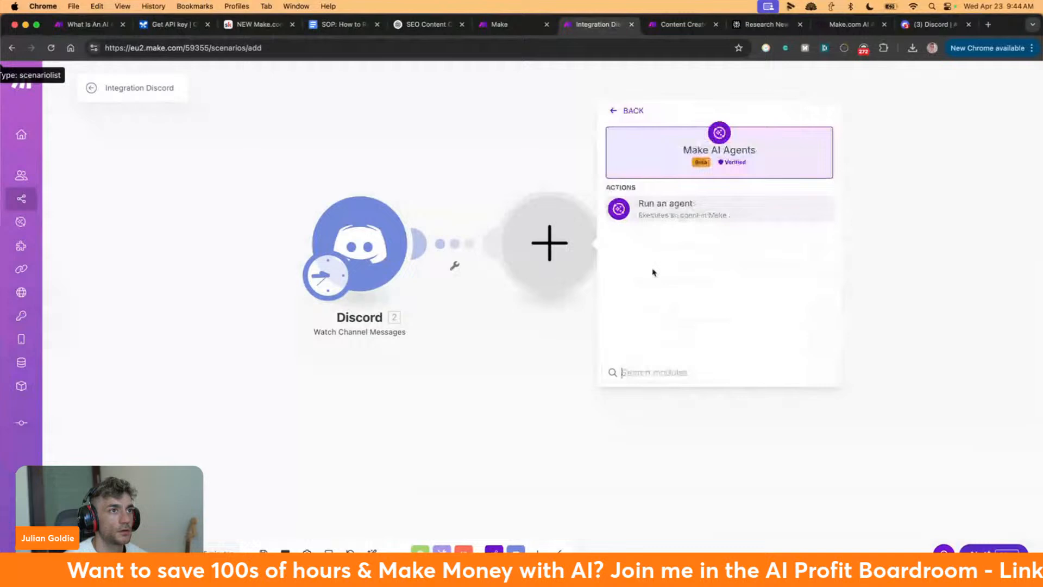
left_click(684, 204)
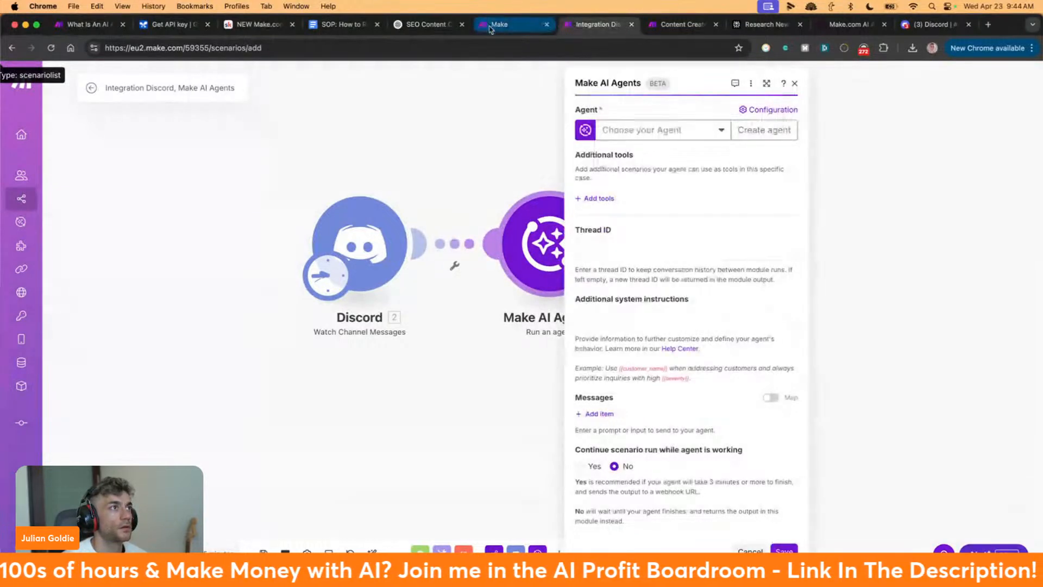
left_click(822, 316)
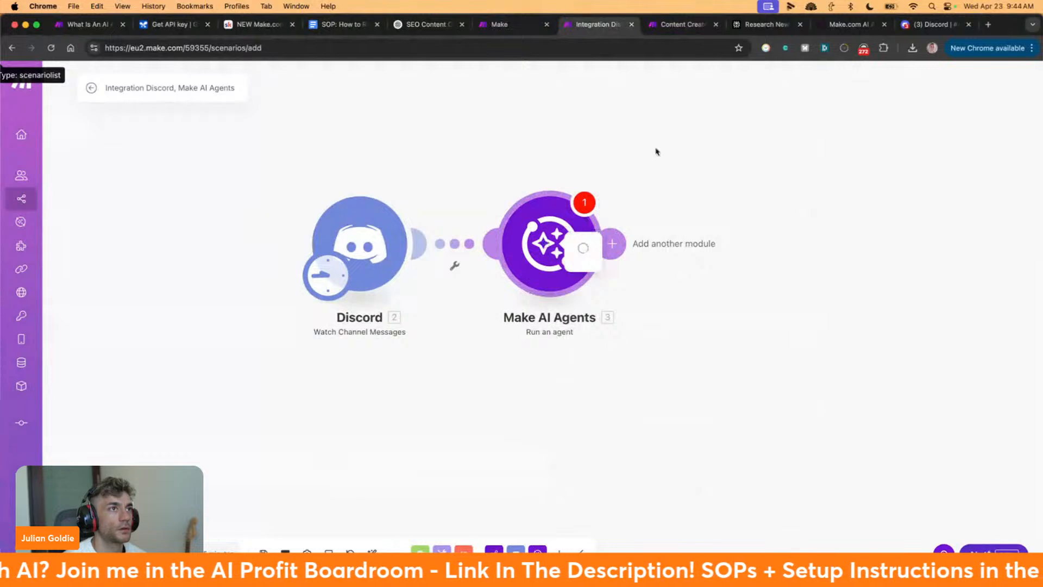
left_click(684, 22)
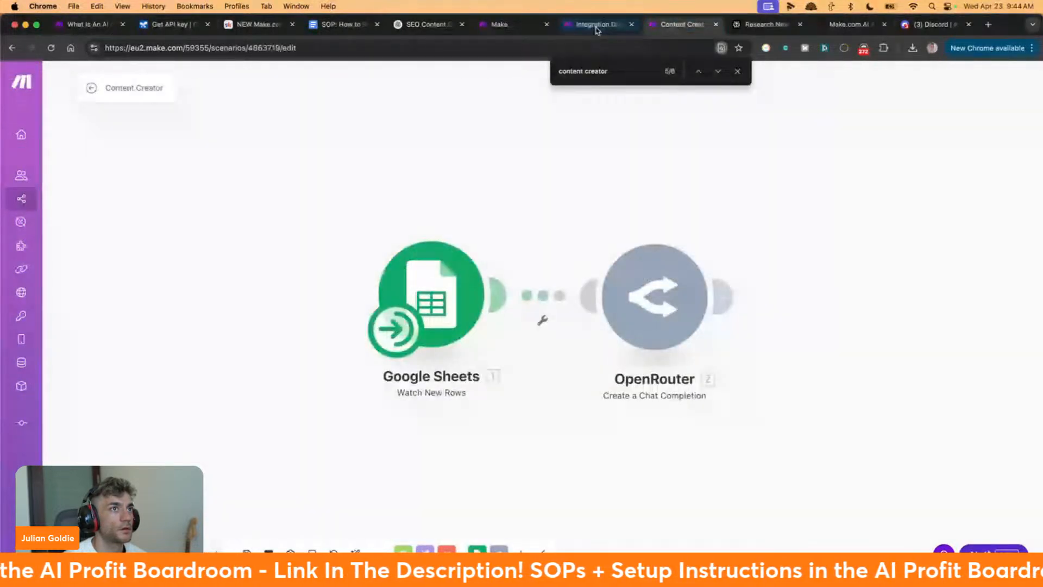
Read section 4, 'Link It to a Trigger', in the TechFlow article, then return to Make
left_click(517, 28)
left_click_drag(851, 28, 598, 27)
left_click_drag(151, 180, 769, 226)
left_click(211, 206)
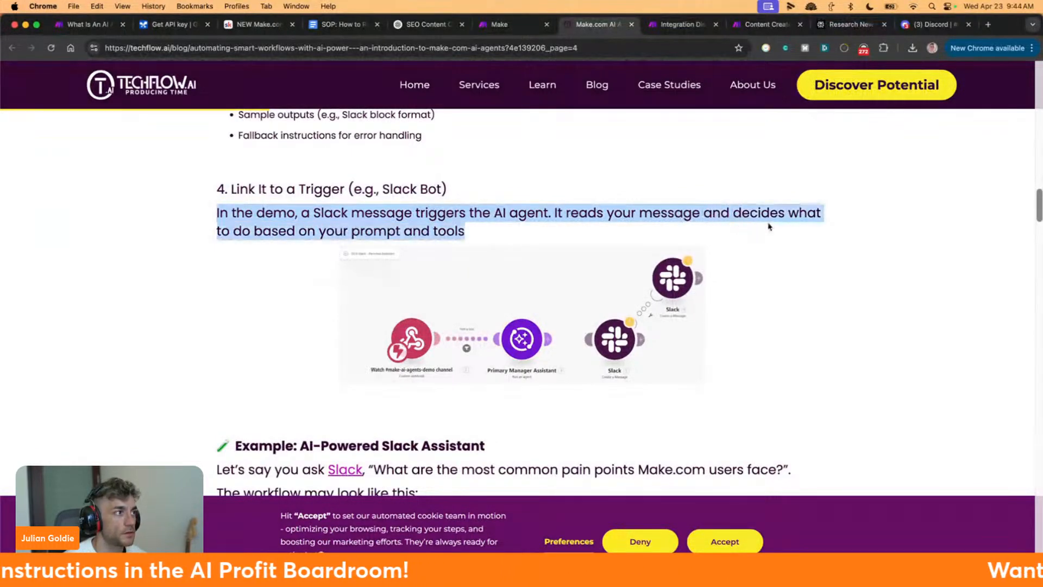
left_click(449, 231)
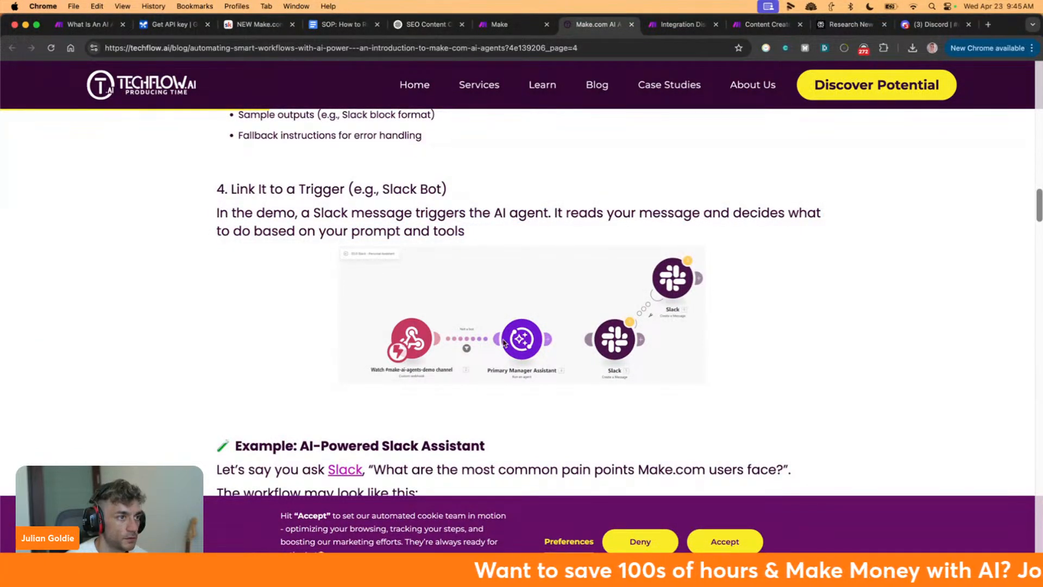
left_click(680, 24)
Map the Discord message Content into the agent step's Thread ID and Message 1
left_click(651, 250)
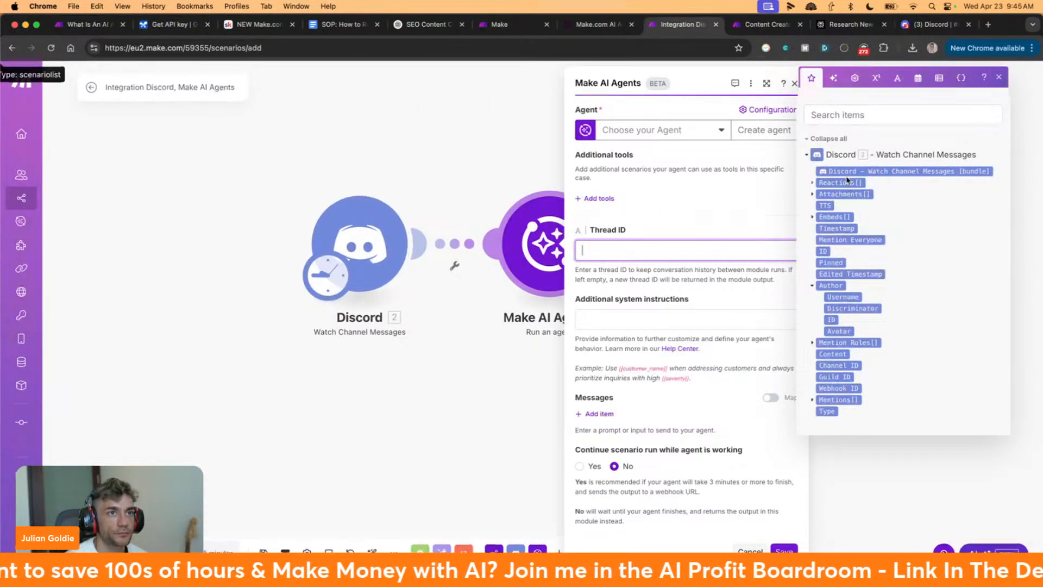
left_click(836, 355)
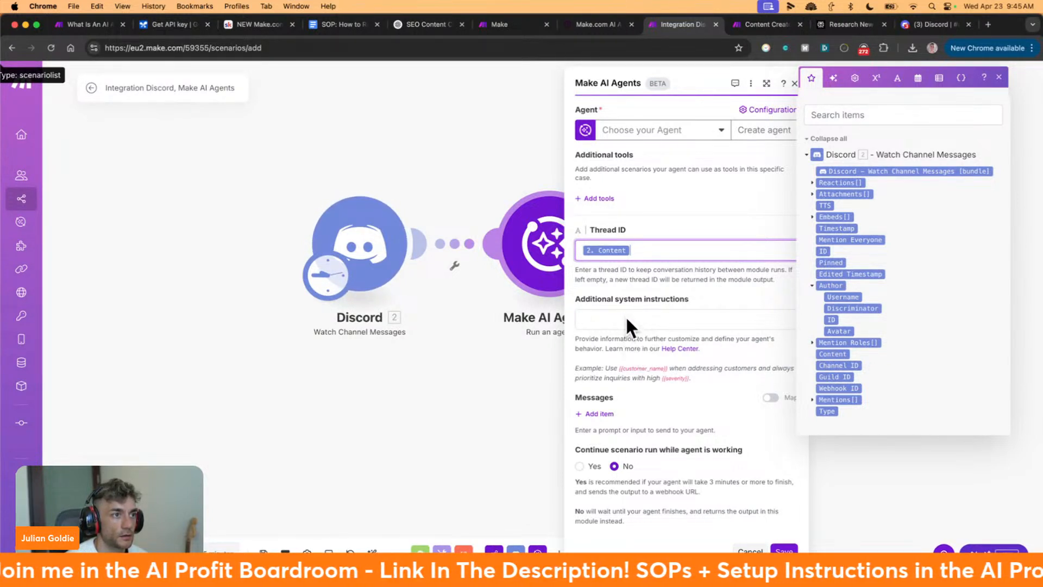
left_click(638, 311)
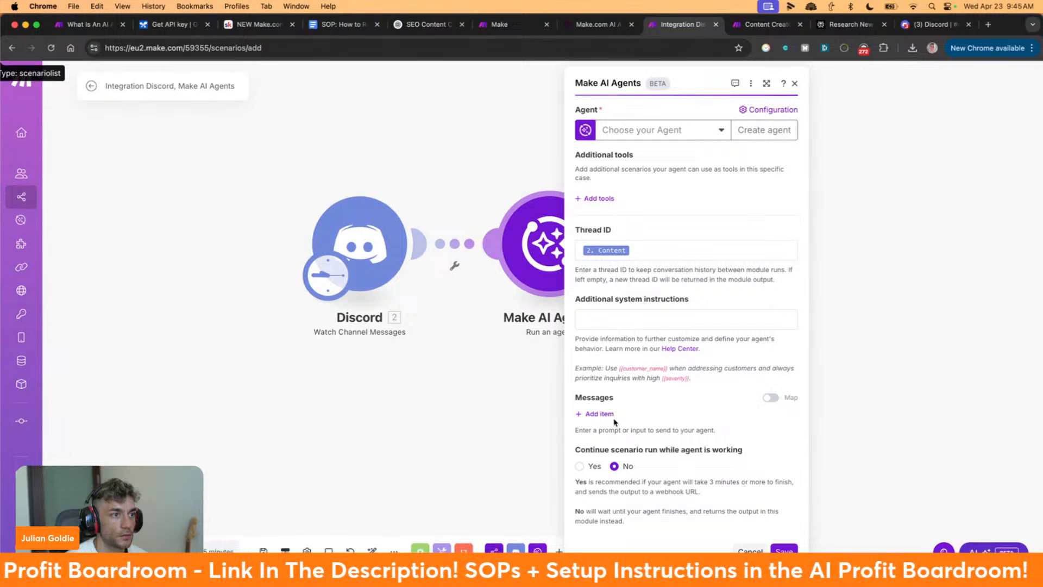
left_click(592, 415)
left_click(645, 433)
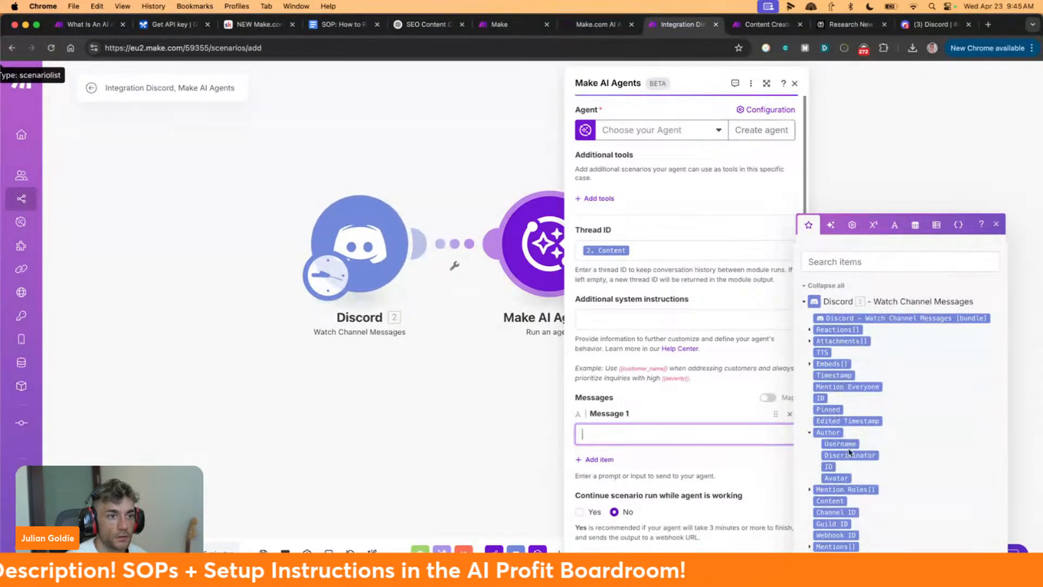
left_click(831, 500)
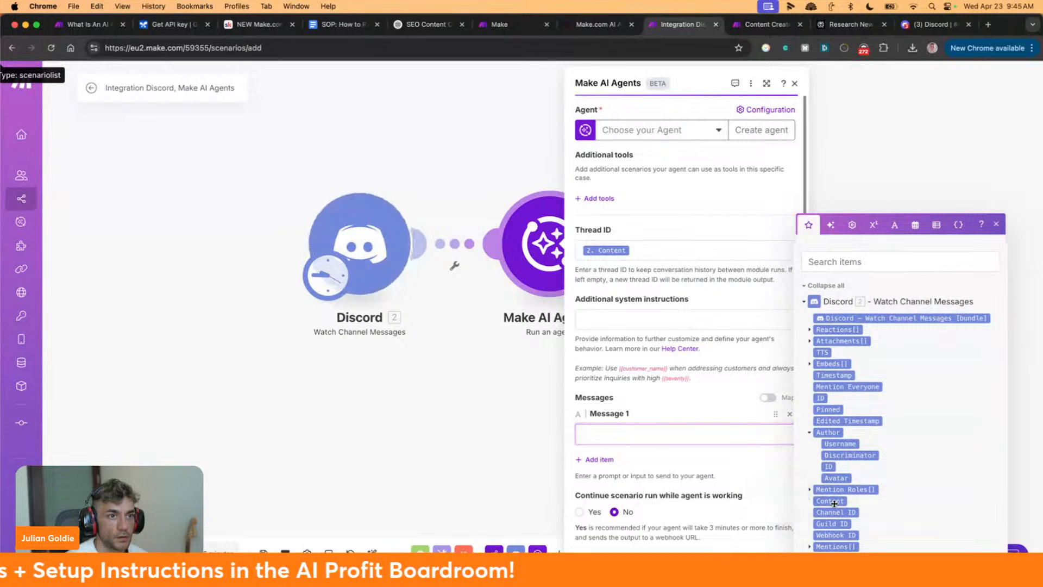
left_click(728, 421)
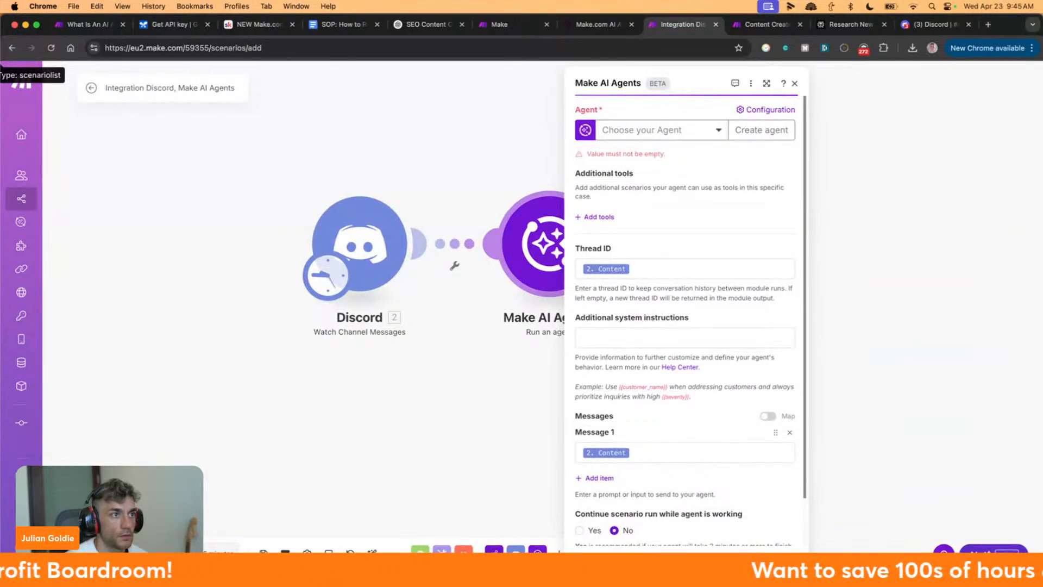
Select the Customer Service Agent and save the Run an agent step
left_click(641, 131)
left_click(641, 146)
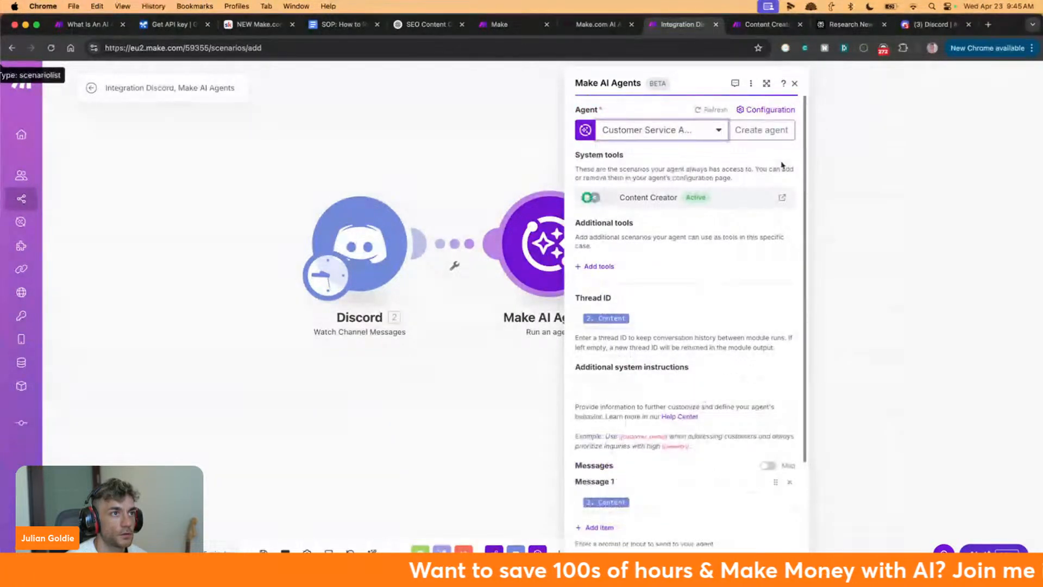
scroll(638, 276, "down", 2)
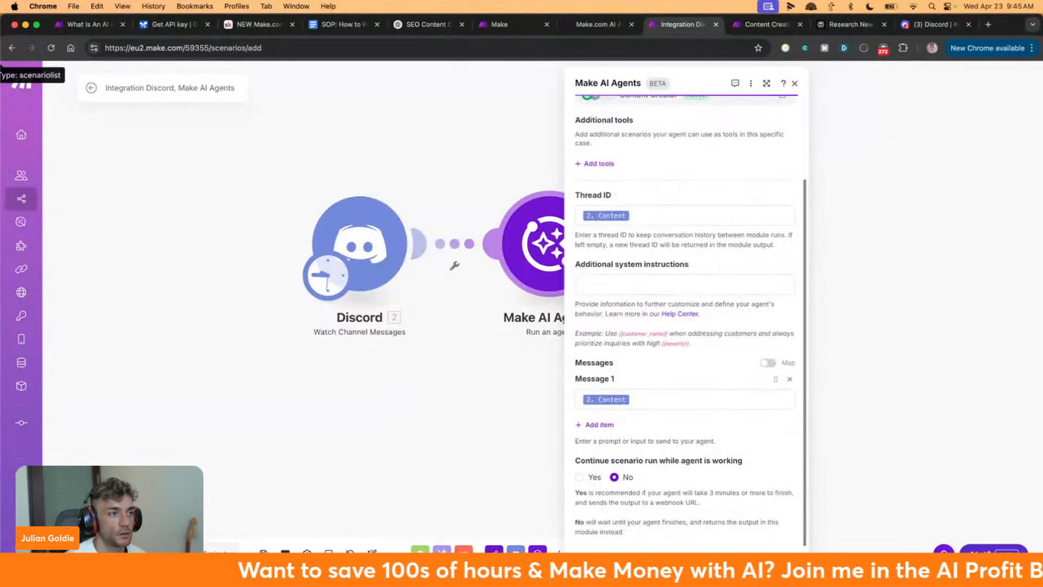
left_click(780, 565)
Add a Discord 'Send a Message' step after the agent, posting to the ai-agent channel
left_click(615, 254)
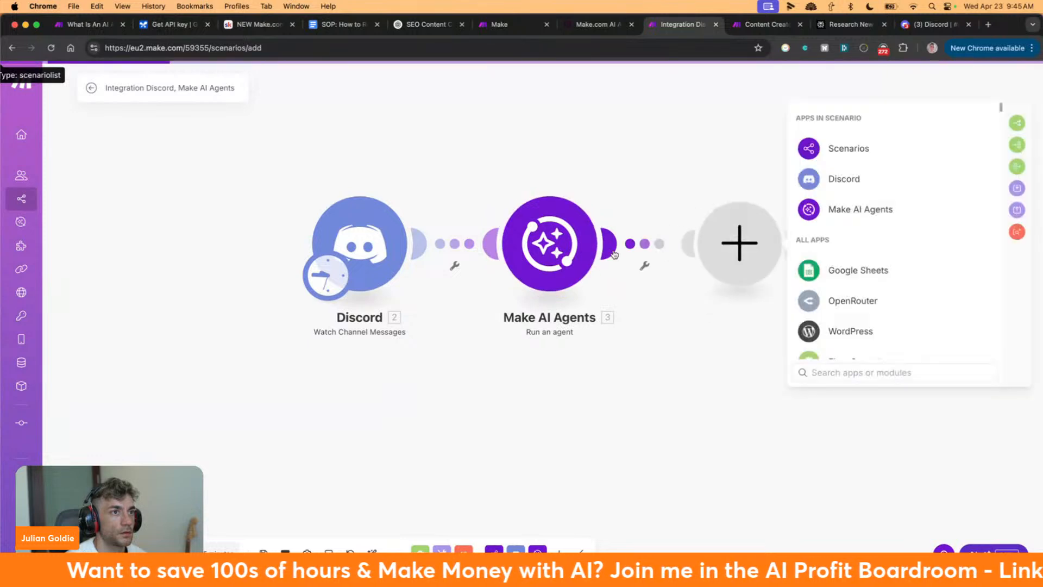
left_click(863, 178)
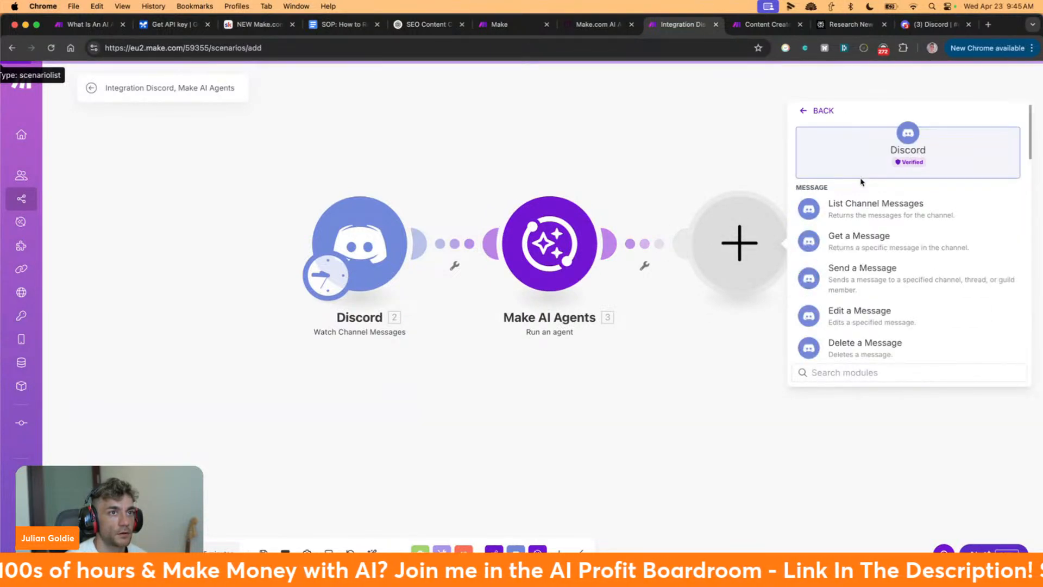
left_click(867, 265)
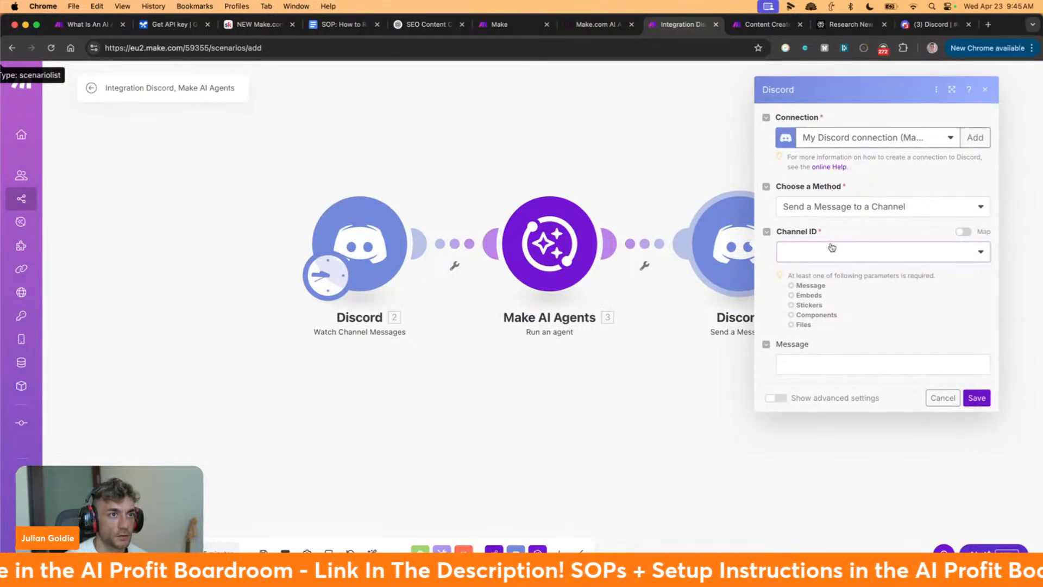
left_click(831, 247)
scroll(815, 390, "down", 1)
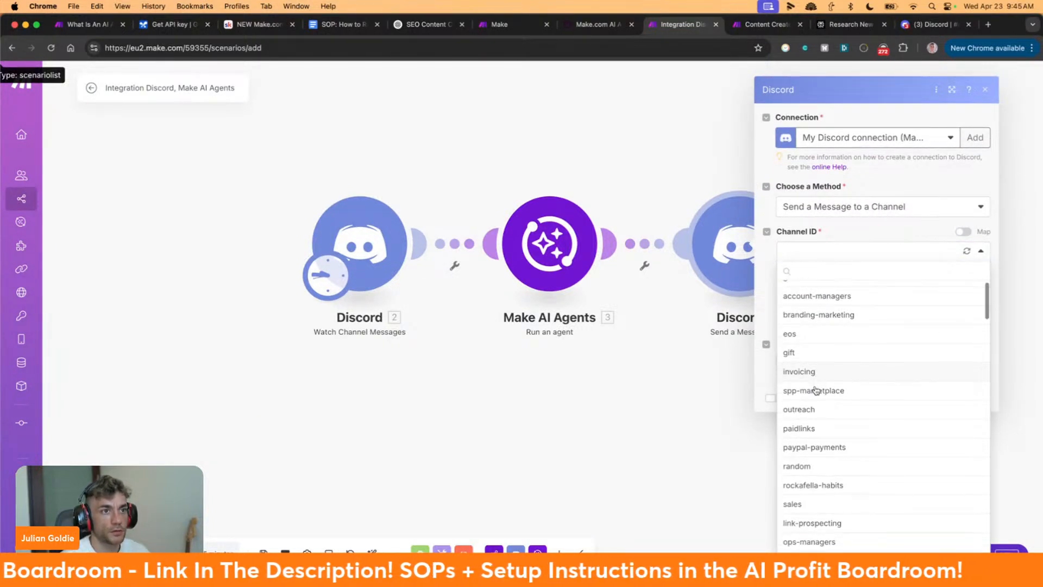
type("ai-agent")
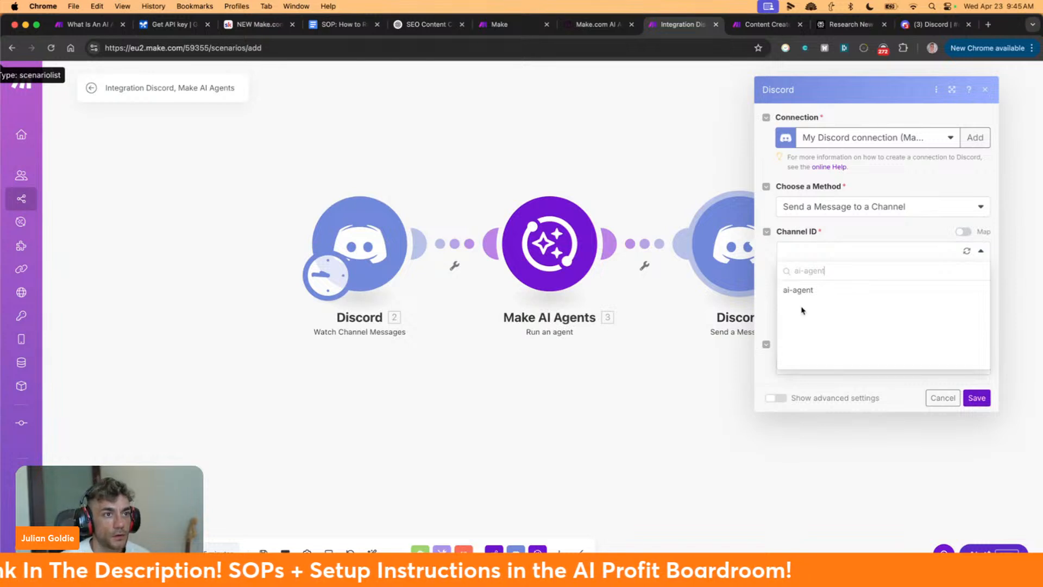
left_click(813, 293)
Map the agent output, executionSteps content args.text and name into Message, and save the step
left_click(842, 374)
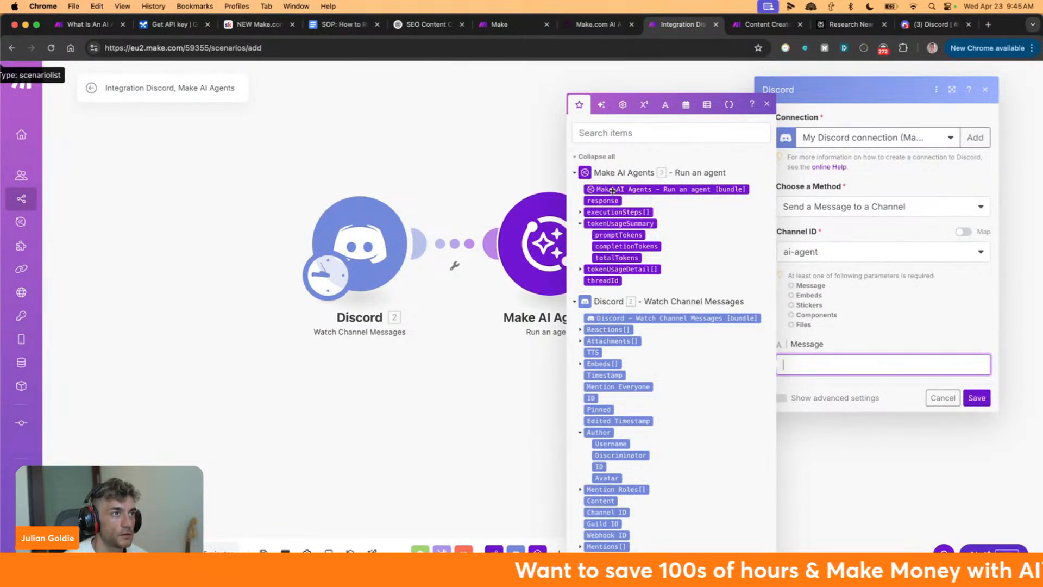
left_click(605, 191)
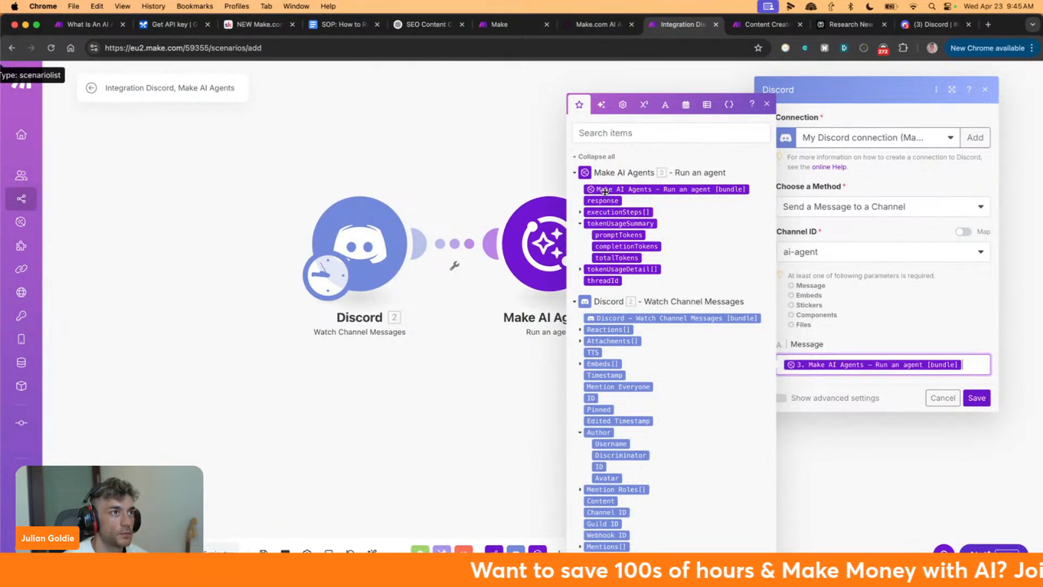
left_click(580, 212)
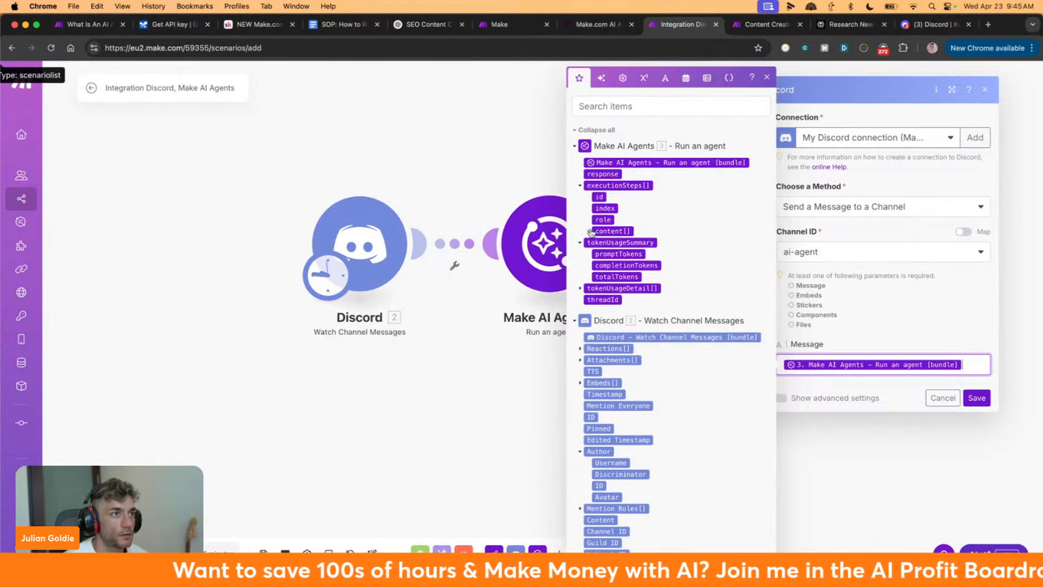
left_click(588, 231)
left_click(600, 254)
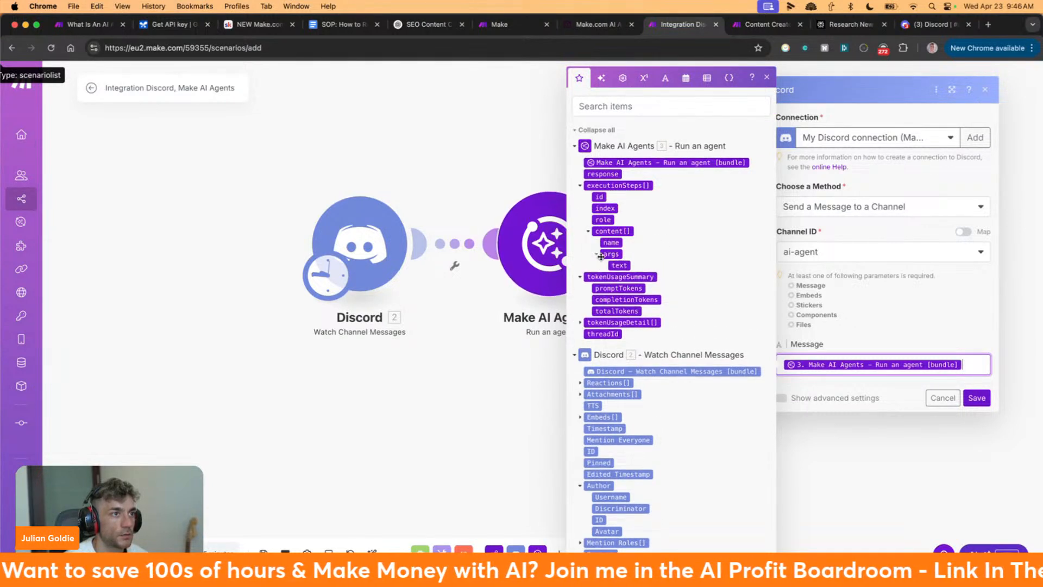
left_click(618, 265)
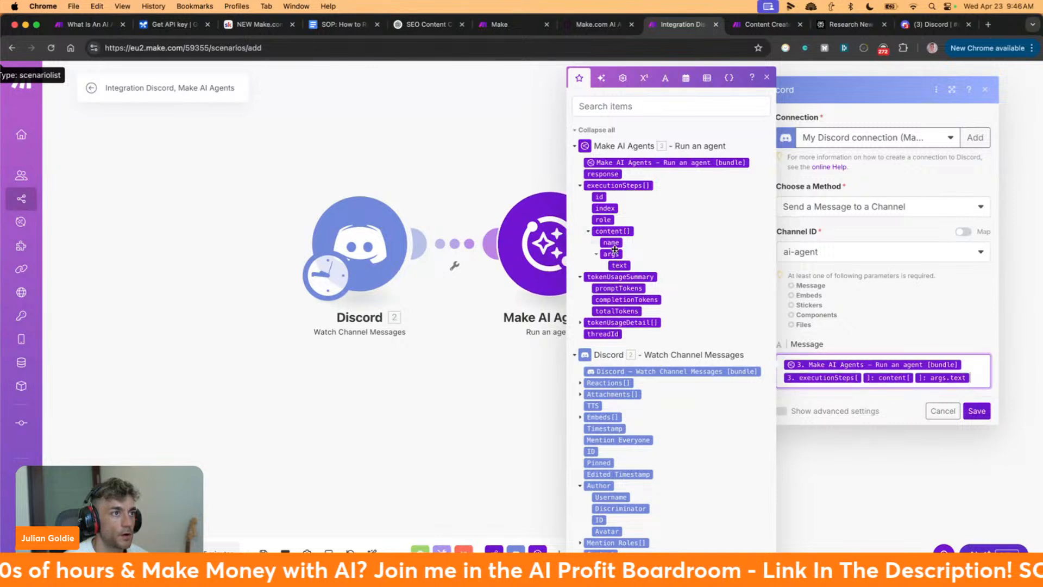
left_click(612, 244)
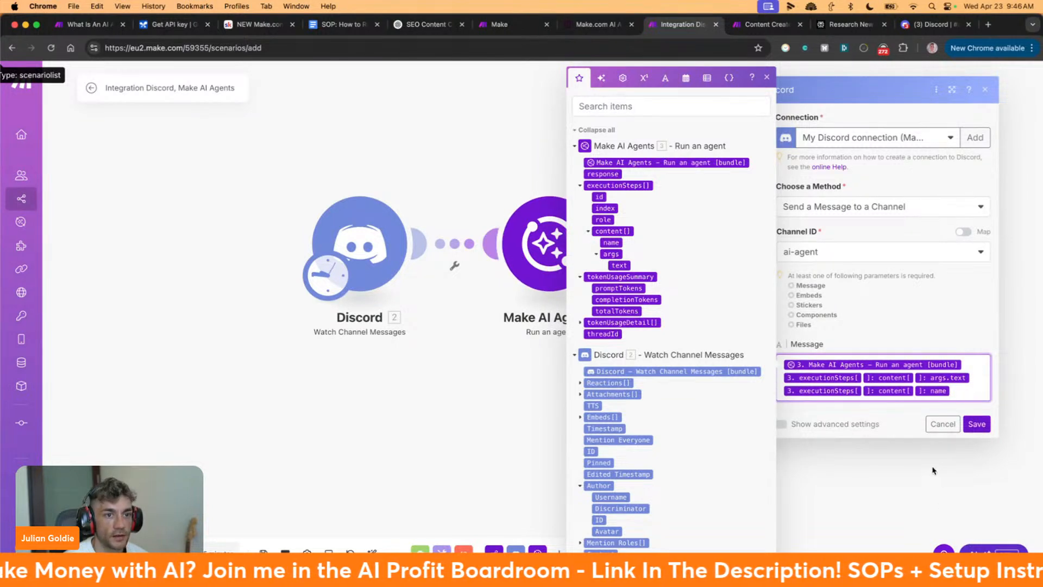
left_click(973, 424)
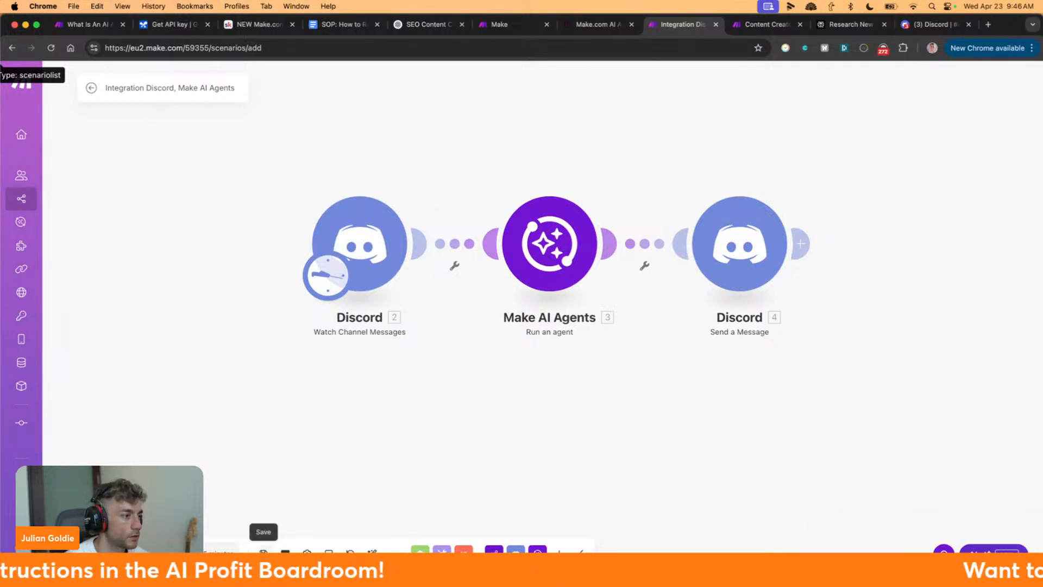
Save the scenario and schedule it to run at regular intervals every 1 minute
left_click(263, 550)
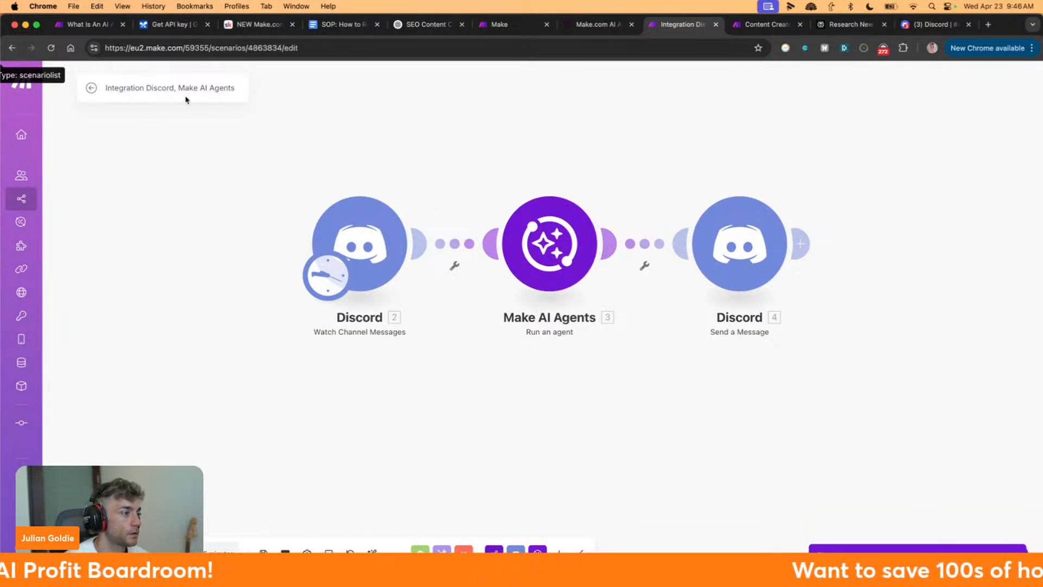
left_click(326, 275)
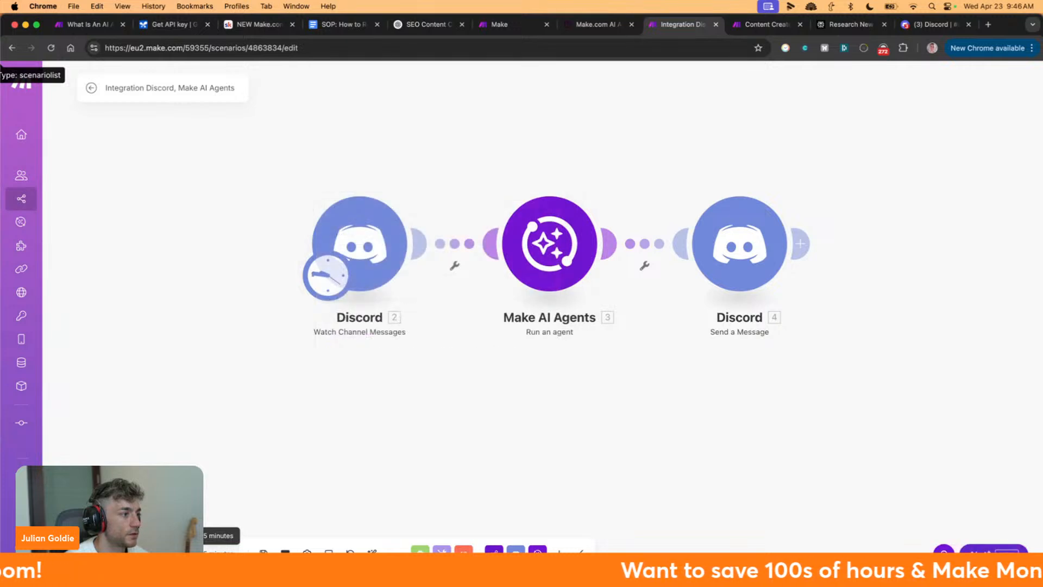
left_click(327, 275)
left_click(413, 252)
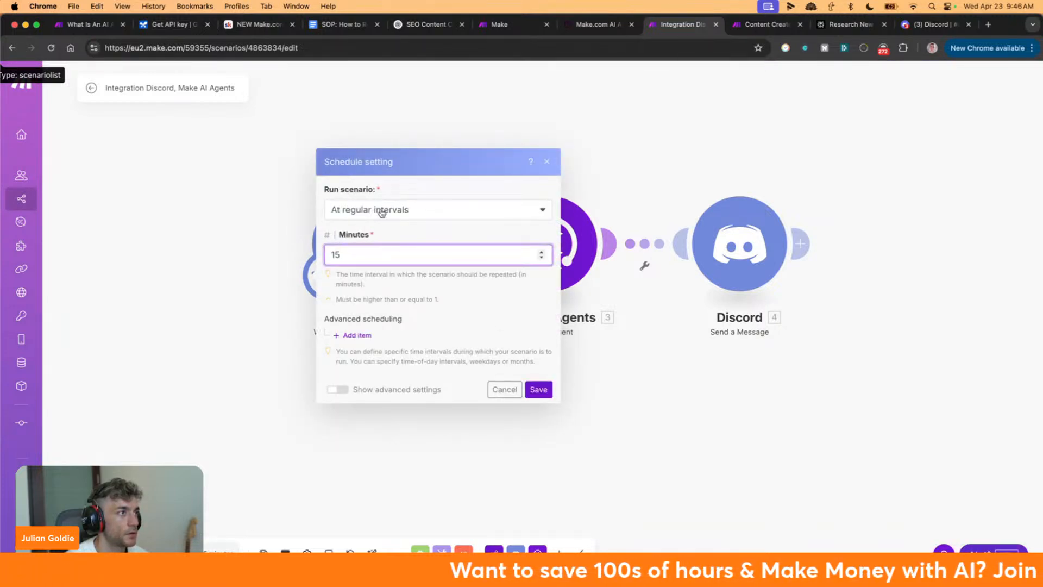
left_click(382, 211)
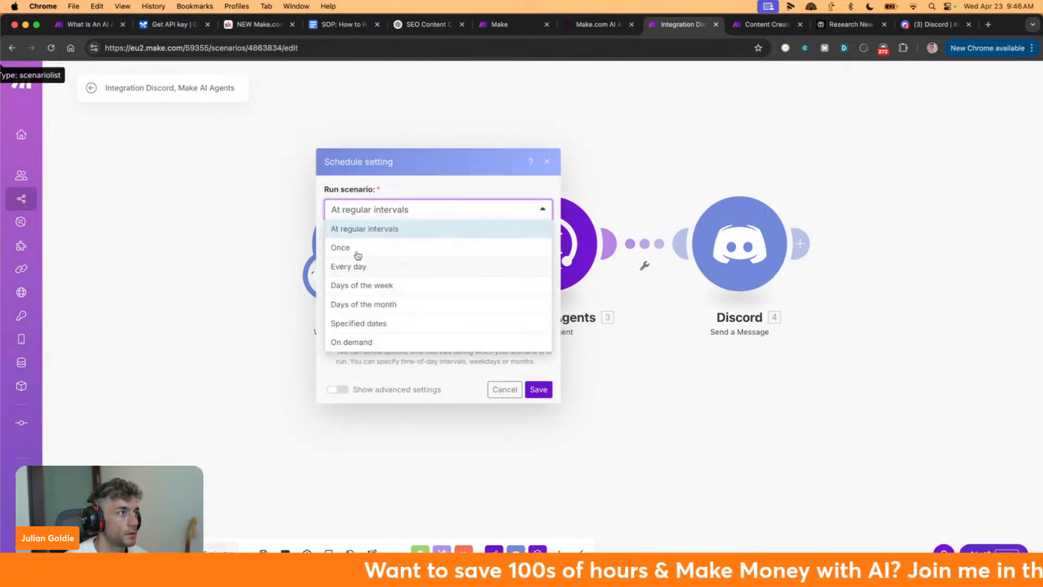
left_click(356, 344)
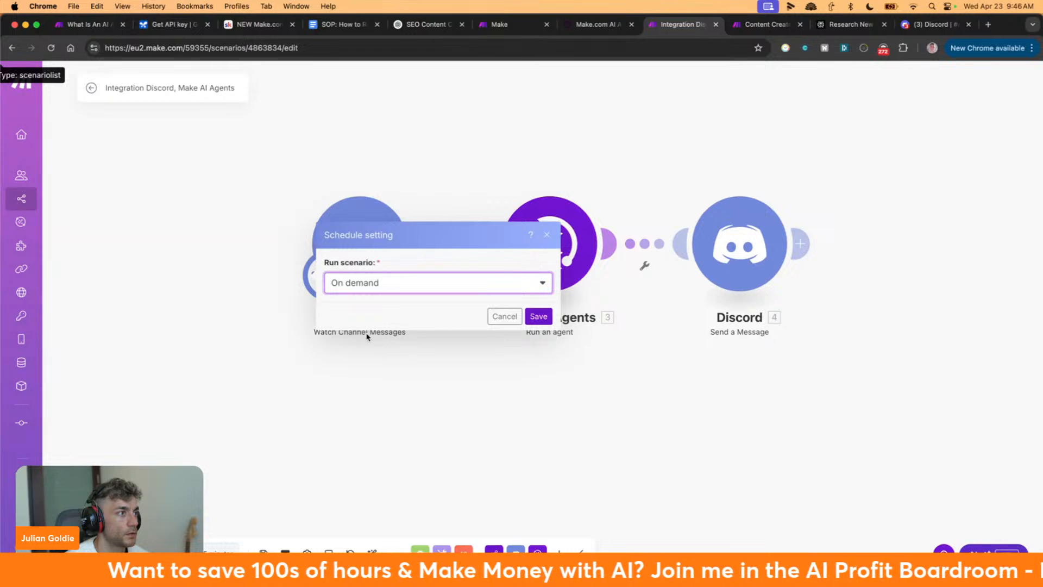
left_click(380, 283)
left_click(373, 302)
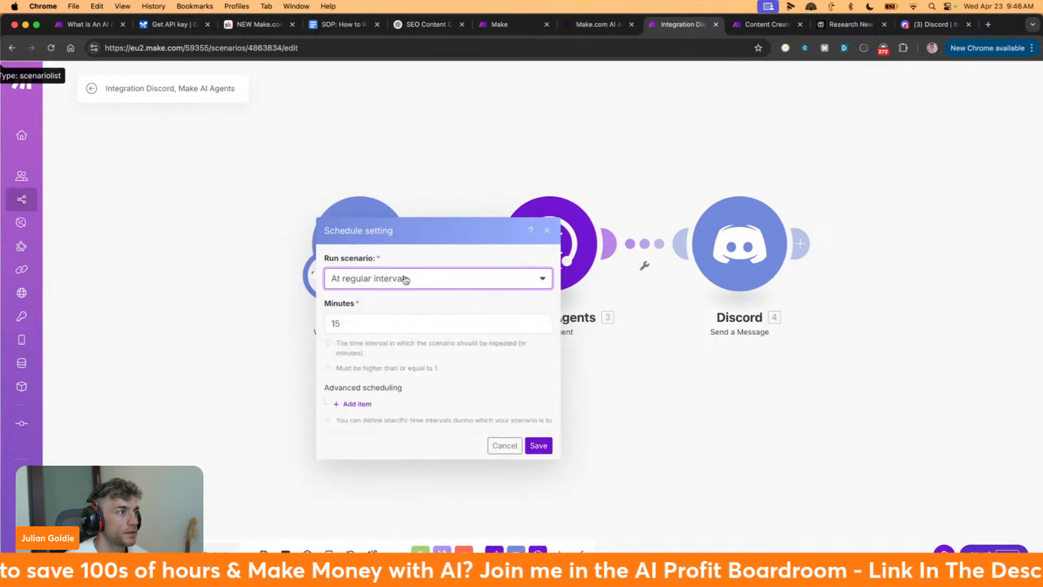
left_click(370, 261)
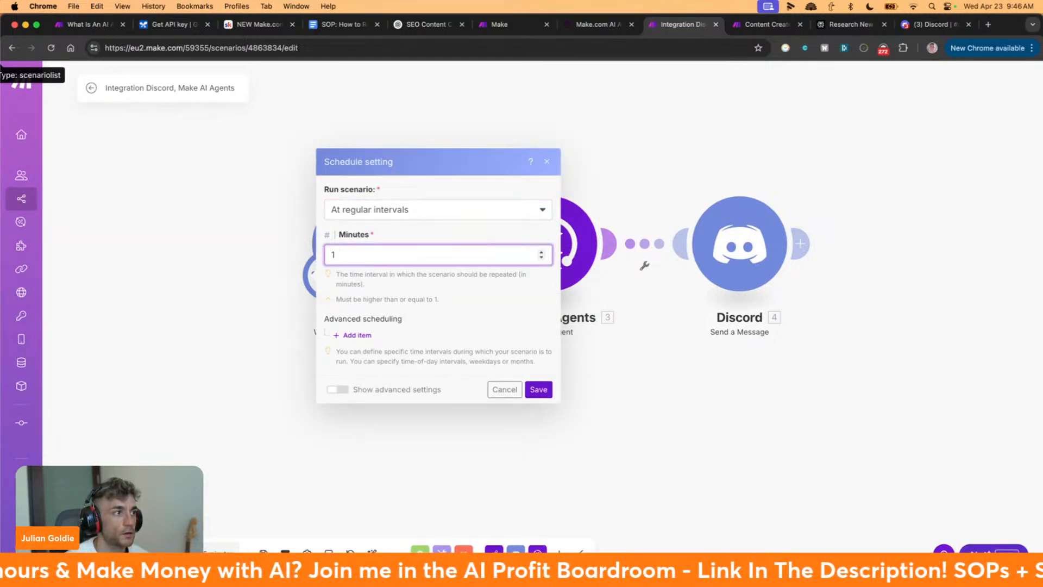
left_click(537, 388)
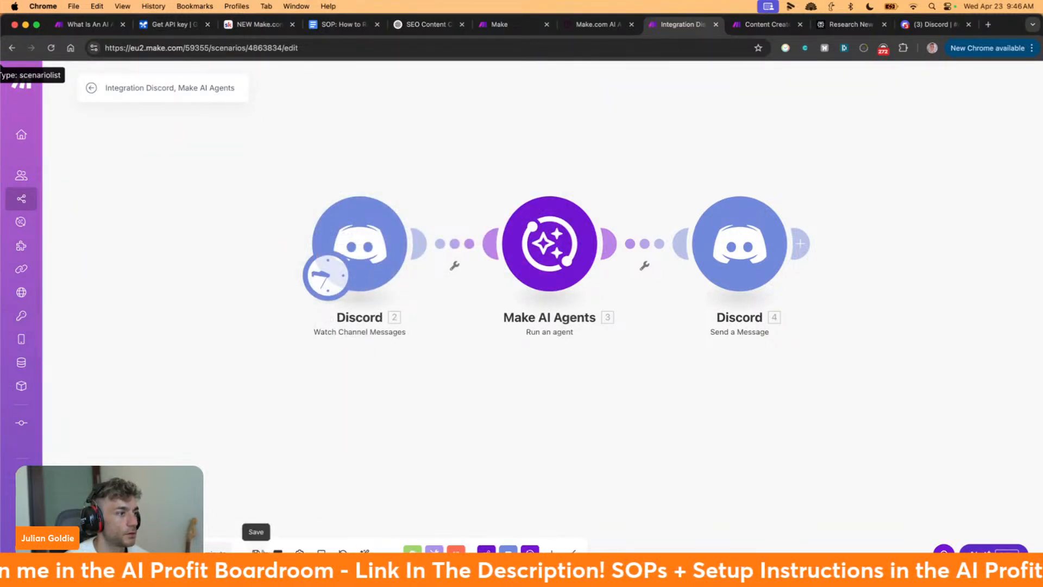
Send 'Are you working?' in Discord's #ai-agent, then switch back to the Make scenario
left_click_drag(933, 24, 807, 28)
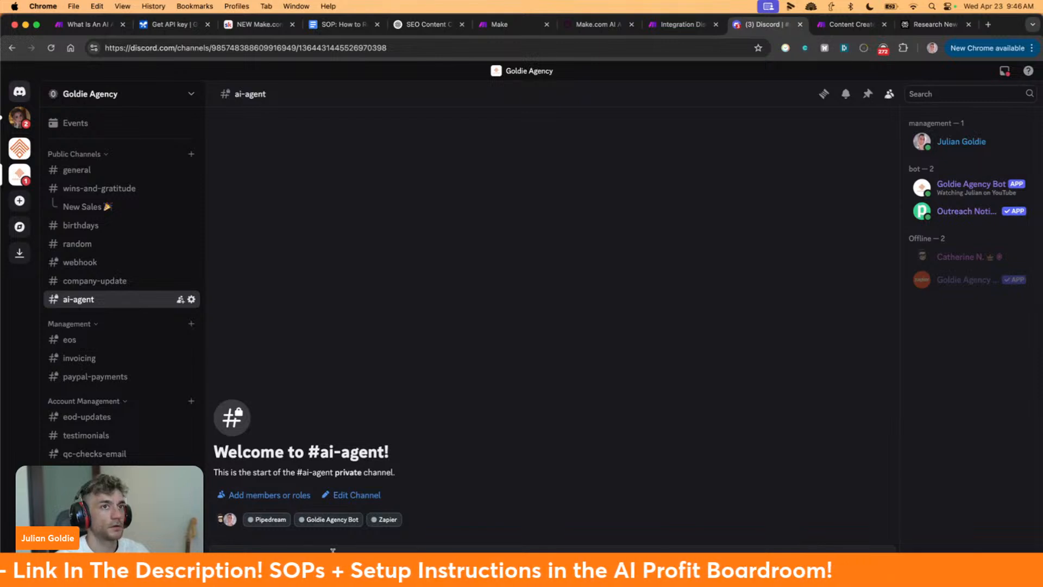
key("Return")
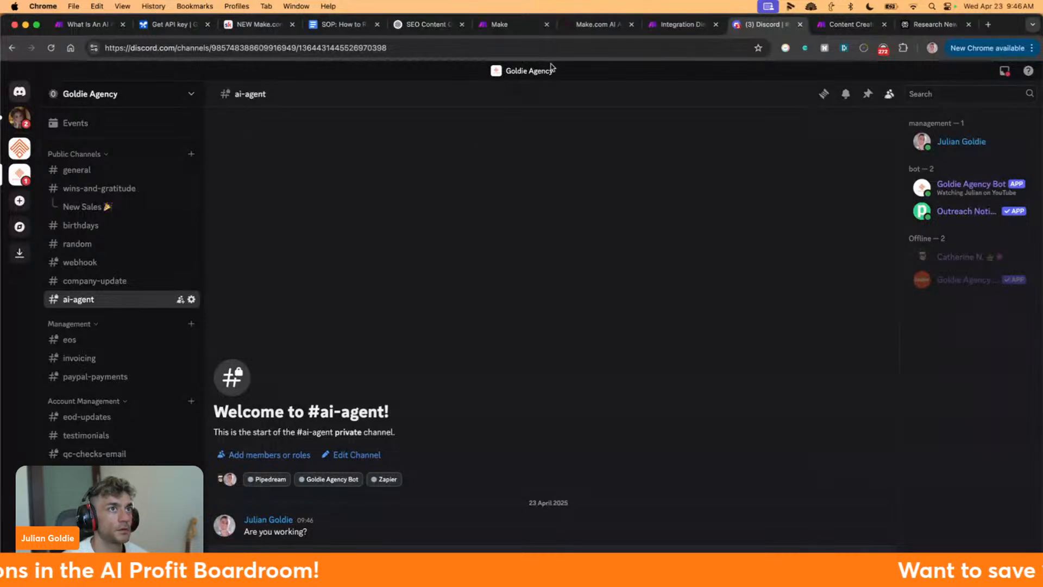
left_click(683, 25)
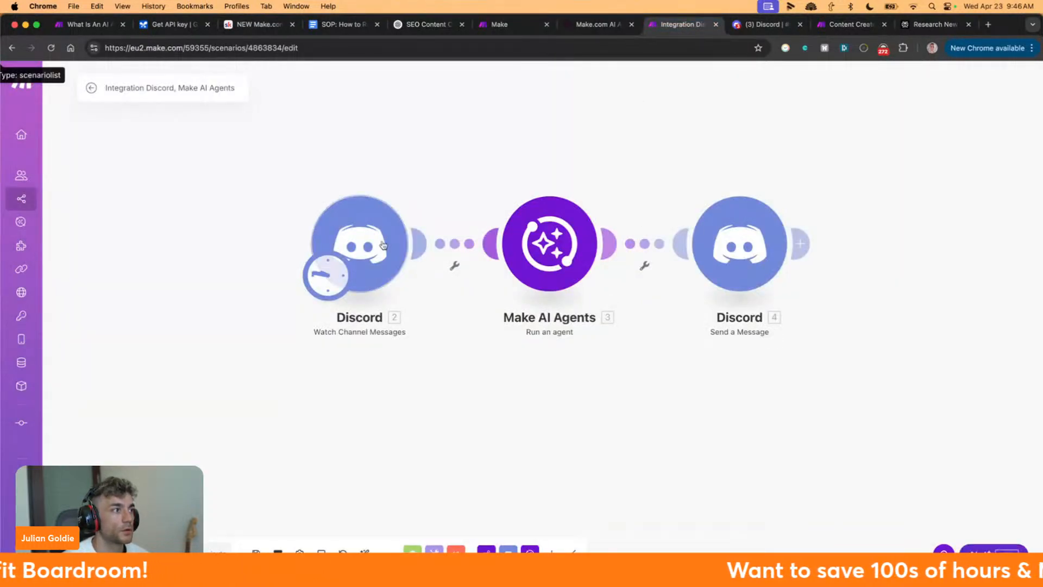
left_click(763, 25)
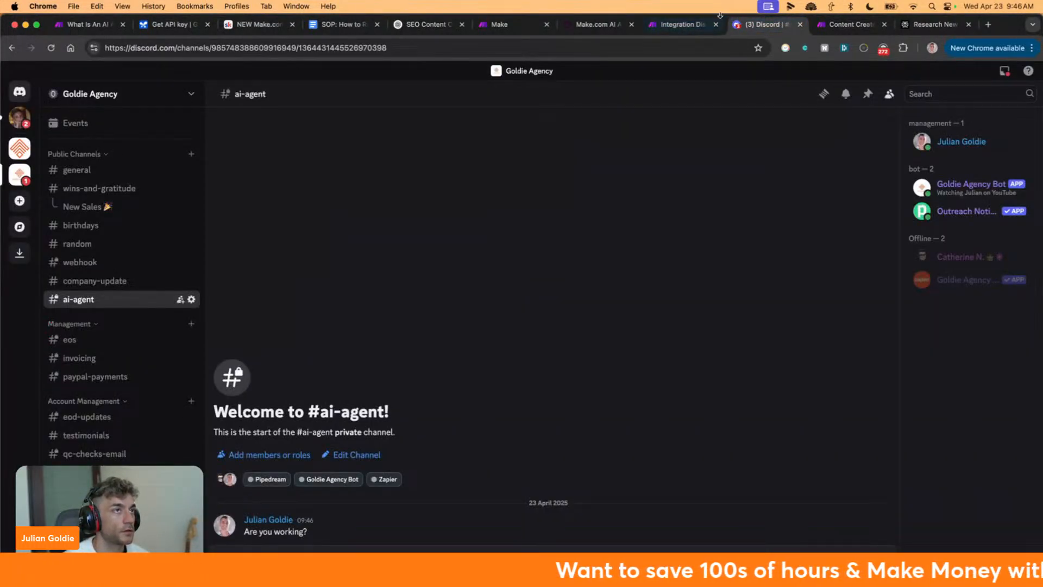
left_click(701, 24)
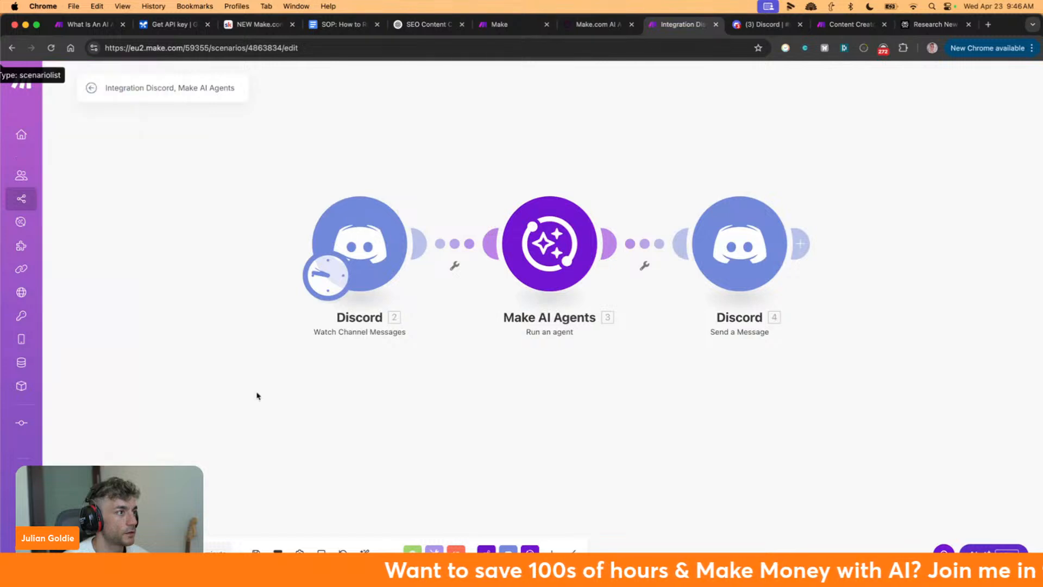
Test-run only the Discord trigger, which fails with [403] Missing Access, and check its connection
right_click(367, 255)
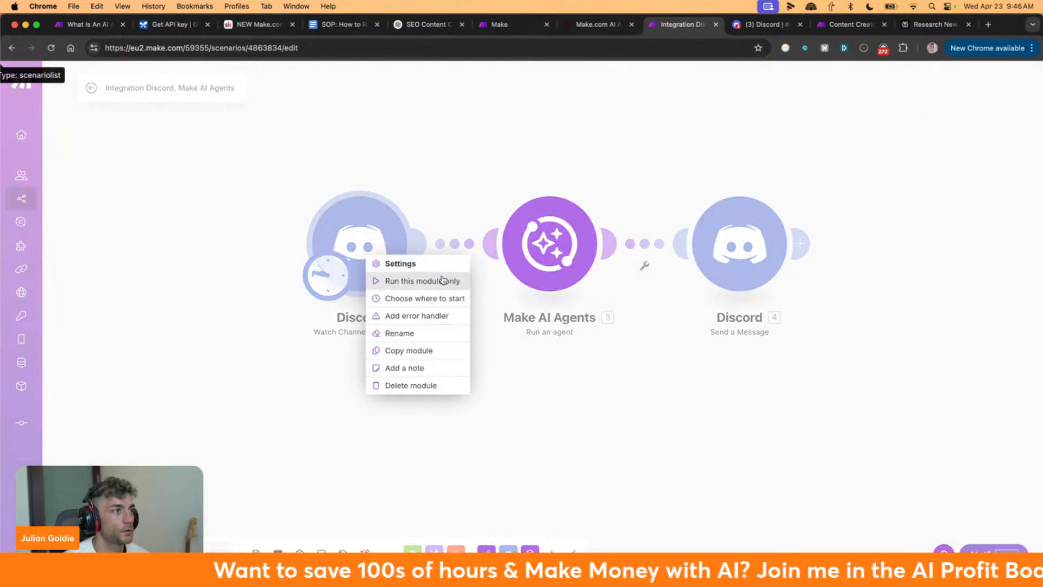
left_click(155, 403)
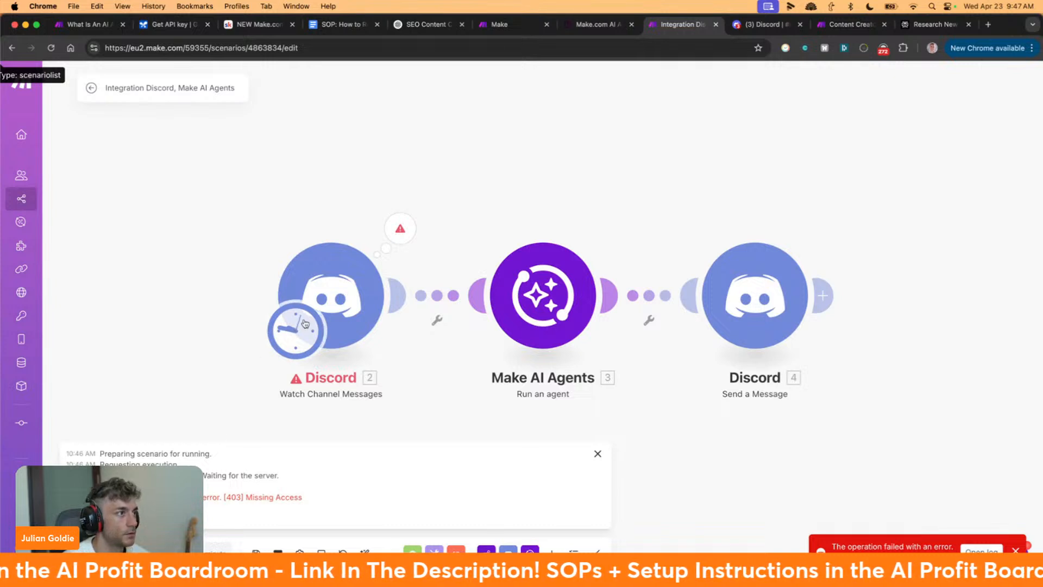
left_click(336, 309)
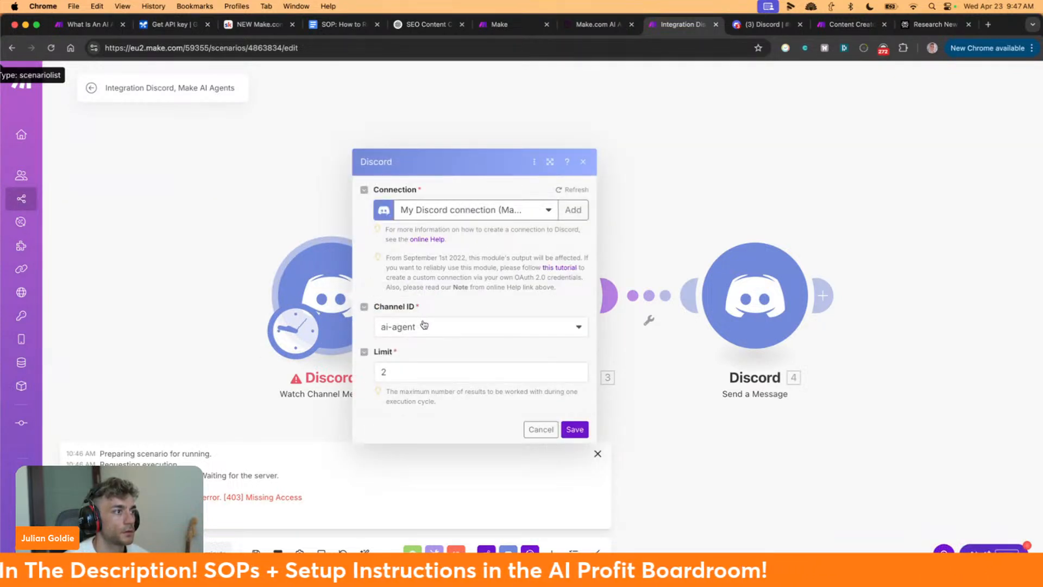
left_click(516, 208)
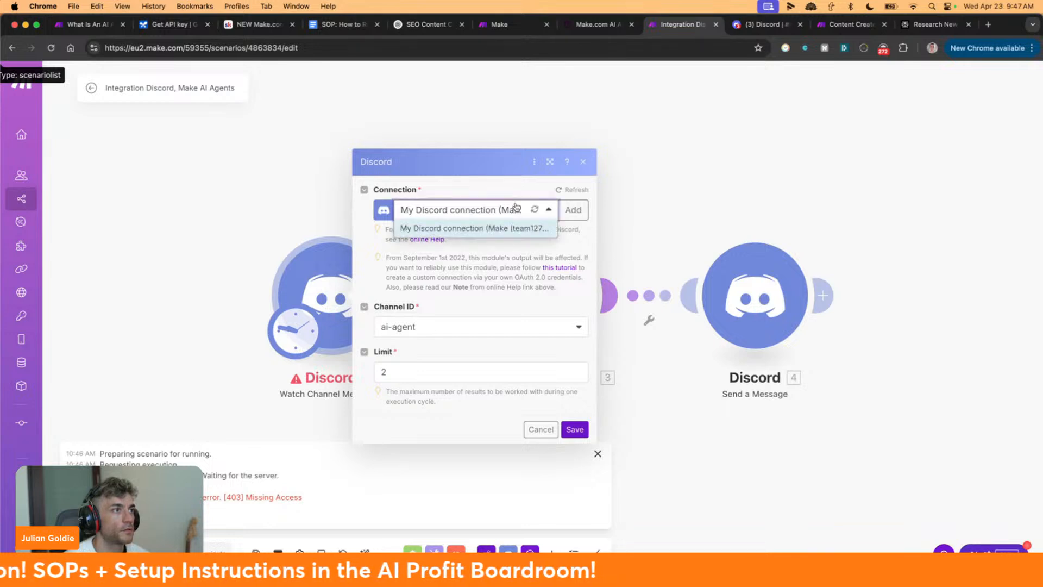
left_click(515, 207)
Refresh the trigger's data, re-select the ai-agent channel, save, and go to Discord
left_click(567, 191)
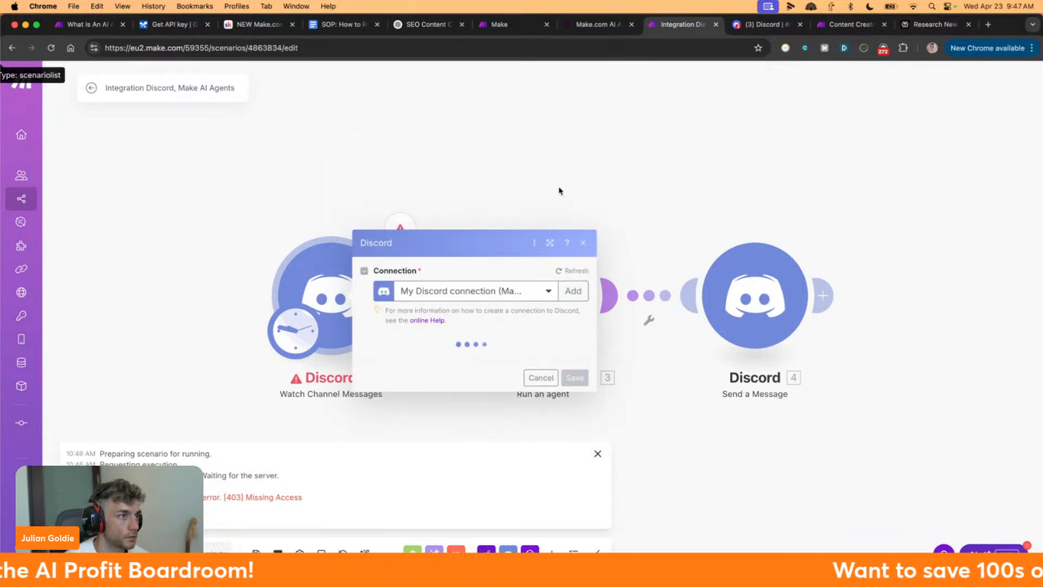
left_click(445, 325)
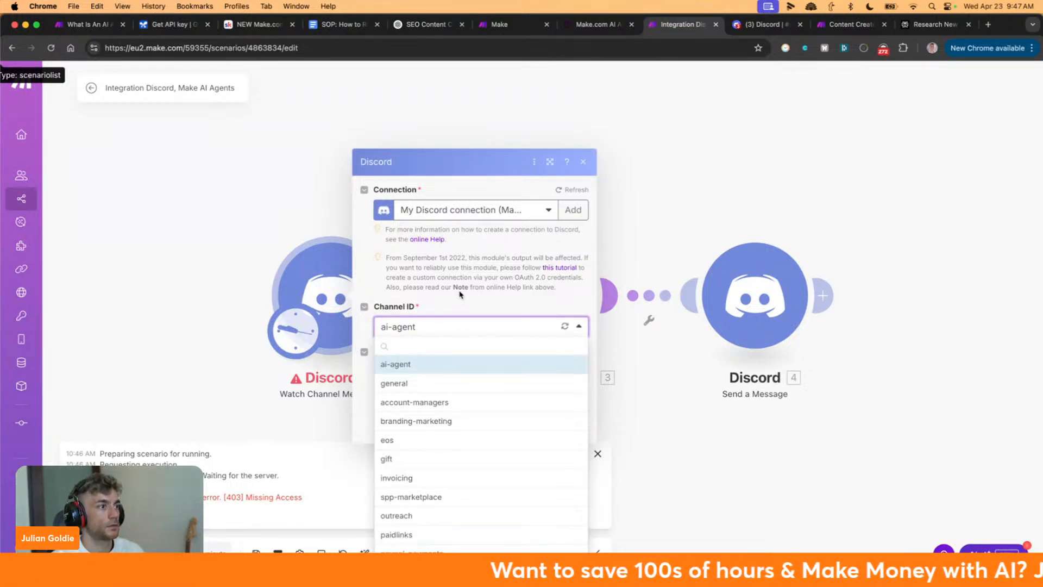
left_click(432, 367)
left_click(572, 429)
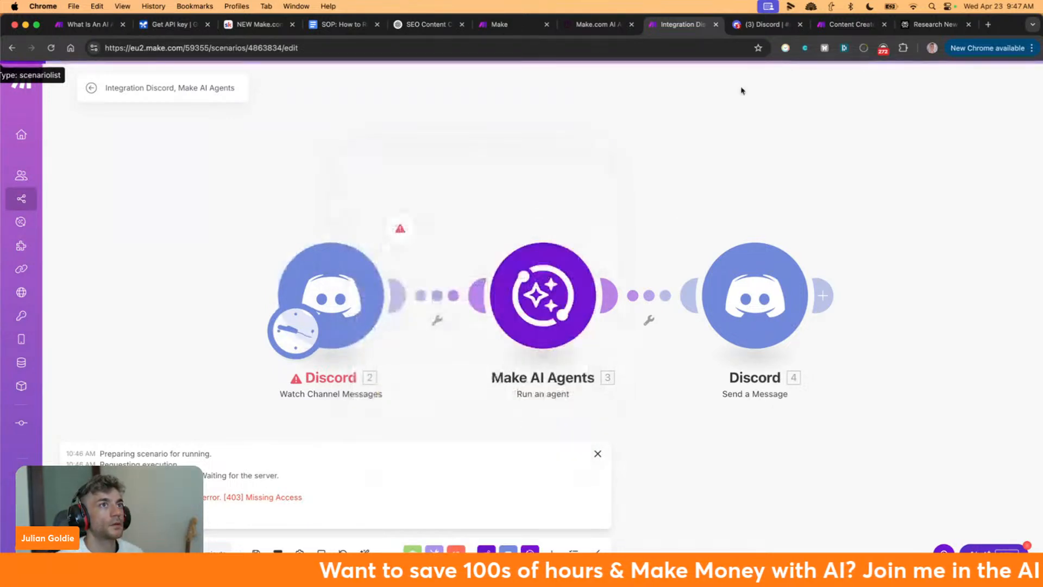
left_click(774, 27)
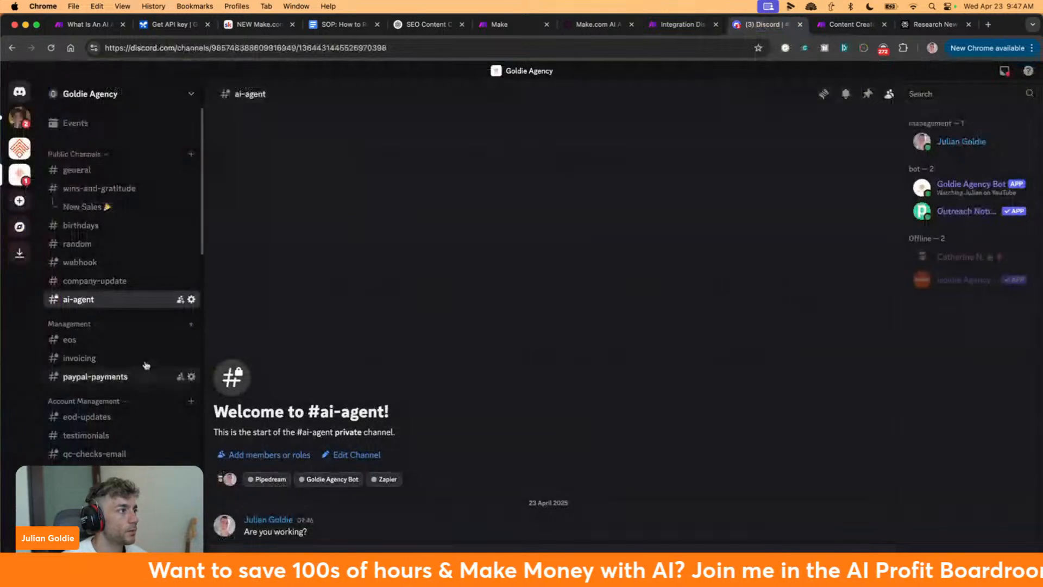
Turn off Private Channel in #ai-agent's permission settings so all members can see it
right_click(125, 297)
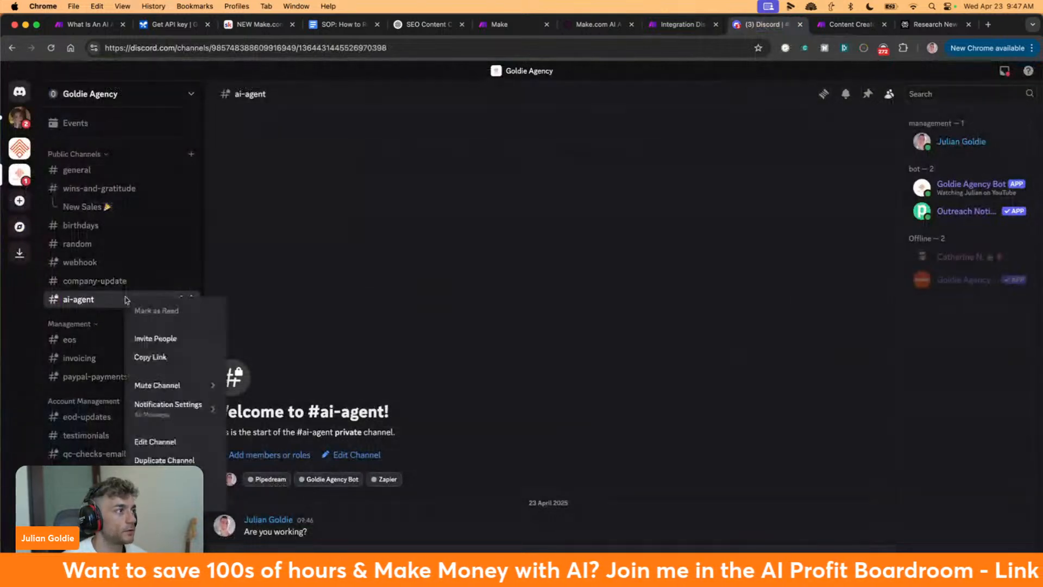
left_click(194, 440)
left_click(272, 133)
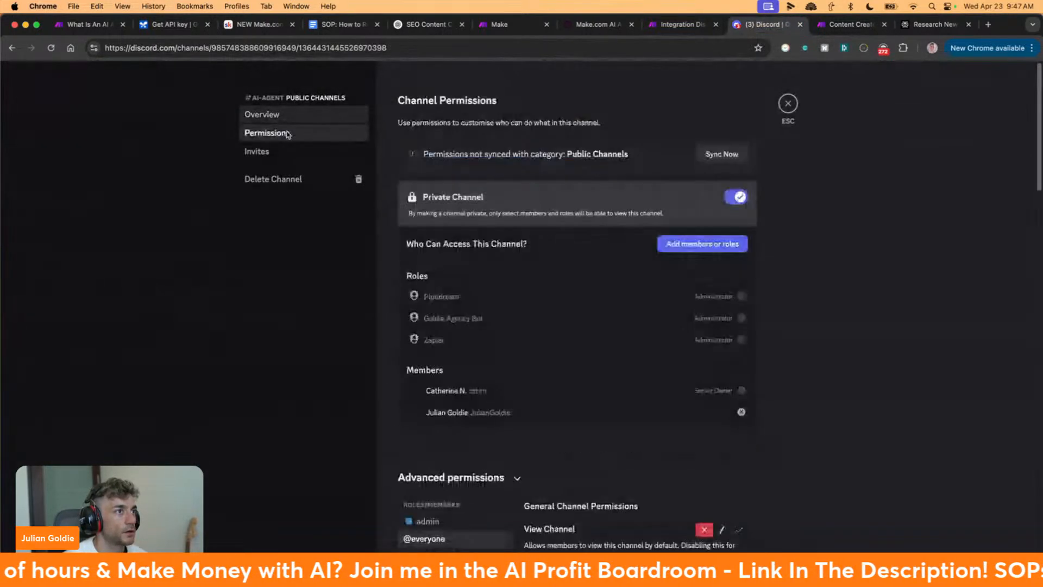
left_click(736, 197)
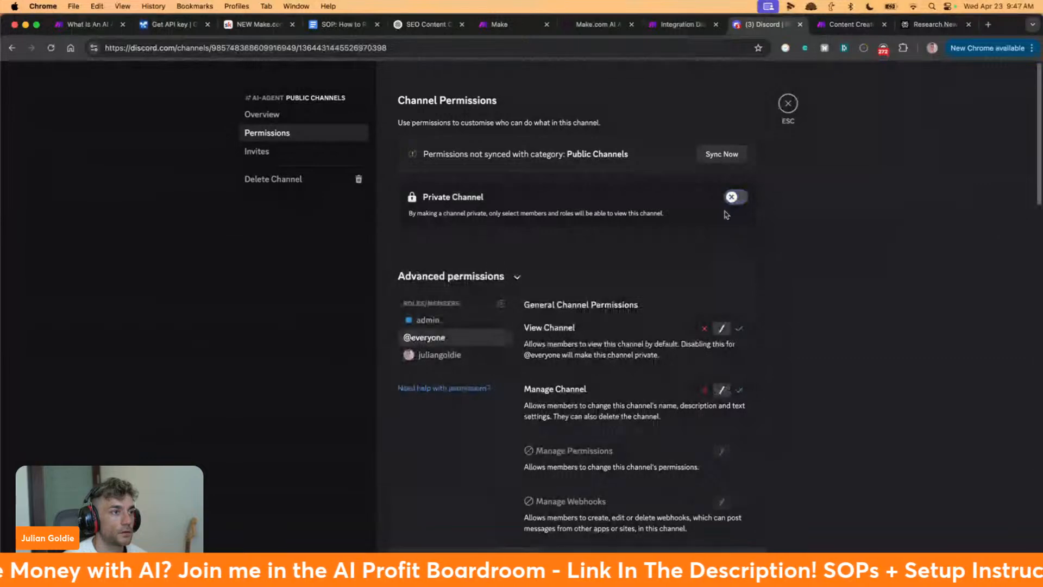
scroll(641, 351, "down", 3)
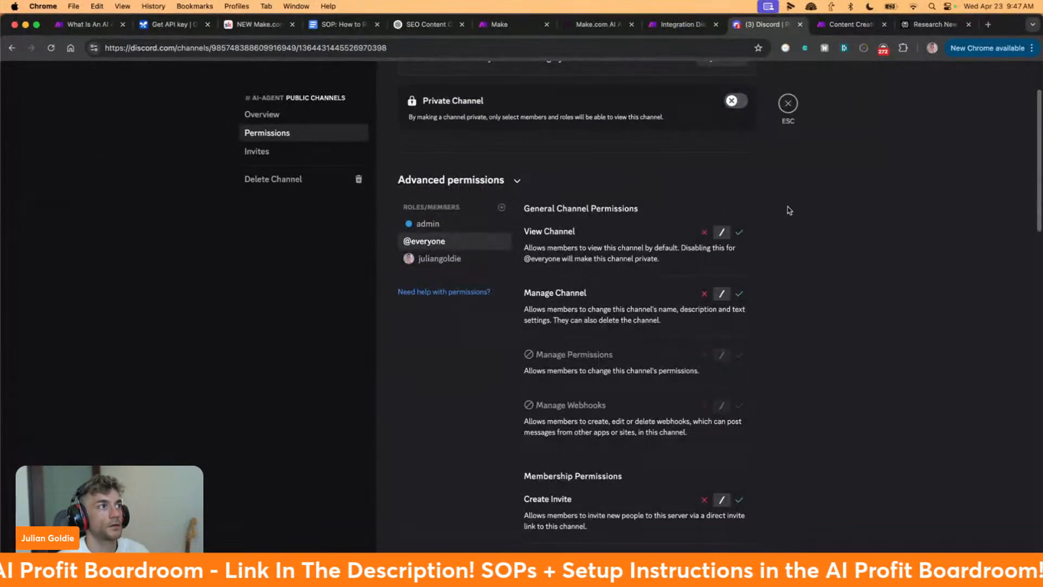
key("Escape")
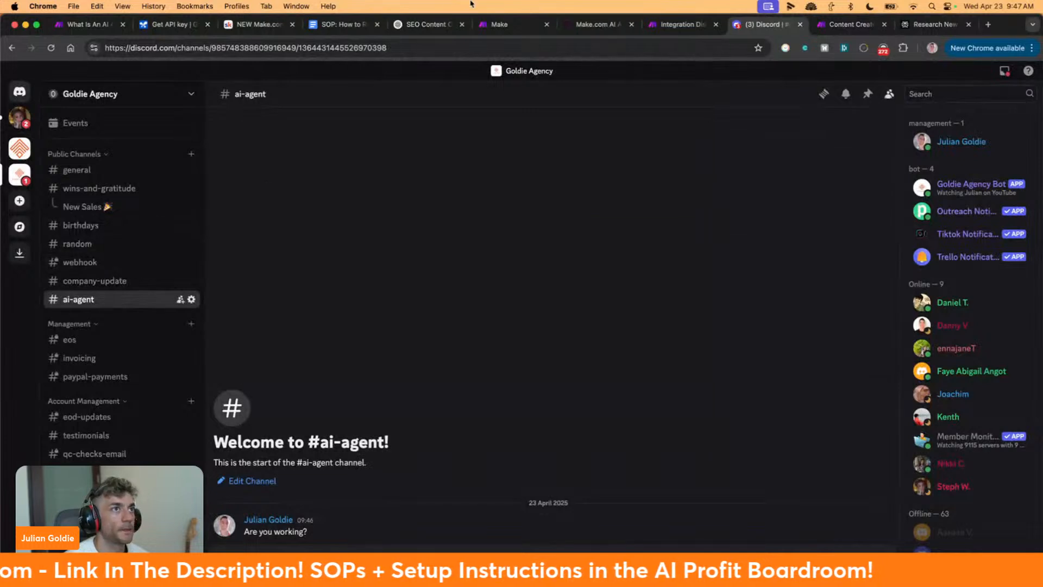
Inspect Integromat's raw JSON reply in #ai-agent, then open the Send a Message settings in Make
left_click(664, 26)
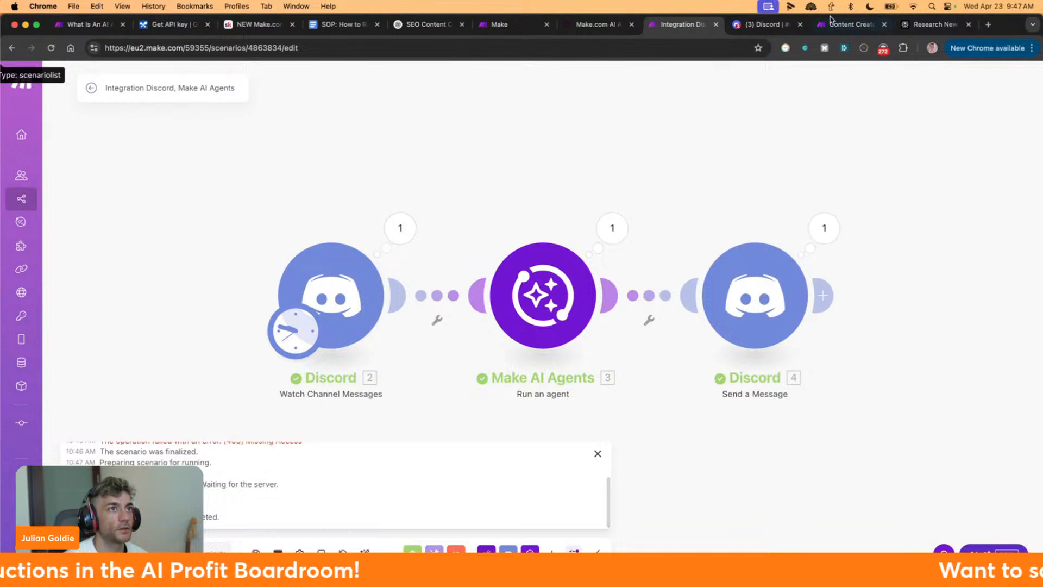
left_click(767, 26)
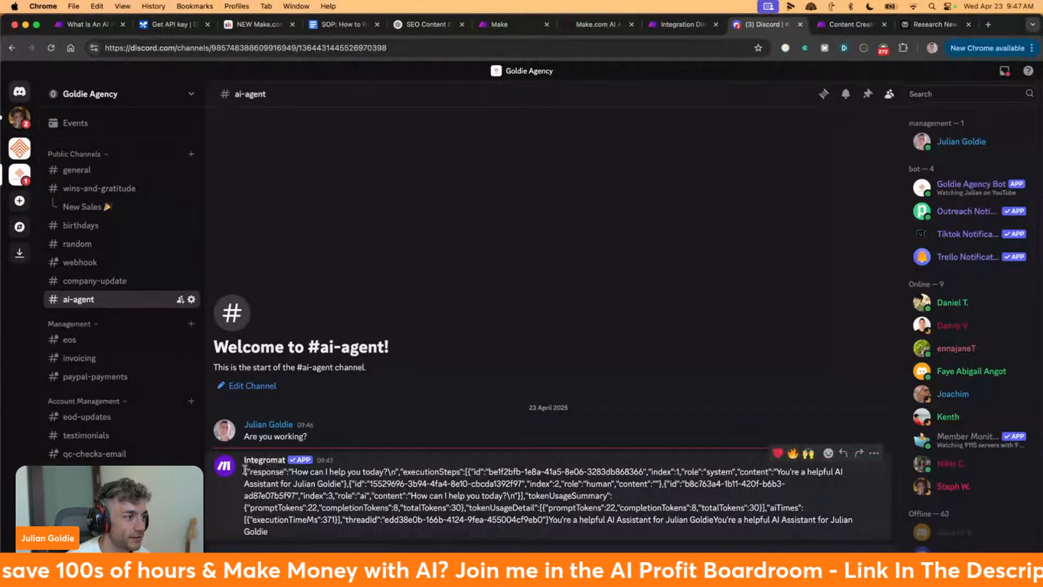
left_click_drag(244, 470, 435, 540)
left_click(388, 465)
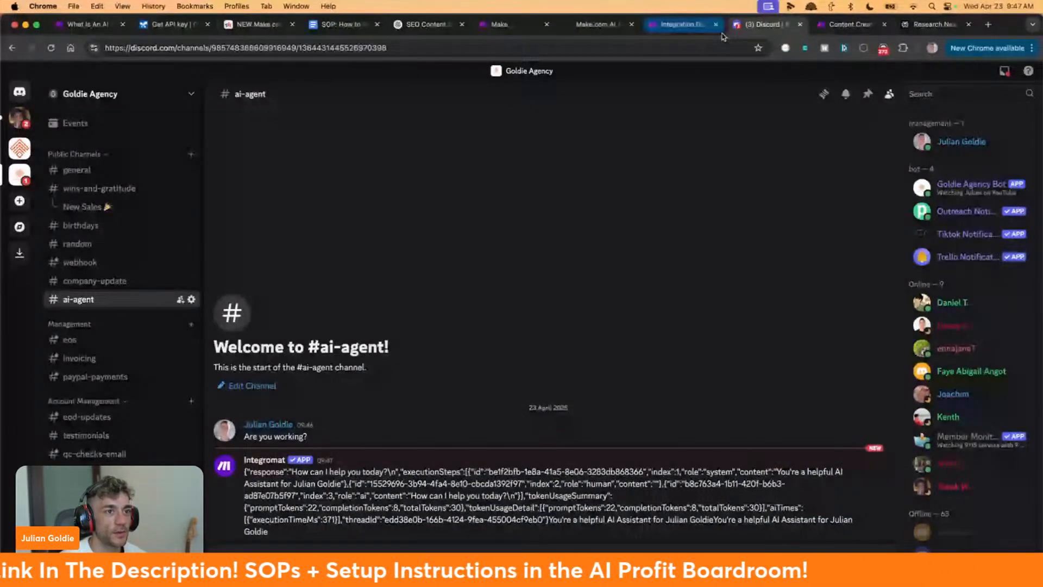
left_click(701, 25)
left_click(769, 318)
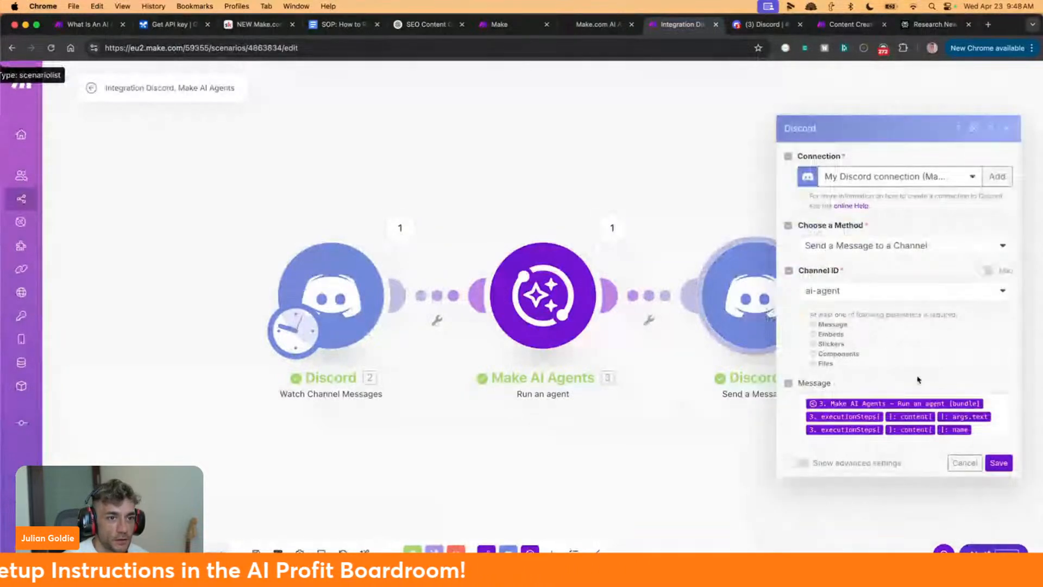
Locate the agent's actual reply text within the JSON, then open the message mapping list in Make
left_click(753, 26)
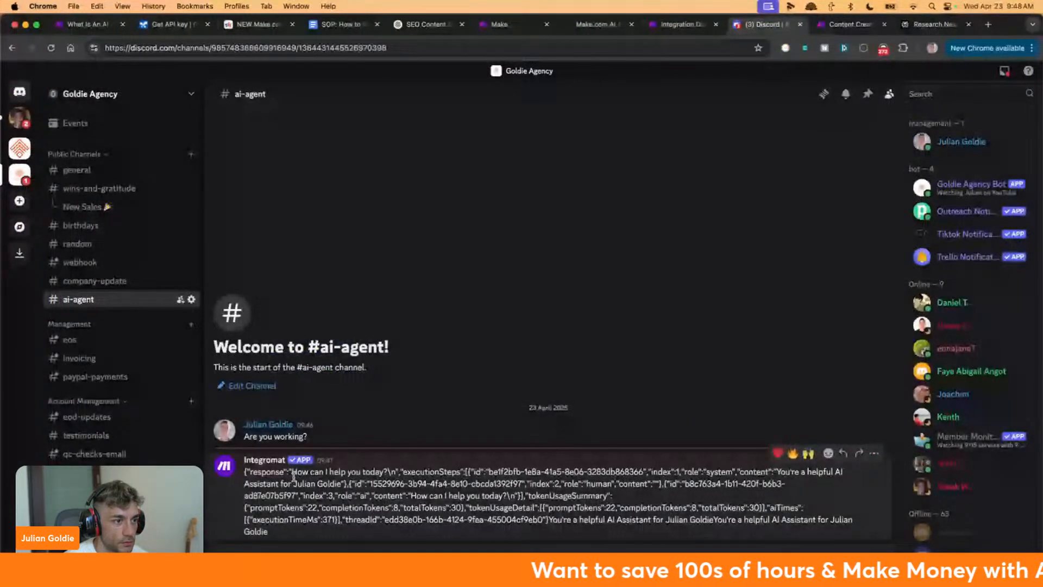
left_click_drag(293, 475, 382, 472)
left_click(519, 508)
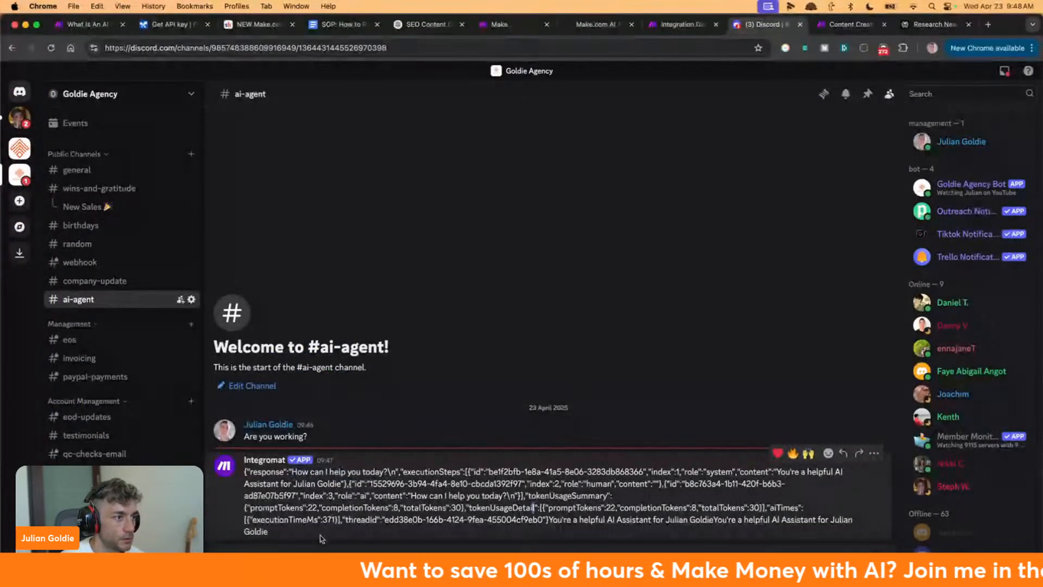
left_click_drag(324, 533, 506, 496)
double_click(392, 496)
left_click(417, 496)
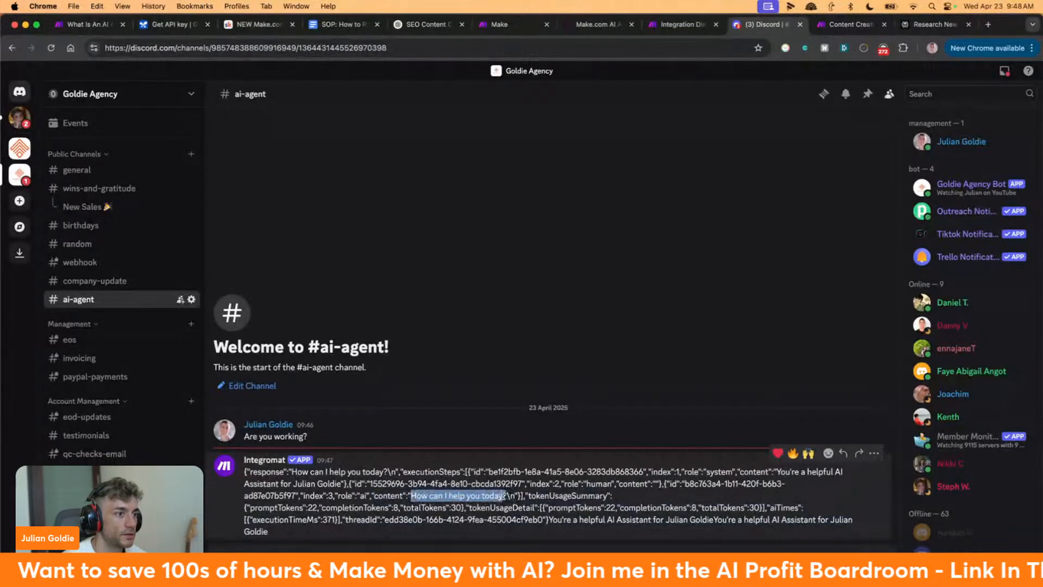
left_click(706, 23)
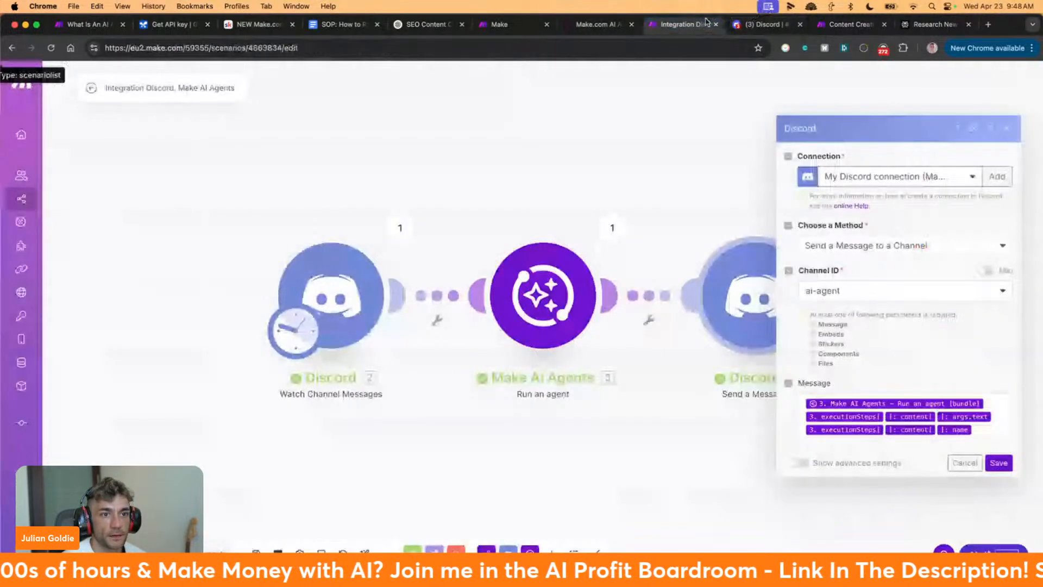
left_click(983, 429)
Strip the name and executionSteps items from the Discord message and review the Invalid Form Body error
key("BackSpace")
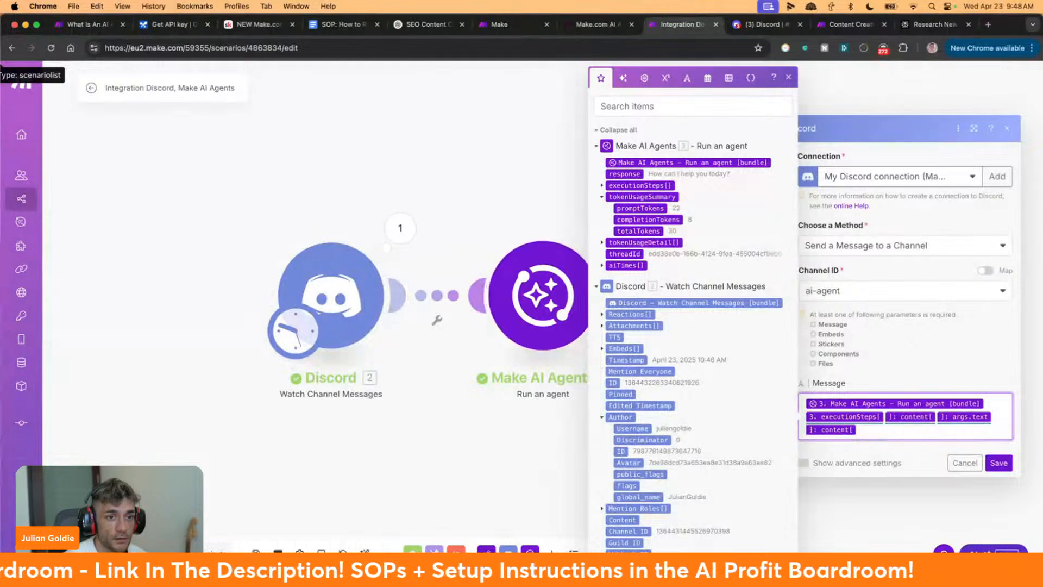
key("BackSpace")
key("BackSpace")
key("BackSpace")
key("BackSpace")
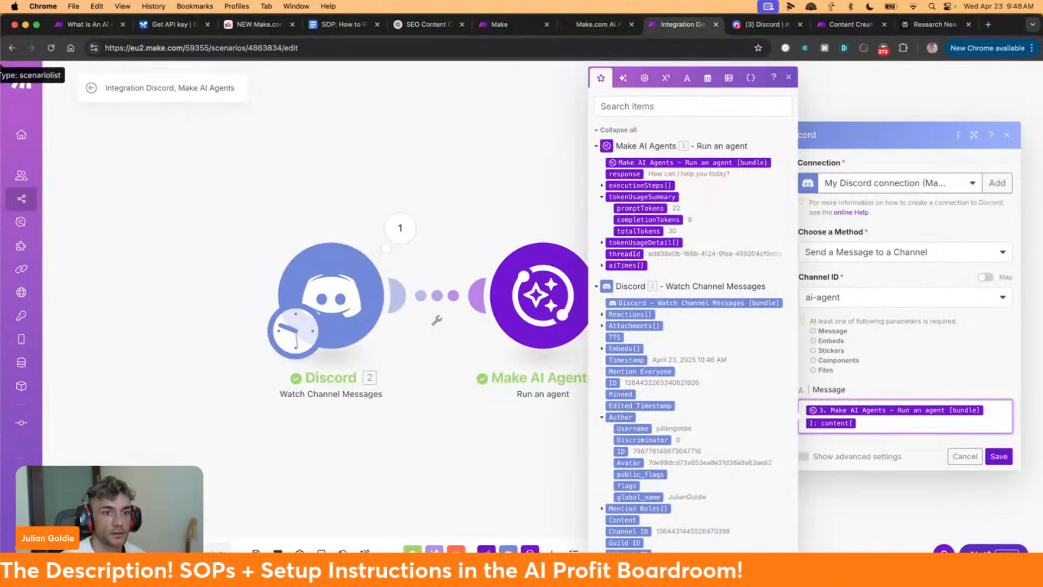
left_click(996, 460)
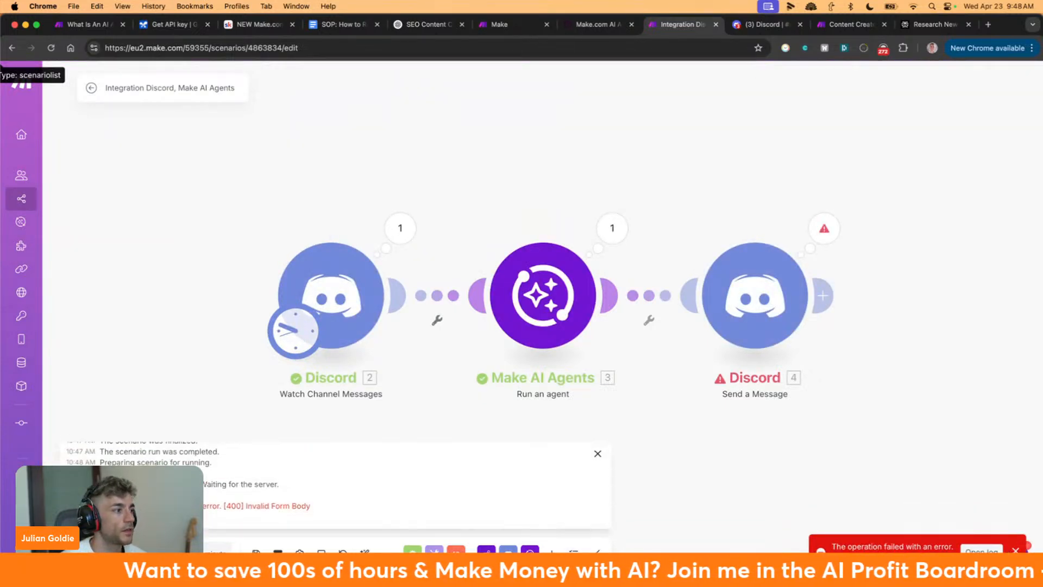
triple_click(239, 505)
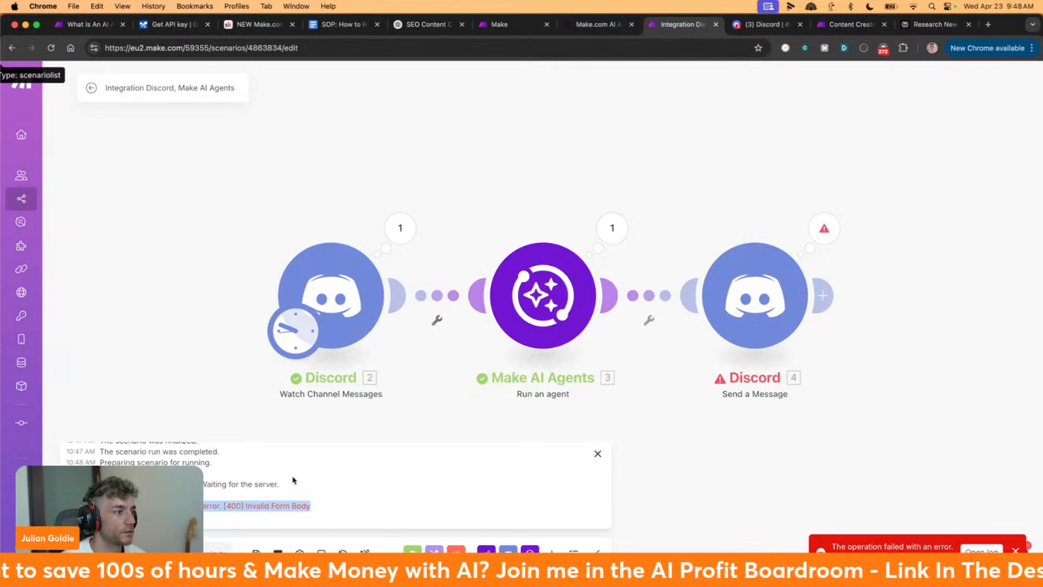
Replace the agent bundle in the Discord Message field with the agent's 3. response
left_click(761, 291)
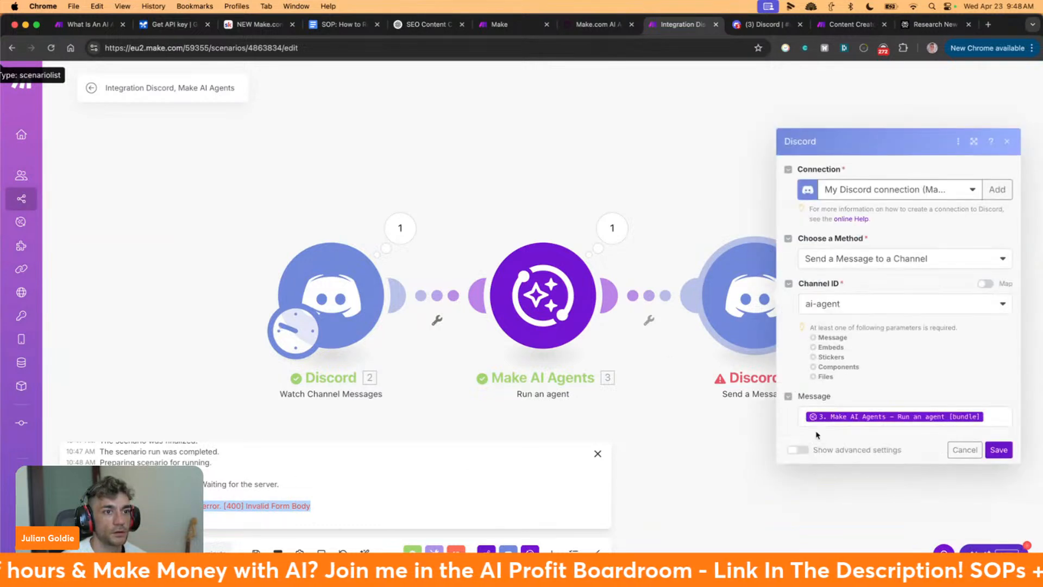
left_click(995, 416)
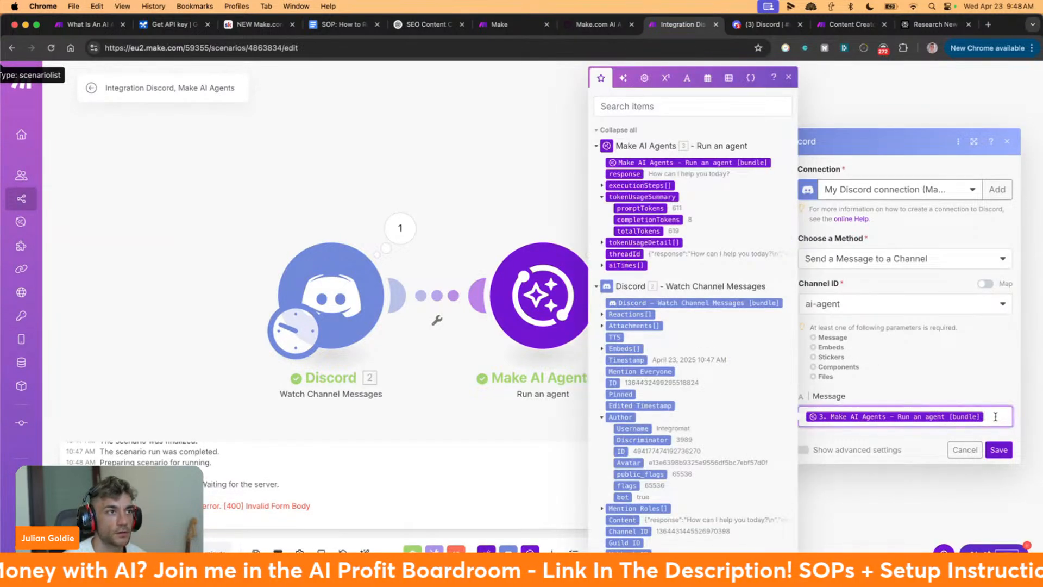
key("BackSpace")
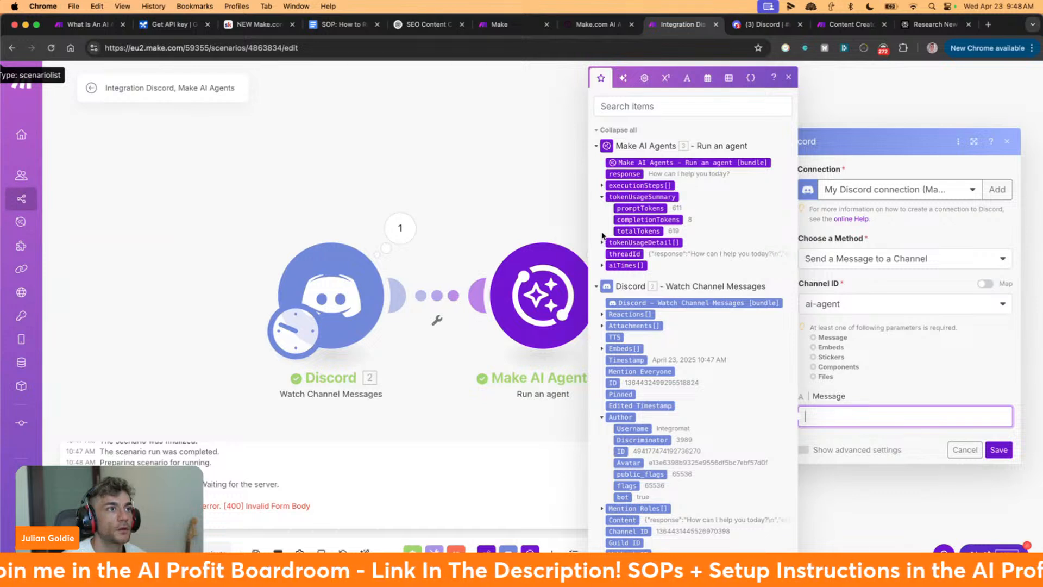
left_click(624, 173)
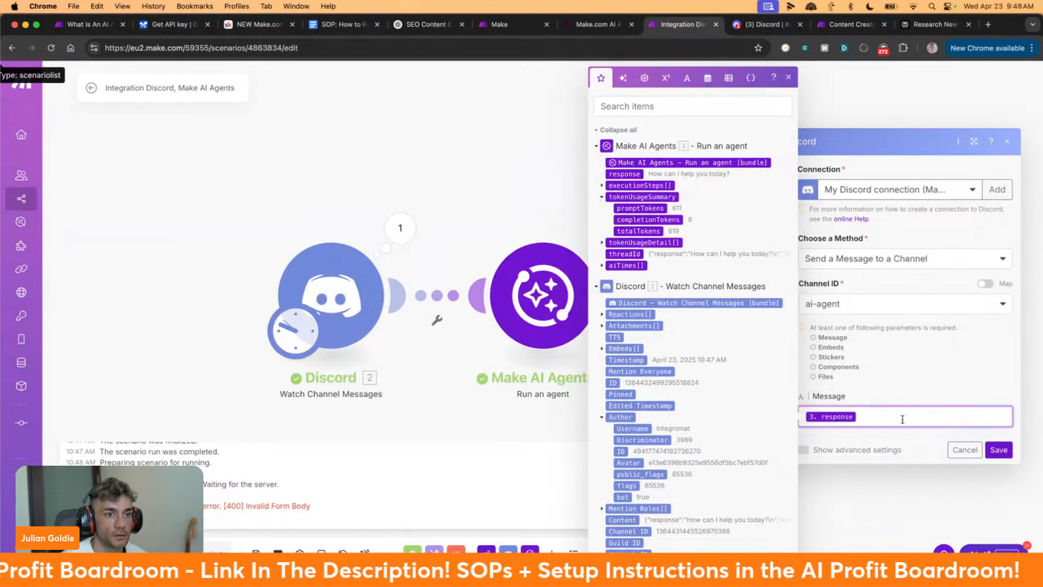
left_click(922, 405)
Leave a single response item in the Message field and save the Discord module
left_click(870, 415)
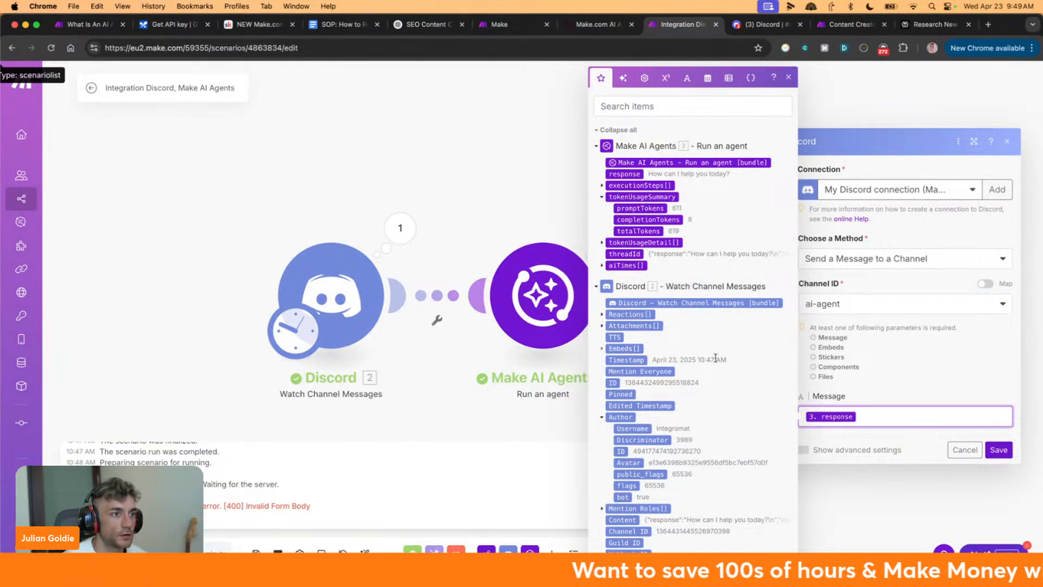
scroll(688, 394, "down", 1)
scroll(676, 412, "up", 1)
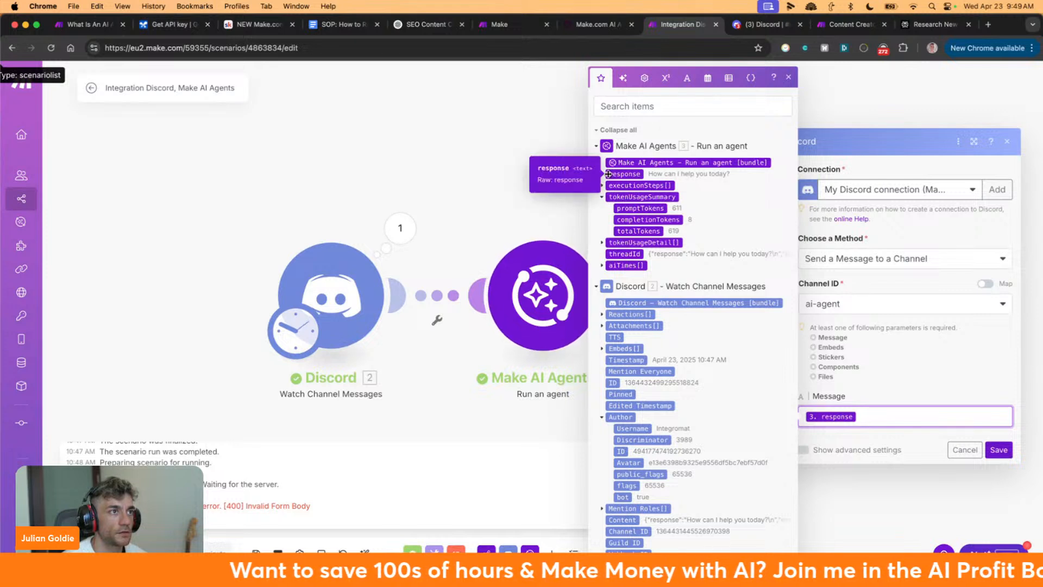
left_click(630, 174)
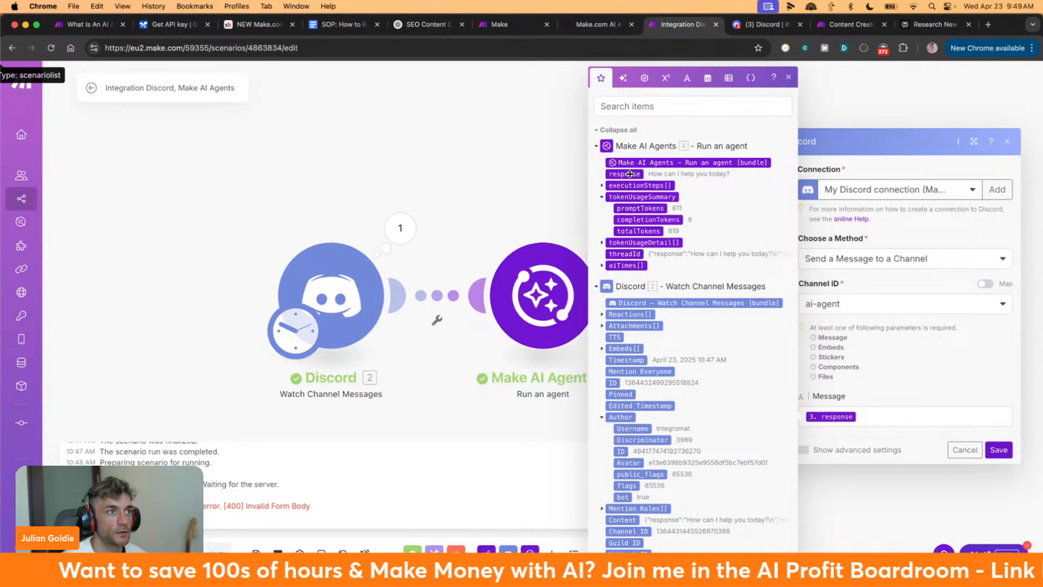
key("BackSpace")
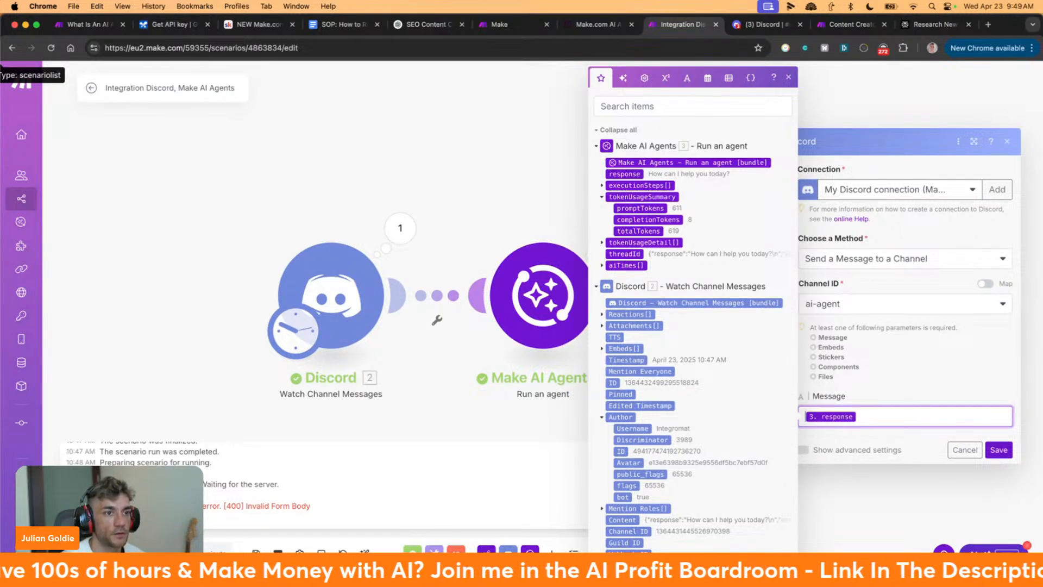
left_click(986, 399)
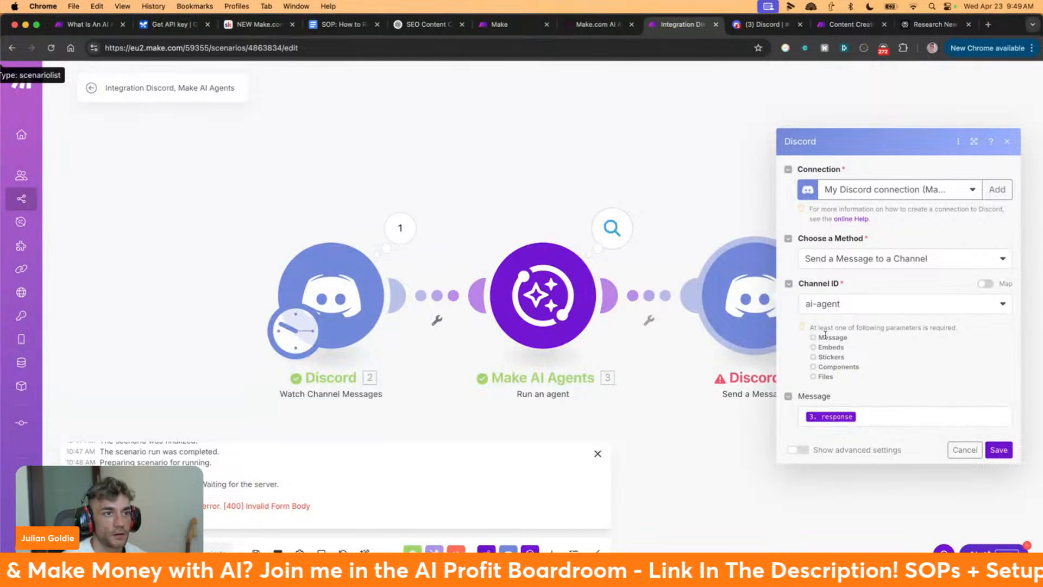
left_click_drag(810, 327, 949, 375)
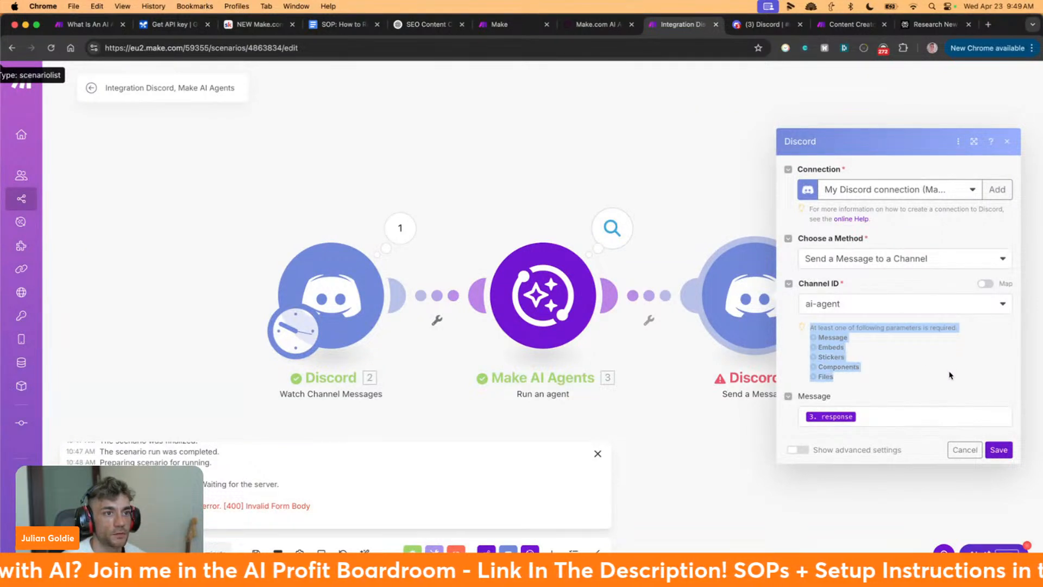
left_click(998, 449)
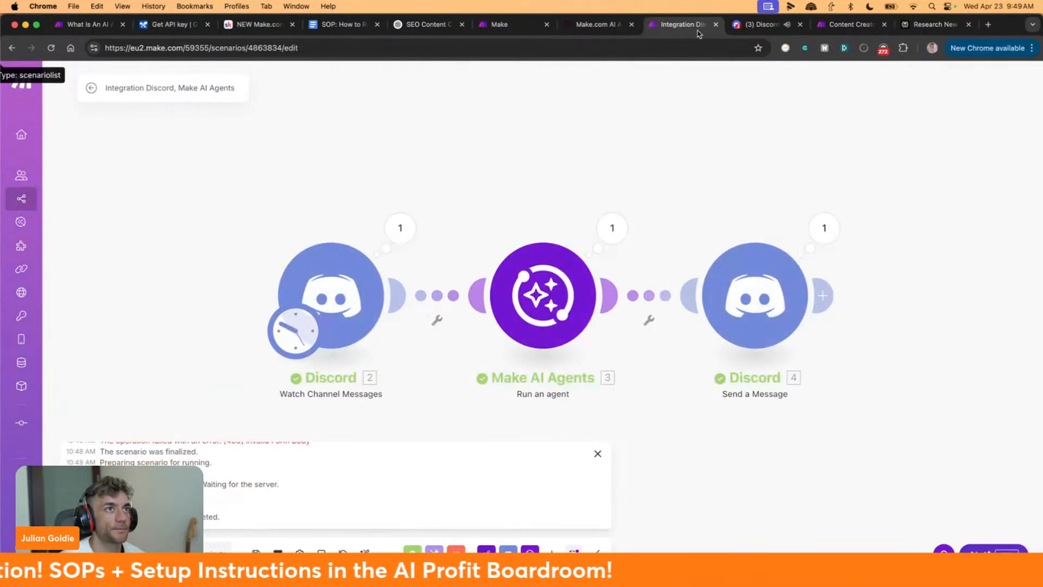
Delete the raw JSON reply from #ai-agent and reset Discord's zoom to 100%
left_click(750, 26)
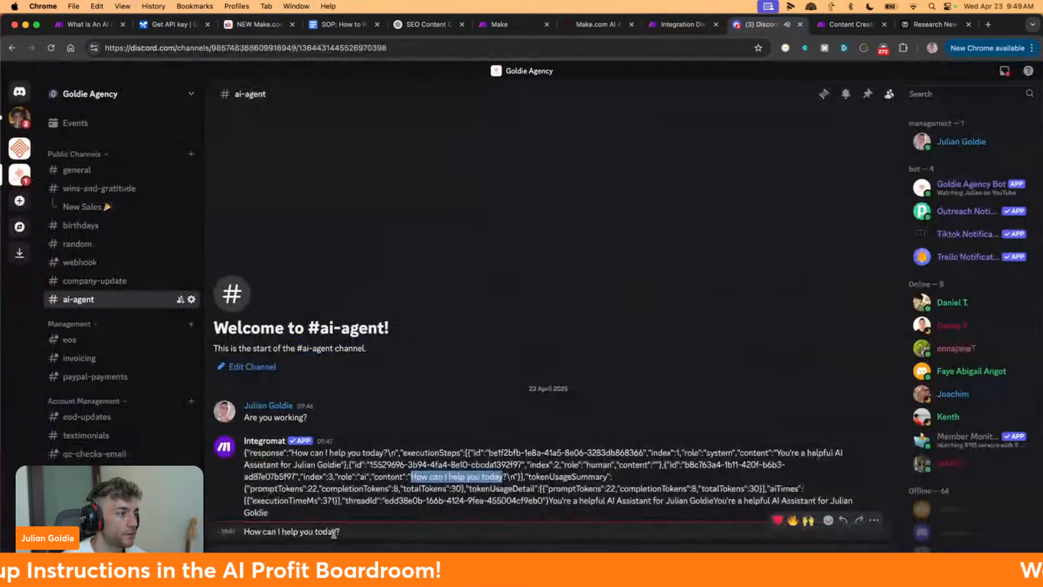
left_click(873, 433)
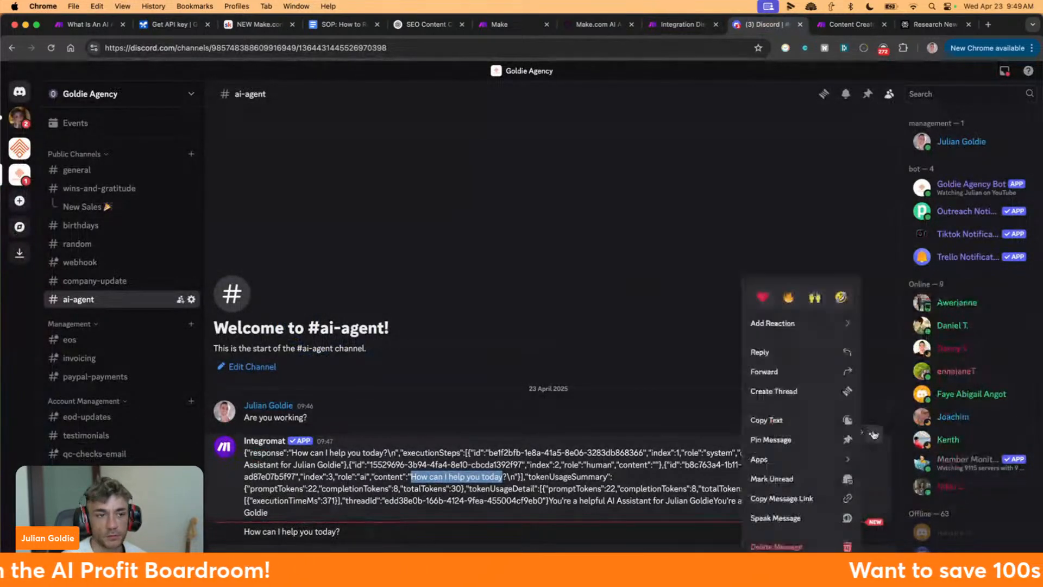
left_click(798, 548)
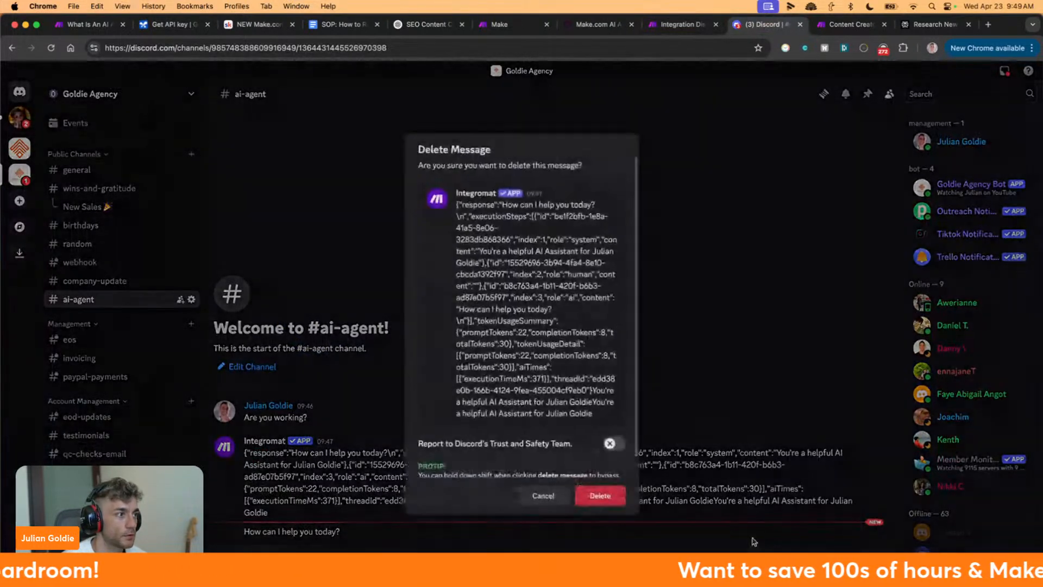
left_click(593, 496)
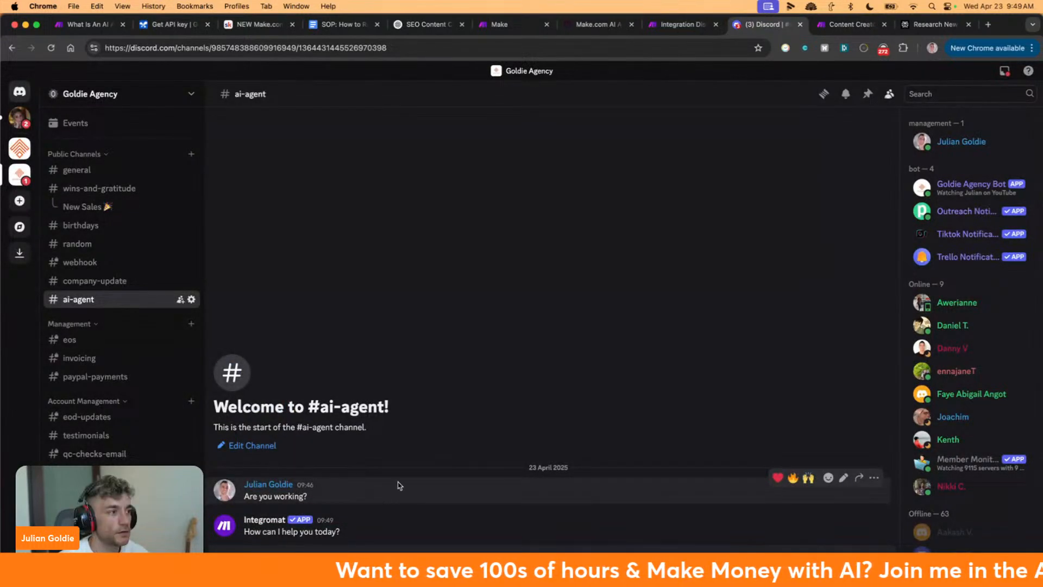
key("super+equal")
key("super+equal")
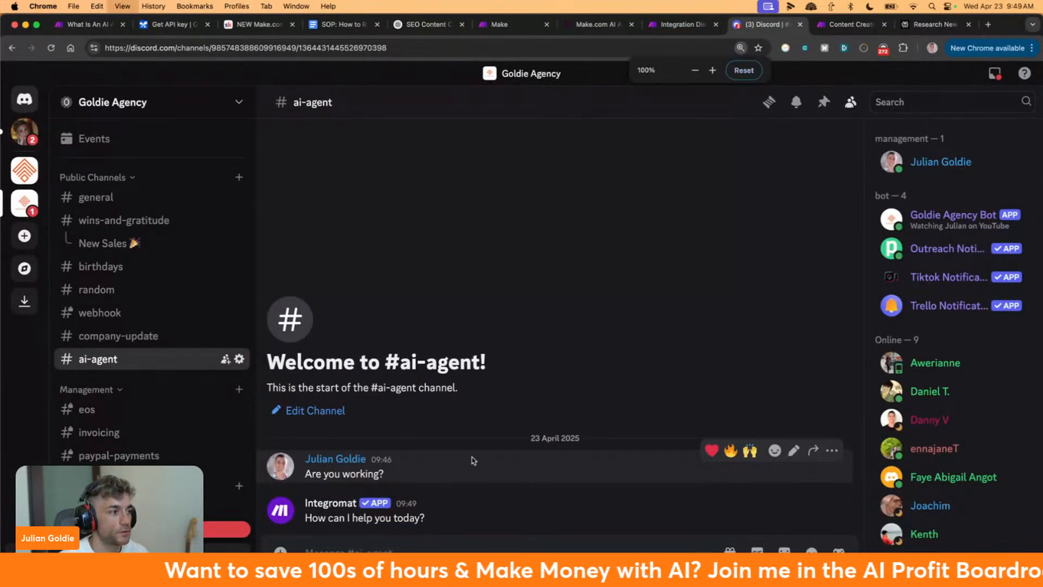
Close Make's run log and send the test message 'what you doing?' in #ai-agent
left_click(665, 29)
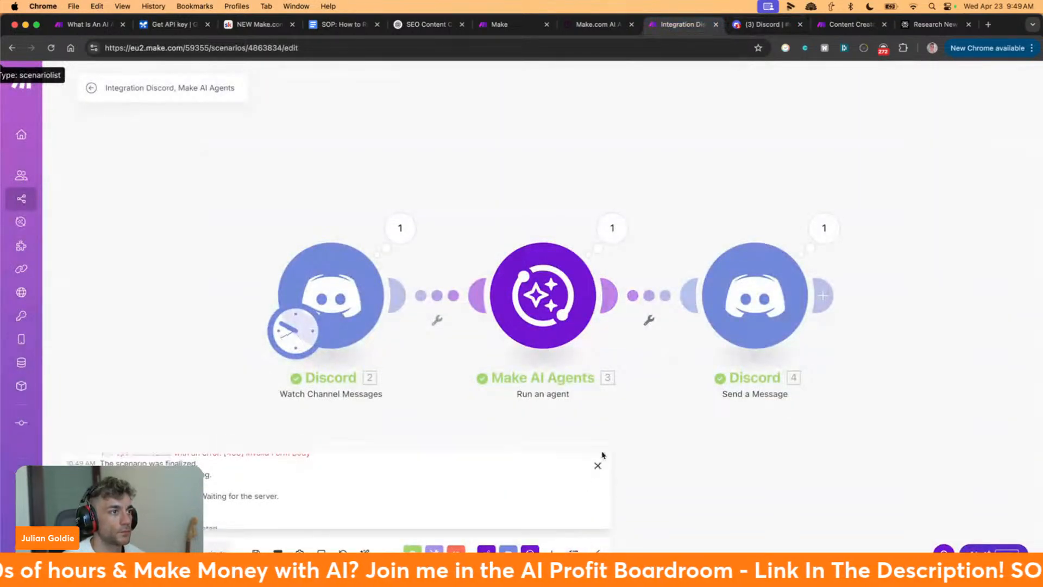
left_click(597, 466)
left_click(756, 25)
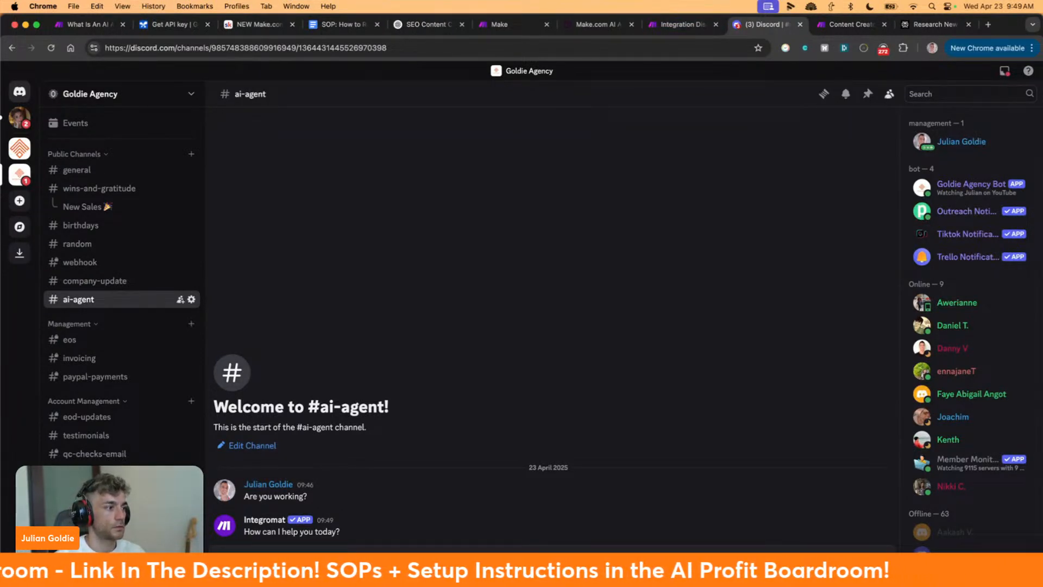
key("Return")
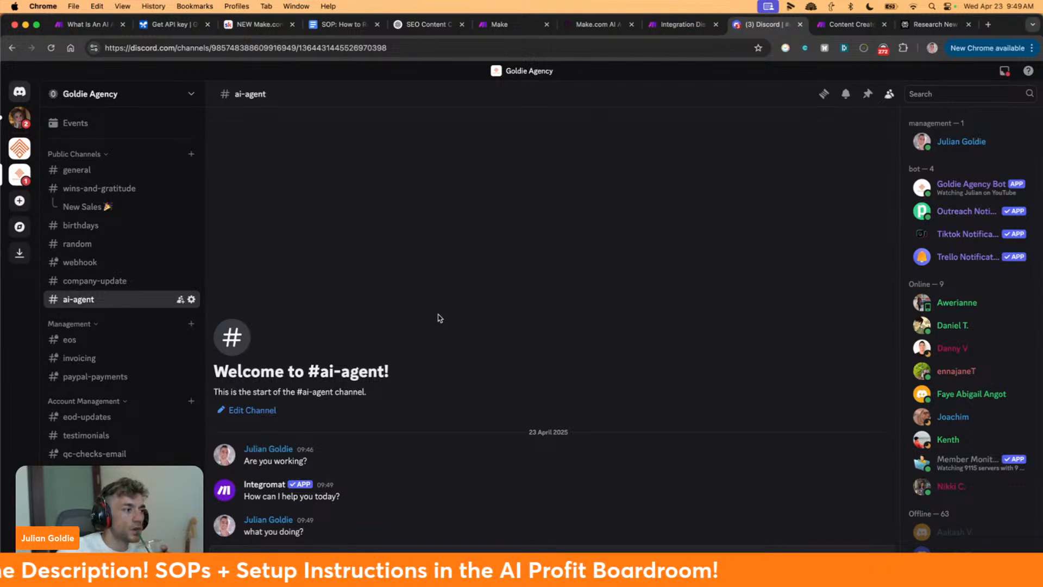
left_click(225, 561)
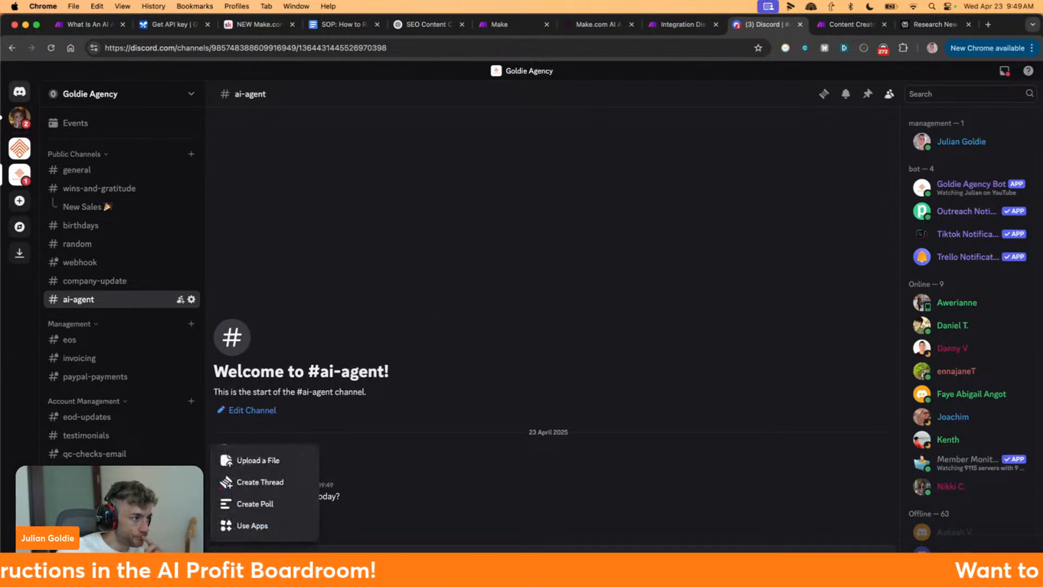
left_click(265, 557)
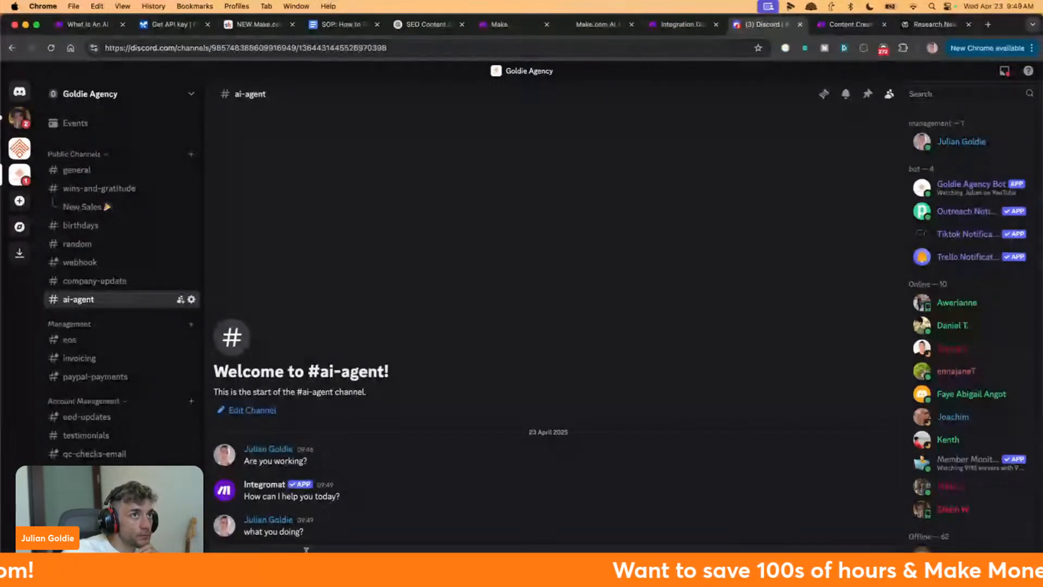
left_click(678, 25)
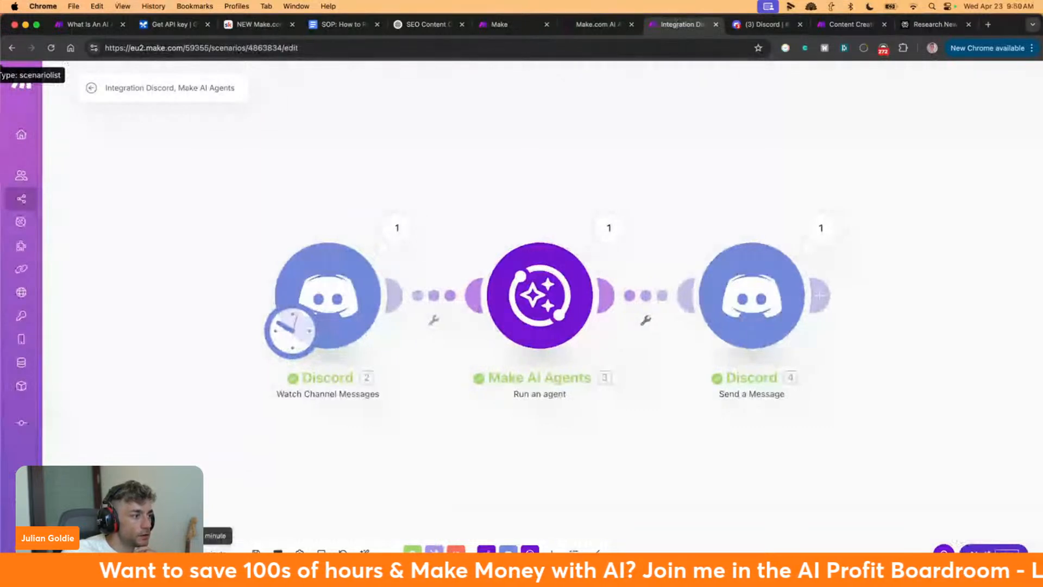
Look at the On demand schedule option, then cancel without changing the schedule
left_click(209, 554)
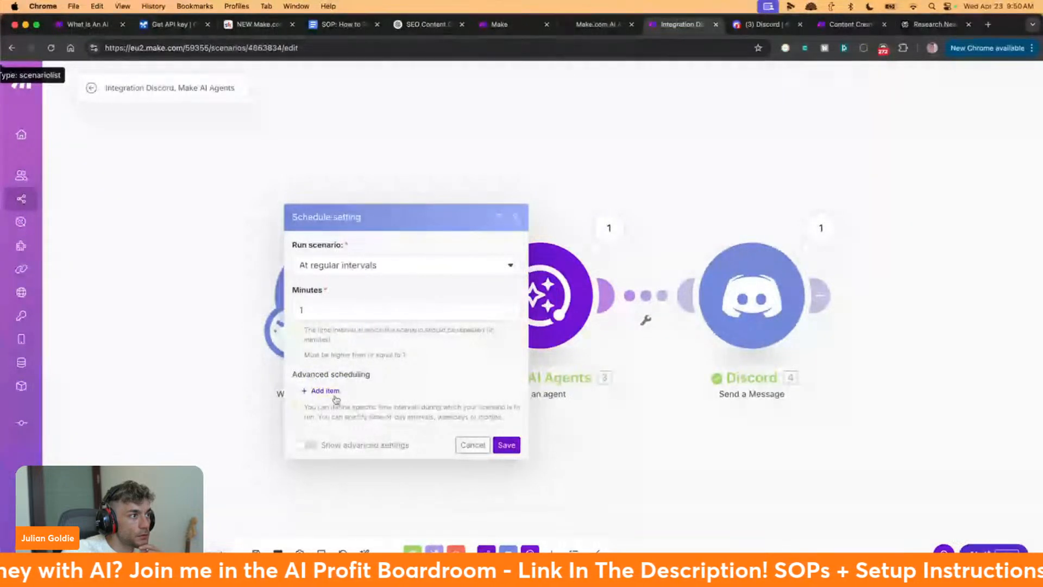
left_click(361, 266)
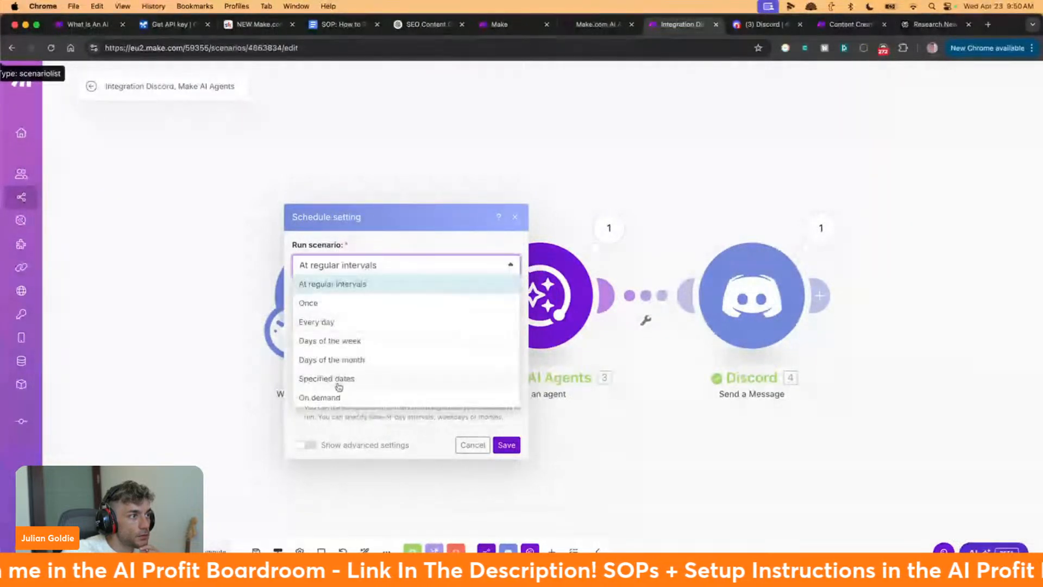
left_click(320, 397)
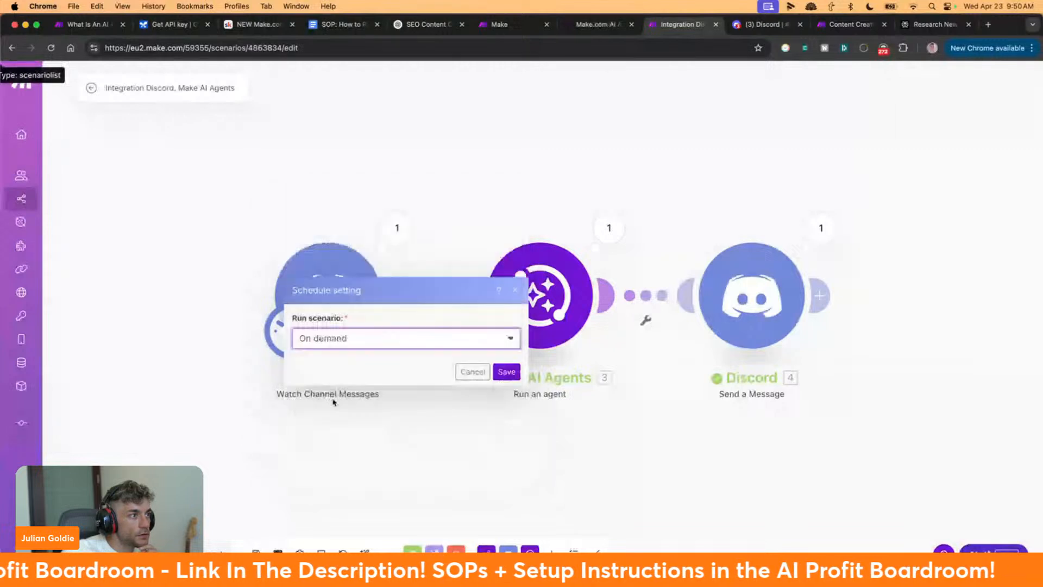
left_click(471, 372)
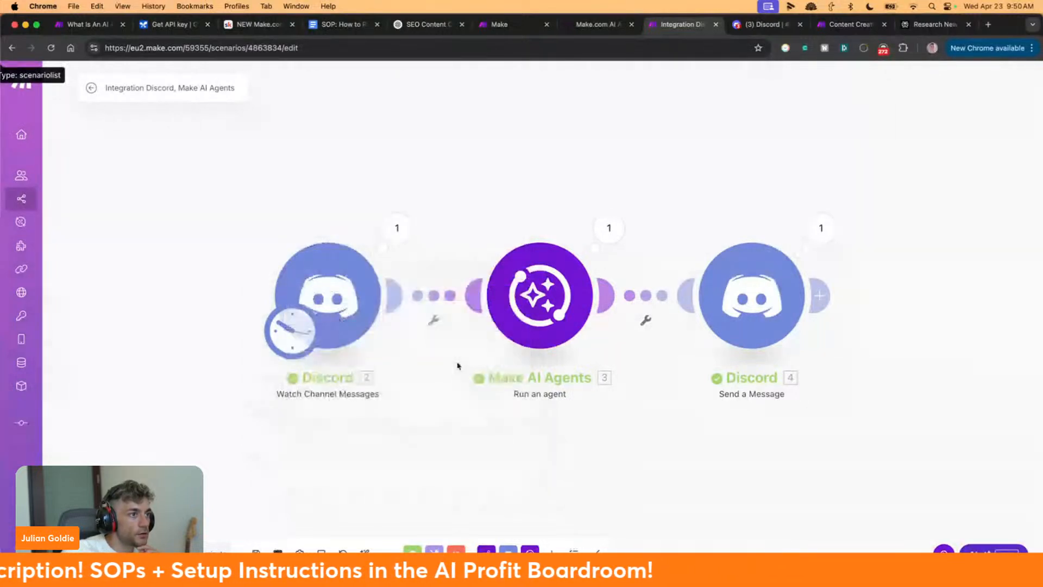
Confirm the Watch Channel Messages trigger keeps Limit 2 on ai-agent, and save the scenario
left_click(340, 297)
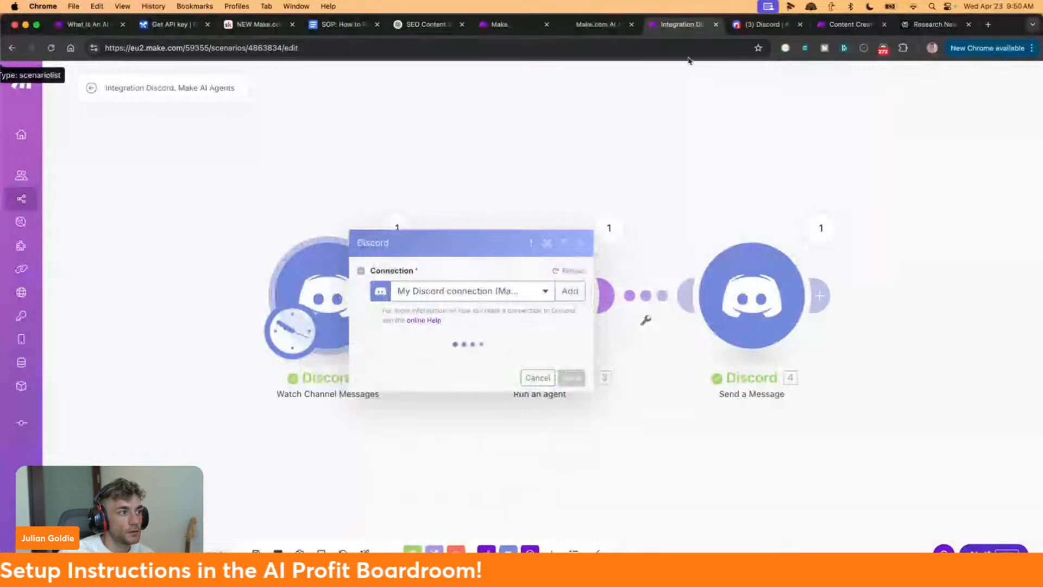
left_click(448, 375)
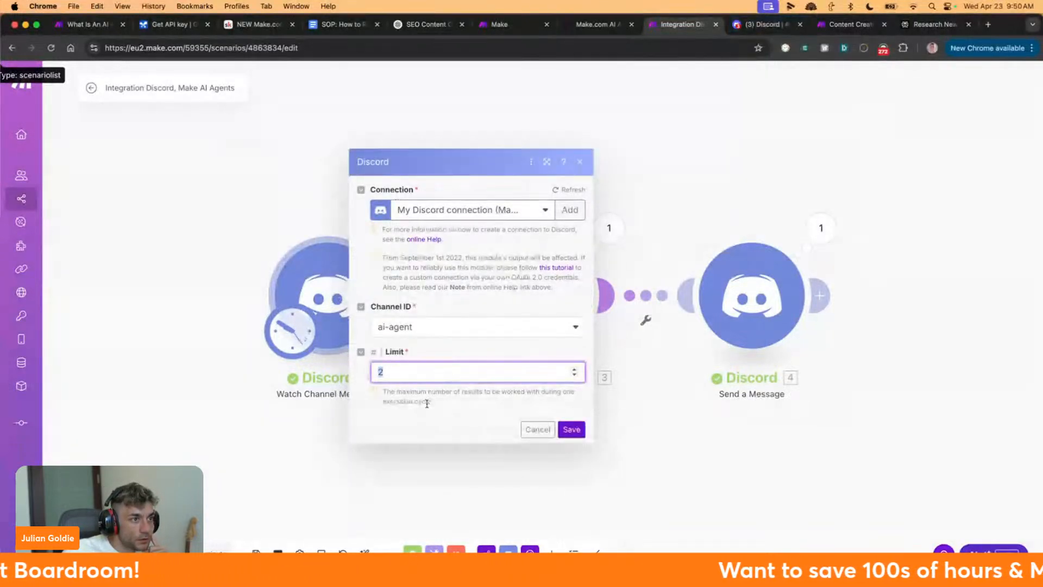
double_click(436, 396)
triple_click(402, 395)
left_click_drag(387, 393, 516, 402)
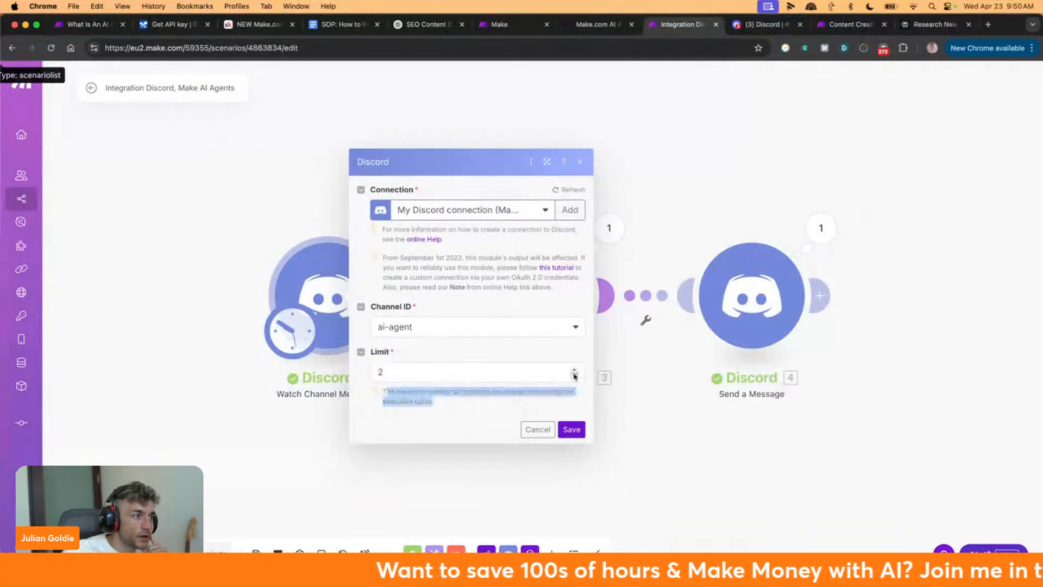
left_click(417, 373)
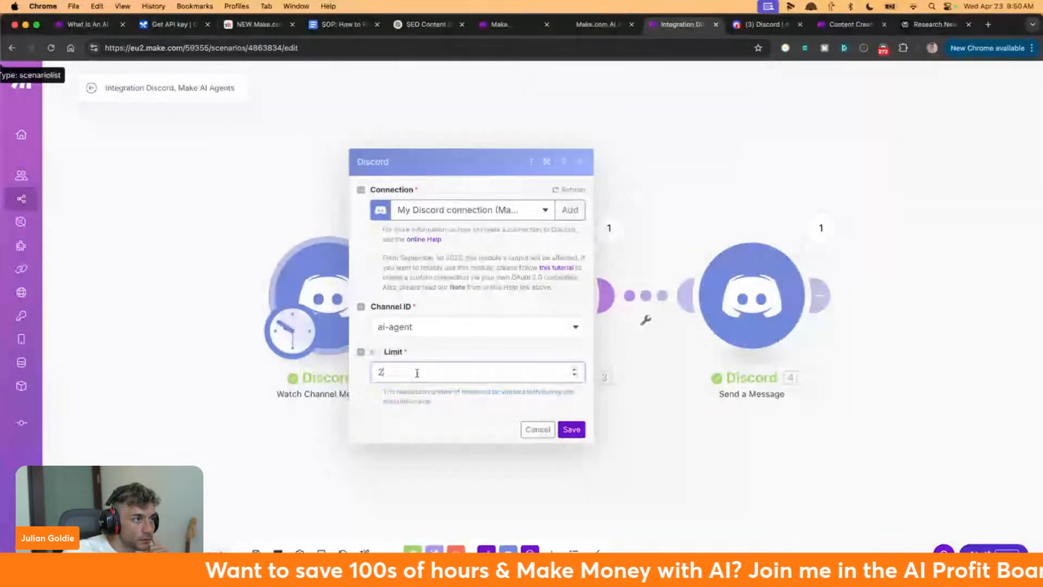
left_click(553, 443)
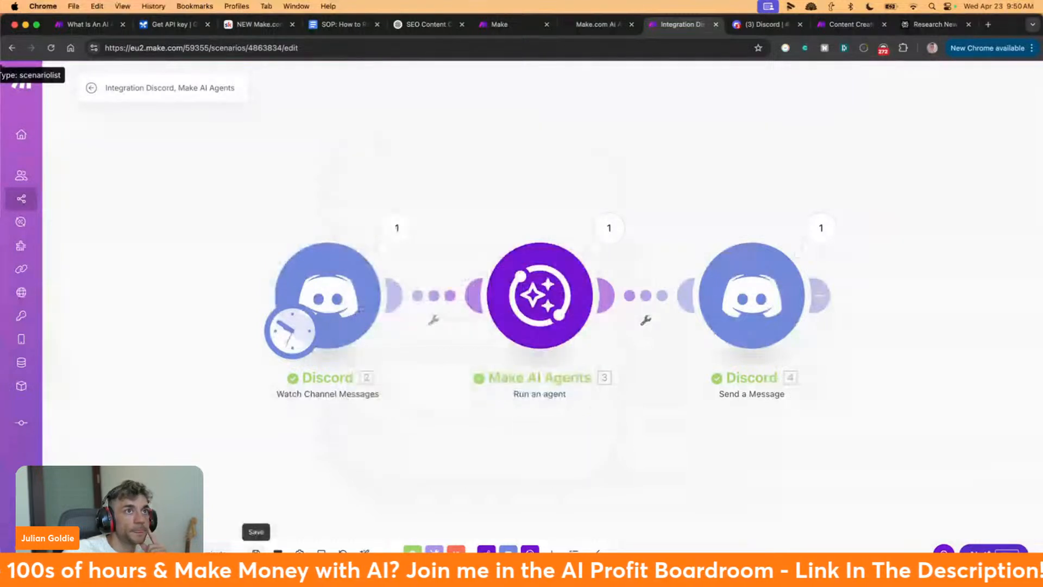
left_click(256, 553)
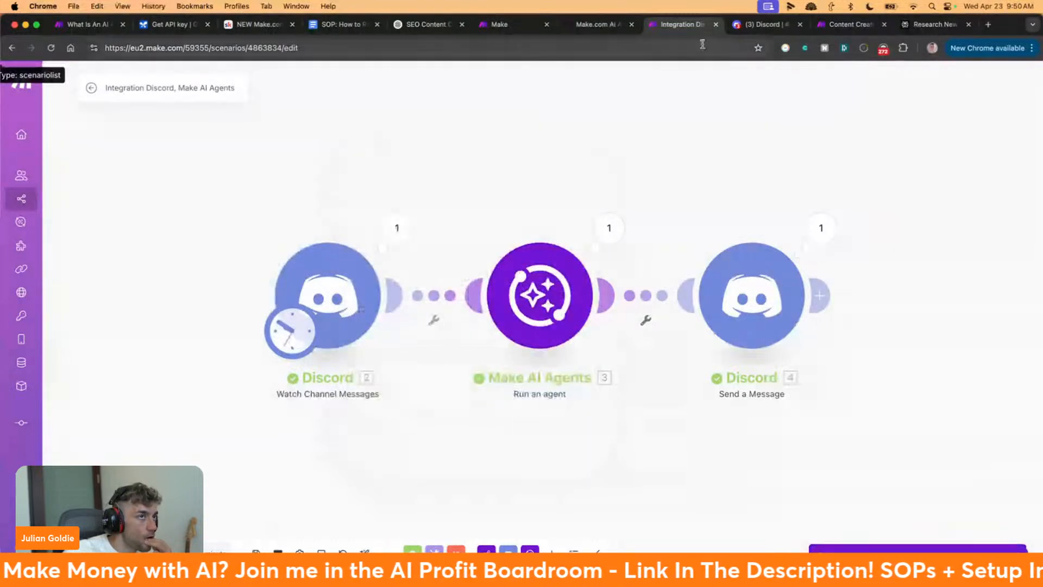
Read Integromat's latest SEO-content reply in #ai-agent
key("ctrl+Tab")
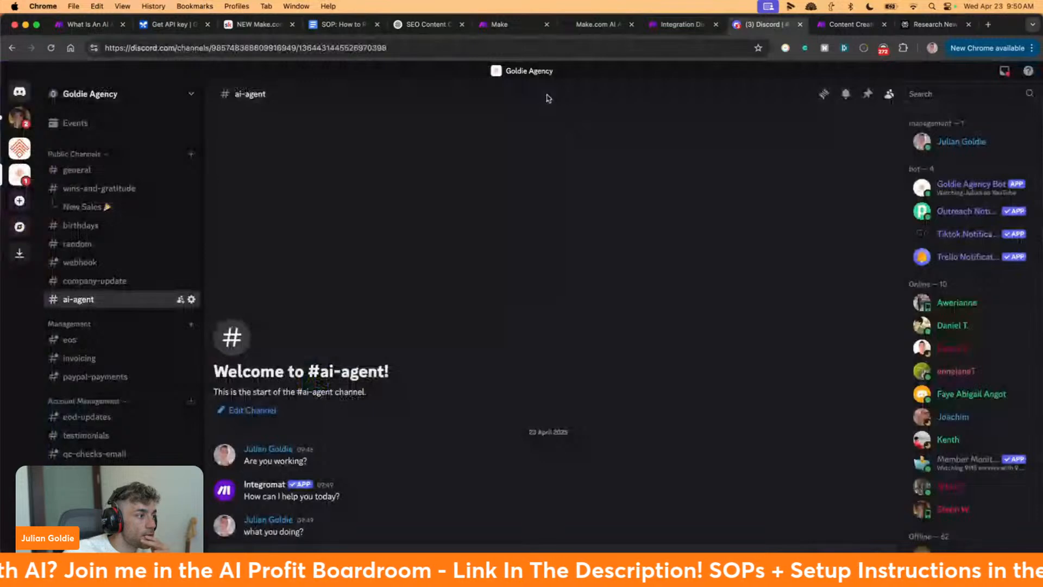
key("ctrl+shift+Tab")
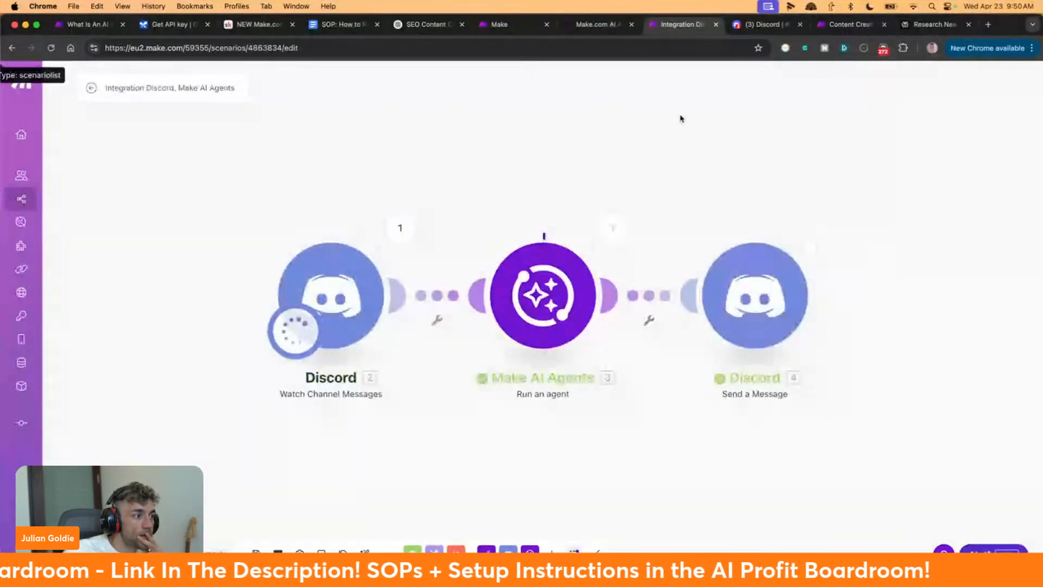
key("ctrl+Tab")
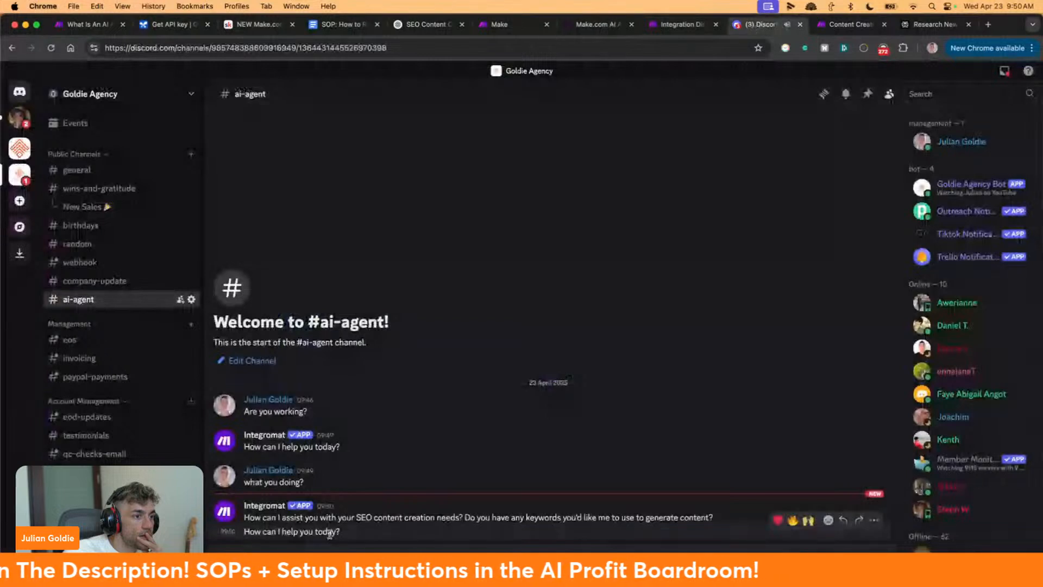
triple_click(362, 519)
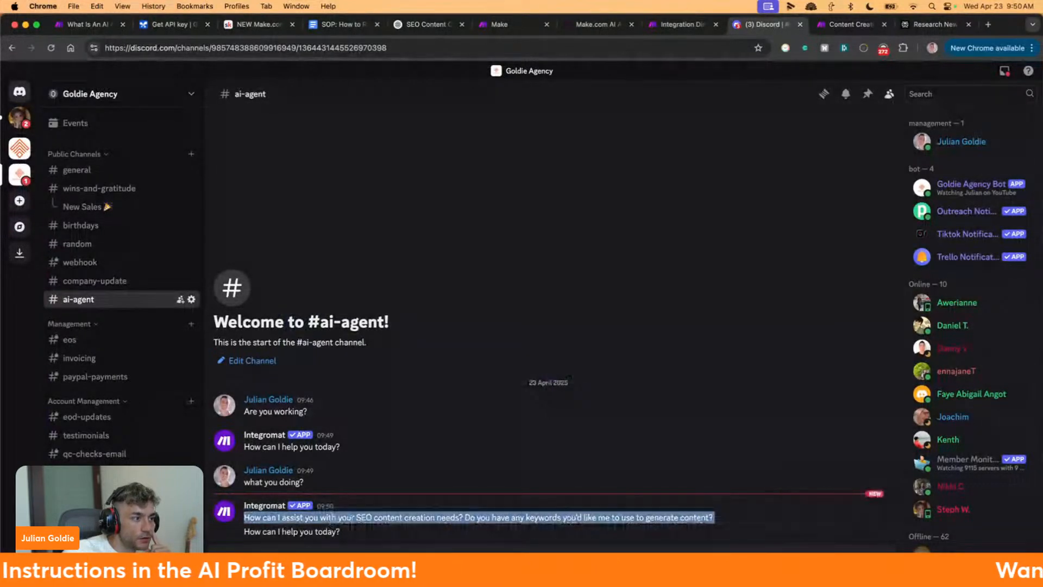
left_click(397, 535)
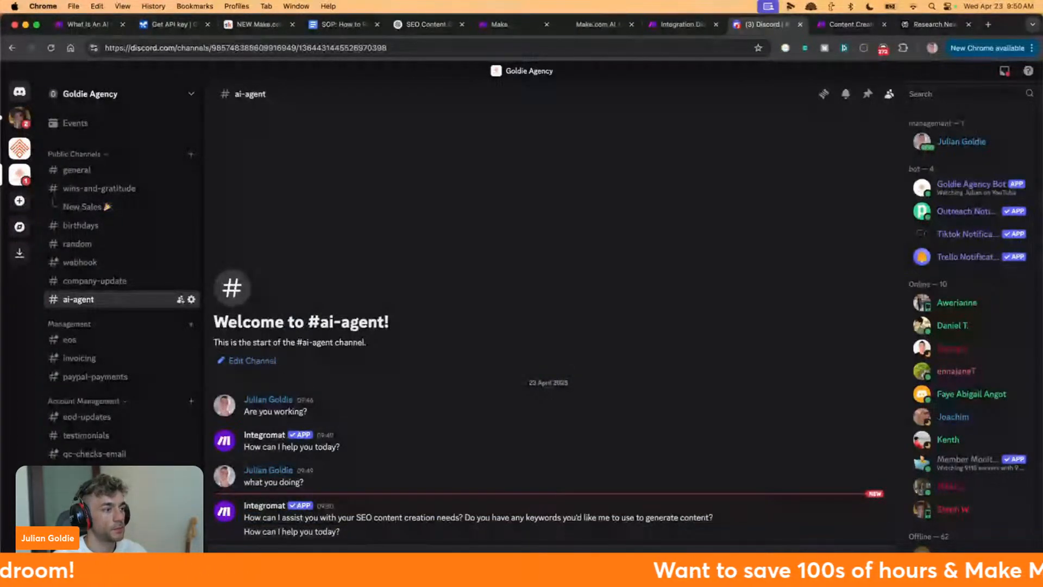
Send 'Create an article about SEO Training Japan' to #ai-agent
type("Crete")
key("super+plus")
key("super+plus")
key("super+plus")
key("BackSpace")
key("BackSpace")
key("BackSpace")
key("BackSpace")
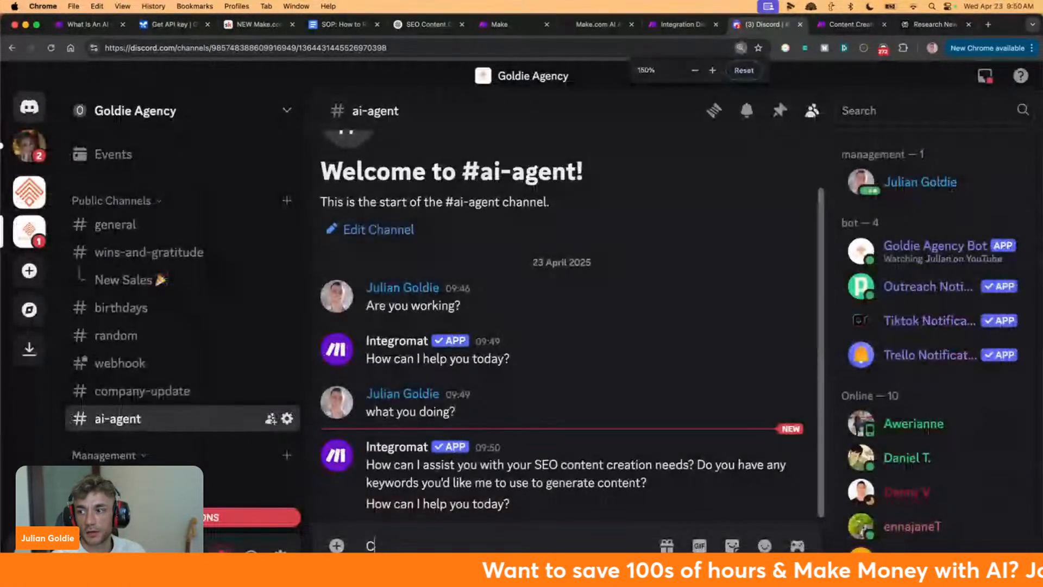
type("reate")
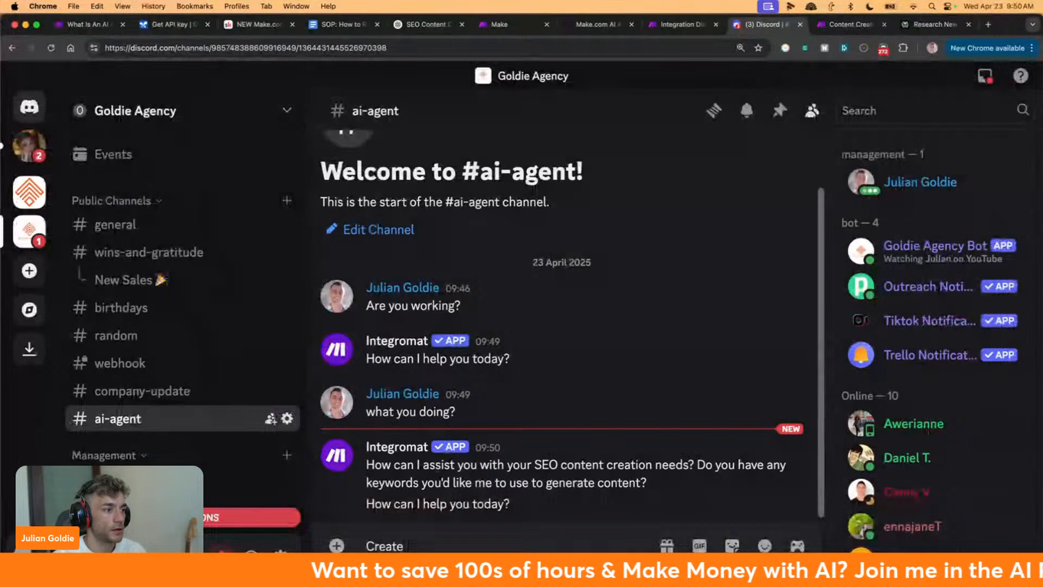
type(" an article about SEO Training Jap")
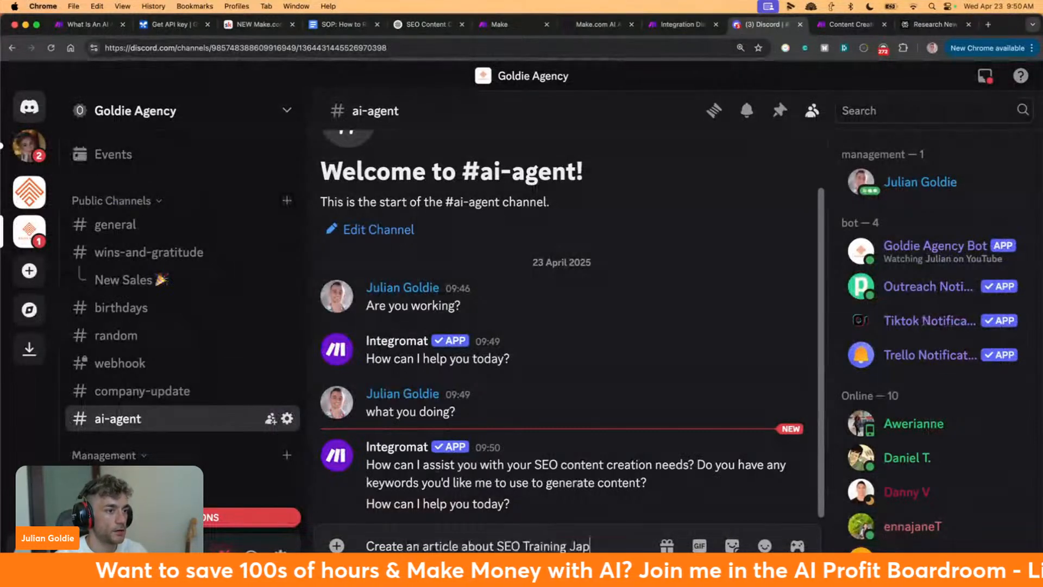
key("BackSpace")
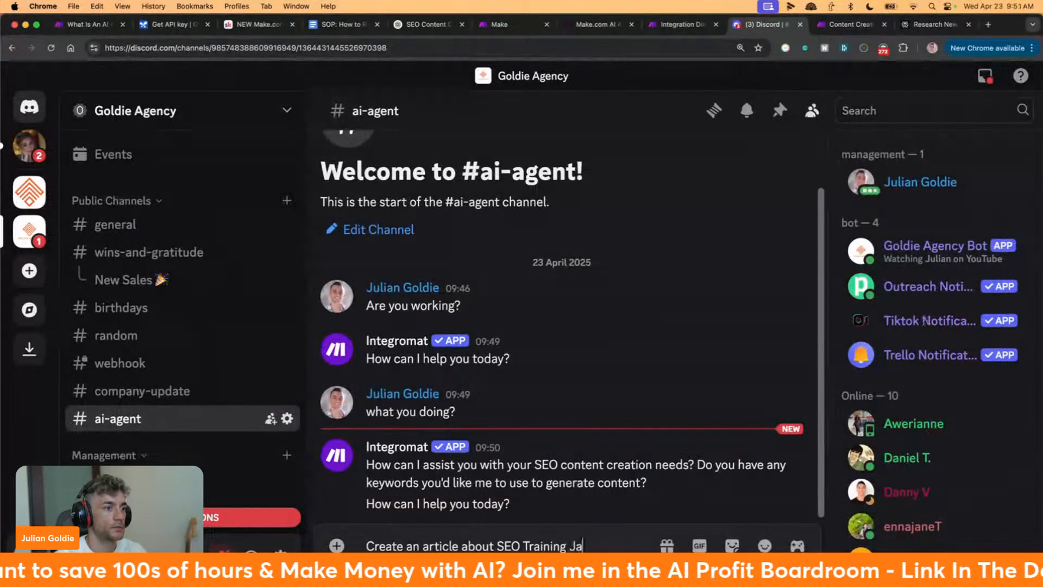
type("pa")
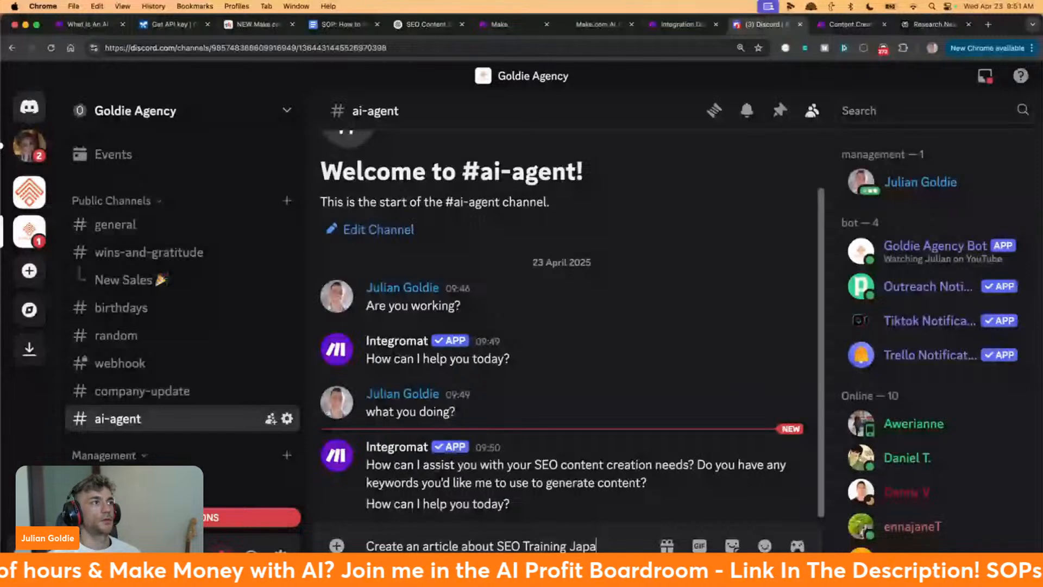
type("n")
key("Return")
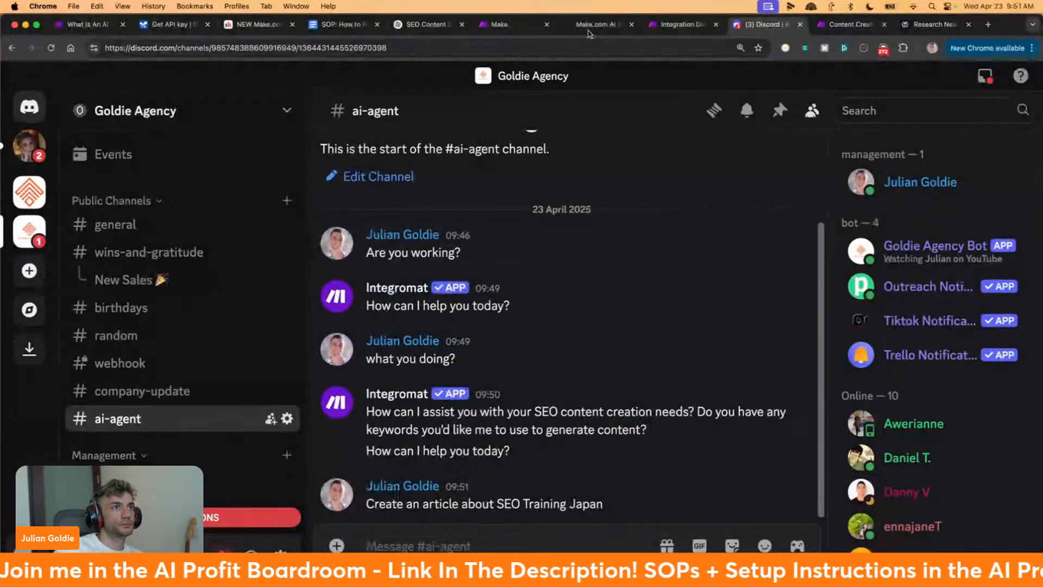
right_click(749, 25)
left_click(803, 120)
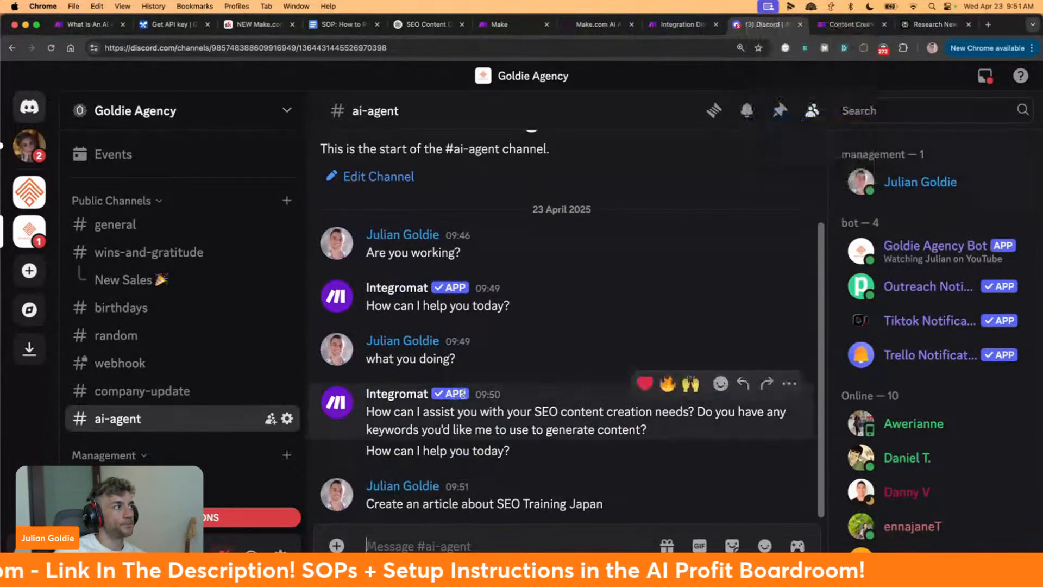
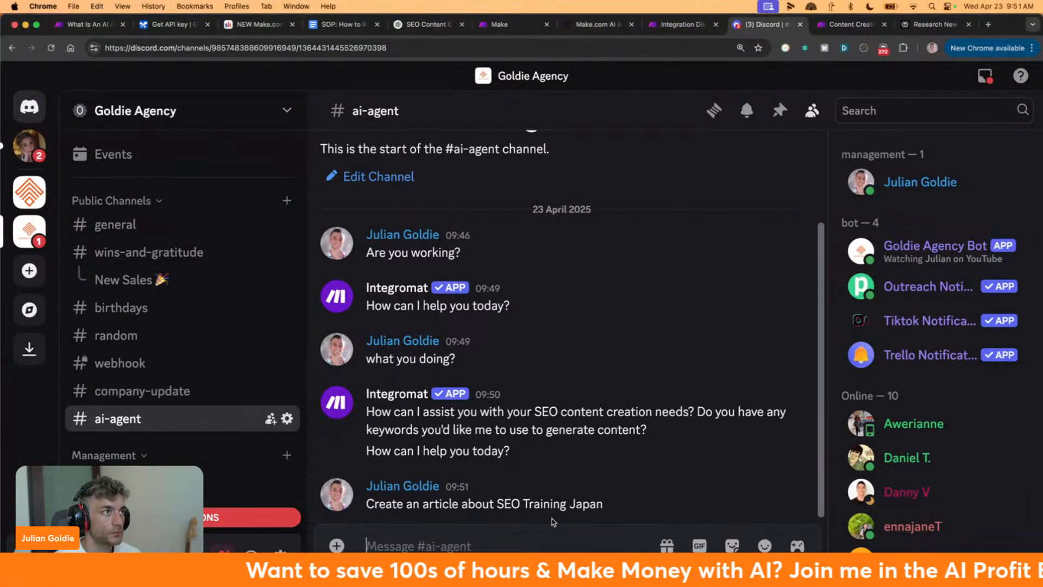
Leave #ai-agent, view the Google Sheets → OpenRouter Content Creator scenario, then open the Perplexity research on Make AI agents
left_click(679, 24)
left_click(848, 24)
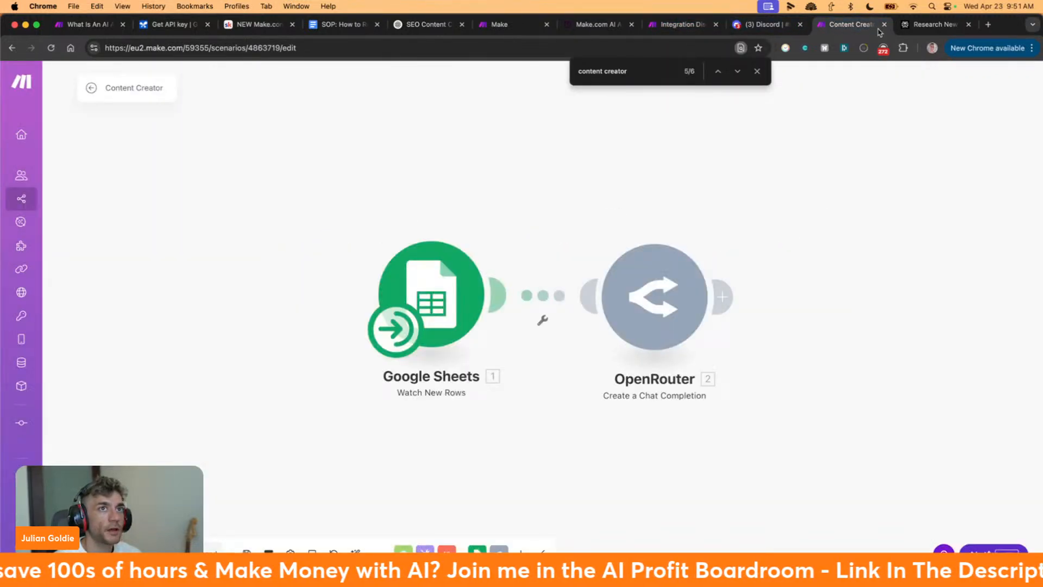
left_click(924, 24)
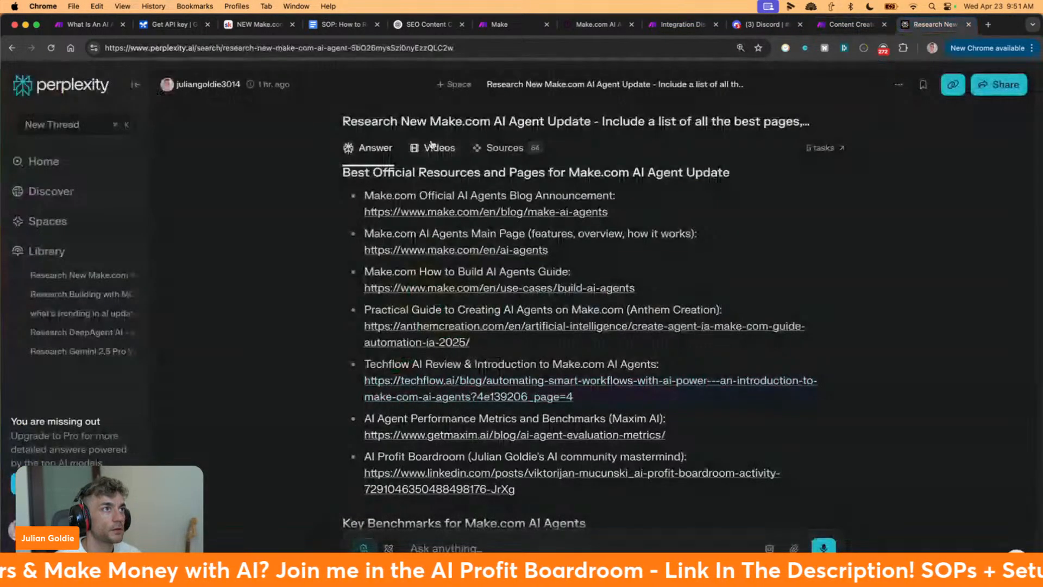
Read the Techflow article on Make AI agents, highlighting the passage on turning answers into 1000-word blog posts
left_click(604, 28)
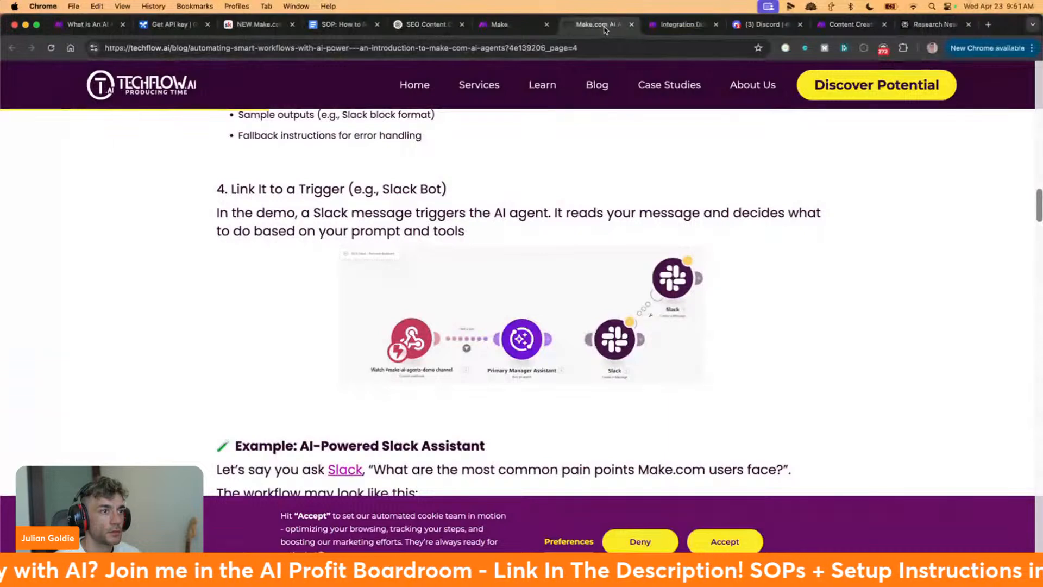
scroll(504, 294, "down", 5)
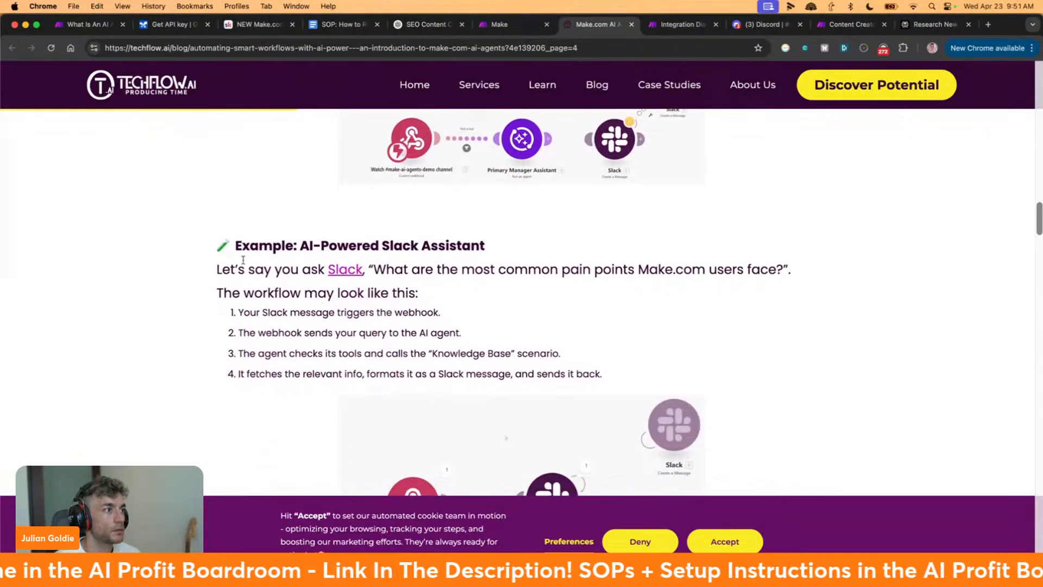
left_click_drag(218, 244, 808, 368)
scroll(807, 368, "down", 4)
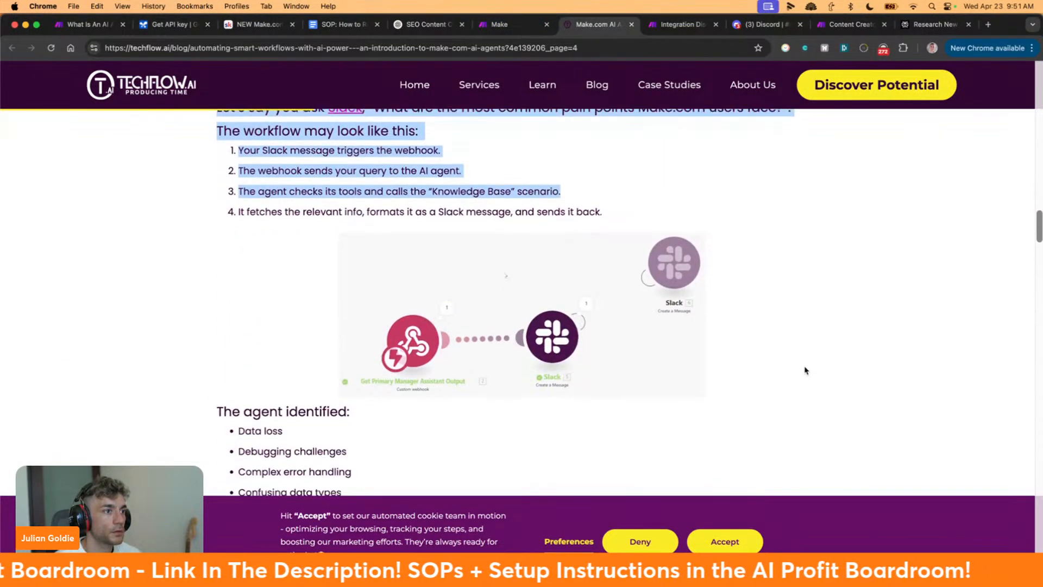
scroll(805, 370, "down", 5)
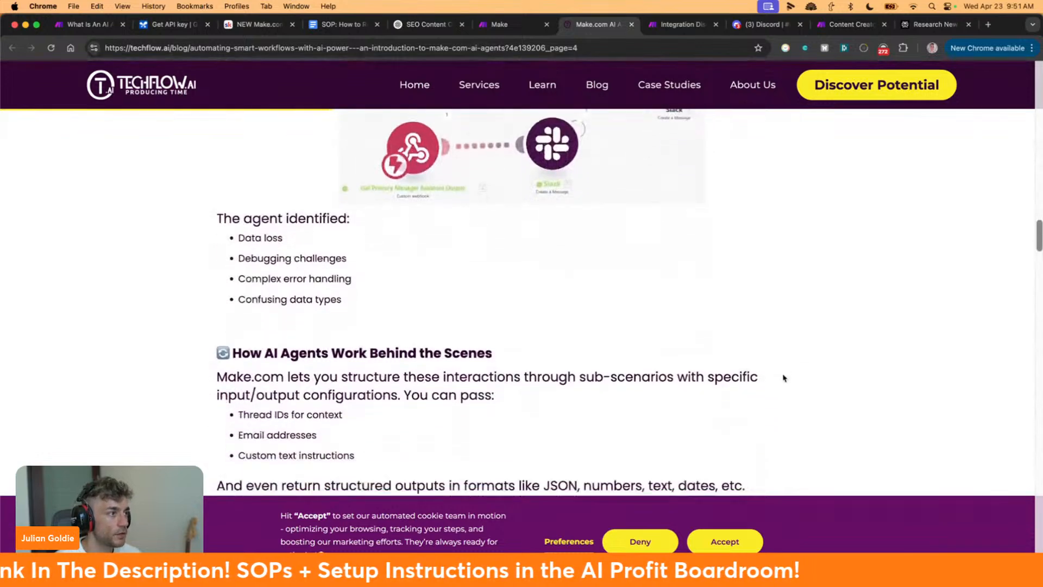
scroll(784, 378, "down", 13)
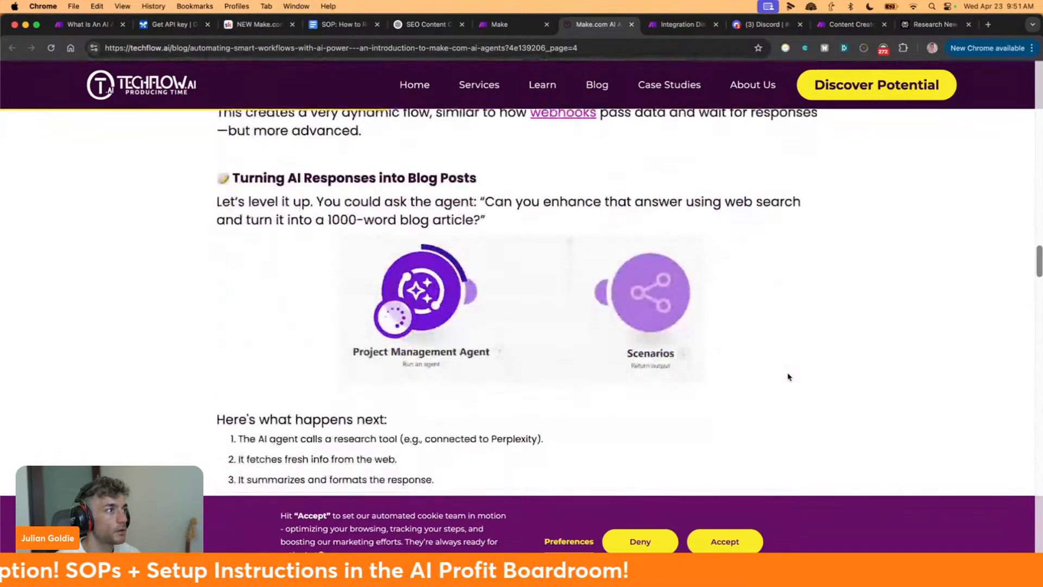
left_click_drag(173, 170, 614, 219)
triple_click(622, 218)
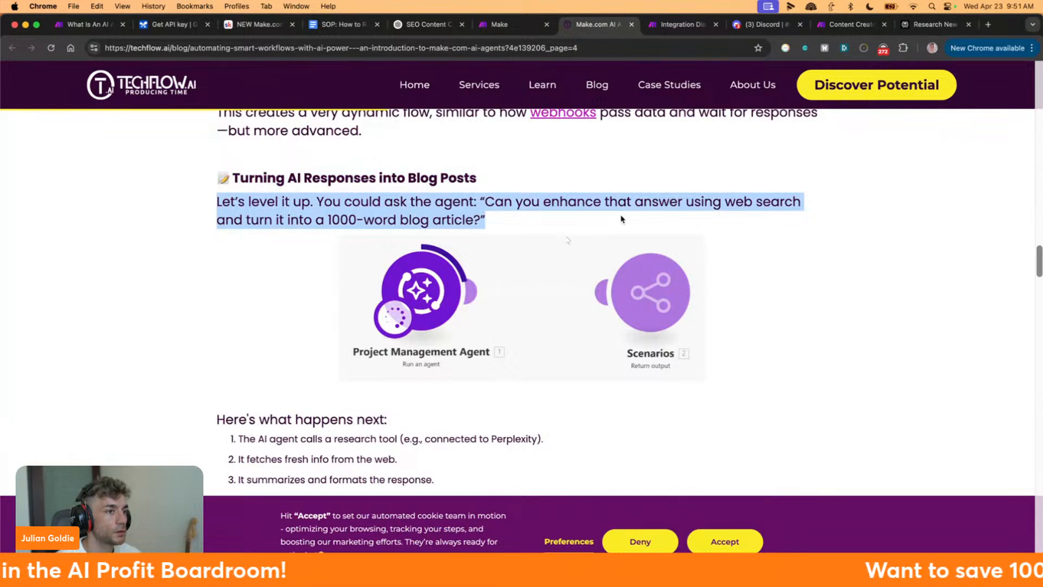
left_click(622, 219)
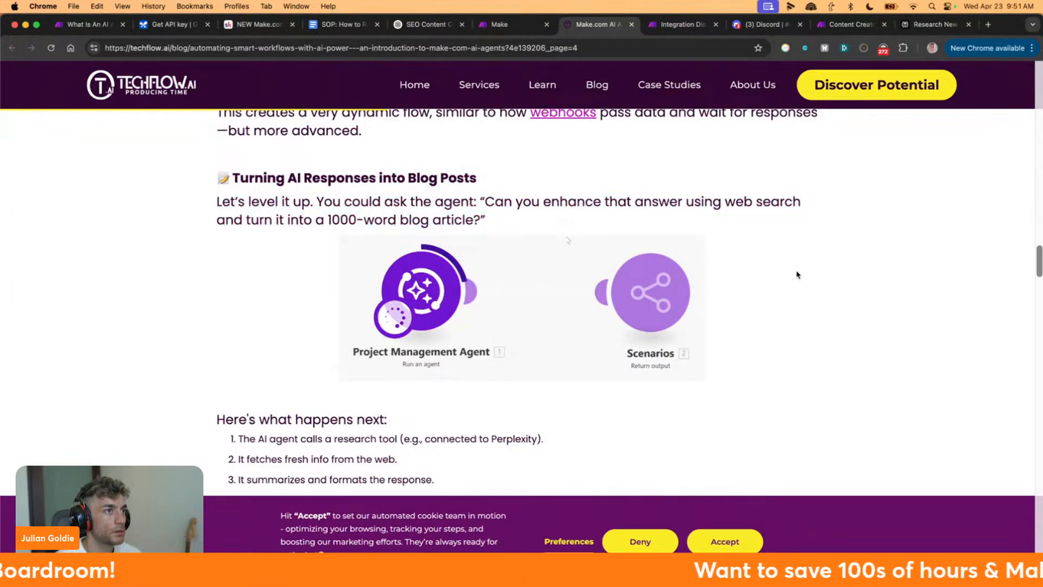
Scroll through the rest of the article to the related posts, then go back to the Discord AI Agents scenario
scroll(794, 272, "down", 2)
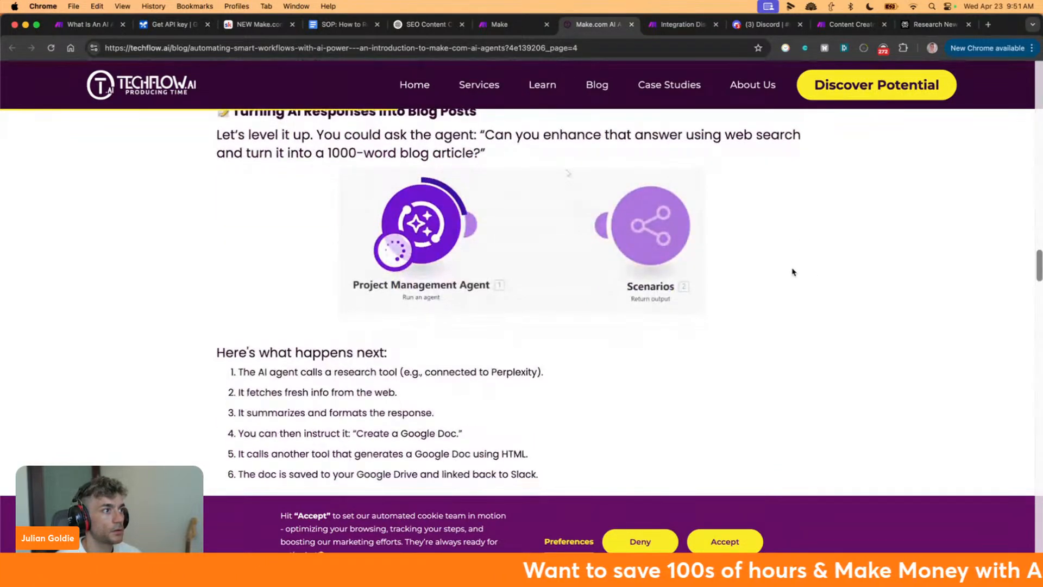
scroll(792, 271, "down", 3)
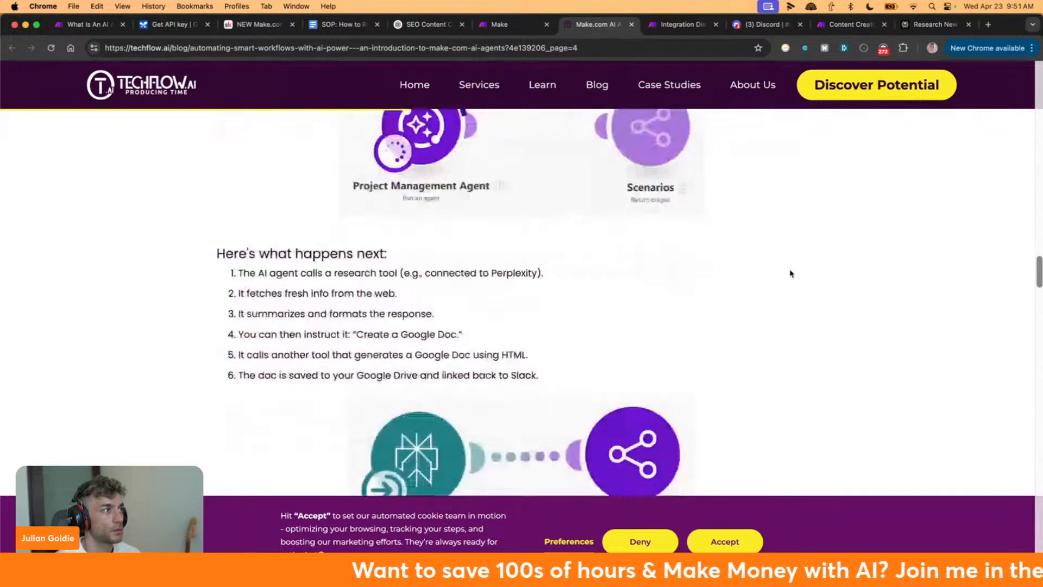
scroll(791, 273, "down", 10)
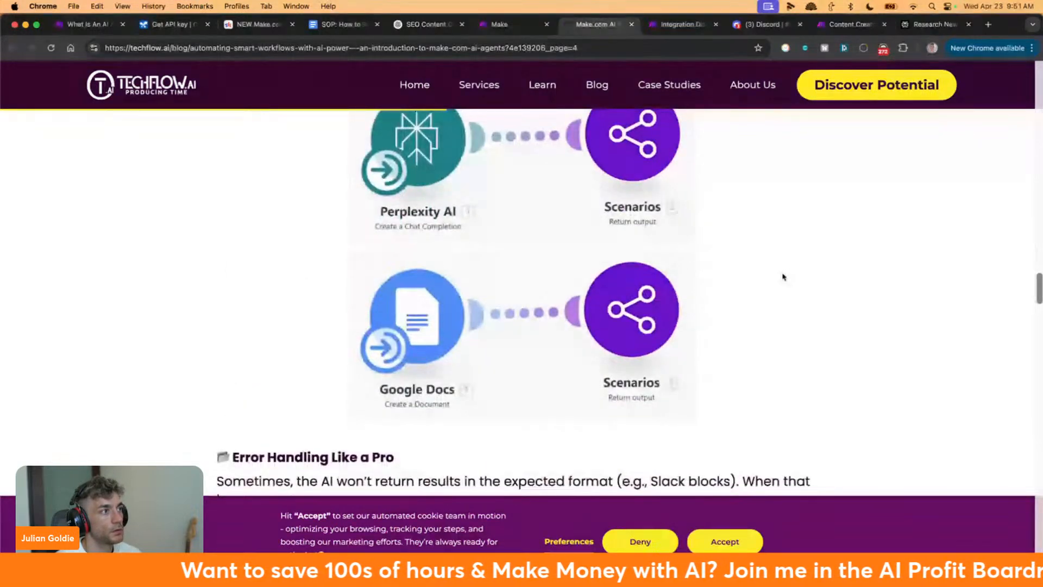
scroll(782, 277, "down", 8)
scroll(782, 277, "down", 8)
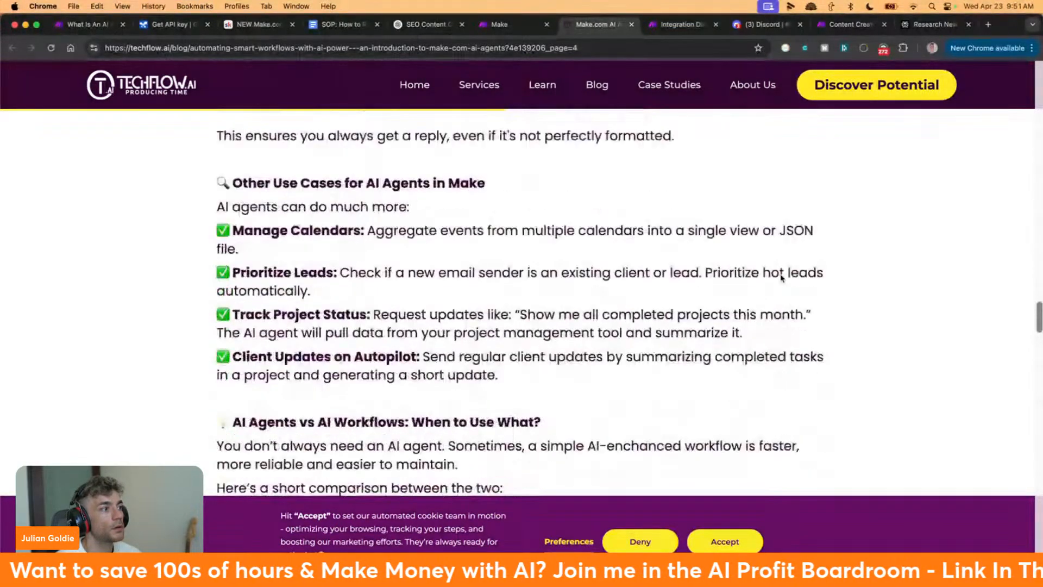
scroll(777, 281, "down", 9)
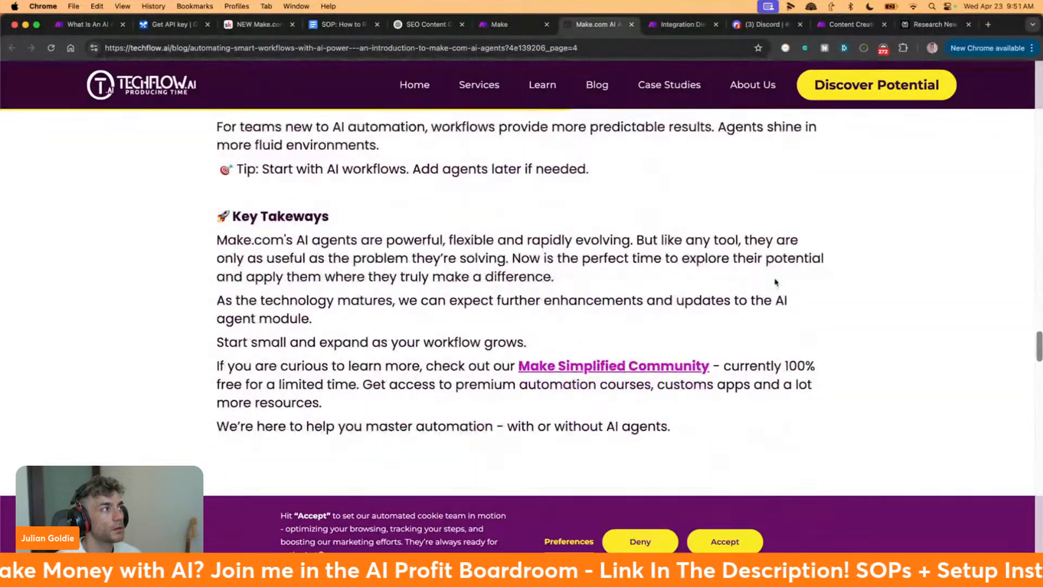
scroll(775, 280, "up", 16)
scroll(774, 278, "down", 20)
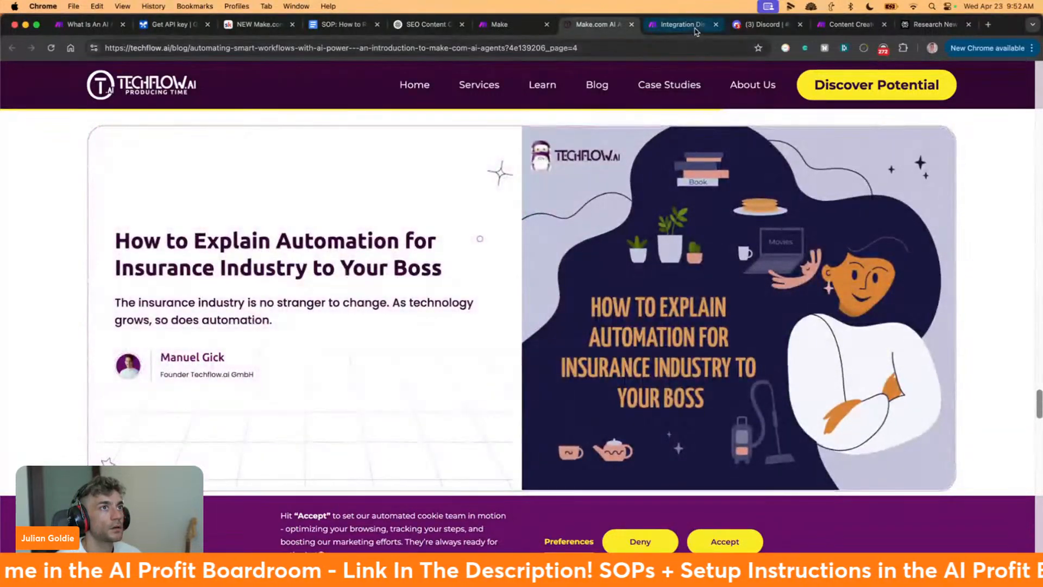
left_click(695, 30)
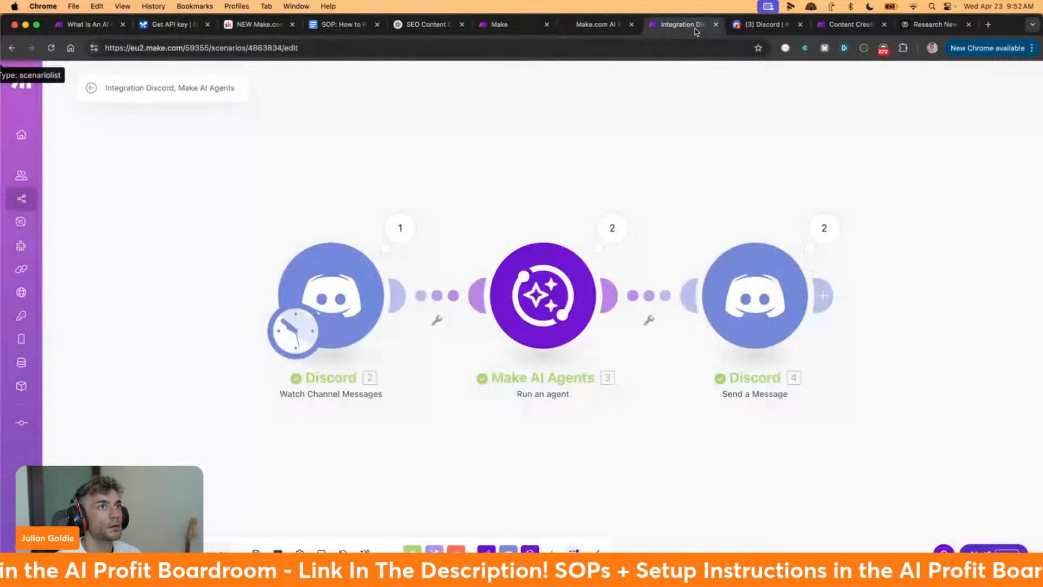
left_click(731, 29)
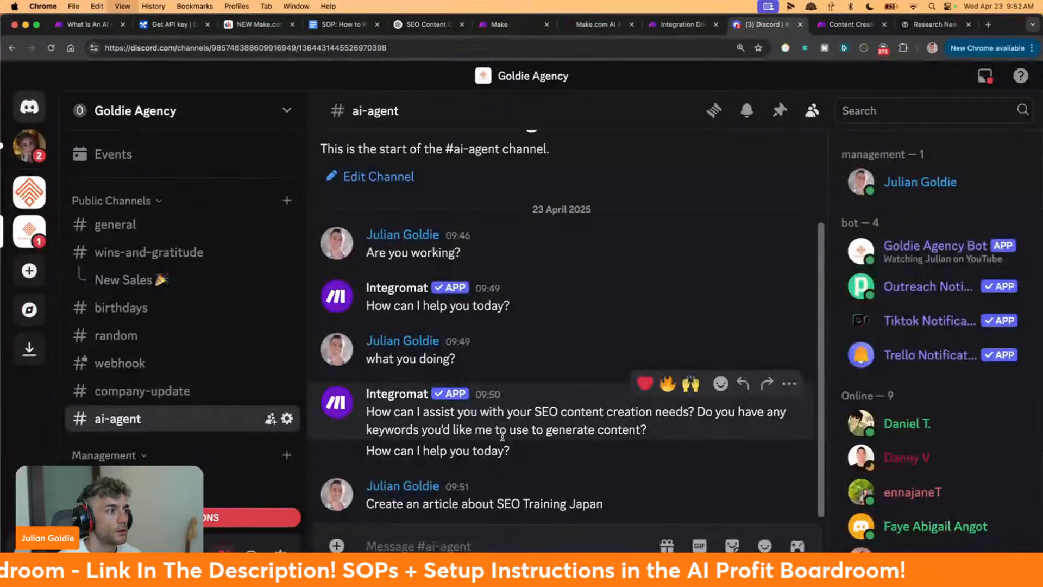
key("super+minus")
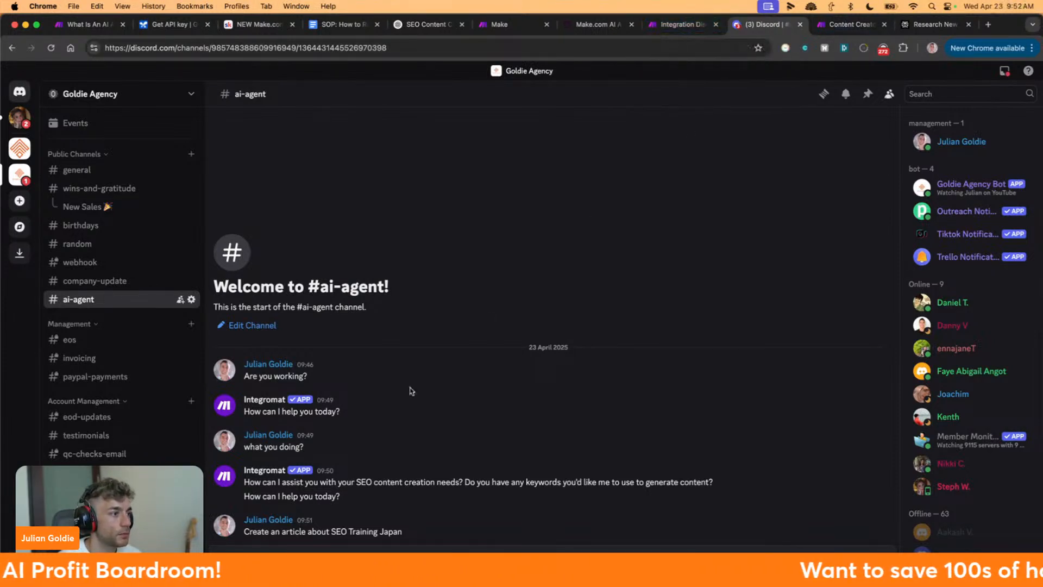
left_click(669, 25)
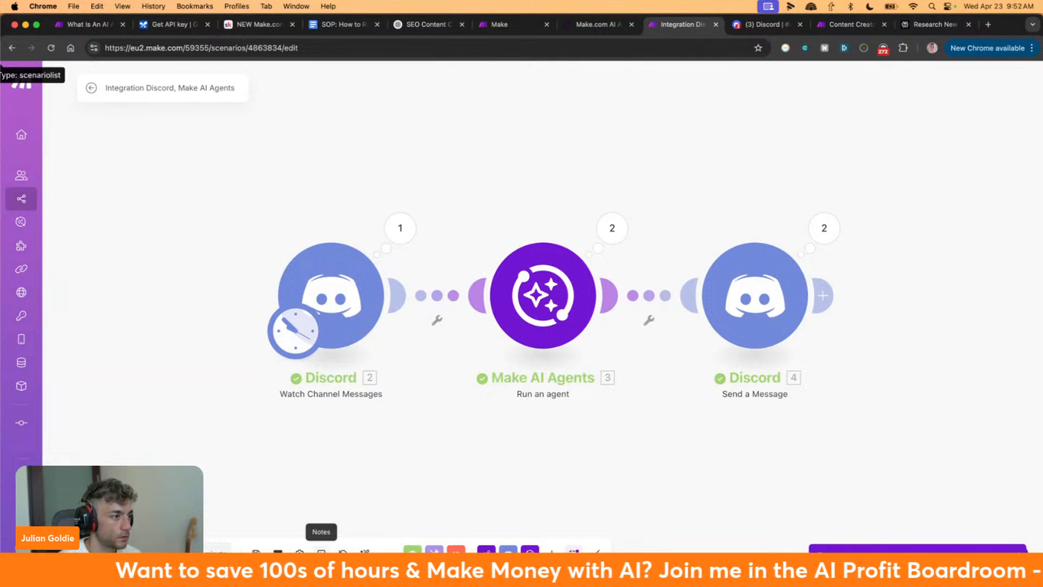
left_click(300, 553)
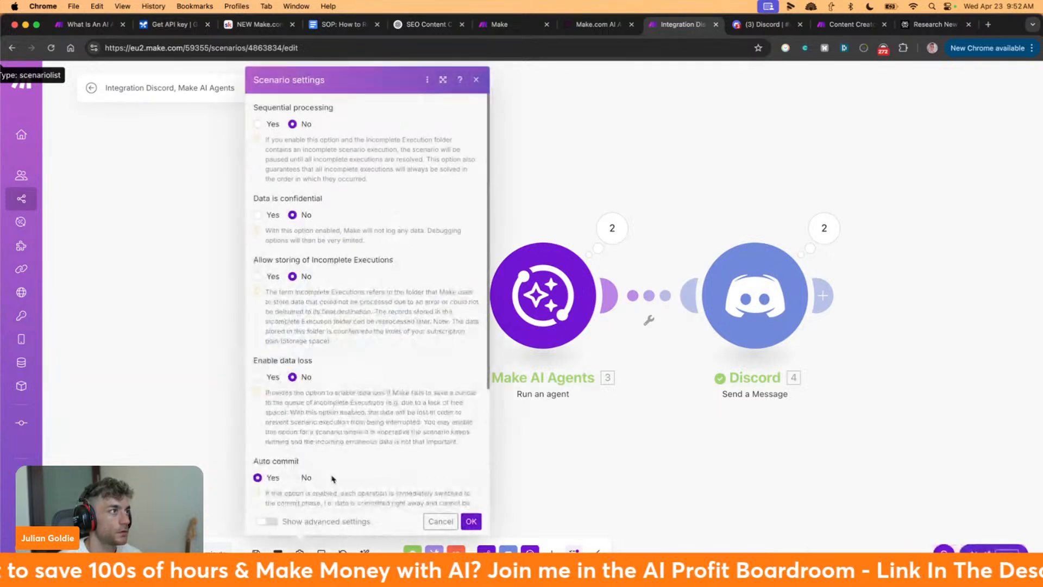
scroll(386, 421, "down", 2)
scroll(386, 422, "down", 5)
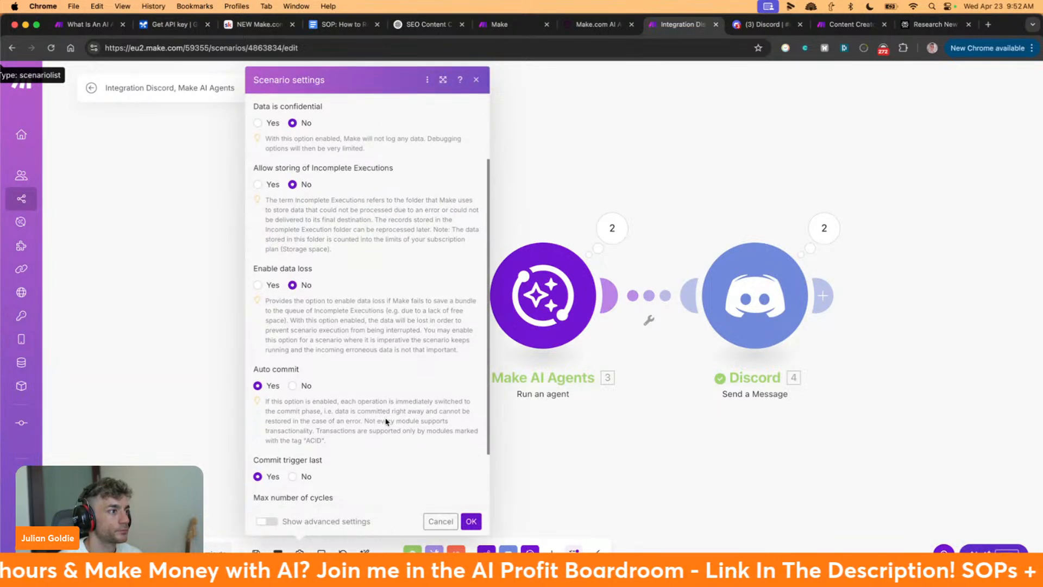
left_click(546, 441)
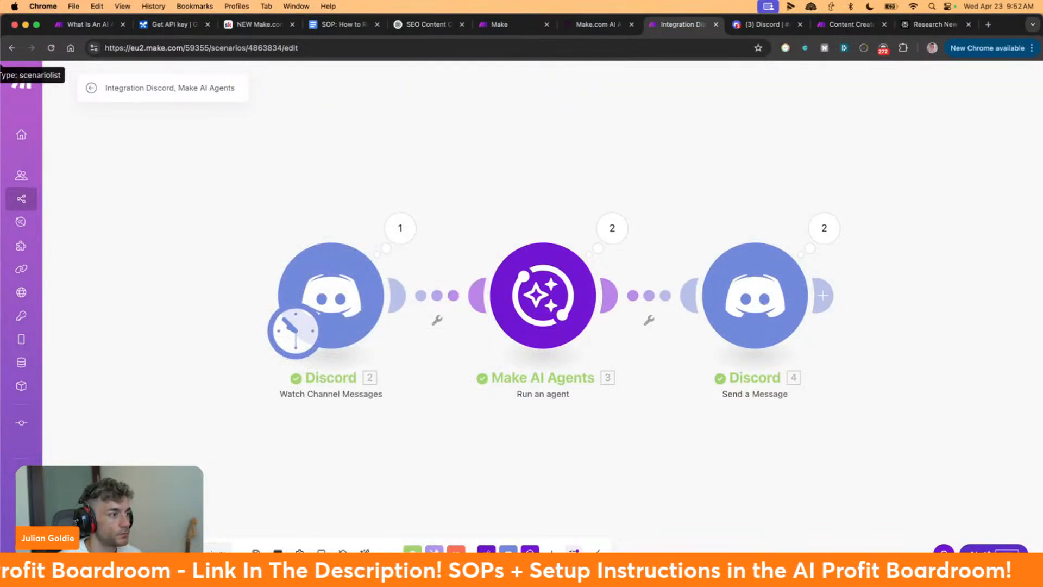
left_click(278, 552)
left_click(276, 491)
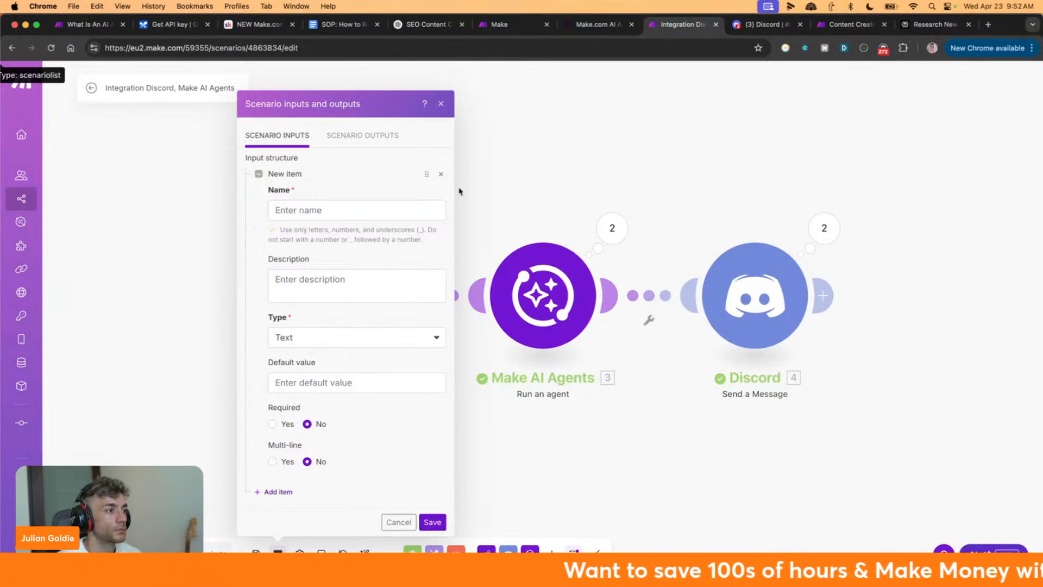
left_click(659, 146)
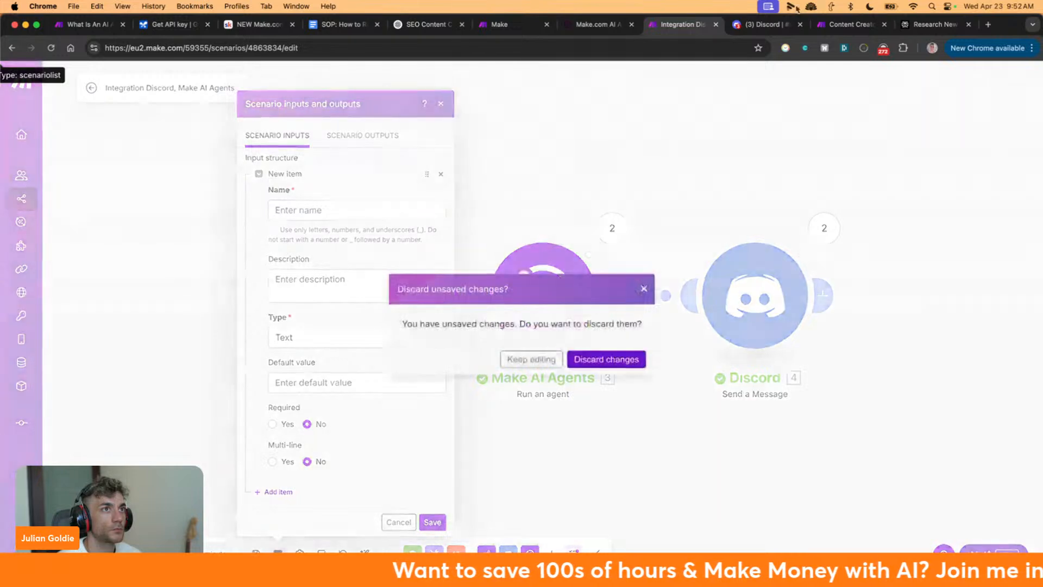
left_click(759, 27)
left_click(683, 25)
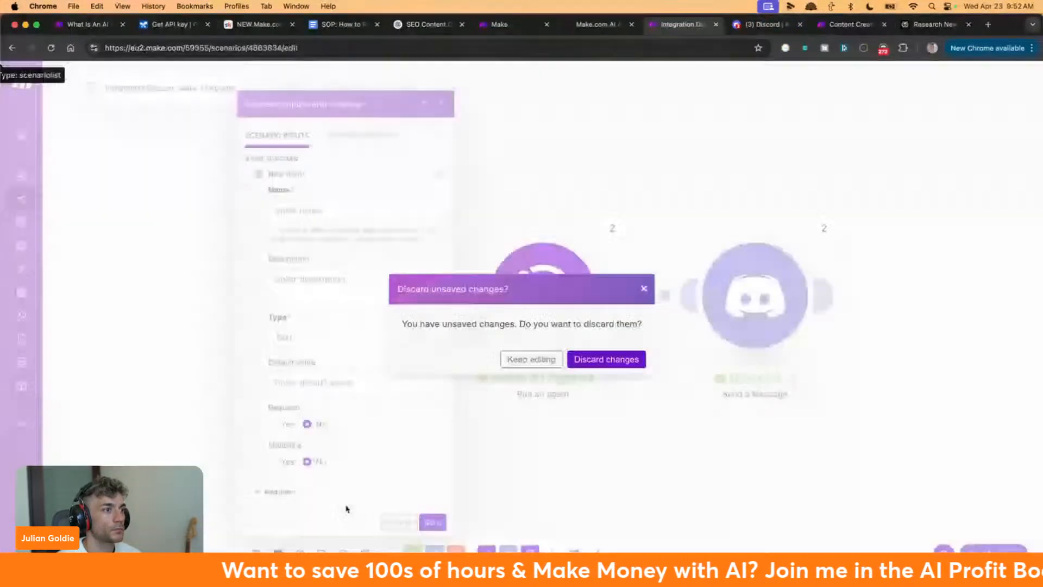
left_click(589, 360)
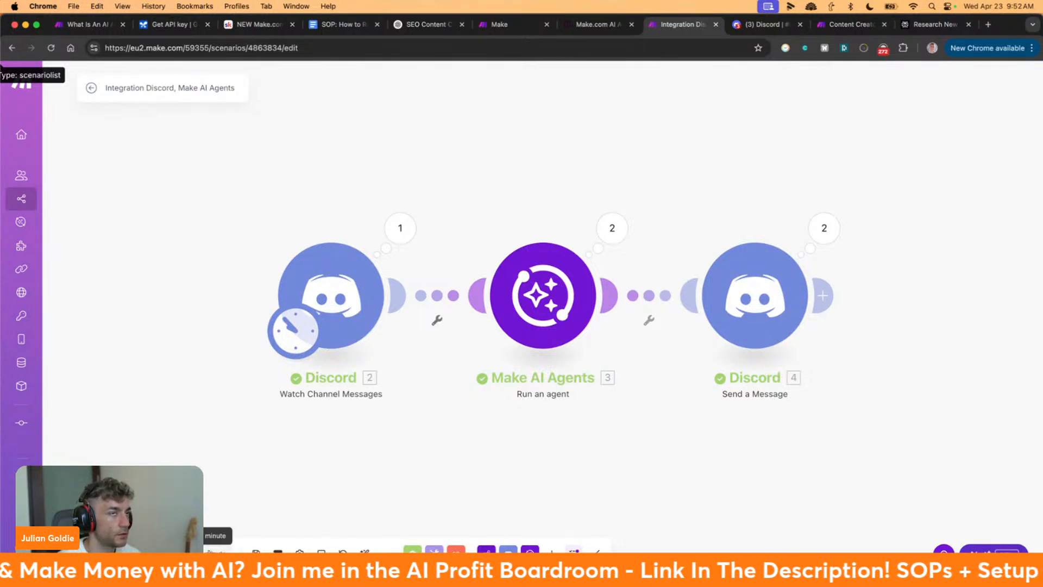
left_click(741, 26)
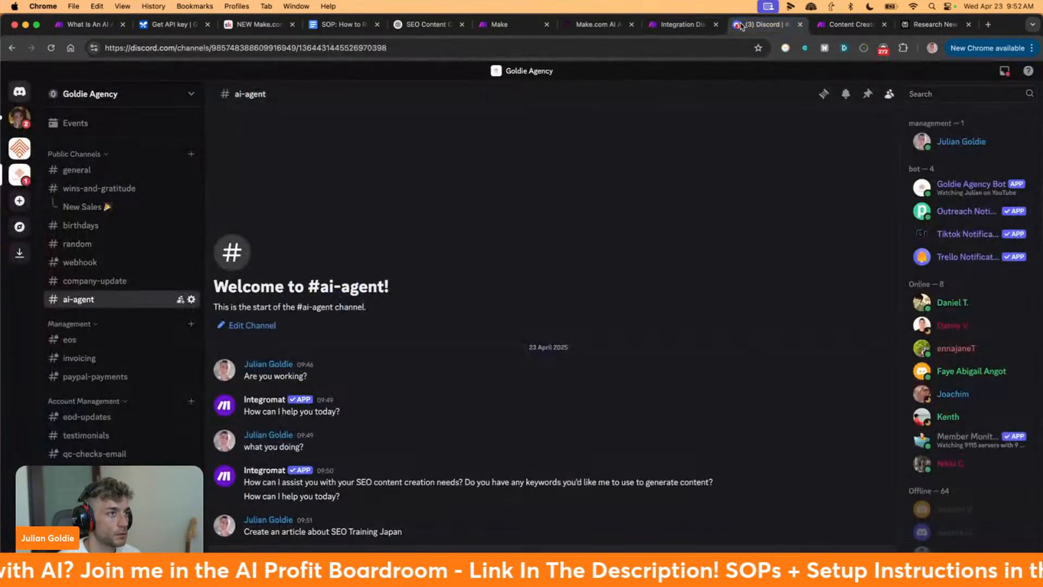
left_click(687, 24)
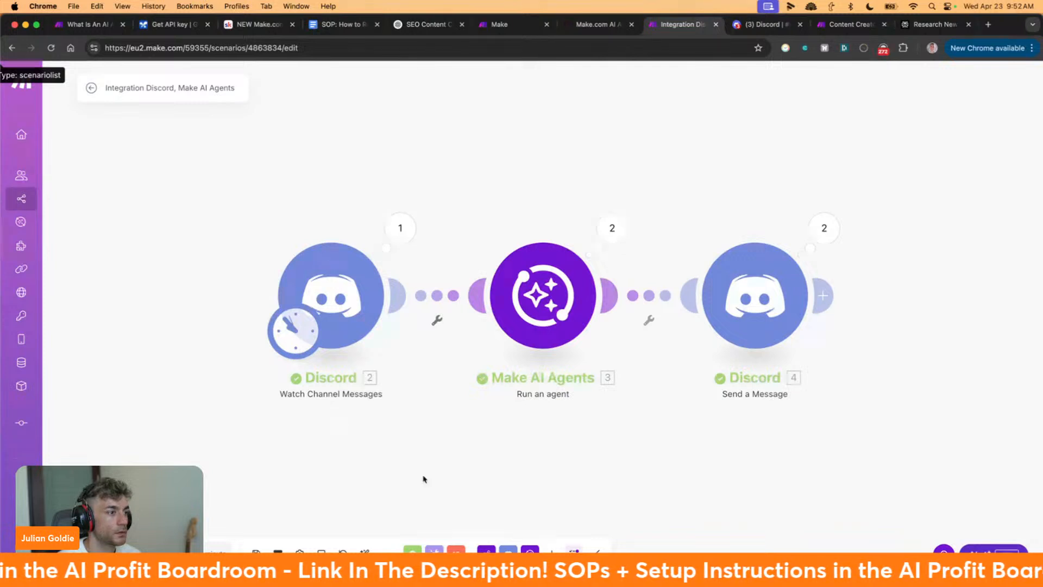
left_click(387, 552)
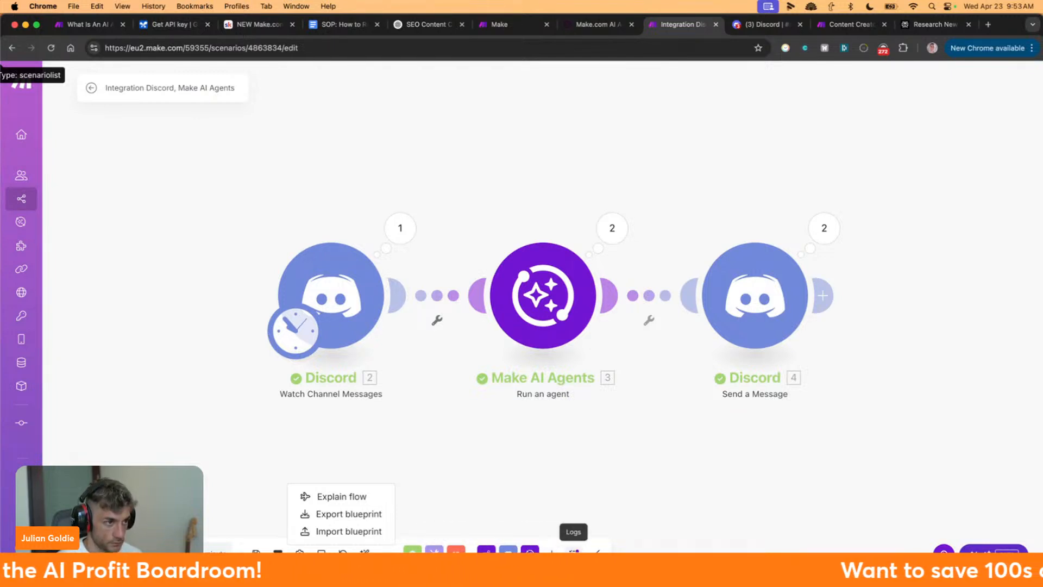
left_click(574, 551)
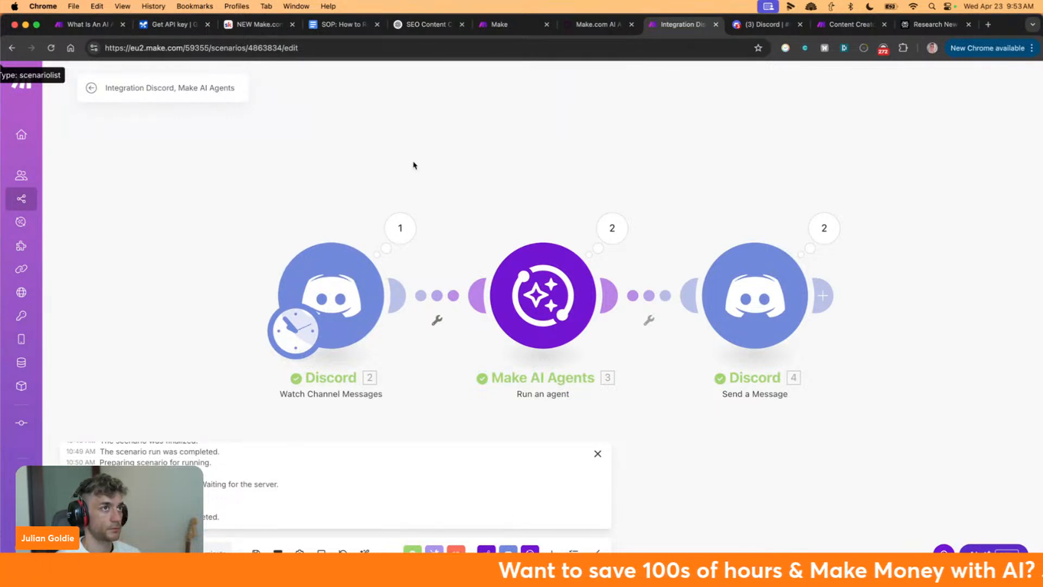
left_click(598, 453)
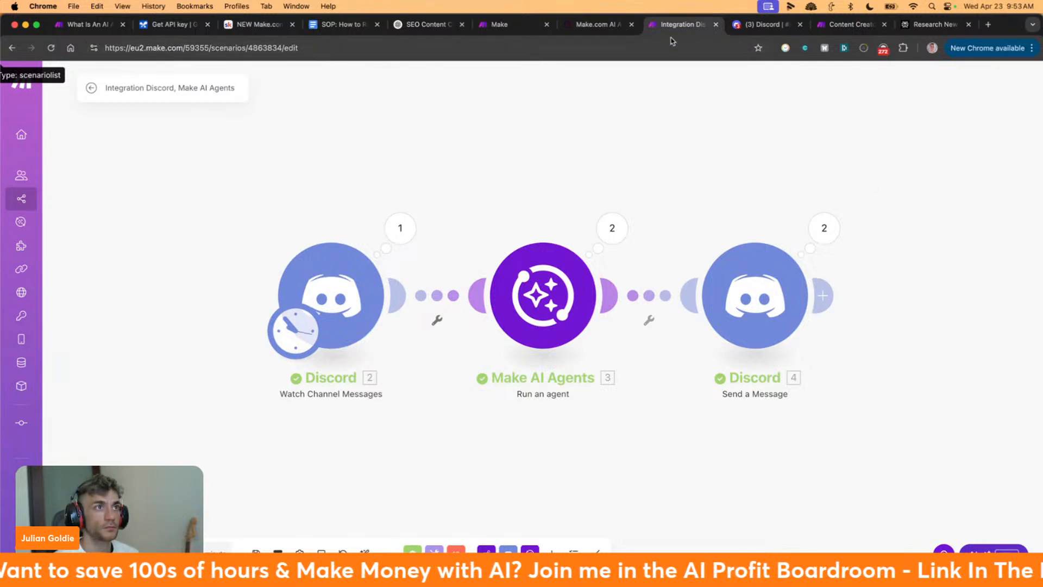
left_click(765, 25)
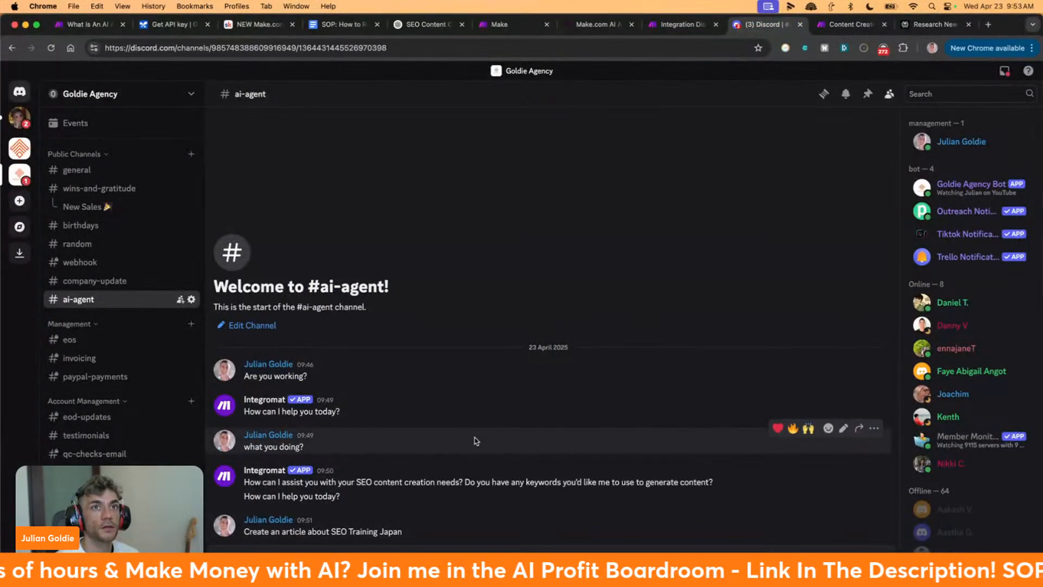
left_click(683, 24)
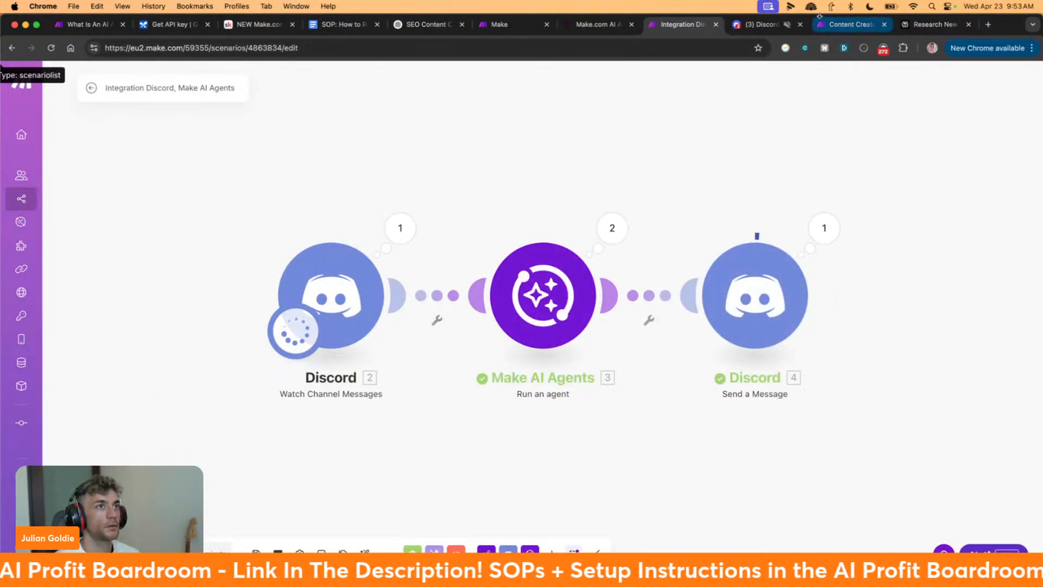
left_click(750, 26)
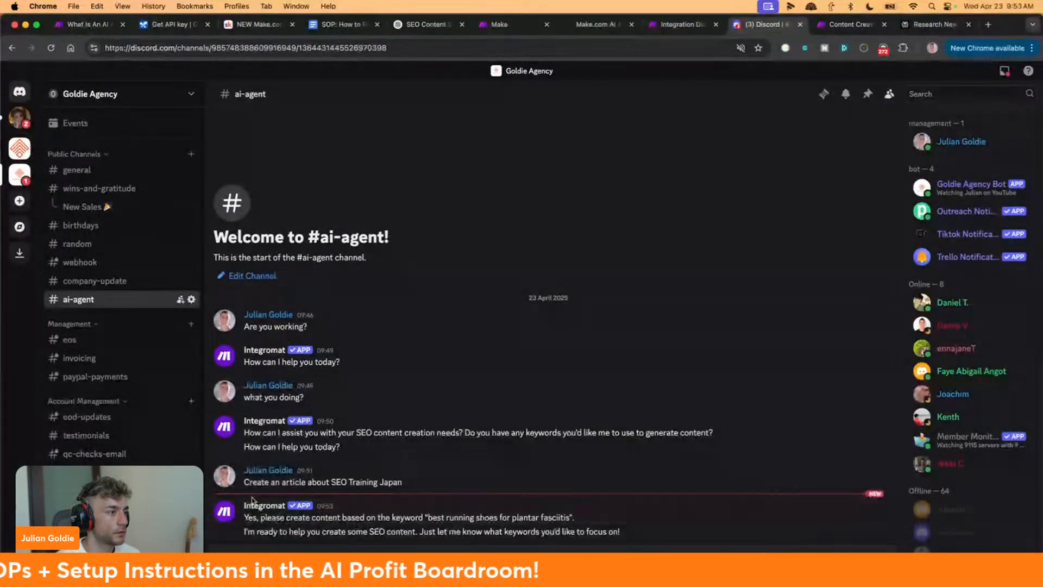
left_click_drag(249, 486, 392, 484)
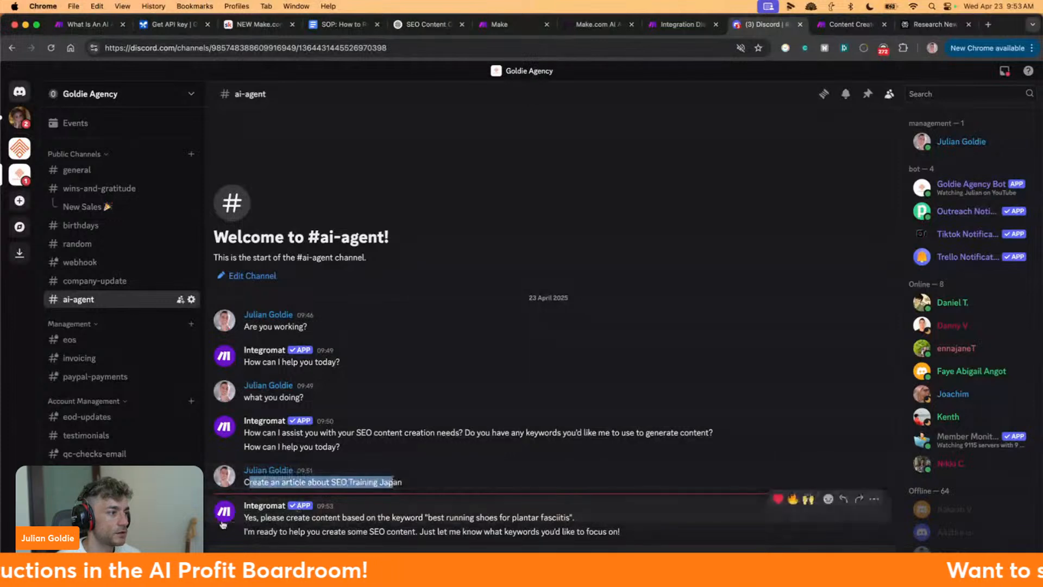
left_click_drag(244, 519, 599, 517)
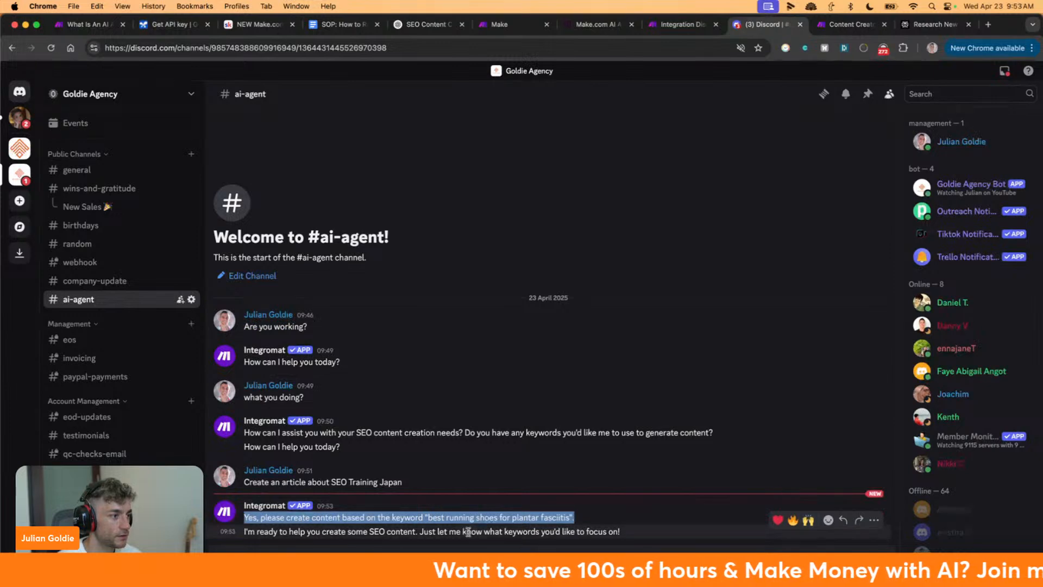
triple_click(353, 531)
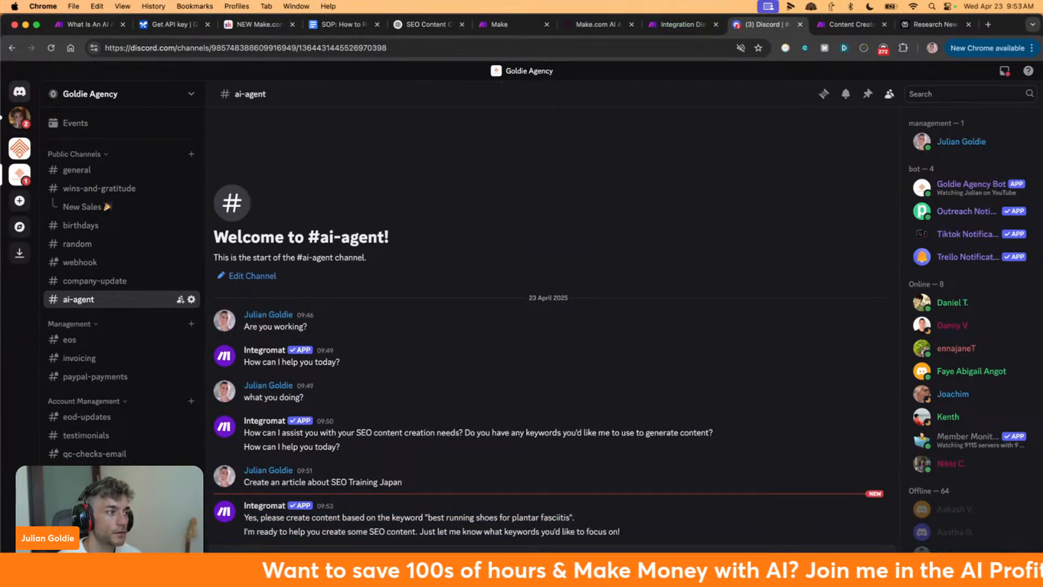
left_click(695, 24)
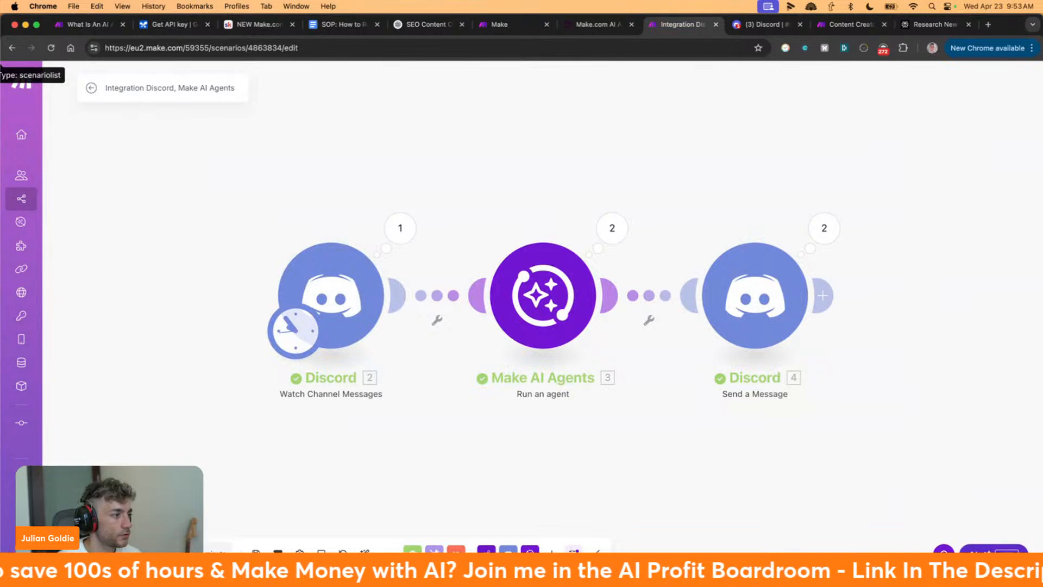
Change the Discord trigger's schedule from regular intervals to On demand and save it
left_click(293, 330)
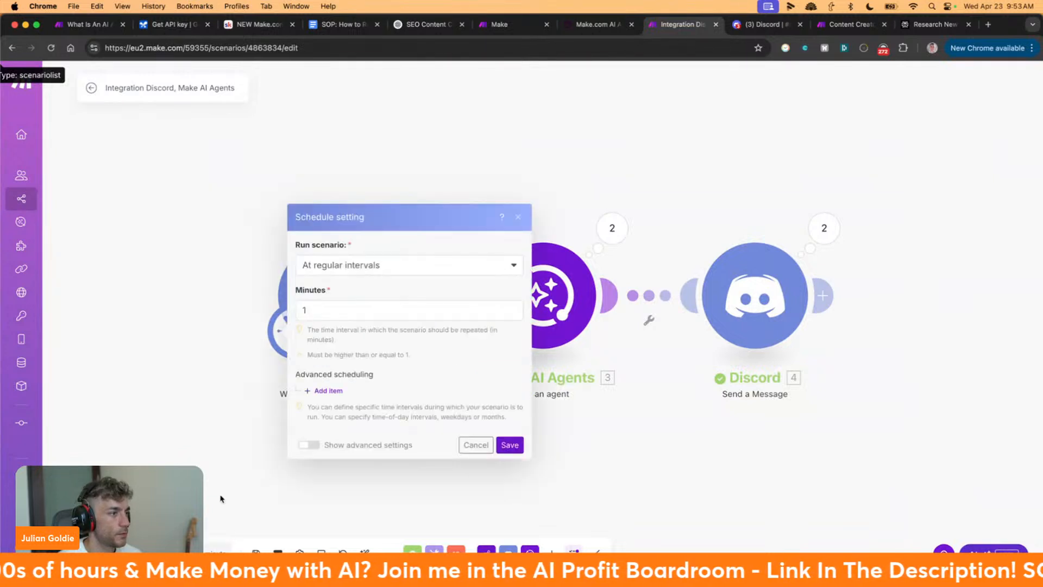
left_click(379, 264)
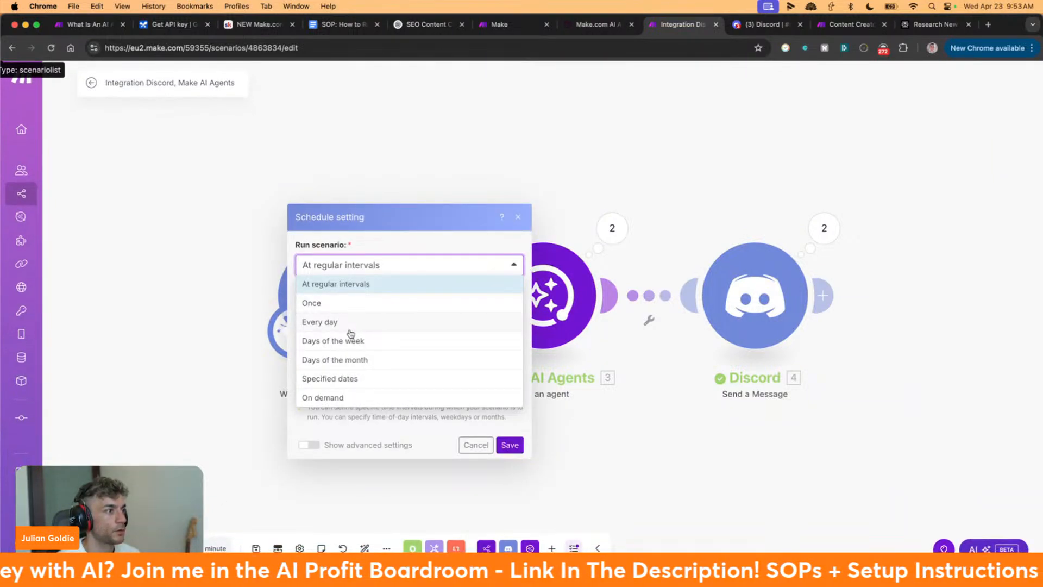
left_click(351, 399)
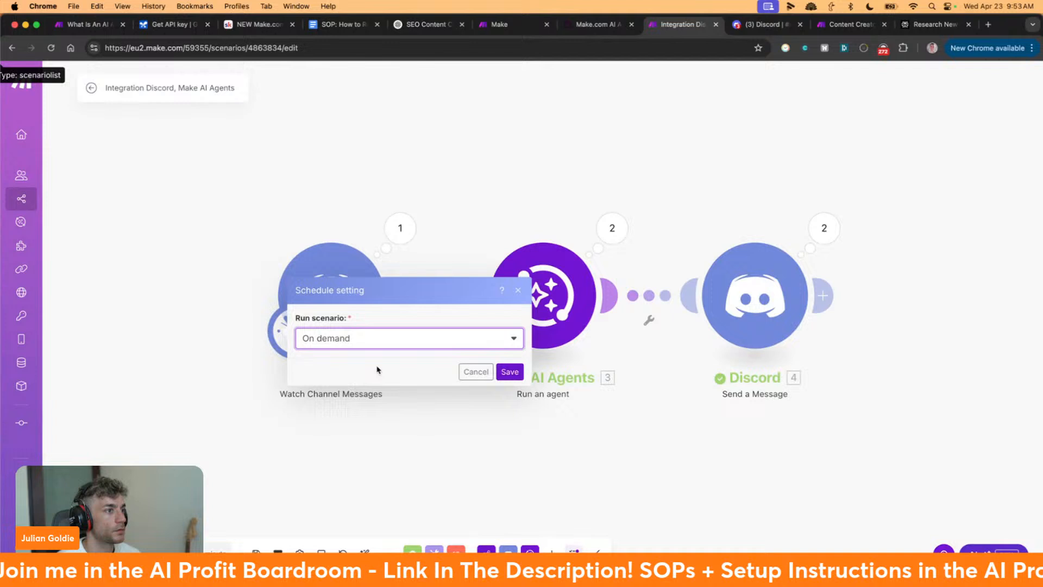
left_click(510, 372)
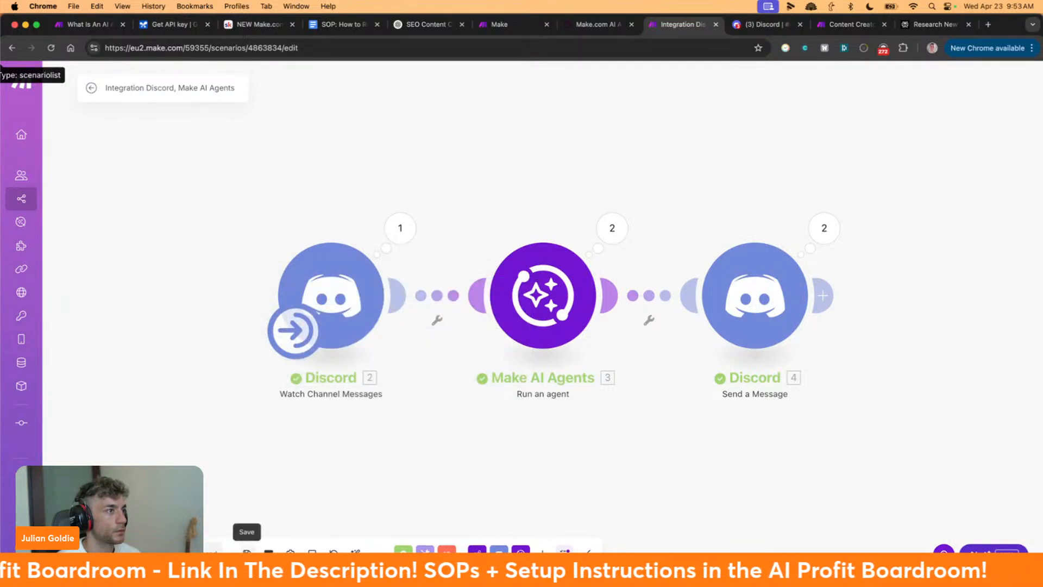
left_click(760, 24)
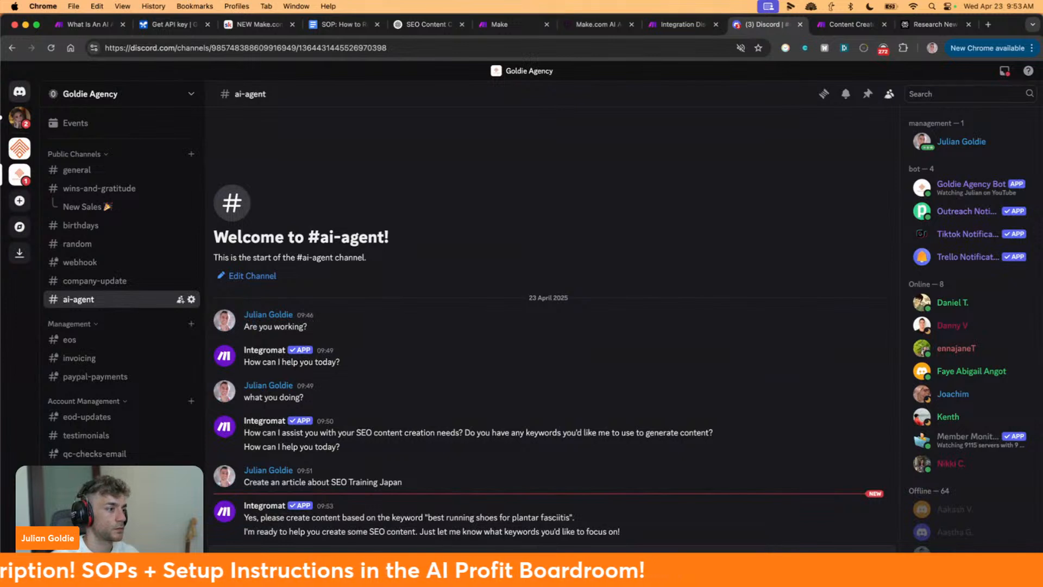
Send the 'are you working?' test message in #ai-agent, then switch back to the Make scenario
key("Return")
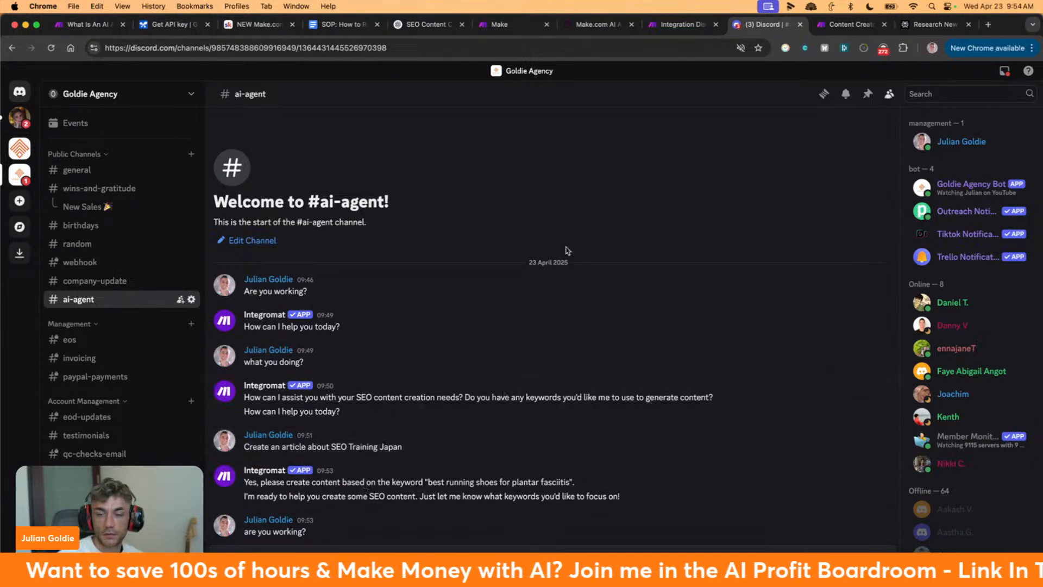
left_click(682, 24)
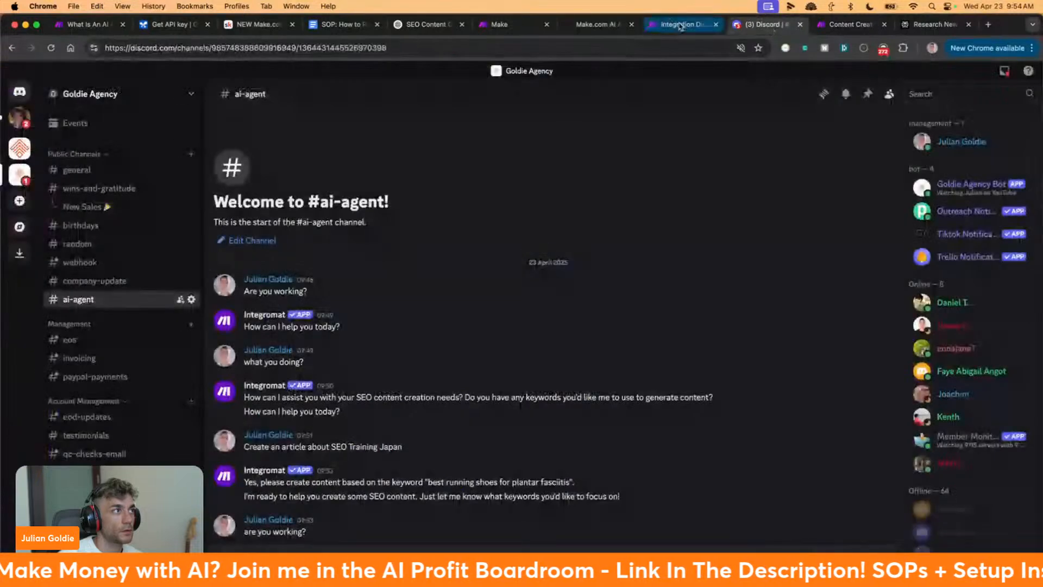
left_click(682, 23)
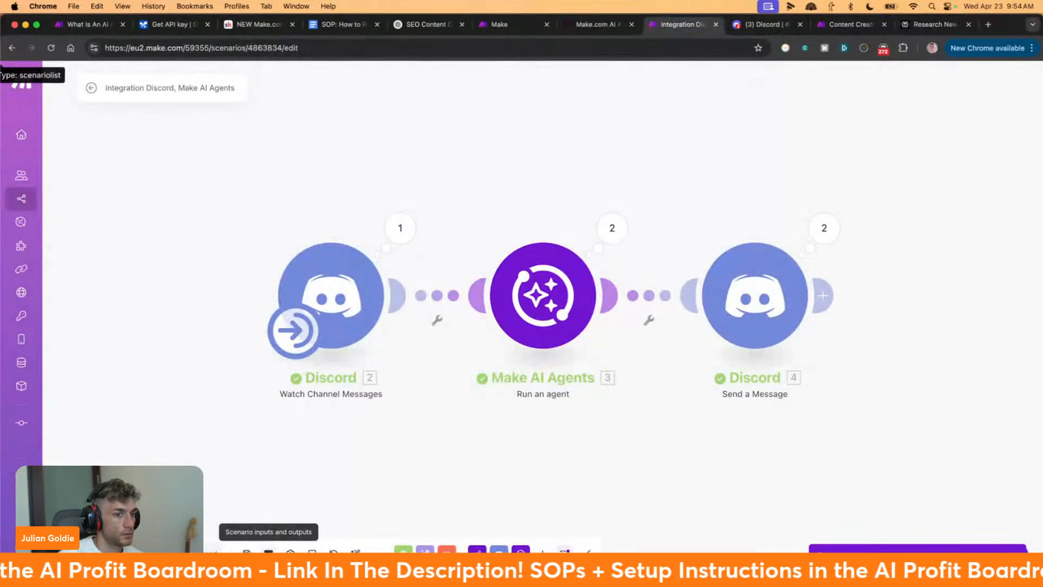
left_click(269, 552)
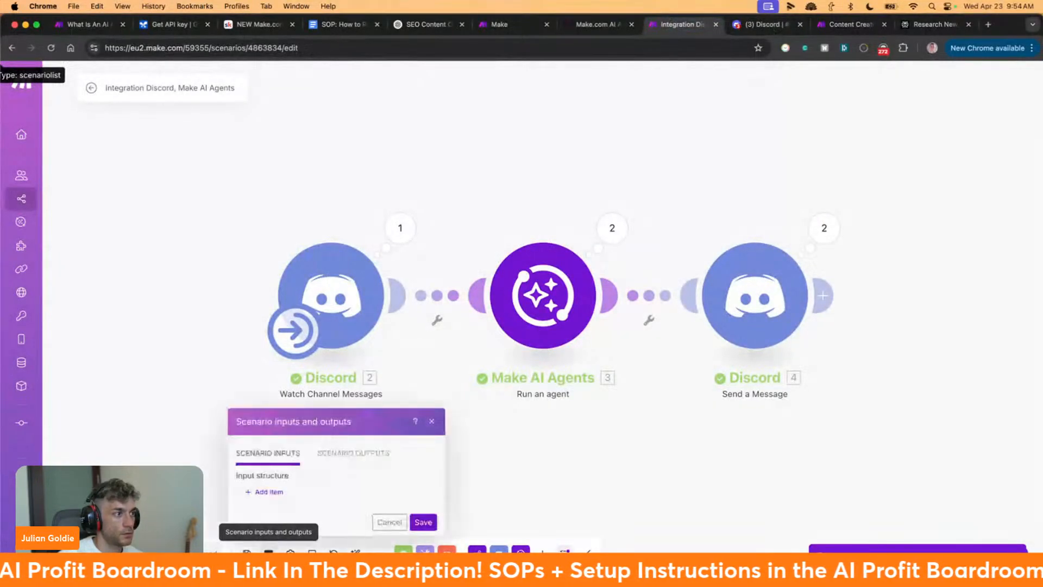
left_click(269, 492)
left_click(313, 211)
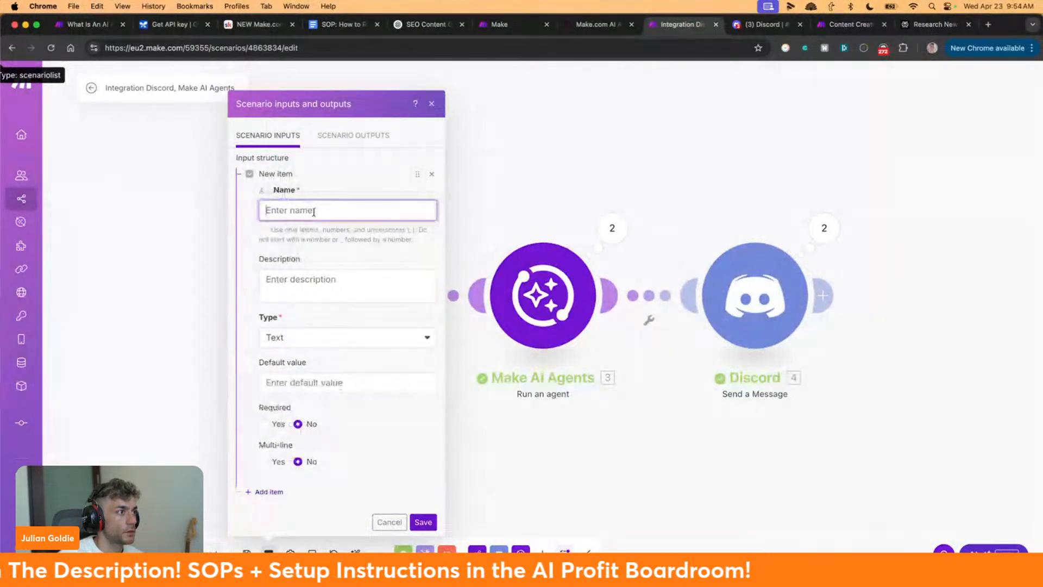
left_click(333, 278)
left_click(338, 353)
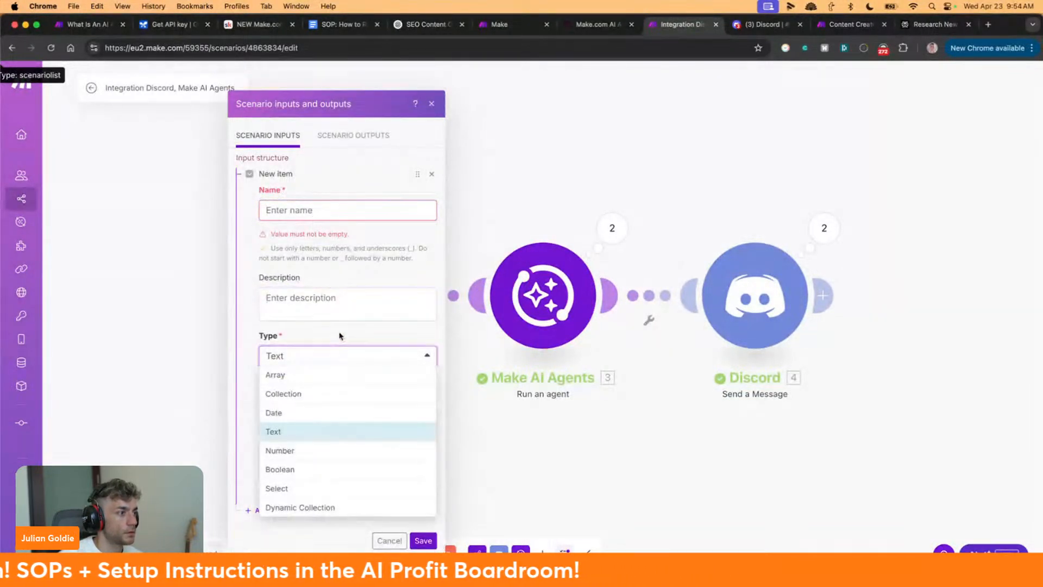
left_click(339, 336)
left_click(356, 266)
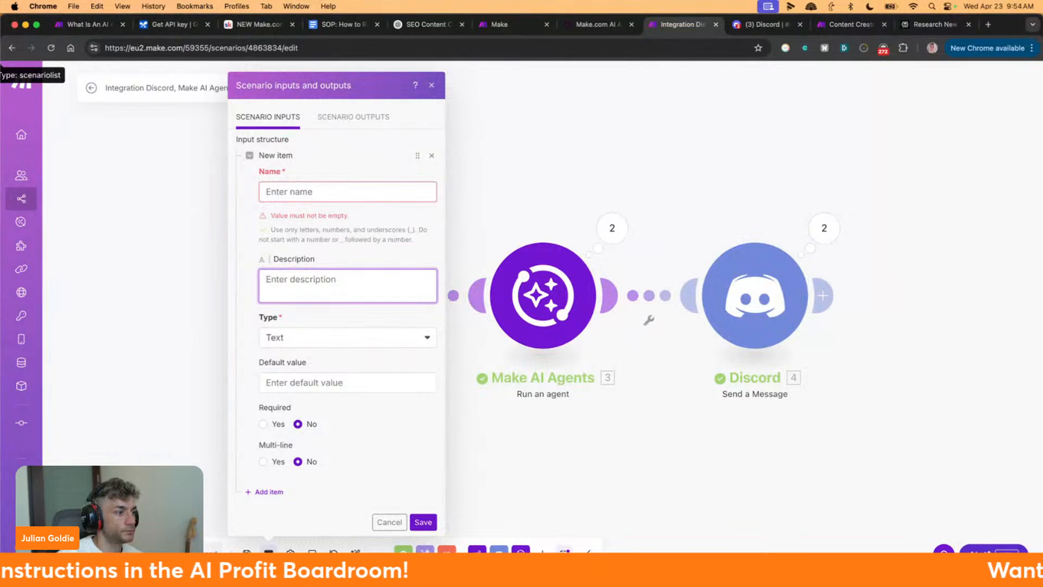
left_click(390, 522)
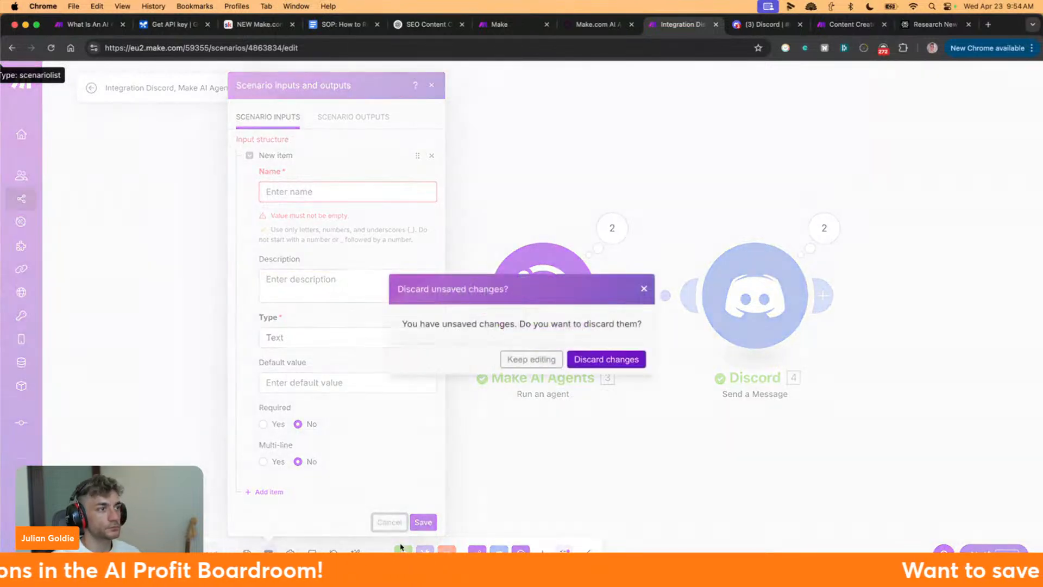
left_click(608, 360)
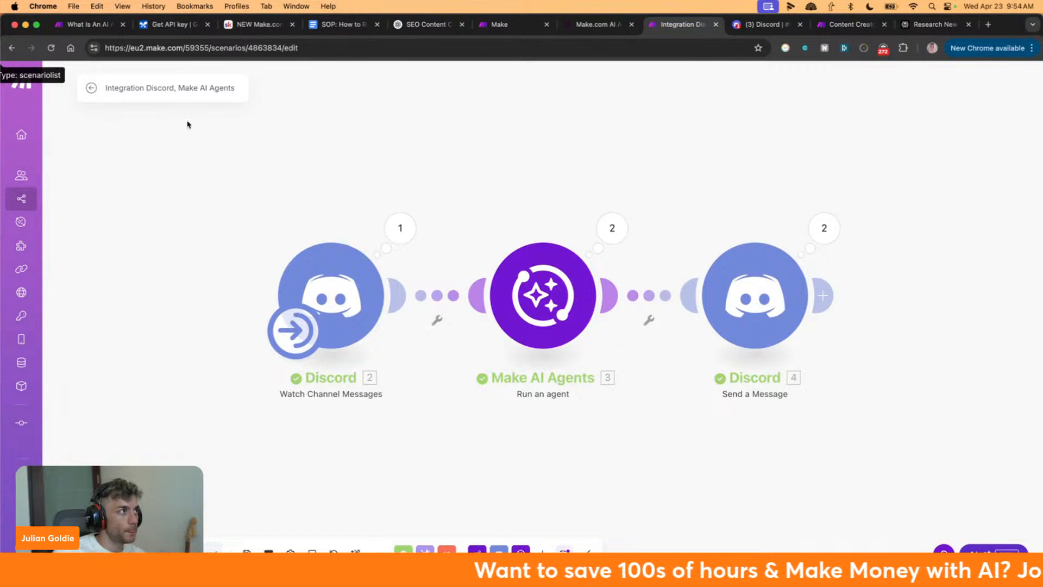
left_click(598, 23)
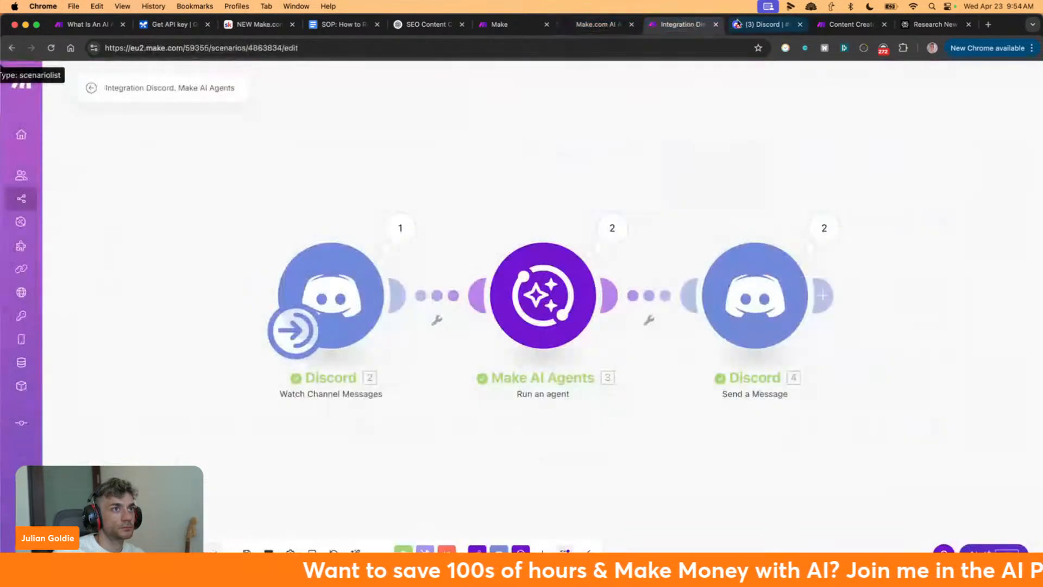
Close the Techflow blog tab and return to the Integration Discord, Make AI Agents scenario
left_click(597, 24)
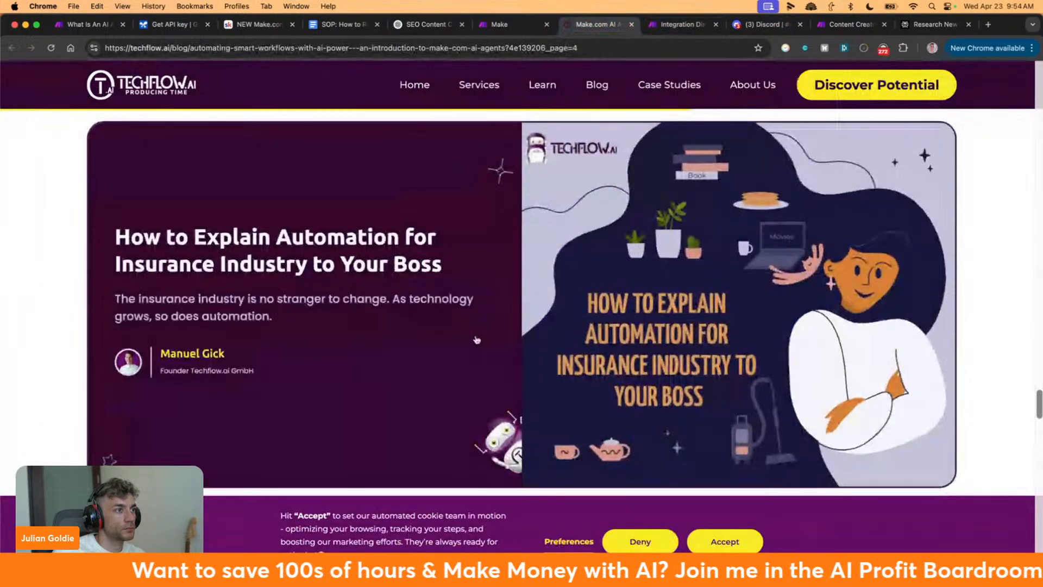
scroll(476, 340, "down", 2)
scroll(472, 317, "down", 10)
key("super+w")
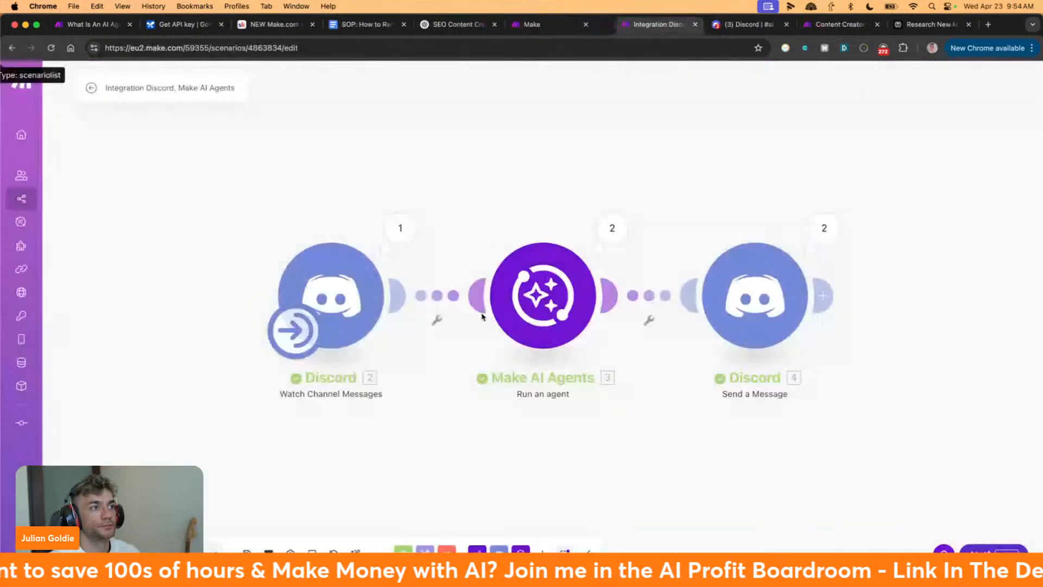
left_click(741, 24)
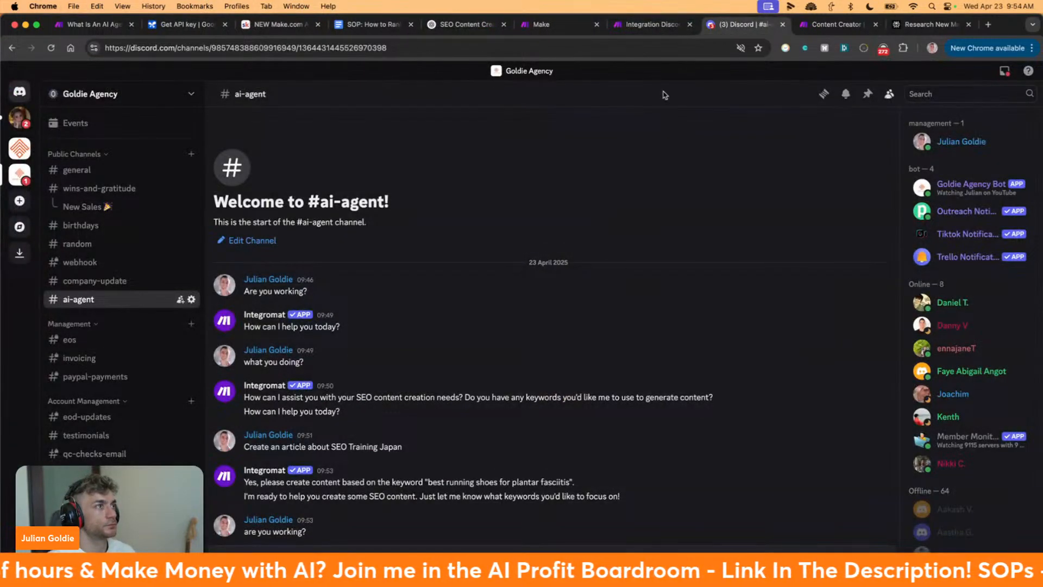
left_click(814, 26)
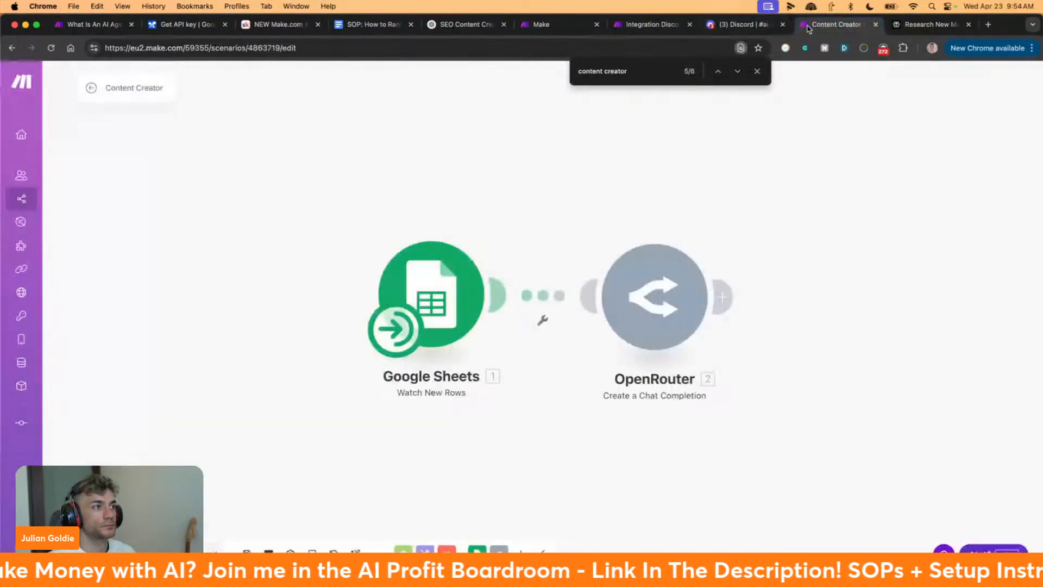
left_click(690, 31)
Ask the AI Assistant how to make this workflow work instantly instead of waiting a minute
left_click(993, 555)
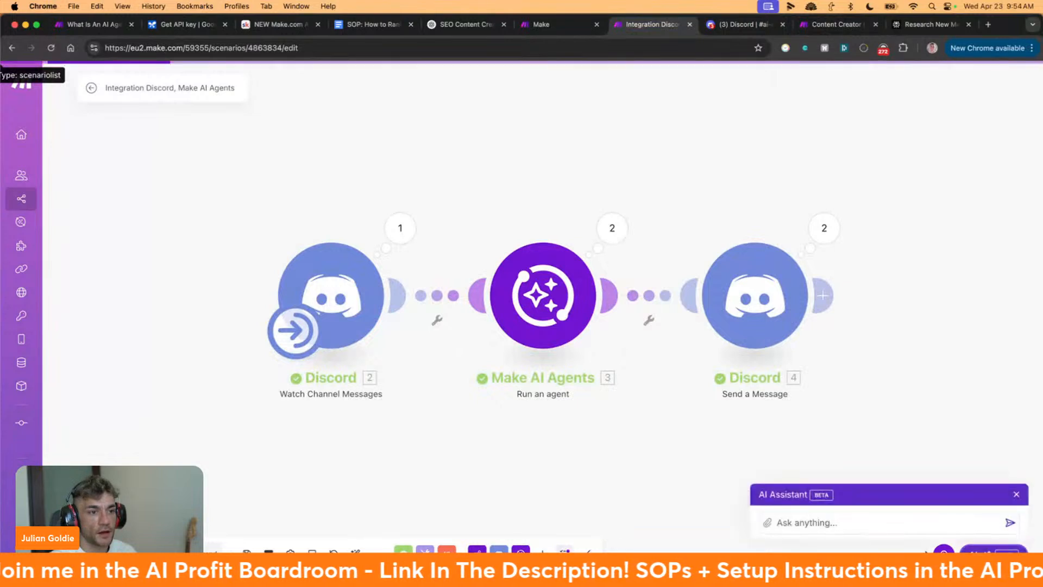
left_click(827, 505)
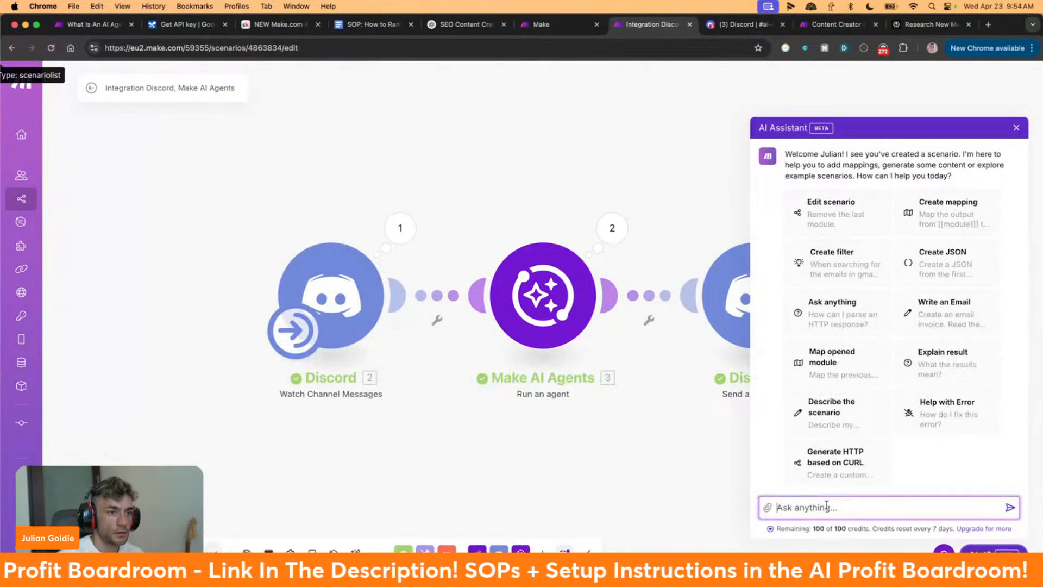
type("how to make this")
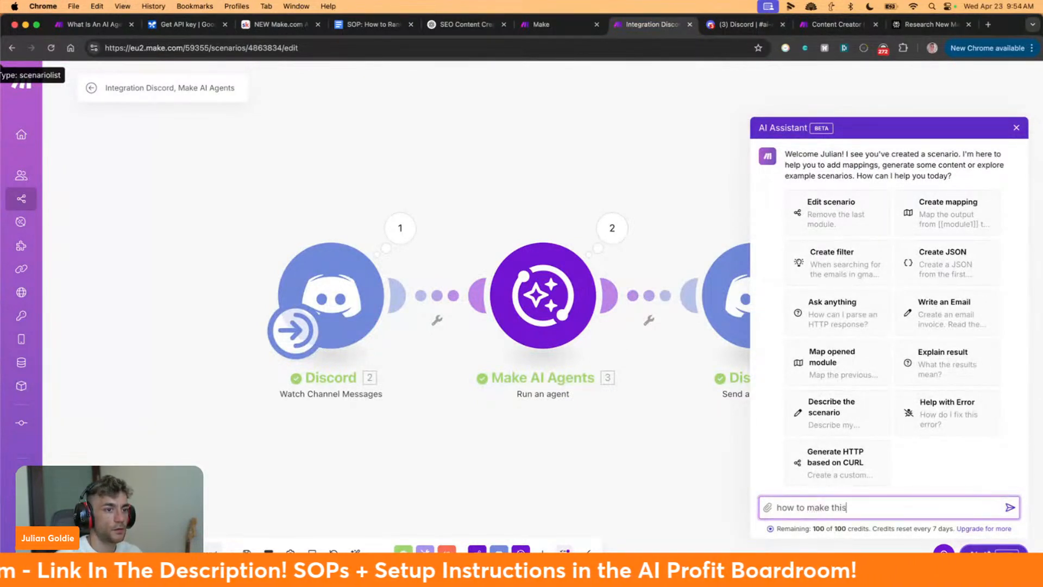
type(" workflow work inst")
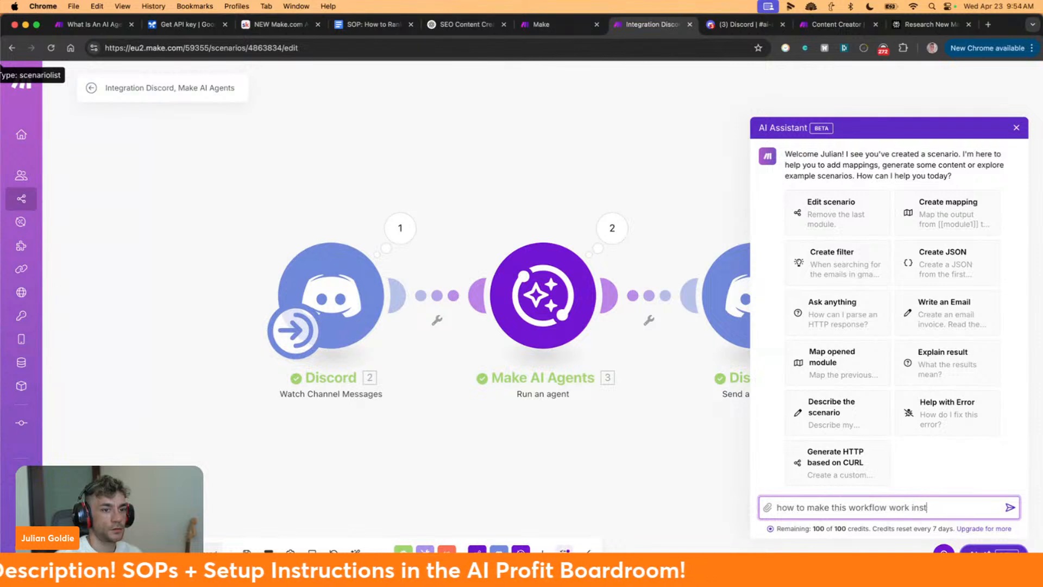
type("antly? e.g. ")
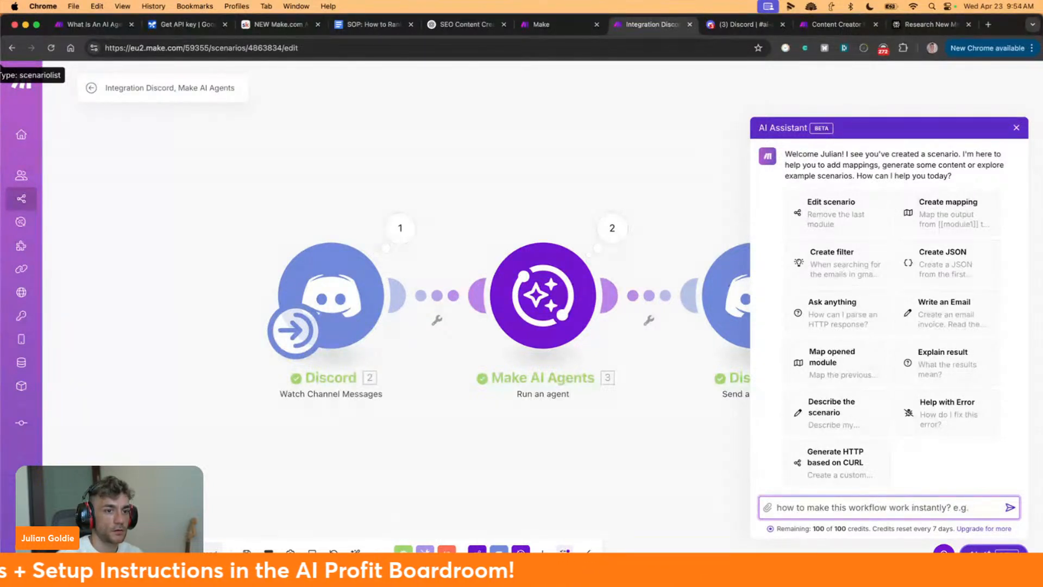
type("don't wait for a mi")
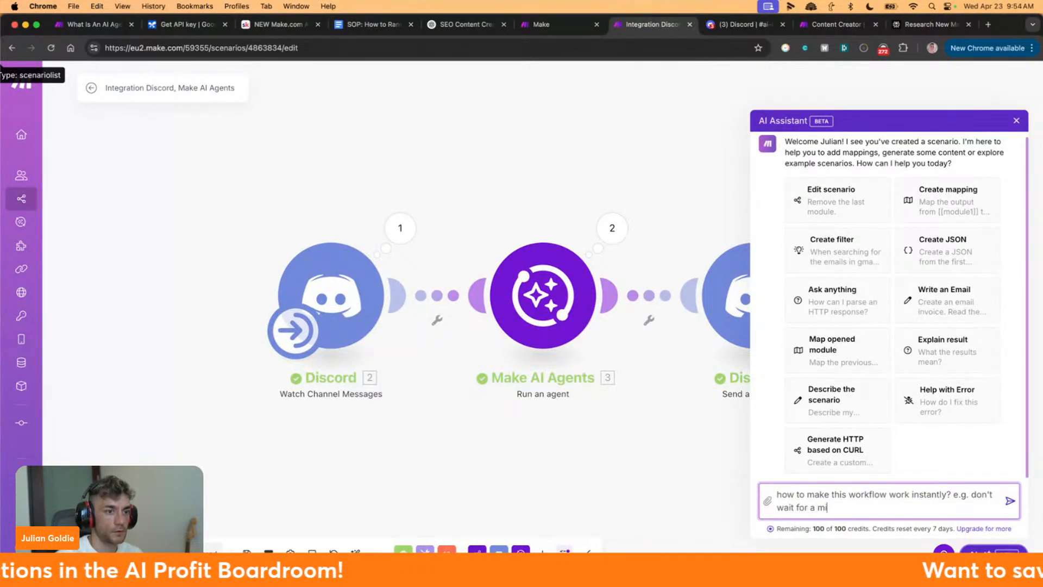
type("nute, work instant")
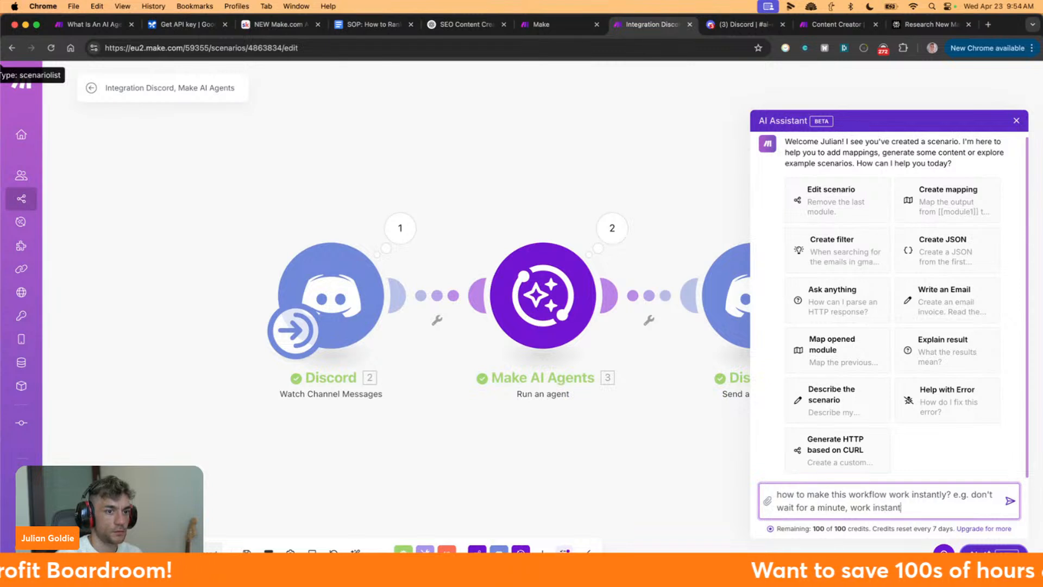
type("ly like a chatg")
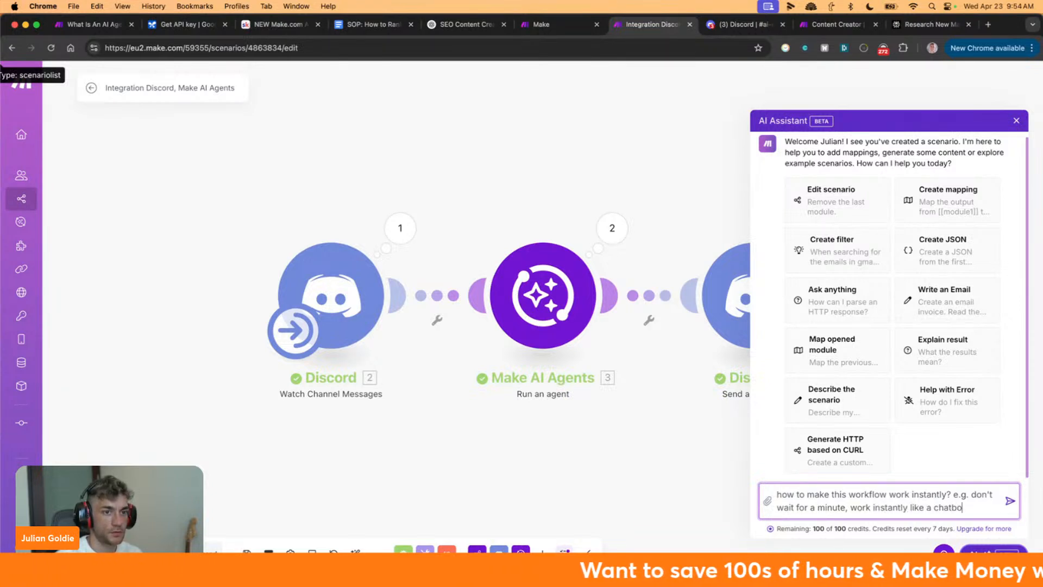
key("Return")
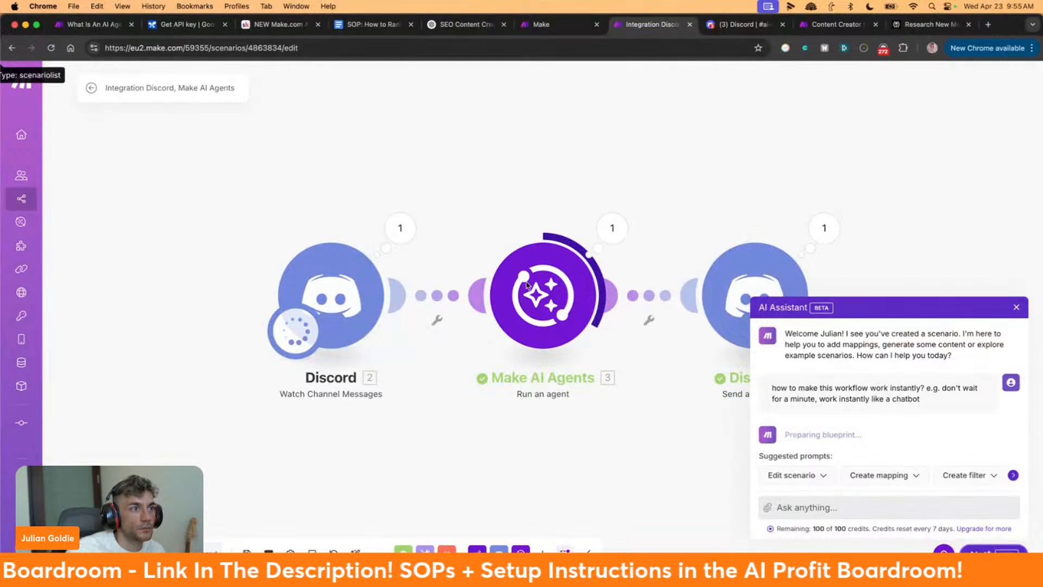
left_click(722, 25)
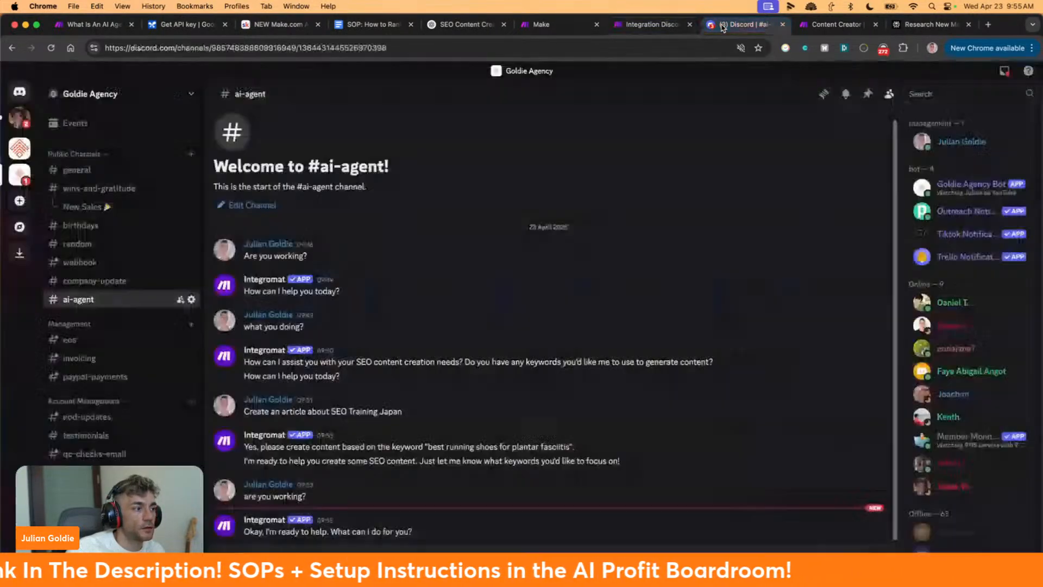
left_click(660, 24)
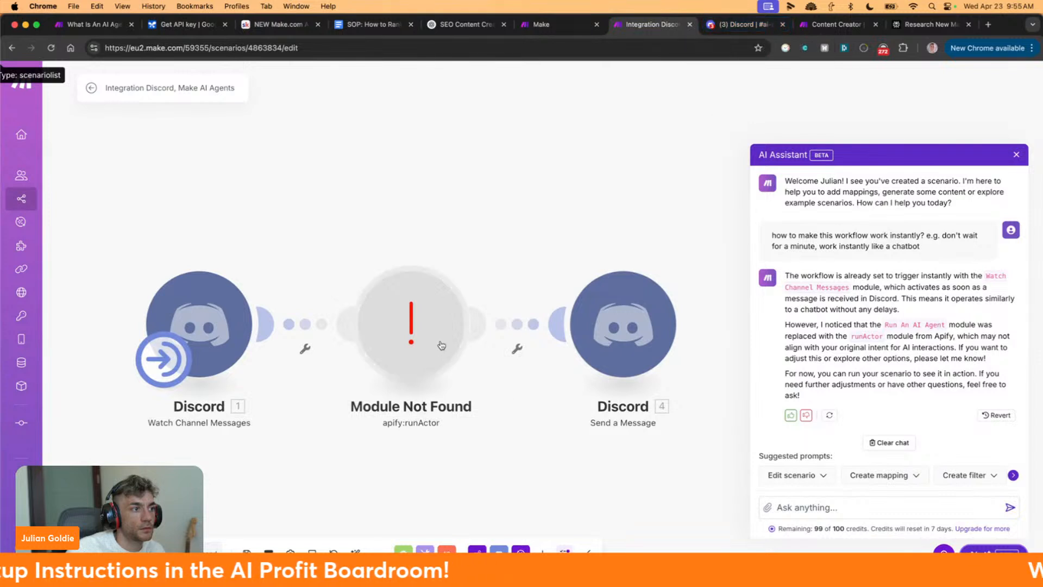
Read through the Assistant's reply about the replaced agent step, then close the AI Assistant panel
scroll(409, 318, "down", 1)
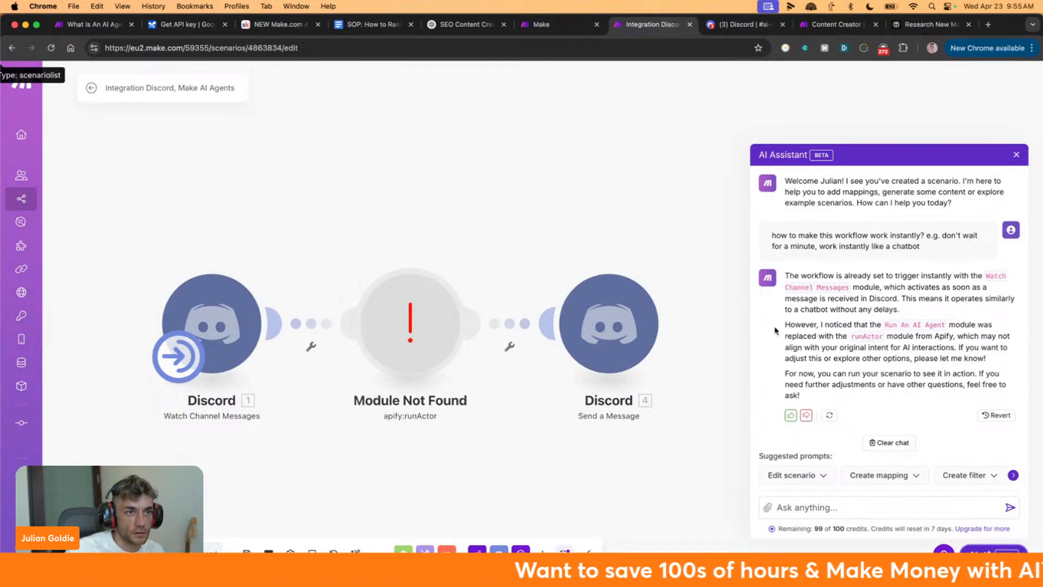
left_click_drag(794, 272, 937, 309)
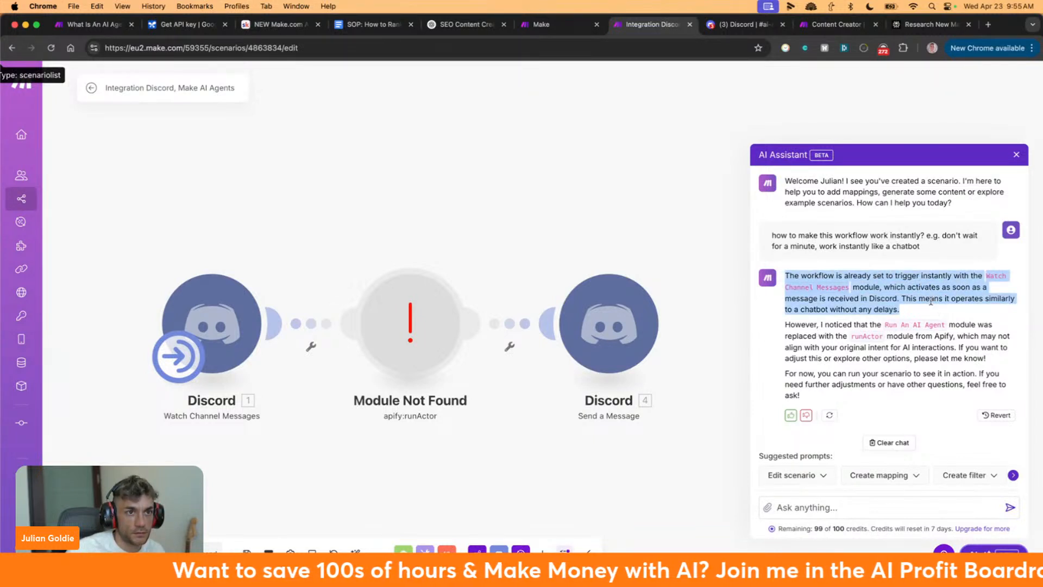
double_click(931, 300)
left_click_drag(791, 275, 912, 311)
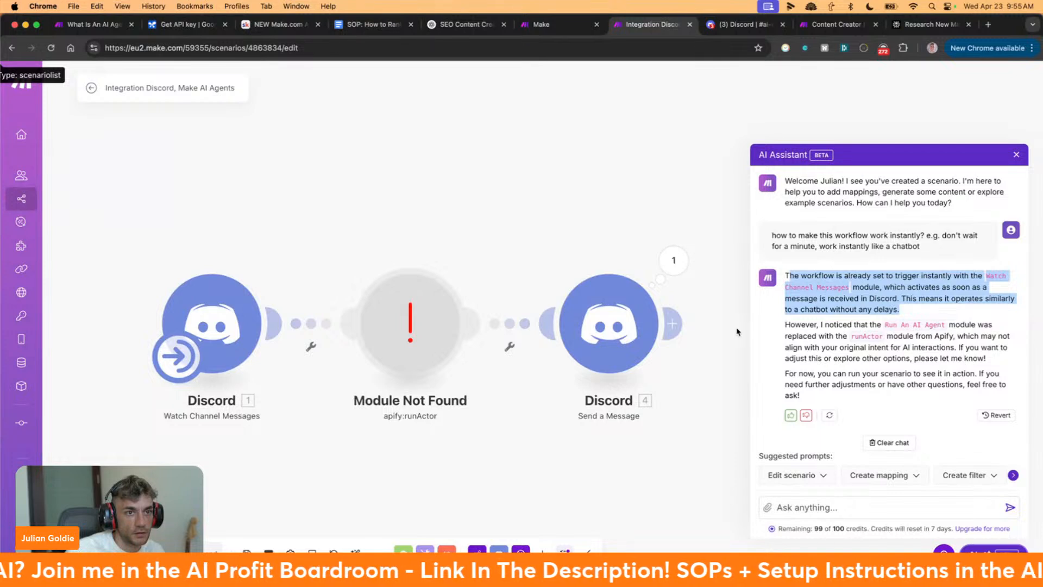
left_click_drag(784, 276, 974, 382)
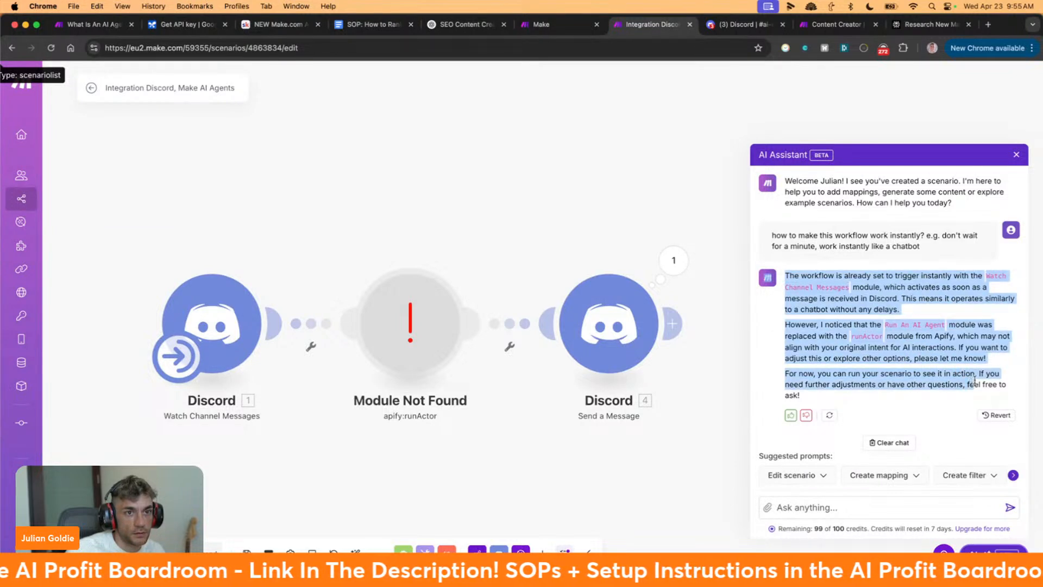
left_click(954, 378)
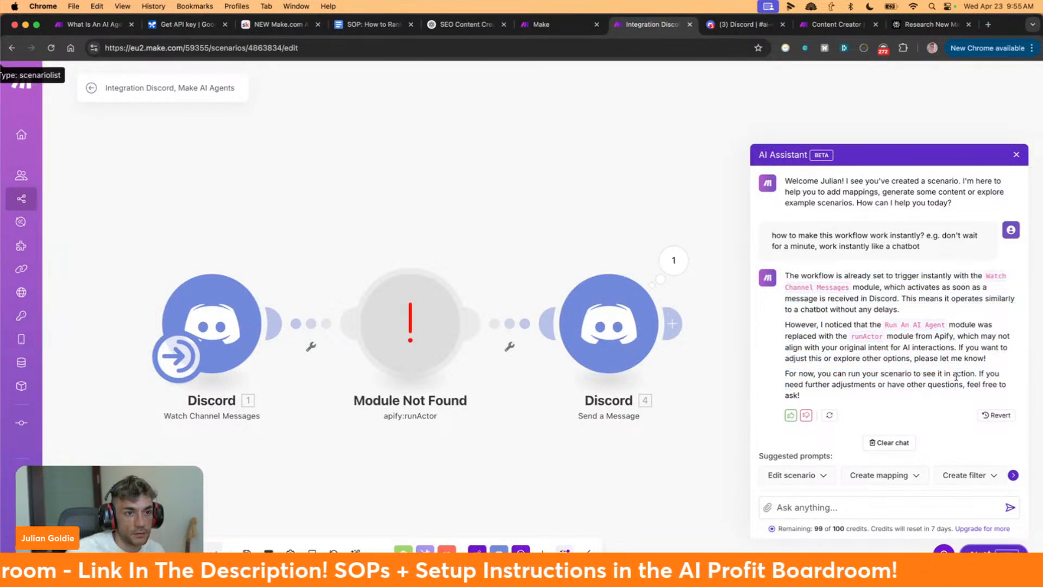
left_click_drag(808, 324, 988, 384)
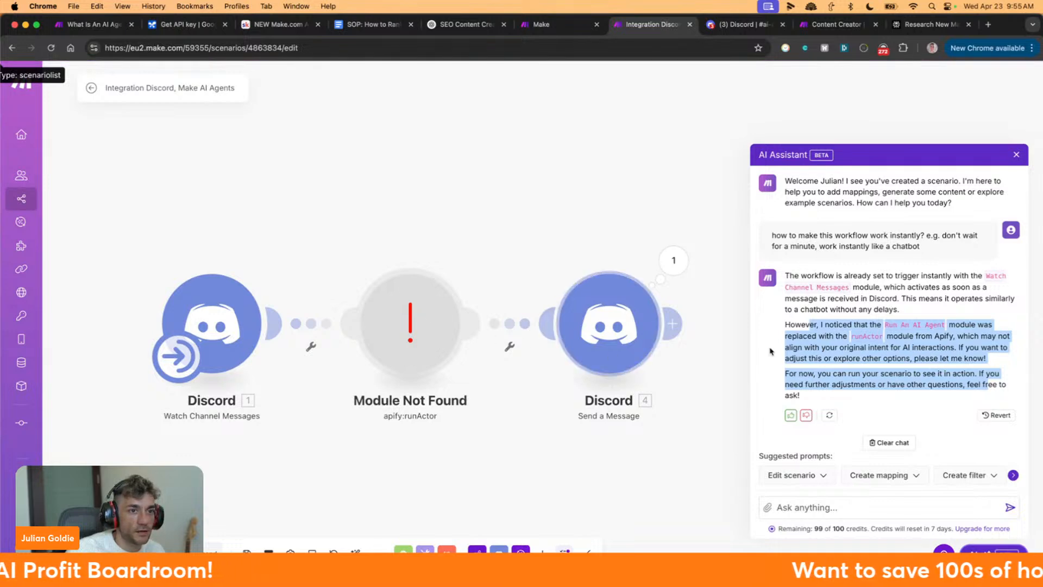
scroll(928, 341, "down", 1)
scroll(928, 340, "down", 1)
scroll(927, 340, "up", 1)
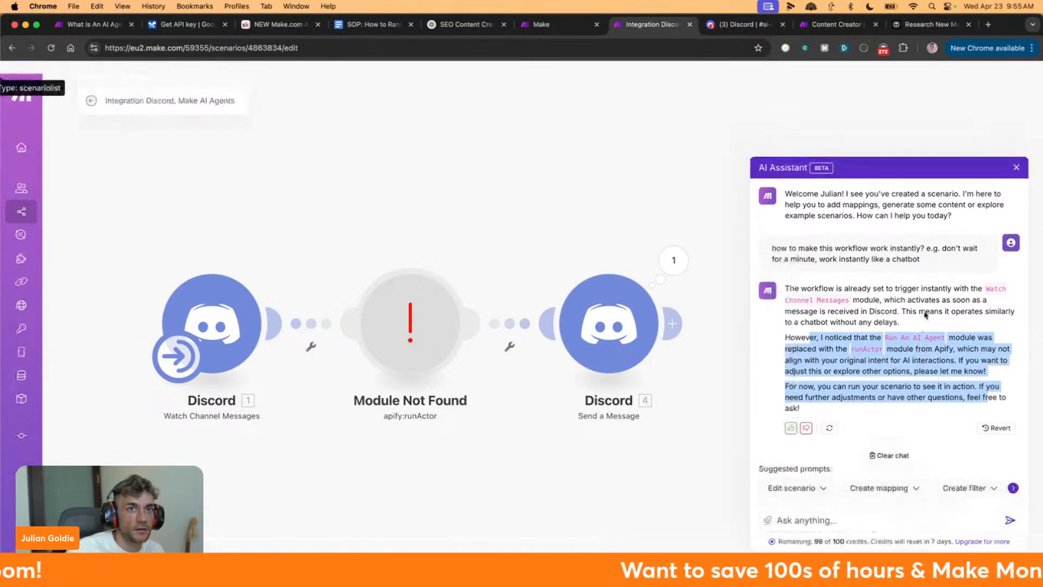
left_click(1017, 154)
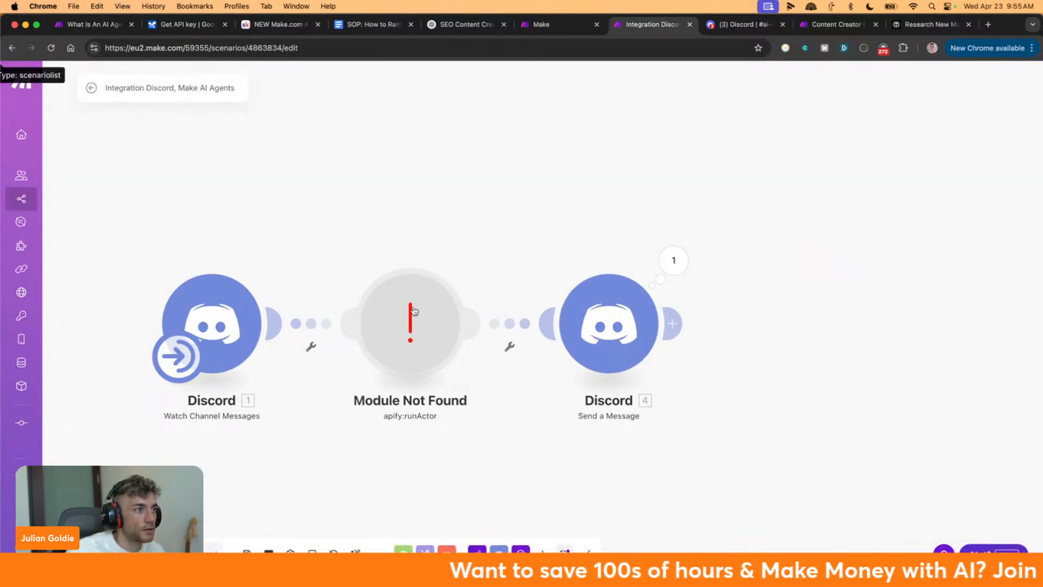
Delete the broken apify:runActor step marked Module Not Found
left_click_drag(415, 335, 415, 189)
left_click(416, 190)
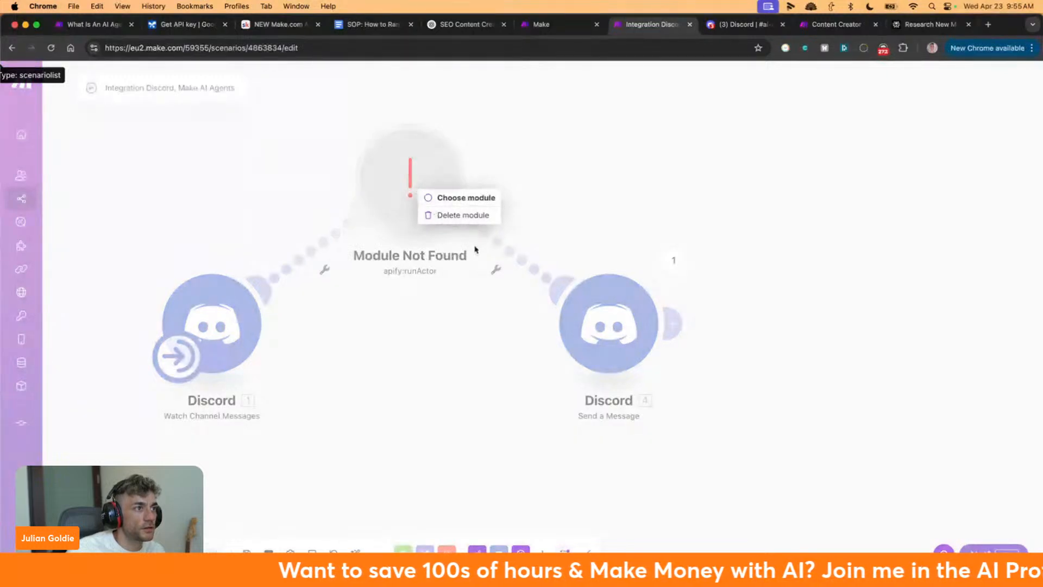
left_click(465, 204)
left_click(396, 189)
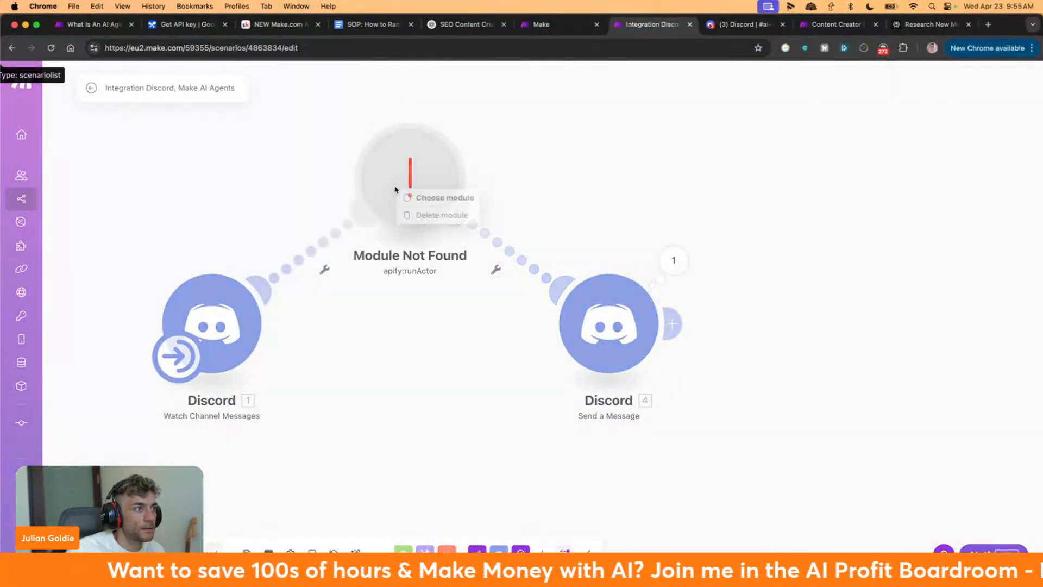
left_click(423, 213)
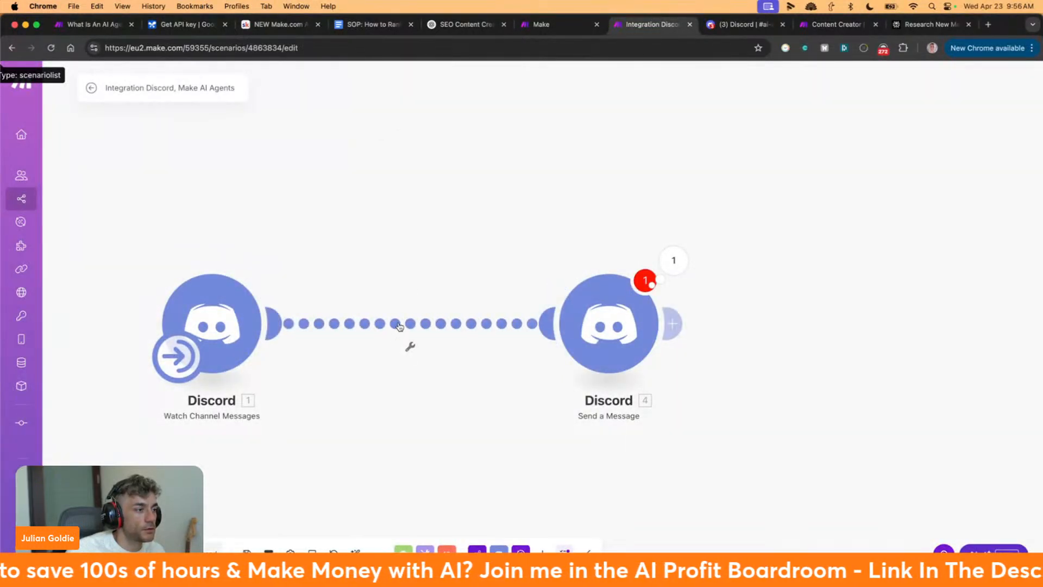
Add a new empty module and choose the Make AI Agents app for it
right_click(545, 167)
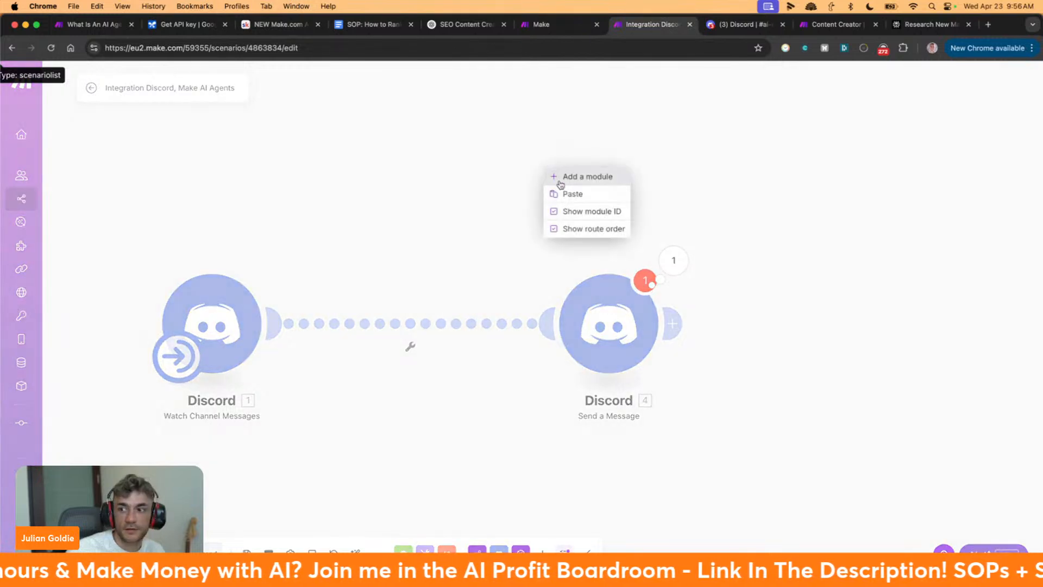
left_click(560, 179)
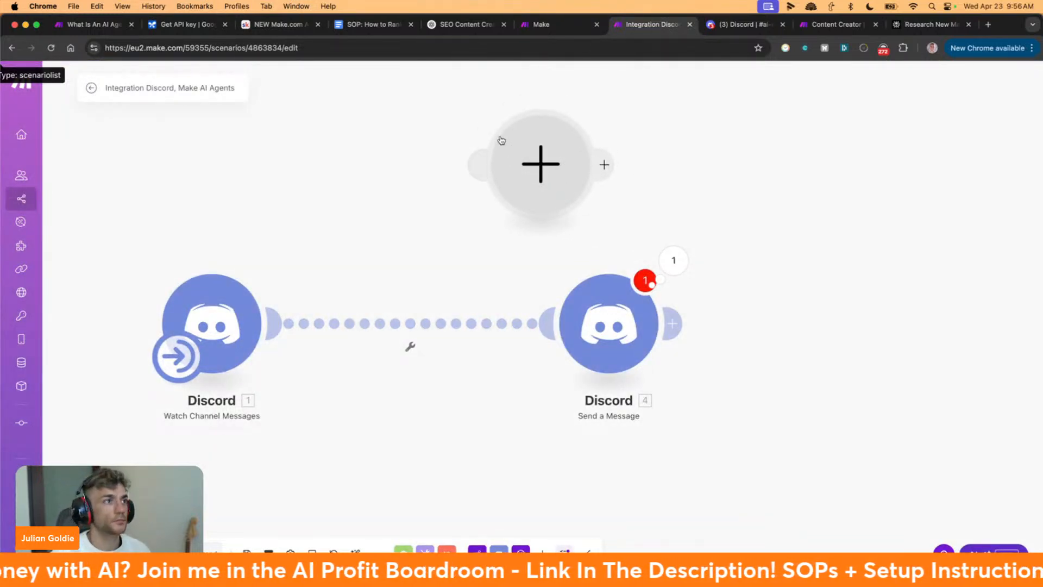
left_click(529, 153)
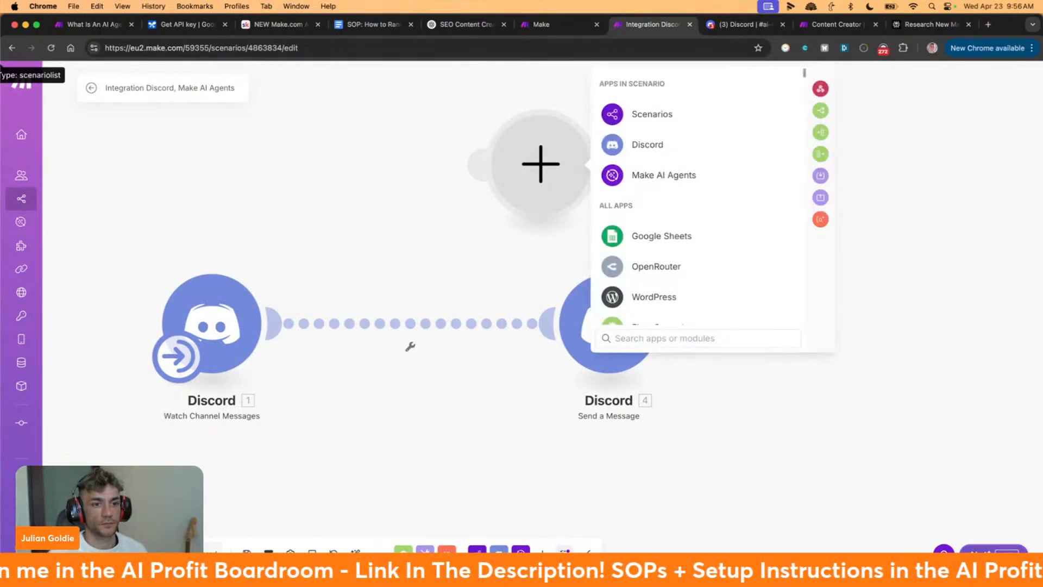
left_click(993, 555)
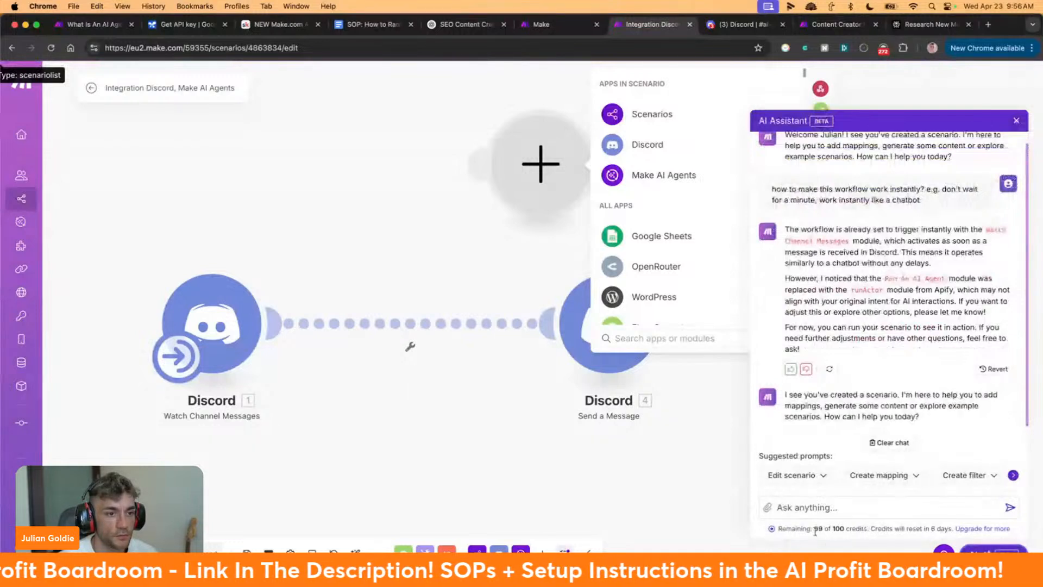
left_click_drag(815, 531, 908, 537)
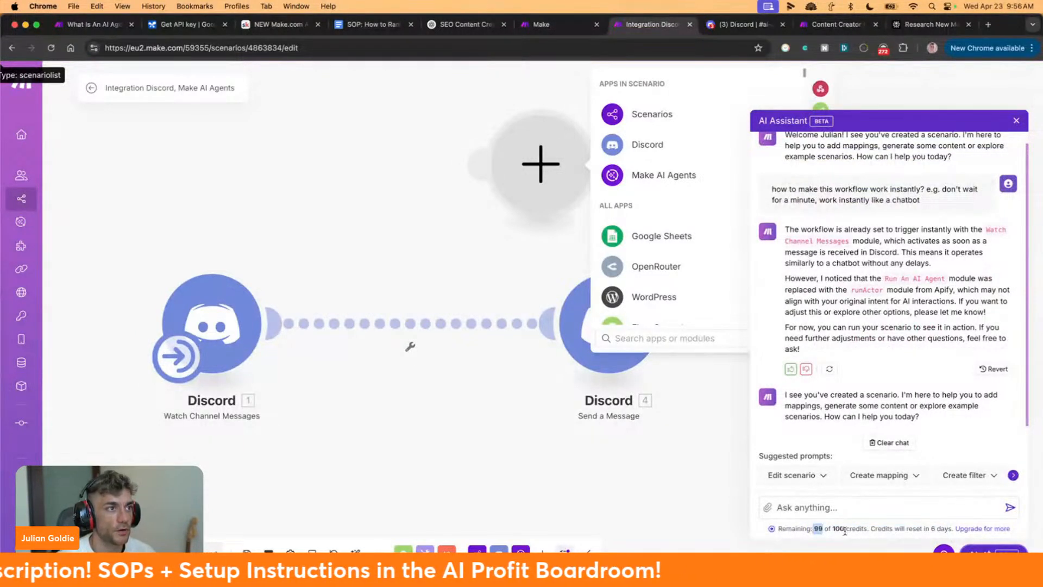
left_click(659, 333)
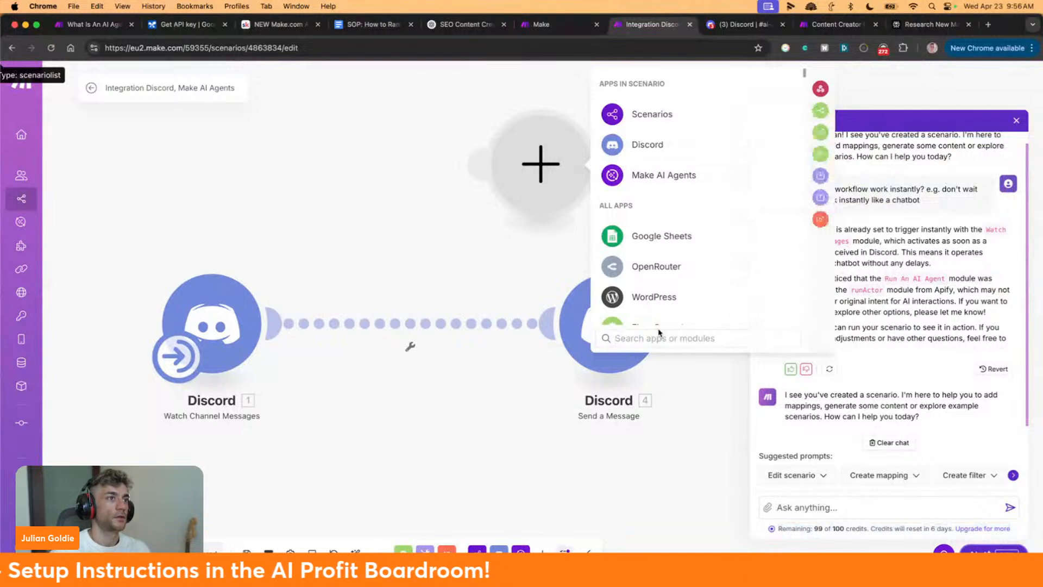
type("m")
key("BackSpace")
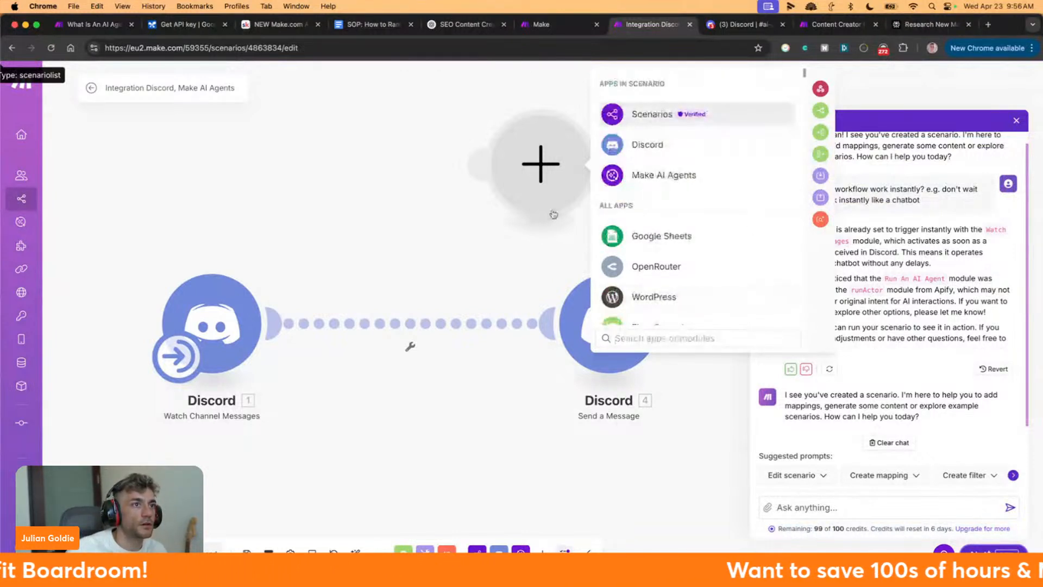
left_click(627, 182)
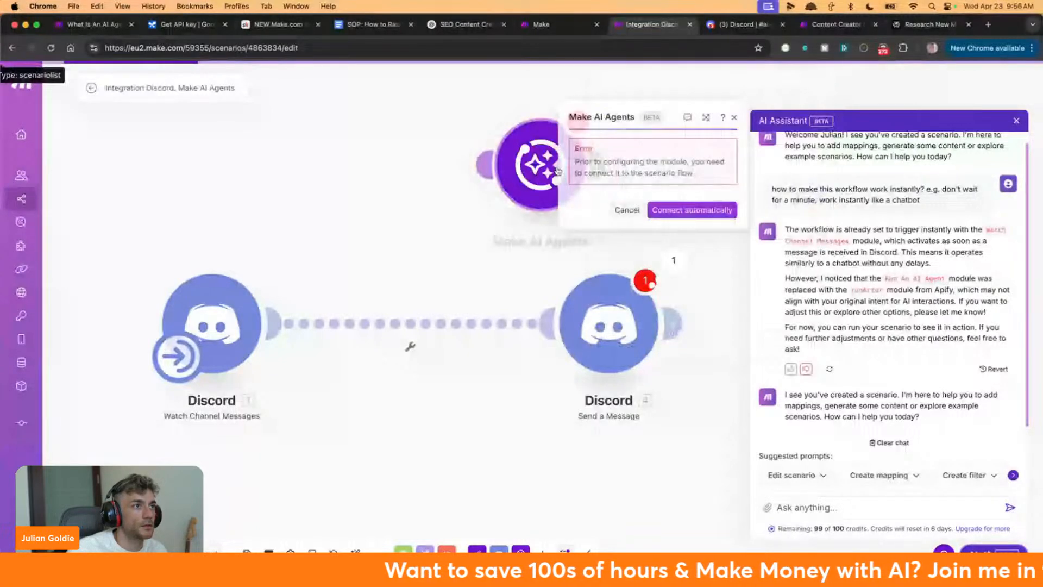
Connect the agent module automatically, select the Customer Service Agent, and save its settings
left_click(692, 210)
left_click_drag(551, 169, 428, 234)
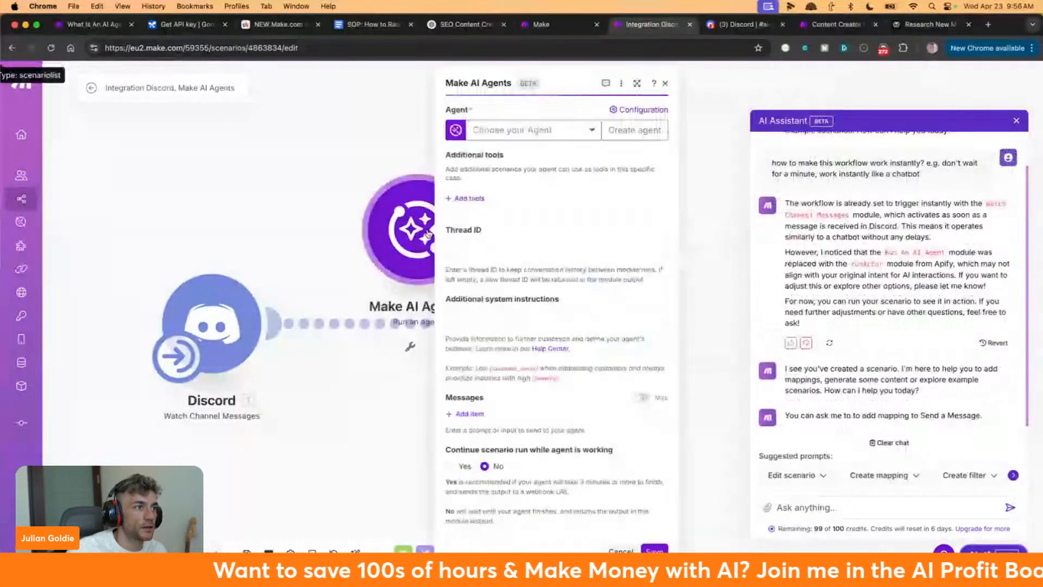
left_click(516, 129)
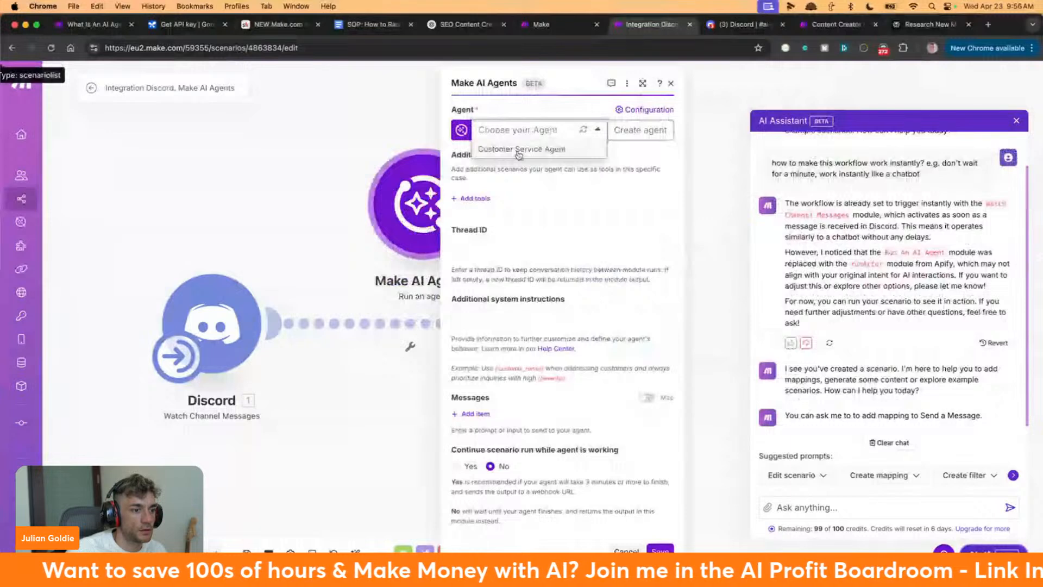
left_click(518, 149)
scroll(569, 270, "down", 2)
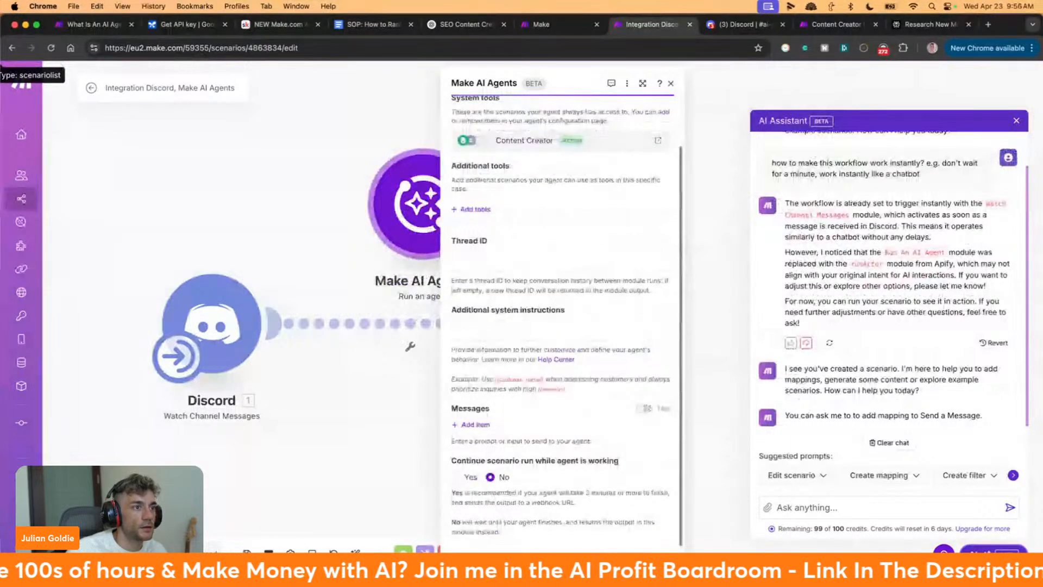
left_click(656, 563)
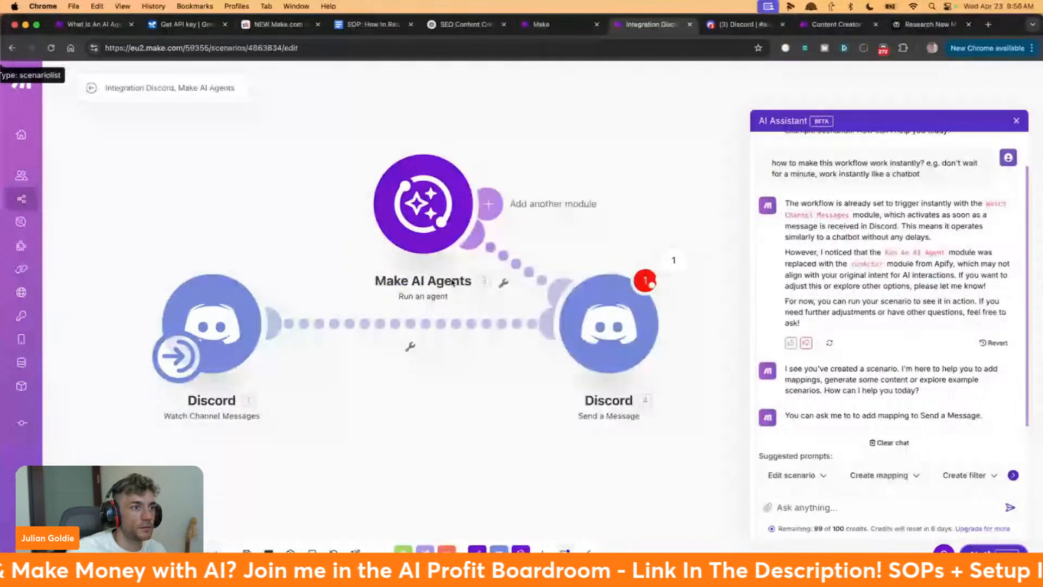
Unlink the old connections and chain Watch Channel Messages → Run an agent → Send a Message
left_click_drag(473, 282, 552, 252)
right_click(551, 253)
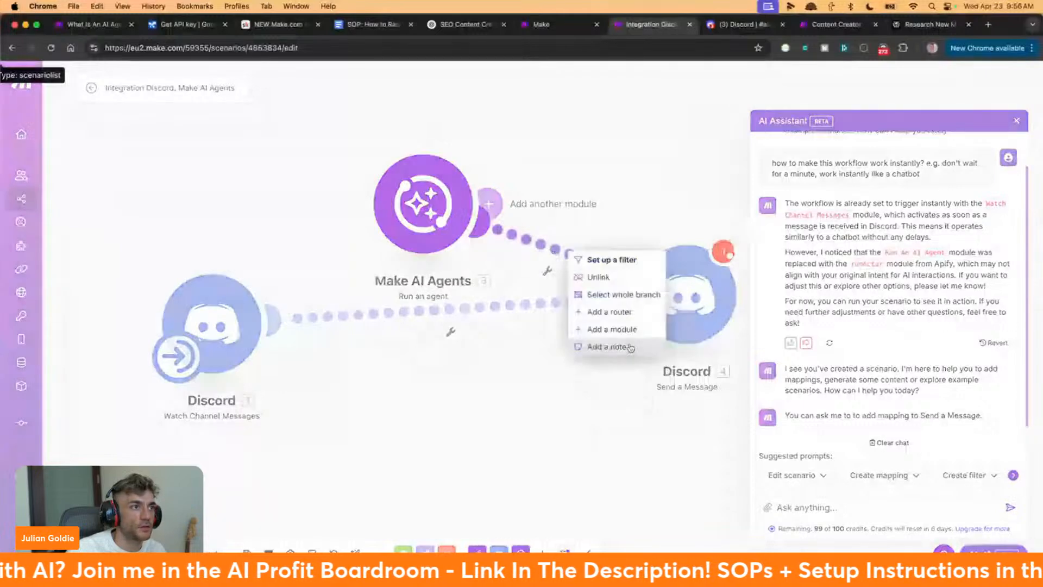
left_click(598, 277)
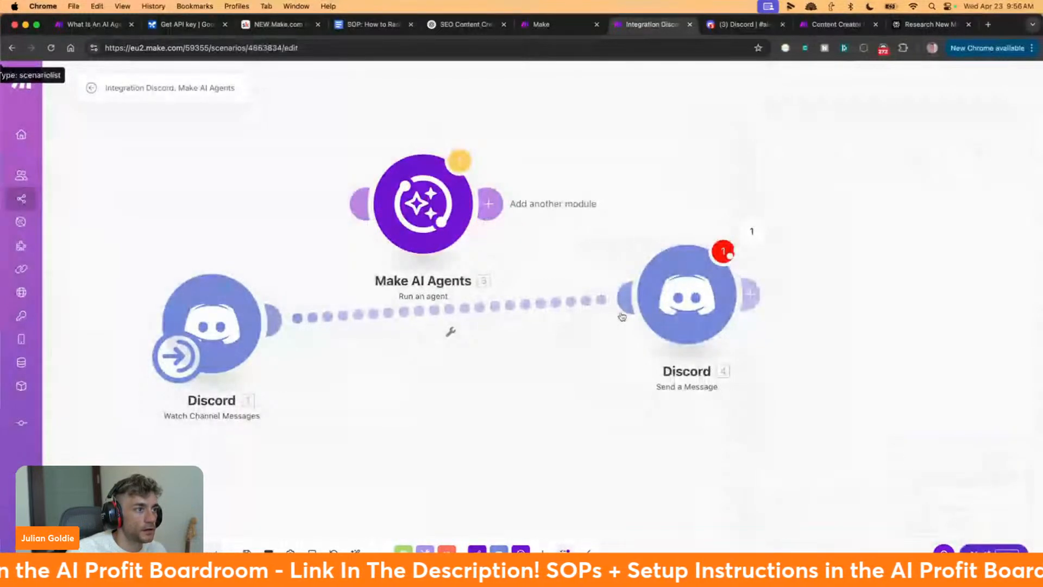
right_click(442, 309)
left_click(478, 333)
left_click_drag(443, 202, 475, 300)
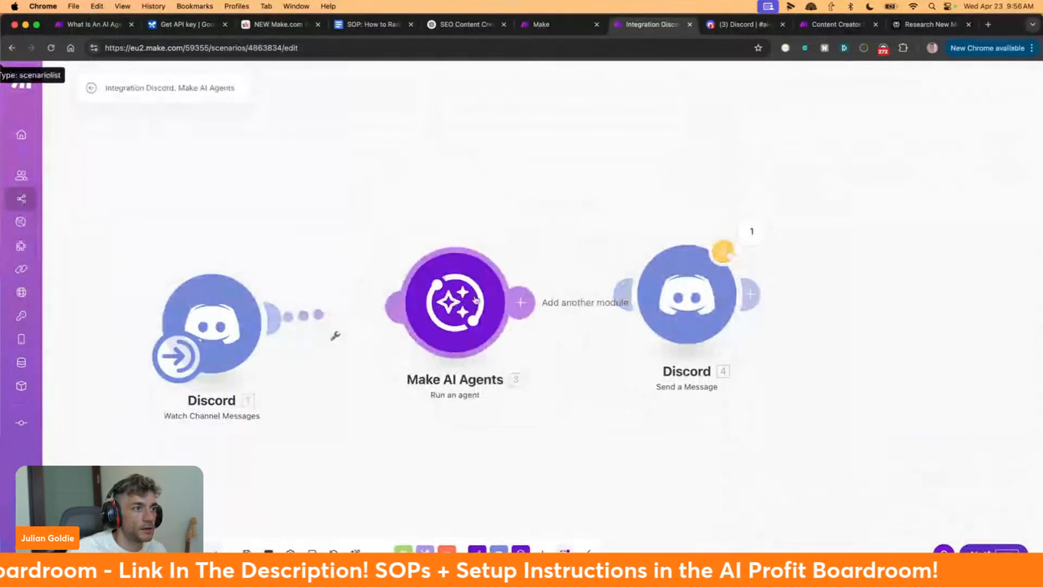
left_click_drag(663, 300, 784, 303)
left_click_drag(747, 298, 652, 303)
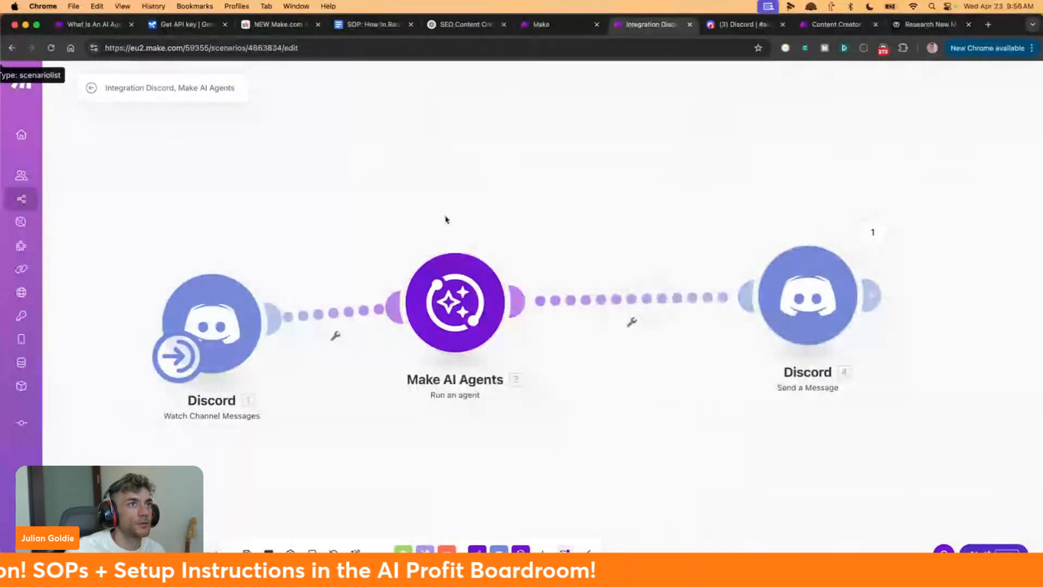
left_click(744, 24)
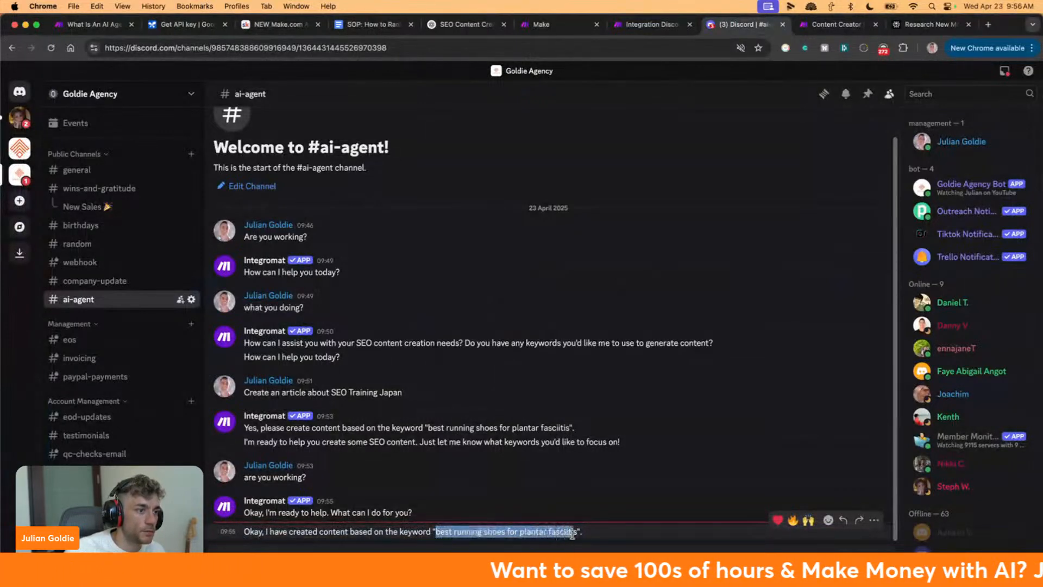
left_click_drag(573, 535, 577, 541)
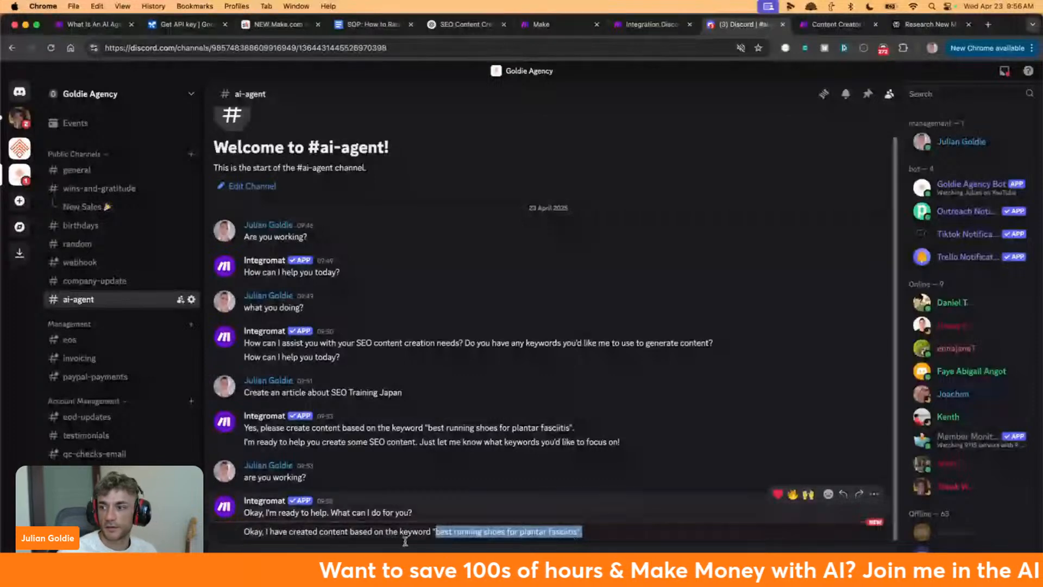
left_click(361, 537)
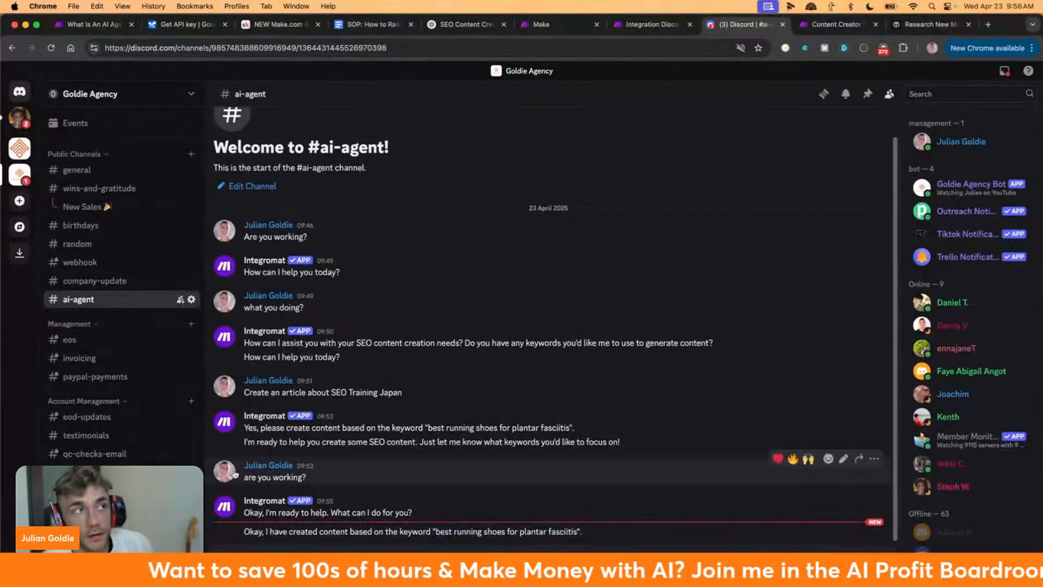
left_click(632, 26)
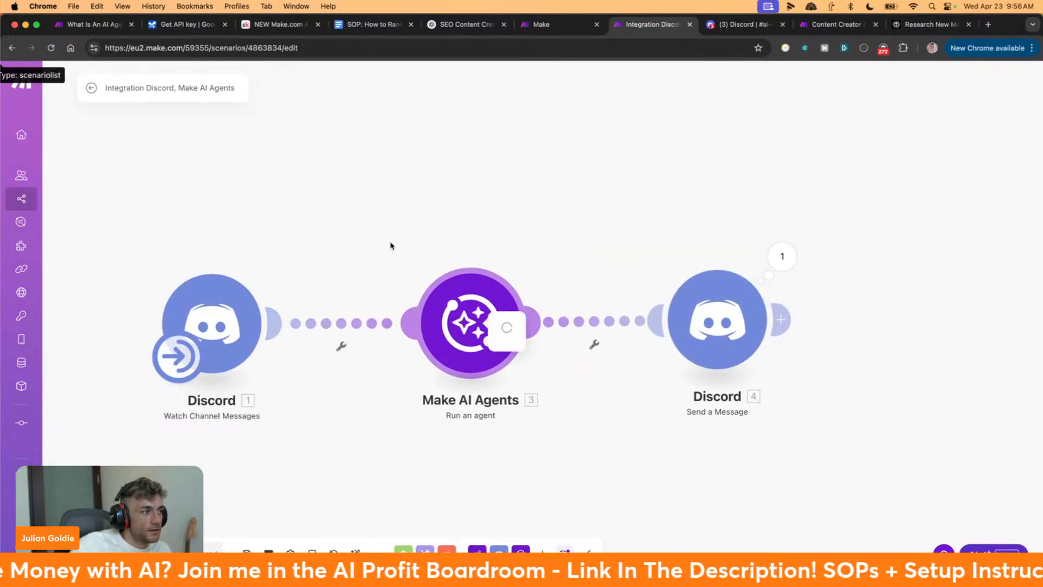
left_click(176, 355)
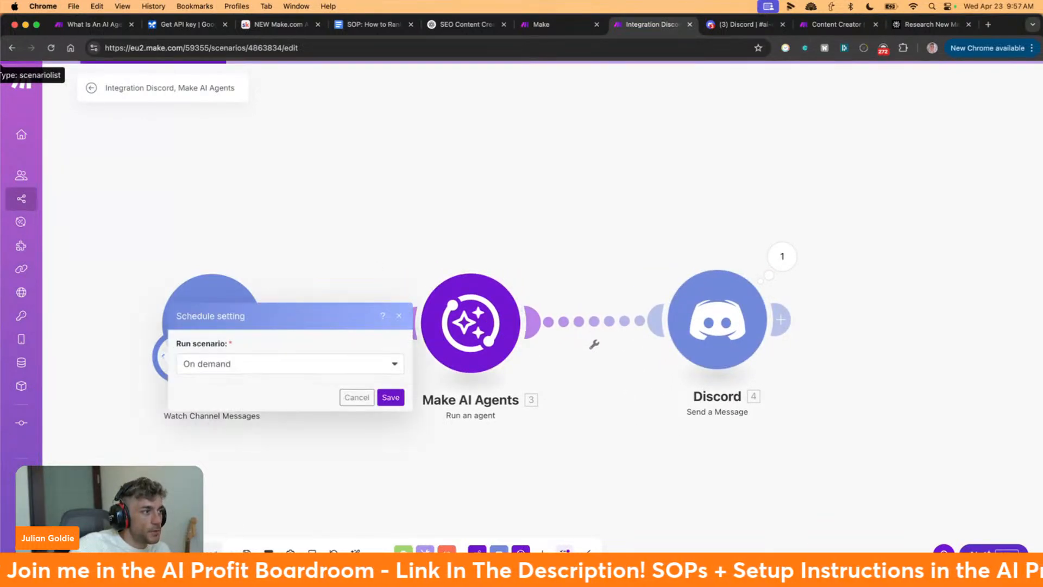
left_click(268, 363)
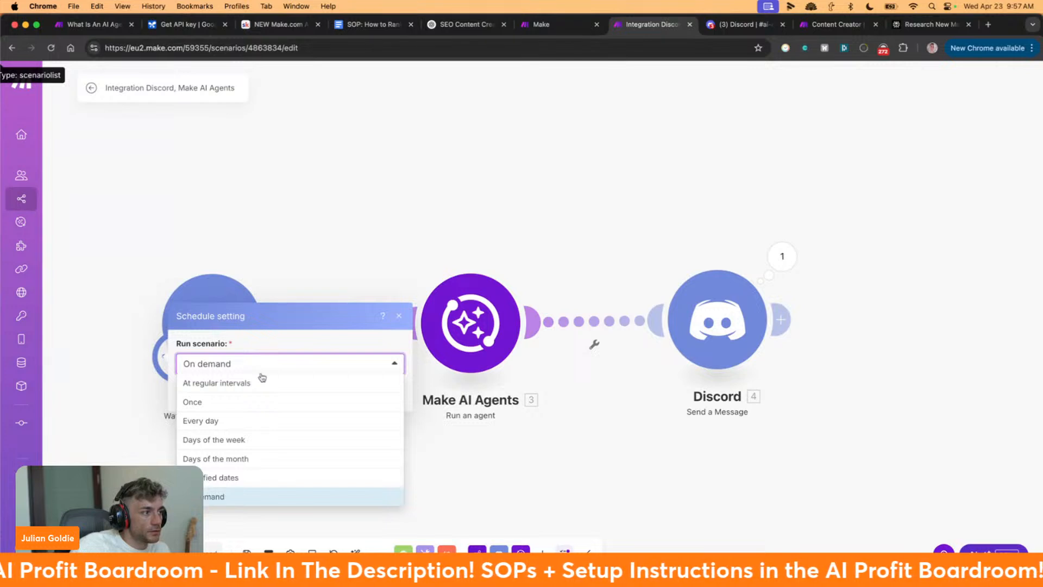
left_click(304, 238)
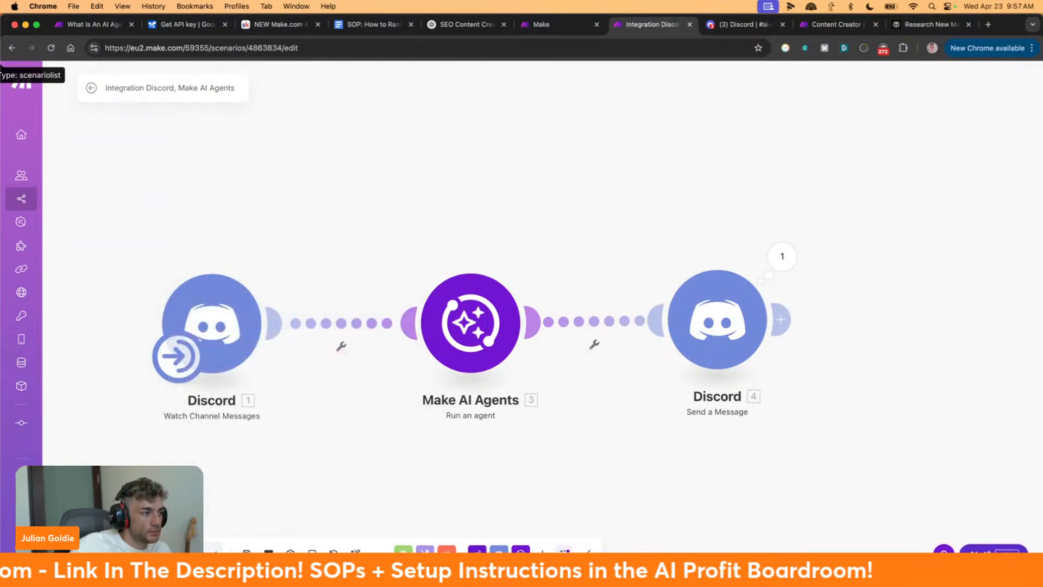
left_click(740, 24)
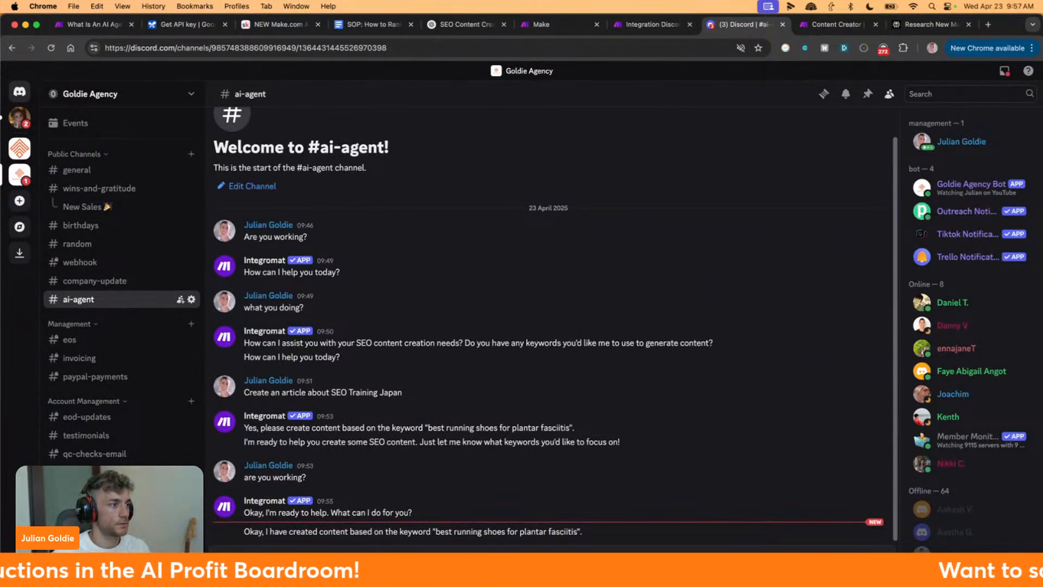
Send 'can you see my messages?' in #ai-agent and check back and forth between Discord and Make for a reply
key("Return")
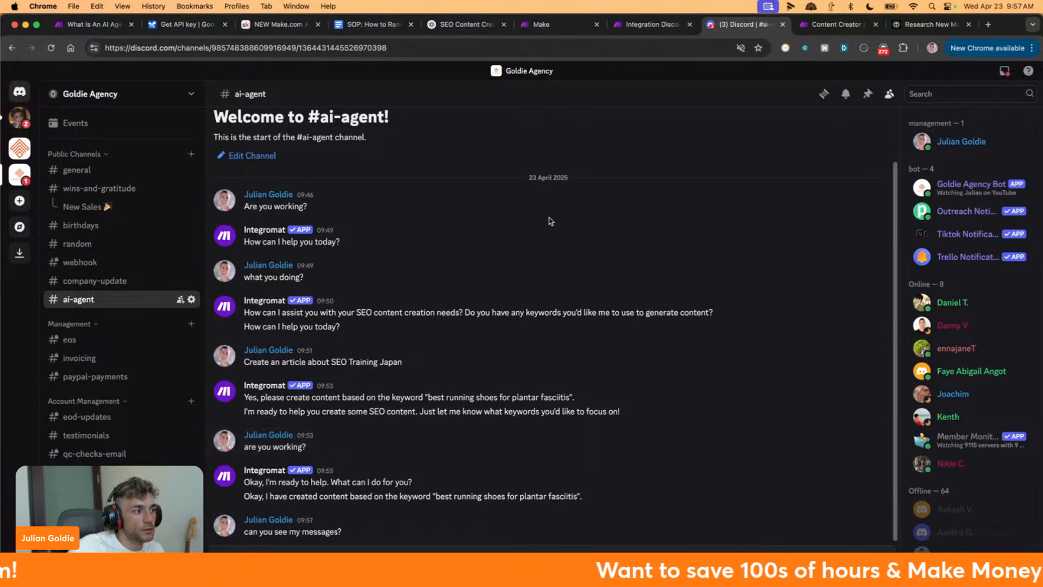
left_click(642, 22)
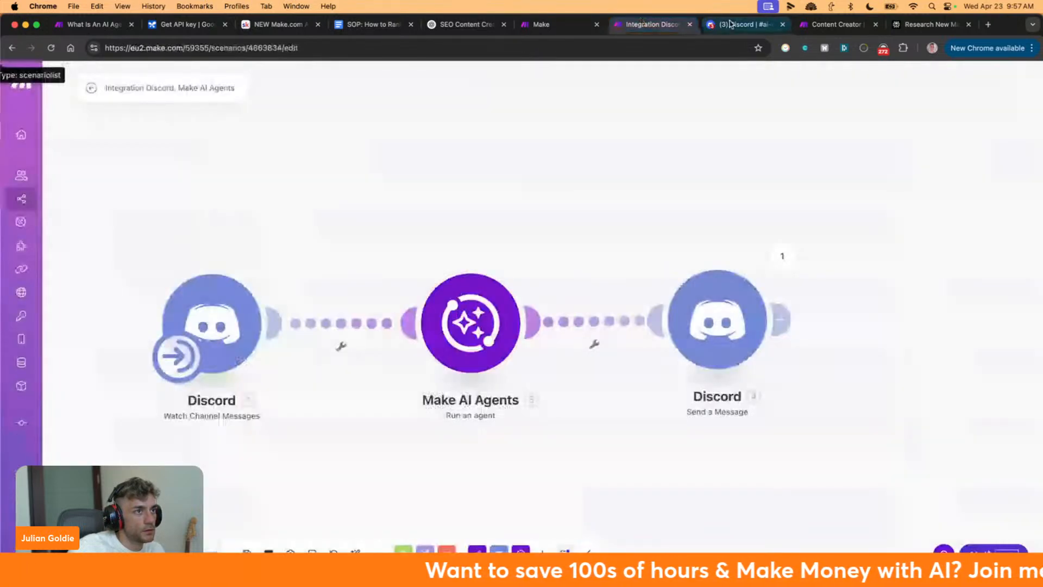
left_click(731, 24)
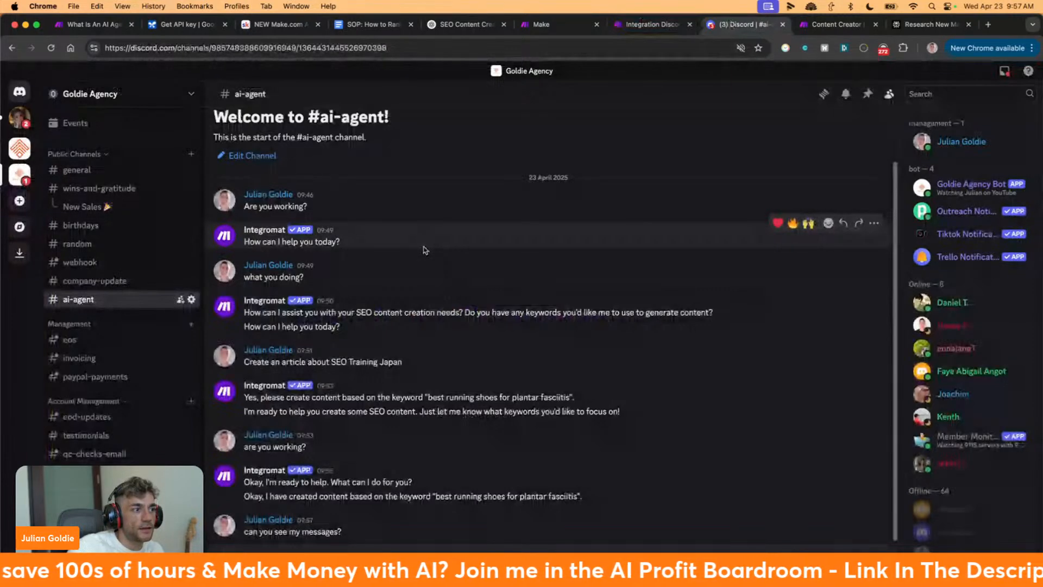
left_click(655, 25)
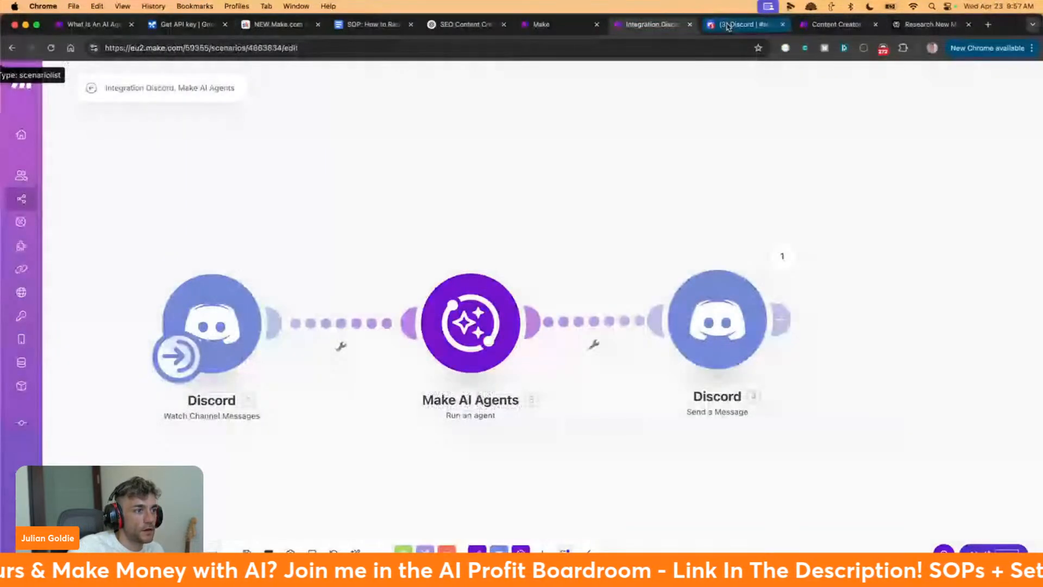
left_click(728, 25)
left_click(635, 24)
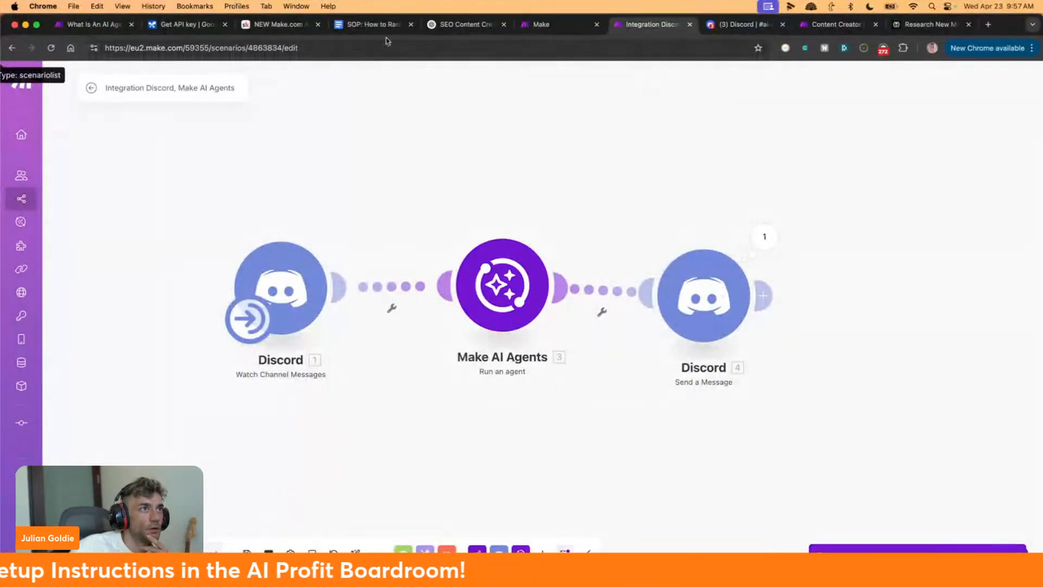
View the Customer Service Agent's settings showing the gemini-2.0-flash model, then switch to Discord #ai-agent
left_click(530, 23)
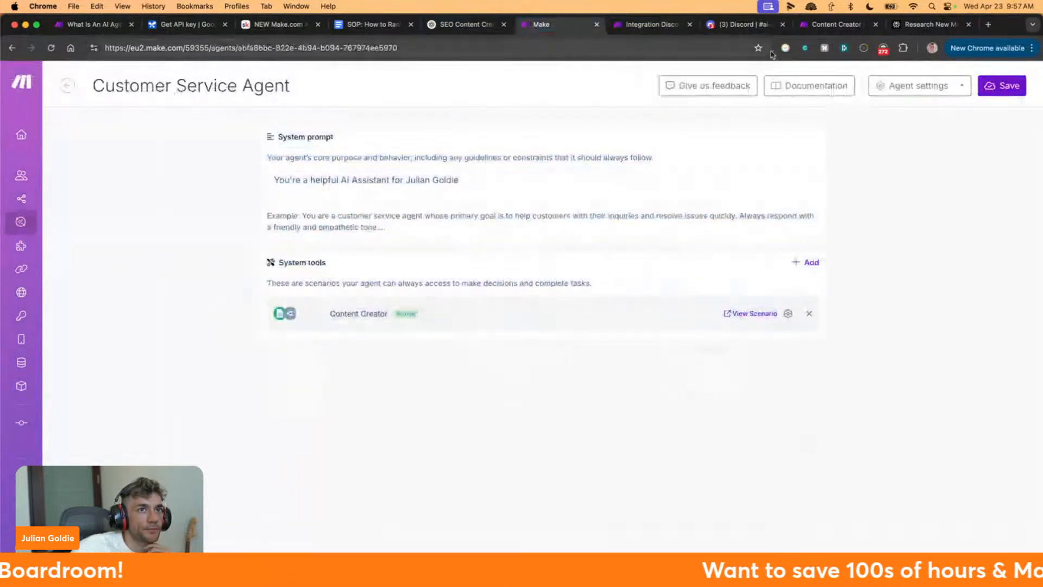
left_click(918, 87)
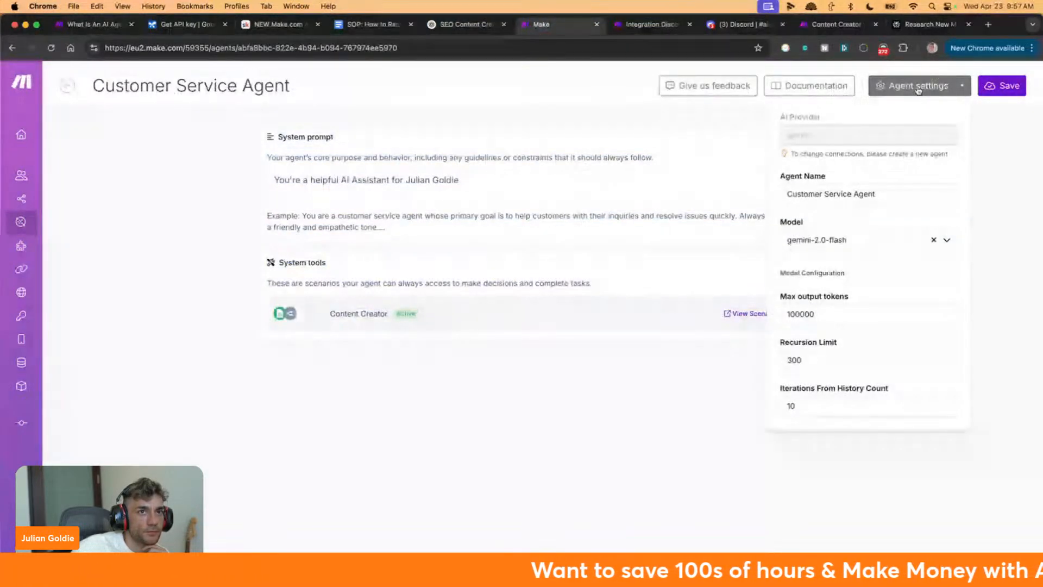
left_click(730, 30)
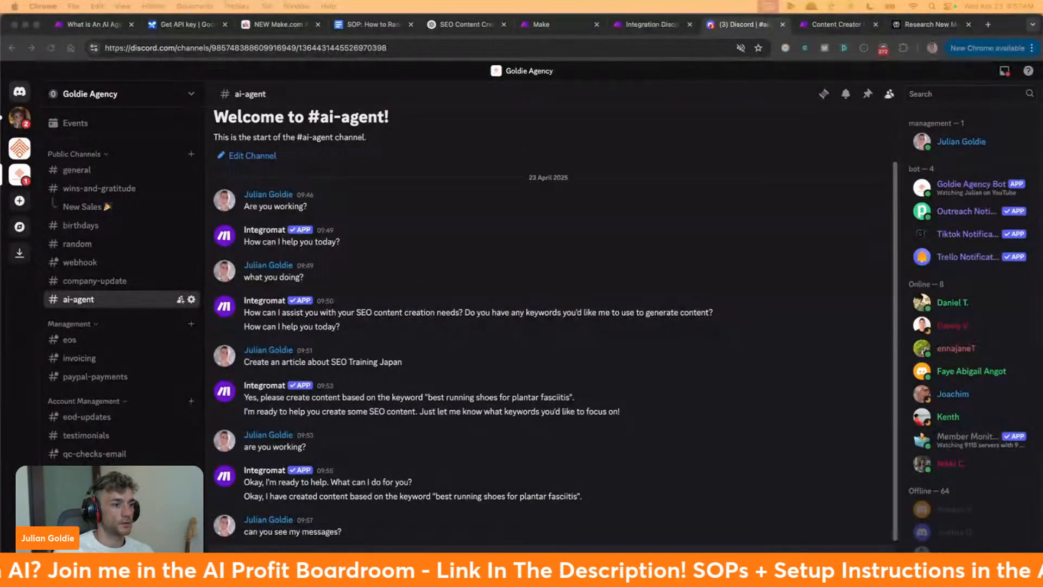
Review the Discord #ai-agent channel twice, ending back on the Integration Discord, Make AI Agents scenario
left_click(382, 455)
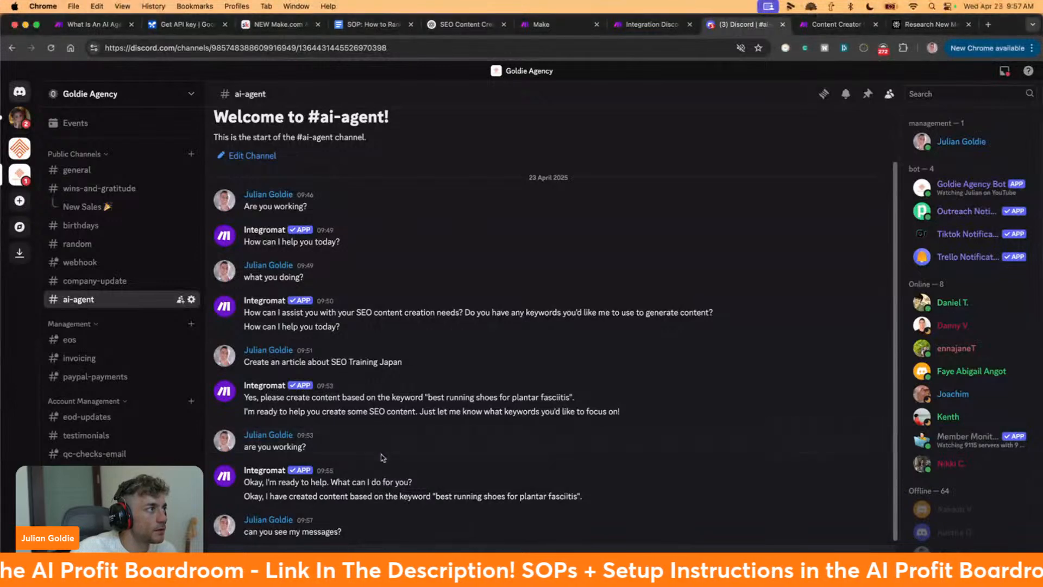
scroll(158, 265, "down", 10)
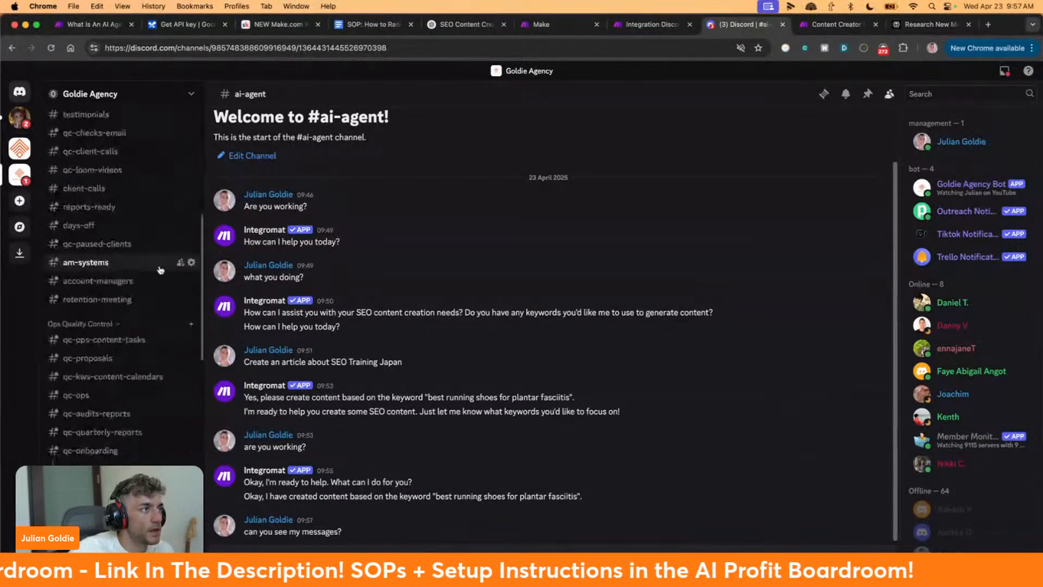
scroll(185, 261, "up", 10)
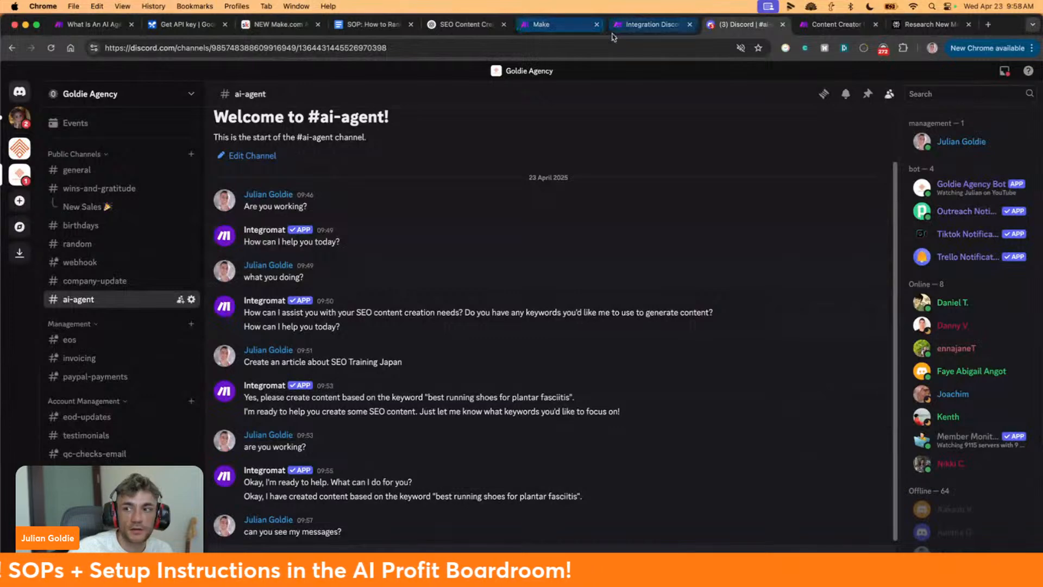
left_click(646, 24)
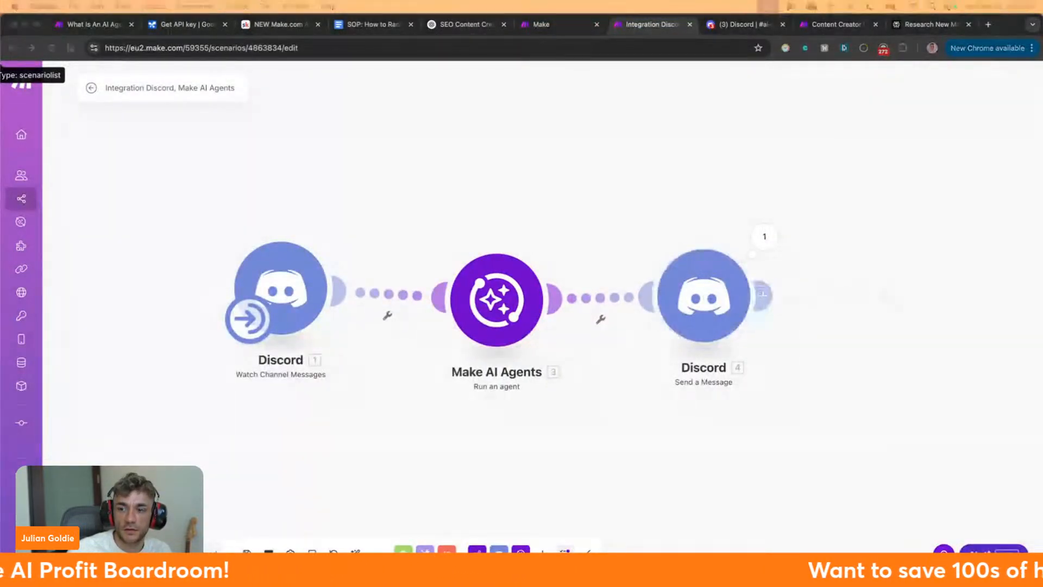
left_click(619, 457)
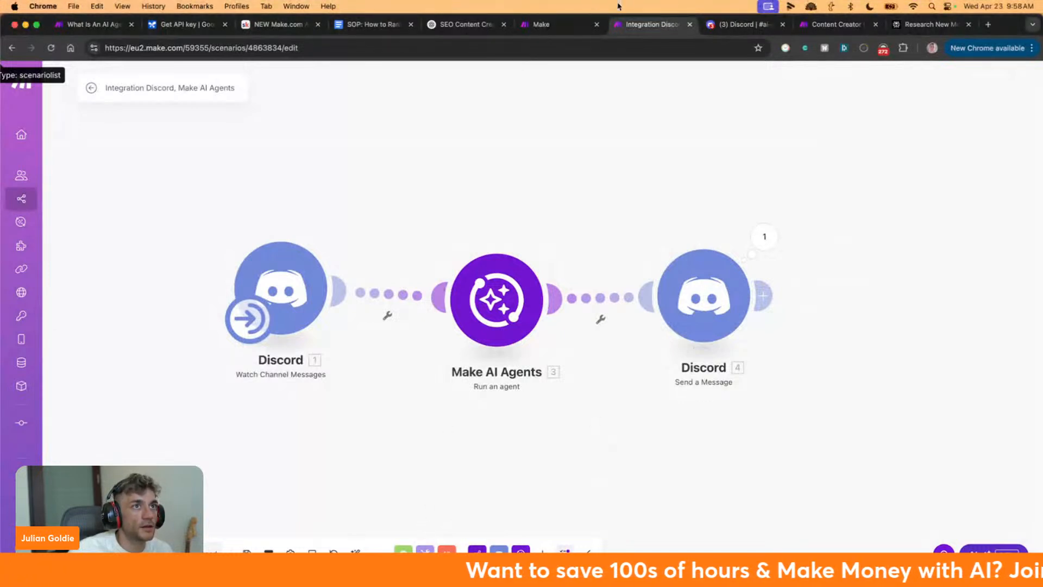
left_click(730, 27)
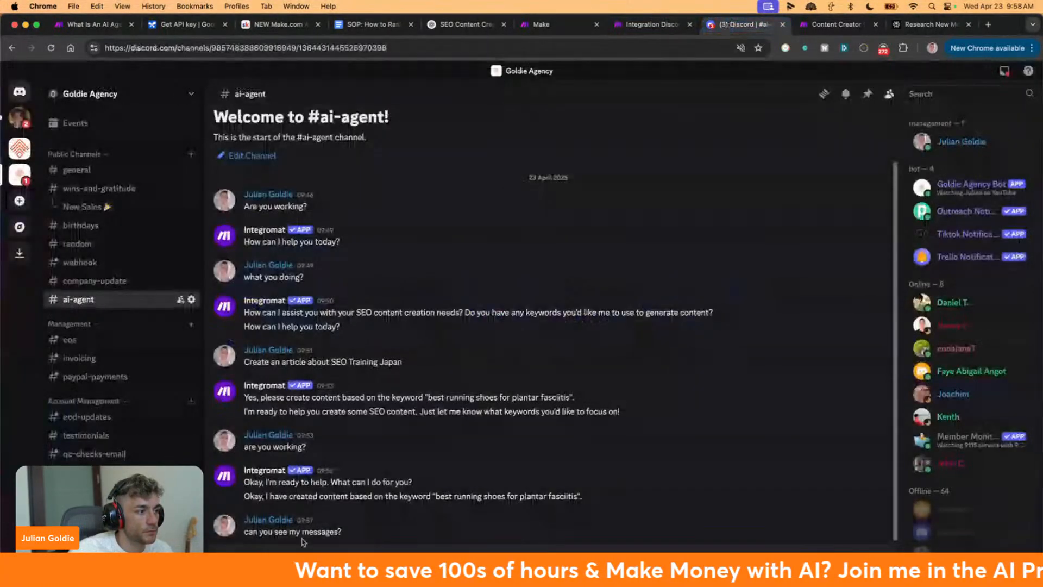
left_click(638, 25)
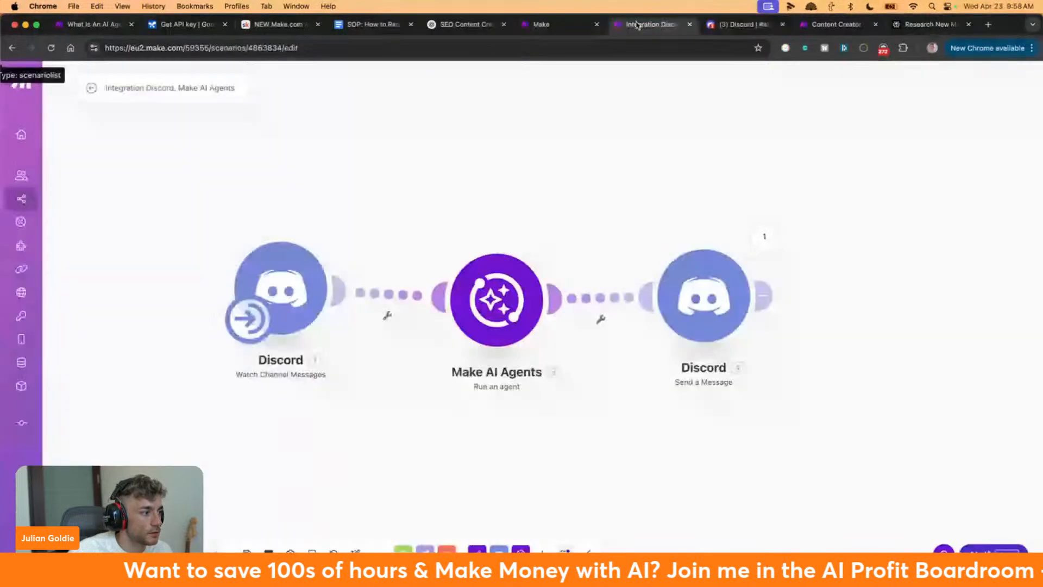
left_click(248, 318)
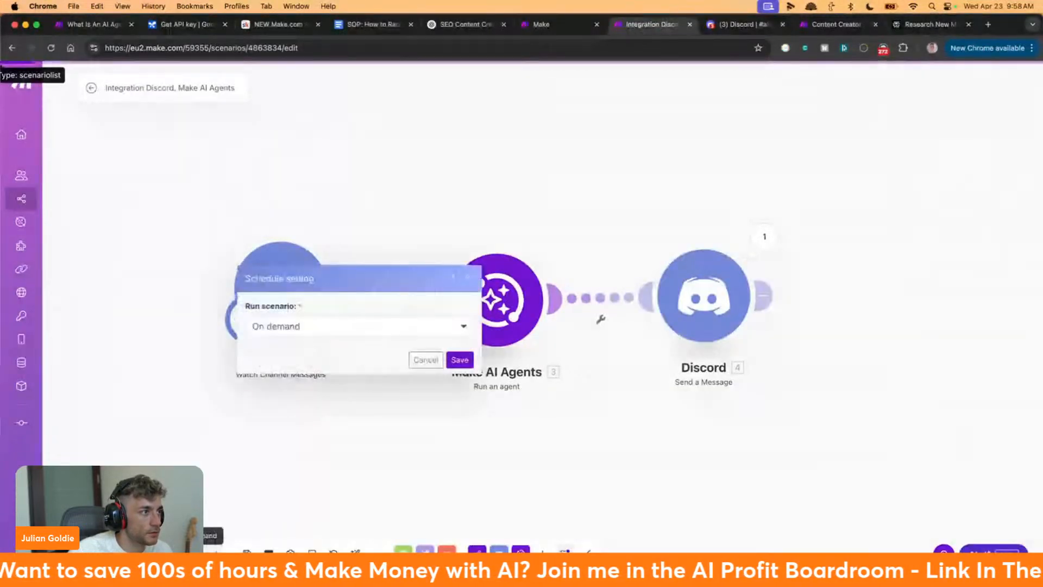
left_click(356, 332)
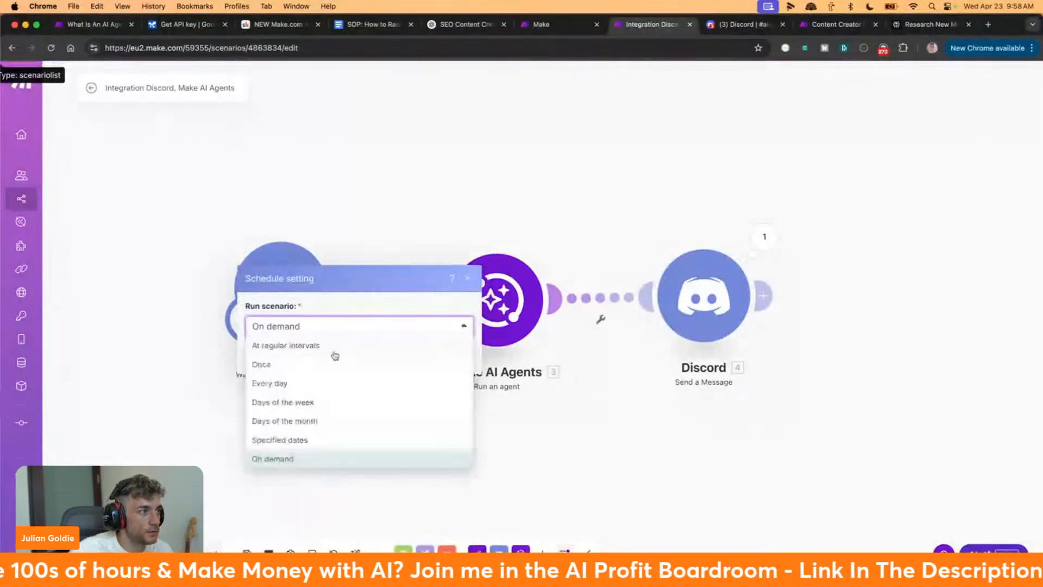
left_click(299, 348)
left_click(284, 296)
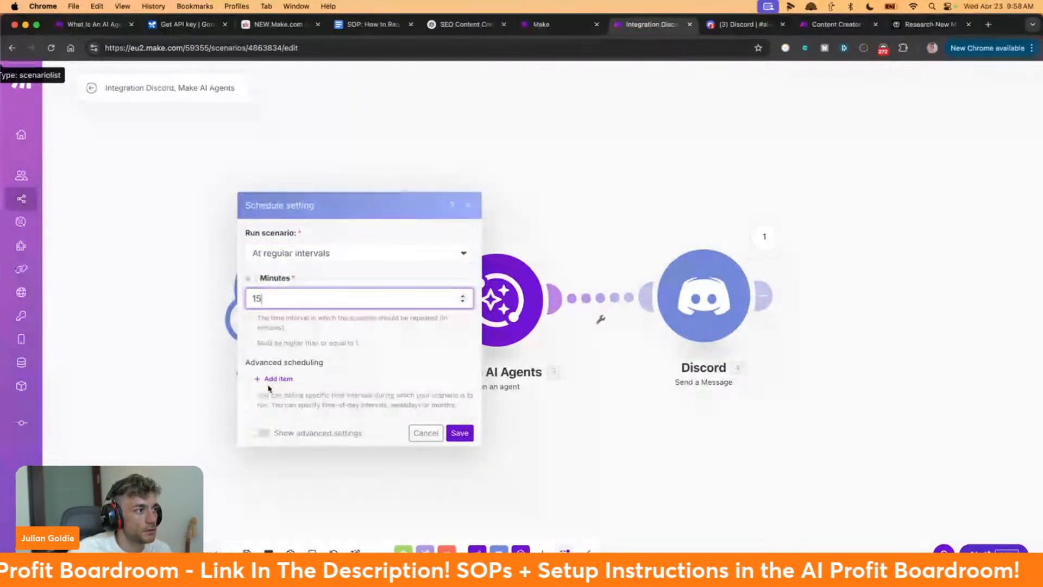
left_click(275, 378)
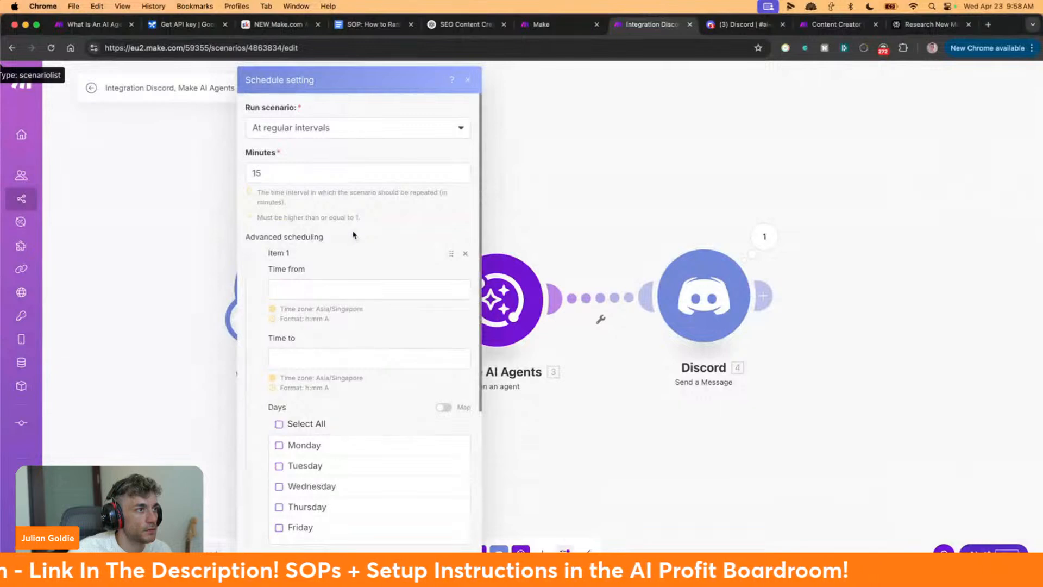
left_click(465, 253)
left_click(294, 294)
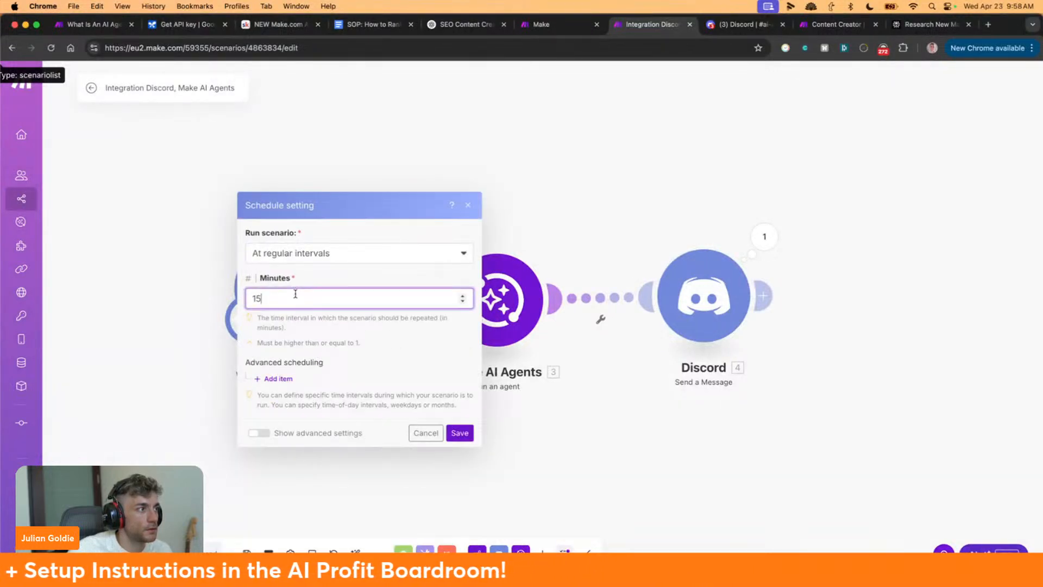
left_click(426, 433)
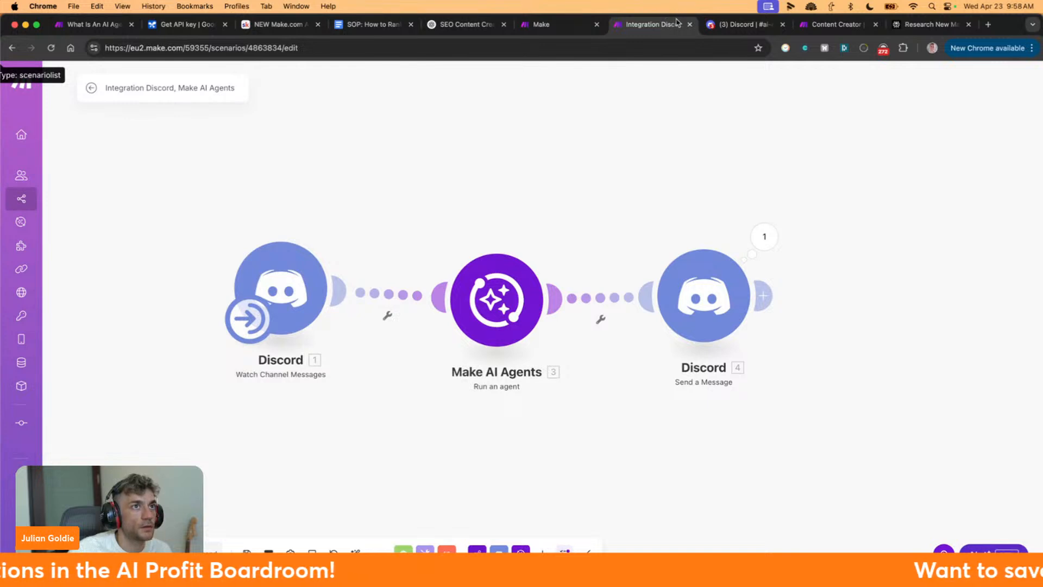
left_click(723, 24)
left_click(507, 347)
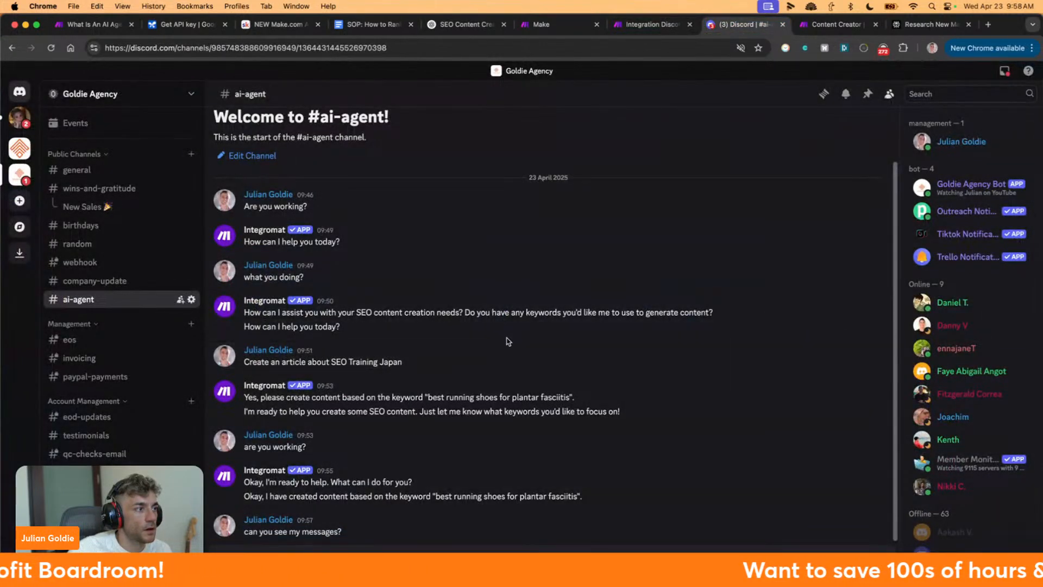
left_click(633, 27)
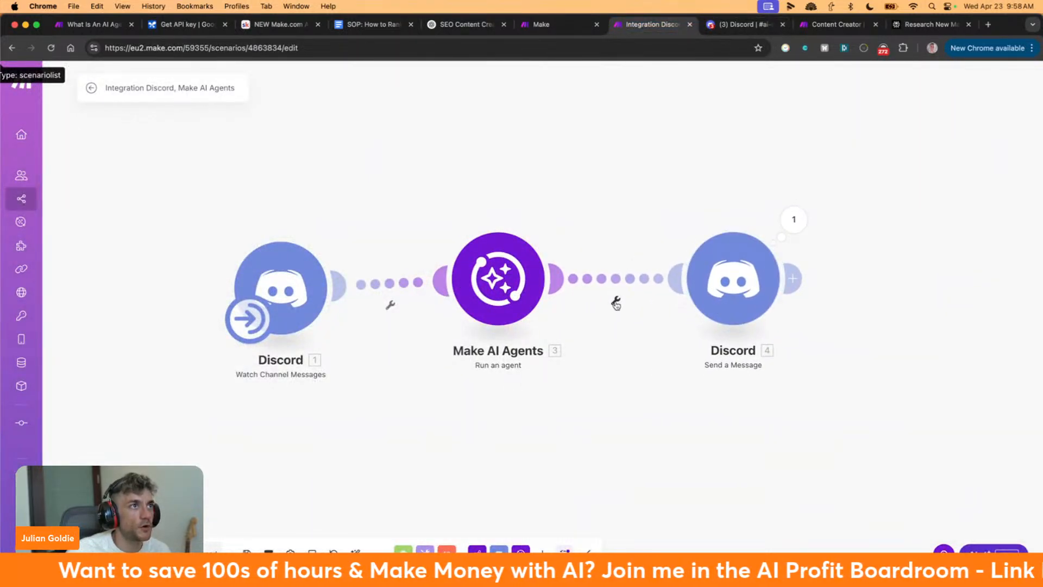
Close the agent settings and save the Customer Service Agent, then go to Discord's #ai-agent channel
left_click(581, 28)
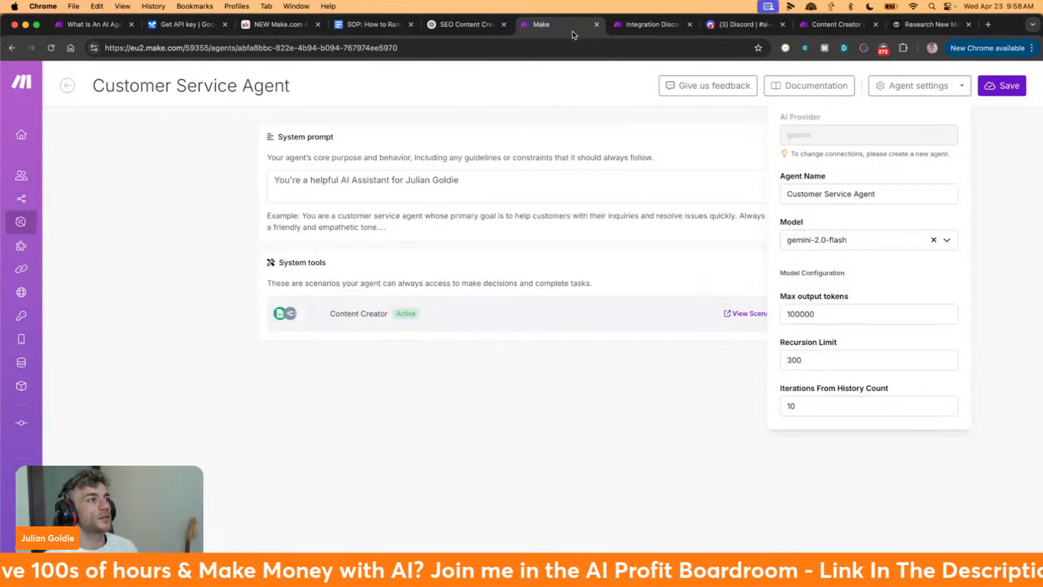
left_click(518, 382)
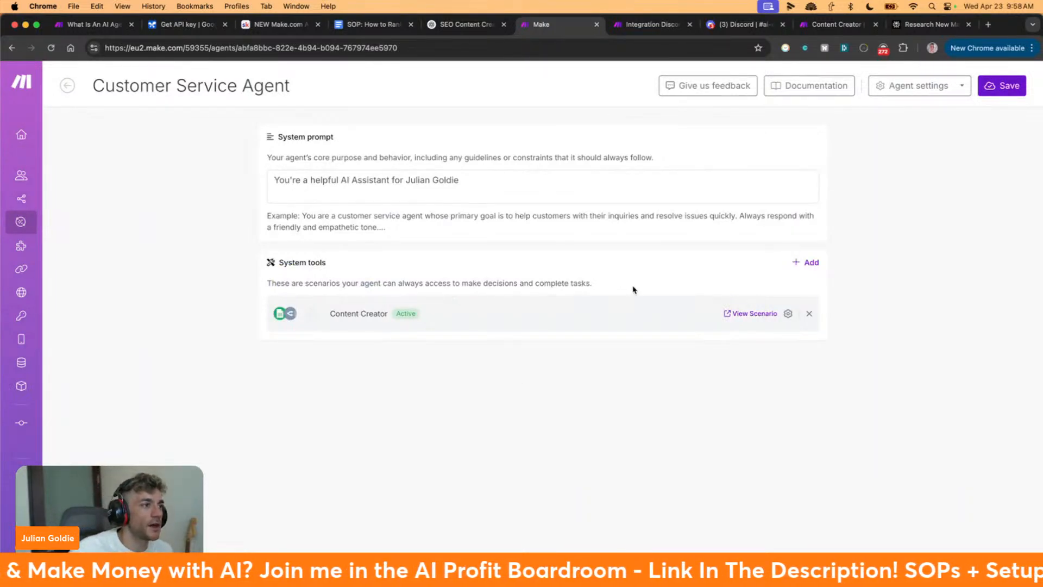
mouse_move(130, 315)
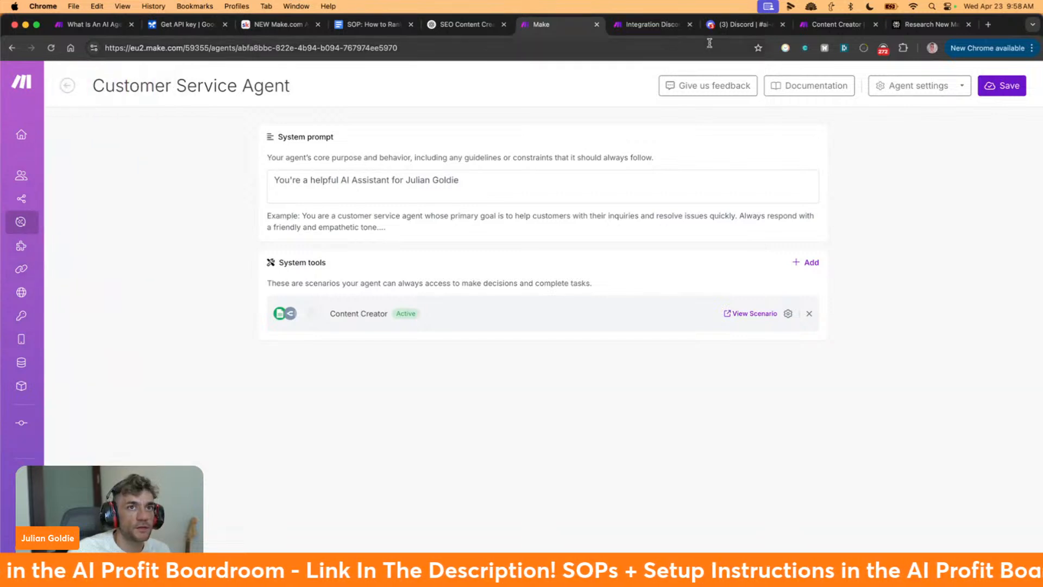
left_click(986, 89)
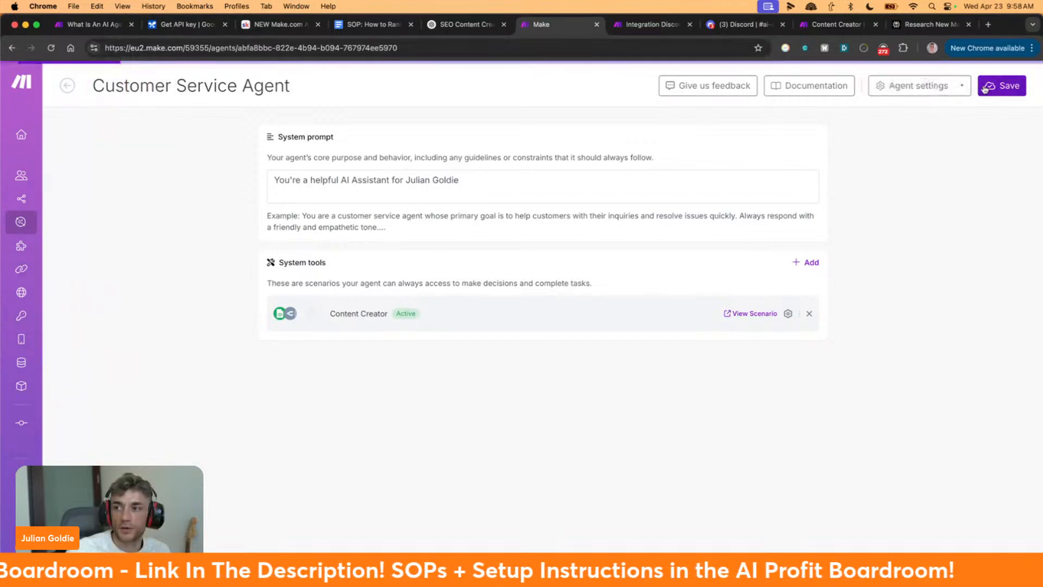
left_click(649, 24)
left_click(714, 25)
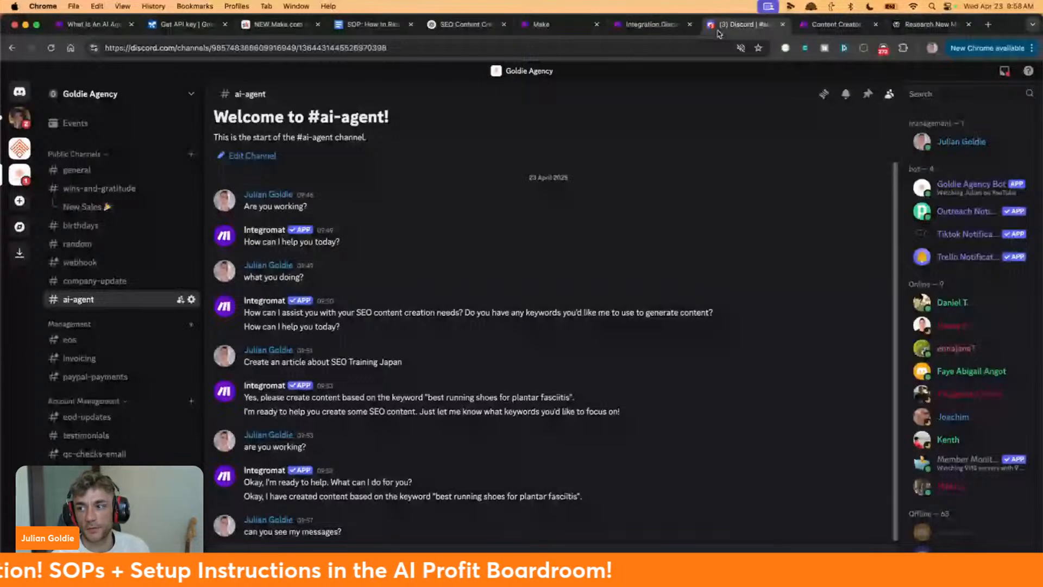
Open the AI Profit Boardroom Skool community and browse its Classroom course list
key("super+l")
type("ai p")
key("Return")
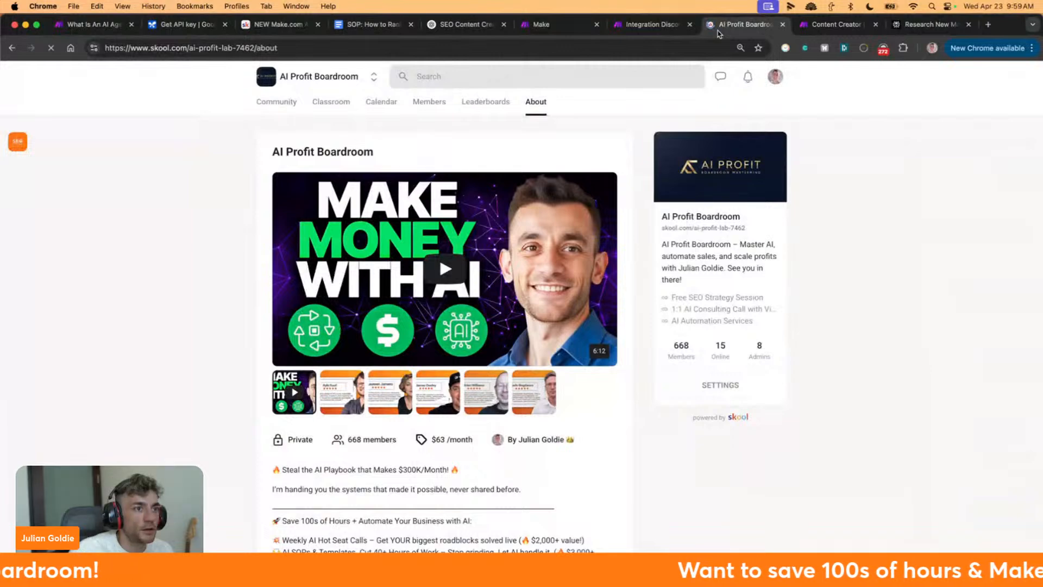
scroll(623, 183, "down", 4)
scroll(623, 183, "down", 3)
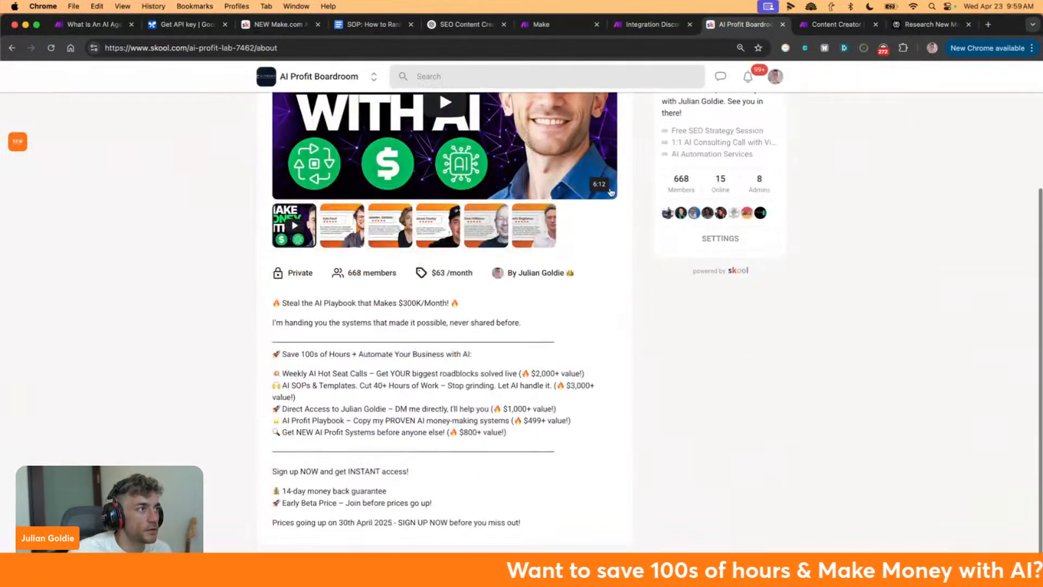
scroll(489, 217, "up", 7)
left_click(338, 108)
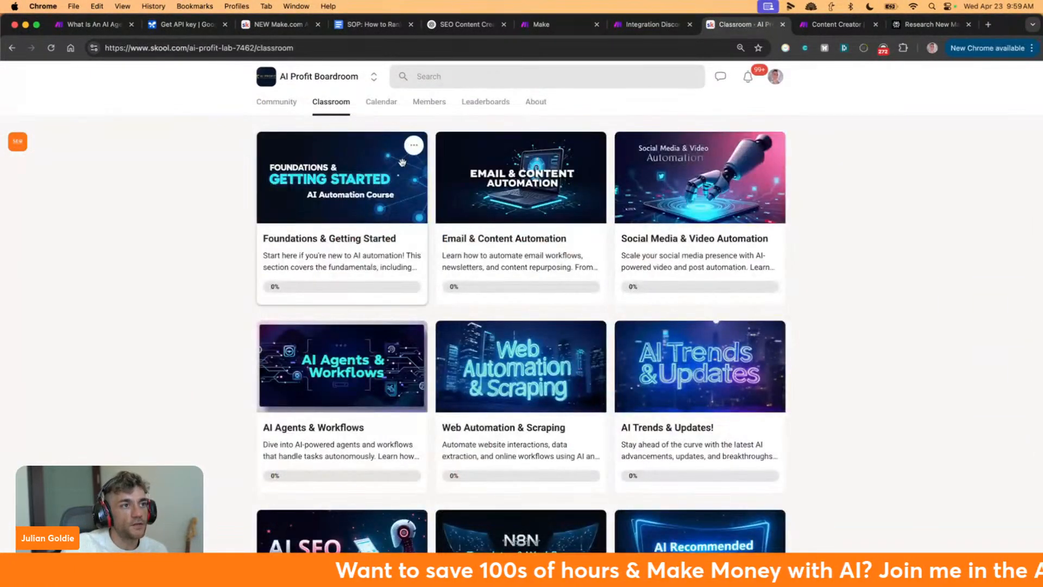
scroll(572, 304, "down", 4)
scroll(572, 308, "down", 2)
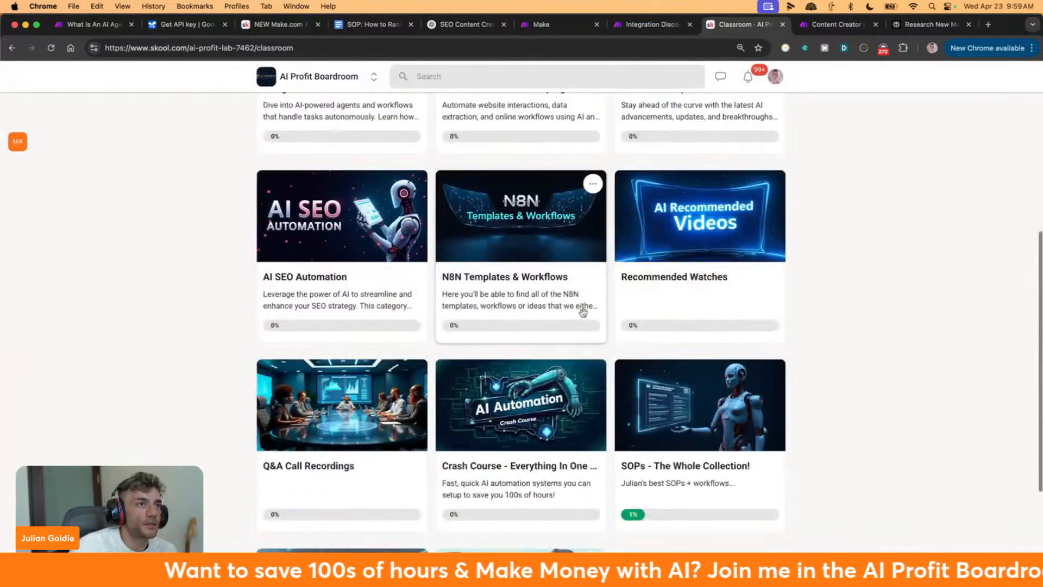
scroll(583, 312, "down", 4)
scroll(853, 157, "up", 10)
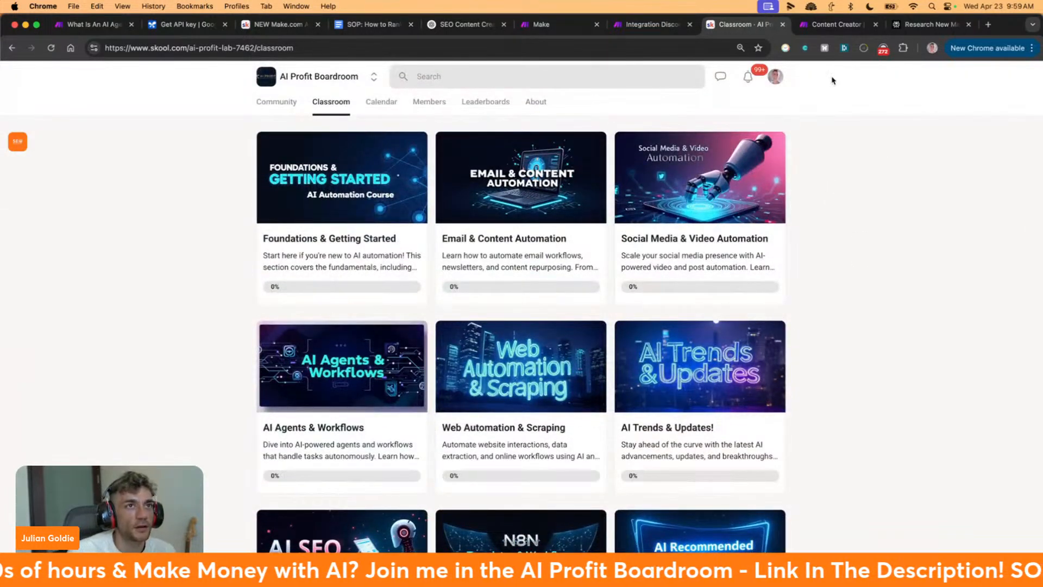
Close the Content Creator scenario tab and the Perplexity research tab
left_click(827, 30)
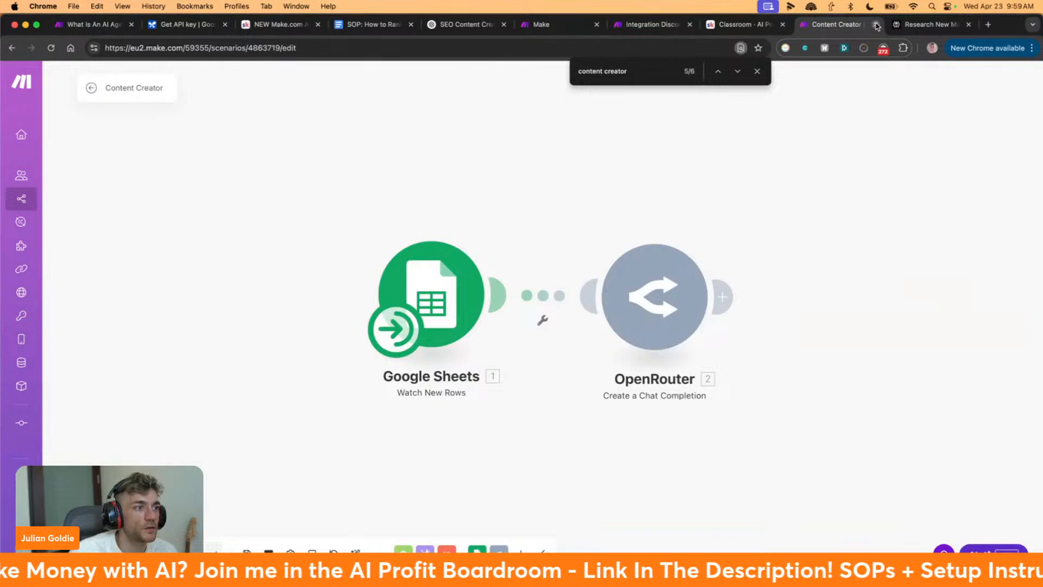
left_click(877, 25)
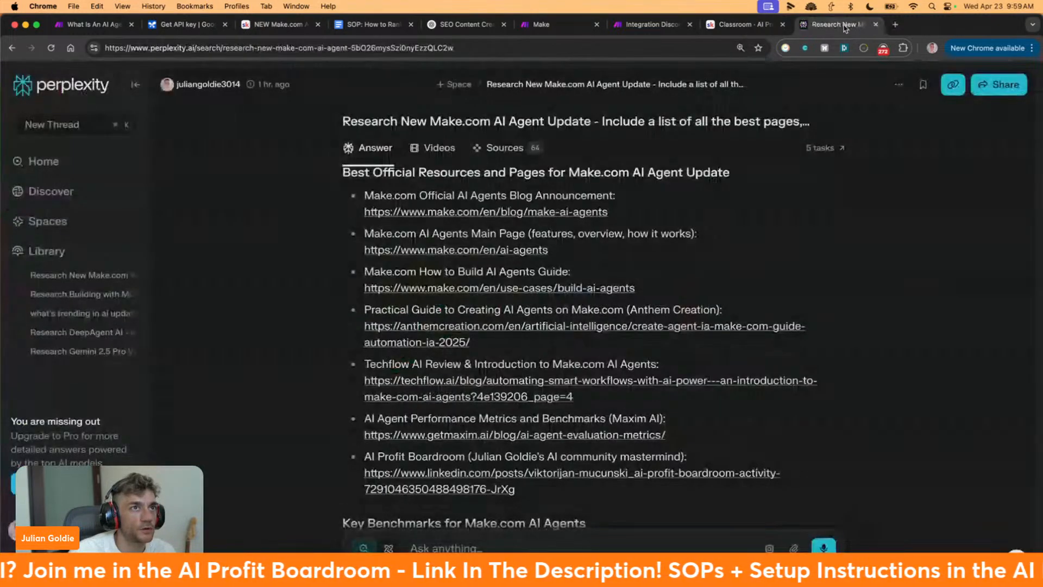
left_click(768, 29)
left_click(861, 27)
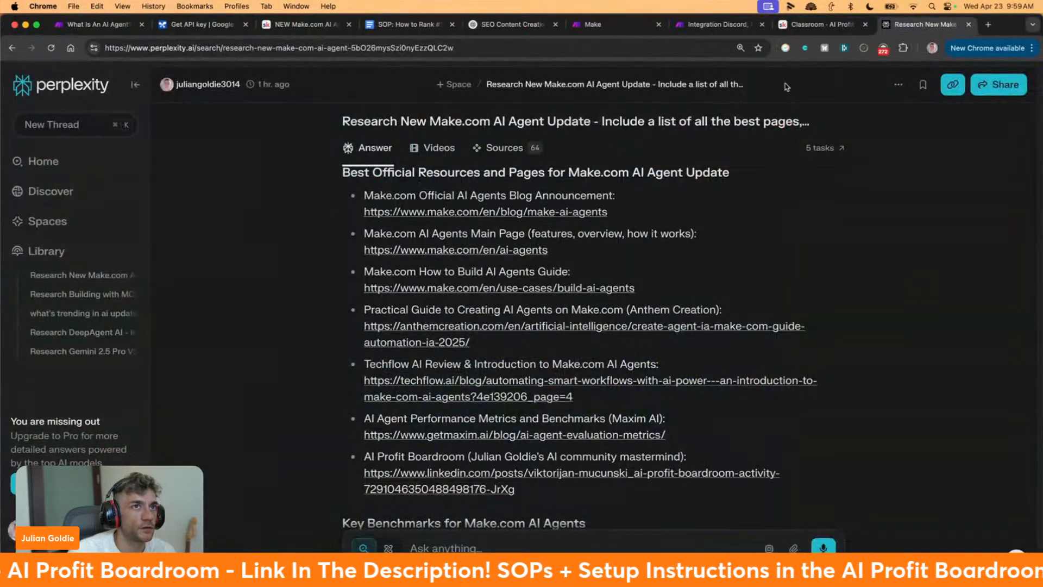
left_click(823, 24)
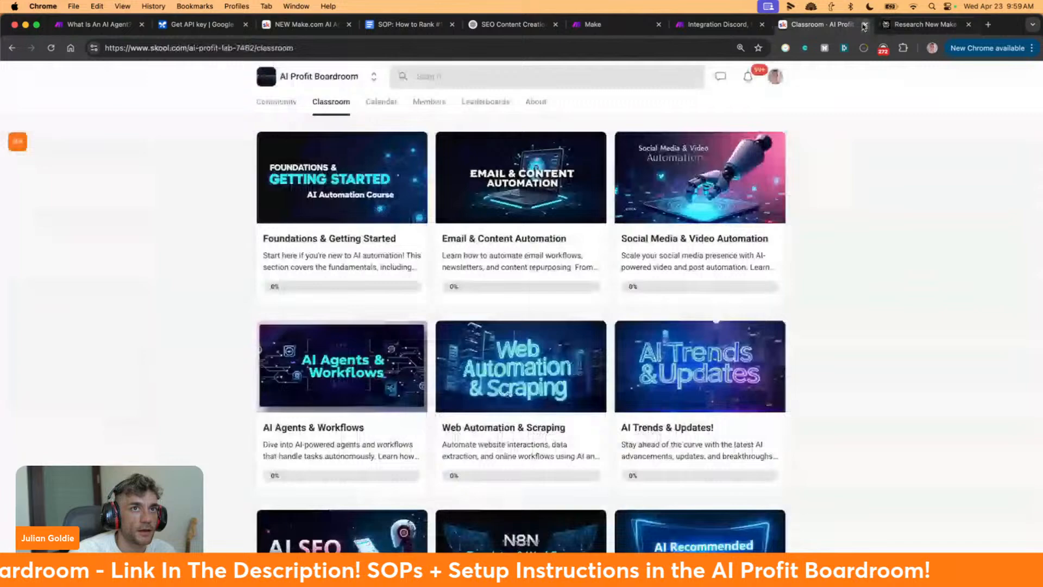
left_click(960, 28)
left_click(968, 25)
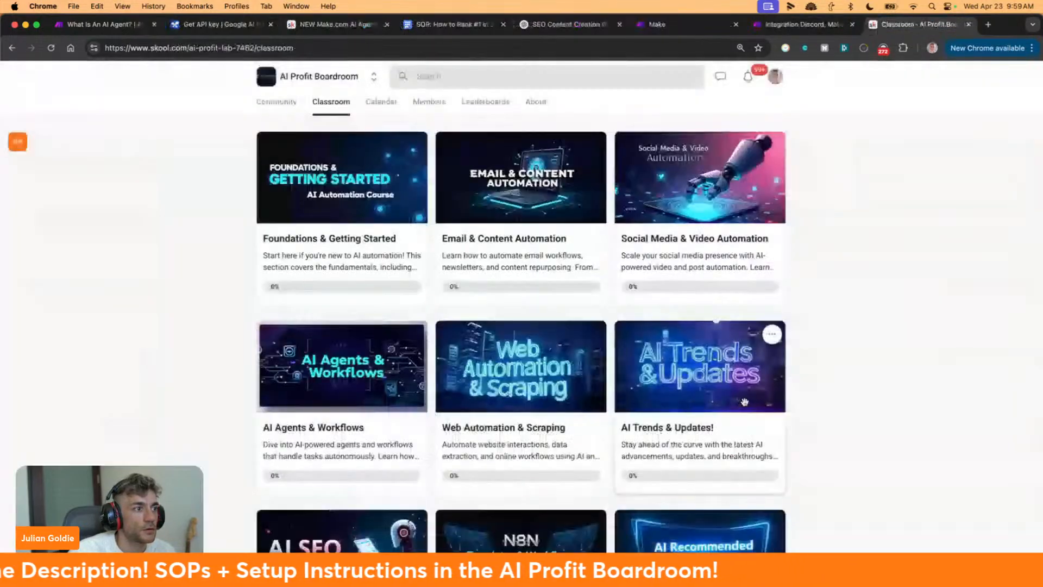
Show the AI Profit Boardroom community's About page
scroll(730, 357, "down", 10)
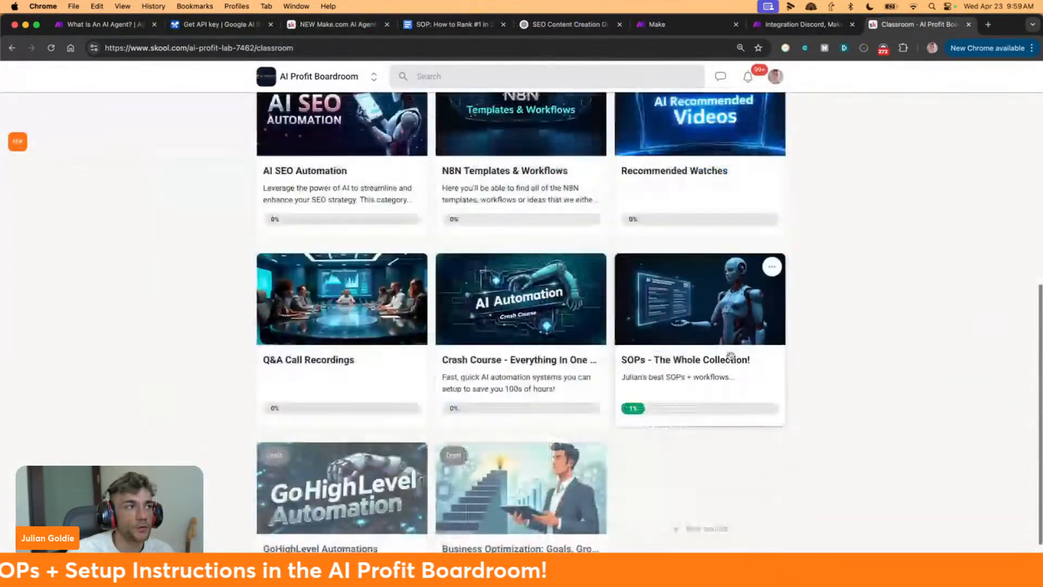
scroll(717, 359, "up", 10)
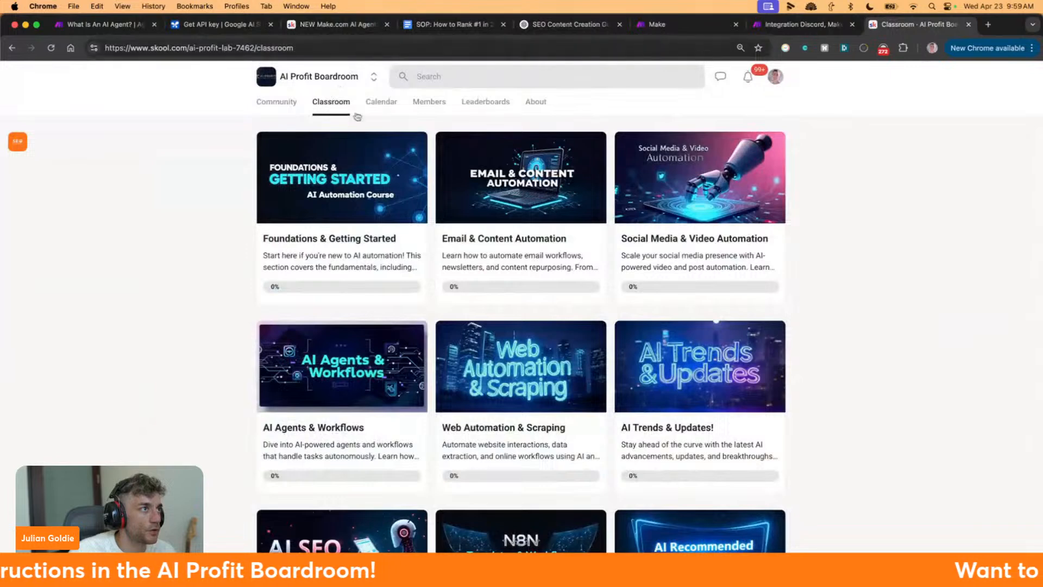
left_click(535, 106)
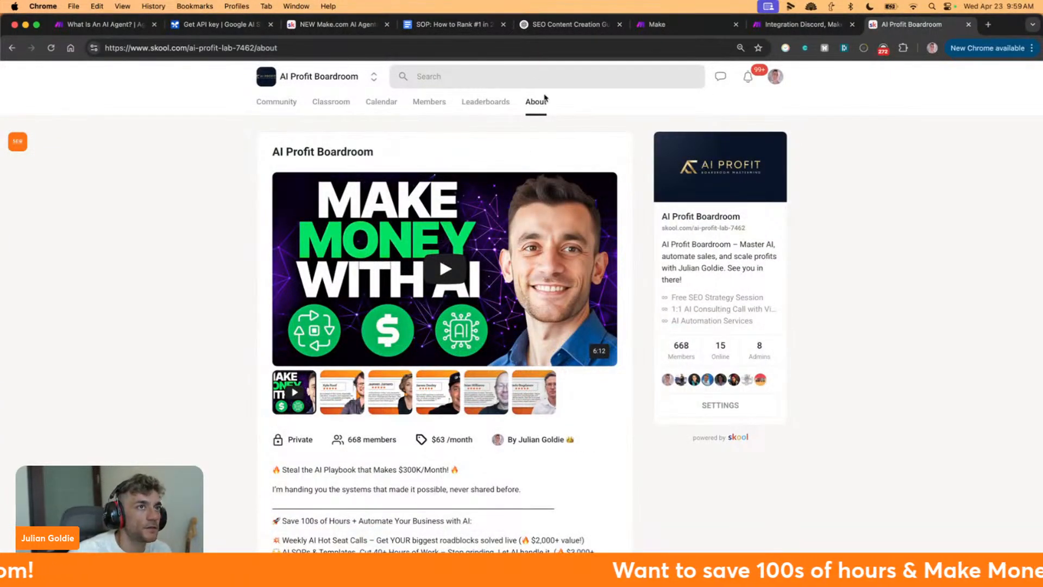
In a new tab load go.juliangoldie.com/register, then go.juliangoldie.com/s, the free SEO strategy-session page
key("super+t")
type("go.juliangoldie.com/register")
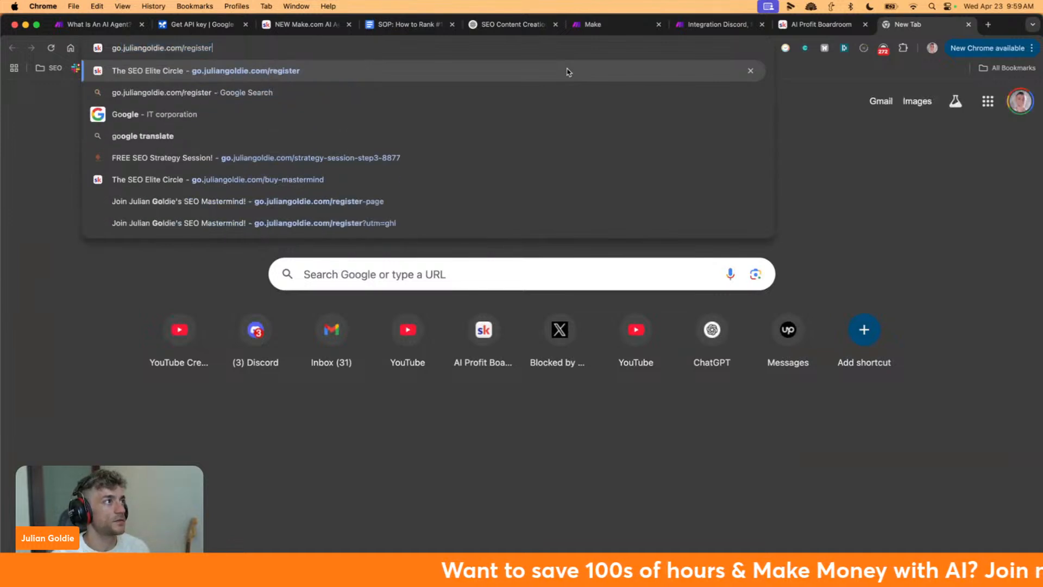
key("Return")
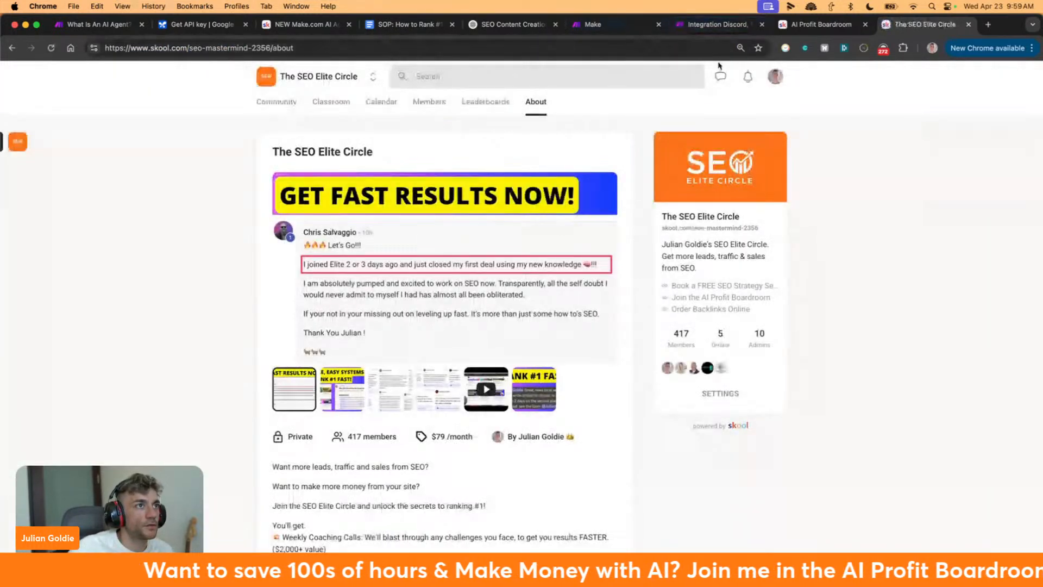
left_click(560, 43)
left_click(560, 42)
key("super+a")
type("go")
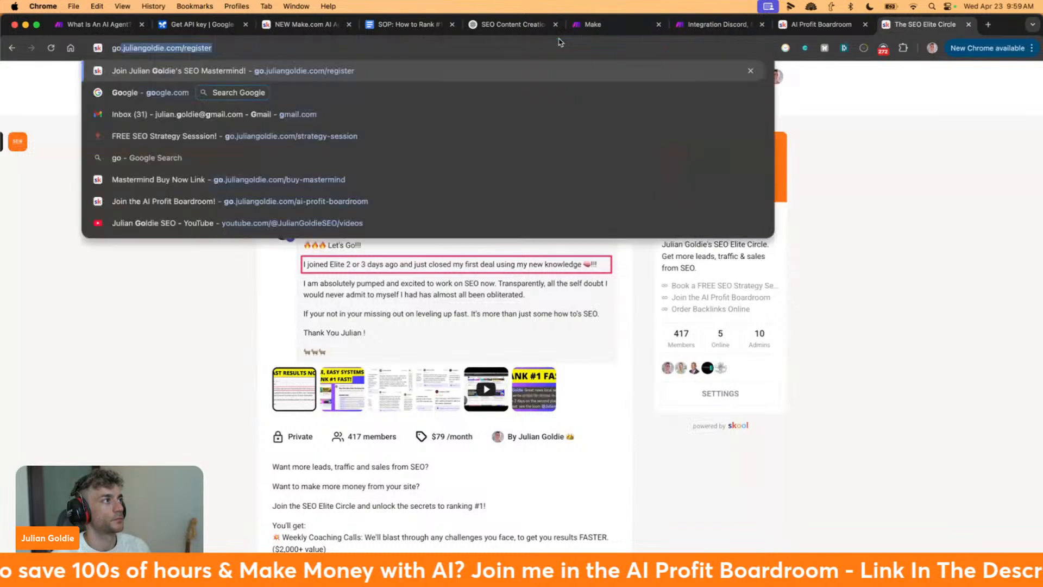
type(".")
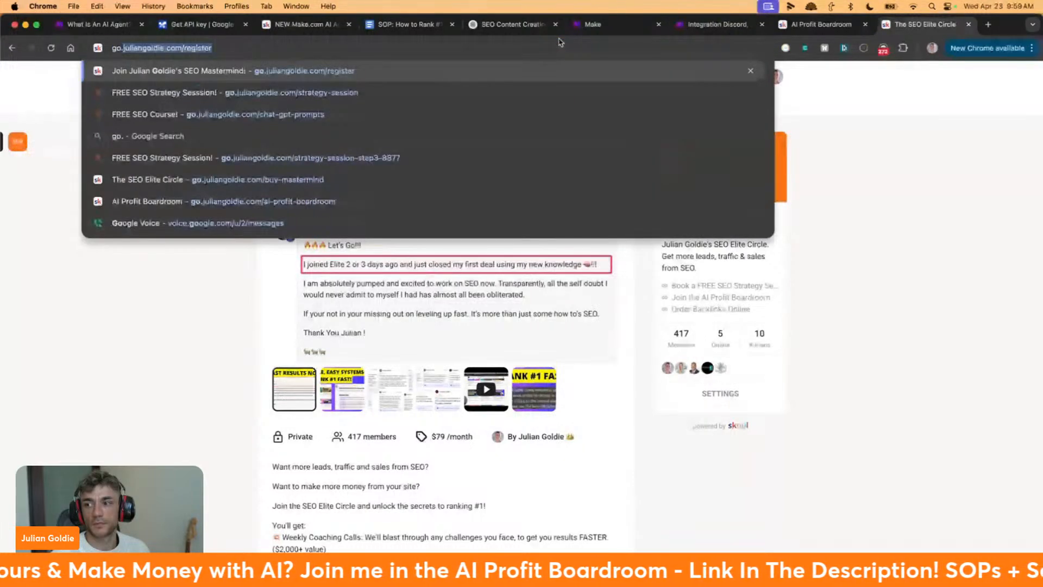
type("juliangoldie.com/strategy-session")
key("Return")
Read through the strategy-session page, highlighting its visitors-and-sales headline and 'Your SEO Domination Plan' heading
left_click_drag(210, 164, 479, 270)
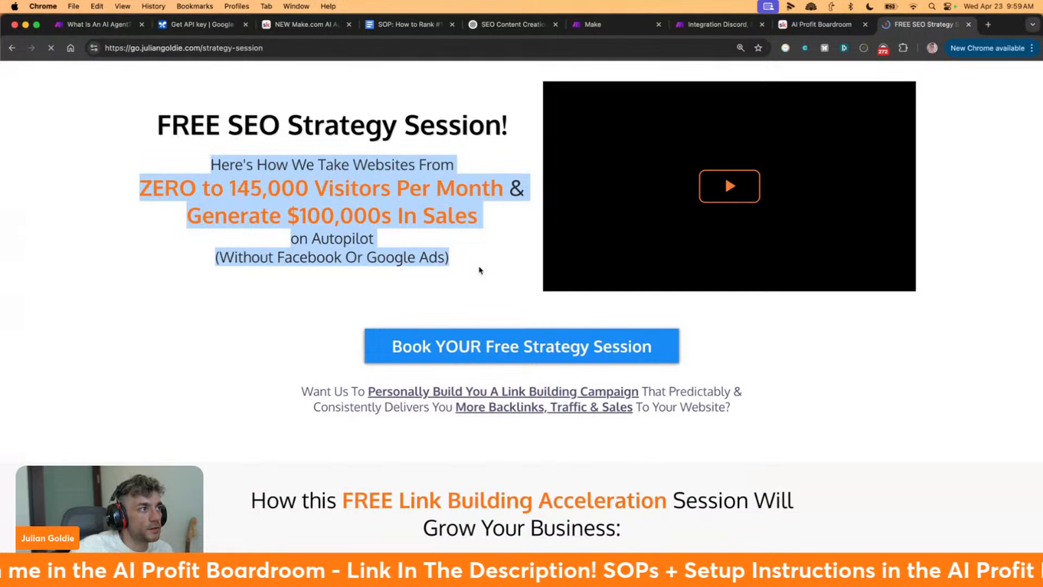
scroll(831, 333, "down", 3)
scroll(830, 333, "up", 4)
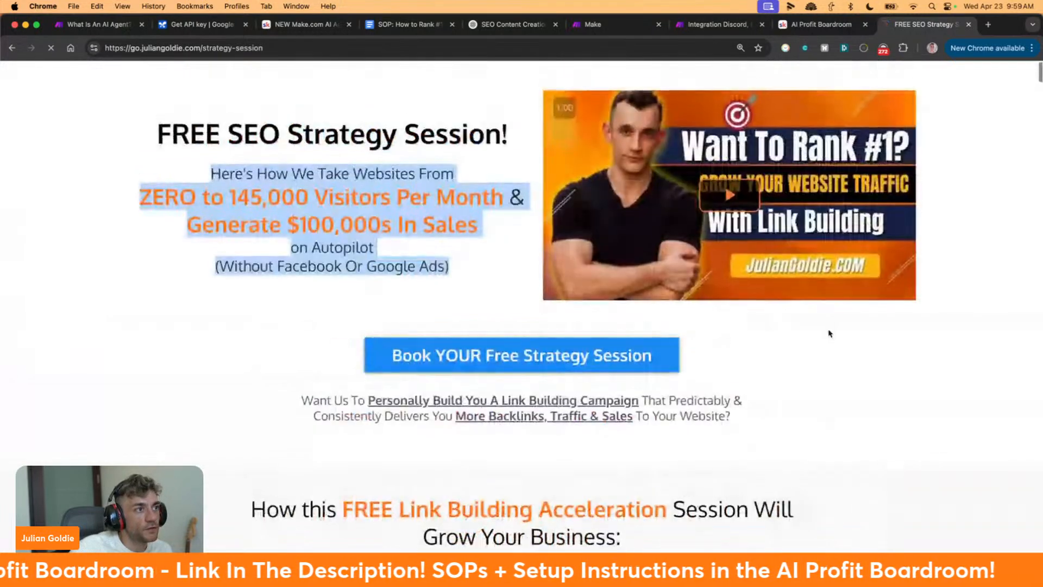
left_click(798, 336)
scroll(801, 335, "down", 6)
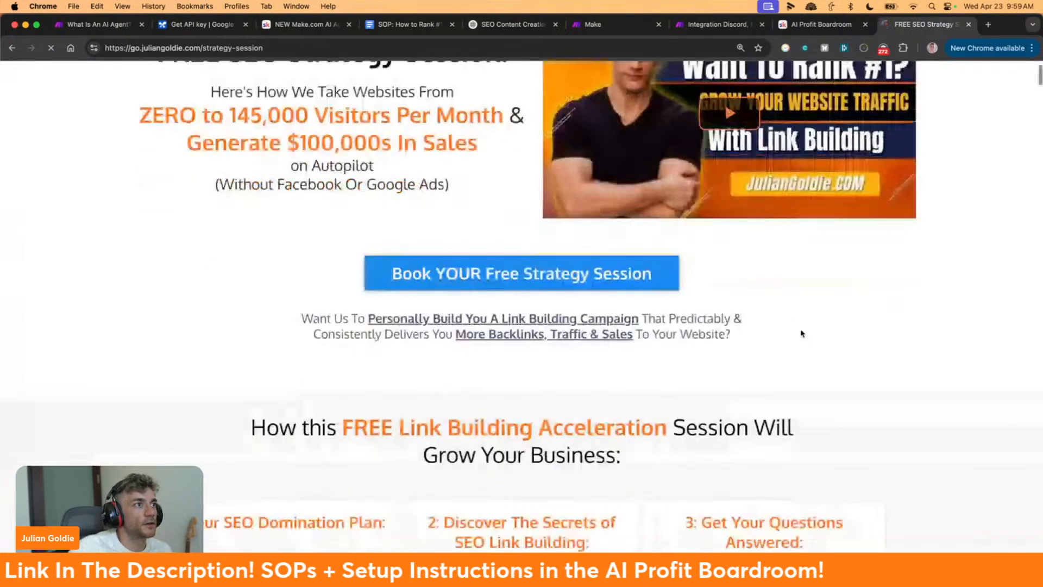
scroll(808, 331, "down", 2)
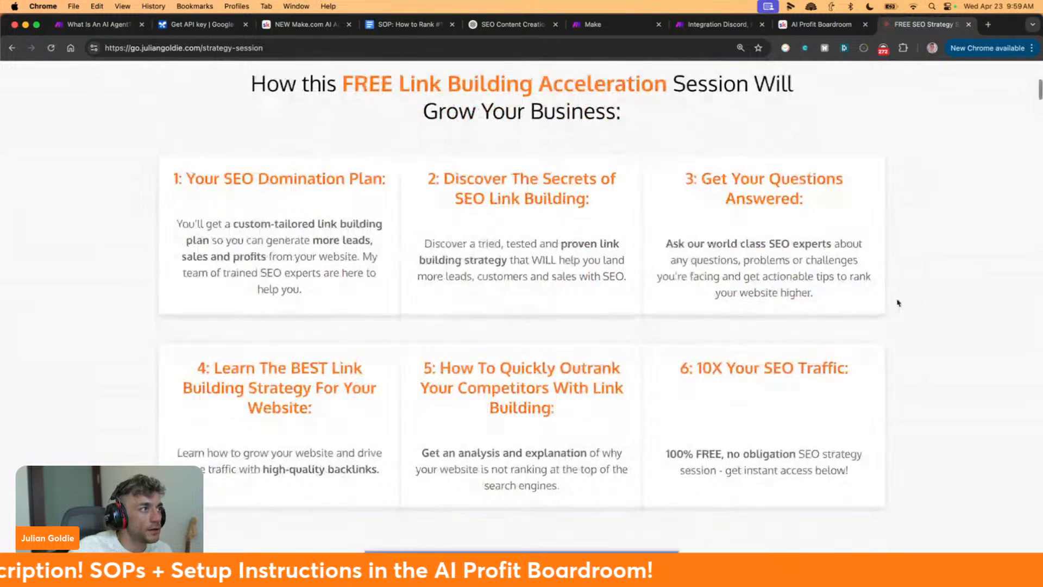
left_click_drag(163, 175, 279, 224)
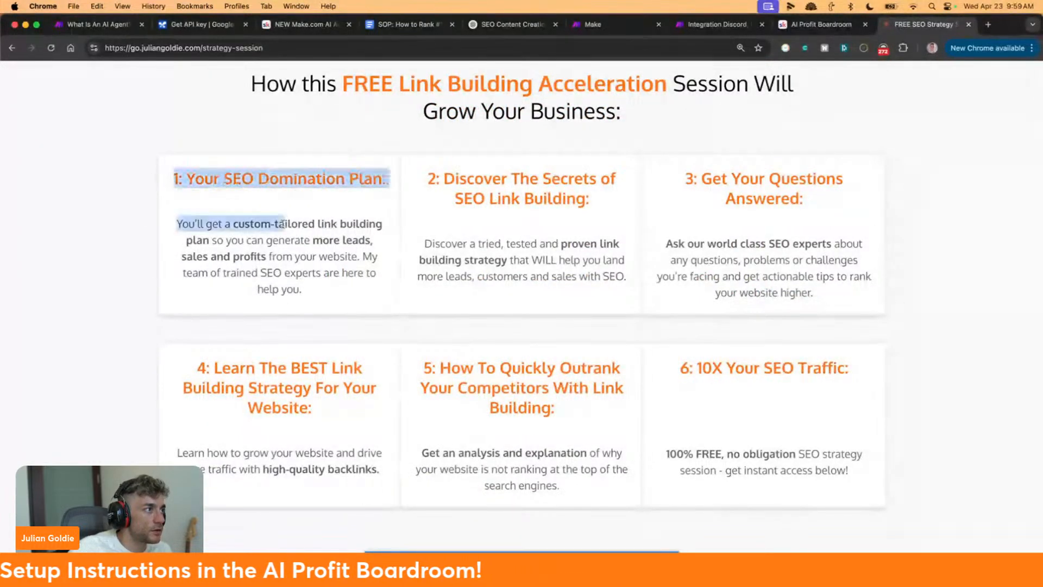
left_click(204, 224)
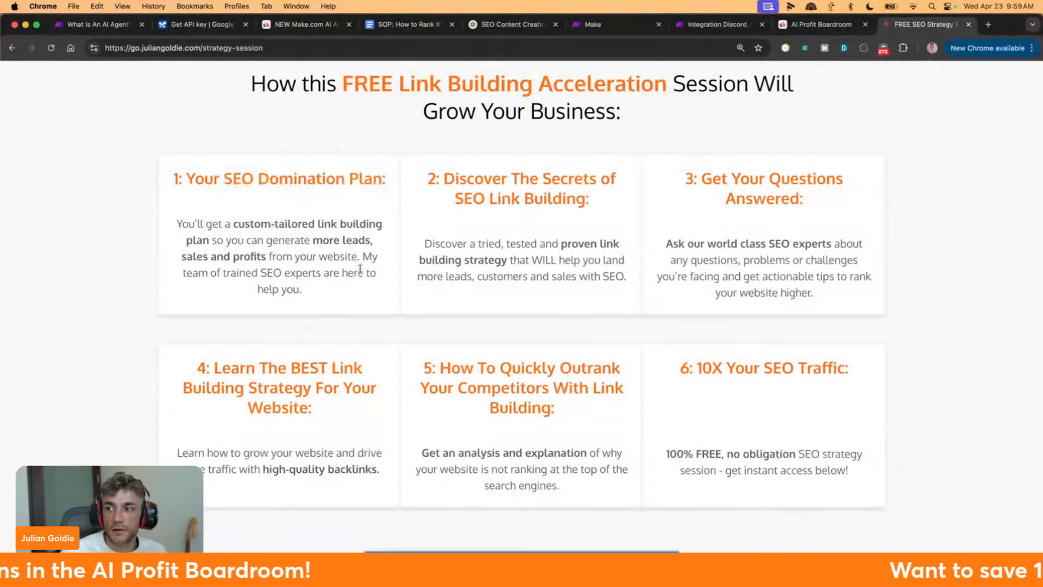
scroll(360, 269, "down", 9)
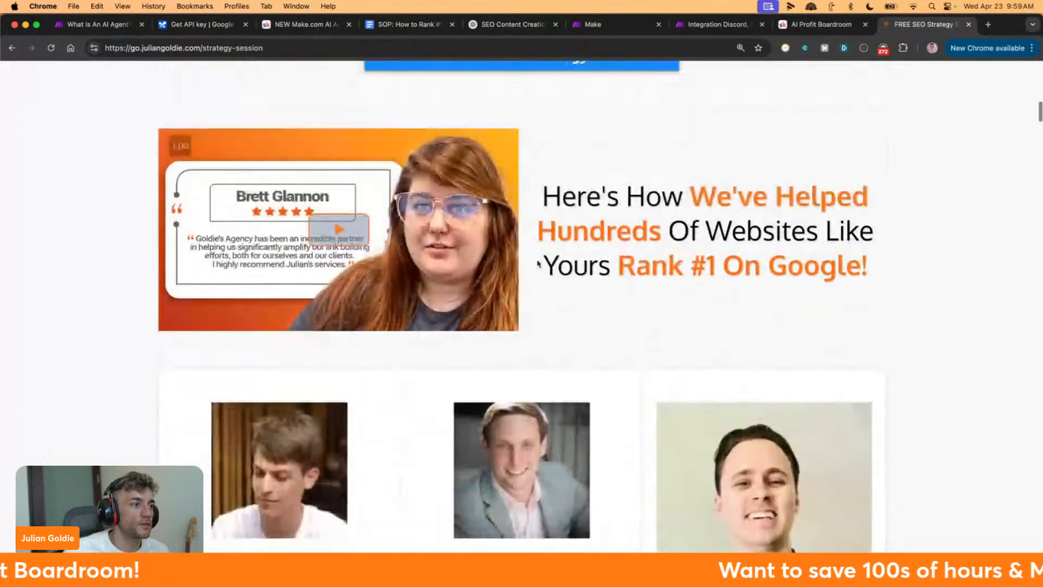
scroll(538, 264, "down", 20)
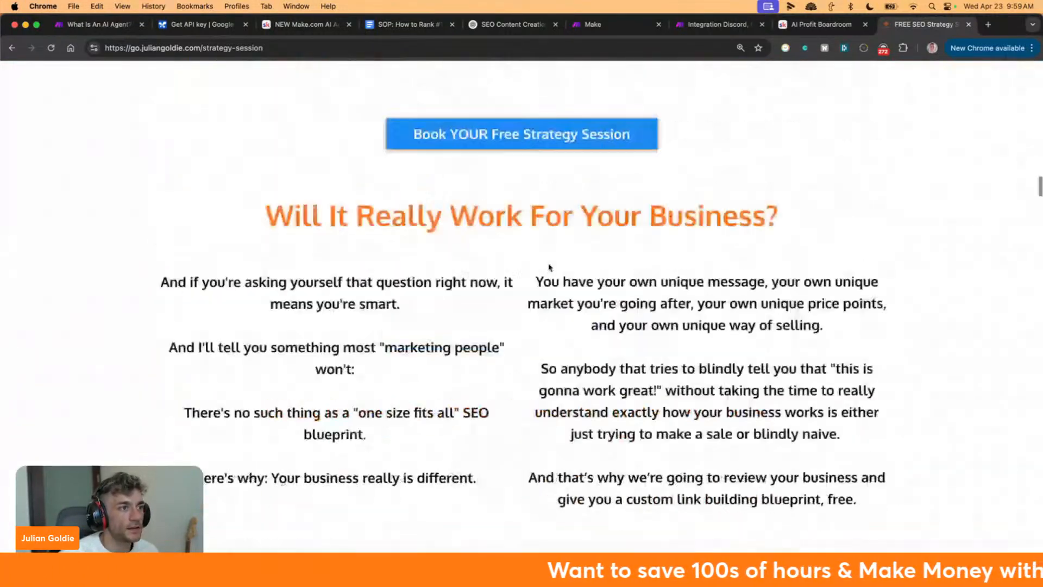
scroll(548, 268, "down", 20)
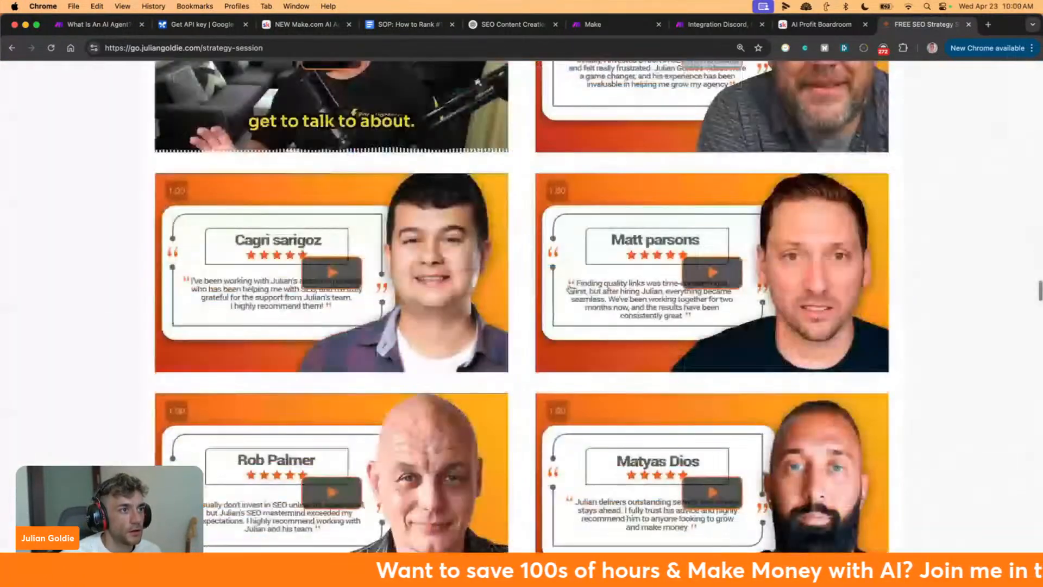
scroll(570, 288, "down", 10)
Leave the Integration Discord scenario editor and choose Save changes to keep its edits
left_click(603, 24)
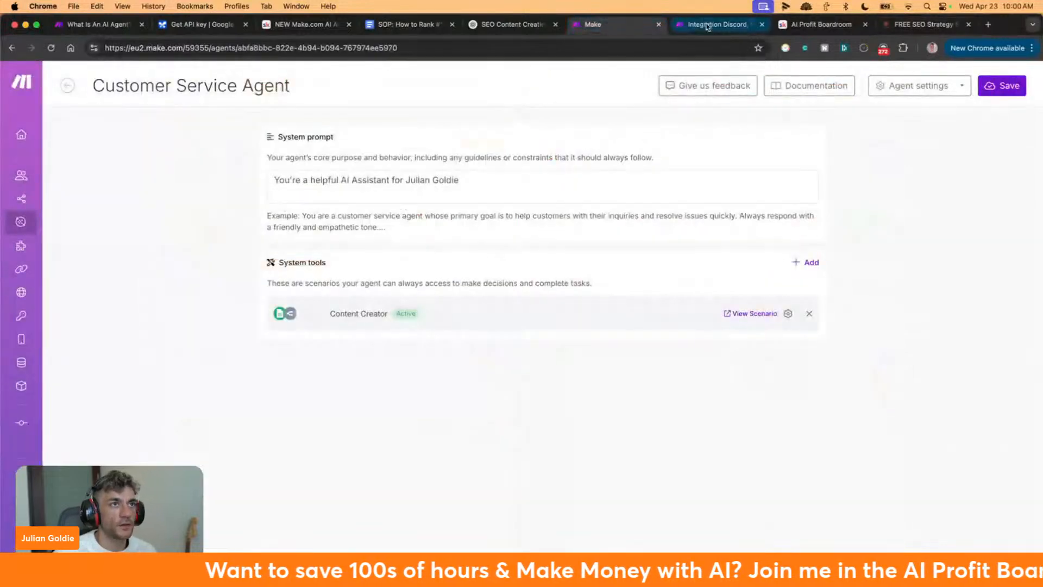
left_click(708, 25)
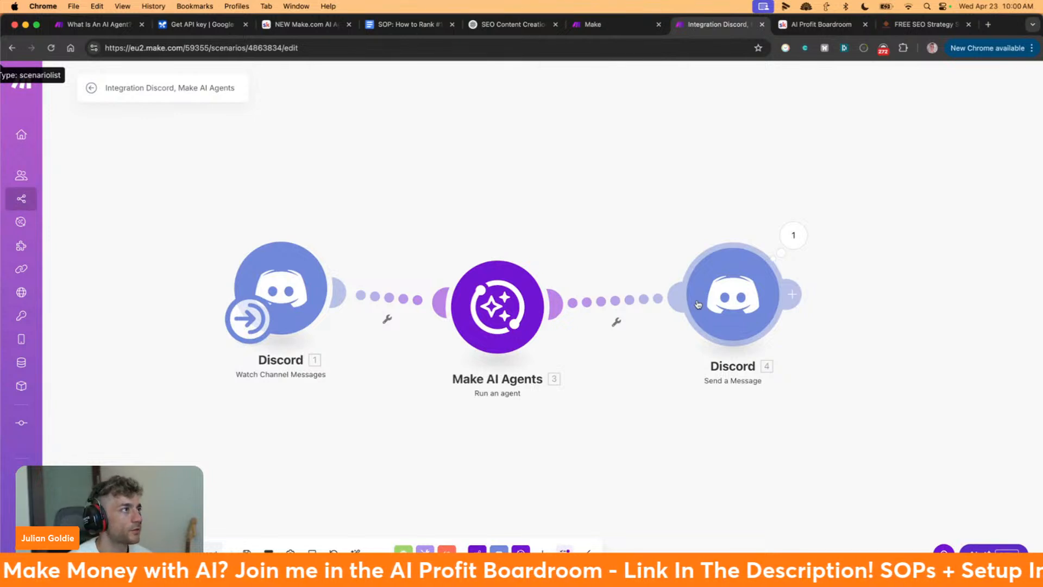
left_click(90, 88)
left_click(618, 163)
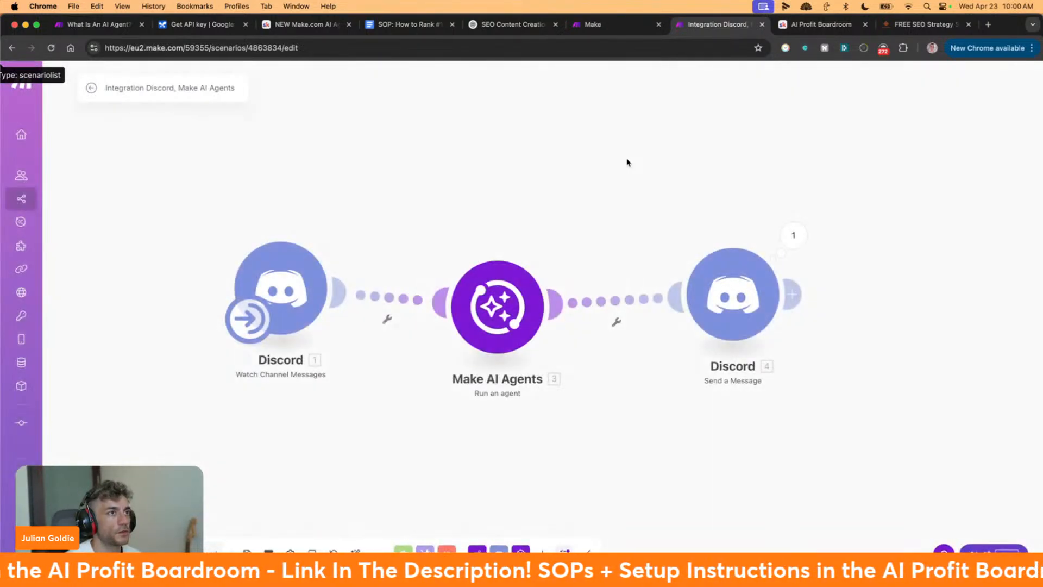